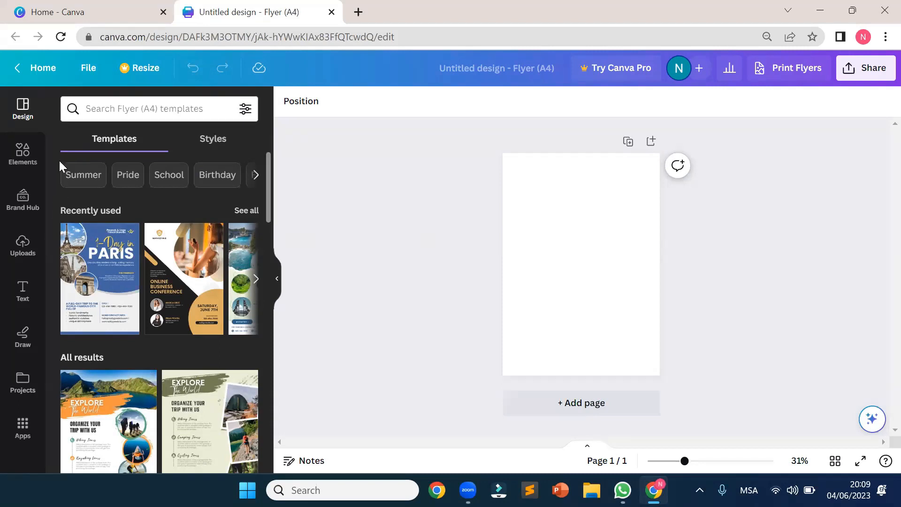
pyautogui.scroll(-3, 238, 278)
pyautogui.scroll(3, 238, 278)
pyautogui.scroll(1, 238, 278)
pyautogui.scroll(-5, 135, 336)
pyautogui.scroll(1, 168, 273)
pyautogui.scroll(4, 168, 273)
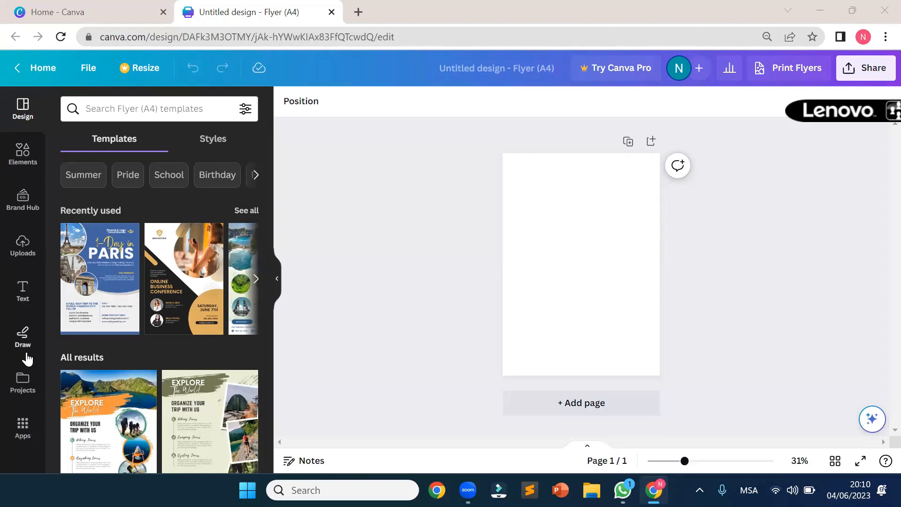
# Open the apps catalogue and look through its featured and trending apps down to the More from Canva section.
pyautogui.click(26, 427)
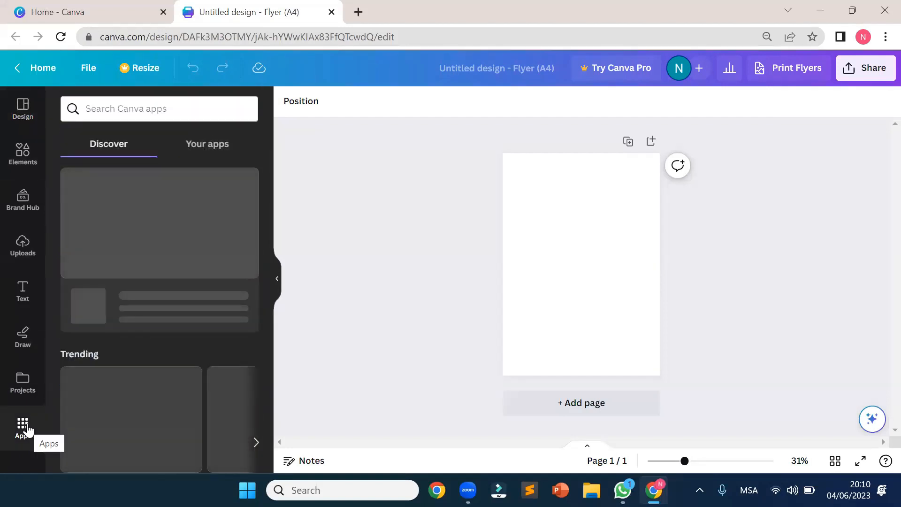
pyautogui.scroll(-3, 178, 294)
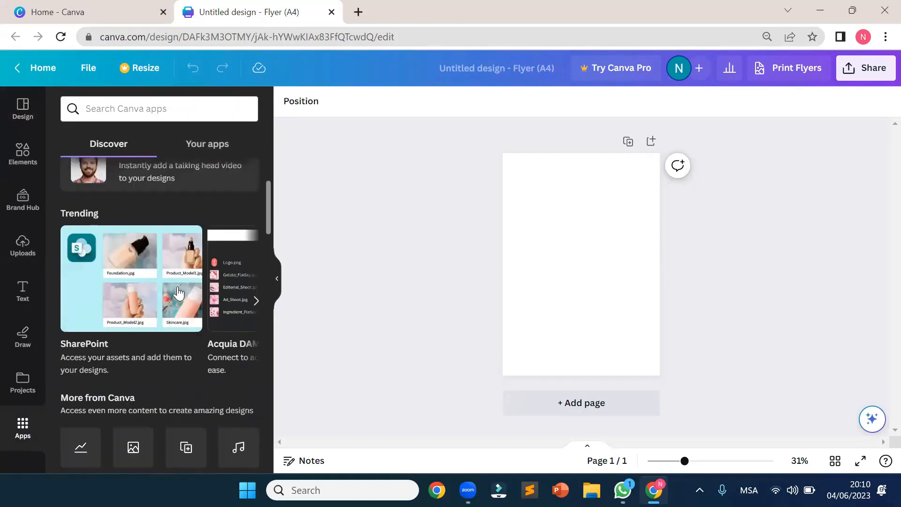
pyautogui.scroll(-2, 179, 293)
pyautogui.scroll(-3, 153, 288)
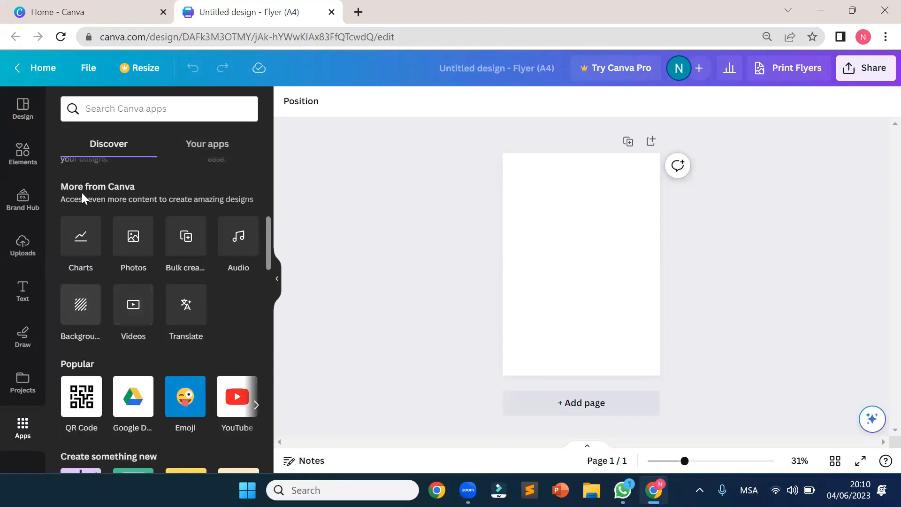
pyautogui.scroll(5, 118, 268)
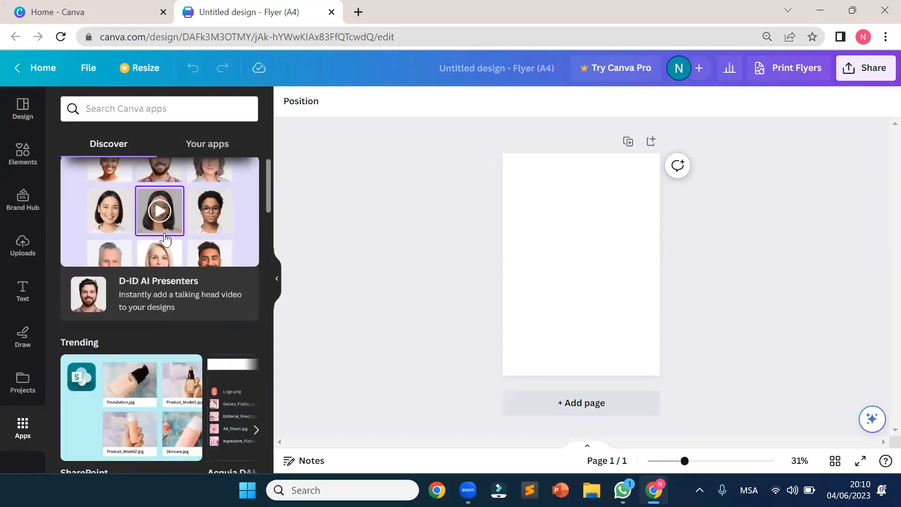
pyautogui.scroll(-3, 199, 325)
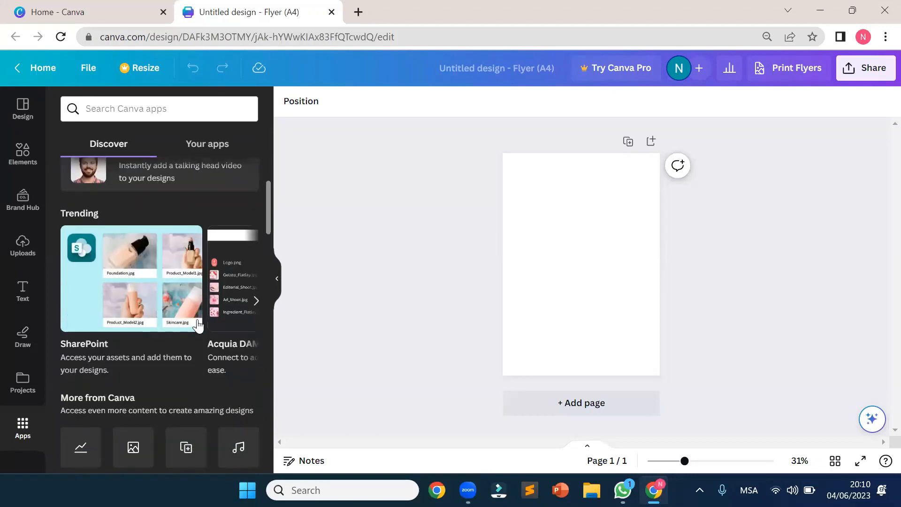
pyautogui.scroll(-2, 197, 323)
pyautogui.scroll(-1, 197, 324)
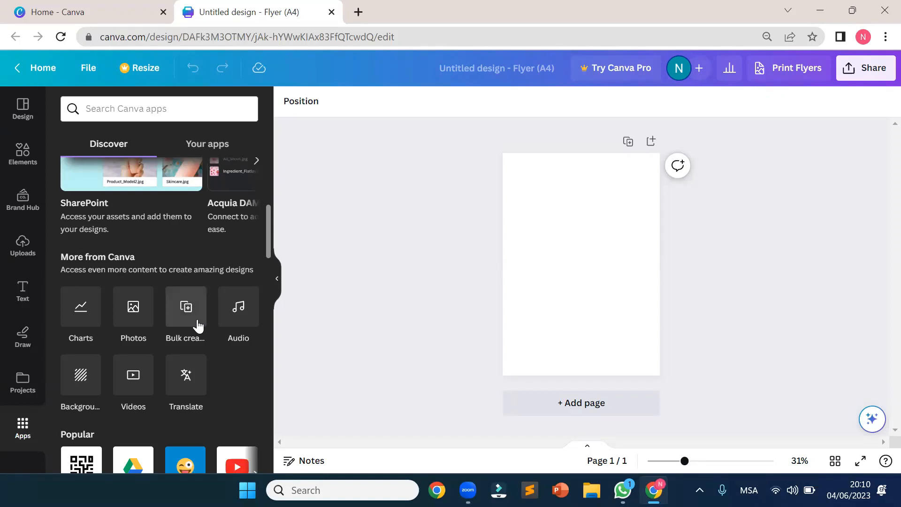
# Add Photos from the More from Canva apps to the editor's sidebar and browse its trending photos.
pyautogui.click(144, 307)
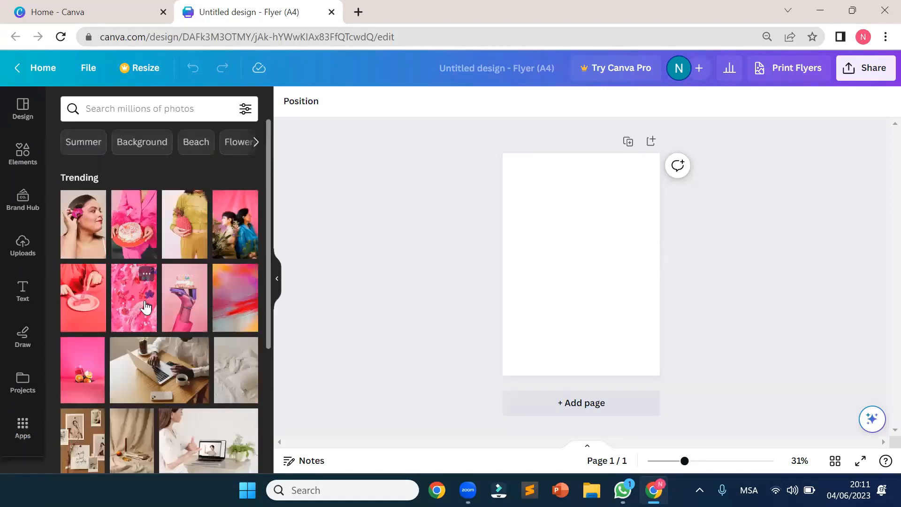
pyautogui.scroll(-3, 149, 310)
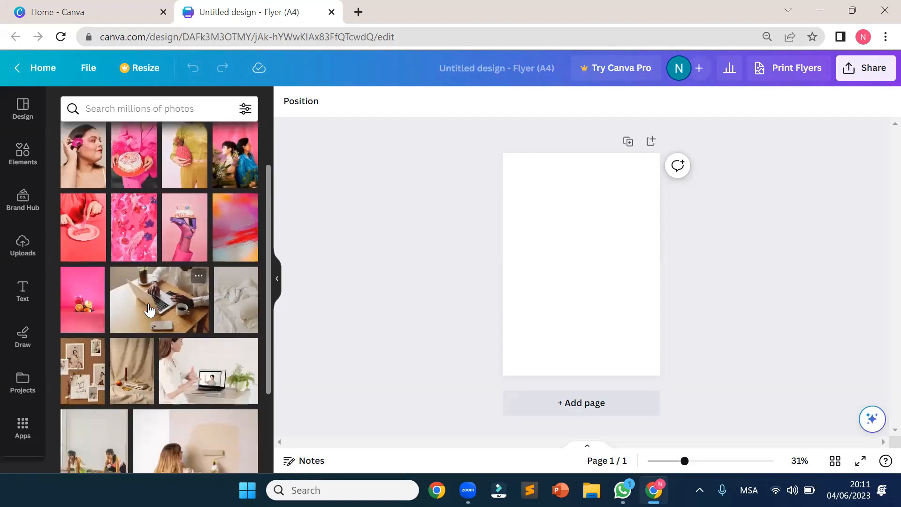
pyautogui.scroll(-1, 41, 413)
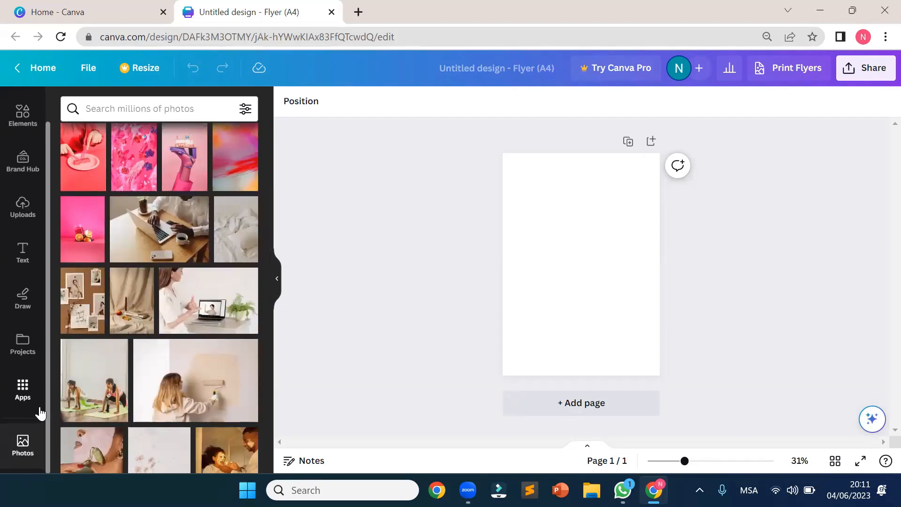
# Return to the apps catalogue, add Audio to the editor's sidebar and browse its tracks.
pyautogui.moveTo(23, 431)
pyautogui.click(24, 391)
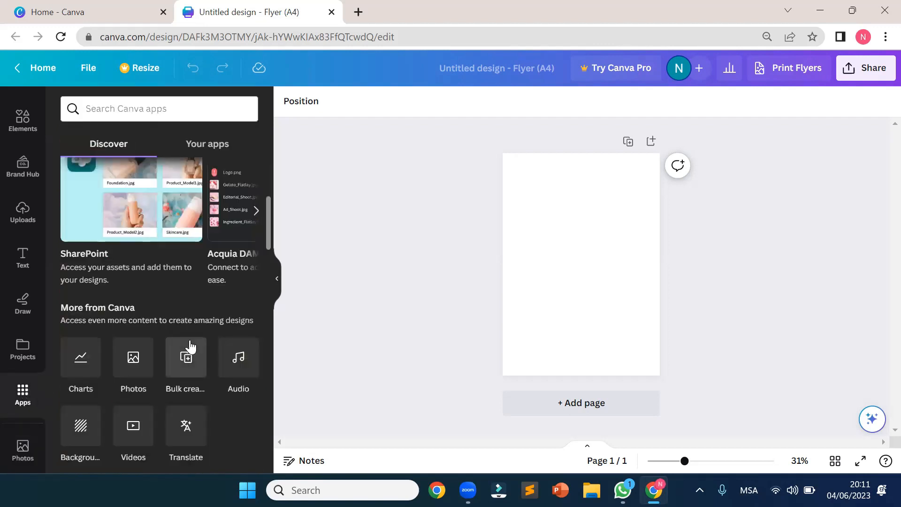
pyautogui.scroll(-2, 190, 346)
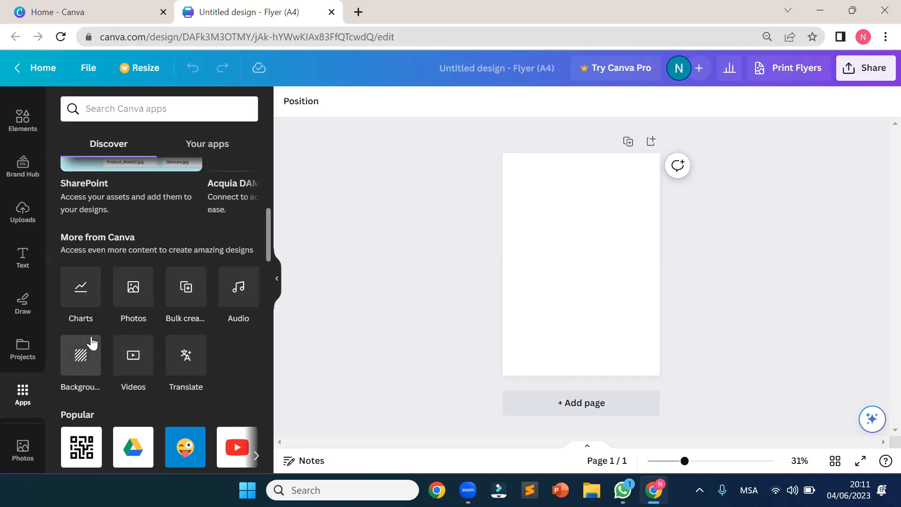
pyautogui.click(240, 291)
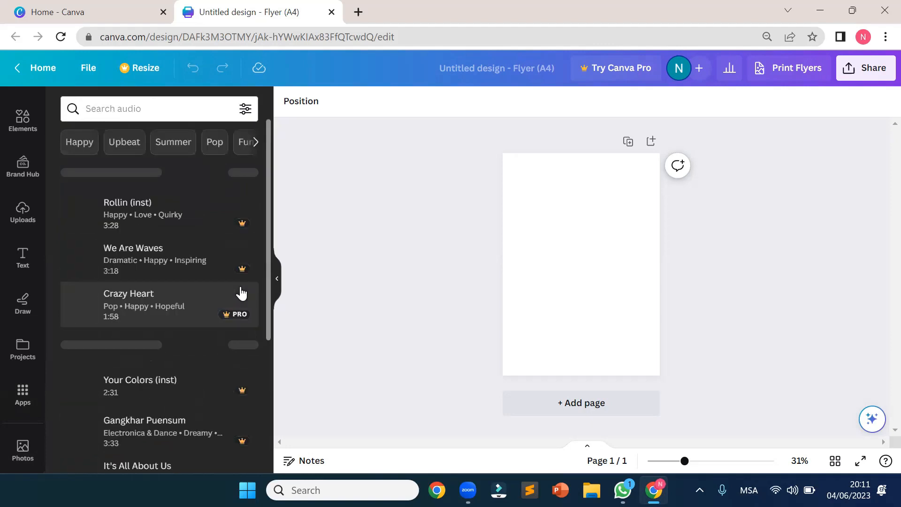
pyautogui.scroll(-4, 167, 272)
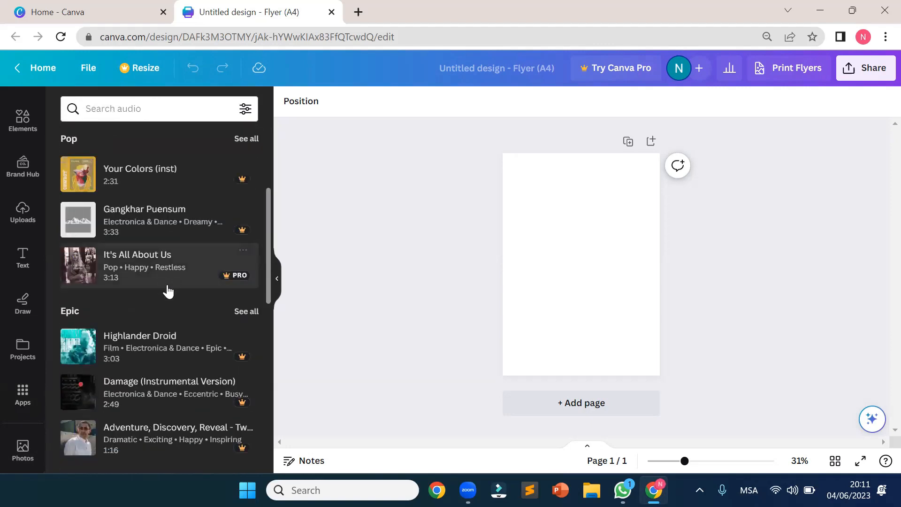
pyautogui.scroll(4, 167, 291)
pyautogui.scroll(-2, 20, 376)
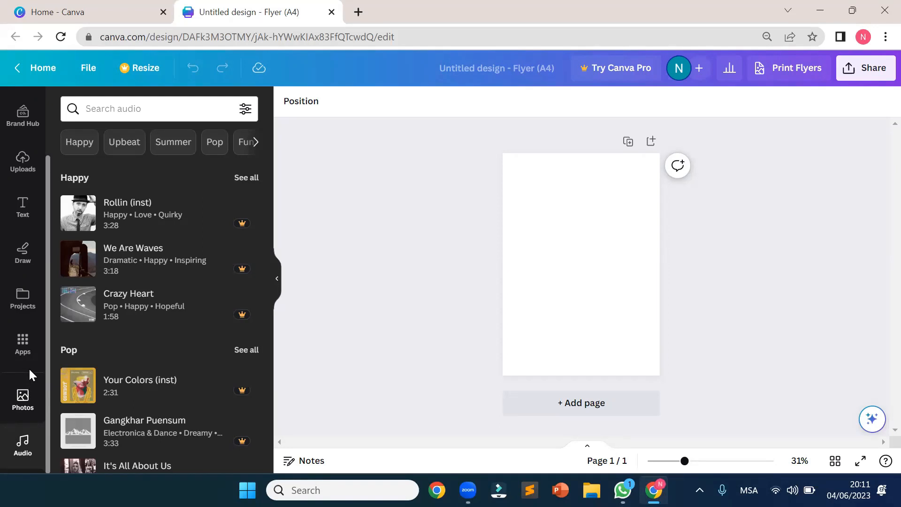
# Return to the apps catalogue and add Videos to the editor's sidebar.
pyautogui.click(25, 346)
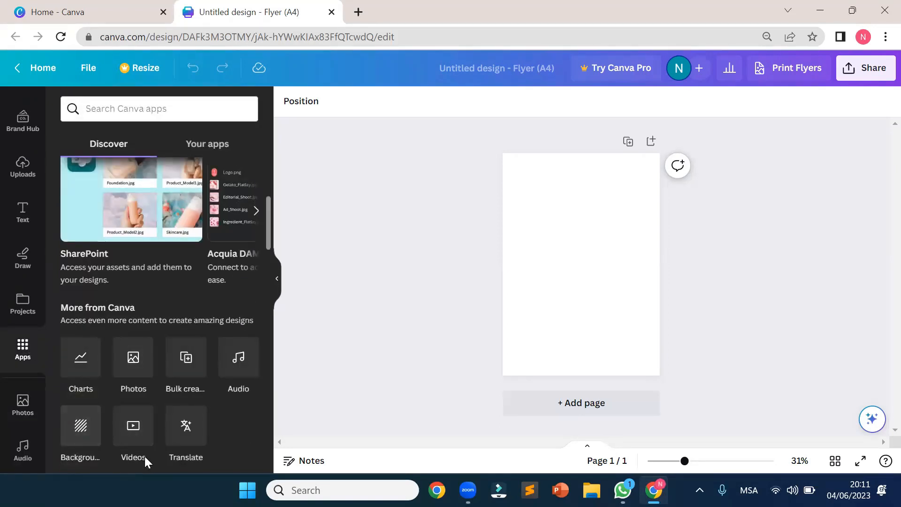
pyautogui.click(138, 422)
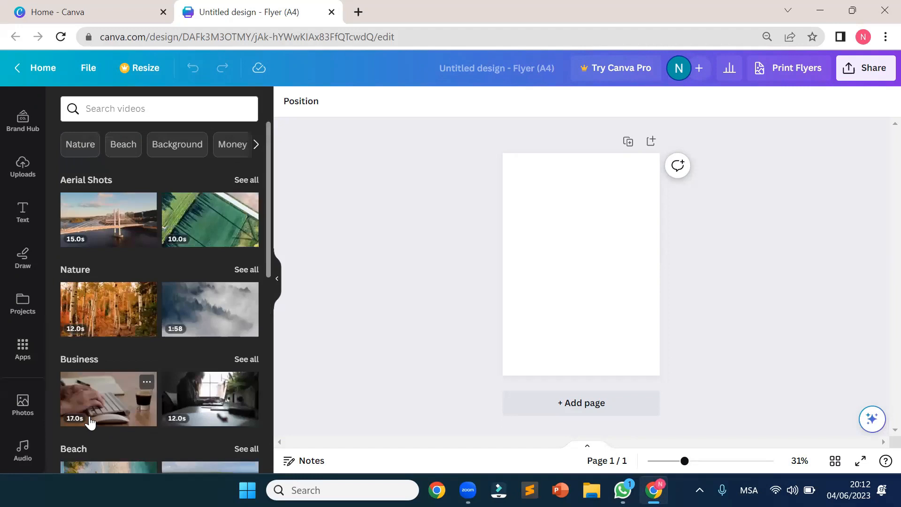
pyautogui.scroll(-2, 32, 371)
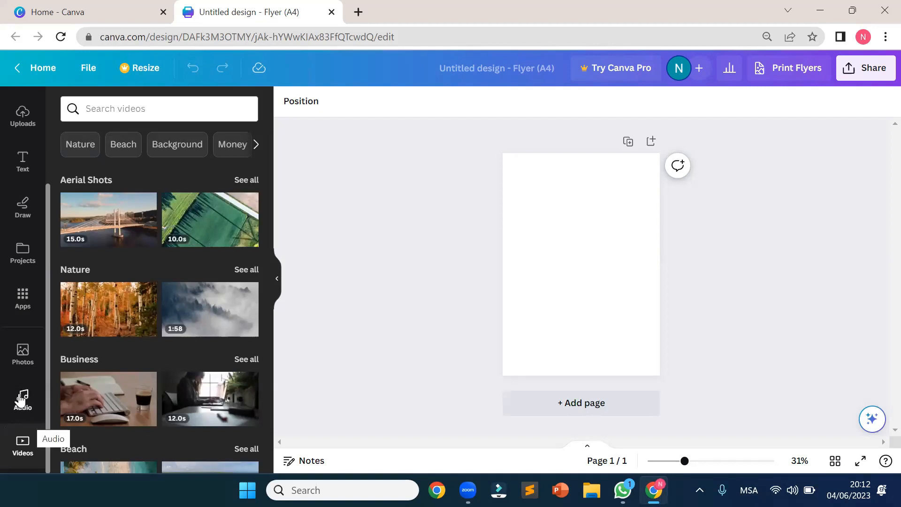
# Return to the apps catalogue and add Background to the editor's sidebar.
pyautogui.click(23, 298)
pyautogui.scroll(-3, 142, 343)
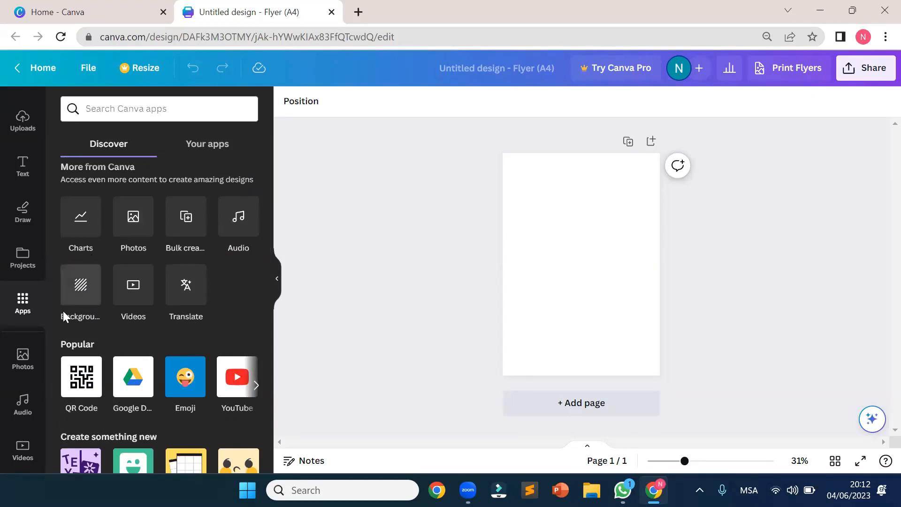
pyautogui.click(81, 292)
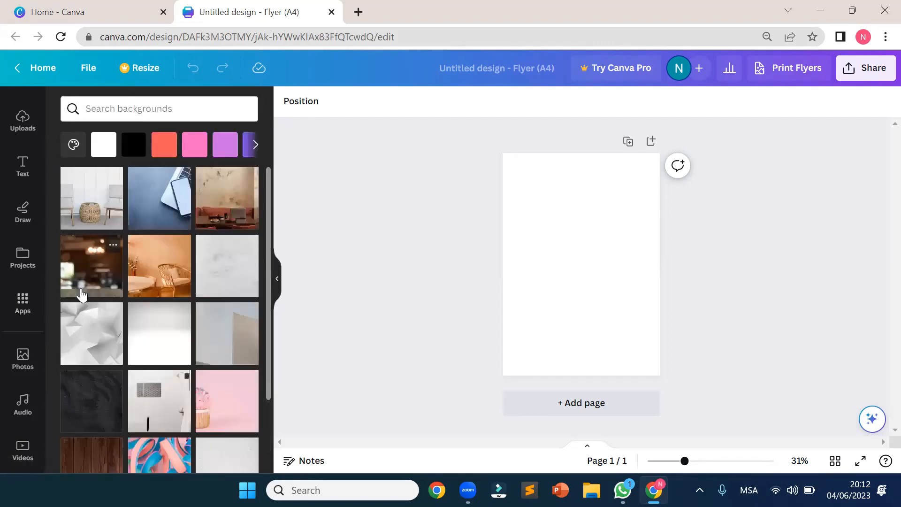
pyautogui.scroll(-2, 10, 380)
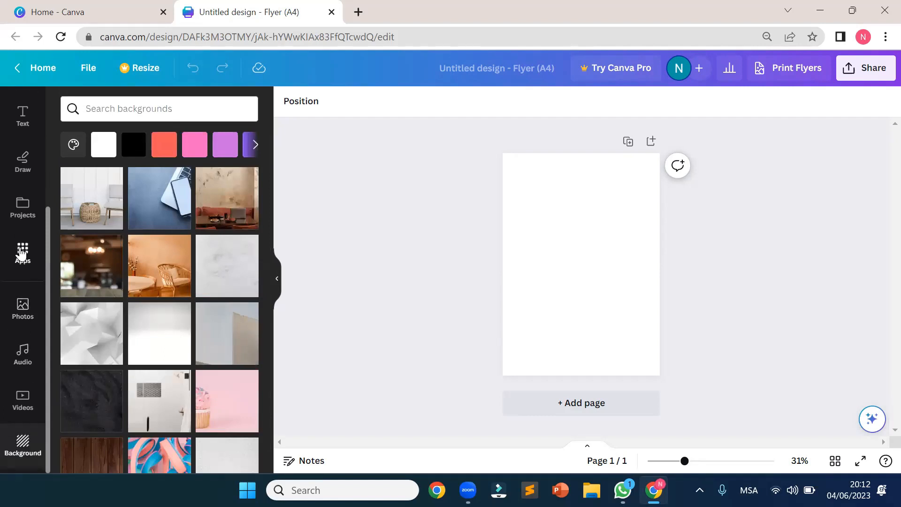
# Look through the remaining app categories in the catalogue, from Popular to Import your media, and return to the start.
pyautogui.scroll(-6, 216, 345)
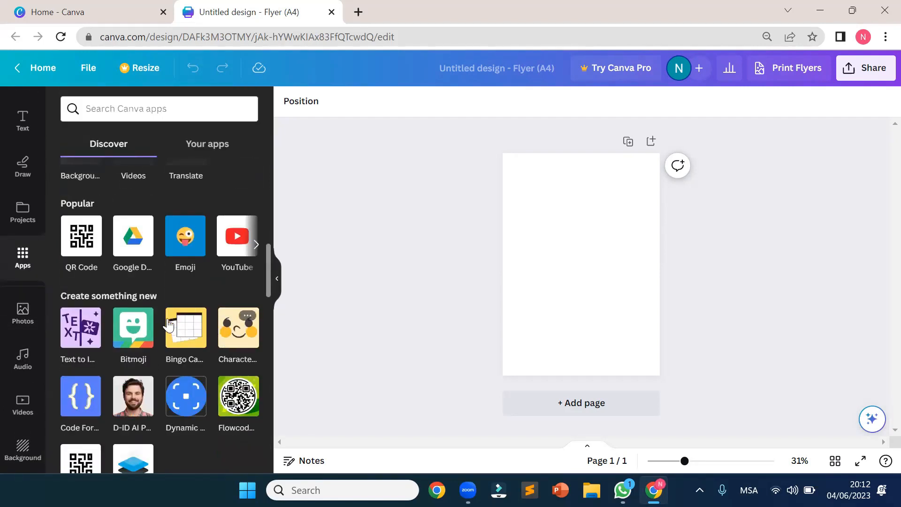
pyautogui.scroll(-5, 202, 408)
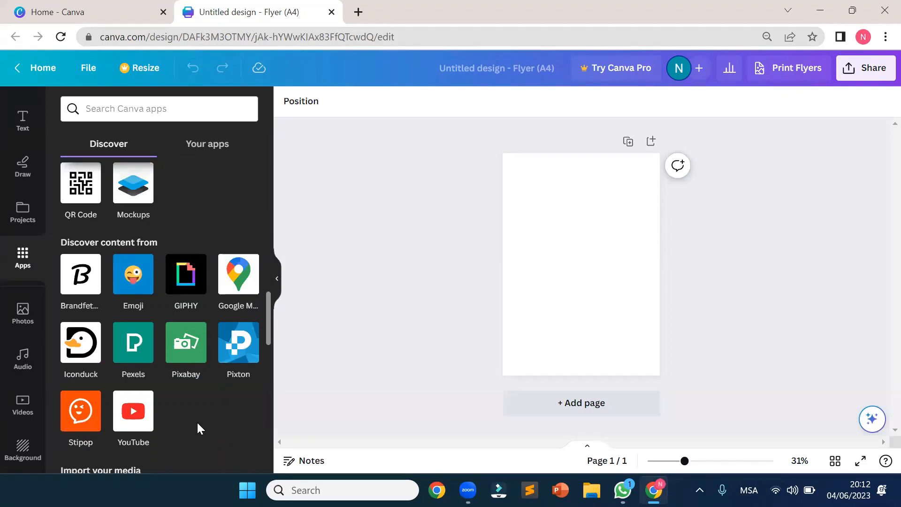
pyautogui.scroll(-3, 198, 424)
pyautogui.scroll(-4, 198, 425)
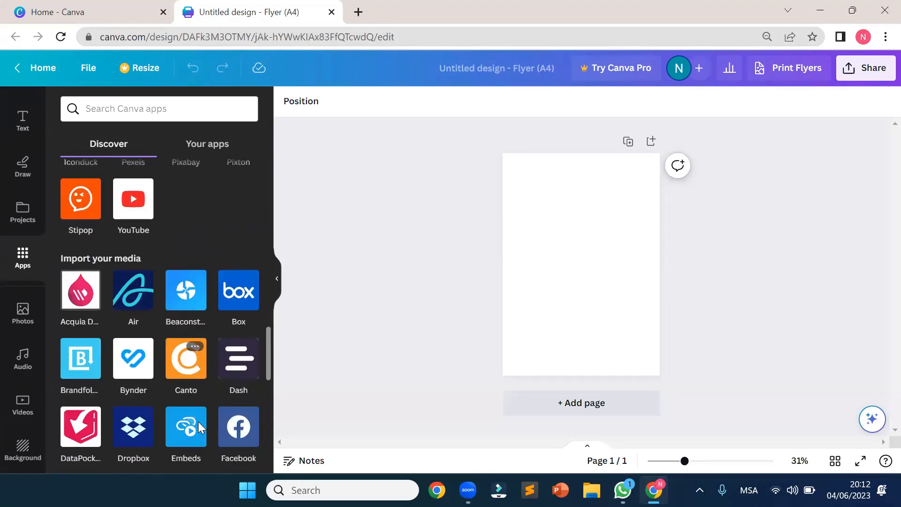
pyautogui.scroll(10, 195, 418)
pyautogui.scroll(5, 195, 415)
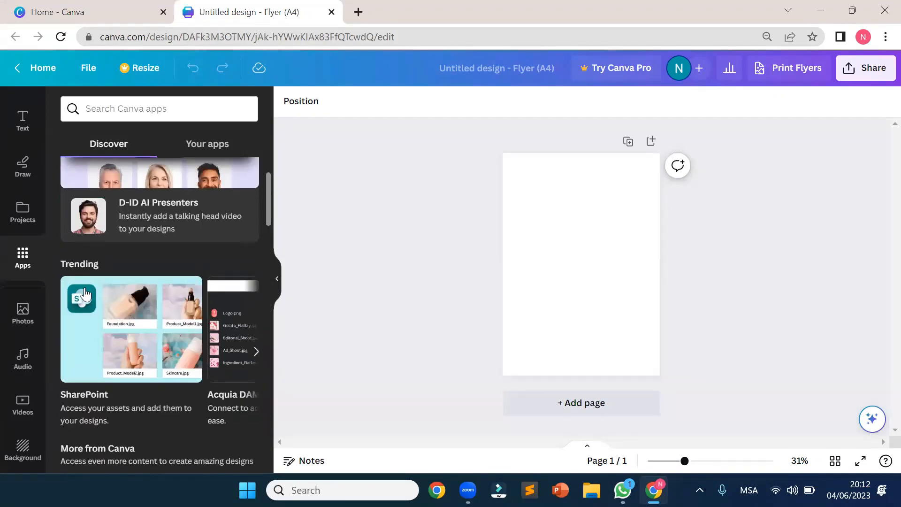
pyautogui.scroll(4, 28, 432)
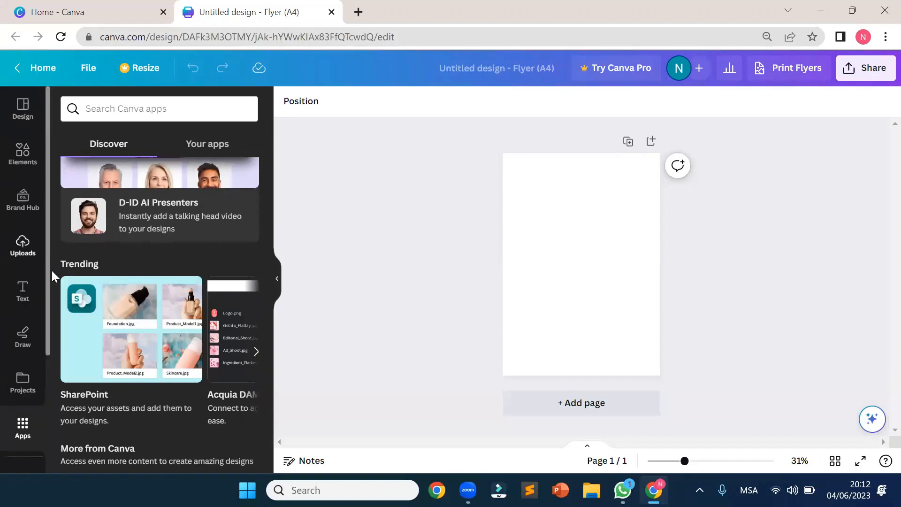
pyautogui.scroll(2, 253, 272)
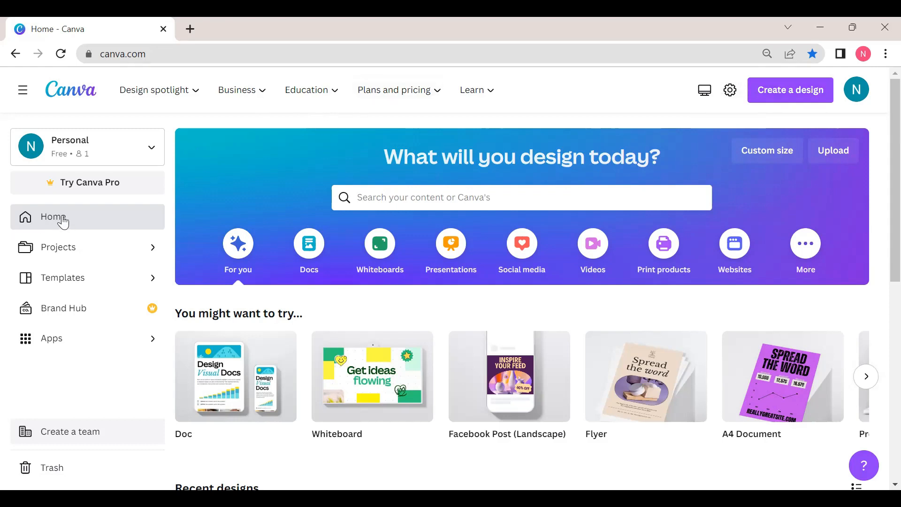
# Open the account settings from the home page and review the profile details down to the language setting.
pyautogui.click(728, 91)
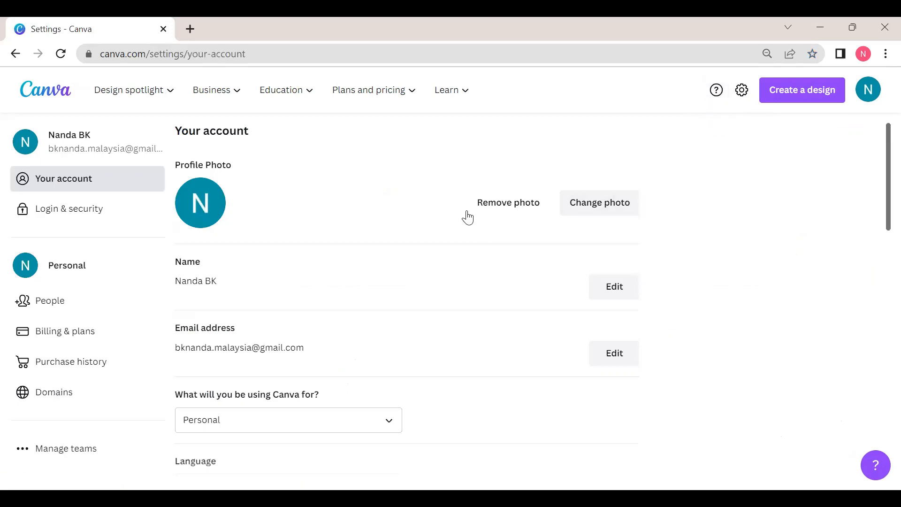
pyautogui.scroll(-3, 469, 216)
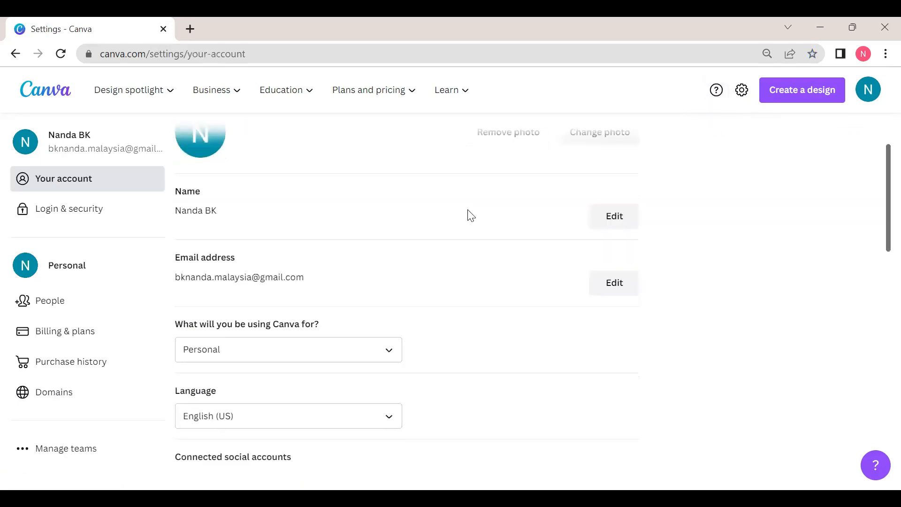
pyautogui.scroll(-3, 469, 216)
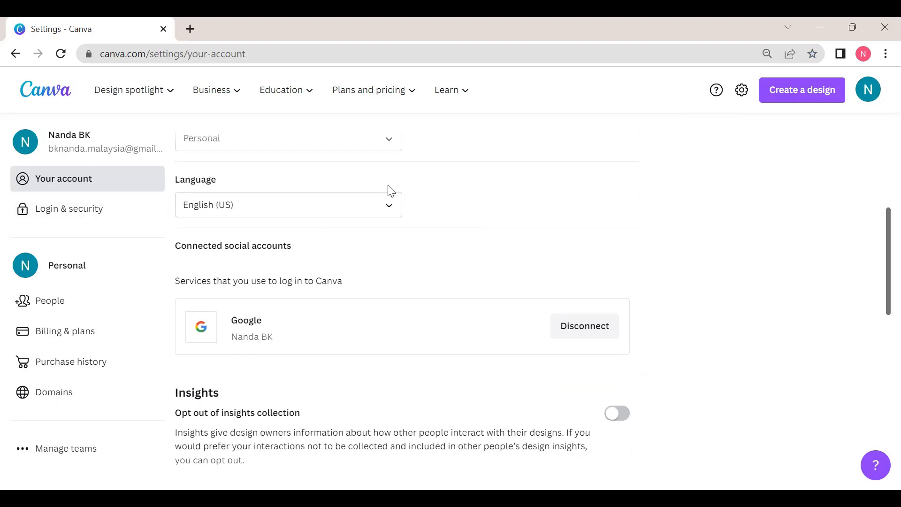
# Examine the available interface languages in the account settings and close the list without choosing a different one.
pyautogui.click(391, 210)
pyautogui.scroll(2, 336, 262)
pyautogui.scroll(-10, 333, 279)
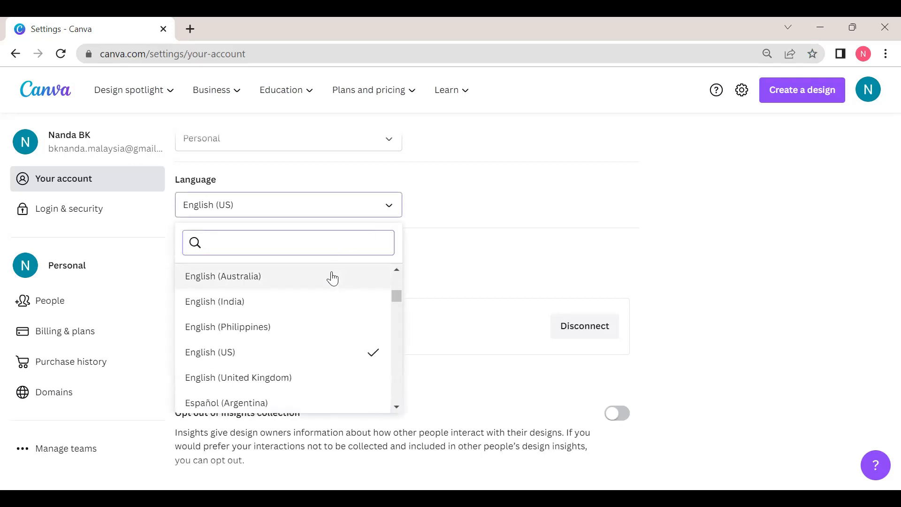
pyautogui.scroll(-5, 328, 279)
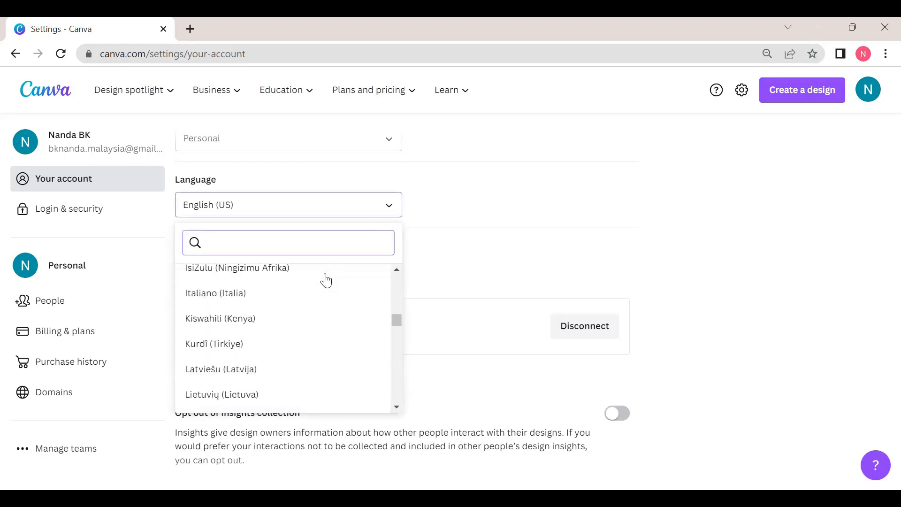
pyautogui.scroll(15, 285, 334)
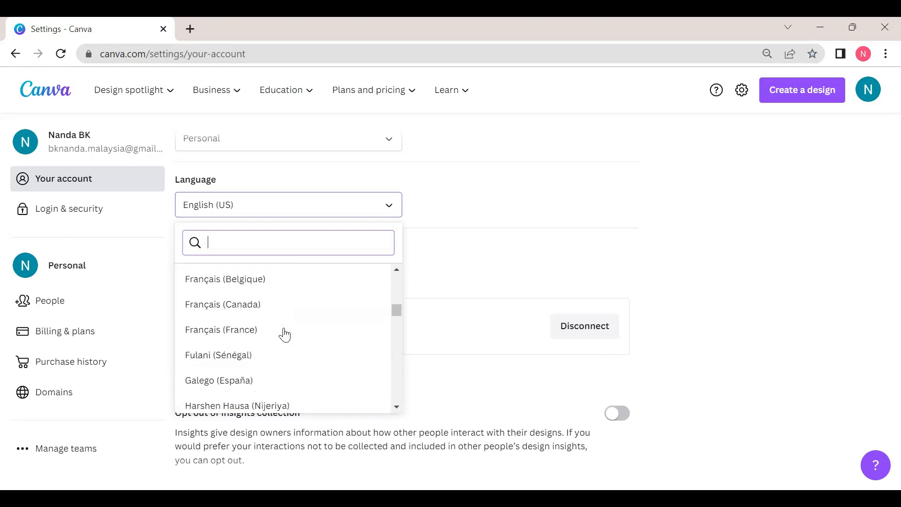
pyautogui.click(387, 210)
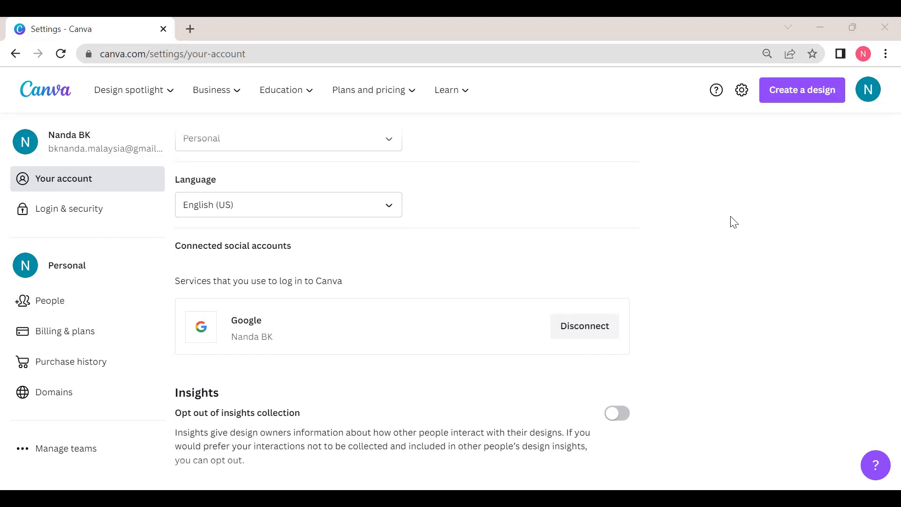
pyautogui.scroll(3, 733, 222)
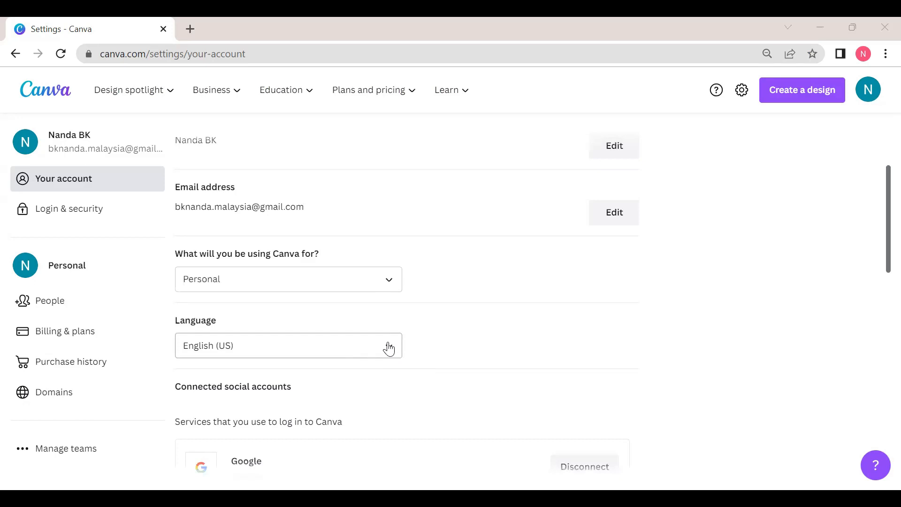
# Reopen the account settings, check the interface languages once more without choosing another, and return to the start of the page.
pyautogui.click(745, 96)
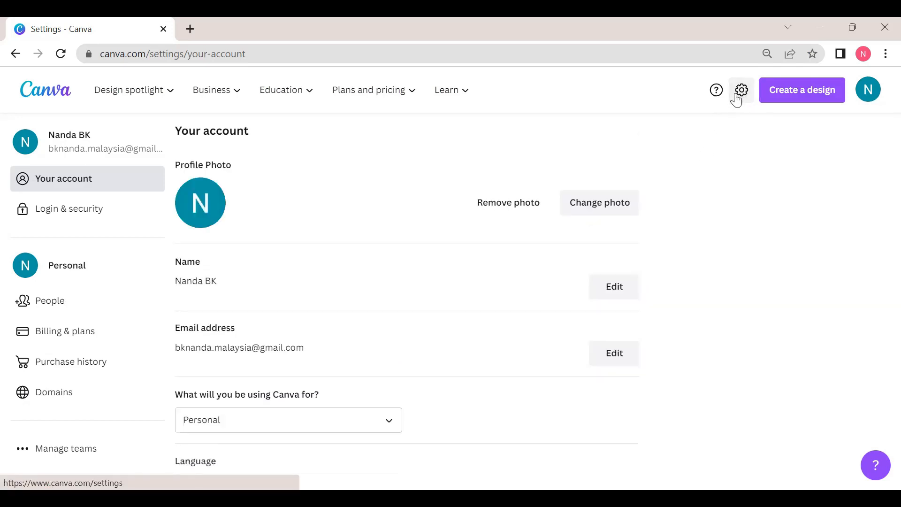
pyautogui.scroll(-5, 330, 245)
pyautogui.click(354, 283)
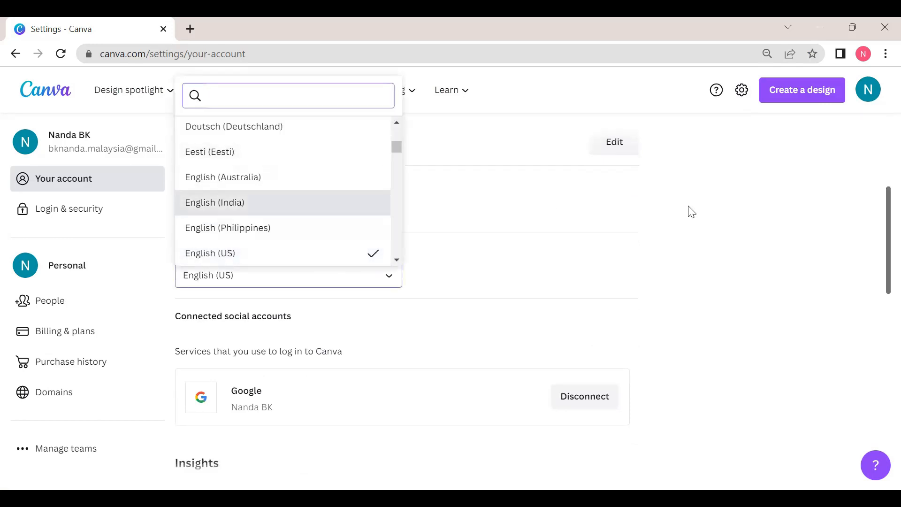
pyautogui.click(721, 224)
pyautogui.scroll(5, 718, 221)
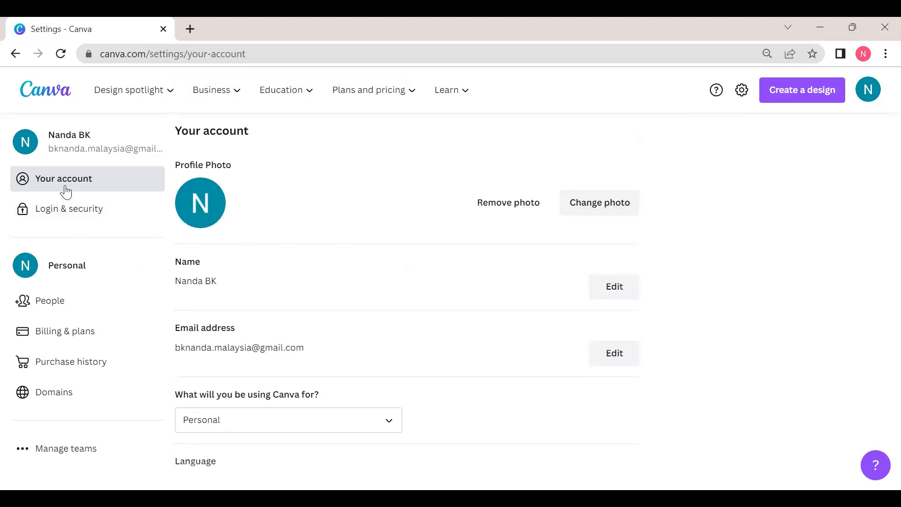
# Look through the design types offered for a new design, from Instagram Post to Label, and close the list without choosing one.
pyautogui.click(806, 99)
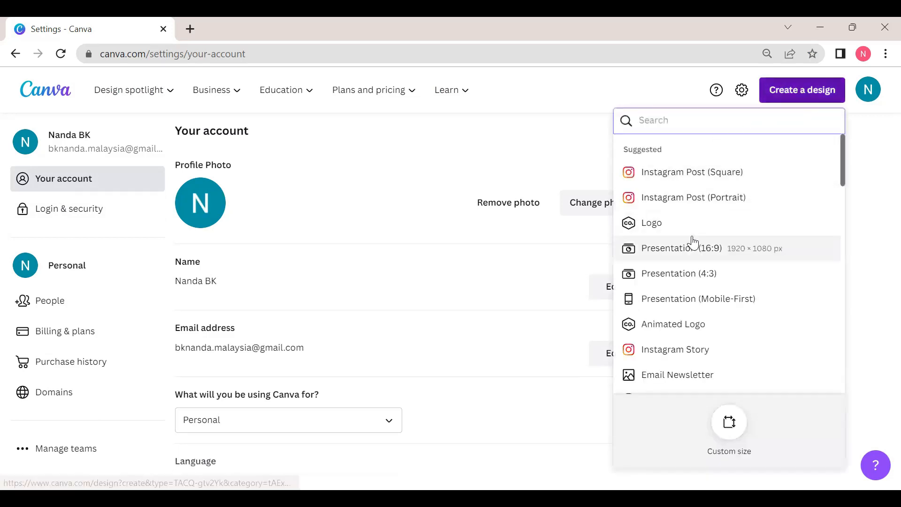
pyautogui.scroll(-3, 697, 241)
pyautogui.scroll(3, 698, 241)
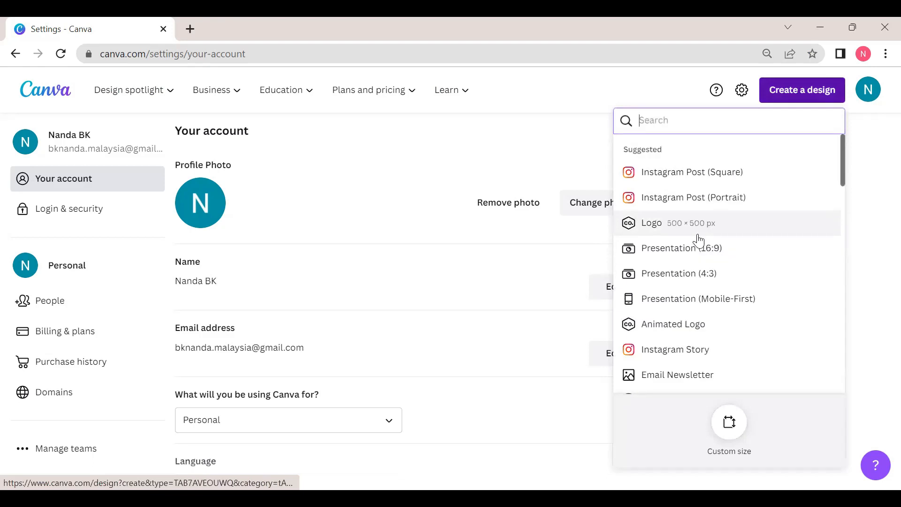
pyautogui.scroll(-10, 699, 240)
pyautogui.scroll(-7, 699, 240)
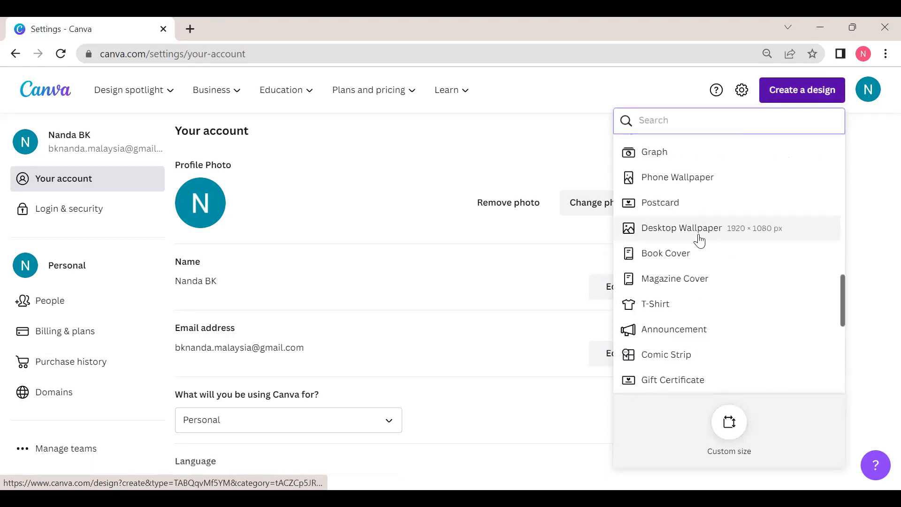
pyautogui.scroll(1, 698, 240)
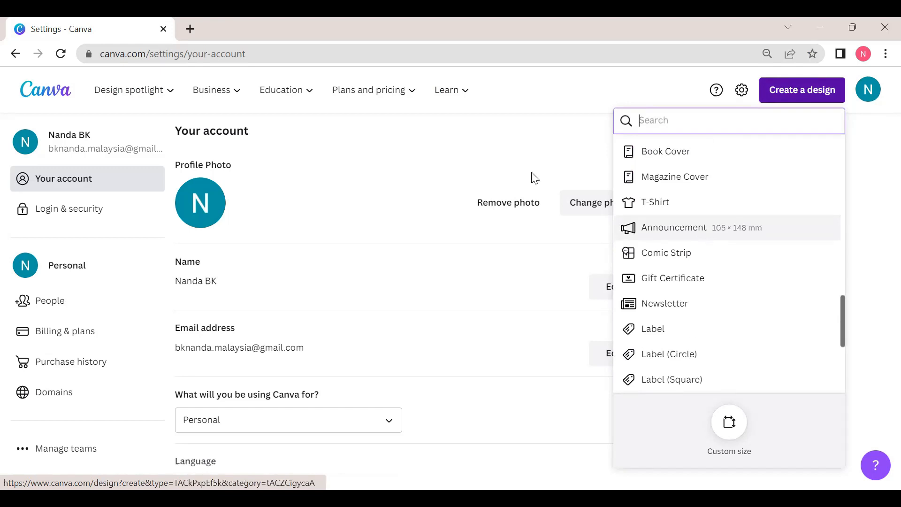
pyautogui.click(110, 105)
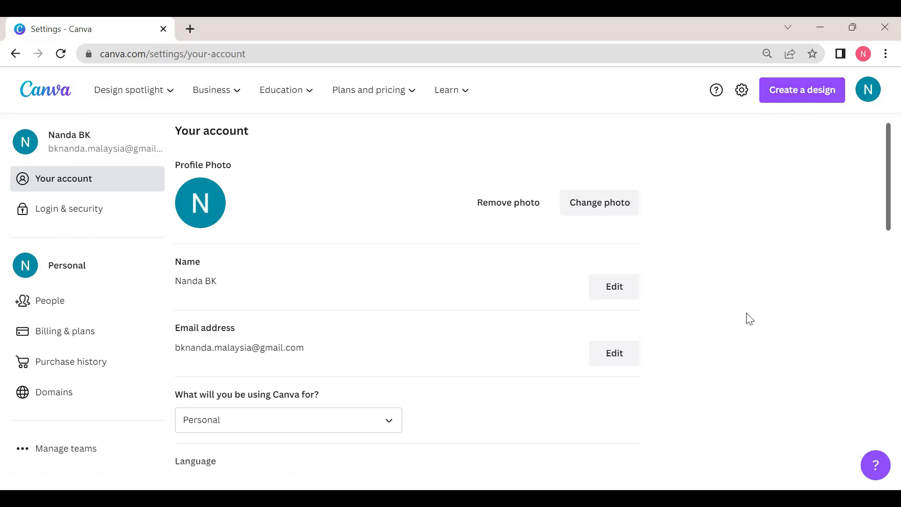
# Review the account page down to the Insights section and look over the Design spotlight categories.
pyautogui.scroll(-7, 751, 319)
pyautogui.scroll(5, 751, 319)
pyautogui.scroll(-5, 751, 318)
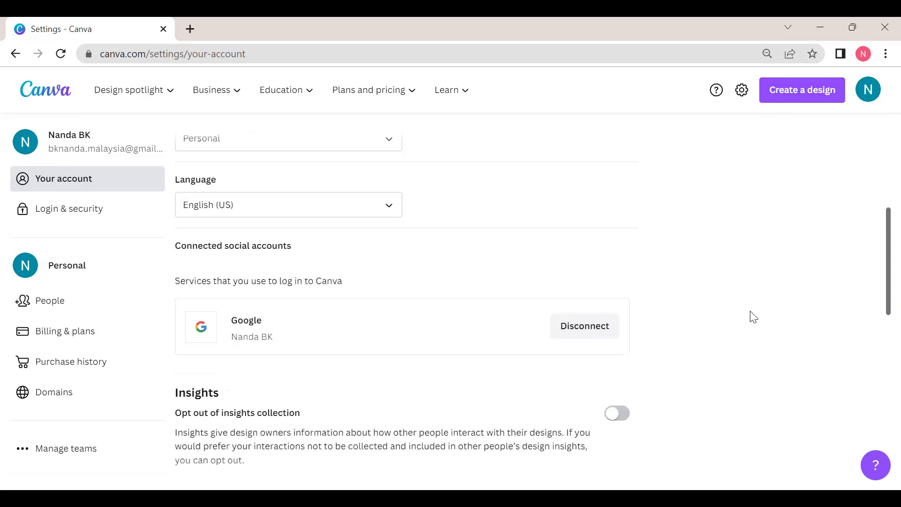
pyautogui.scroll(6, 752, 317)
pyautogui.scroll(1, 752, 317)
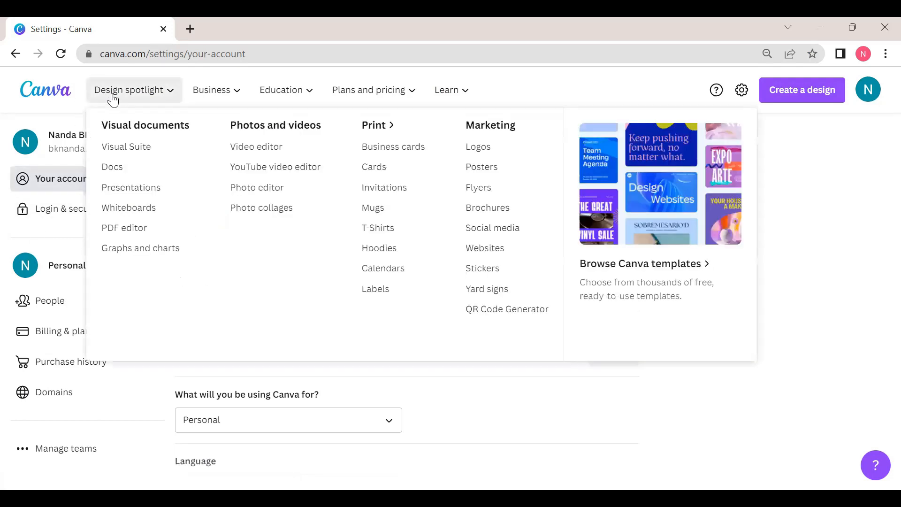
pyautogui.click(111, 97)
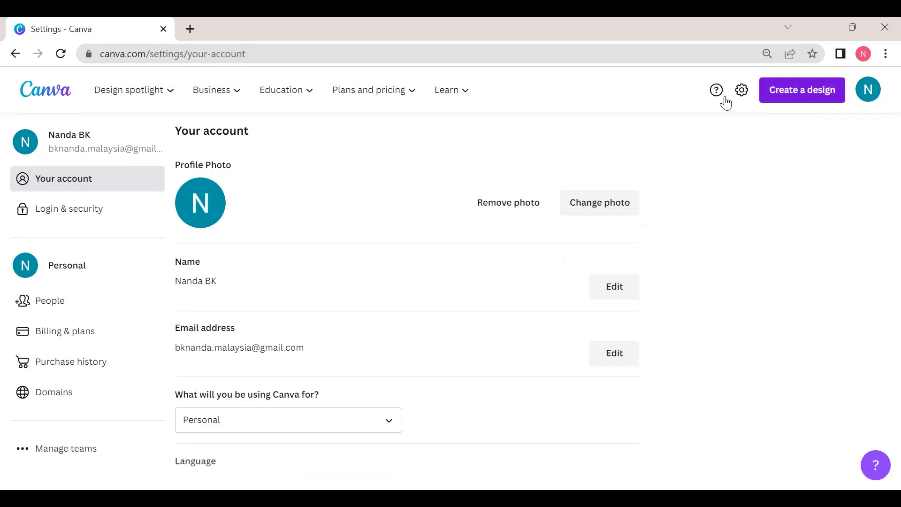
# Search the new design types for "flyer" and create a blank A4 landscape flyer.
pyautogui.click(790, 93)
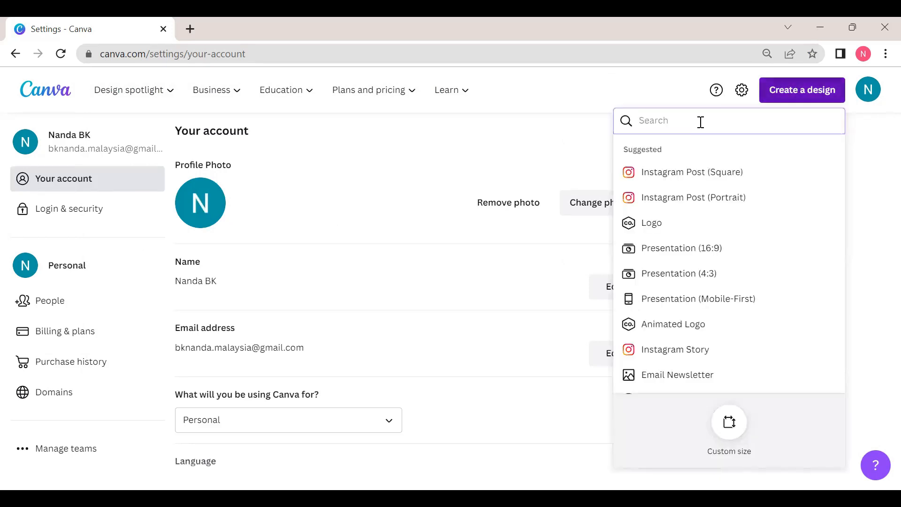
pyautogui.write('flyer')
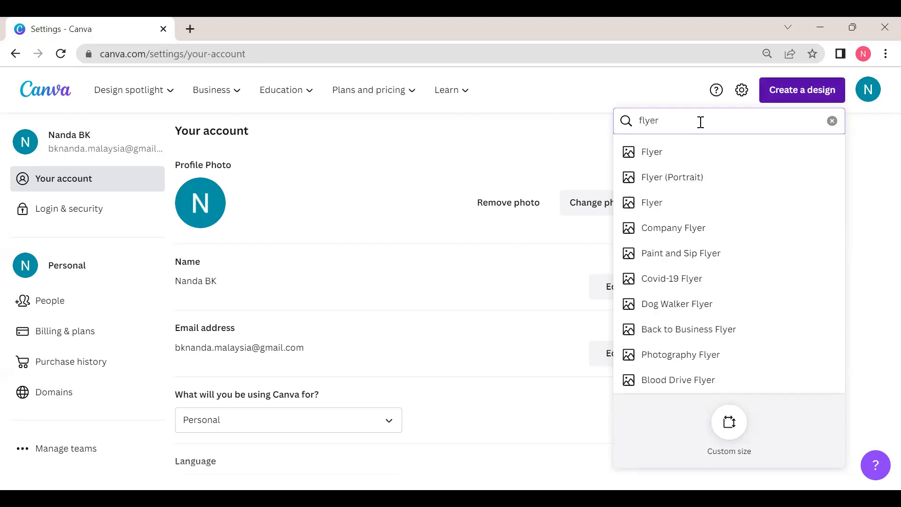
pyautogui.click(666, 163)
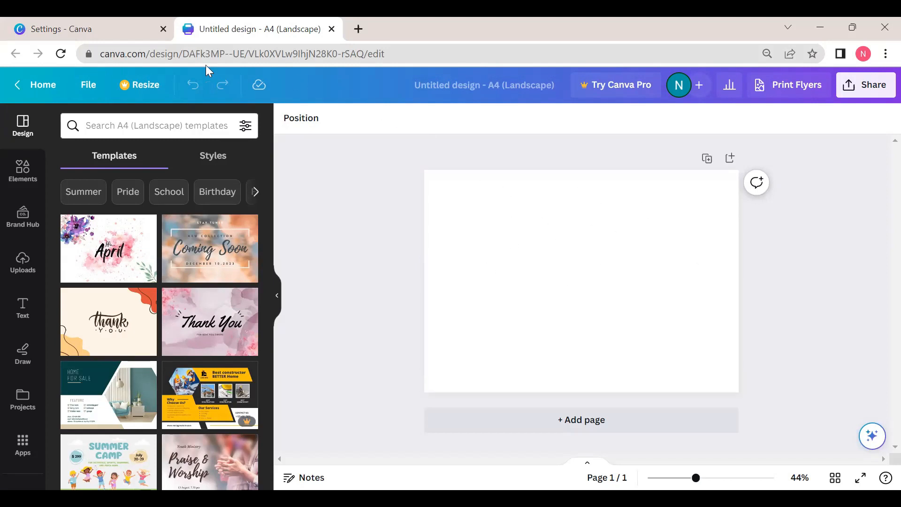
# From the home page, create a new Flyer (A4) design and apply the recently used blue 1-Day in Paris template.
pyautogui.click(44, 83)
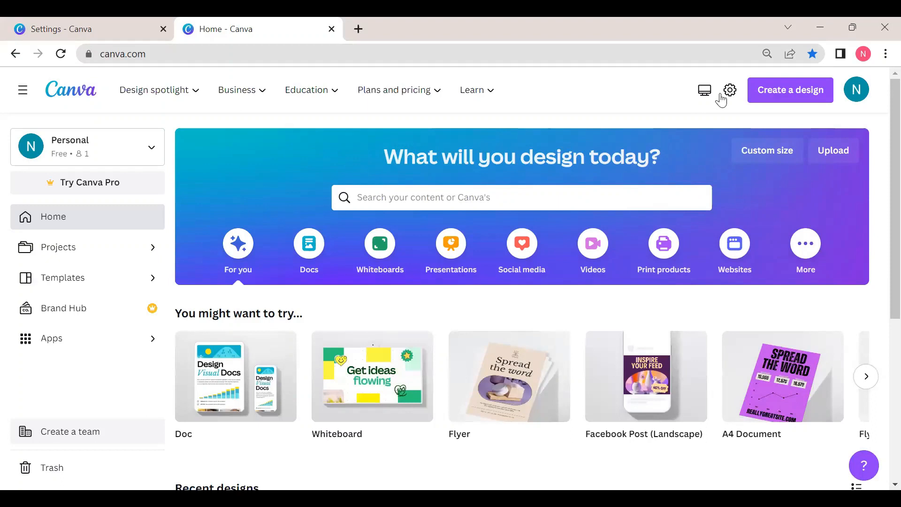
pyautogui.click(787, 93)
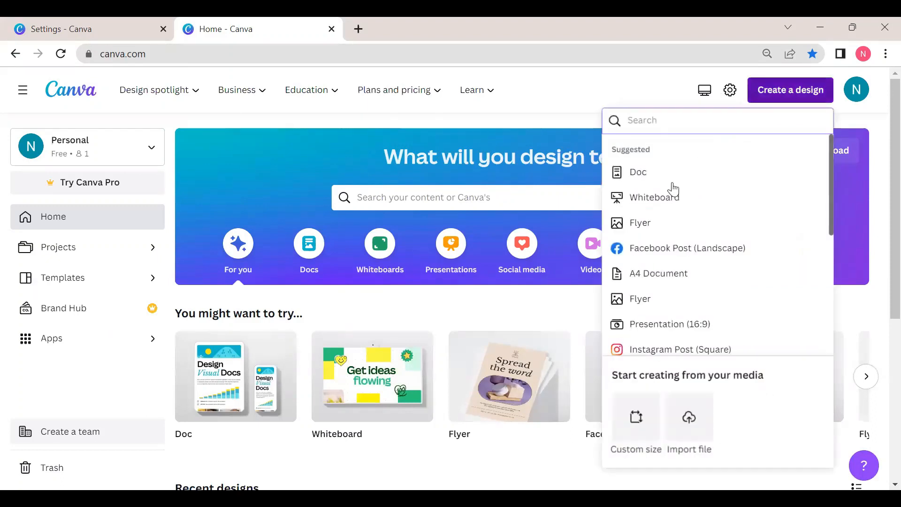
pyautogui.click(648, 229)
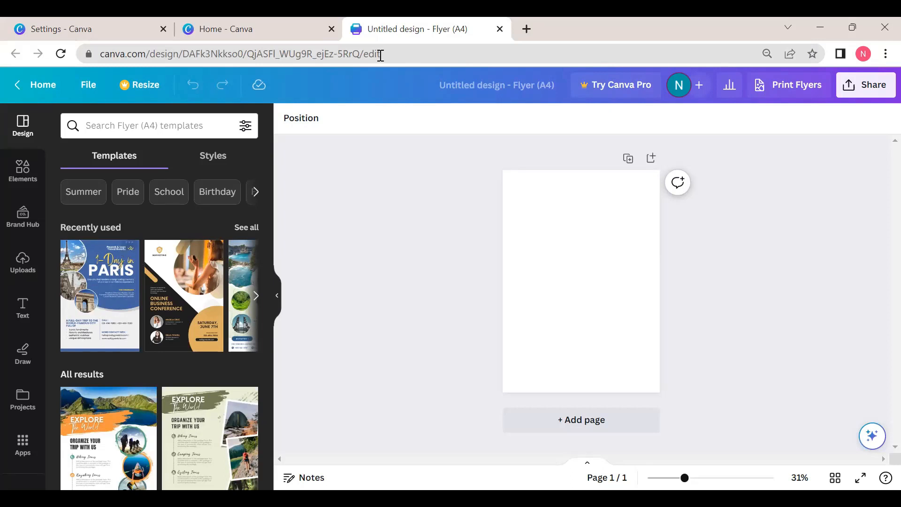
pyautogui.click(107, 269)
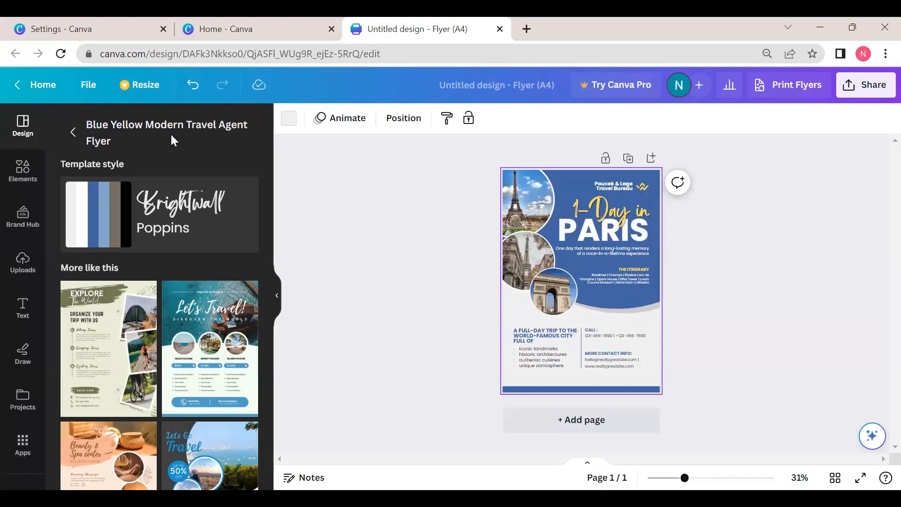
# Search the flyer templates for "paris", apply the blue 1-Day in Paris template from the results, and deselect the page.
pyautogui.click(75, 132)
pyautogui.click(112, 121)
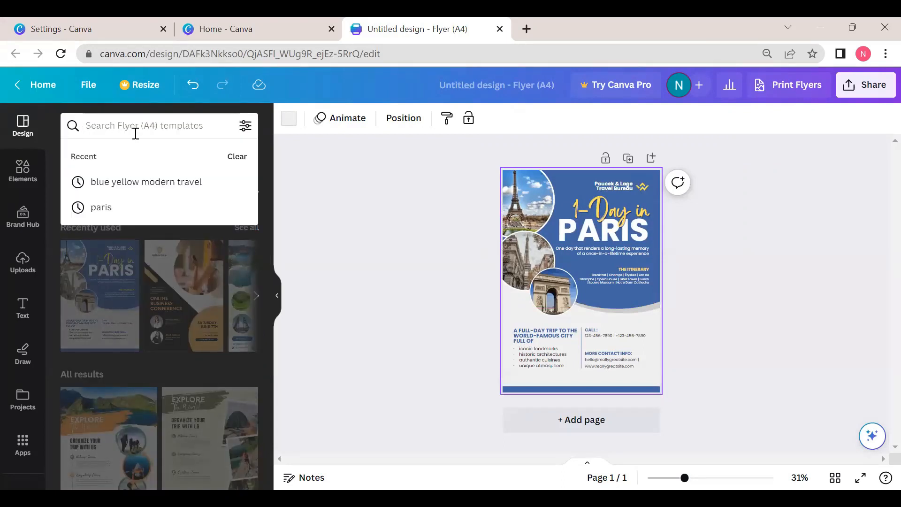
pyautogui.write('pari')
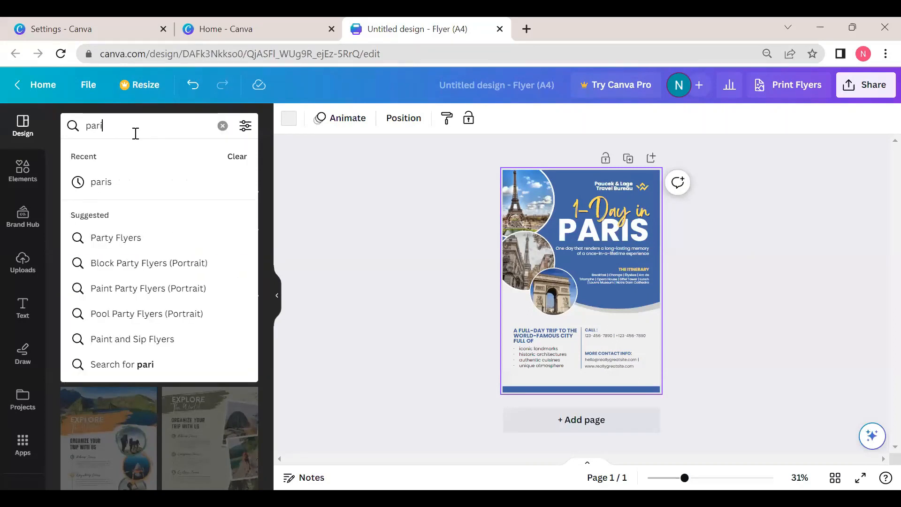
pyautogui.write('s')
pyautogui.press('Return')
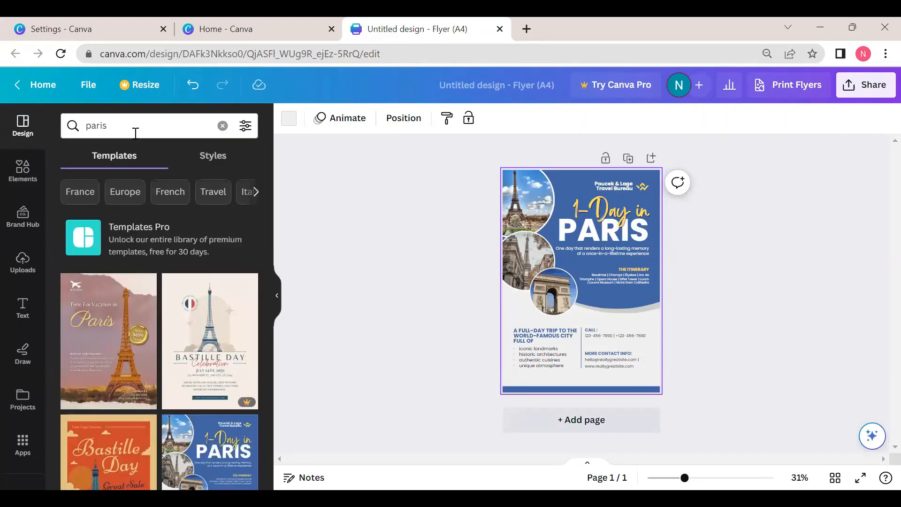
pyautogui.scroll(-3, 168, 336)
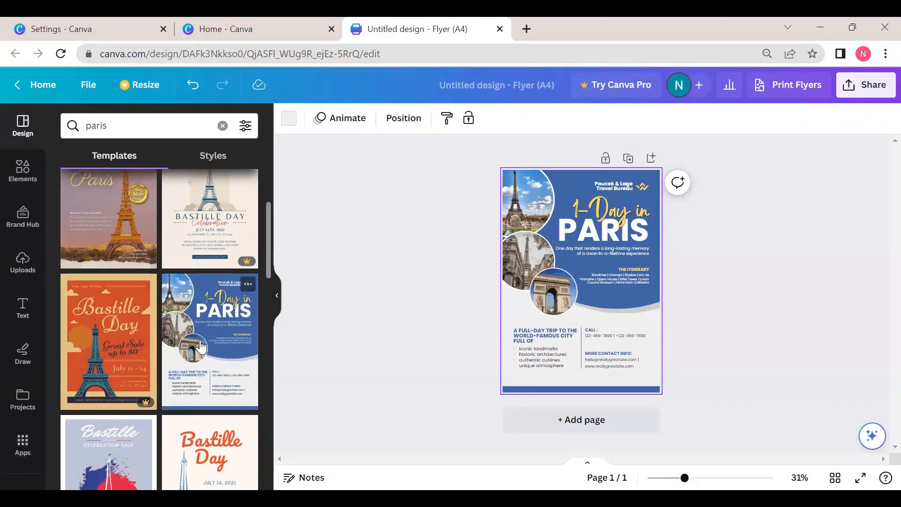
pyautogui.click(219, 333)
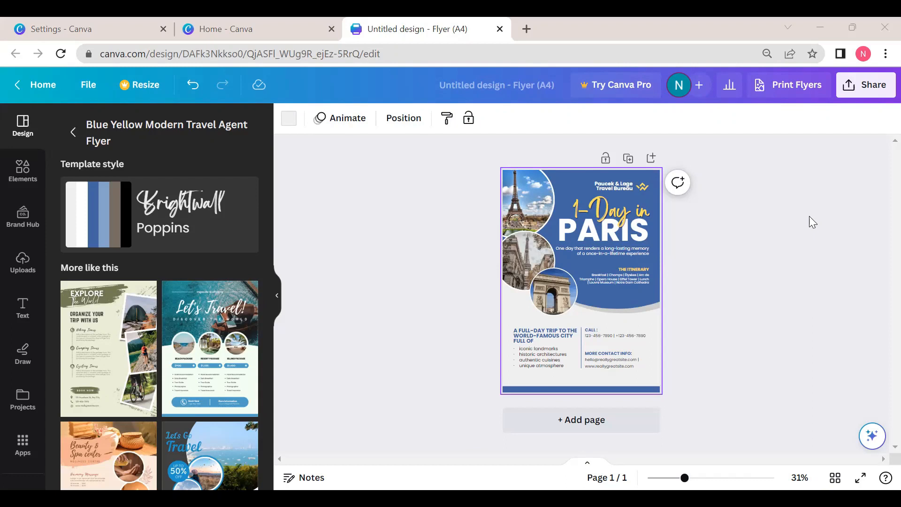
pyautogui.click(845, 394)
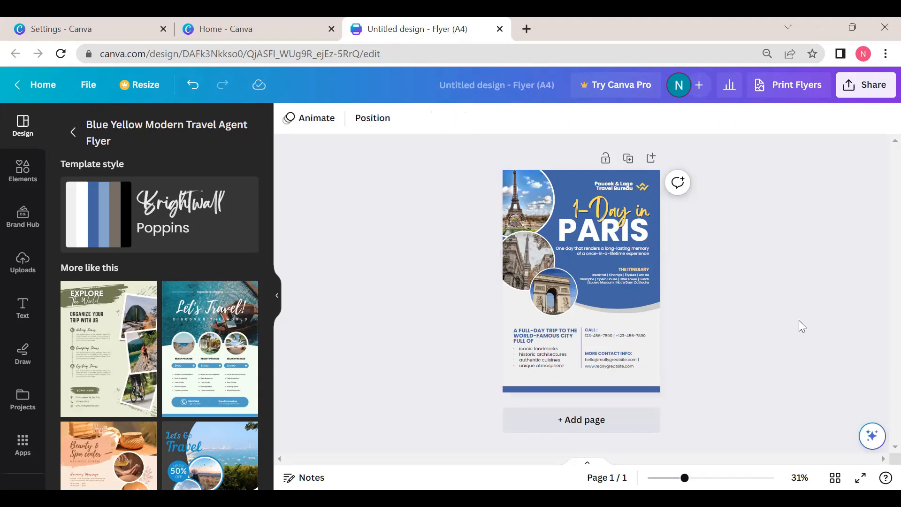
# Try out different zoom levels on the Paris flyer, from 10% for an overview to 100% for the details.
pyautogui.scroll(2, 799, 319)
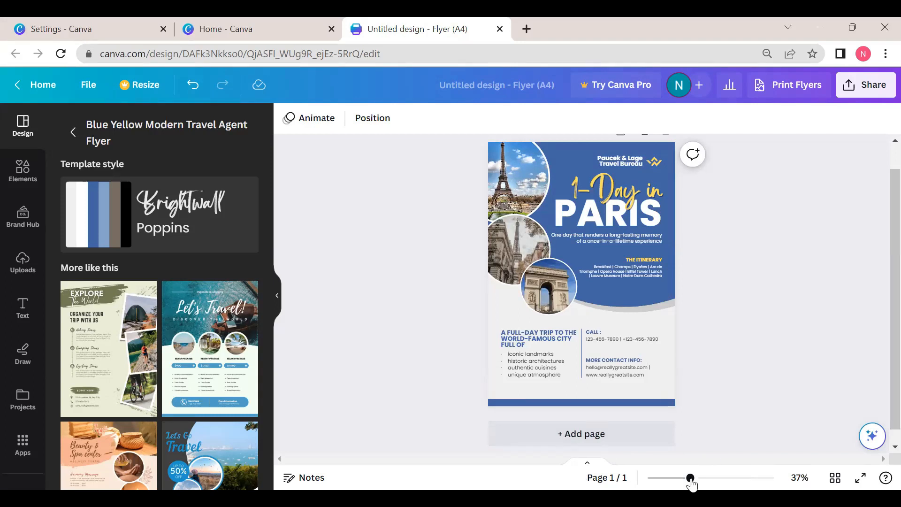
pyautogui.moveTo(690, 478)
pyautogui.mouseDown()
pyautogui.moveTo(737, 477)
pyautogui.moveTo(663, 478)
pyautogui.moveTo(698, 480)
pyautogui.mouseUp()
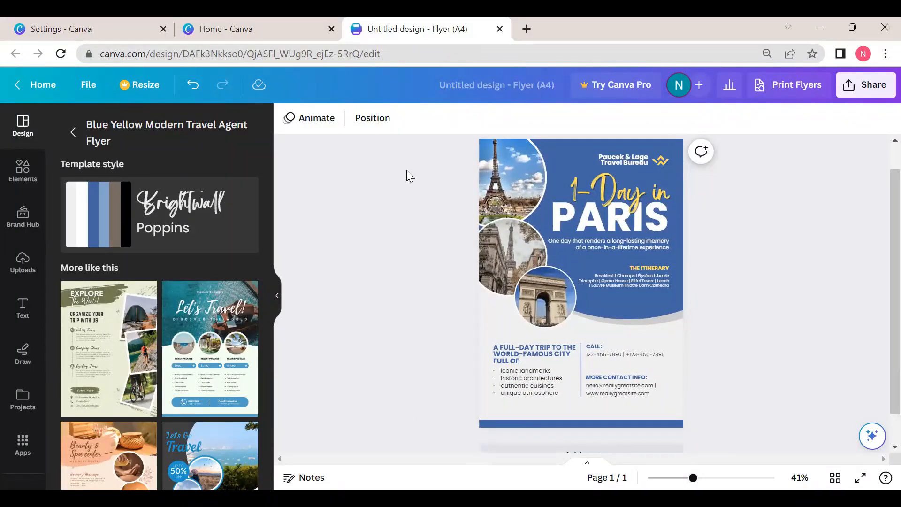
pyautogui.moveTo(692, 477)
pyautogui.mouseDown()
pyautogui.moveTo(711, 478)
pyautogui.moveTo(684, 478)
pyautogui.moveTo(696, 478)
pyautogui.mouseUp()
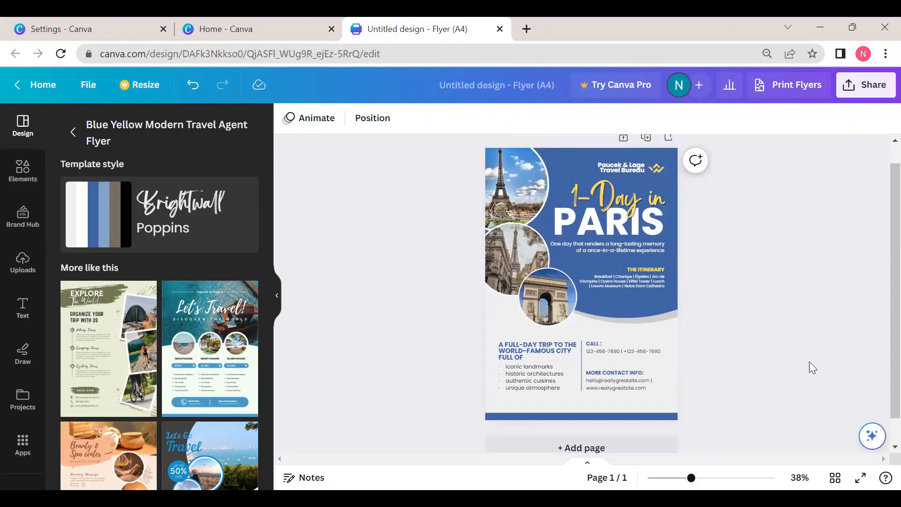
pyautogui.scroll(-5, 809, 362)
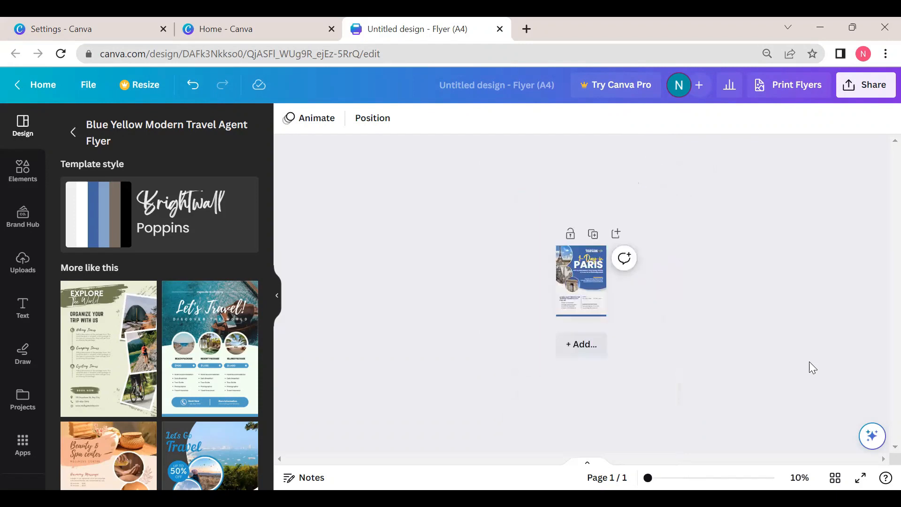
pyautogui.scroll(5, 809, 362)
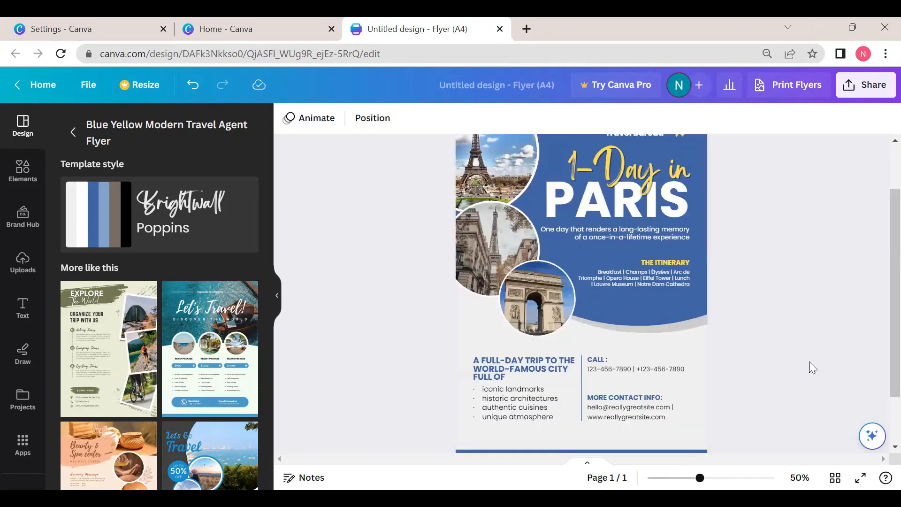
pyautogui.scroll(2, 809, 362)
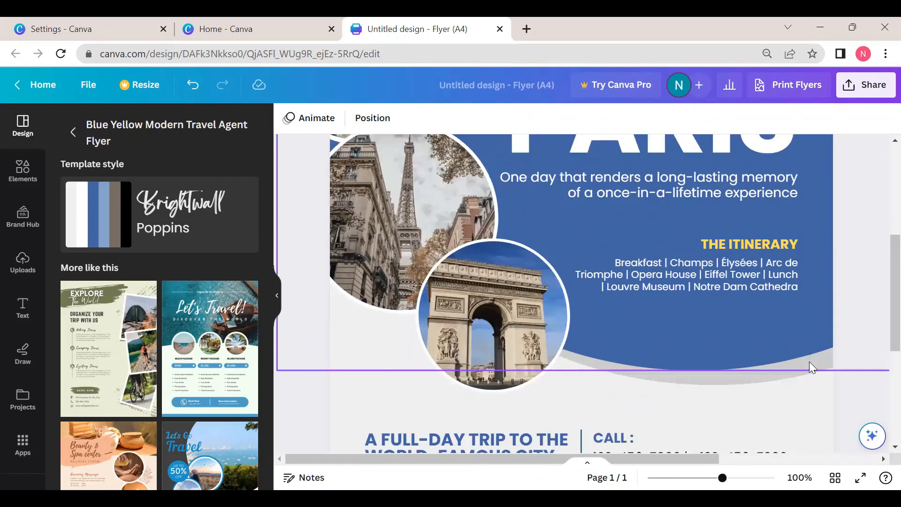
pyautogui.scroll(-3, 809, 367)
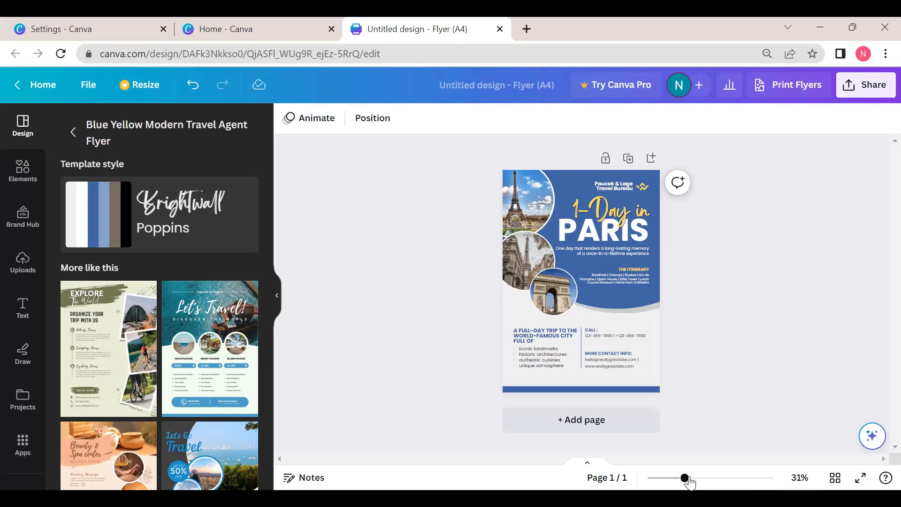
# Set the zoom of the Paris flyer to 50% and bring the beginning of the page into view.
pyautogui.moveTo(685, 478); pyautogui.dragTo(694, 477)
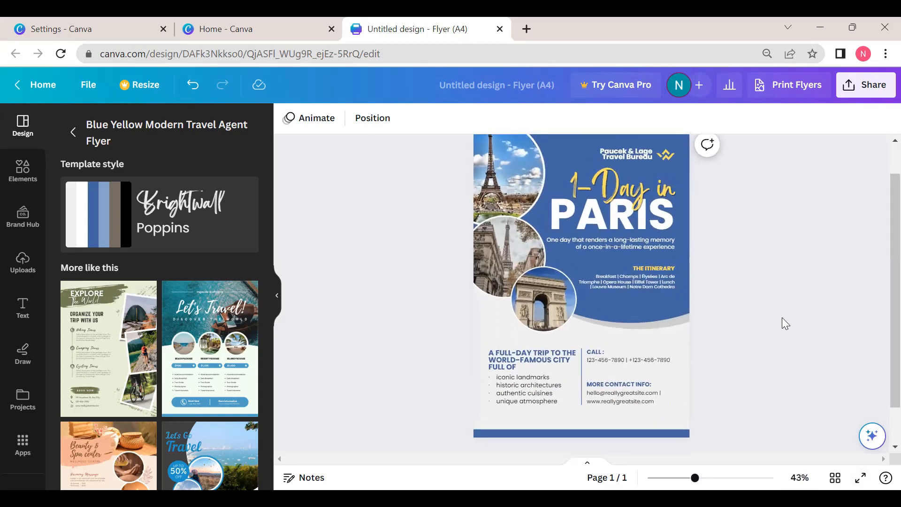
pyautogui.scroll(1, 785, 323)
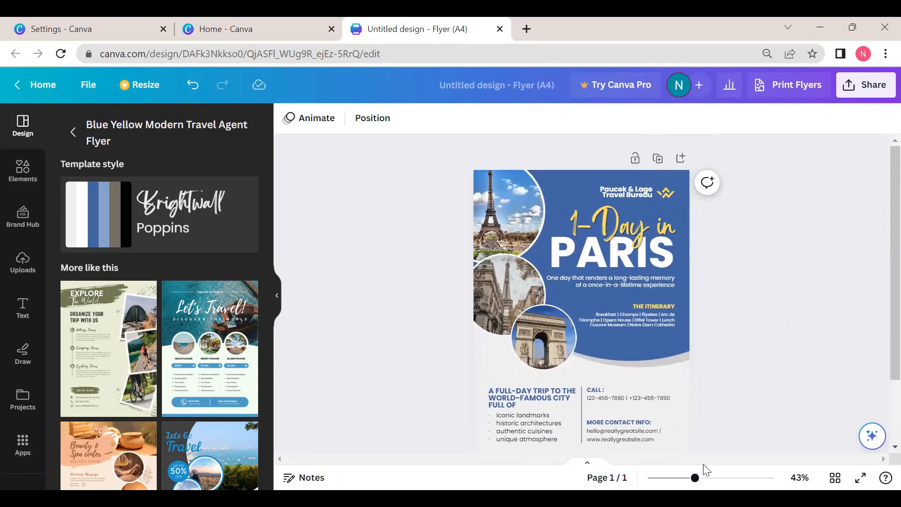
pyautogui.moveTo(695, 478); pyautogui.dragTo(699, 478)
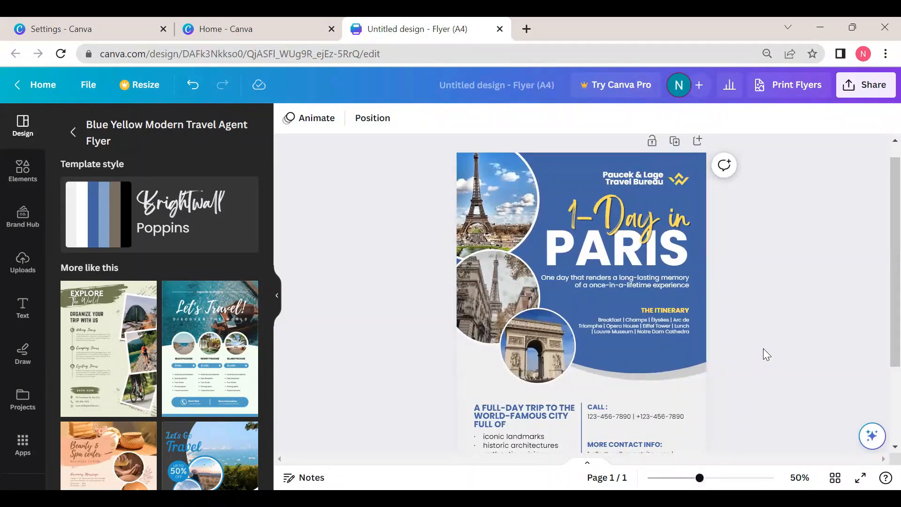
pyautogui.scroll(1, 763, 351)
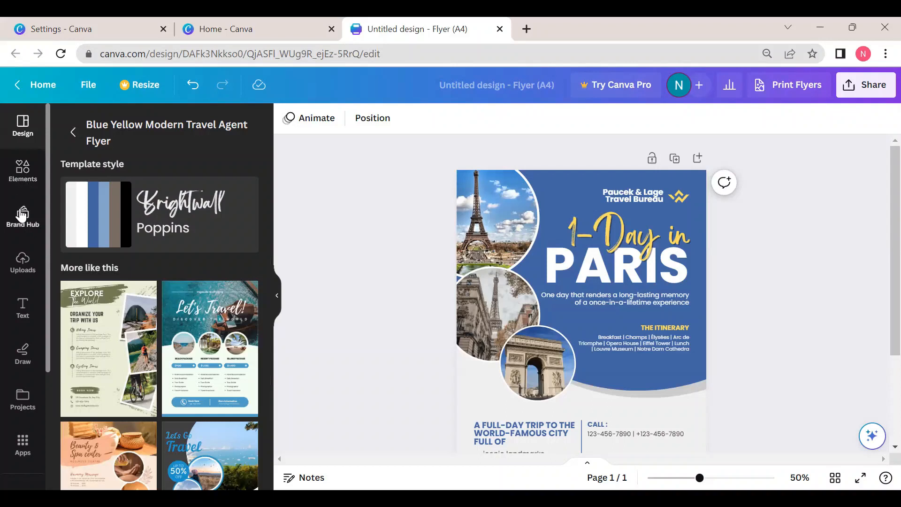
# Search Canva's photo library for "meditation", correcting the misspelled search term.
pyautogui.scroll(-4, 17, 233)
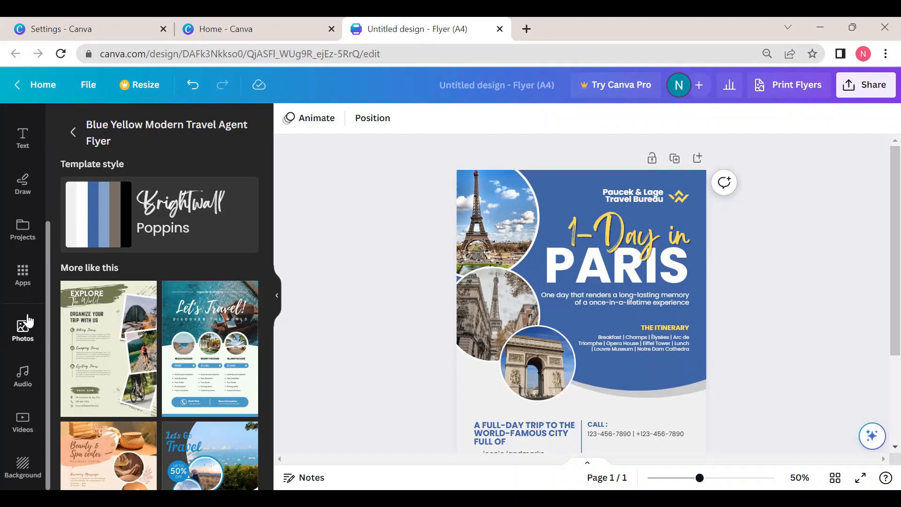
pyautogui.click(26, 337)
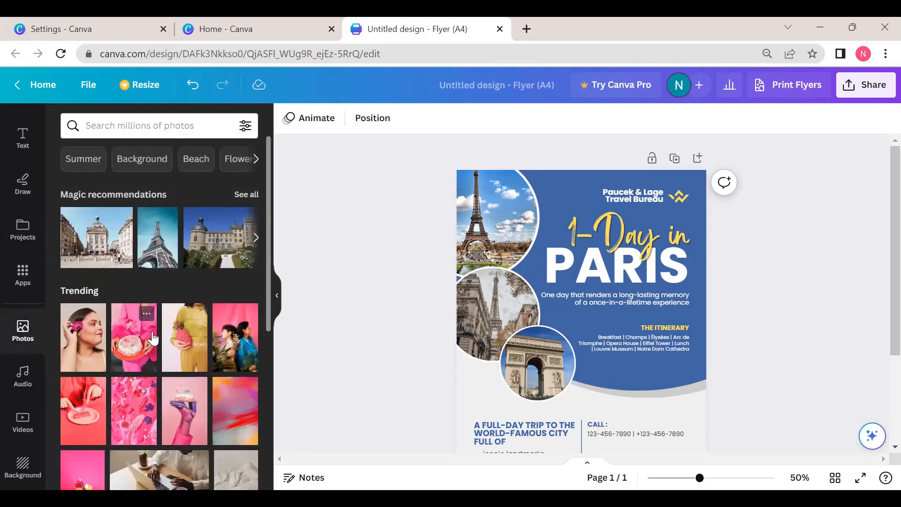
pyautogui.click(103, 125)
pyautogui.write('mm')
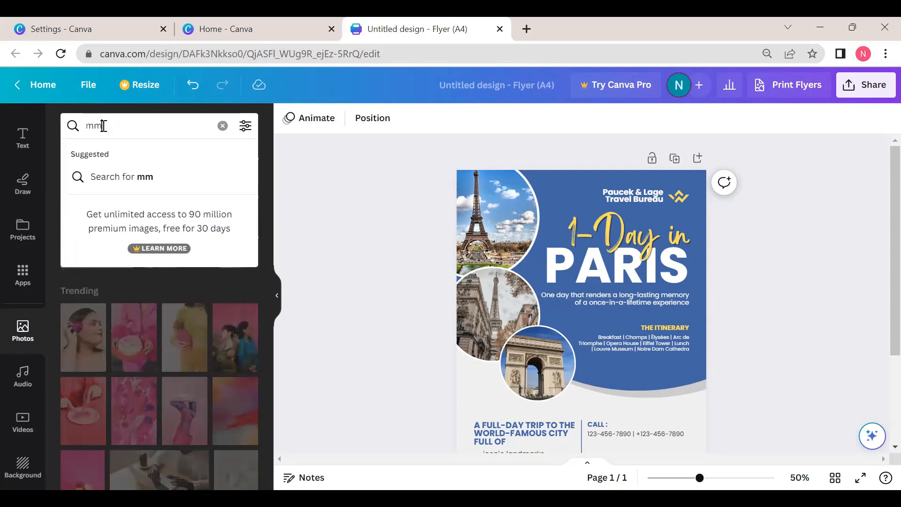
pyautogui.write('ed')
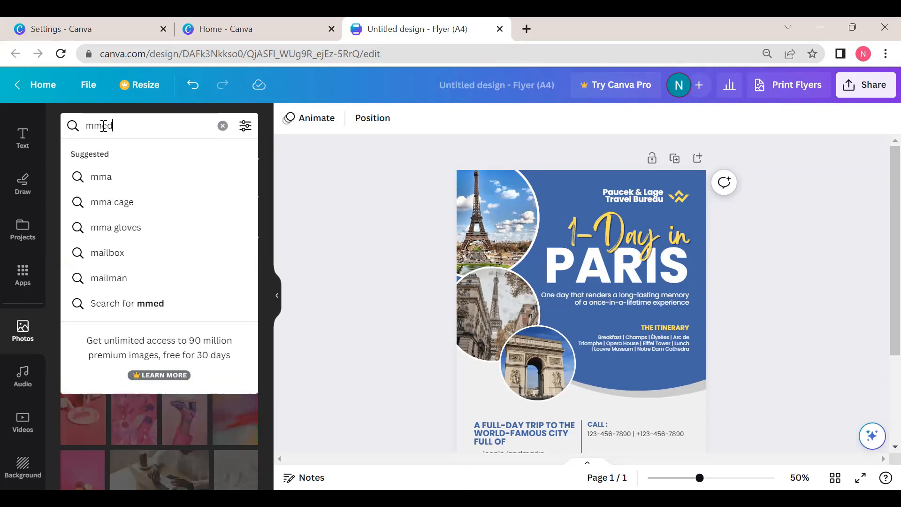
pyautogui.write('itat')
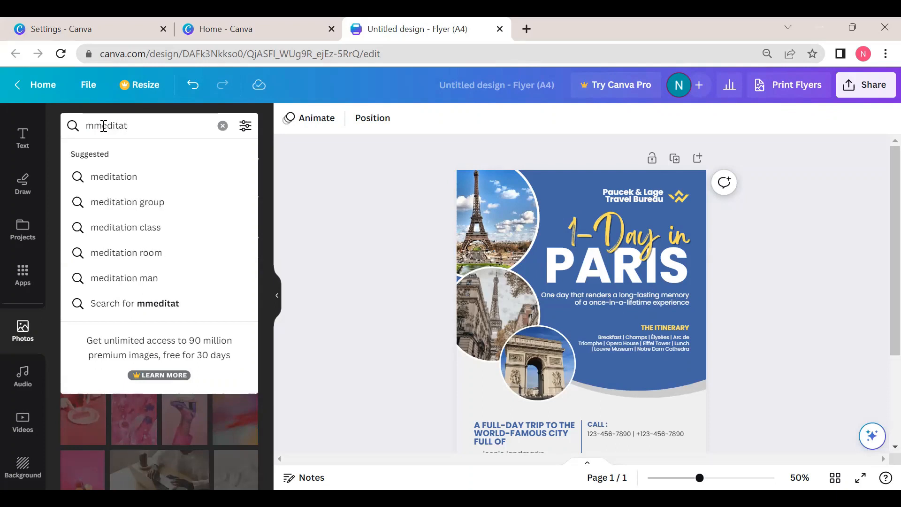
pyautogui.write('ion')
pyautogui.click(93, 125)
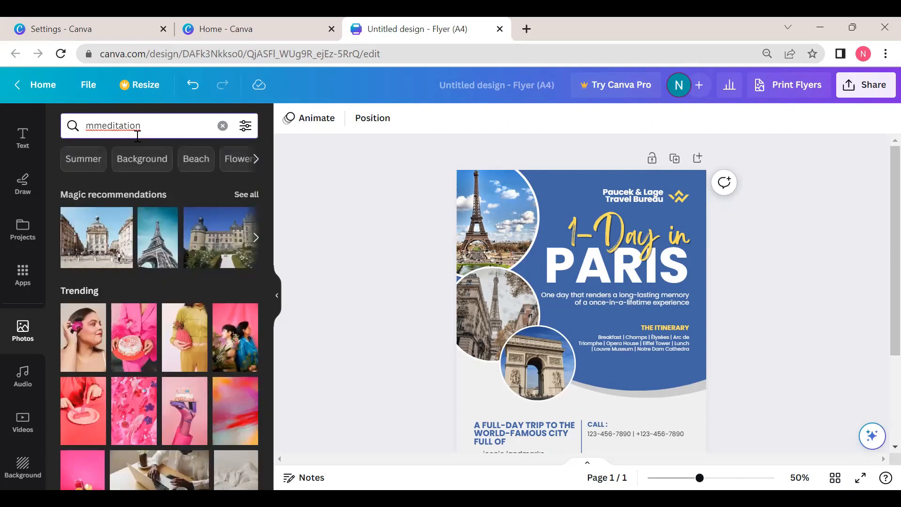
pyautogui.press('BackSpace')
pyautogui.click(170, 129)
pyautogui.press('Return')
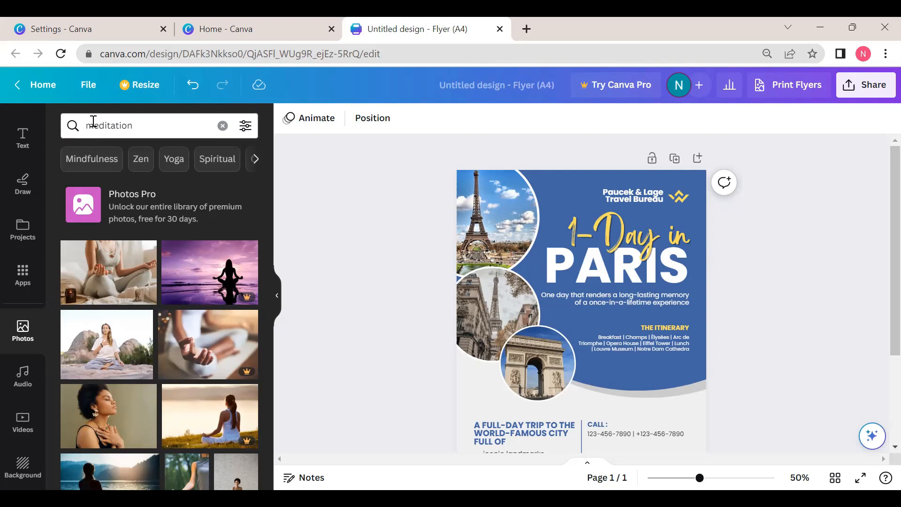
# Run the meditation photo search again and look through the free and Pro photos it offers.
pyautogui.click(186, 127)
pyautogui.press('Return')
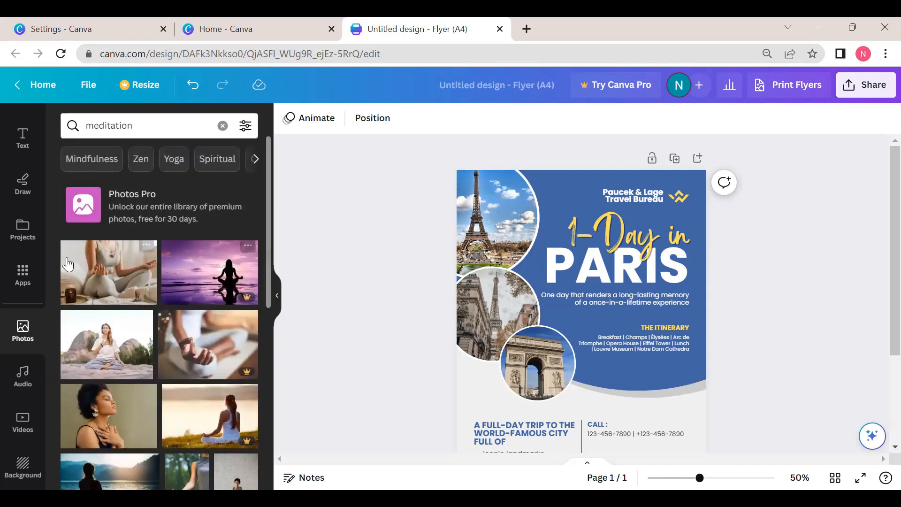
pyautogui.scroll(-6, 217, 296)
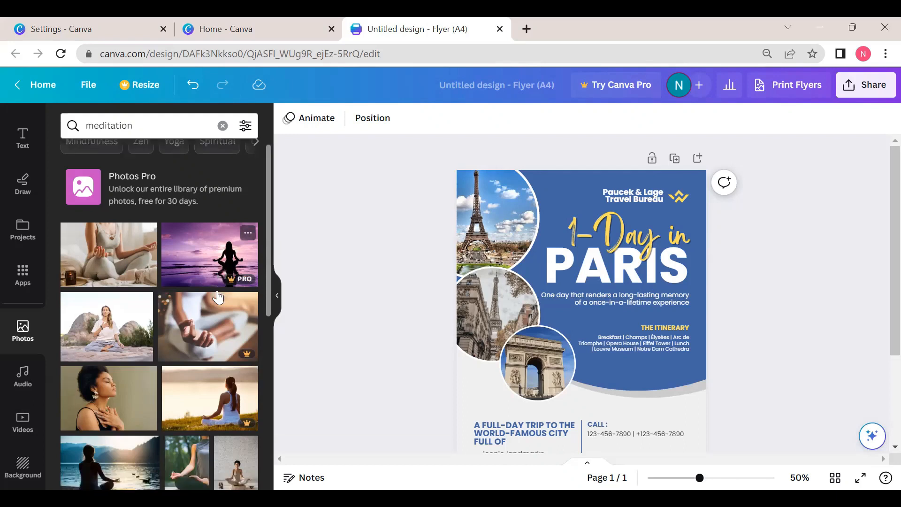
pyautogui.scroll(-3, 217, 297)
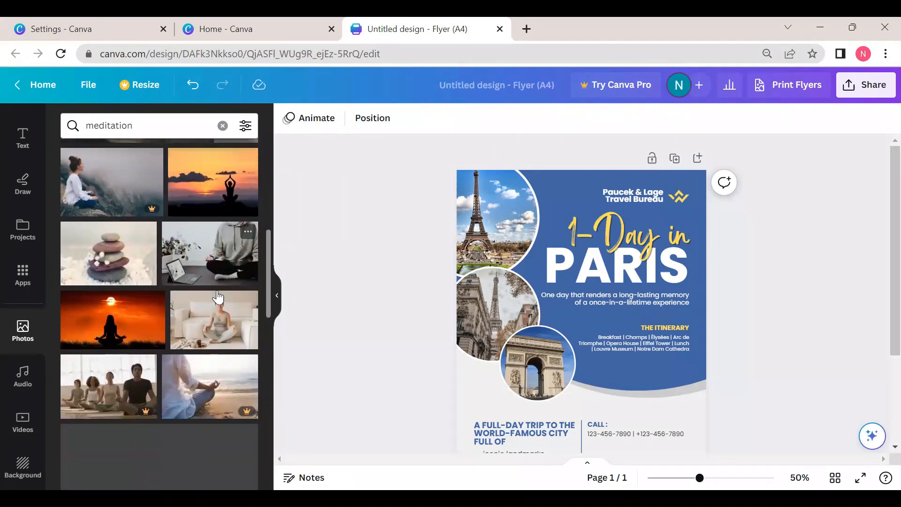
pyautogui.scroll(6, 211, 308)
pyautogui.scroll(4, 211, 307)
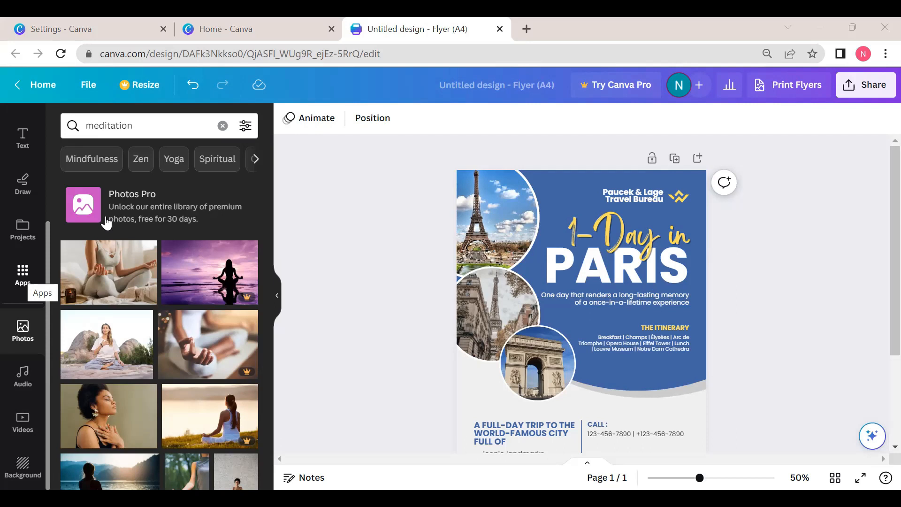
# Open Photos from the More from Canva group of the apps and look through the meditation photos.
pyautogui.click(23, 277)
pyautogui.scroll(-2, 197, 247)
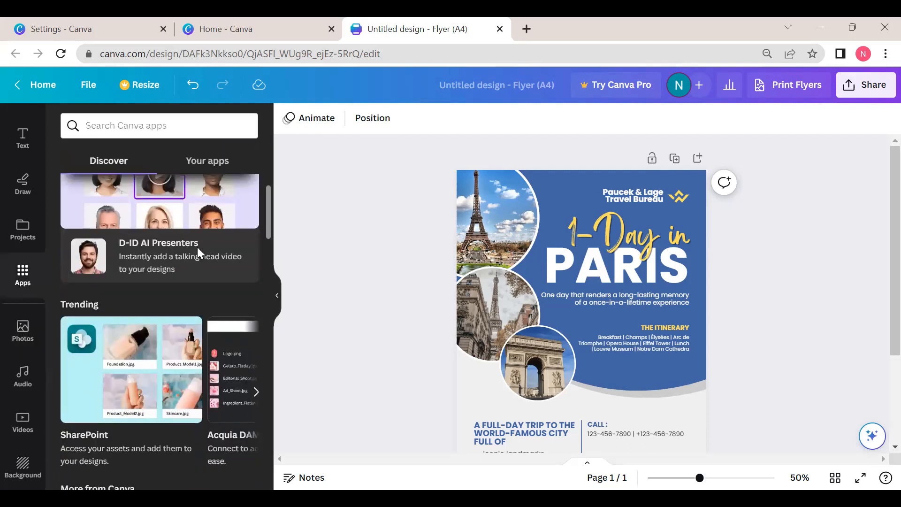
pyautogui.scroll(-6, 197, 247)
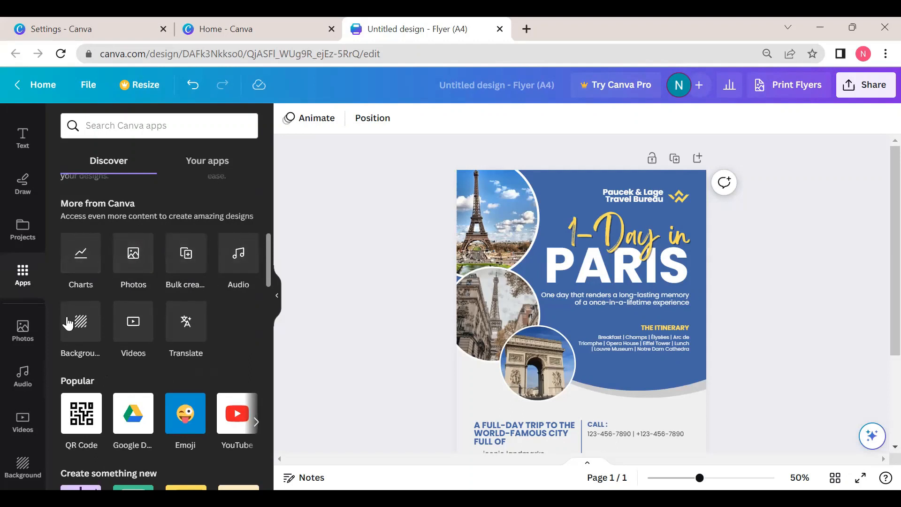
pyautogui.click(133, 253)
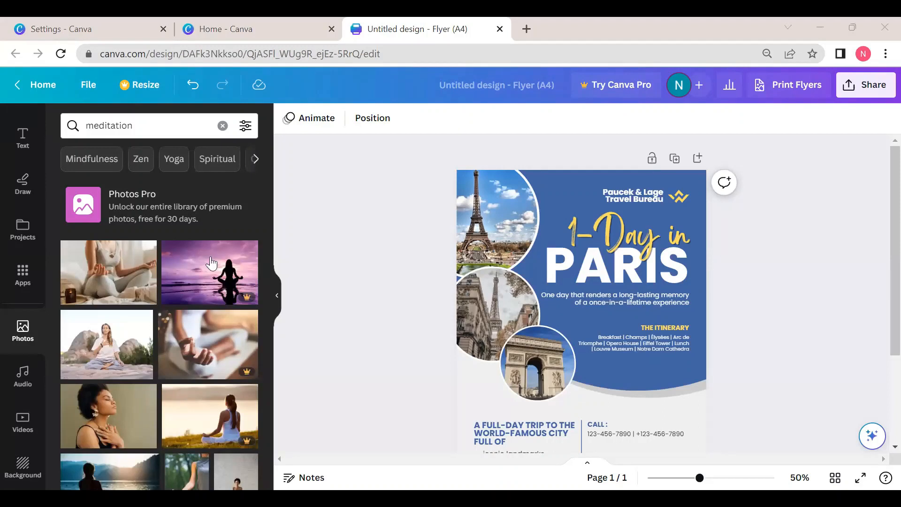
pyautogui.scroll(-3, 132, 306)
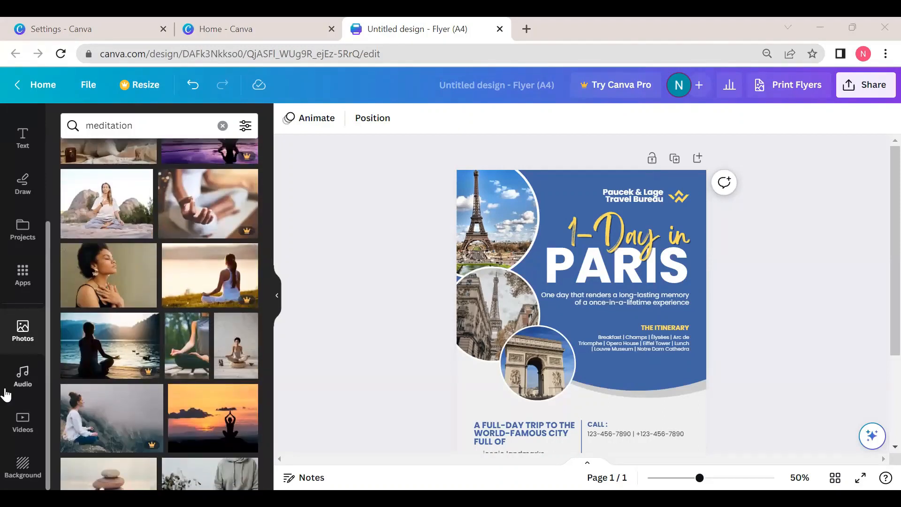
# Reset the photo library to its start view and search it for "meditation" once more.
pyautogui.click(24, 339)
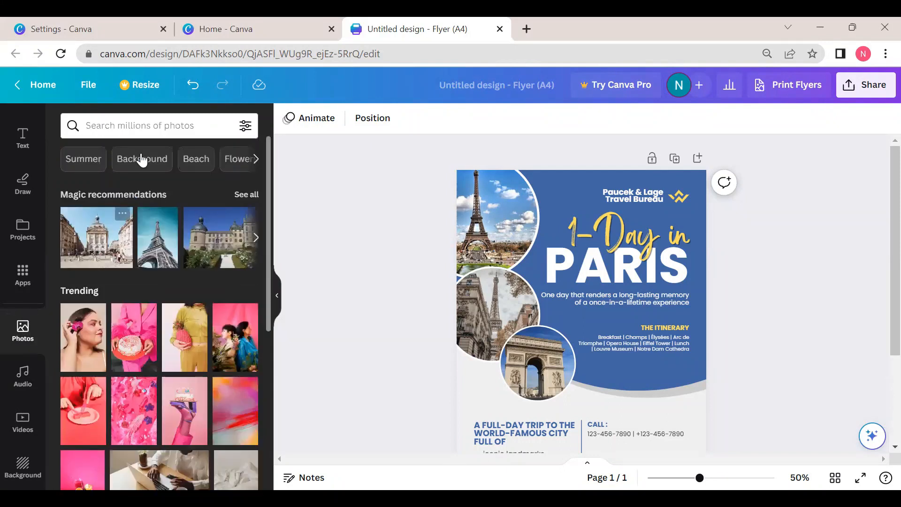
pyautogui.click(138, 127)
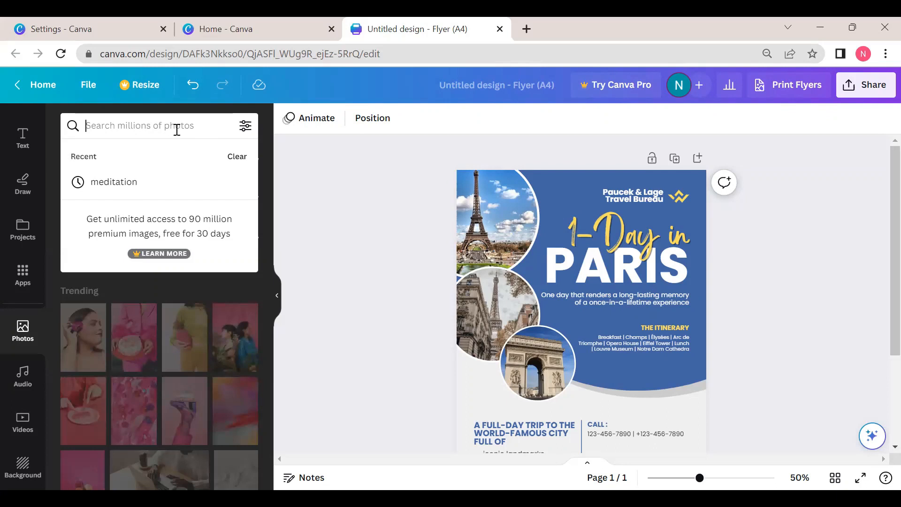
pyautogui.write('medit')
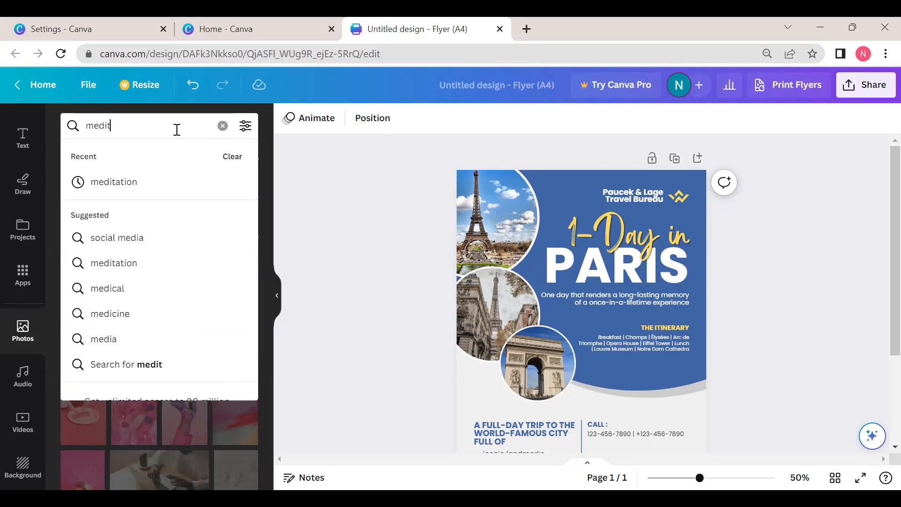
pyautogui.write('ation')
pyautogui.press('Return')
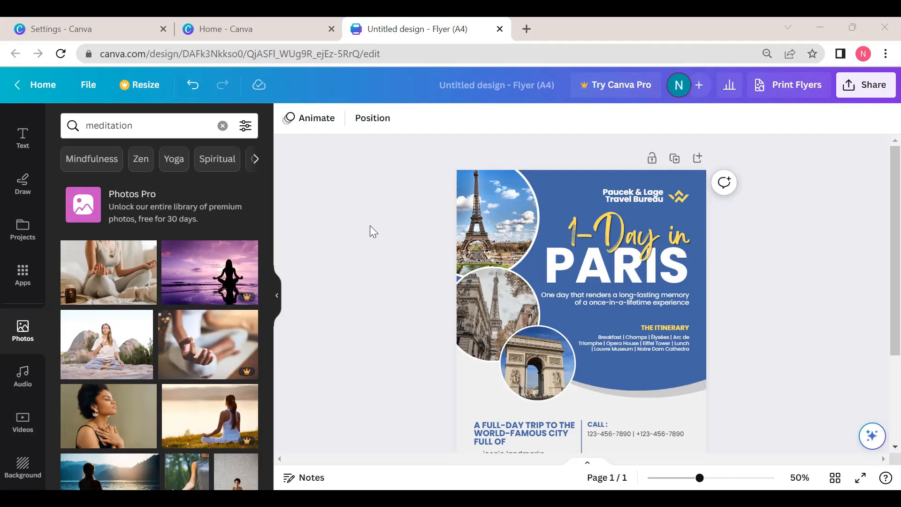
# Reach Photos through the apps again, and examine the Trending, More from Canva, Popular and Create something new app groups.
pyautogui.click(25, 272)
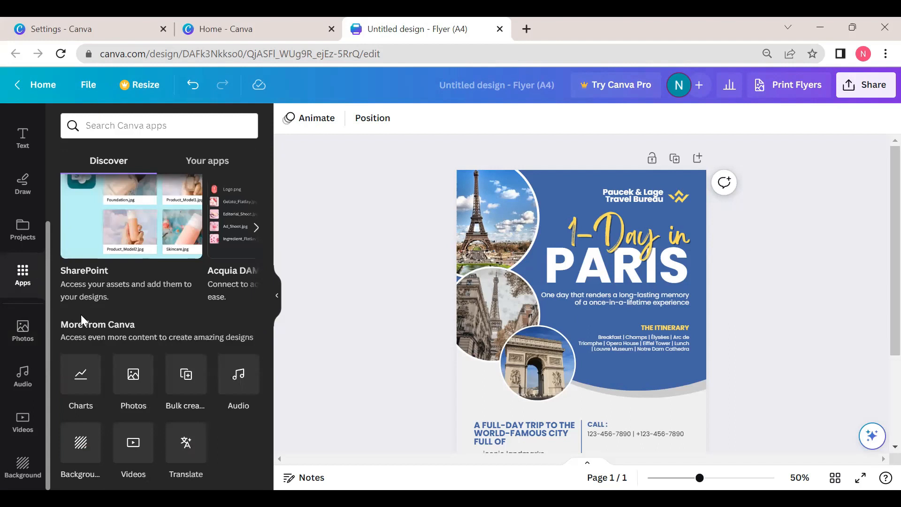
pyautogui.click(134, 376)
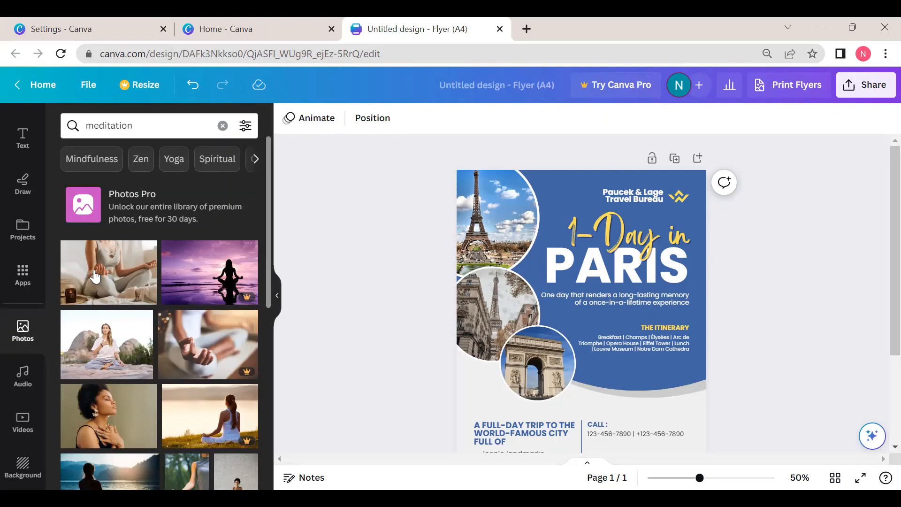
pyautogui.click(17, 281)
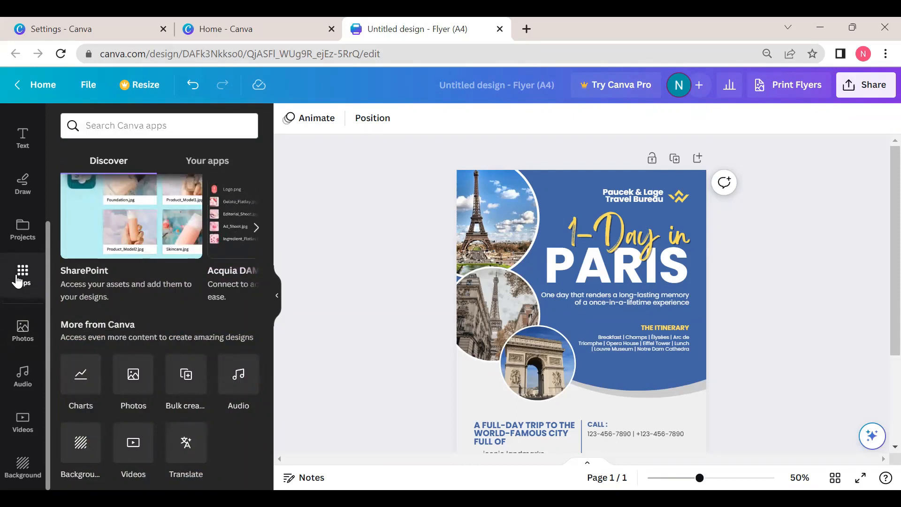
pyautogui.scroll(-5, 170, 232)
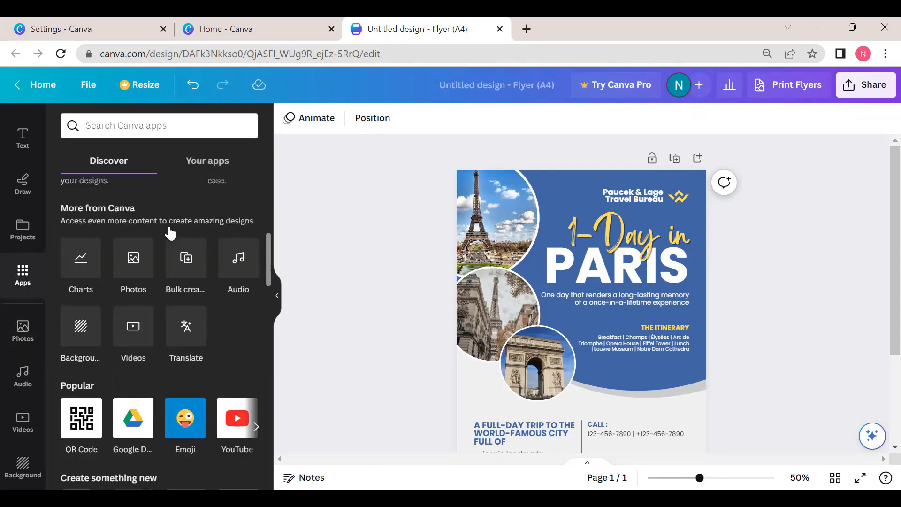
pyautogui.scroll(-2, 170, 232)
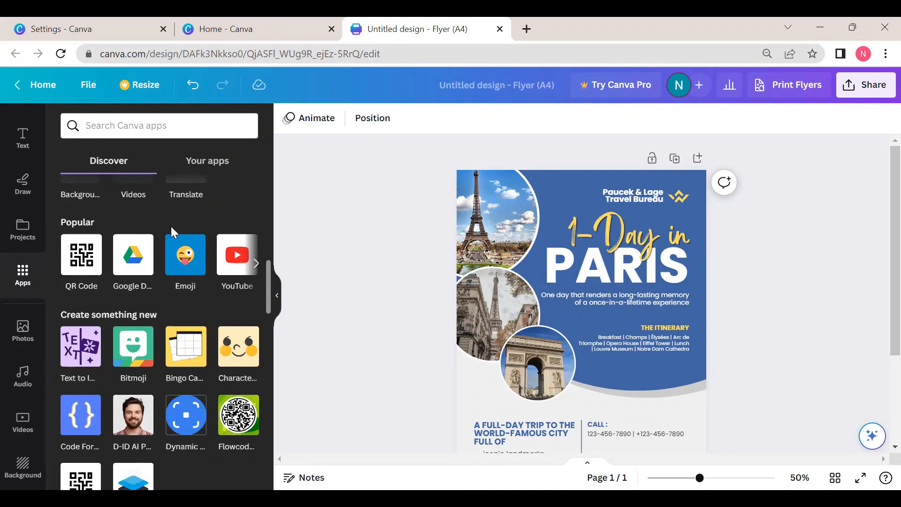
pyautogui.scroll(5, 171, 226)
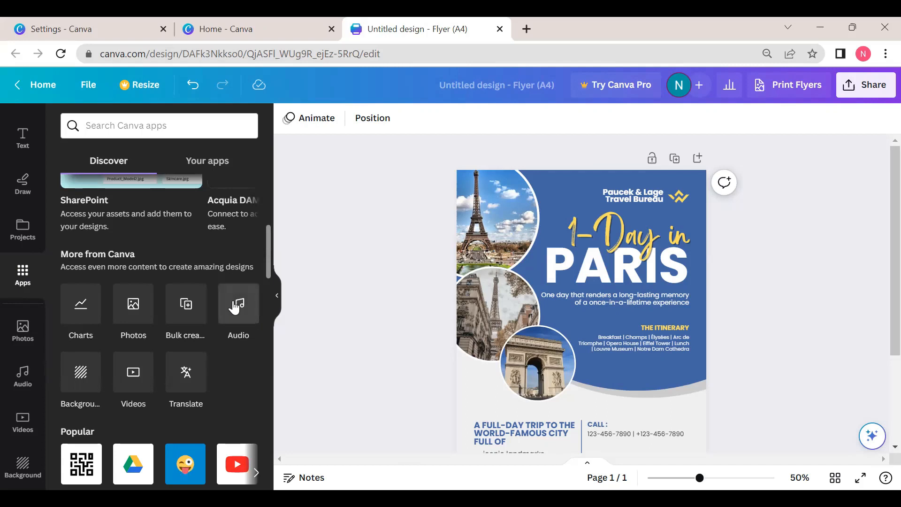
pyautogui.scroll(5, 210, 315)
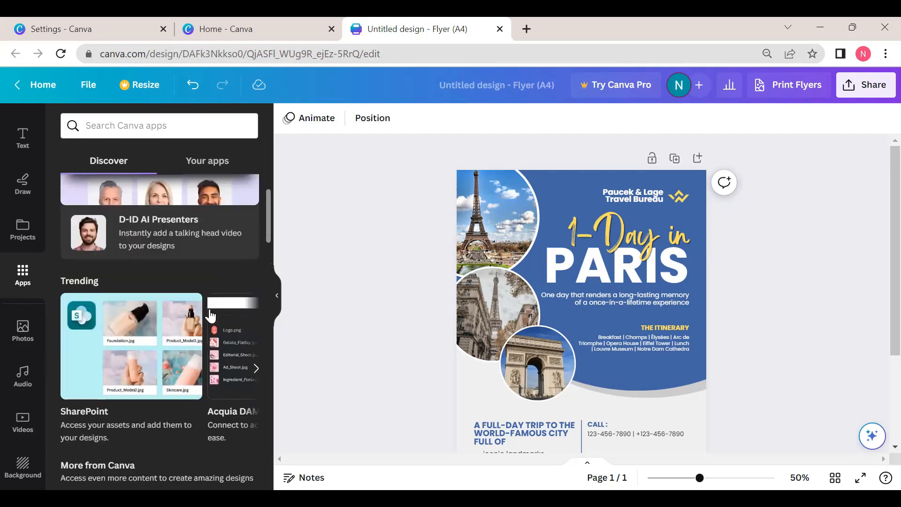
pyautogui.scroll(2, 209, 314)
pyautogui.scroll(-6, 215, 314)
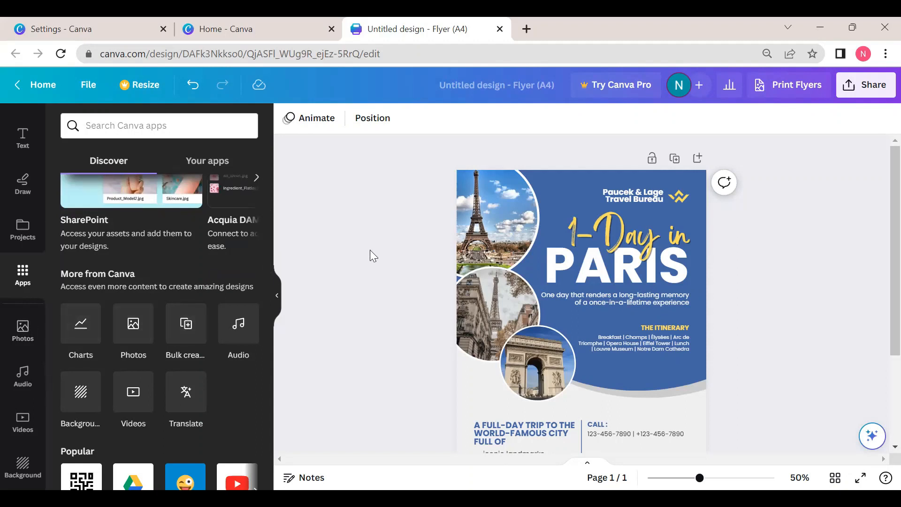
# Show the uploads area of the flyer editor, and open Google Images in a new browser tab.
pyautogui.scroll(3, 34, 252)
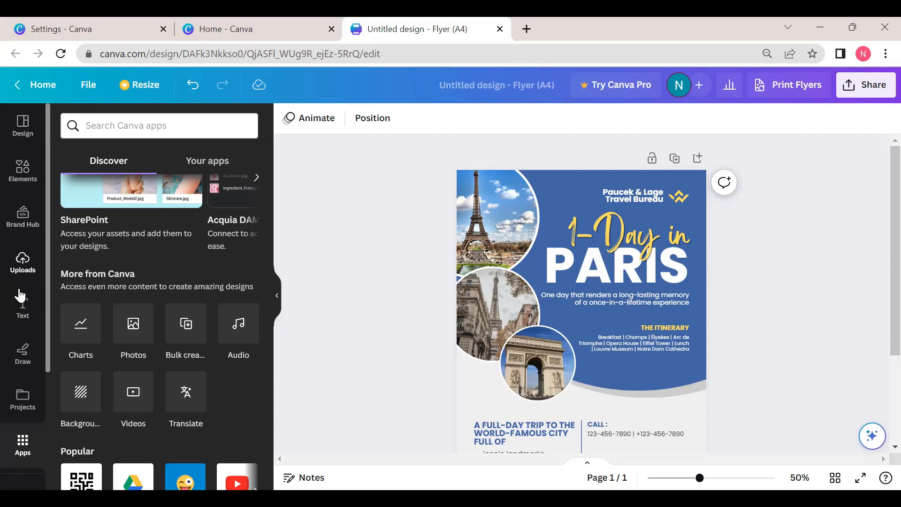
pyautogui.click(24, 262)
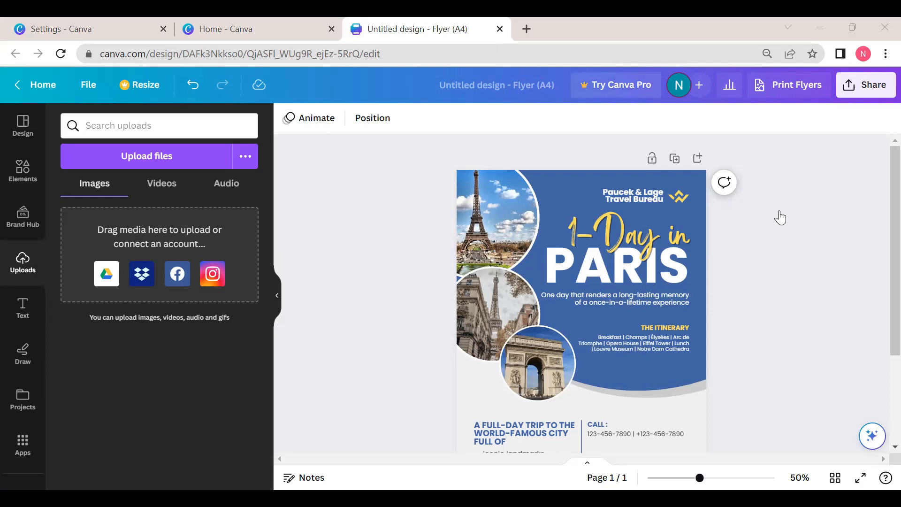
pyautogui.click(531, 29)
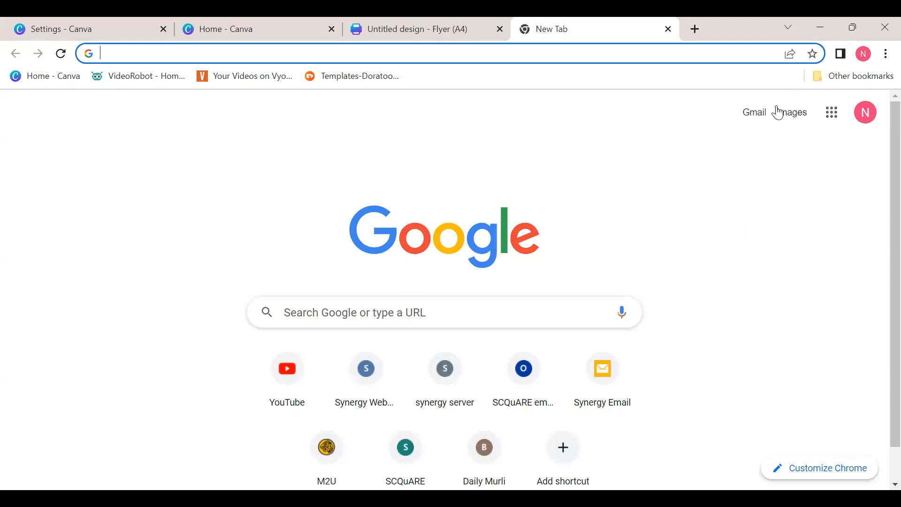
pyautogui.click(796, 115)
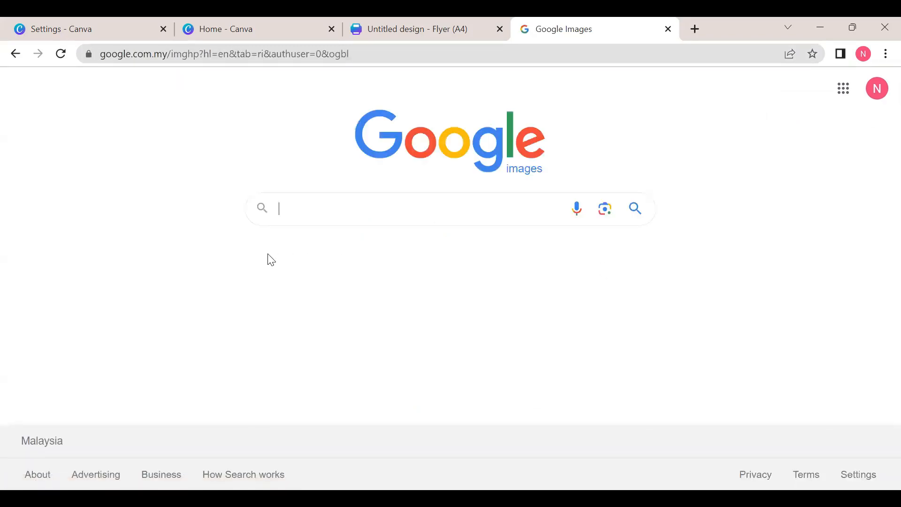
# Search Google Images for "brahma kumaris meditation images".
pyautogui.write('b')
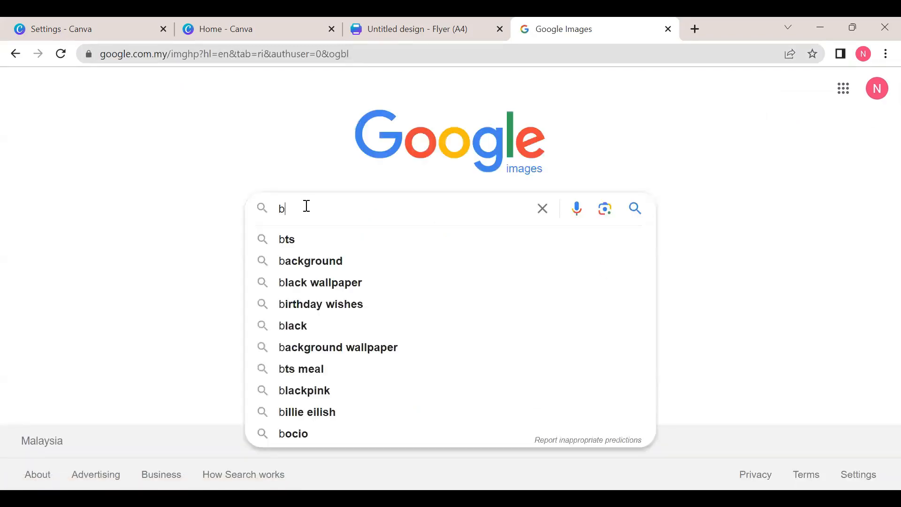
pyautogui.write('rahma kum')
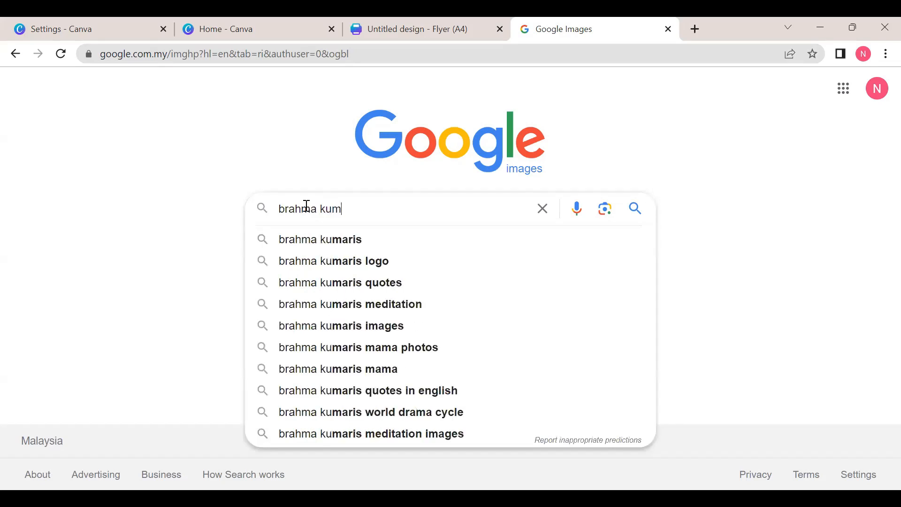
pyautogui.write('aris medi')
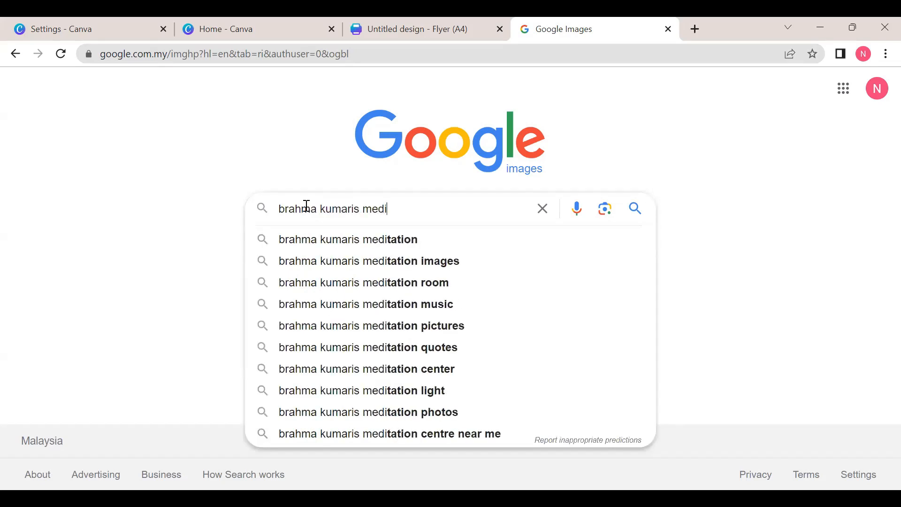
pyautogui.write('tation')
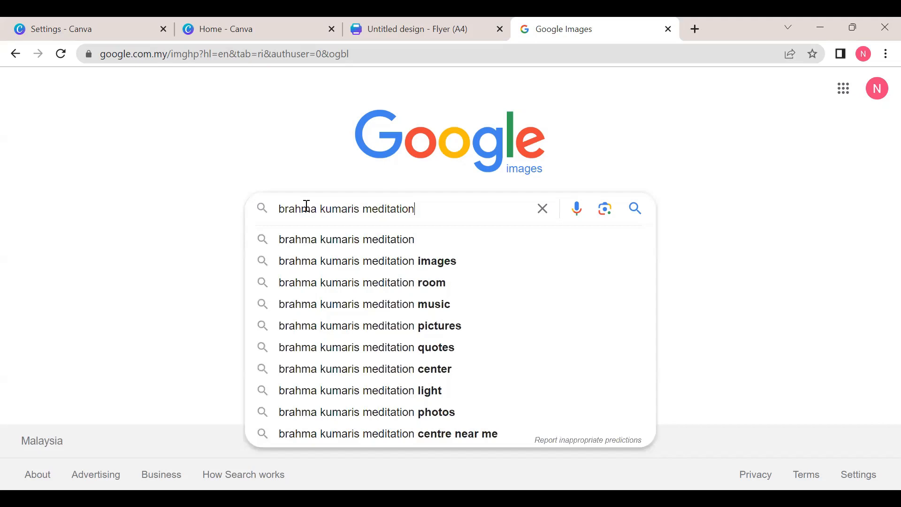
pyautogui.click(334, 261)
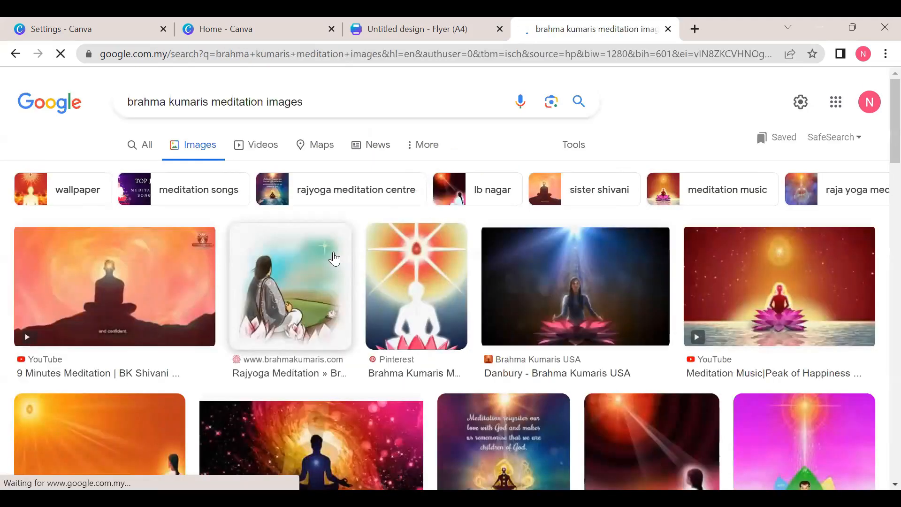
# Examine the Brahma Kumaris meditation image results for pictures suitable for the design.
pyautogui.scroll(-1, 482, 288)
pyautogui.scroll(-5, 483, 288)
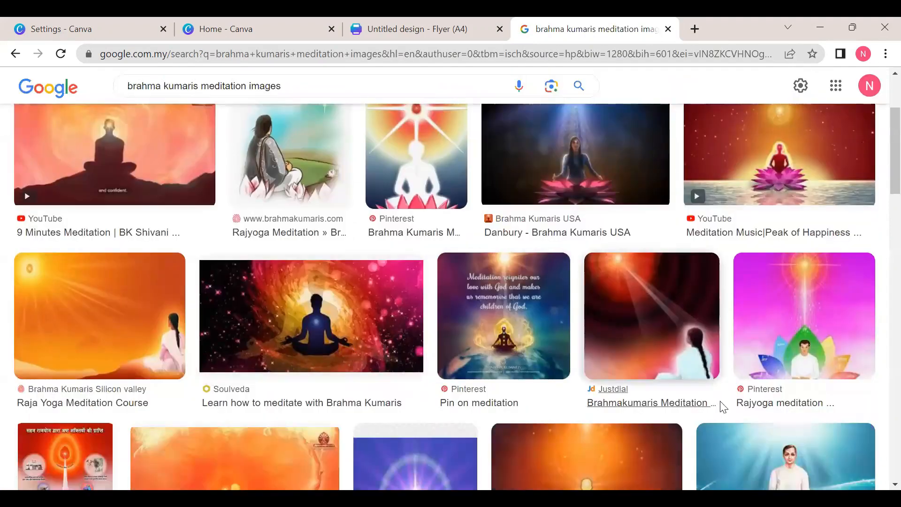
pyautogui.scroll(4, 552, 364)
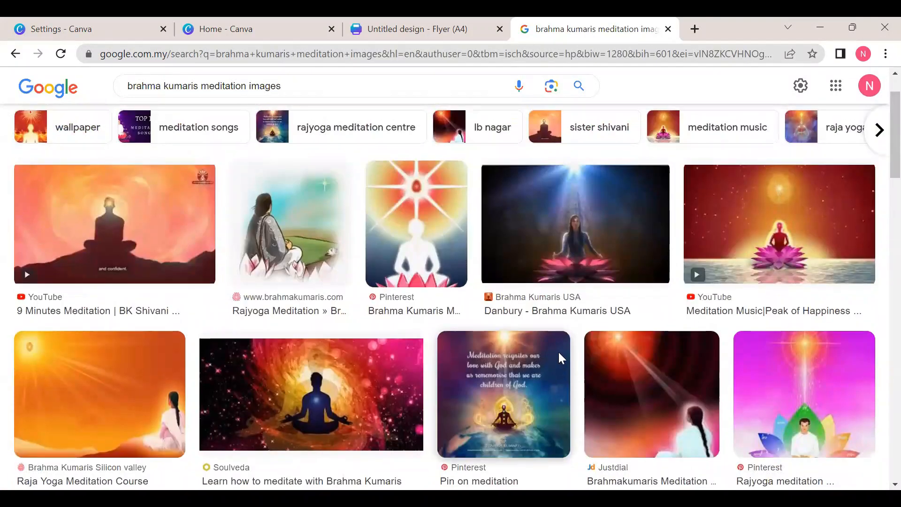
pyautogui.scroll(1, 559, 354)
pyautogui.scroll(-12, 561, 359)
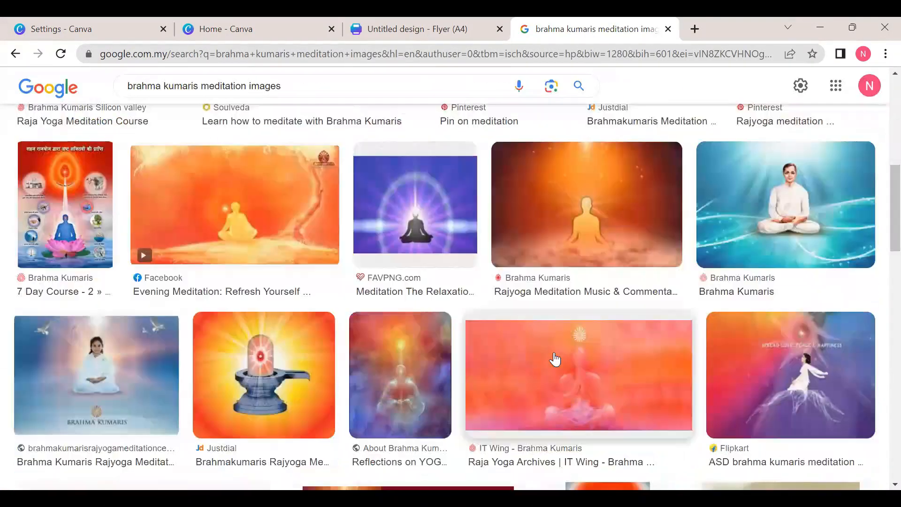
pyautogui.scroll(9, 586, 325)
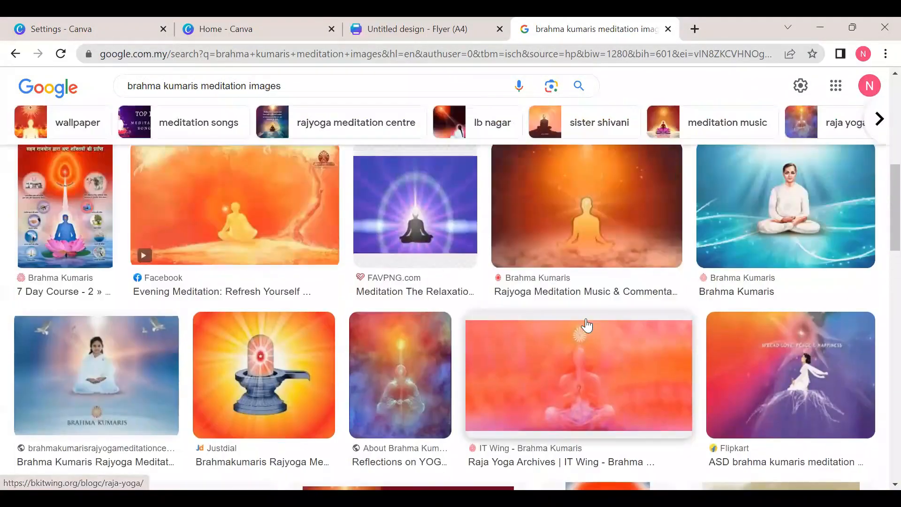
pyautogui.scroll(-3, 587, 323)
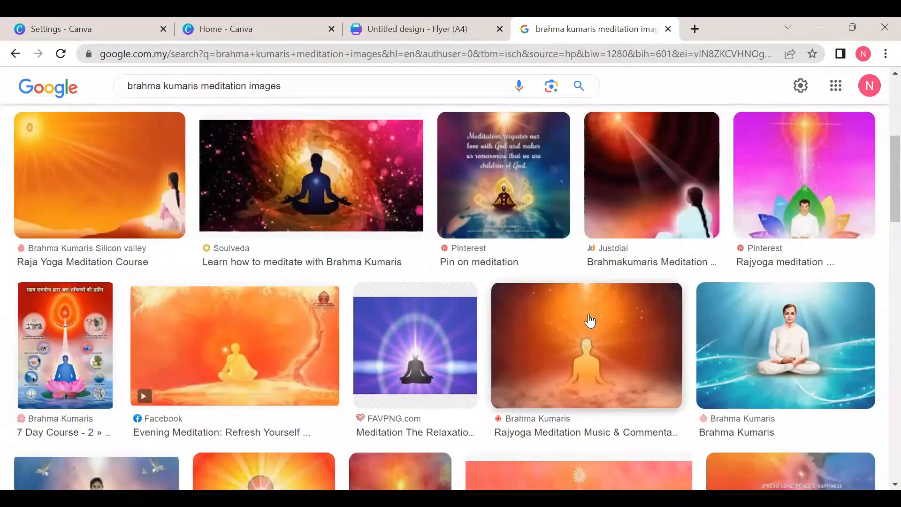
pyautogui.scroll(6, 587, 323)
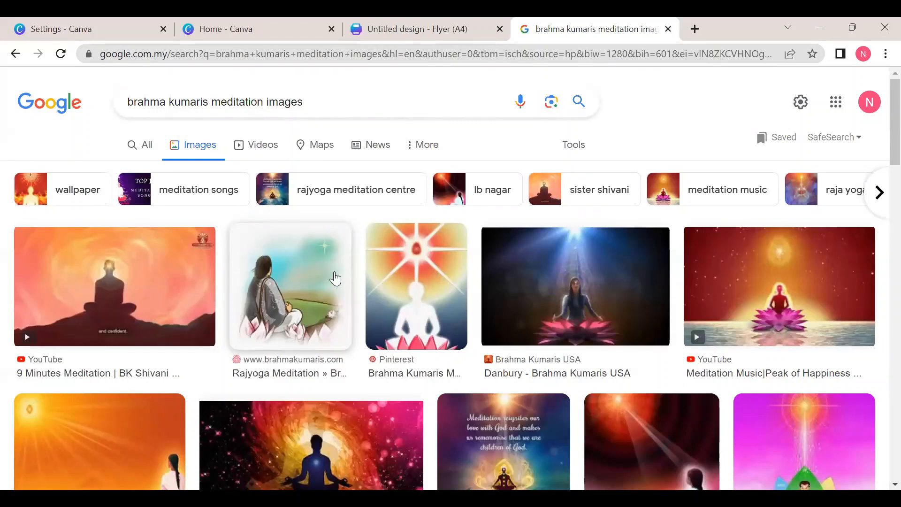
pyautogui.moveTo(302, 273); pyautogui.dragTo(499, 170)
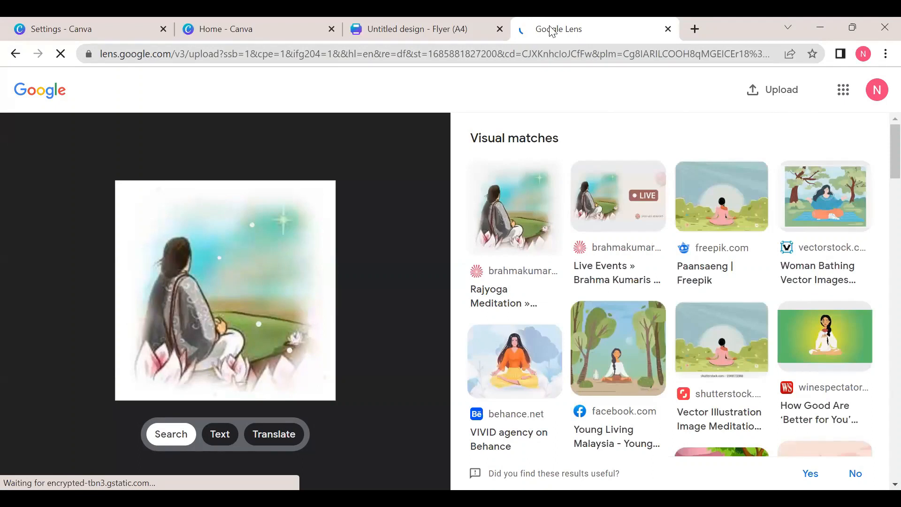
pyautogui.click(15, 53)
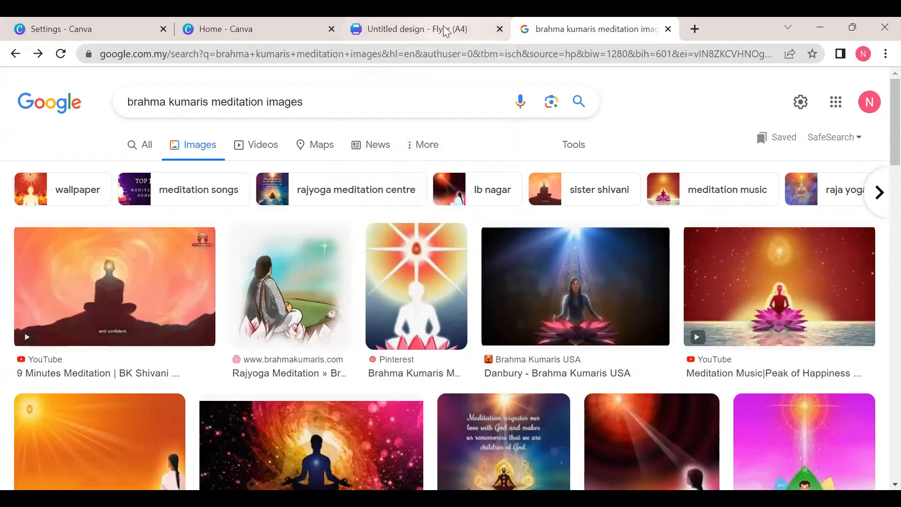
pyautogui.moveTo(431, 19)
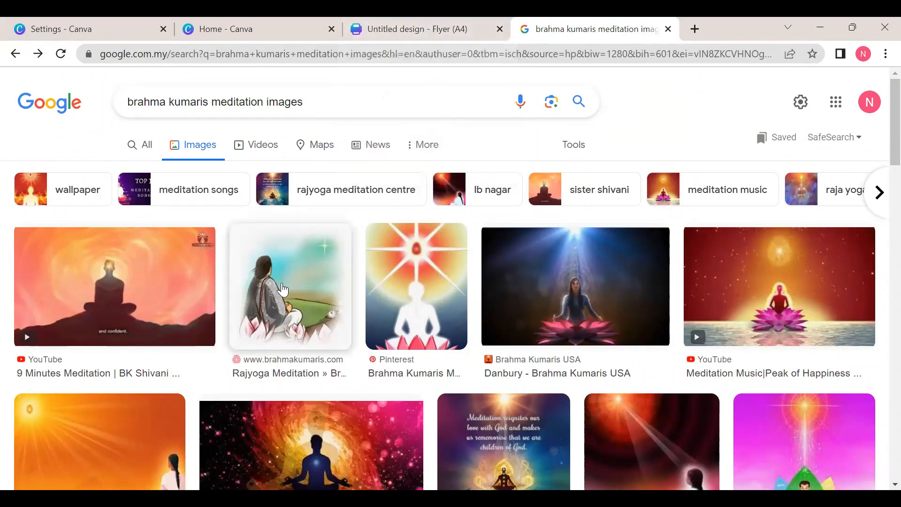
pyautogui.moveTo(280, 293); pyautogui.dragTo(418, 20)
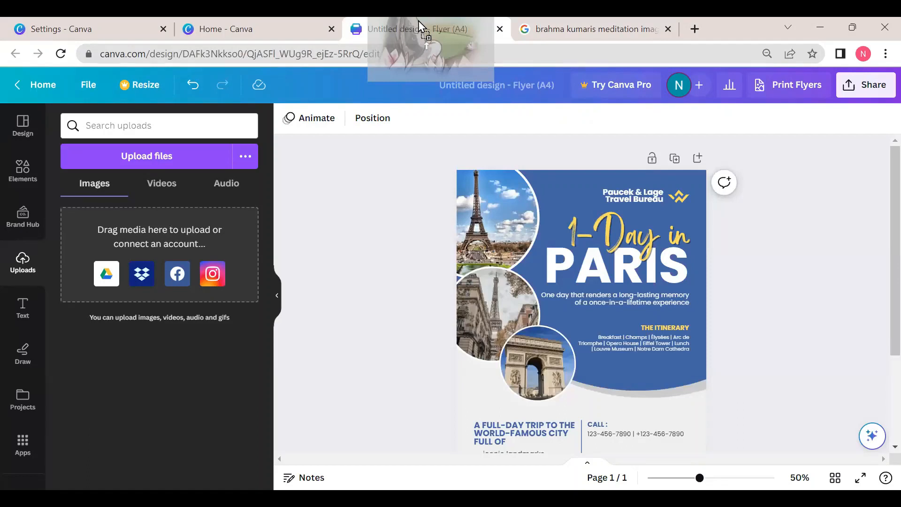
pyautogui.moveTo(123, 363); pyautogui.dragTo(123, 363)
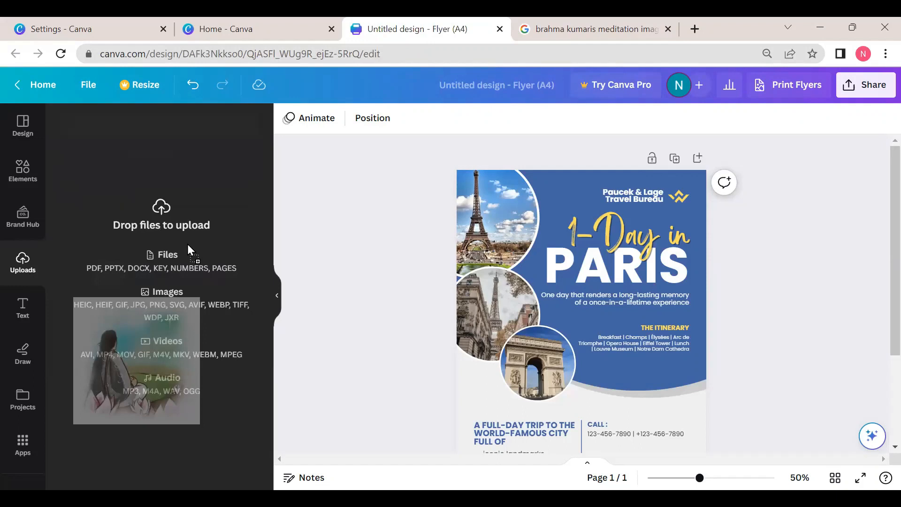
# Try the uploaded lotus meditation picture on the Paris flyer page and take it off again.
pyautogui.moveTo(459, 237); pyautogui.dragTo(485, 230)
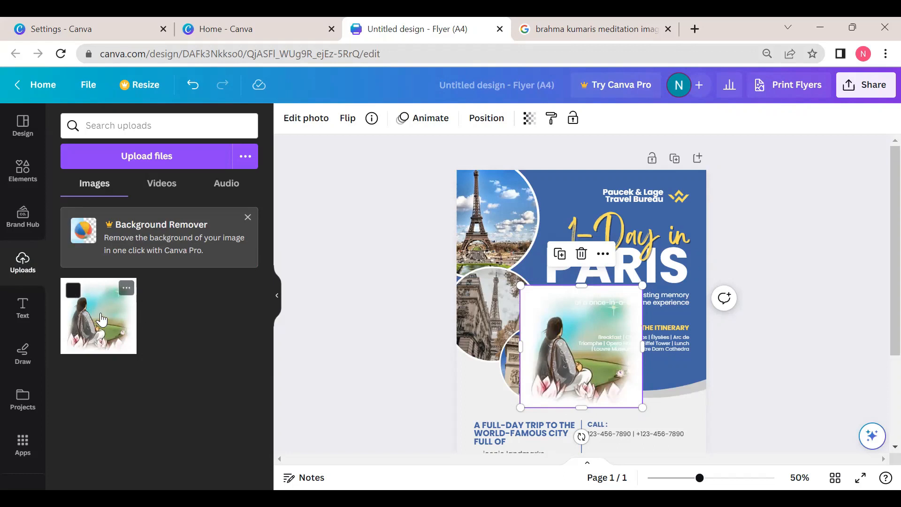
pyautogui.moveTo(587, 361); pyautogui.dragTo(379, 369)
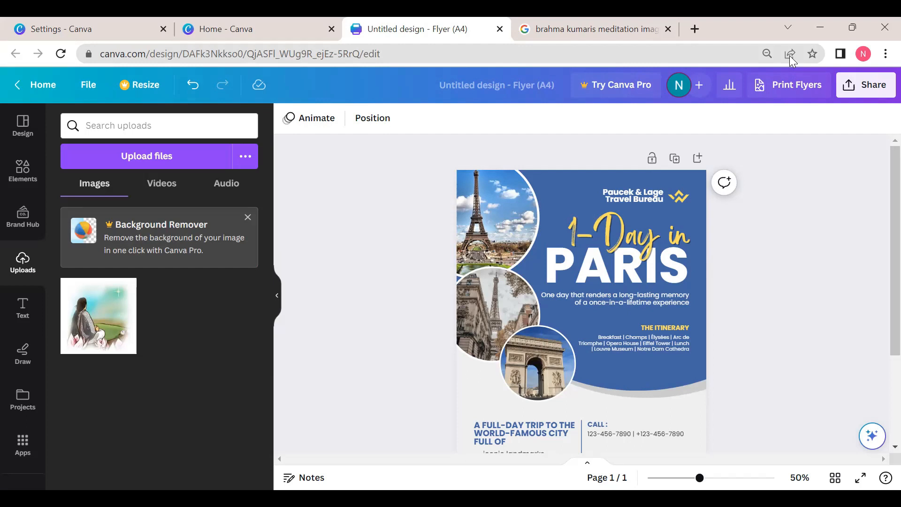
# Return to the Google Images results and transfer the "Reflections on YOG..." picture of the glowing meditating figure into the Canva uploads.
pyautogui.click(601, 30)
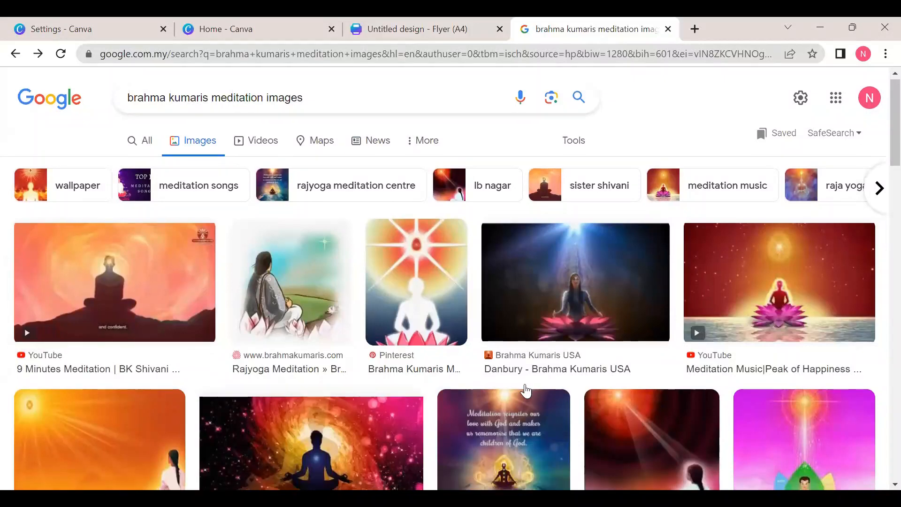
pyautogui.scroll(-3, 523, 388)
pyautogui.scroll(-10, 527, 390)
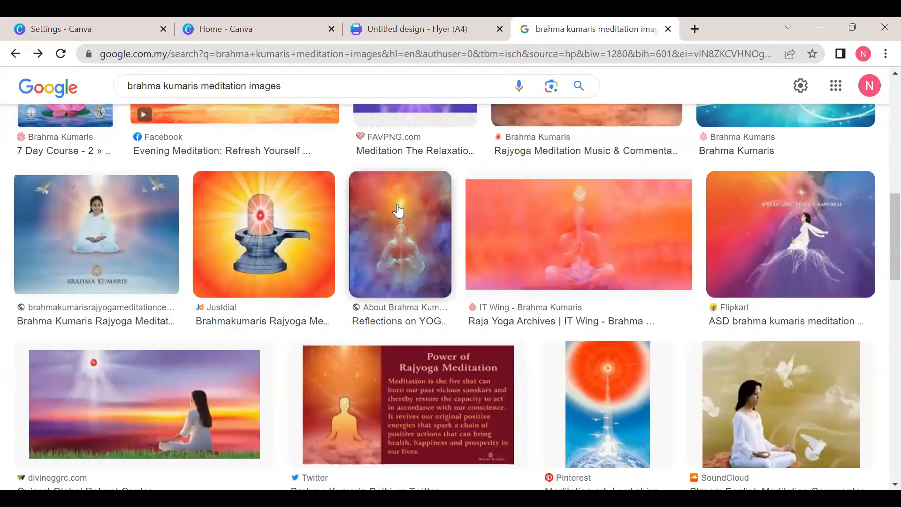
pyautogui.moveTo(399, 245); pyautogui.dragTo(179, 362)
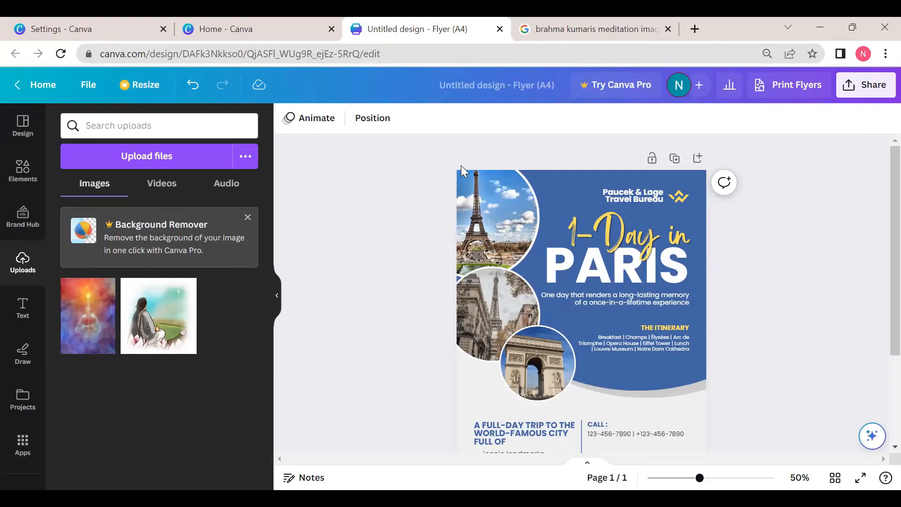
# Find the BalanceGurus photo of a woman meditating in white in the Google results and transfer it into the Canva uploads.
pyautogui.click(588, 28)
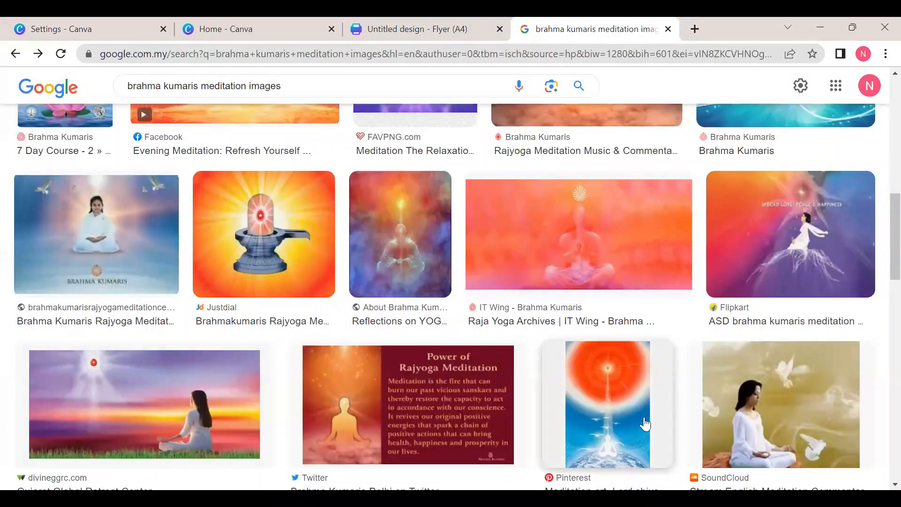
pyautogui.scroll(-4, 645, 424)
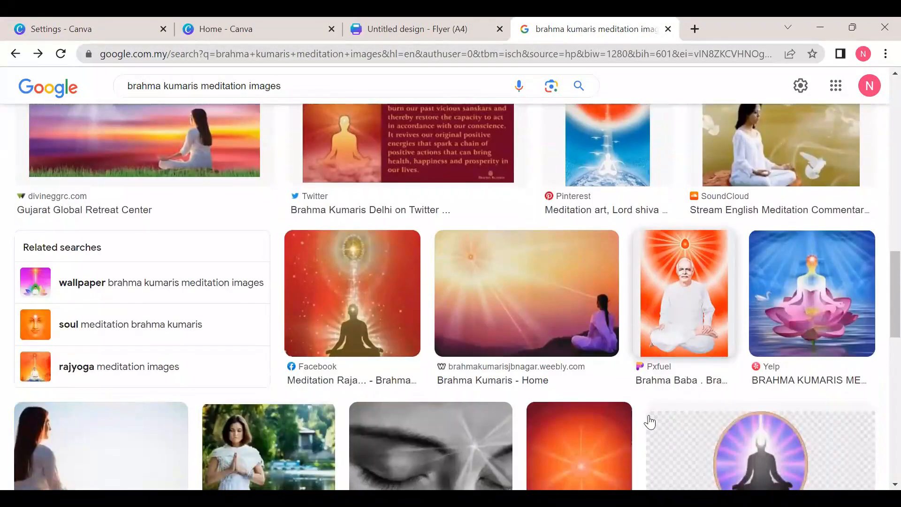
pyautogui.scroll(-4, 649, 421)
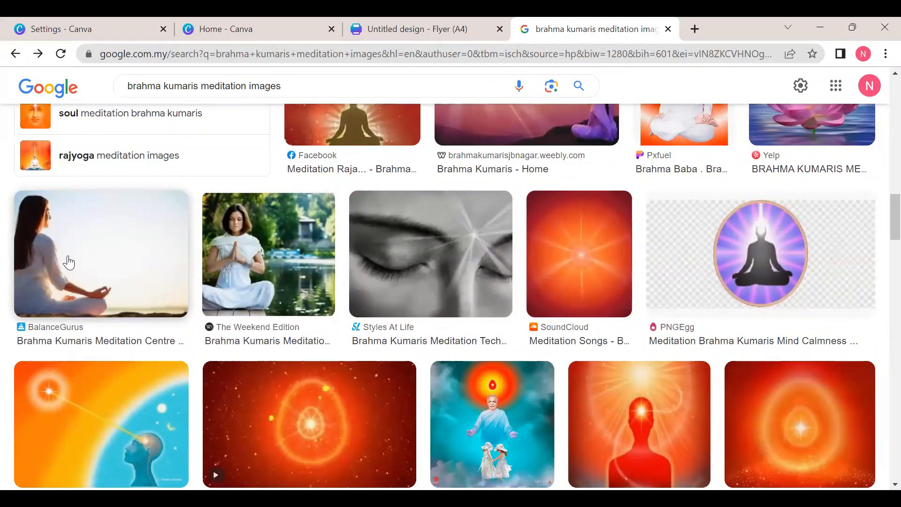
pyautogui.moveTo(73, 261); pyautogui.dragTo(130, 415)
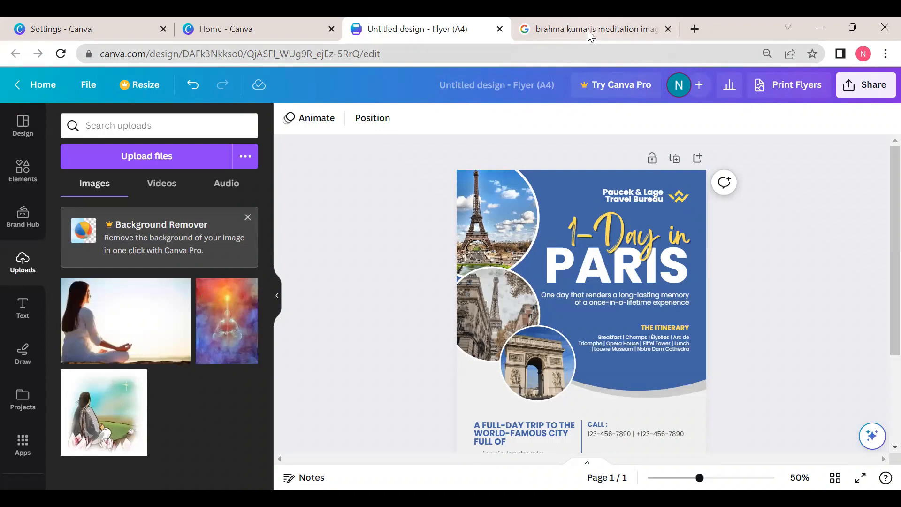
# Find the orange APKPure picture of a woman meditating beside light rings in the Google results and transfer it into the Canva uploads.
pyautogui.moveTo(585, 29)
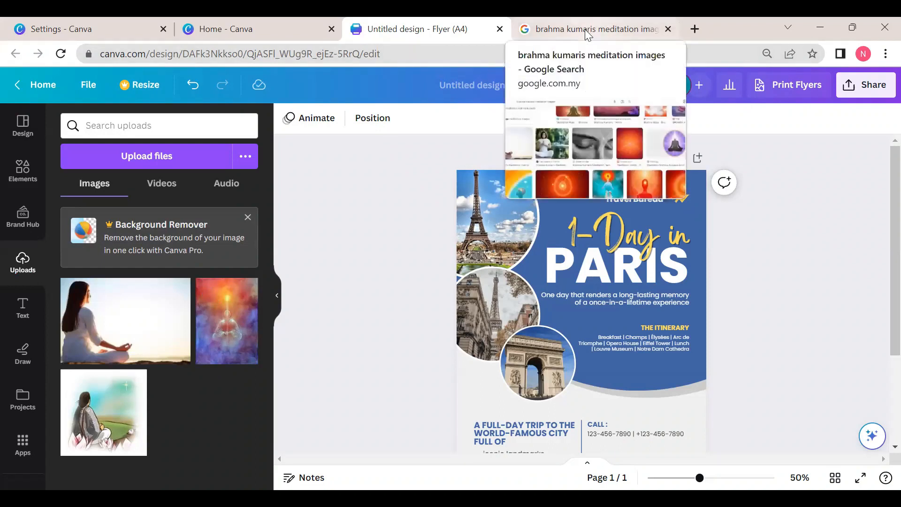
pyautogui.click(585, 29)
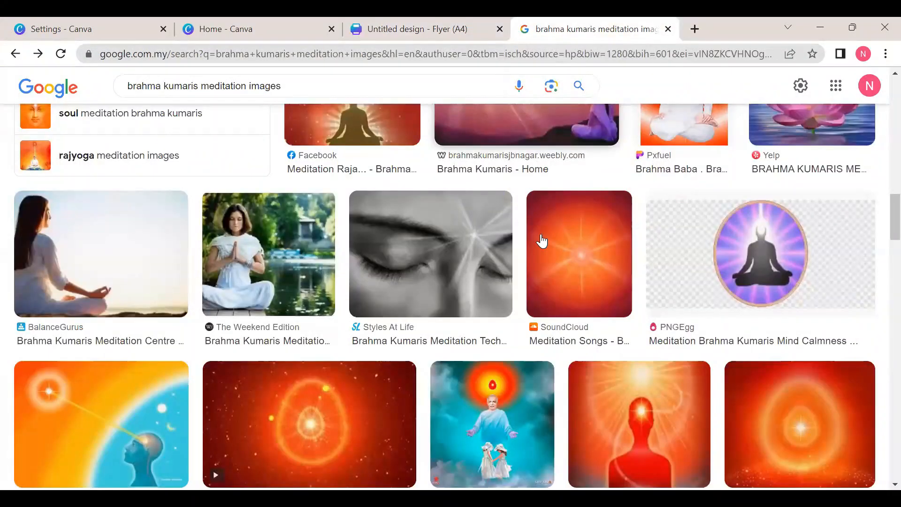
pyautogui.scroll(-1, 524, 331)
pyautogui.scroll(-2, 524, 332)
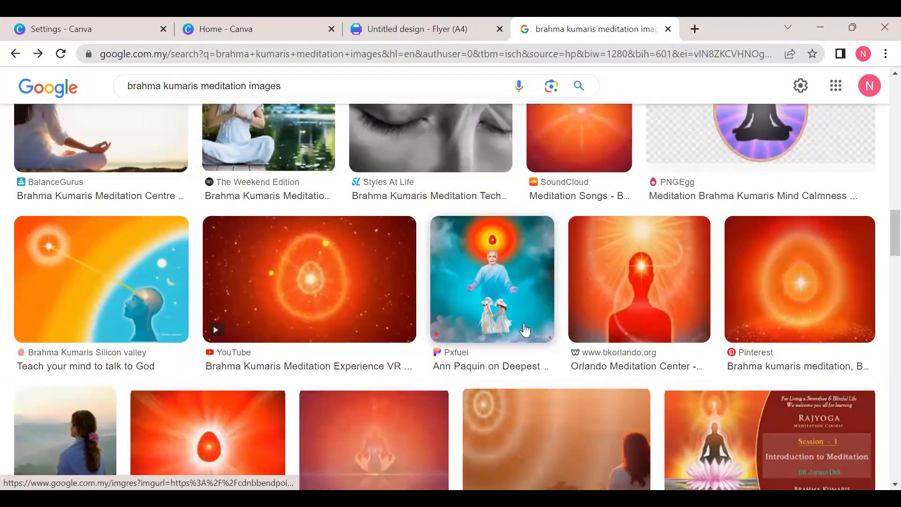
pyautogui.scroll(-3, 525, 332)
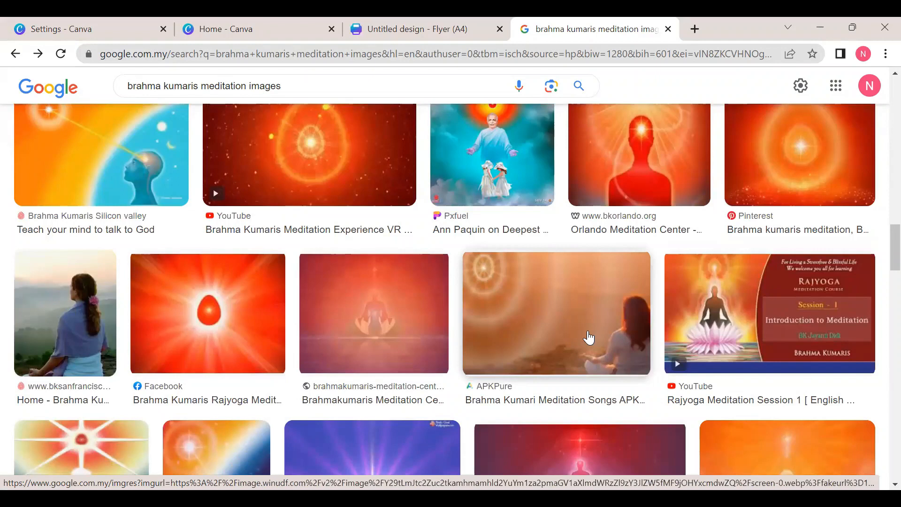
pyautogui.moveTo(583, 332); pyautogui.dragTo(200, 388)
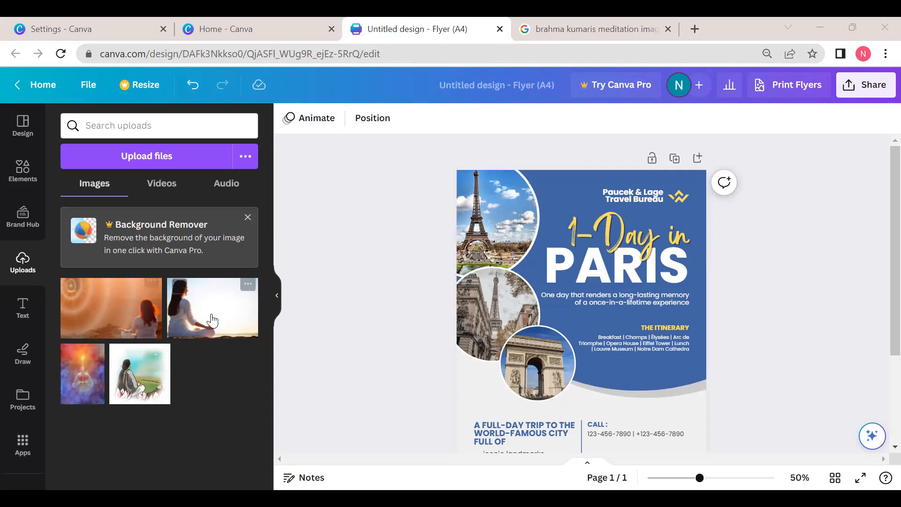
pyautogui.moveTo(79, 385); pyautogui.dragTo(174, 392)
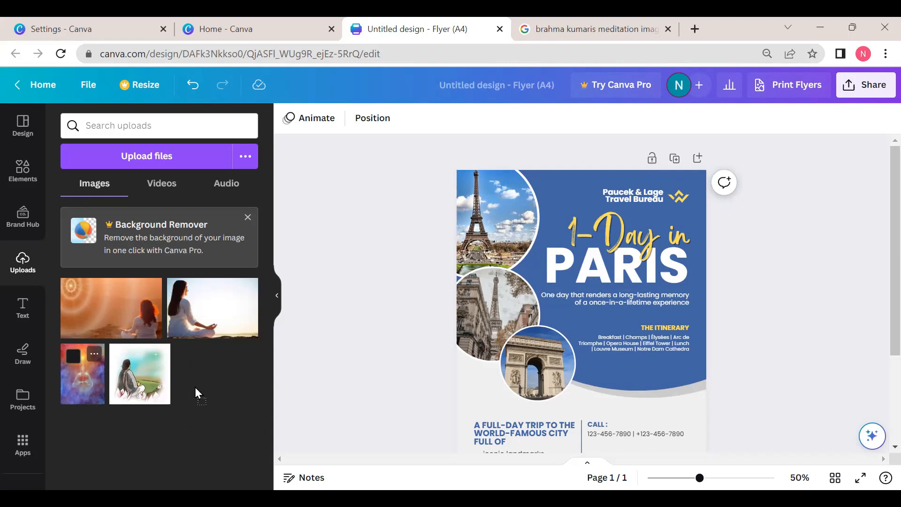
# Replace the Eiffel Tower photo in the flyer's upper circle with the uploaded picture of the glowing meditating figure and adjust its crop.
pyautogui.moveTo(227, 369); pyautogui.dragTo(464, 229)
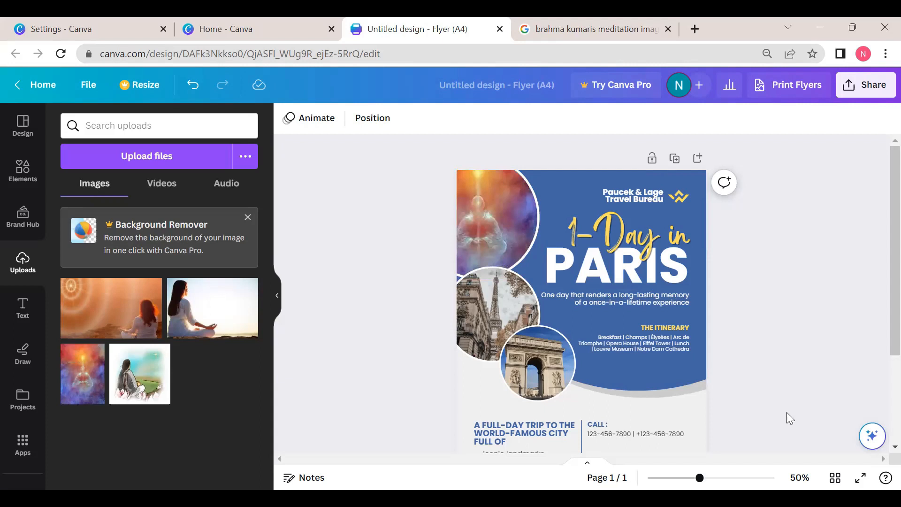
pyautogui.doubleClick(491, 207)
pyautogui.moveTo(502, 206)
pyautogui.mouseDown()
pyautogui.moveTo(513, 205)
pyautogui.moveTo(488, 217)
pyautogui.moveTo(502, 197)
pyautogui.moveTo(494, 231)
pyautogui.moveTo(496, 210)
pyautogui.moveTo(506, 205)
pyautogui.mouseUp()
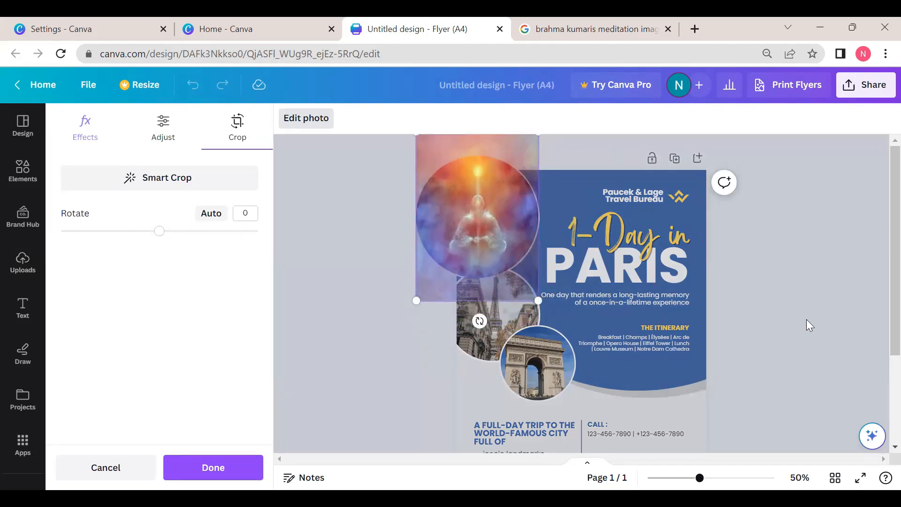
pyautogui.click(806, 320)
pyautogui.click(808, 320)
# Resize and shift the glowing figure picture inside the upper circle so that the figure sits further right on the page.
pyautogui.click(492, 228)
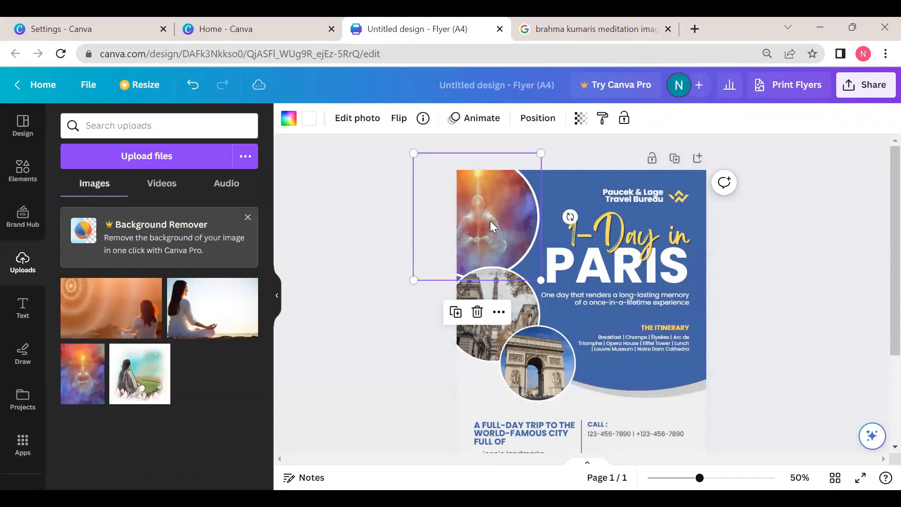
pyautogui.doubleClick(490, 227)
pyautogui.moveTo(531, 222); pyautogui.dragTo(492, 226)
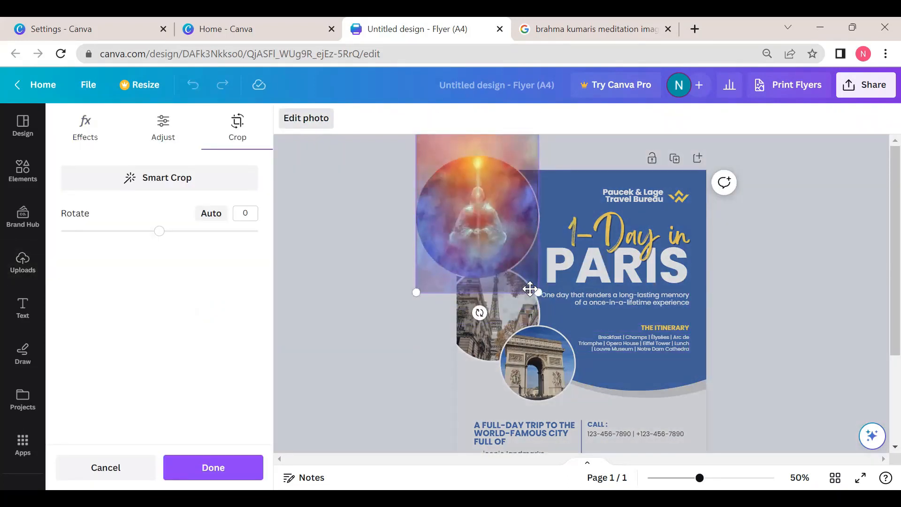
pyautogui.moveTo(538, 292)
pyautogui.mouseDown()
pyautogui.moveTo(519, 257)
pyautogui.moveTo(545, 293)
pyautogui.mouseUp()
pyautogui.moveTo(512, 242); pyautogui.dragTo(536, 228)
pyautogui.click(838, 366)
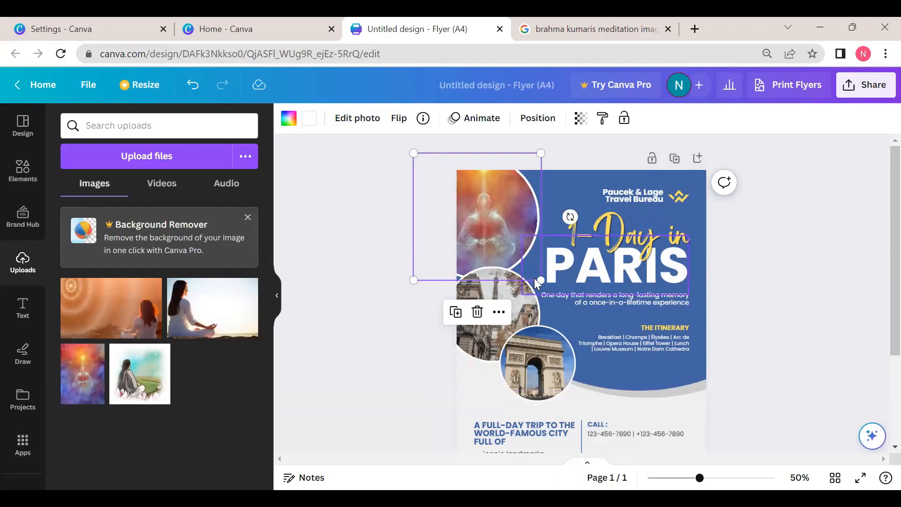
# Enlarge the upper circle slightly and refit the glowing figure picture inside it.
pyautogui.moveTo(541, 280)
pyautogui.mouseDown()
pyautogui.moveTo(509, 234)
pyautogui.moveTo(549, 276)
pyautogui.mouseUp()
pyautogui.doubleClick(494, 214)
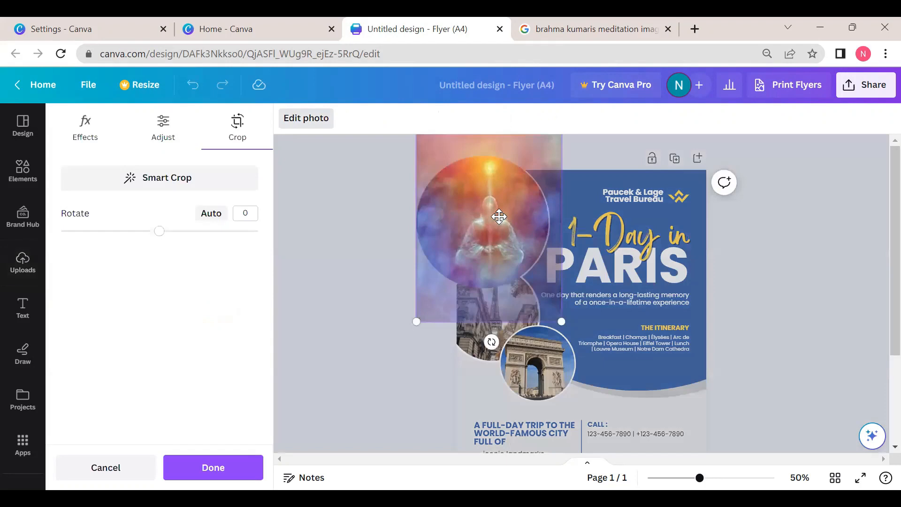
pyautogui.moveTo(519, 217)
pyautogui.mouseDown()
pyautogui.moveTo(494, 206)
pyautogui.moveTo(514, 209)
pyautogui.mouseUp()
pyautogui.moveTo(561, 321); pyautogui.dragTo(549, 298)
pyautogui.moveTo(501, 226); pyautogui.dragTo(547, 244)
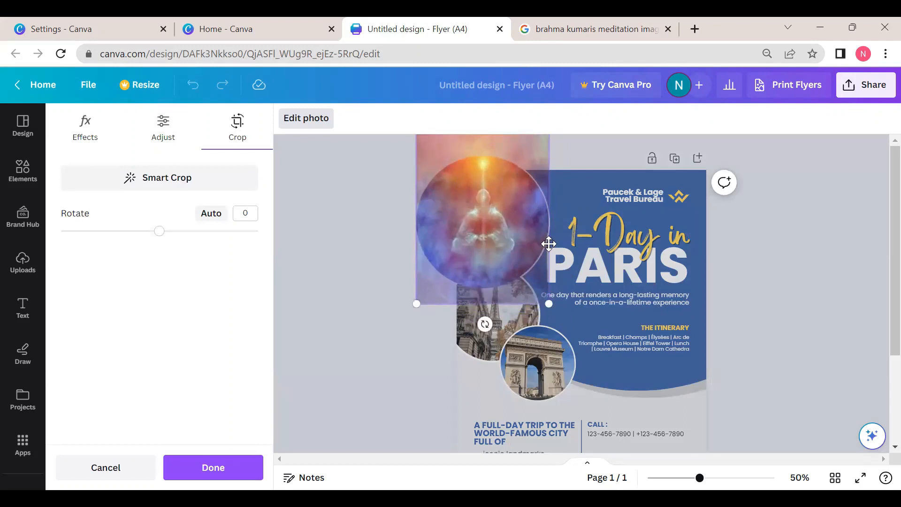
pyautogui.click(813, 352)
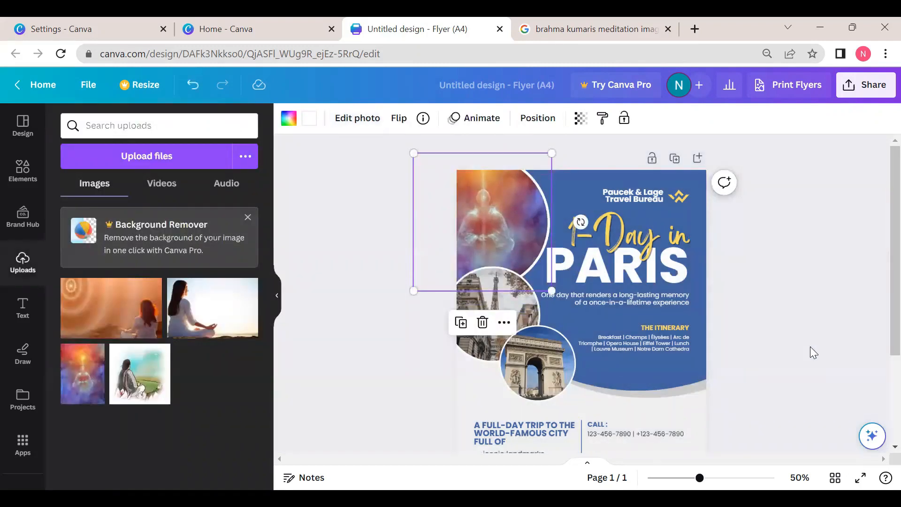
pyautogui.click(360, 313)
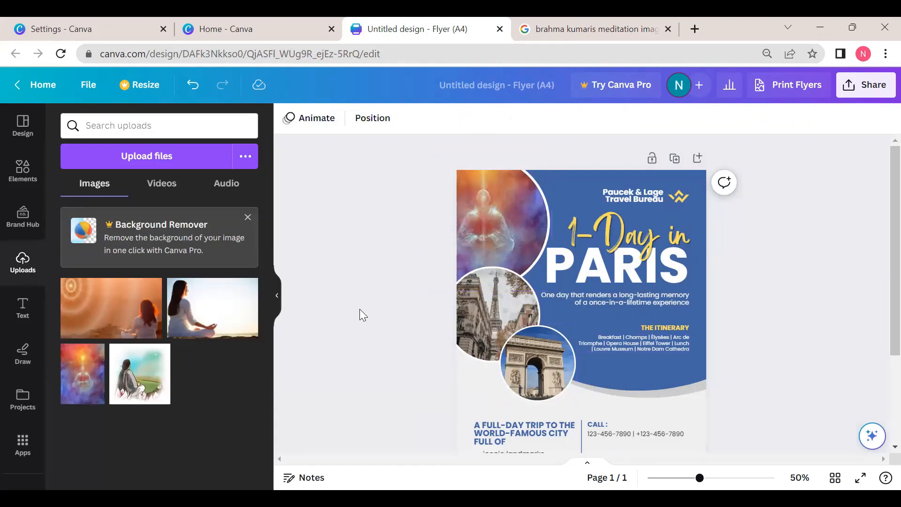
# Fill the flyer's middle circle with the uploaded photo of the woman in white and shift it right so she shows inside the frame.
pyautogui.moveTo(210, 323)
pyautogui.moveTo(207, 317); pyautogui.dragTo(502, 307)
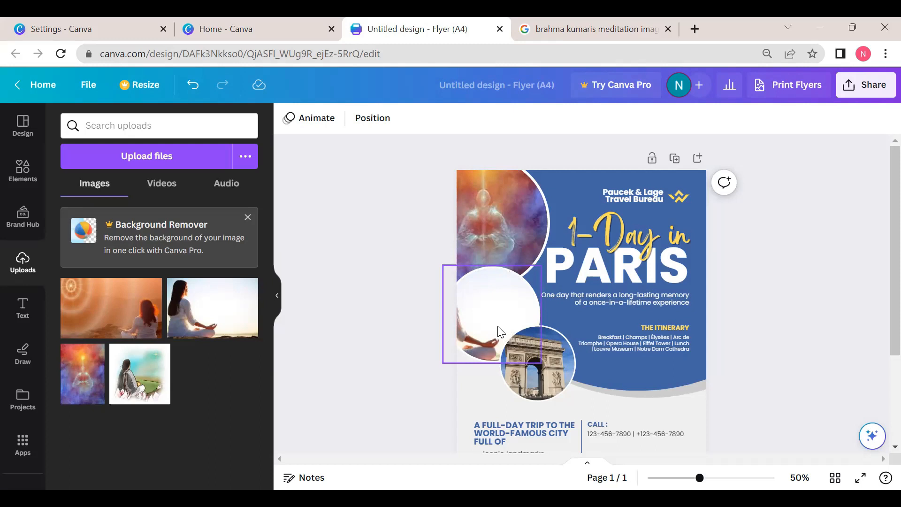
pyautogui.click(497, 329)
pyautogui.doubleClick(481, 302)
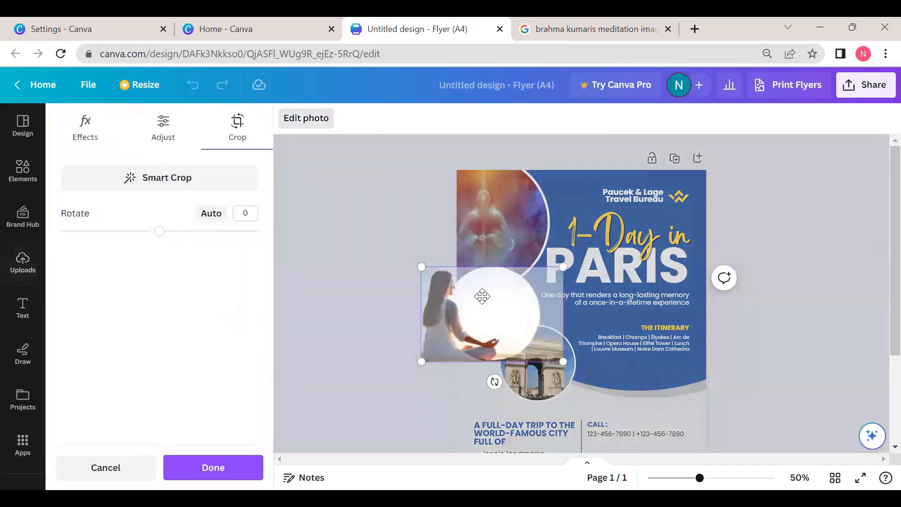
pyautogui.moveTo(478, 296); pyautogui.dragTo(531, 297)
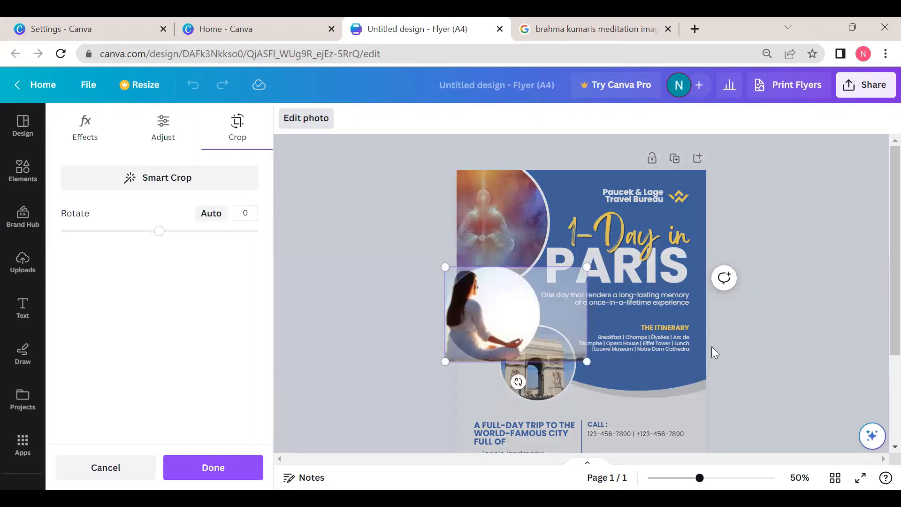
pyautogui.click(767, 338)
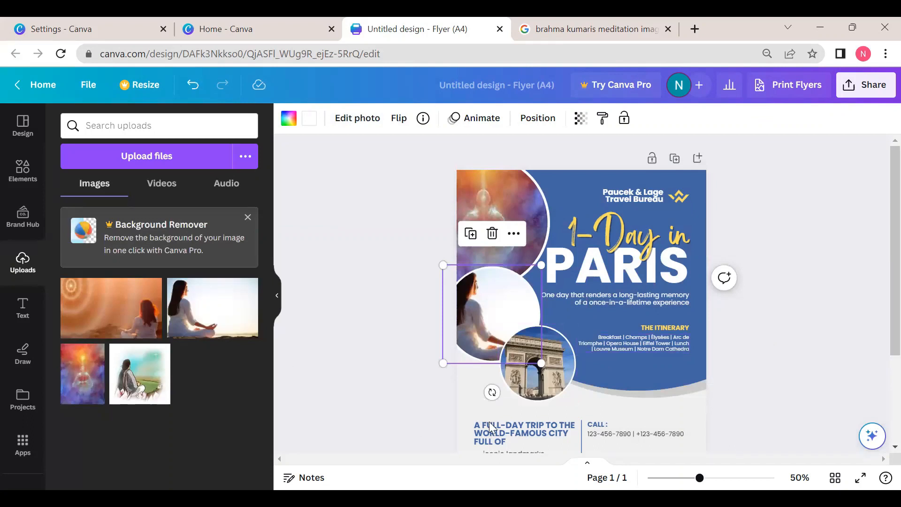
pyautogui.click(359, 283)
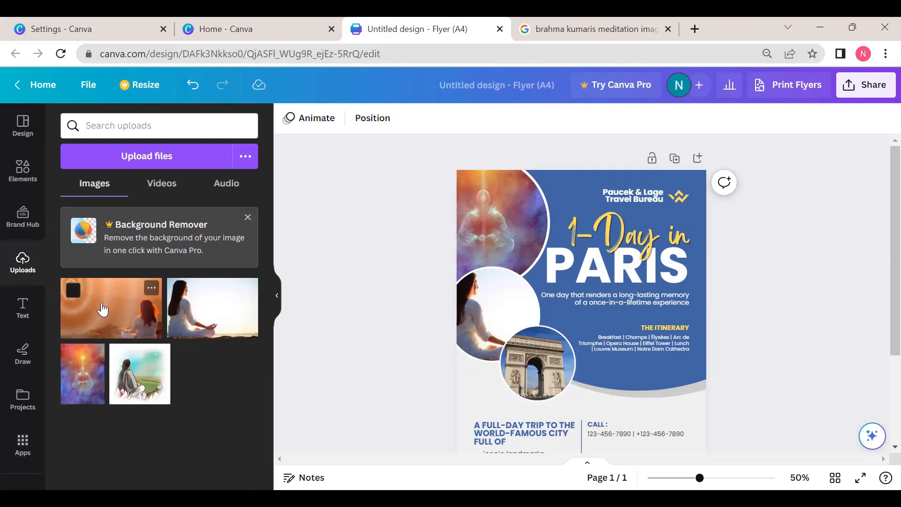
# Replace the Arc de Triomphe photo in the lower circle with the orange meditation picture and shift it to show the seated woman.
pyautogui.moveTo(102, 310); pyautogui.dragTo(525, 347)
pyautogui.doubleClick(544, 373)
pyautogui.moveTo(539, 374); pyautogui.dragTo(496, 362)
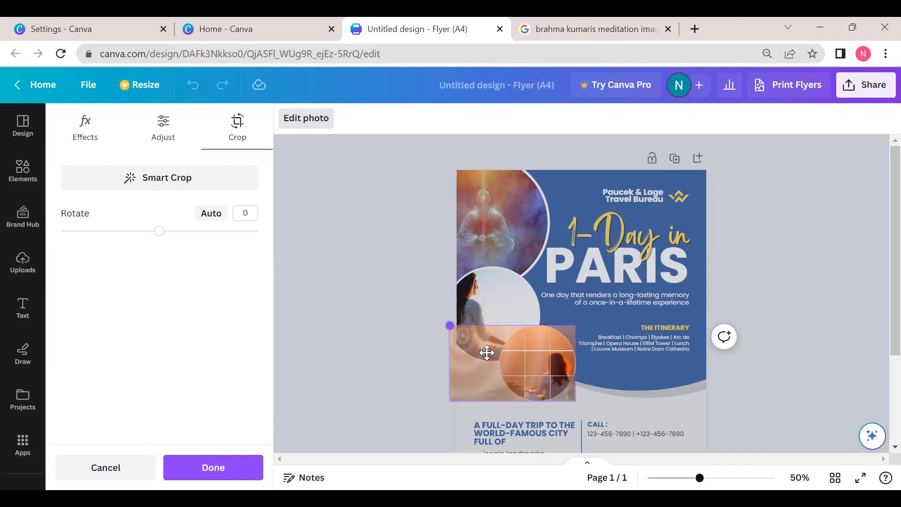
pyautogui.click(755, 374)
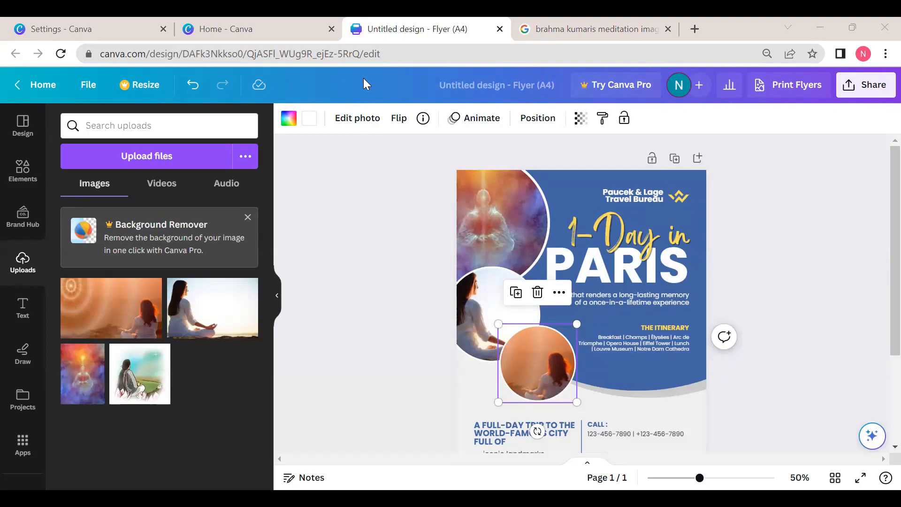
pyautogui.click(751, 327)
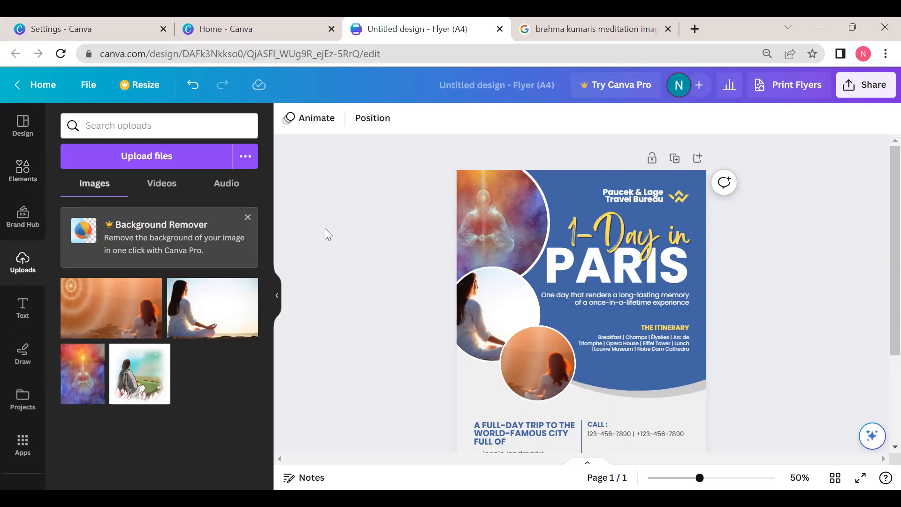
# Dismiss the Background Remover offer and nudge the circle with the orange picture slightly down and to the right.
pyautogui.click(248, 218)
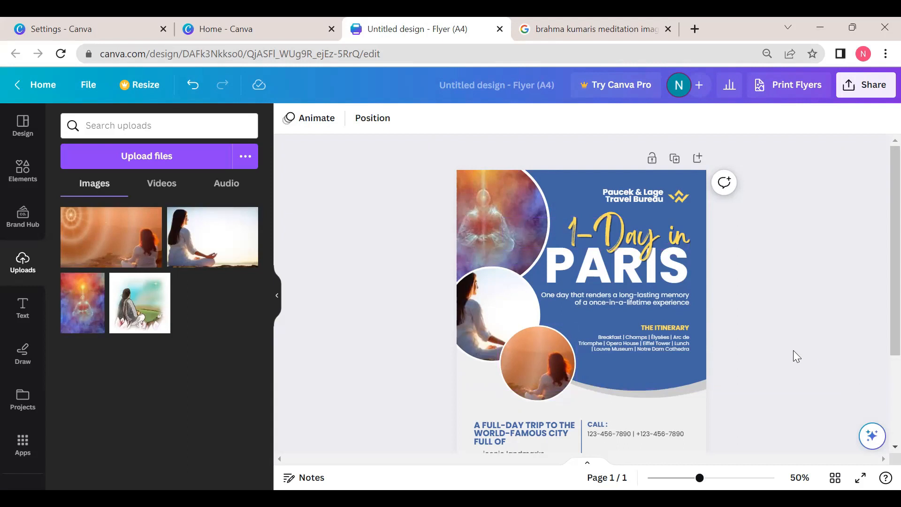
pyautogui.moveTo(527, 367)
pyautogui.mouseDown()
pyautogui.moveTo(523, 358)
pyautogui.moveTo(539, 374)
pyautogui.moveTo(614, 396)
pyautogui.moveTo(653, 365)
pyautogui.moveTo(602, 337)
pyautogui.moveTo(541, 356)
pyautogui.moveTo(525, 365)
pyautogui.moveTo(532, 373)
pyautogui.mouseUp()
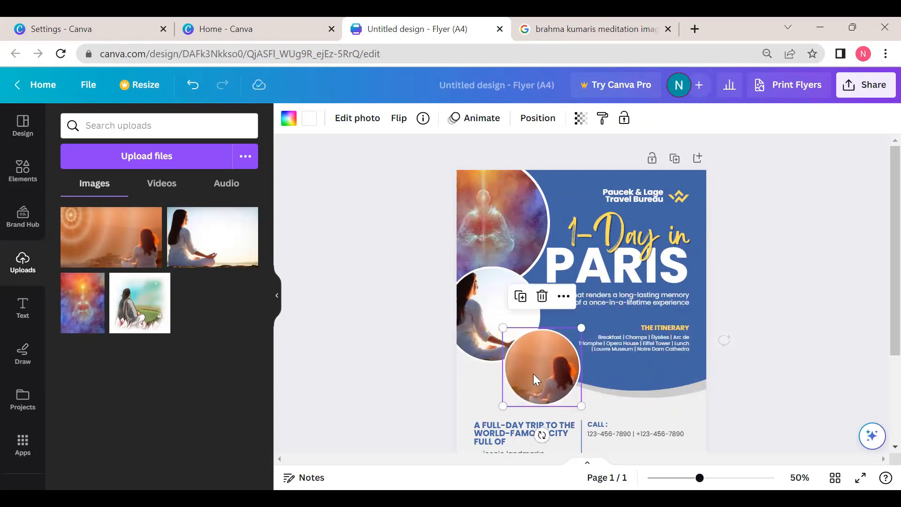
pyautogui.click(816, 387)
# Reposition the photo of the woman in white within the middle circle and resize the circle to about 83.2 by 82.9.
pyautogui.click(499, 305)
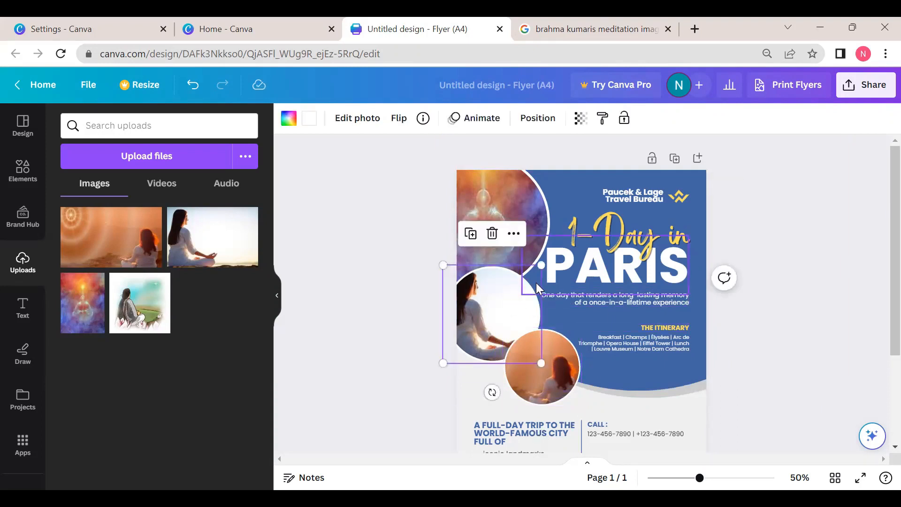
pyautogui.moveTo(541, 266); pyautogui.dragTo(567, 241)
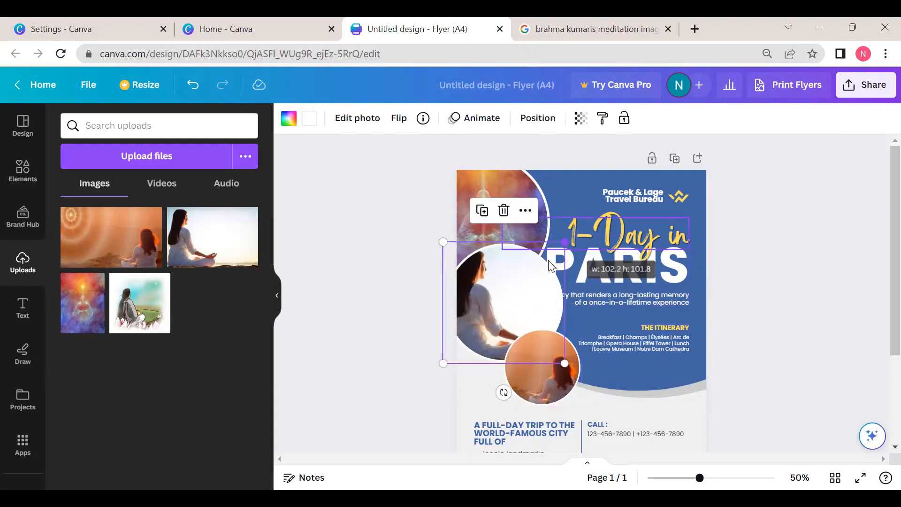
pyautogui.doubleClick(488, 292)
pyautogui.moveTo(485, 297); pyautogui.dragTo(539, 298)
pyautogui.moveTo(607, 254); pyautogui.dragTo(589, 265)
pyautogui.click(764, 347)
pyautogui.moveTo(564, 242); pyautogui.dragTo(542, 264)
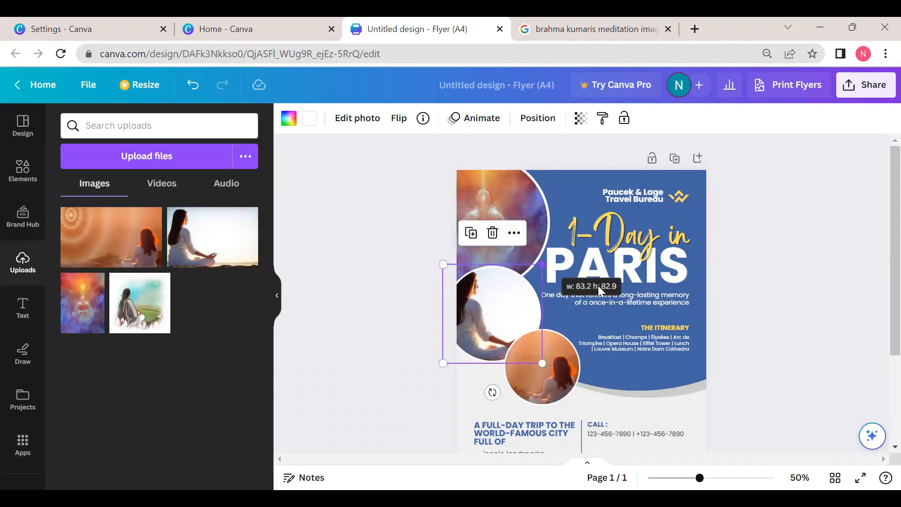
pyautogui.click(775, 371)
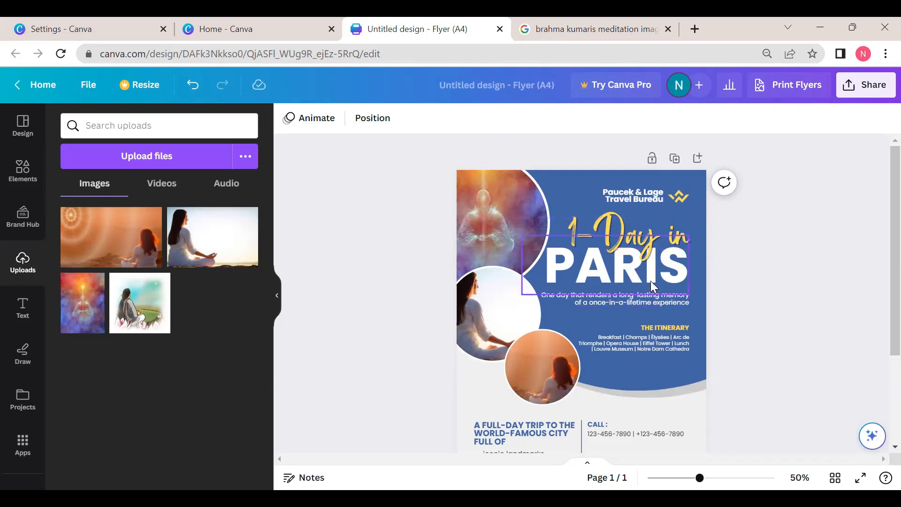
# Replace the flyer's headline word PARIS with "SPIRITUAL RETREAT".
pyautogui.click(619, 278)
pyautogui.click(624, 276)
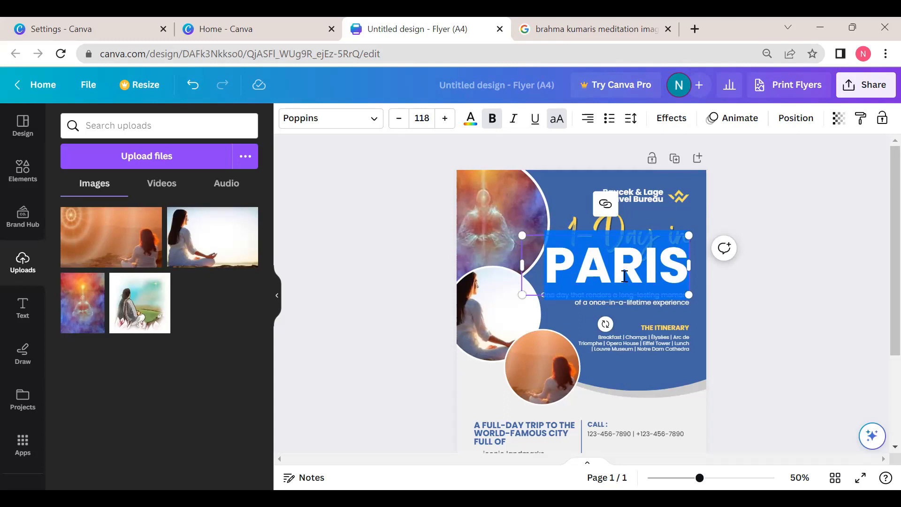
pyautogui.write('SPIRI')
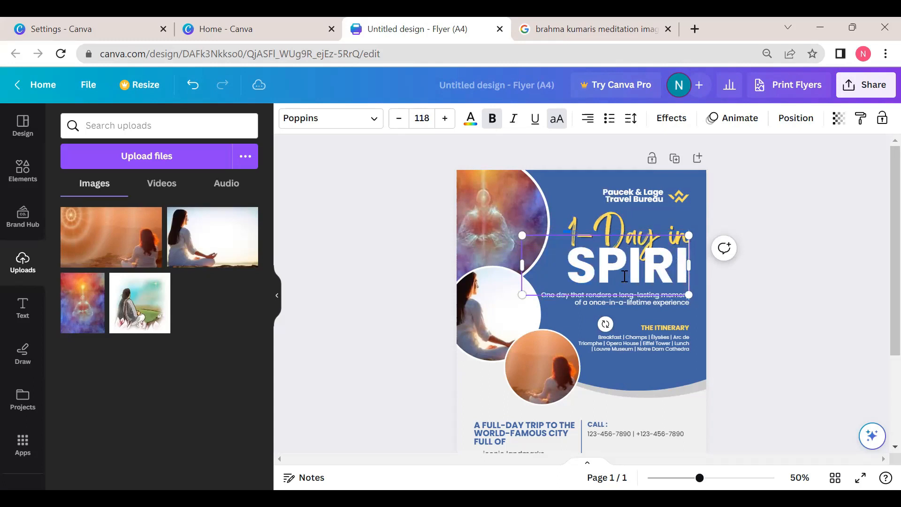
pyautogui.write('TAU')
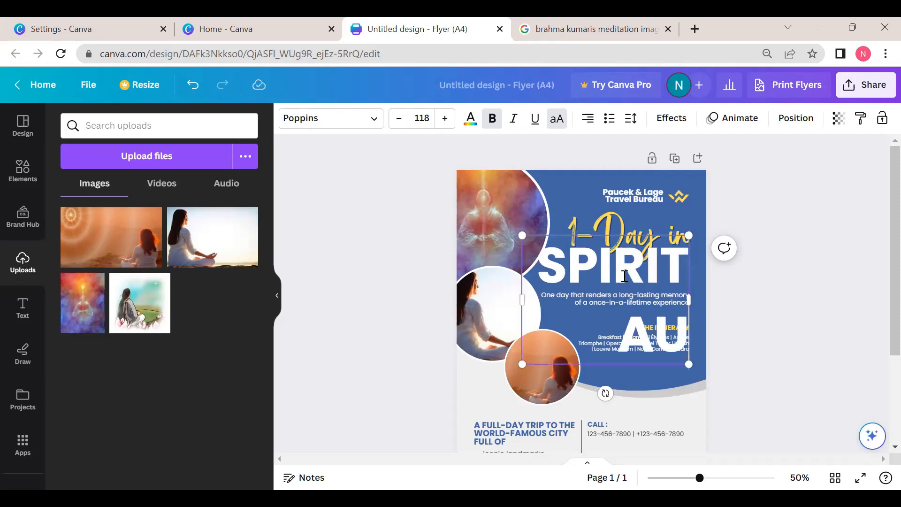
pyautogui.write('L')
pyautogui.press('BackSpace')
pyautogui.press('BackSpace')
pyautogui.press('BackSpace')
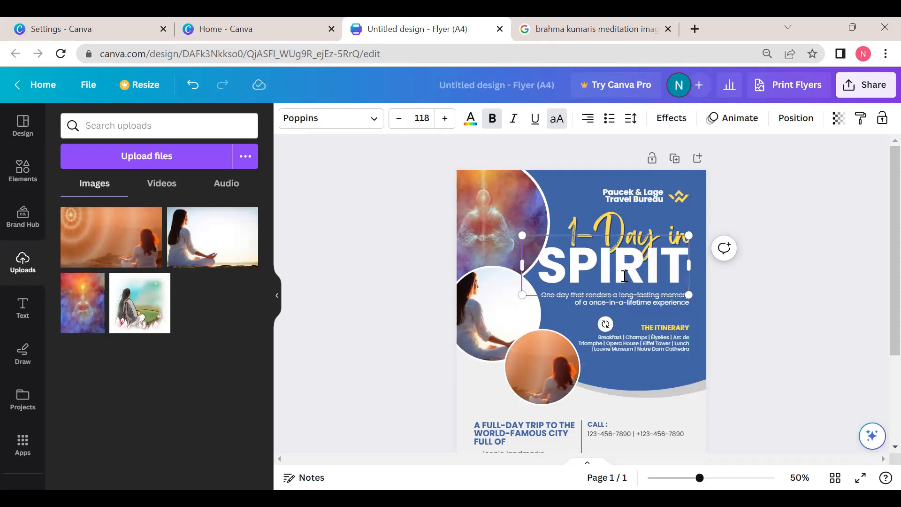
pyautogui.write('UA')
pyautogui.press('BackSpace')
pyautogui.press('BackSpace')
pyautogui.press('BackSpace')
pyautogui.press('BackSpace')
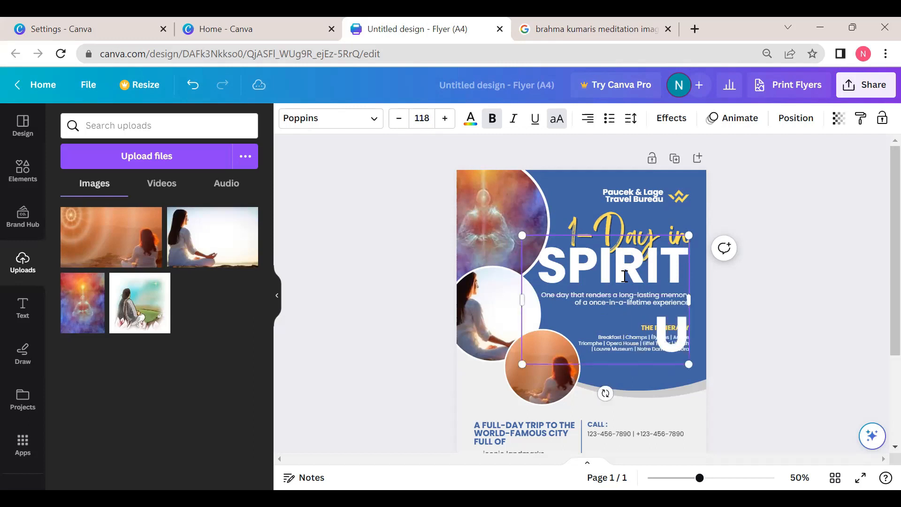
pyautogui.press('BackSpace')
pyautogui.press('BackSpace')
pyautogui.press('BackSpace')
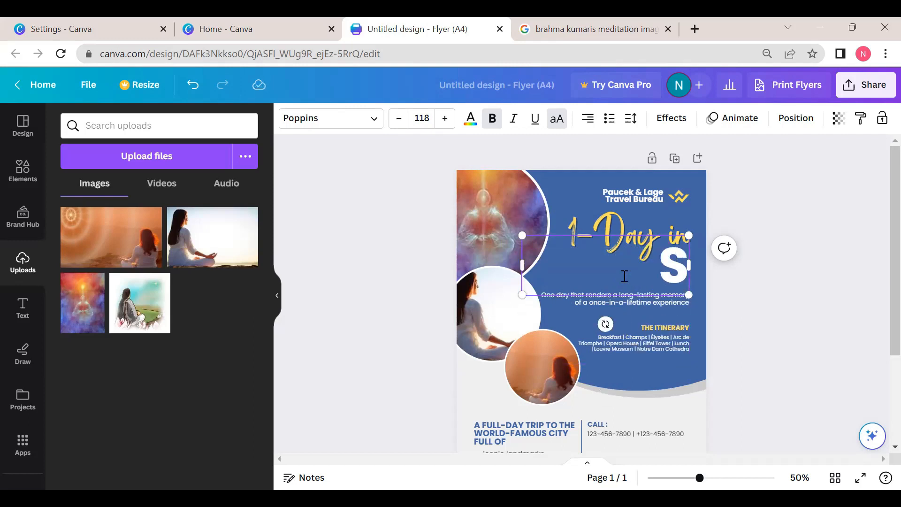
pyautogui.write('PIRITU')
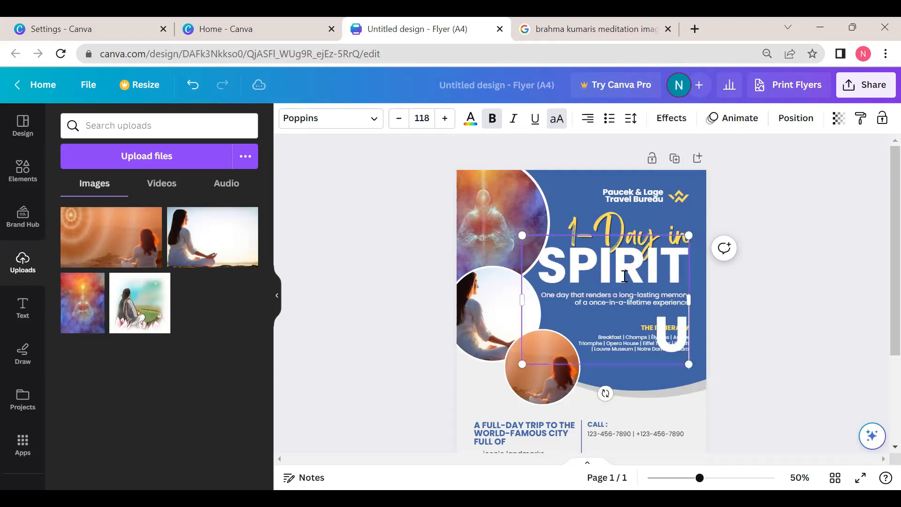
pyautogui.write('AL RETREAT')
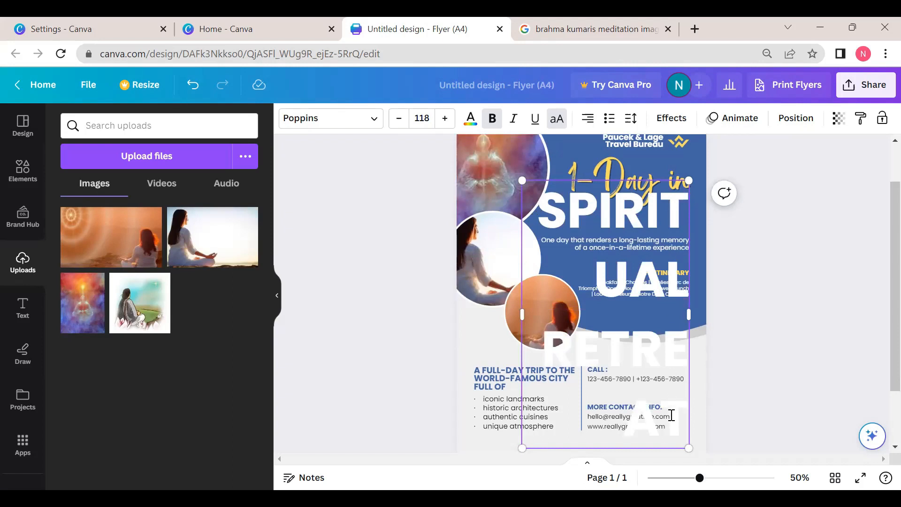
# Reduce the headline's font size to 48.3 and widen its text box so SPIRITUAL RETREAT fits on one line.
pyautogui.moveTo(533, 209); pyautogui.dragTo(685, 403)
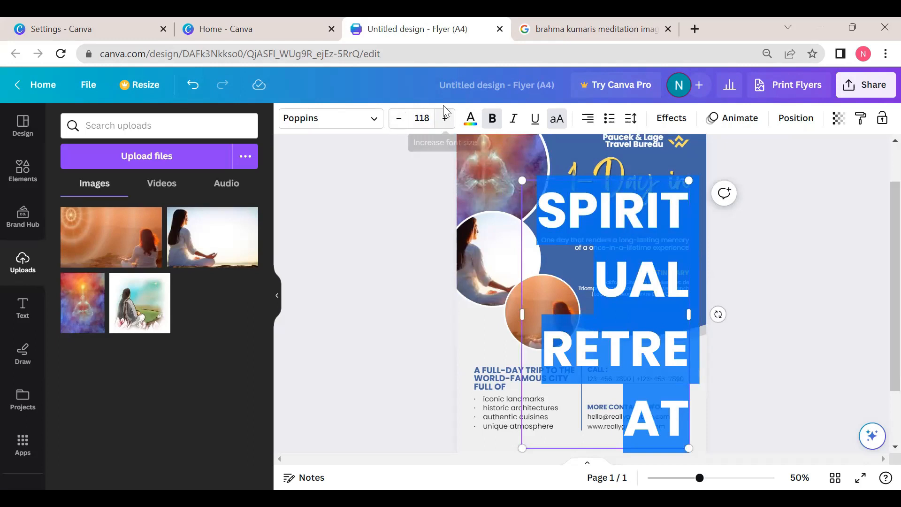
pyautogui.click(399, 123)
pyautogui.moveTo(399, 123); pyautogui.dragTo(400, 122)
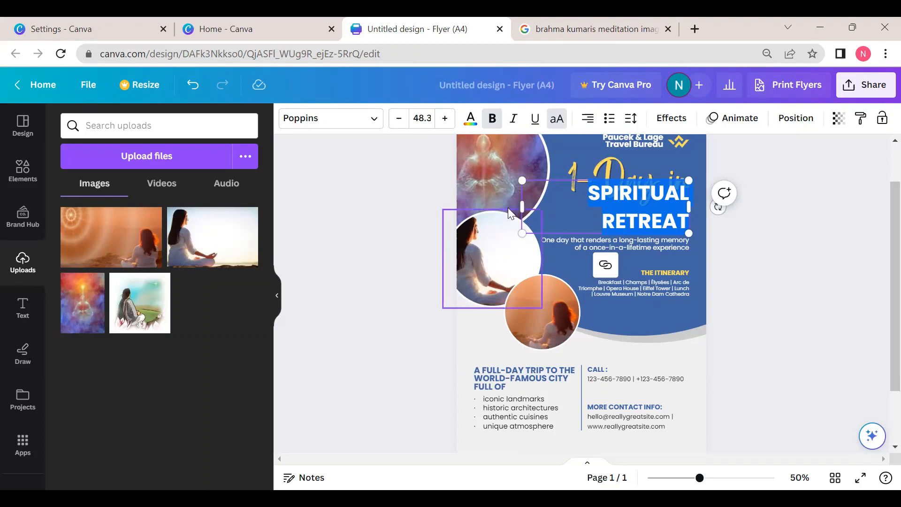
pyautogui.moveTo(522, 207); pyautogui.dragTo(480, 201)
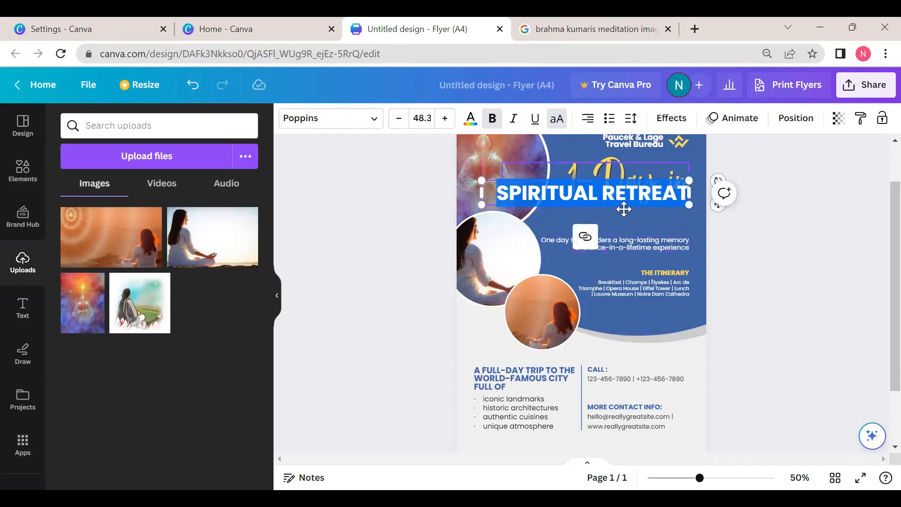
pyautogui.click(726, 250)
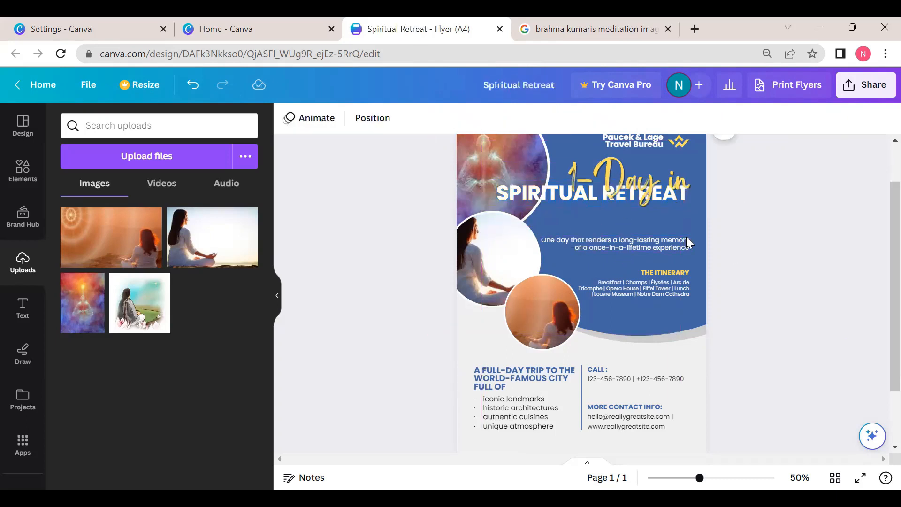
# Move the "1-Day in" line up slightly and shift the SPIRITUAL RETREAT headline slightly down and to the right.
pyautogui.click(550, 201)
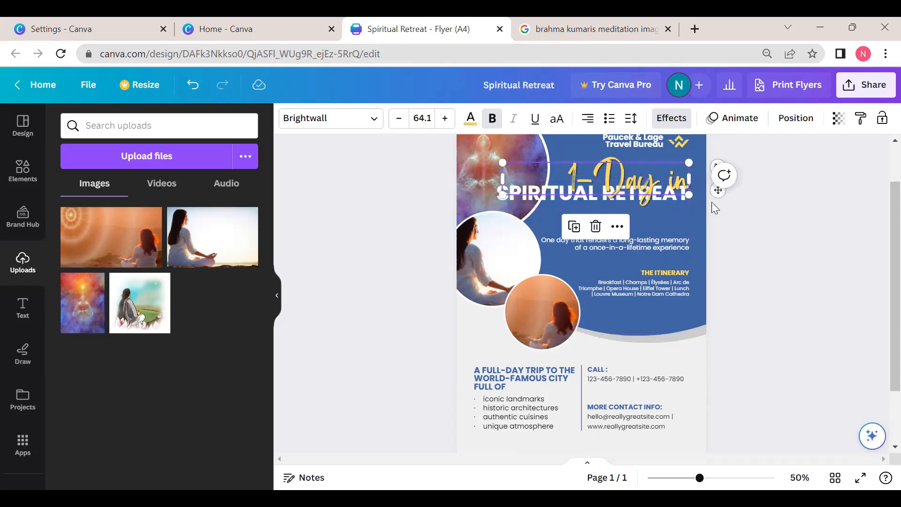
pyautogui.moveTo(718, 193)
pyautogui.mouseDown()
pyautogui.moveTo(719, 202)
pyautogui.moveTo(719, 182)
pyautogui.mouseUp()
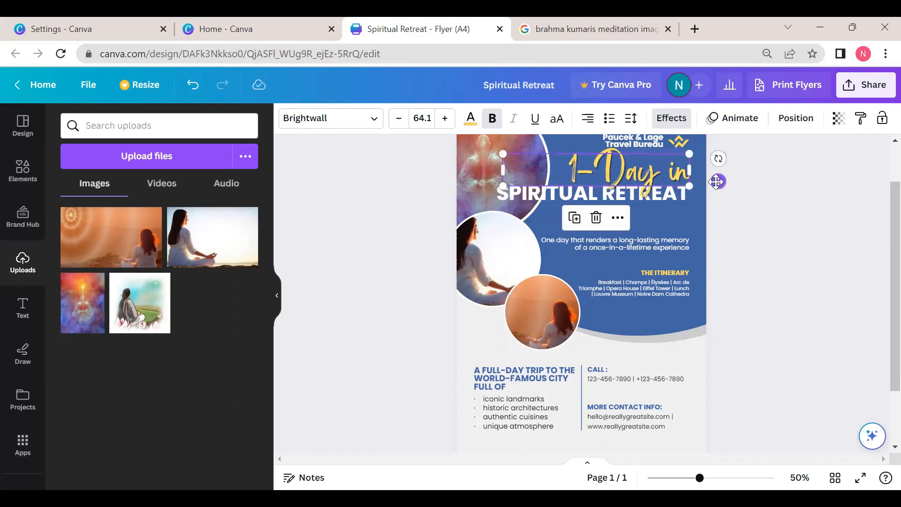
pyautogui.click(523, 192)
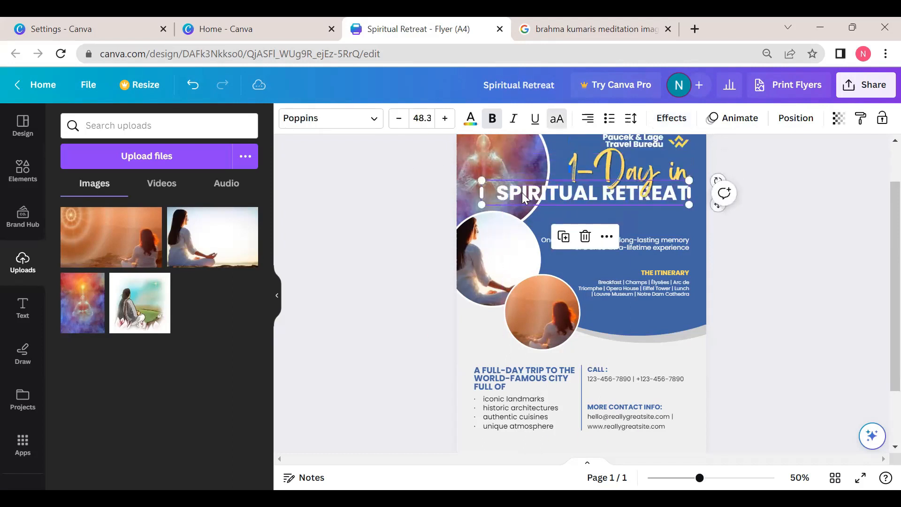
pyautogui.moveTo(718, 192); pyautogui.dragTo(722, 212)
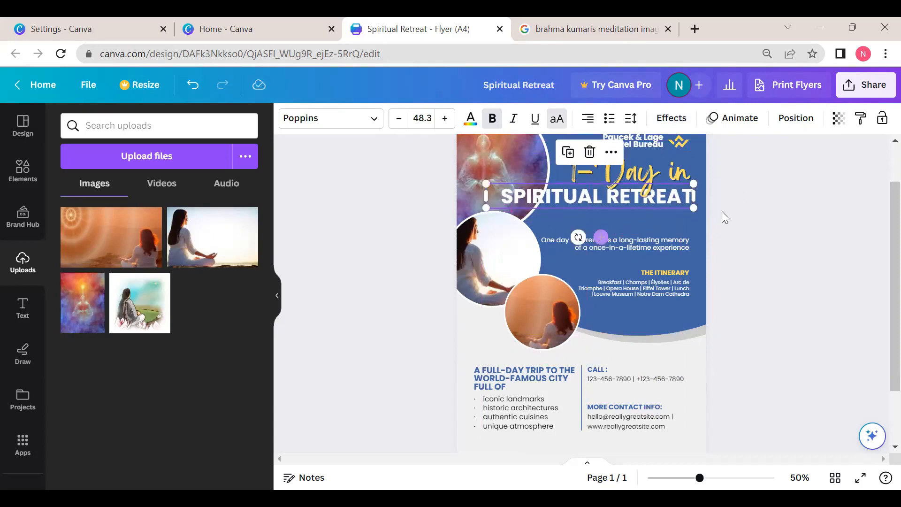
pyautogui.click(722, 229)
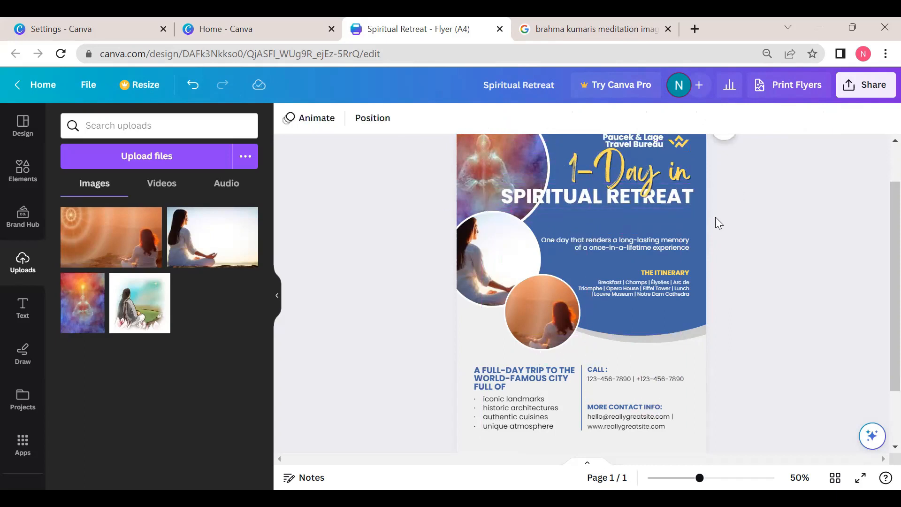
# Fine-tune the position of the "1-Day in" line and lower the SPIRITUAL RETREAT headline a little further beneath it.
pyautogui.scroll(2, 711, 216)
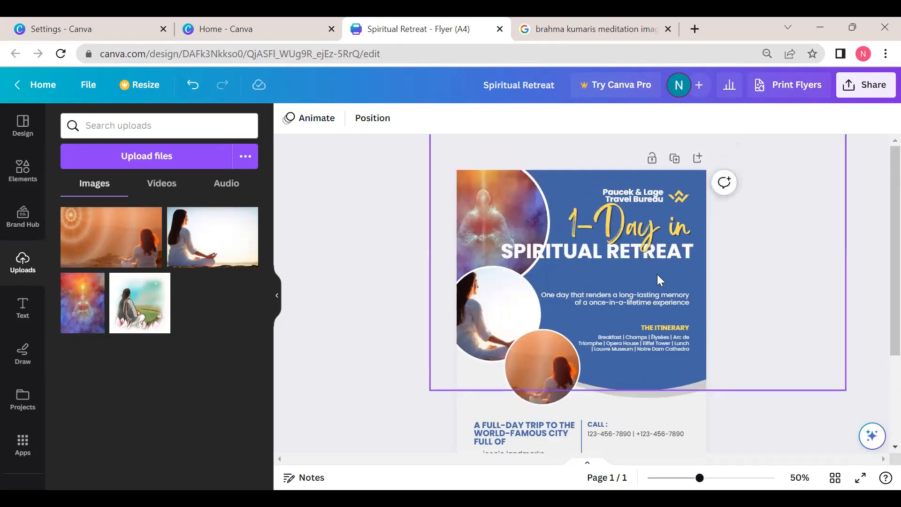
pyautogui.click(620, 258)
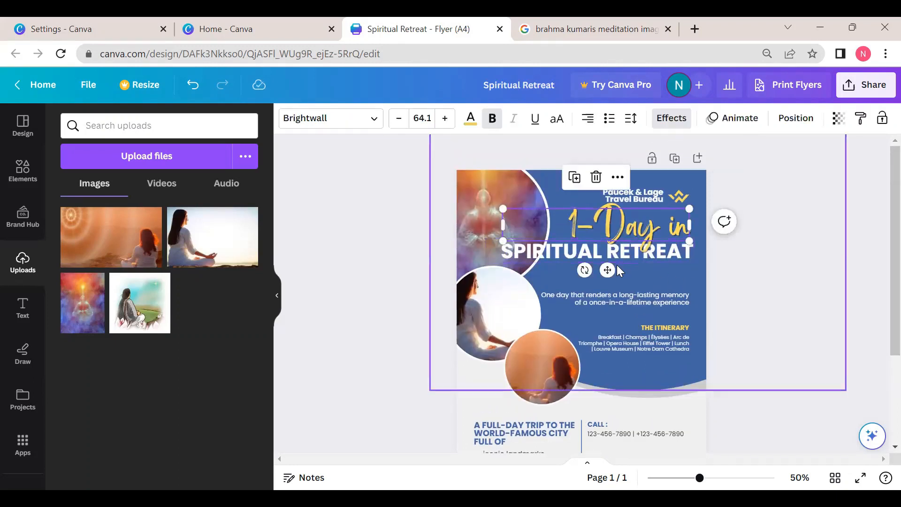
pyautogui.moveTo(610, 271)
pyautogui.mouseDown()
pyautogui.moveTo(615, 221)
pyautogui.moveTo(605, 266)
pyautogui.mouseUp()
pyautogui.click(603, 253)
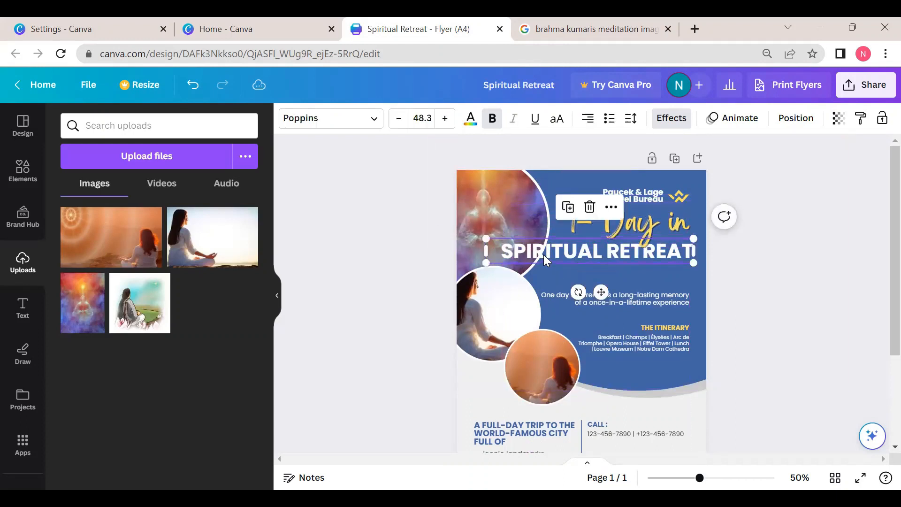
pyautogui.moveTo(601, 294); pyautogui.dragTo(601, 300)
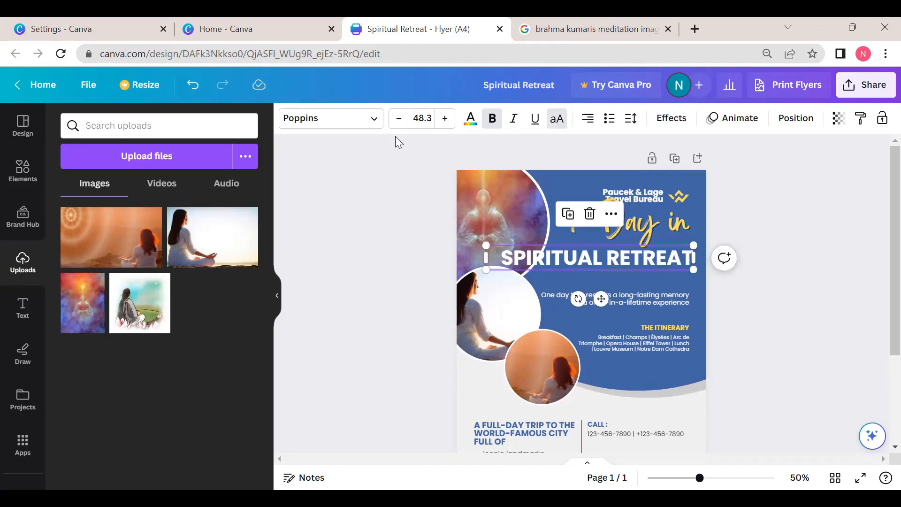
# Reduce the SPIRITUAL RETREAT headline's font size to 36.3.
pyautogui.click(399, 119)
pyautogui.click(399, 119)
pyautogui.click(399, 119)
pyautogui.click(399, 119)
pyautogui.click(399, 119)
pyautogui.click(399, 118)
pyautogui.click(399, 119)
pyautogui.click(400, 119)
pyautogui.click(399, 119)
pyautogui.click(400, 119)
pyautogui.click(399, 119)
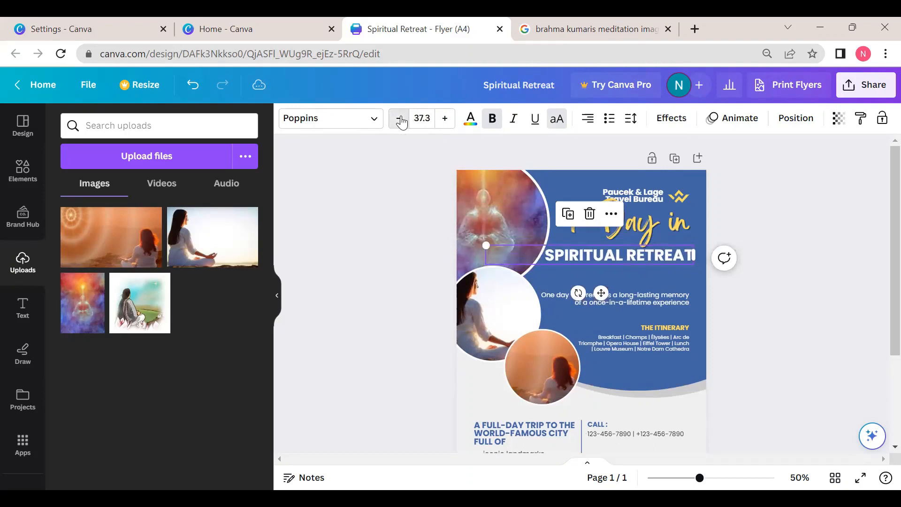
pyautogui.click(758, 182)
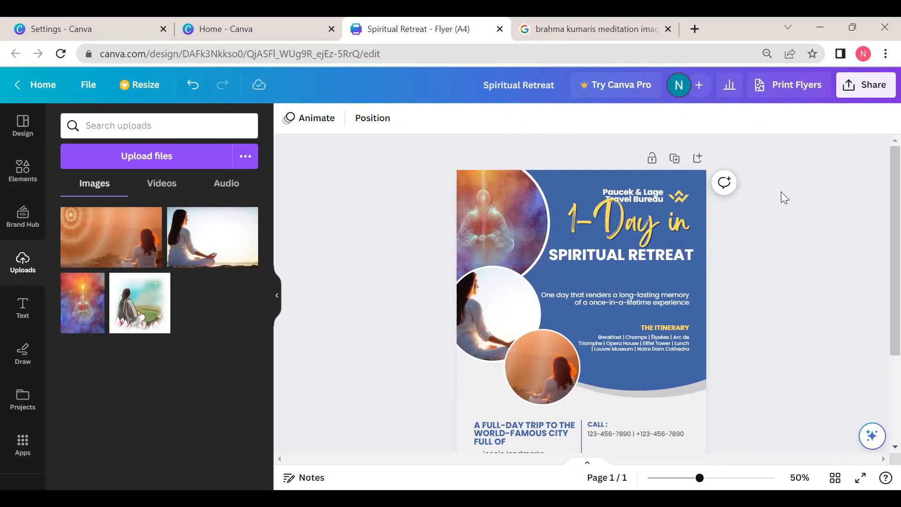
# Move the yellow "1-Day in" line down slightly and change its text to "2-Days".
pyautogui.moveTo(637, 220); pyautogui.dragTo(640, 230)
pyautogui.click(579, 231)
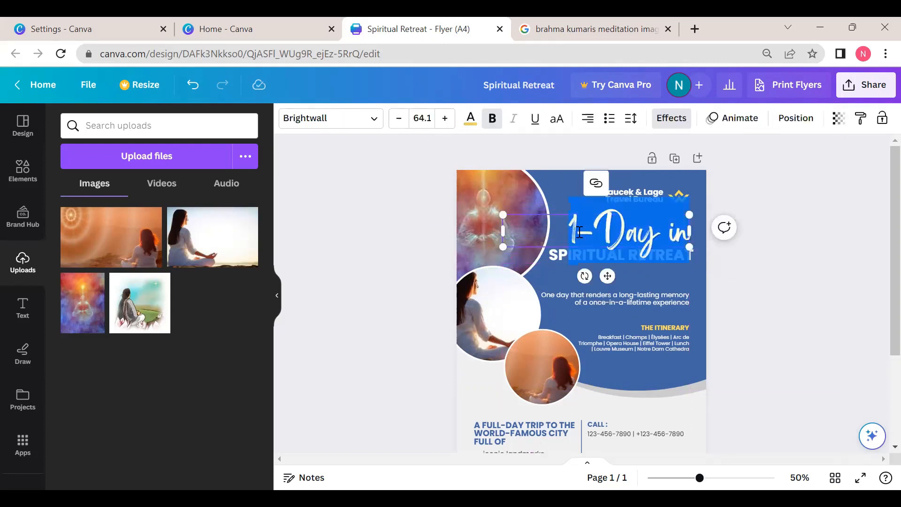
pyautogui.press('BackSpace')
pyautogui.write('2-Day')
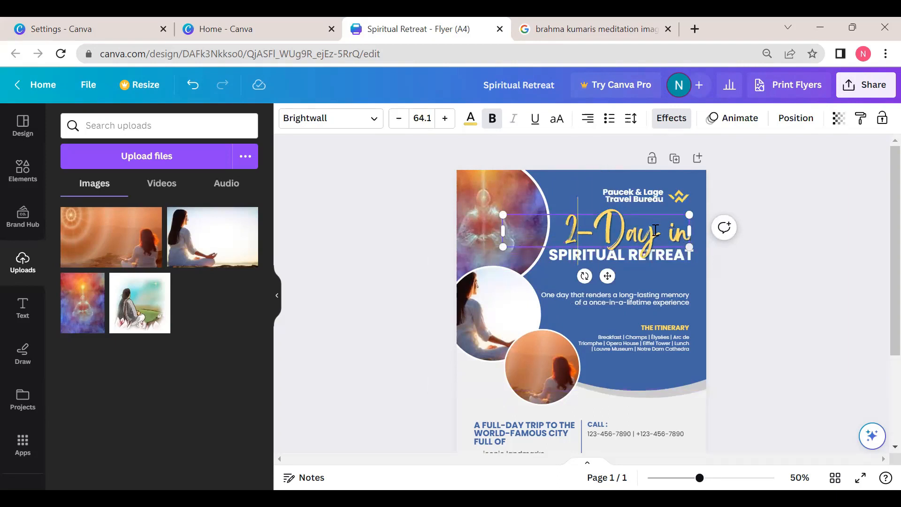
pyautogui.write('s')
pyautogui.press('Delete')
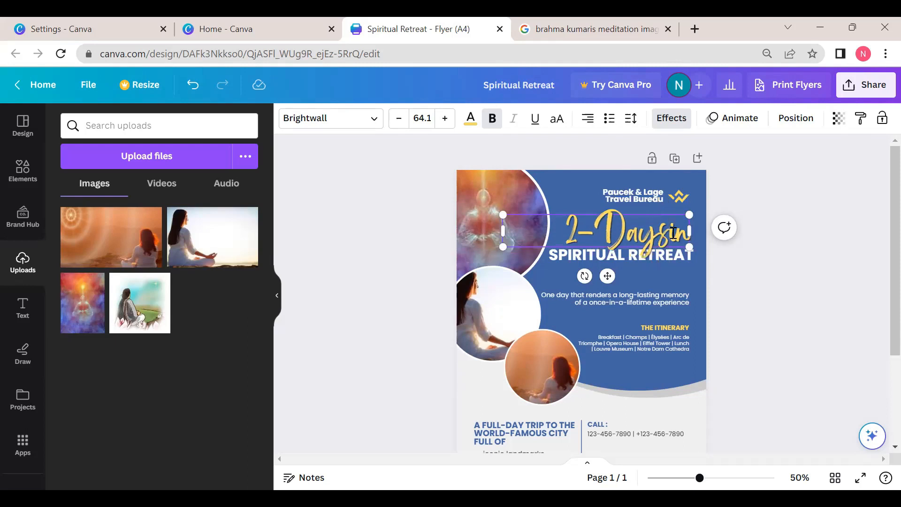
pyautogui.press('Delete')
pyautogui.press('Delete')
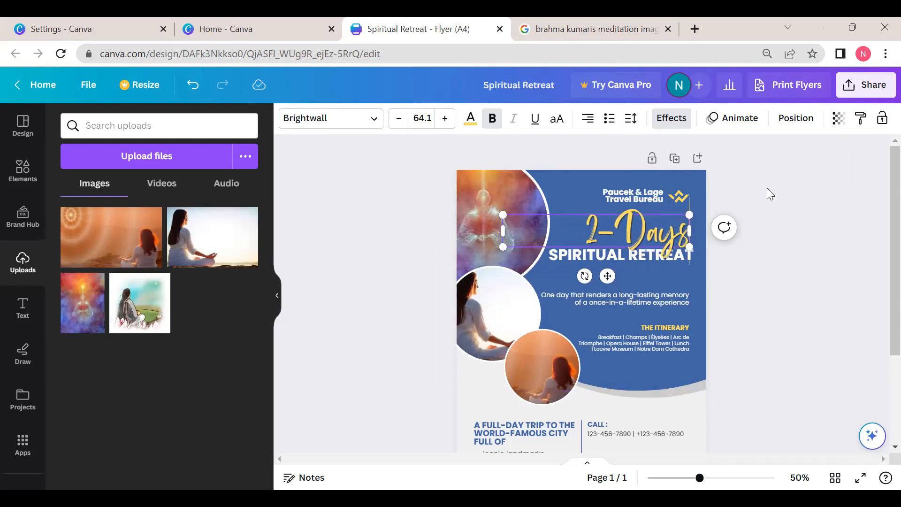
pyautogui.click(767, 188)
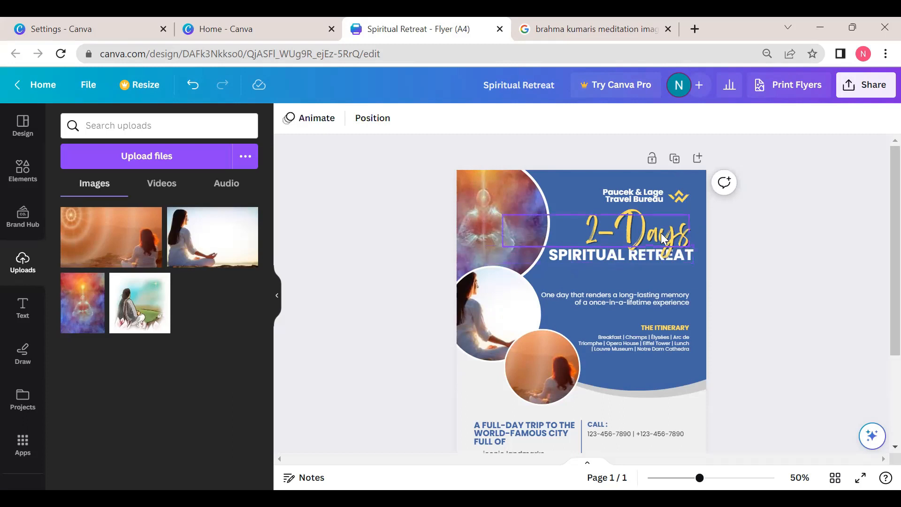
# Replace the word SPIRITUAL in the headline with MEDITATION so it reads "MEDITATION RETREAT".
pyautogui.click(614, 260)
pyautogui.click(615, 260)
pyautogui.moveTo(615, 261); pyautogui.dragTo(557, 262)
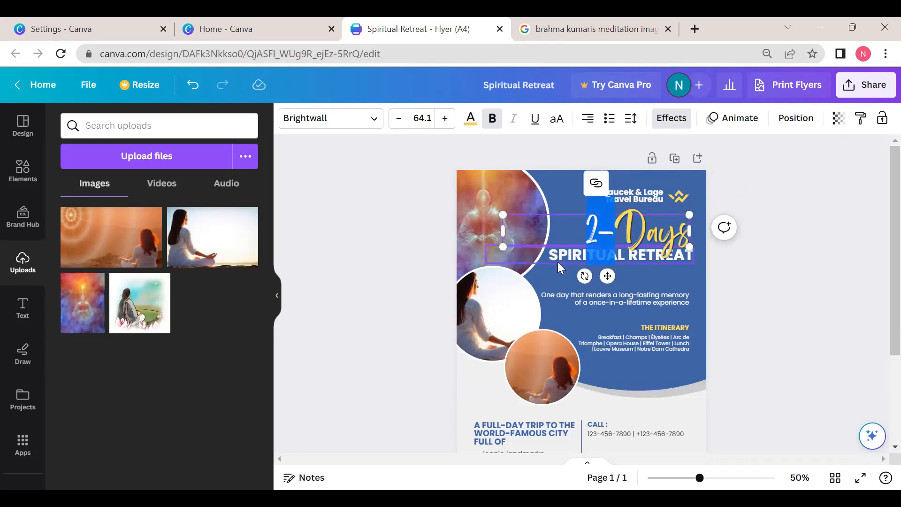
pyautogui.click(557, 262)
pyautogui.doubleClick(577, 254)
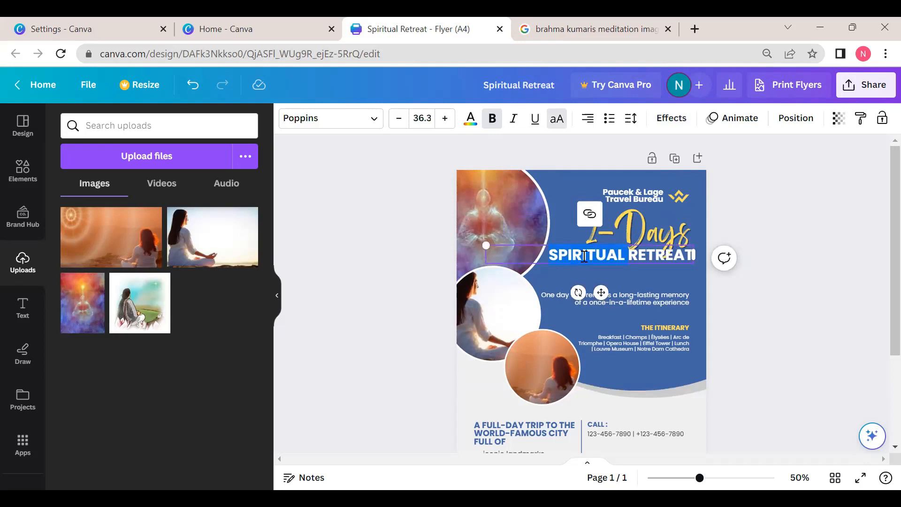
pyautogui.write('MEDITATIO')
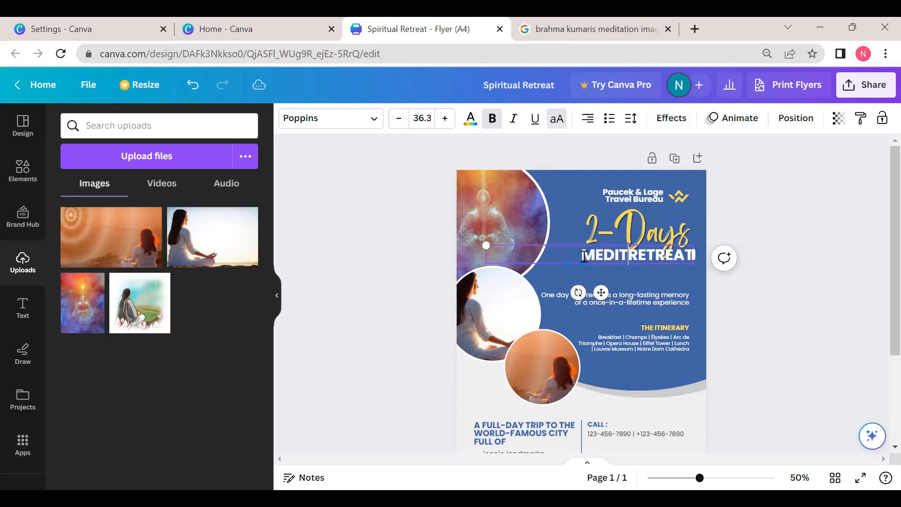
pyautogui.write('N')
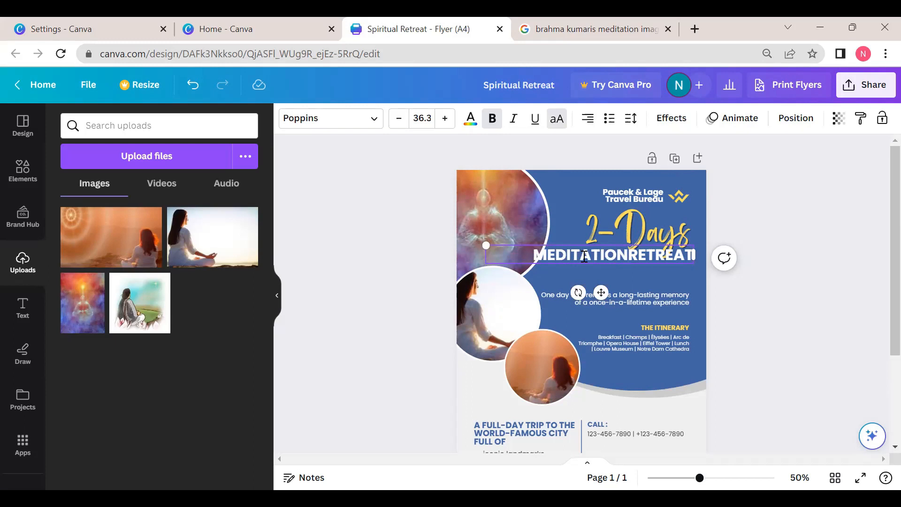
pyautogui.click(753, 302)
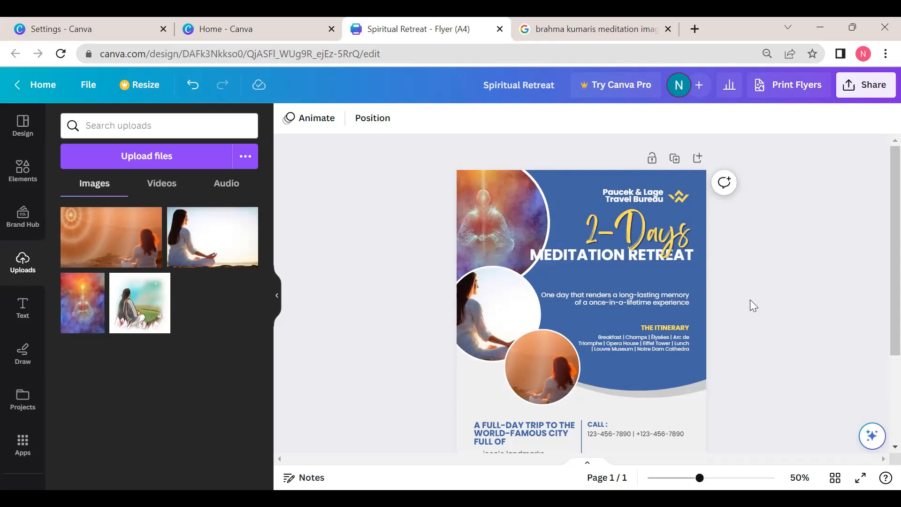
# Lower the MEDITATION RETREAT headline slightly and place the "2-Days" line just above it, with their right edges aligned.
pyautogui.click(647, 255)
pyautogui.moveTo(601, 269); pyautogui.dragTo(601, 227)
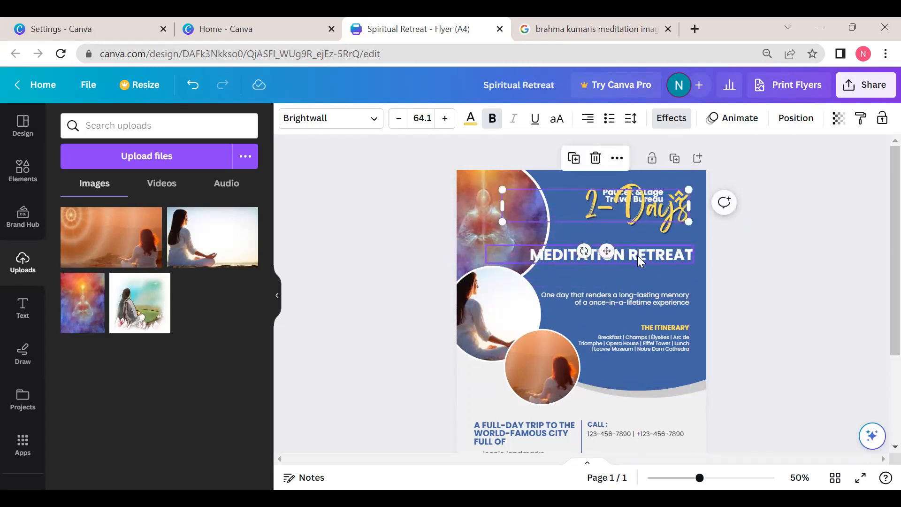
pyautogui.click(637, 256)
pyautogui.moveTo(602, 292); pyautogui.dragTo(602, 303)
pyautogui.click(671, 222)
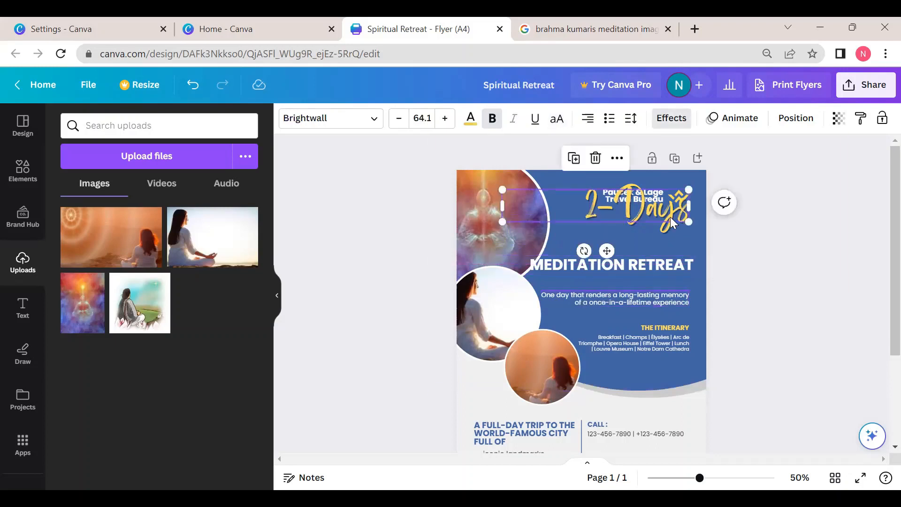
pyautogui.moveTo(606, 251); pyautogui.dragTo(635, 245)
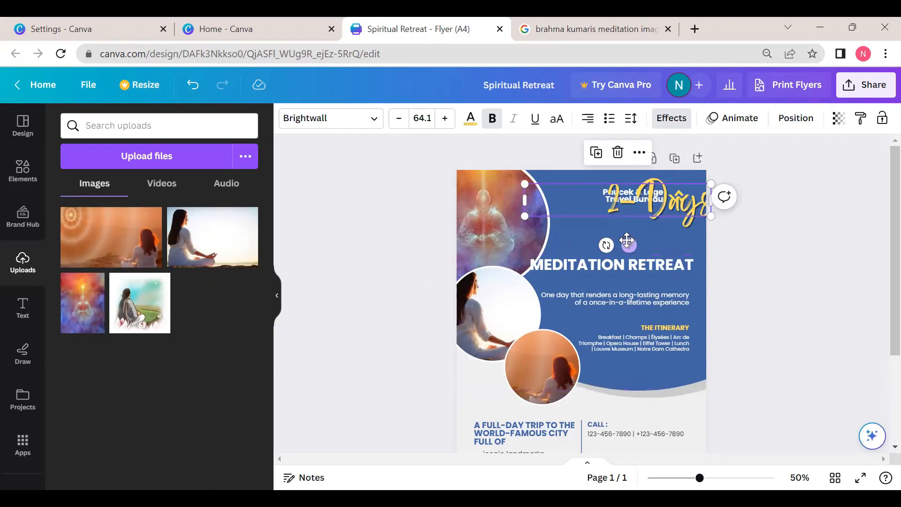
pyautogui.moveTo(630, 244); pyautogui.dragTo(608, 282)
pyautogui.click(763, 334)
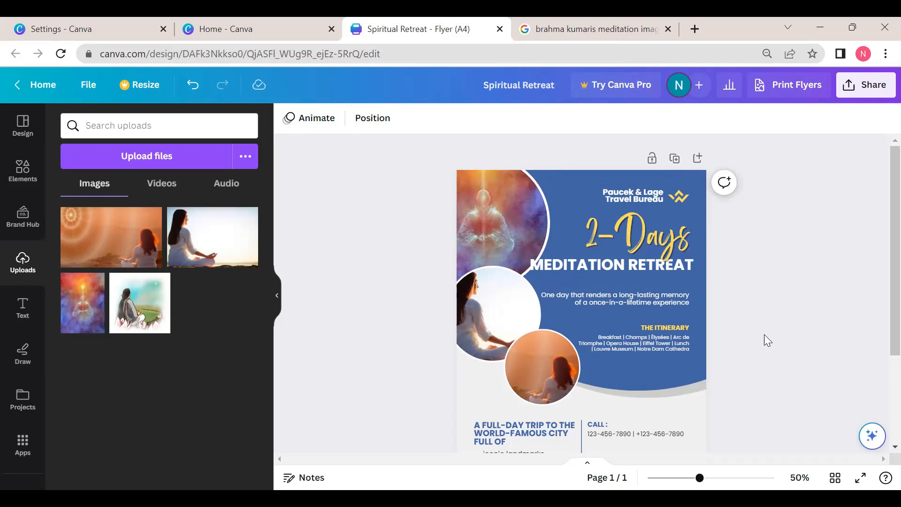
pyautogui.click(636, 241)
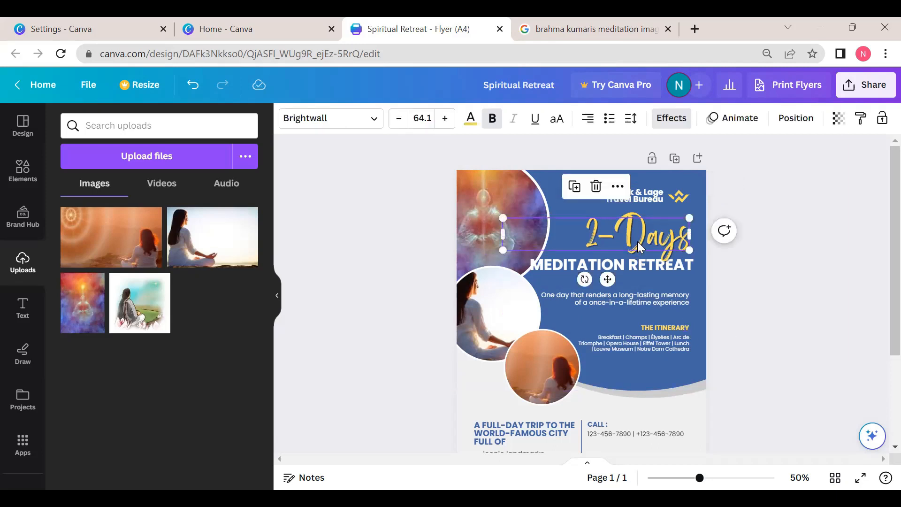
pyautogui.moveTo(638, 241); pyautogui.dragTo(644, 241)
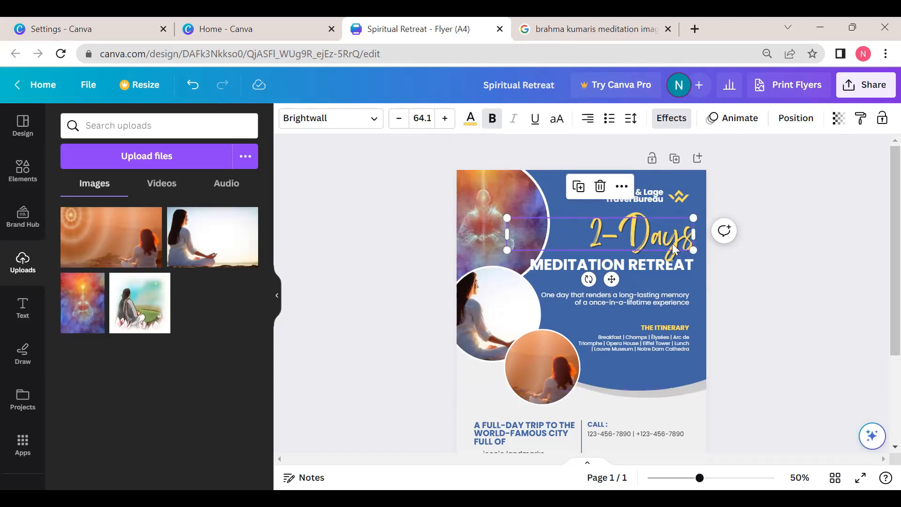
# Recolor the "2-Days" text with a new custom brown, #6B4035.
pyautogui.click(644, 238)
pyautogui.moveTo(584, 232); pyautogui.dragTo(693, 235)
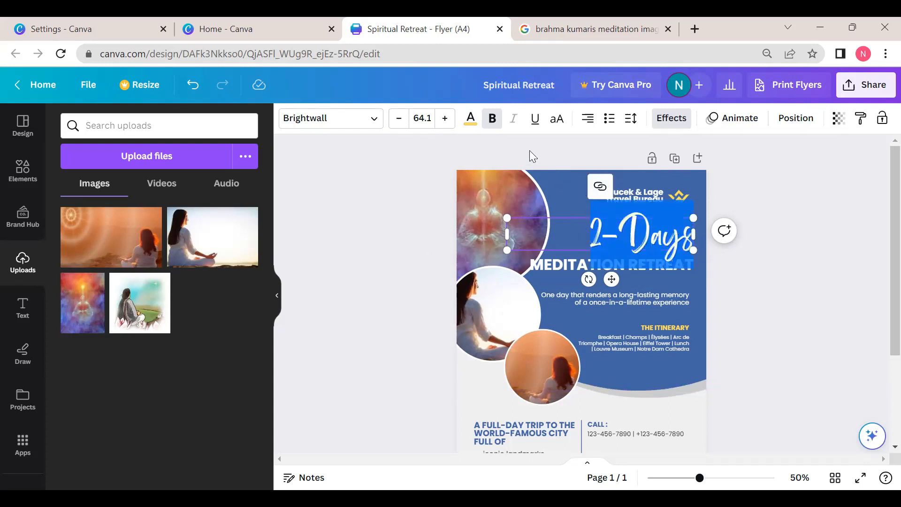
pyautogui.click(470, 118)
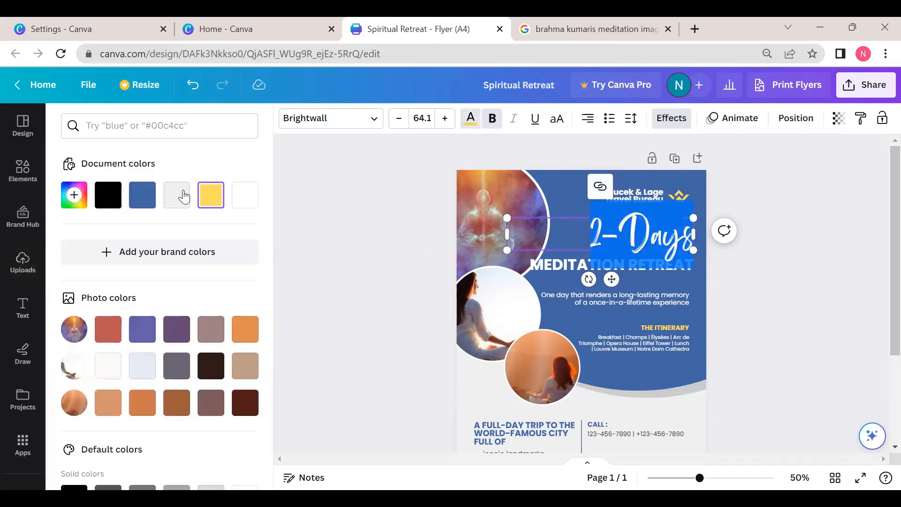
pyautogui.click(470, 118)
pyautogui.click(471, 118)
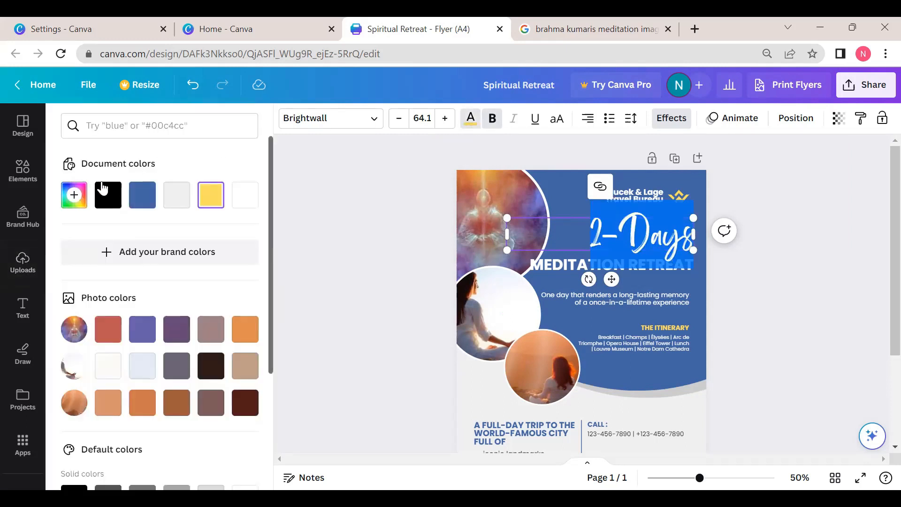
pyautogui.scroll(-4, 155, 296)
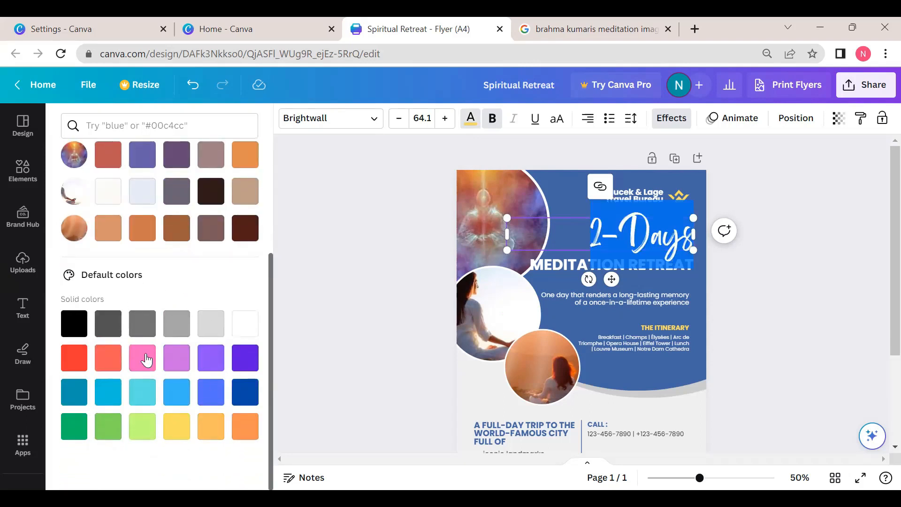
pyautogui.scroll(4, 146, 354)
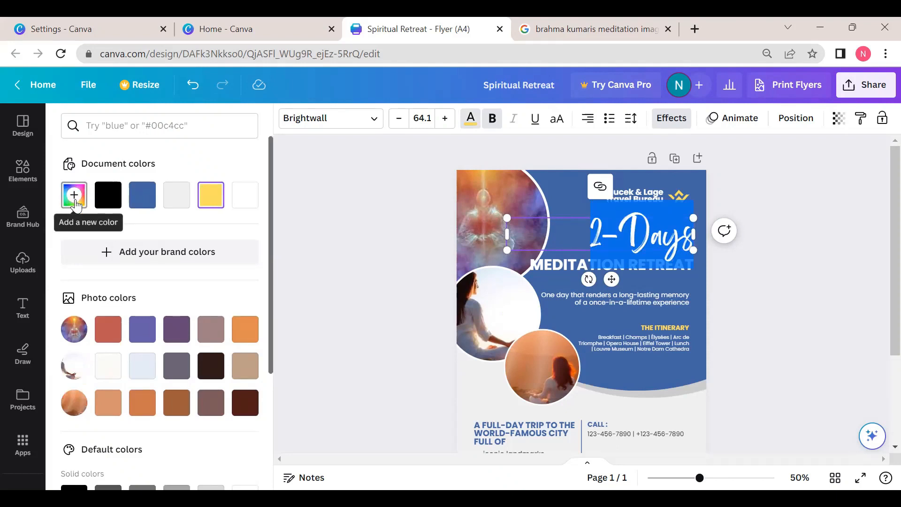
pyautogui.click(75, 195)
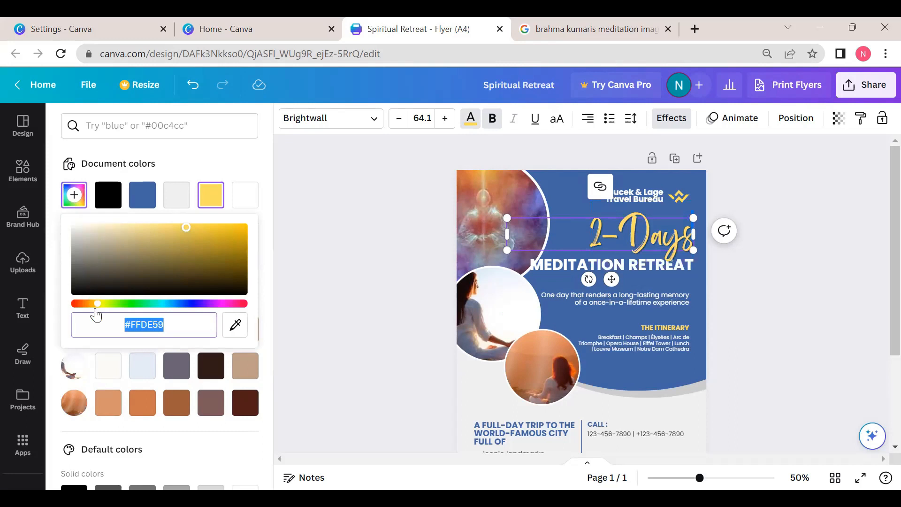
pyautogui.moveTo(104, 304)
pyautogui.mouseDown()
pyautogui.moveTo(163, 305)
pyautogui.moveTo(76, 306)
pyautogui.moveTo(109, 308)
pyautogui.moveTo(94, 307)
pyautogui.mouseUp()
pyautogui.moveTo(217, 280); pyautogui.dragTo(92, 236)
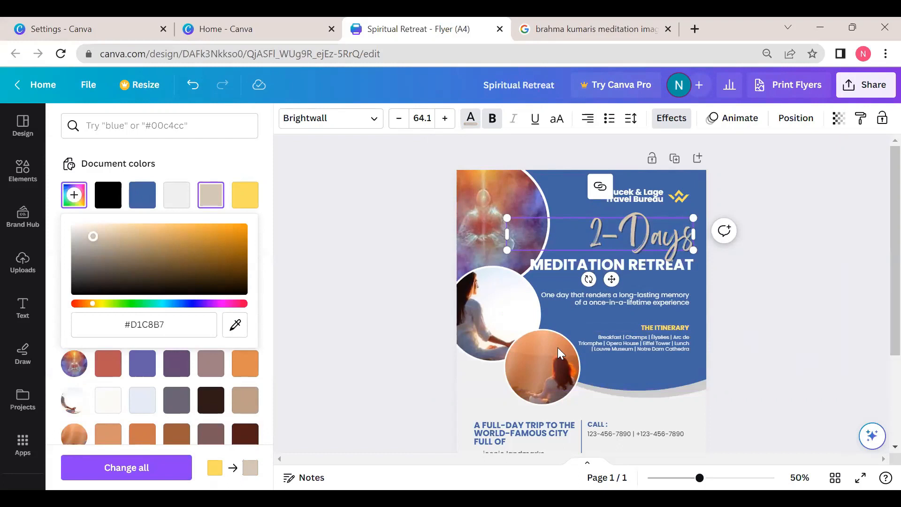
pyautogui.moveTo(88, 306); pyautogui.dragTo(82, 308)
pyautogui.click(161, 265)
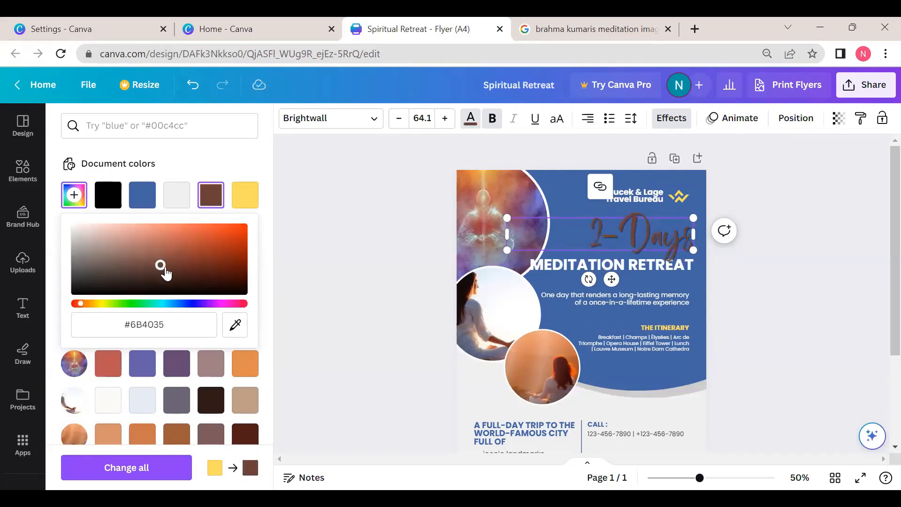
# Recolor the "2-Days" text light green from the default solid colors and deselect it.
pyautogui.click(100, 258)
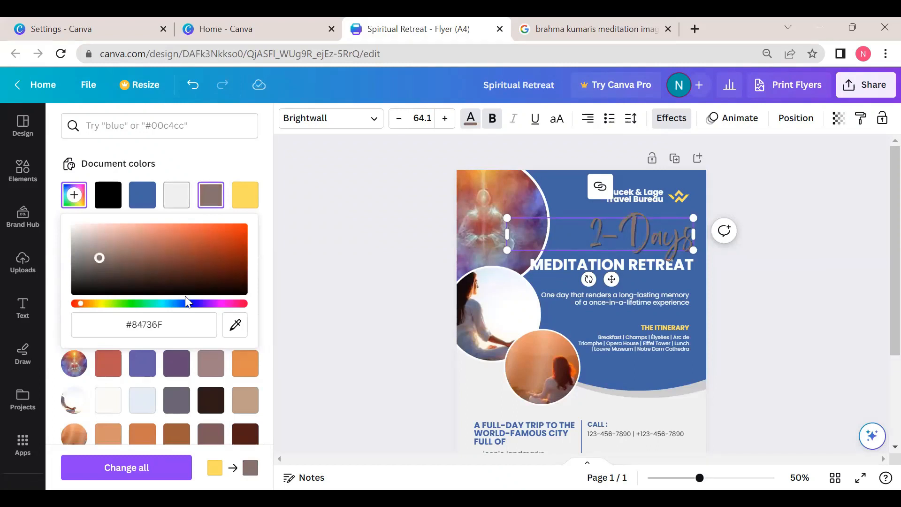
pyautogui.click(196, 371)
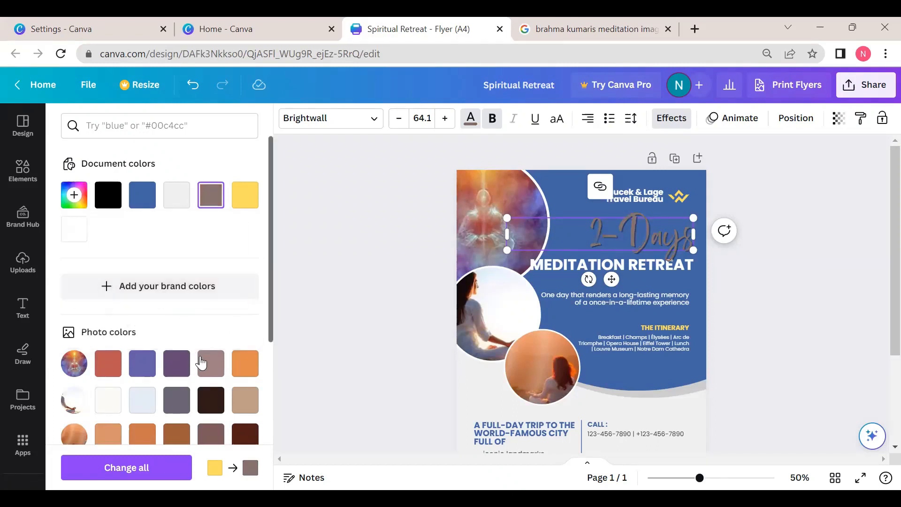
pyautogui.scroll(-4, 202, 361)
pyautogui.click(246, 390)
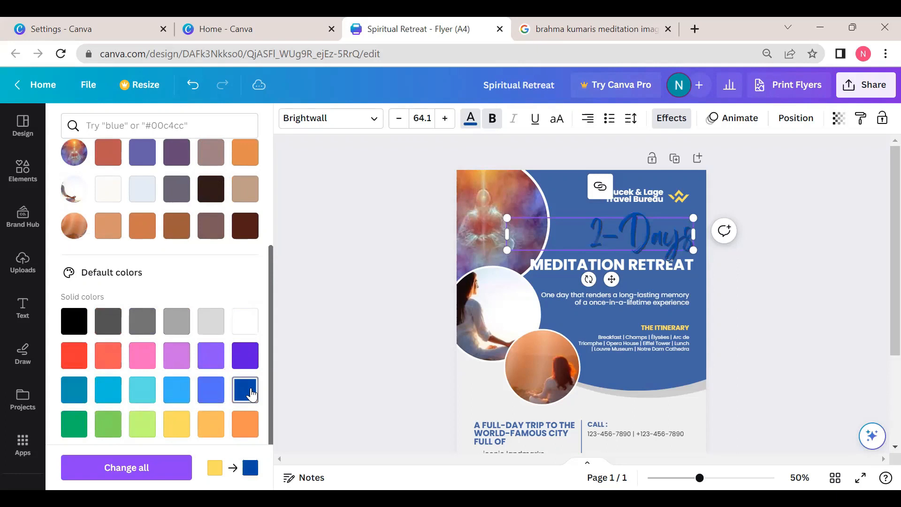
pyautogui.click(109, 432)
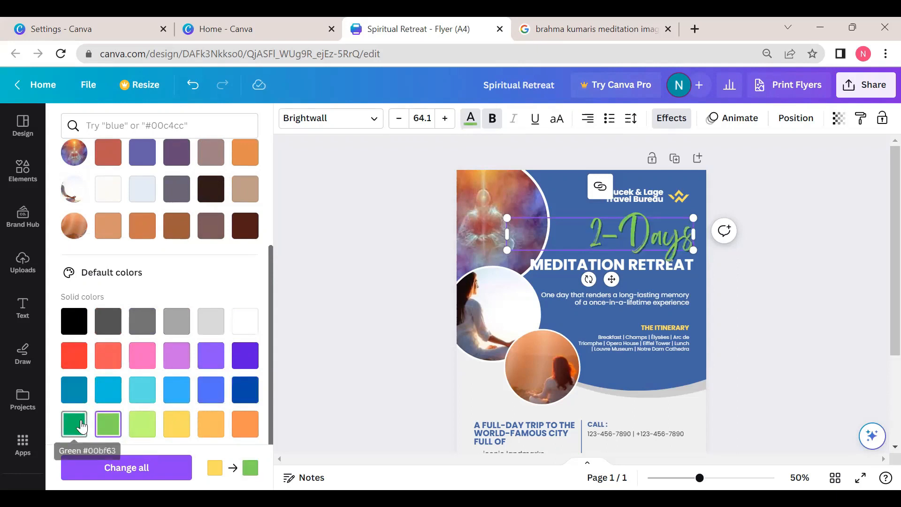
pyautogui.click(176, 426)
pyautogui.click(210, 426)
pyautogui.click(114, 435)
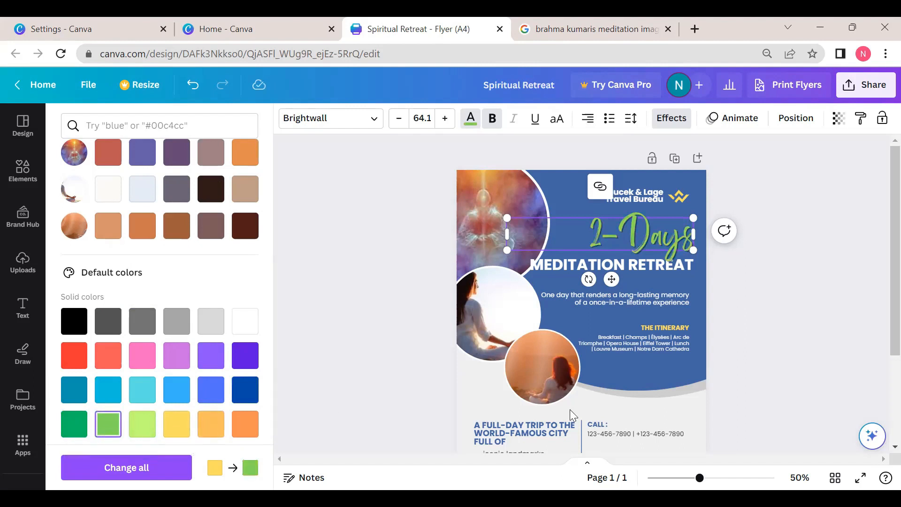
pyautogui.press('Escape')
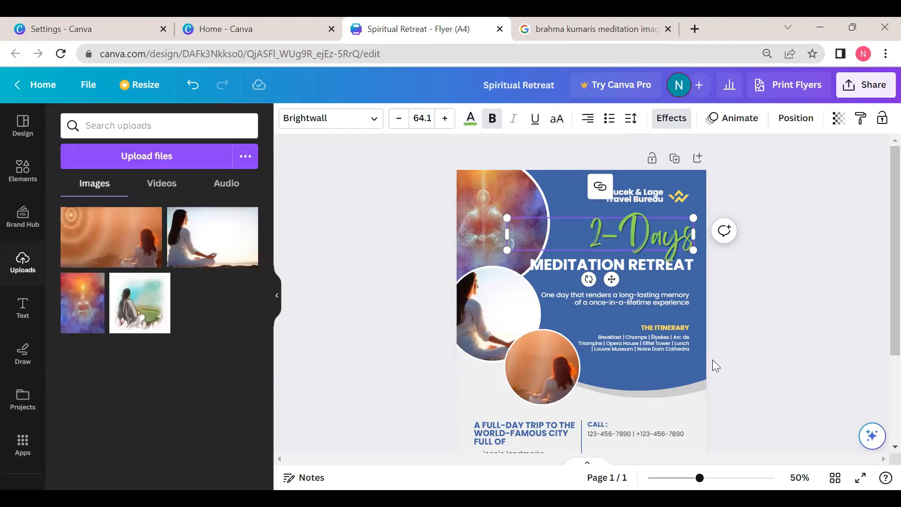
pyautogui.click(732, 342)
pyautogui.click(647, 237)
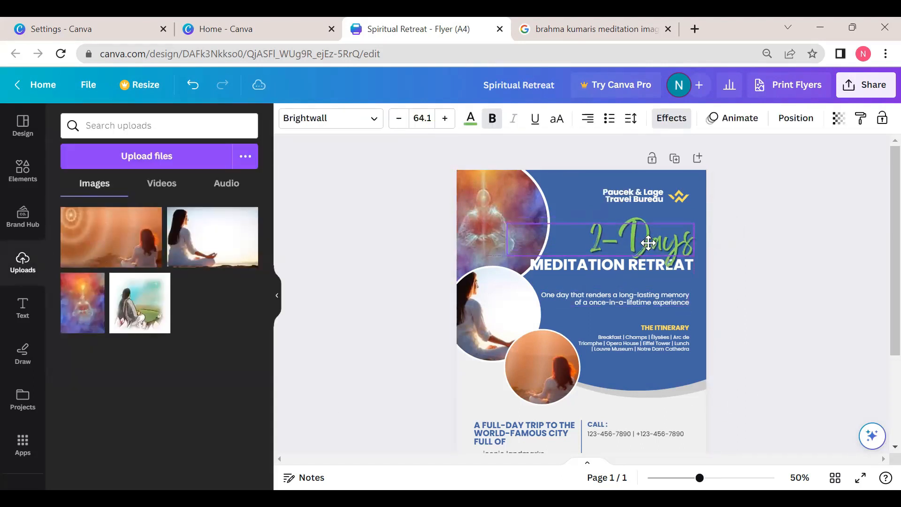
pyautogui.click(778, 331)
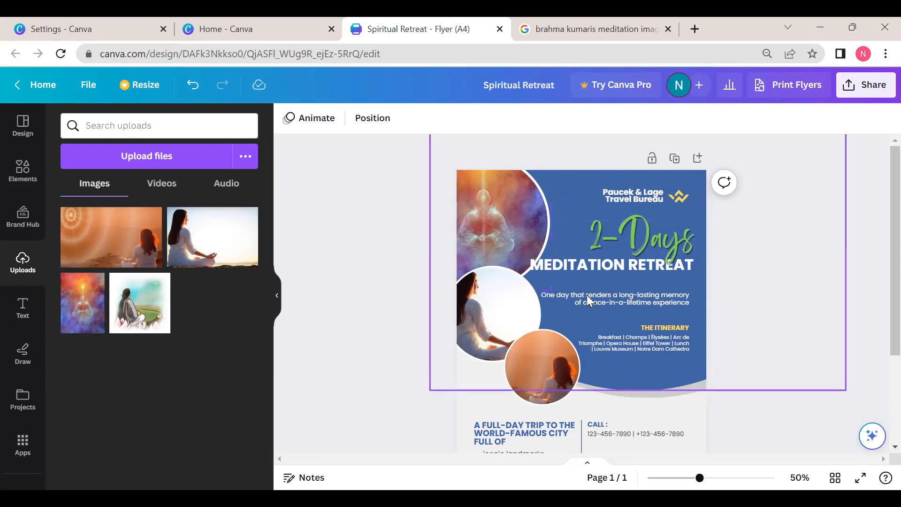
# Fill the large blue curved shape behind the headline with bright red from the default solid colors.
pyautogui.click(573, 185)
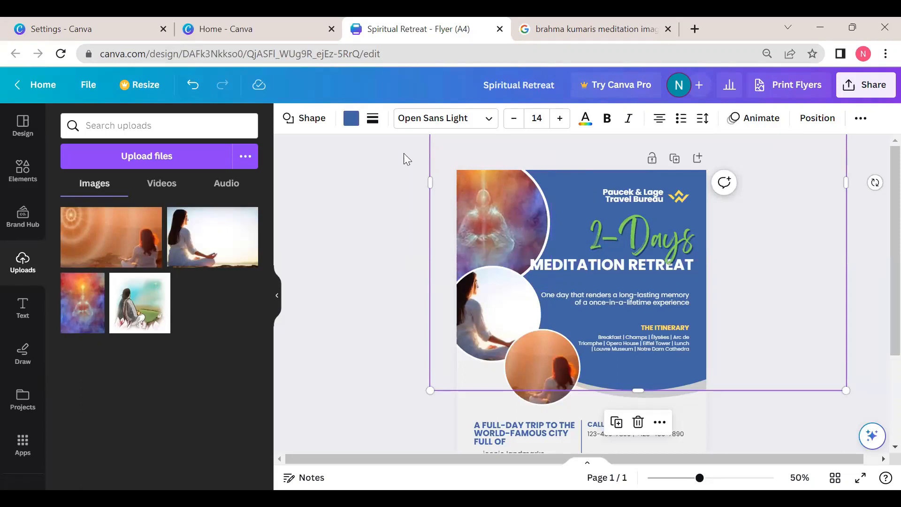
pyautogui.click(354, 122)
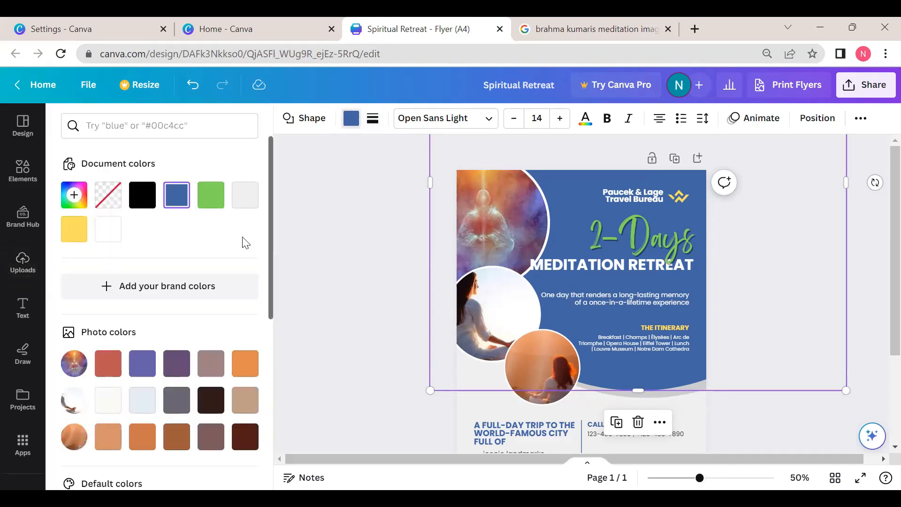
pyautogui.click(208, 407)
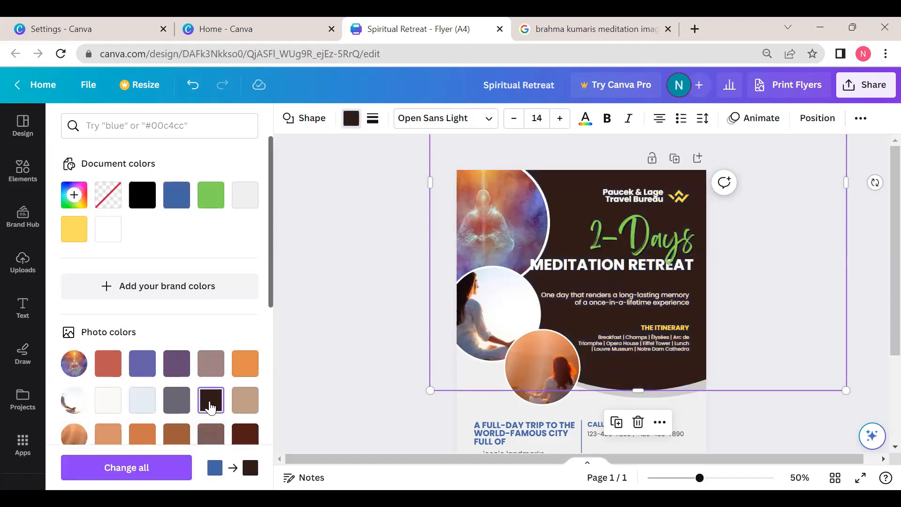
pyautogui.scroll(-2, 206, 397)
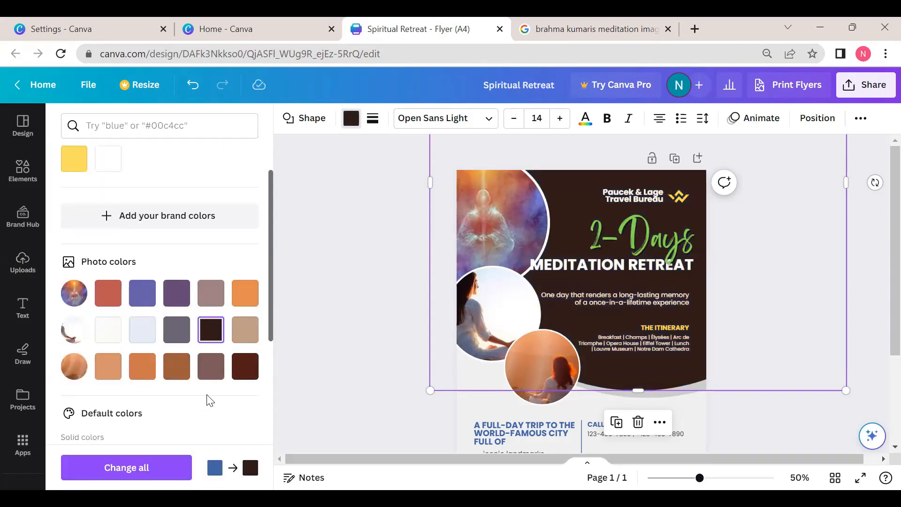
pyautogui.scroll(-3, 209, 400)
pyautogui.click(211, 396)
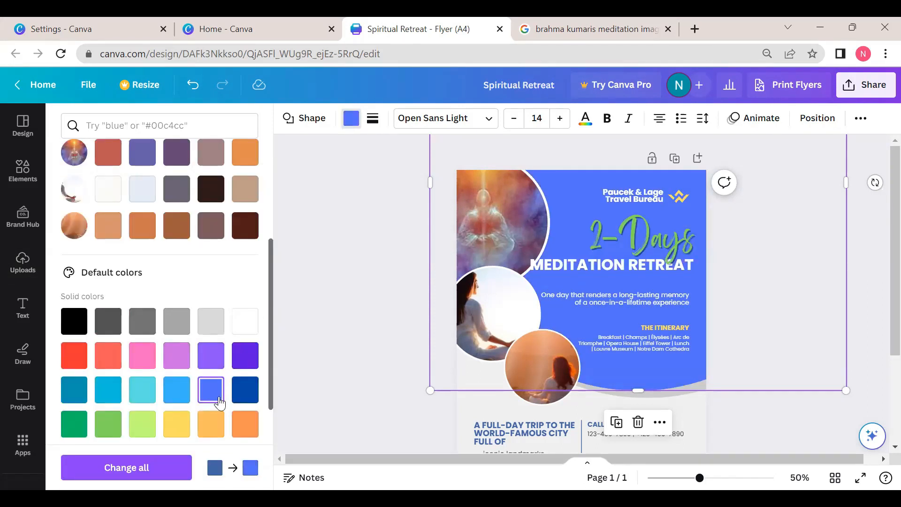
pyautogui.click(246, 400)
pyautogui.scroll(-3, 245, 399)
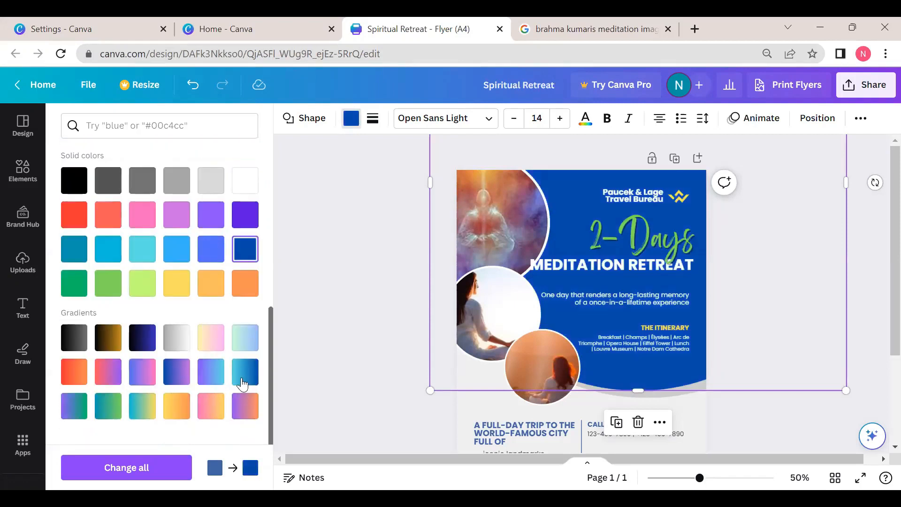
pyautogui.click(211, 284)
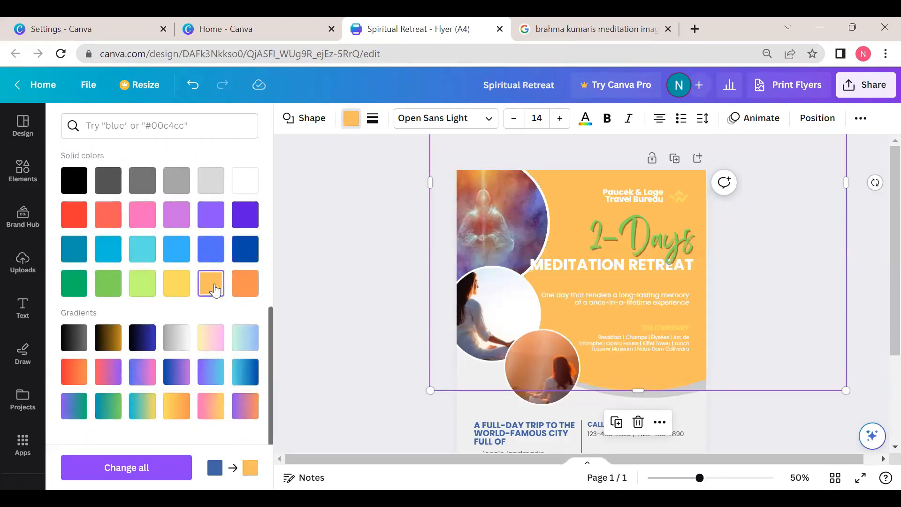
pyautogui.click(101, 256)
pyautogui.click(73, 251)
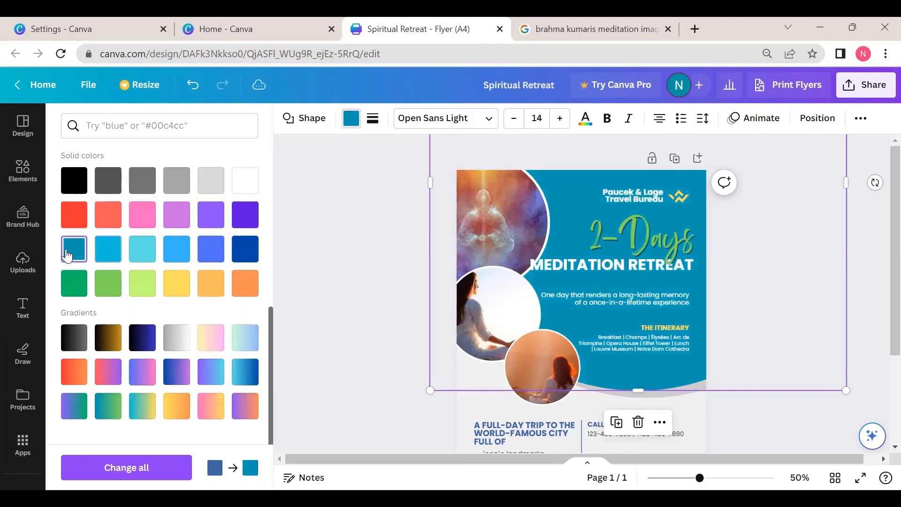
pyautogui.click(72, 287)
pyautogui.click(71, 220)
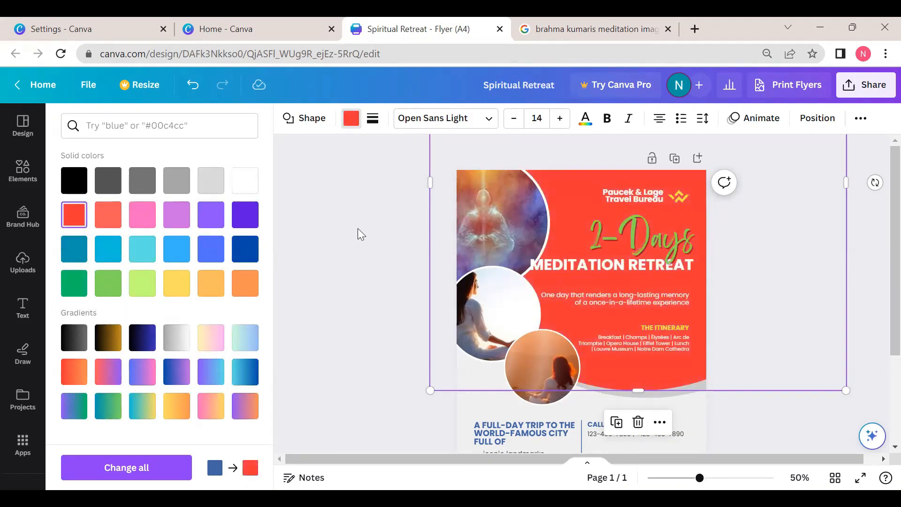
pyautogui.scroll(10, 185, 244)
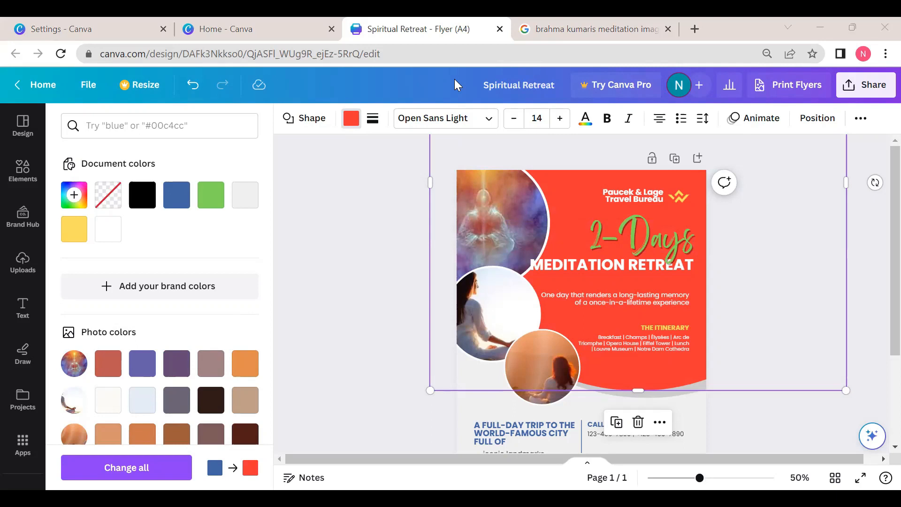
pyautogui.click(299, 219)
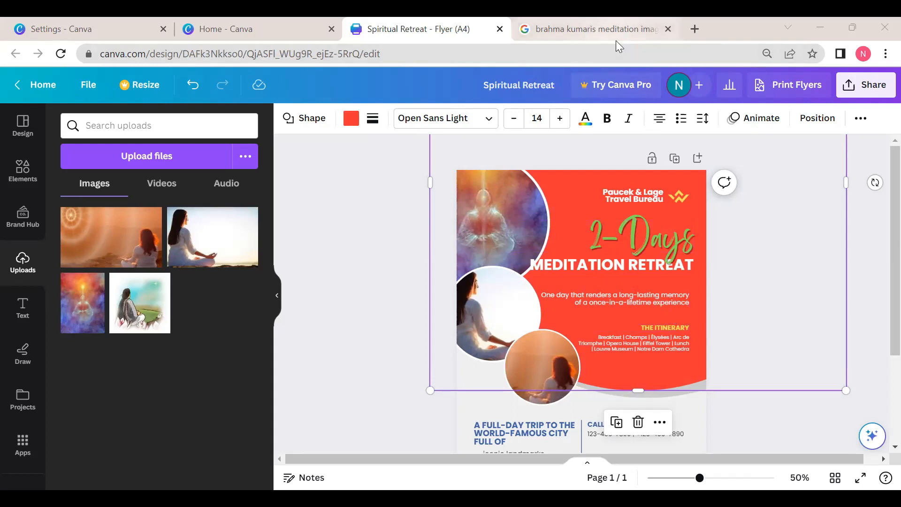
# Switch to the Google Images results and add the picture of a white meditating figure on a pink lotus to the Canva uploads.
pyautogui.moveTo(616, 40)
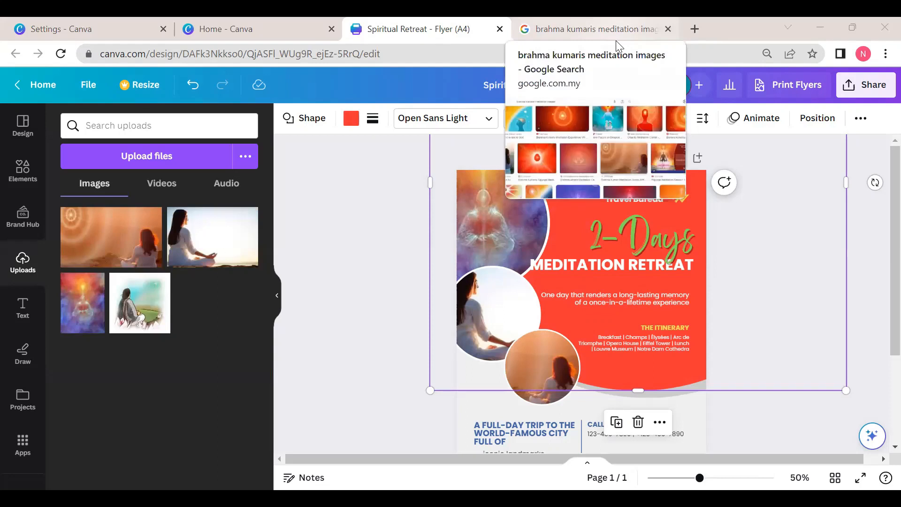
pyautogui.click(615, 40)
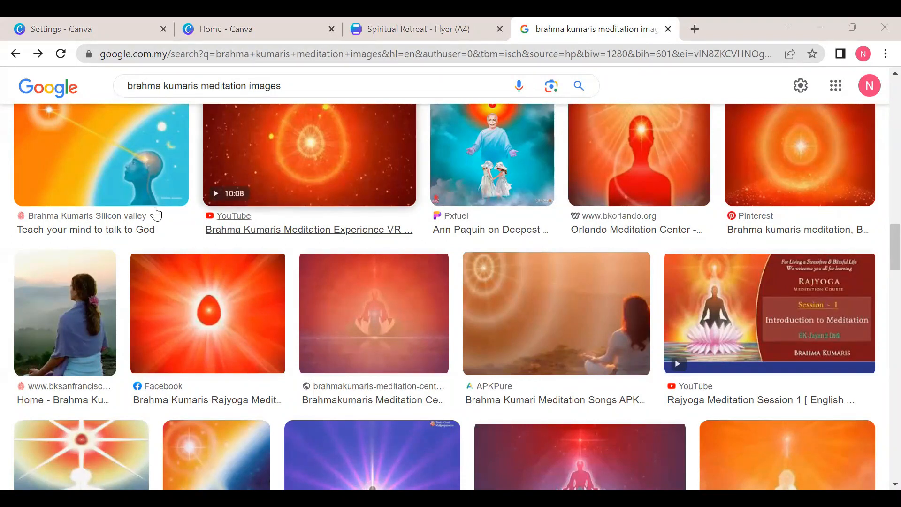
pyautogui.scroll(10, 156, 213)
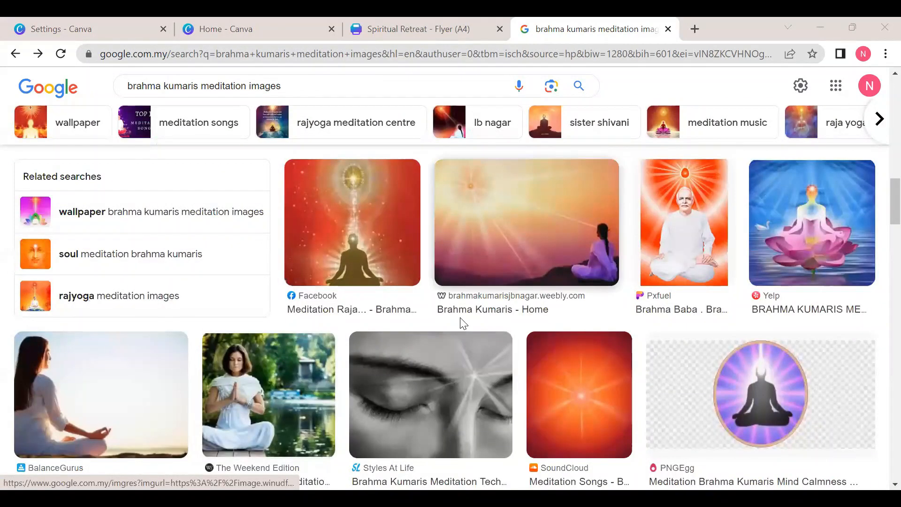
pyautogui.scroll(-5, 564, 315)
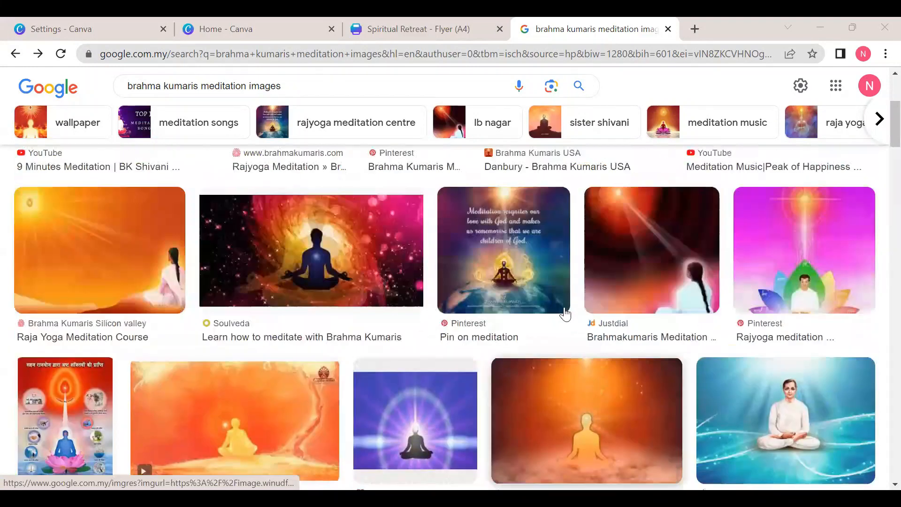
pyautogui.scroll(1, 565, 315)
pyautogui.scroll(2, 341, 317)
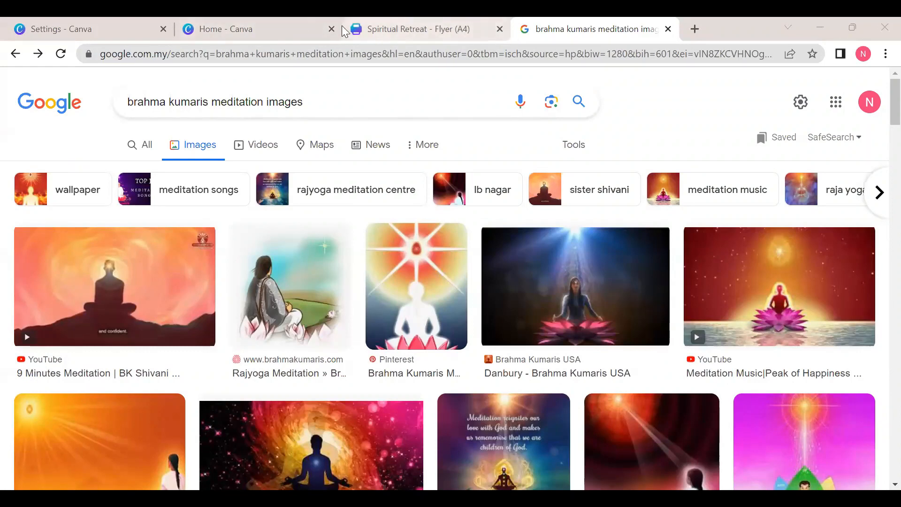
pyautogui.moveTo(443, 30)
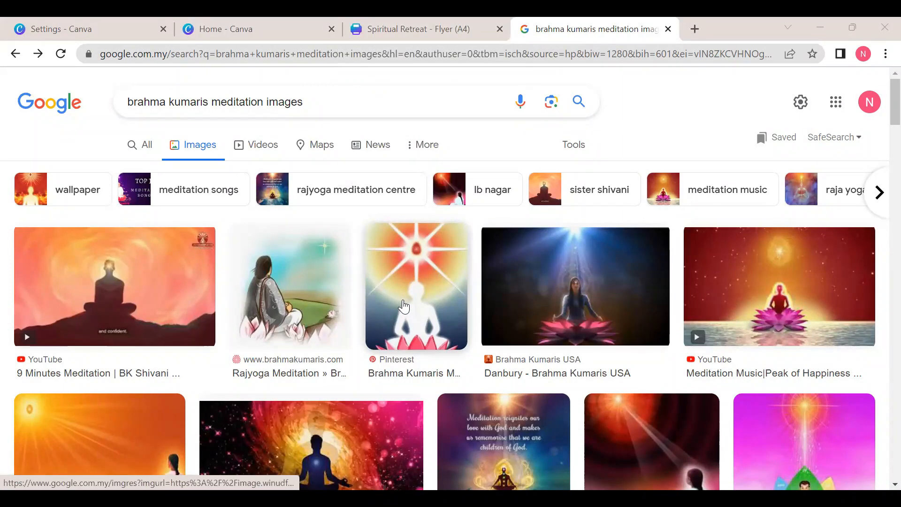
pyautogui.moveTo(403, 307); pyautogui.dragTo(417, 28)
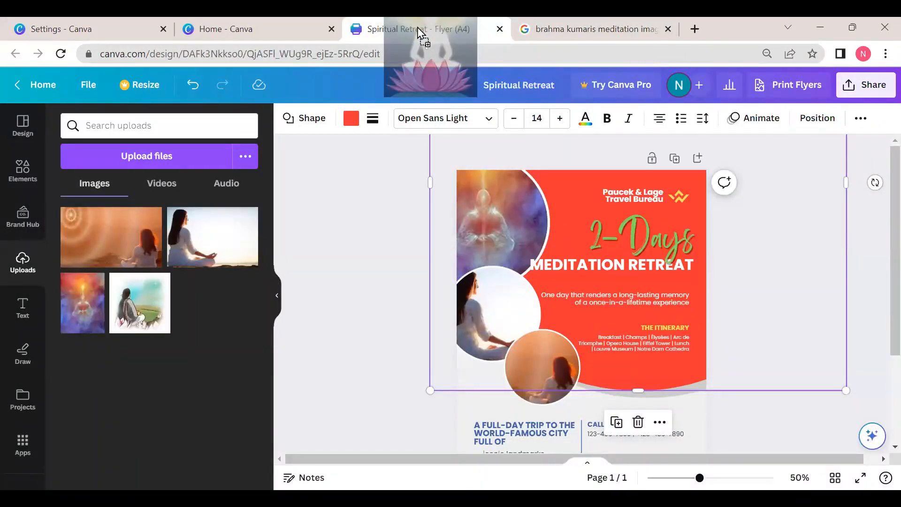
pyautogui.moveTo(417, 28); pyautogui.dragTo(184, 308)
pyautogui.moveTo(120, 359); pyautogui.dragTo(125, 357)
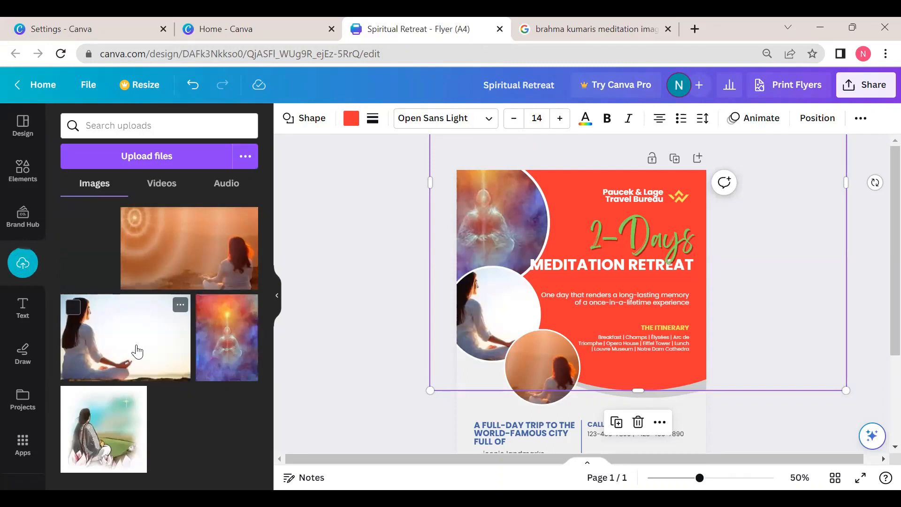
# Add the dark blue Google Images picture of a woman meditating on a pink lotus to the Canva uploads.
pyautogui.click(574, 33)
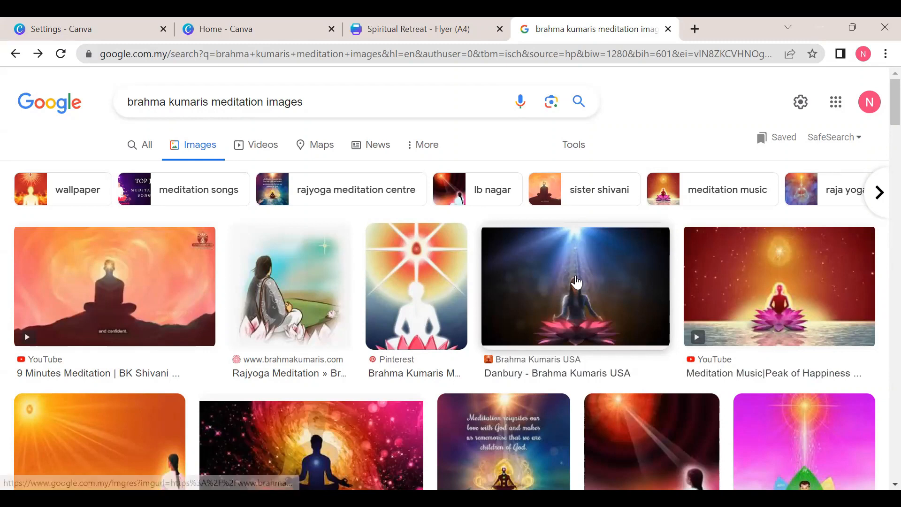
pyautogui.moveTo(577, 282); pyautogui.dragTo(415, 20)
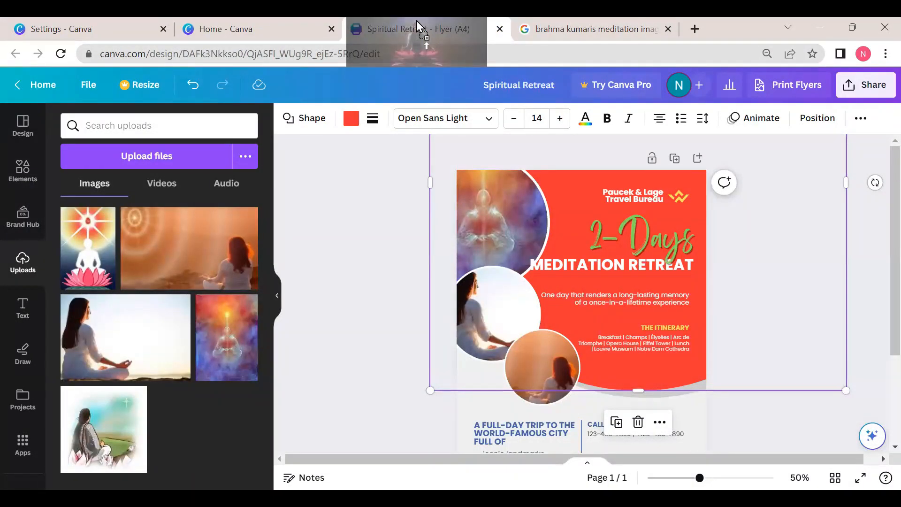
pyautogui.moveTo(416, 21); pyautogui.dragTo(141, 328)
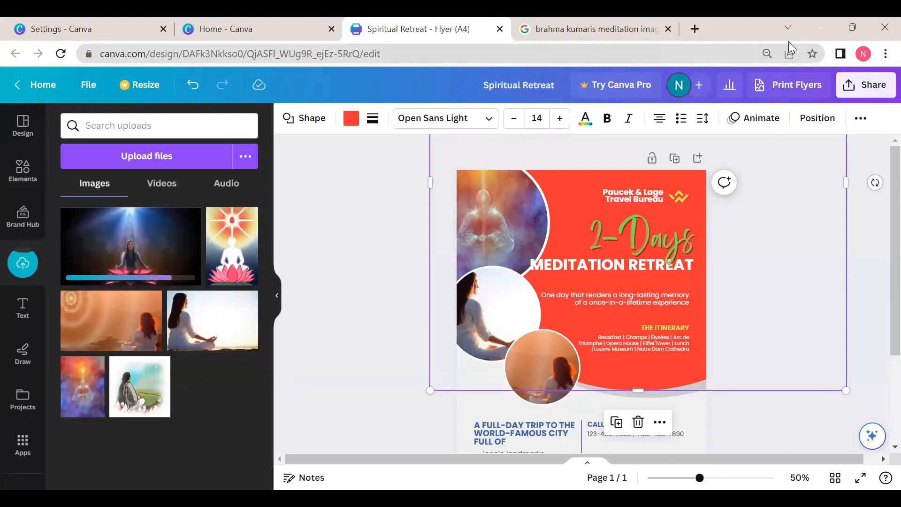
# Shrink the Canva browser window to about half the screen width and open a second browser window beside it.
pyautogui.click(853, 29)
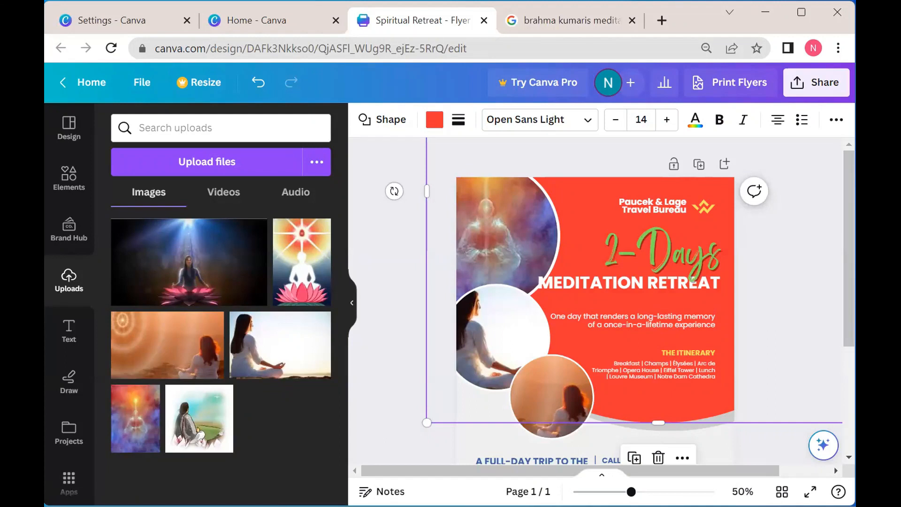
pyautogui.moveTo(855, 253); pyautogui.dragTo(560, 253)
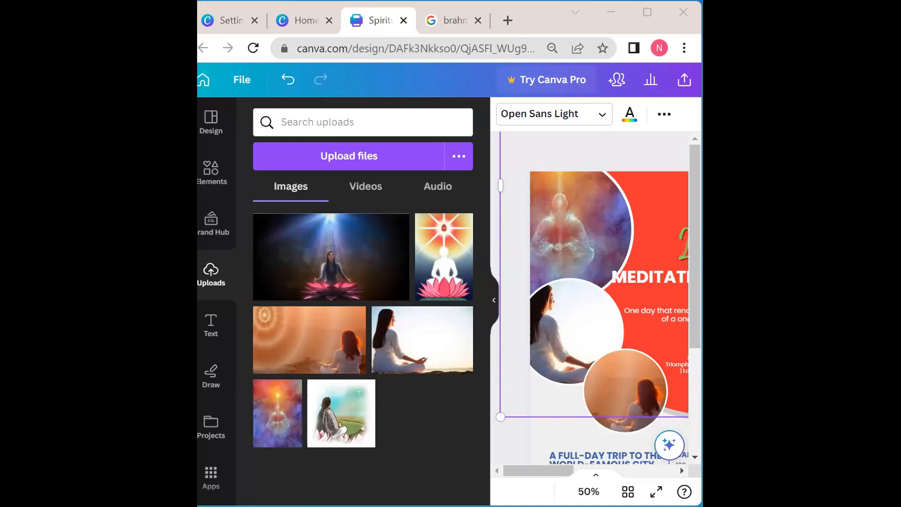
pyautogui.hotkey('ctrl', 'n')
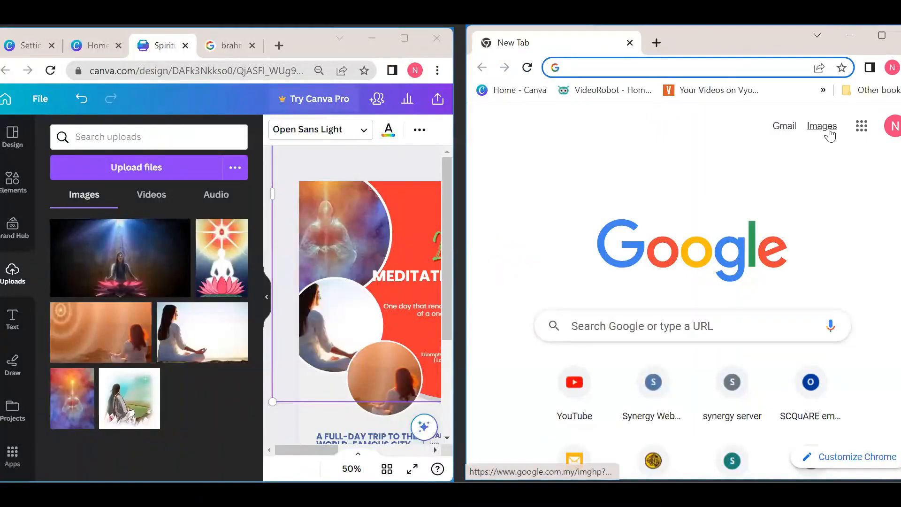
# Search Google Images for "brahma kumaris images" in the second browser window.
pyautogui.click(582, 118)
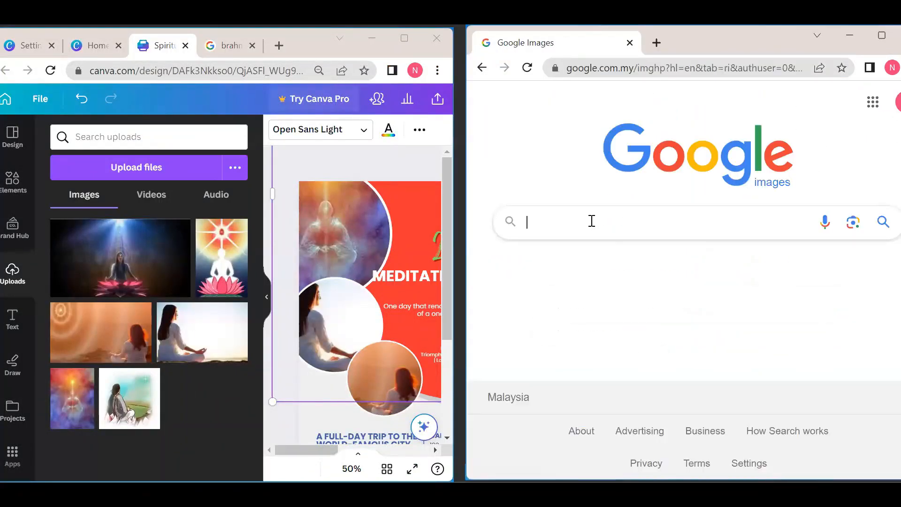
pyautogui.write('bra')
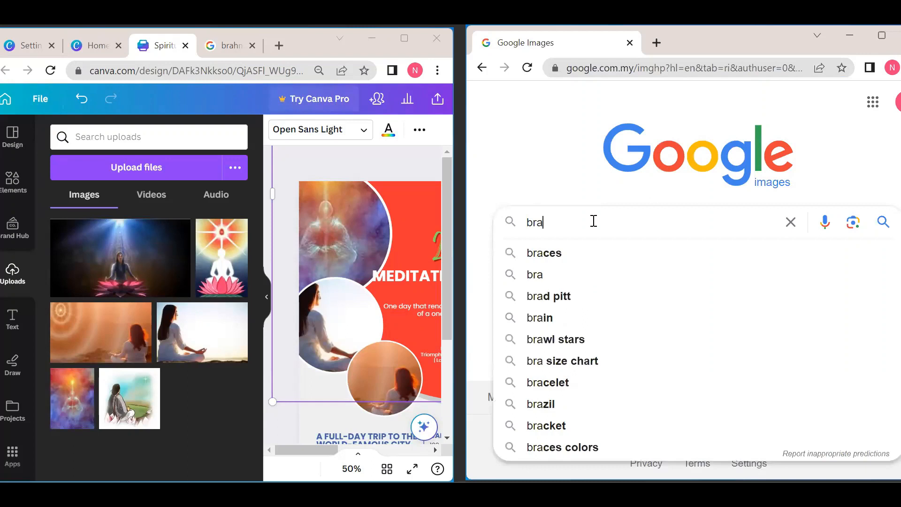
pyautogui.write('hma ')
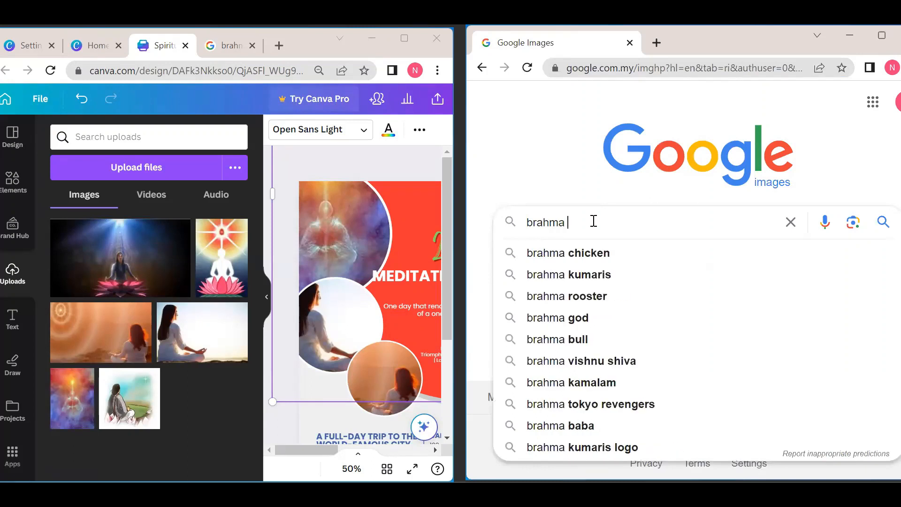
pyautogui.write('kumaris')
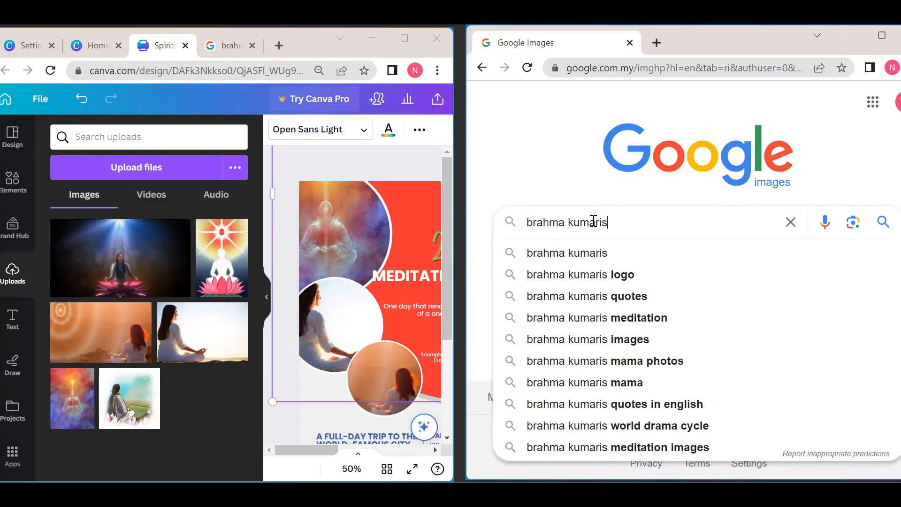
pyautogui.click(636, 347)
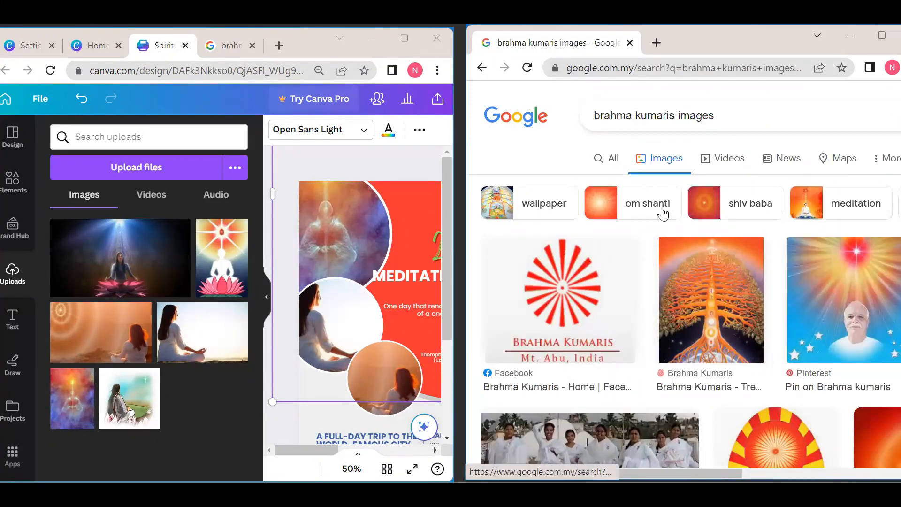
# Add the orange tree picture from the Google Images results to the Canva uploads and maximize the Canva window.
pyautogui.moveTo(715, 320); pyautogui.dragTo(153, 343)
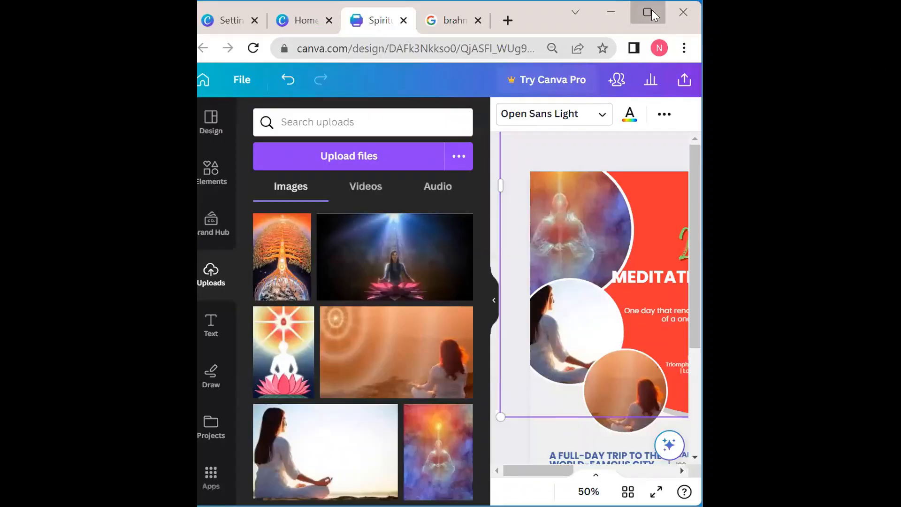
pyautogui.click(647, 13)
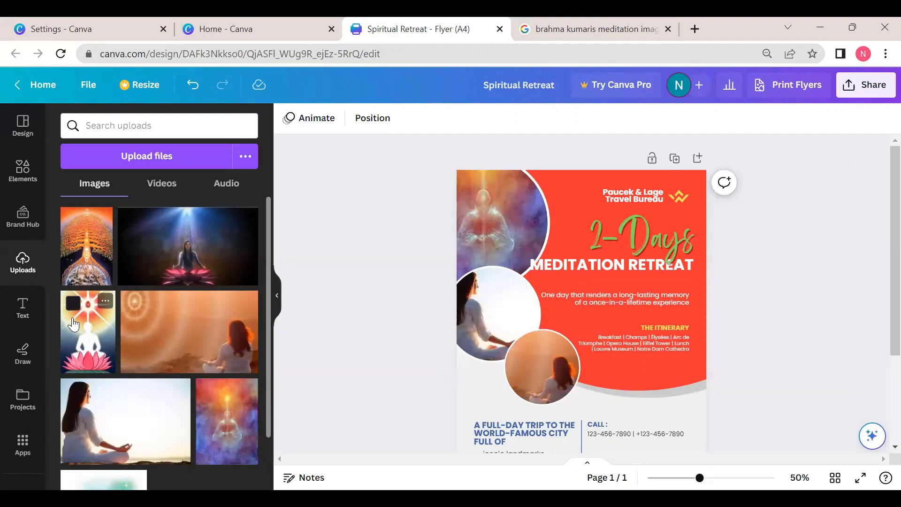
# Look through the meditation pictures in Canva's photo library and return to the uploaded images.
pyautogui.scroll(-4, 23, 291)
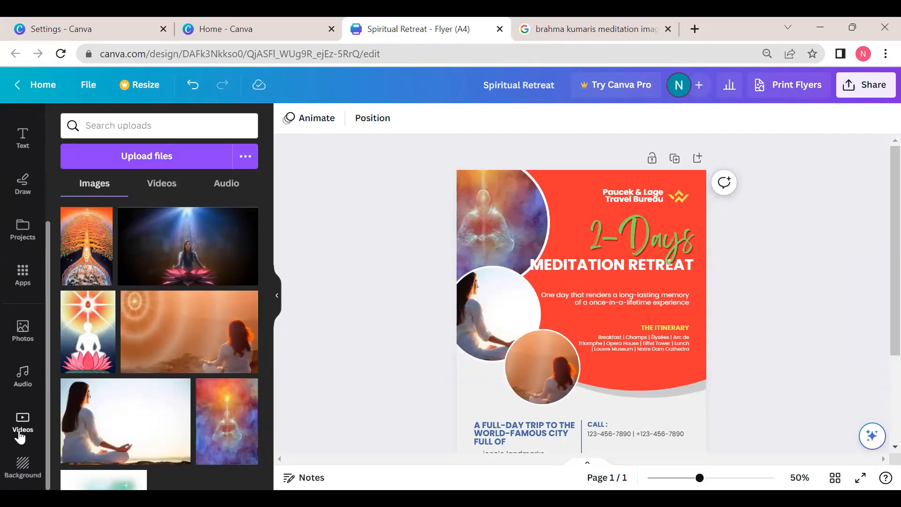
pyautogui.click(23, 342)
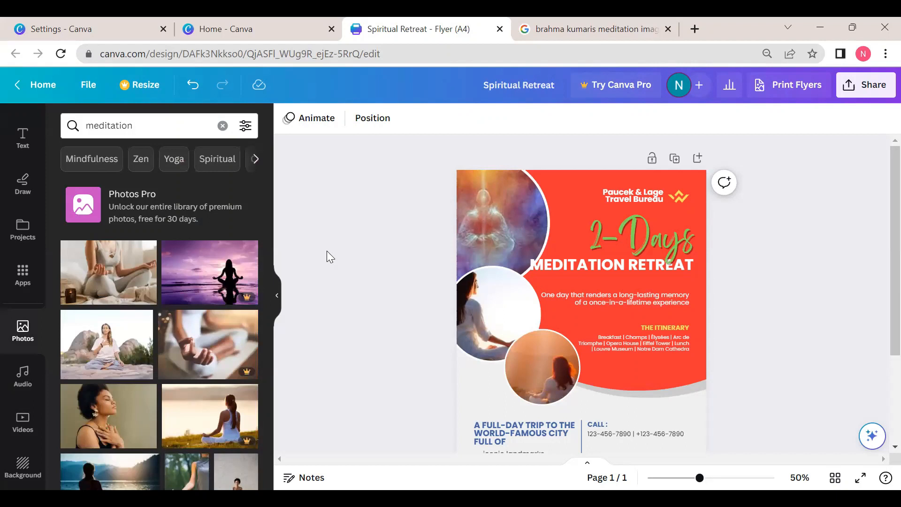
pyautogui.scroll(4, 21, 268)
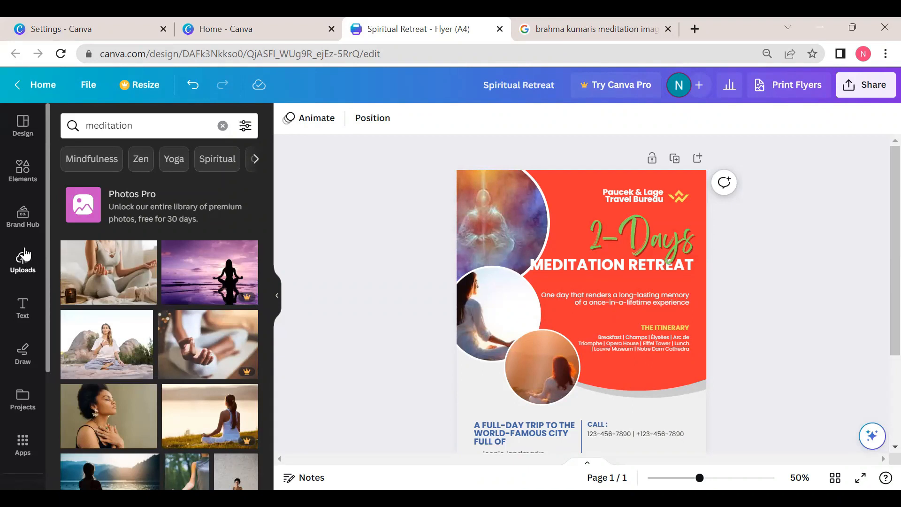
pyautogui.click(22, 261)
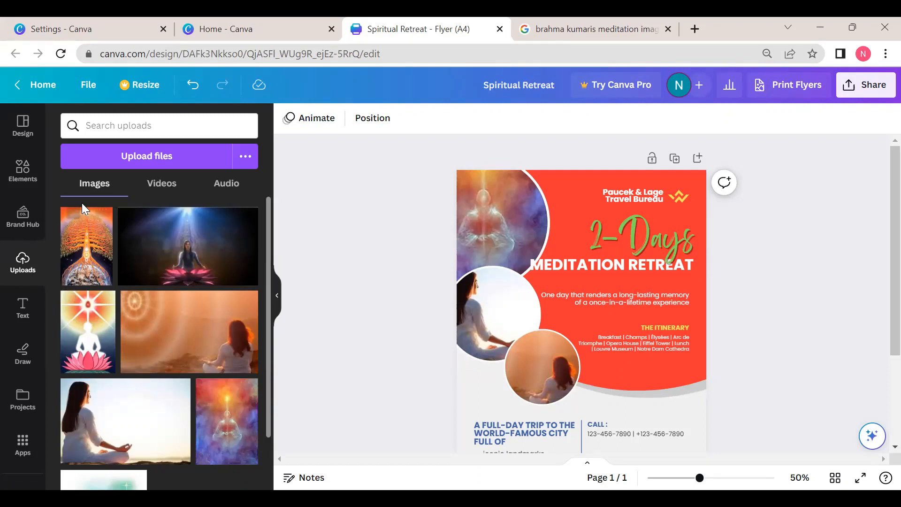
# Upload the image bklogo from the computer's Saved Pictures folder to the Canva uploads.
pyautogui.click(156, 156)
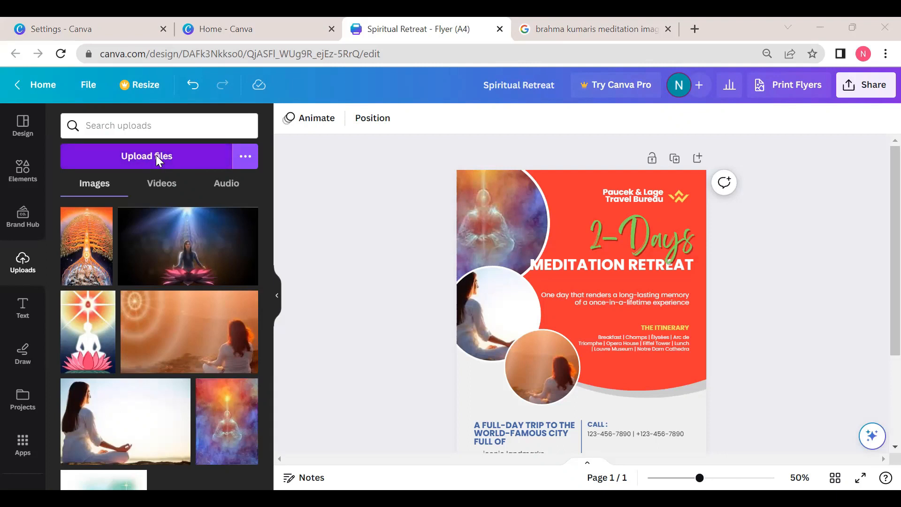
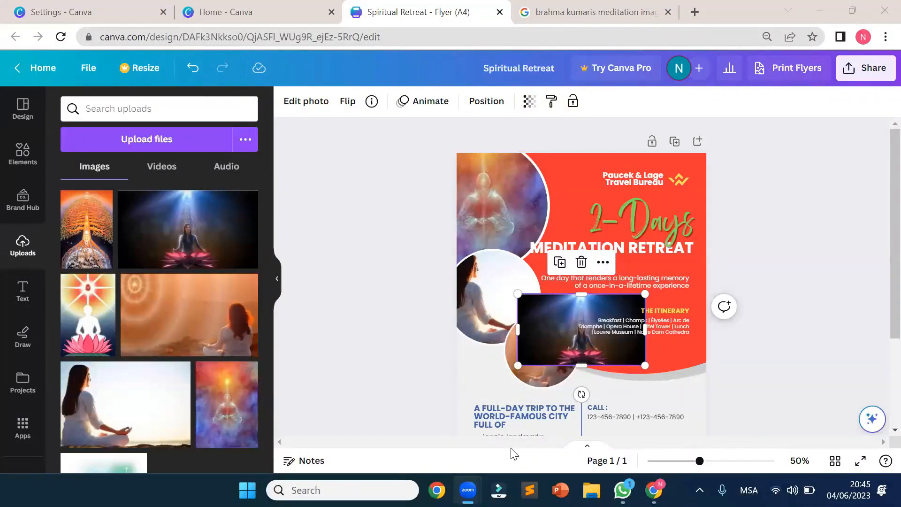
pyautogui.click(160, 140)
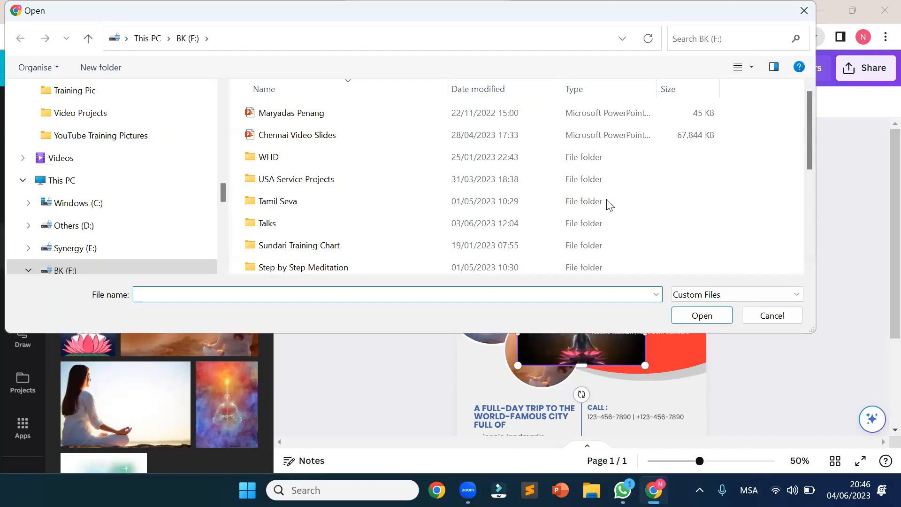
pyautogui.scroll(3, 125, 188)
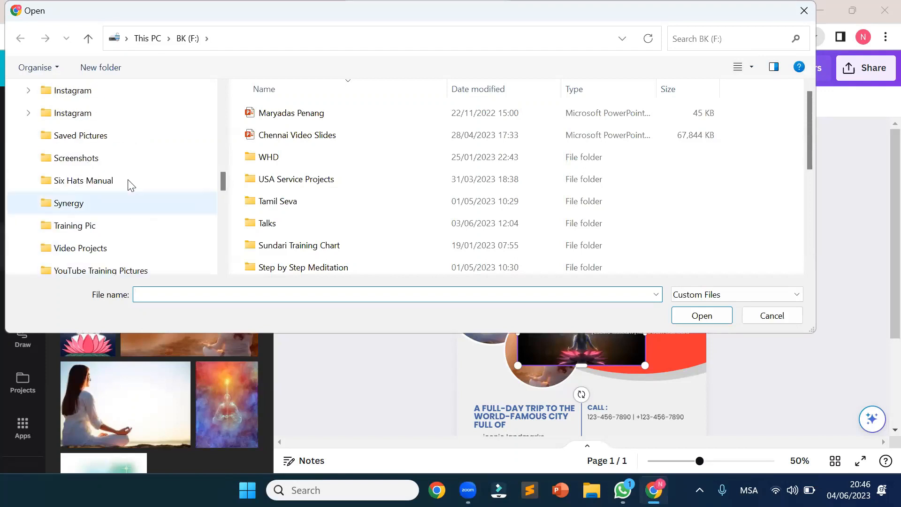
pyautogui.click(102, 142)
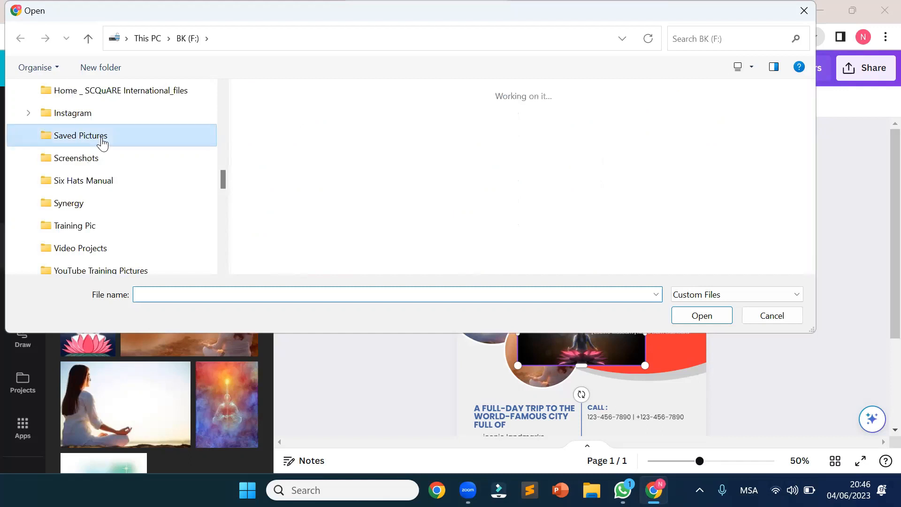
pyautogui.scroll(-4, 713, 175)
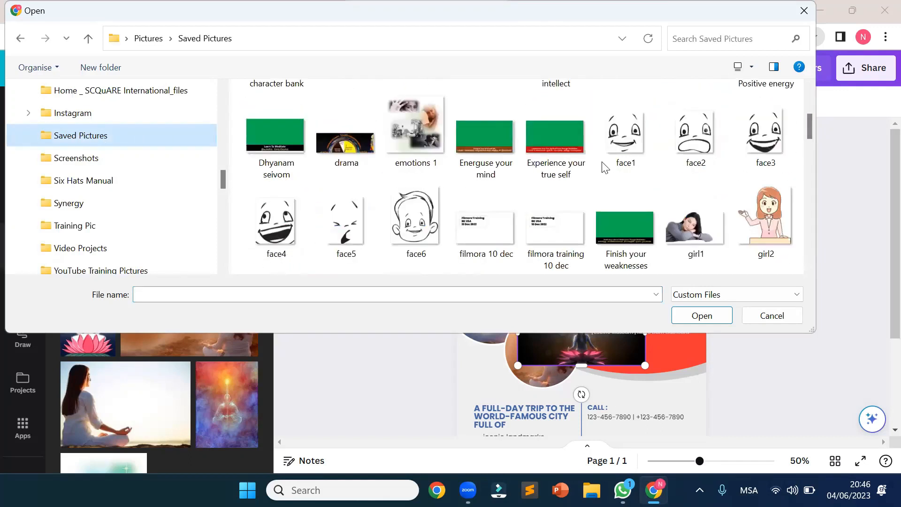
pyautogui.scroll(-6, 646, 175)
pyautogui.scroll(-2, 467, 185)
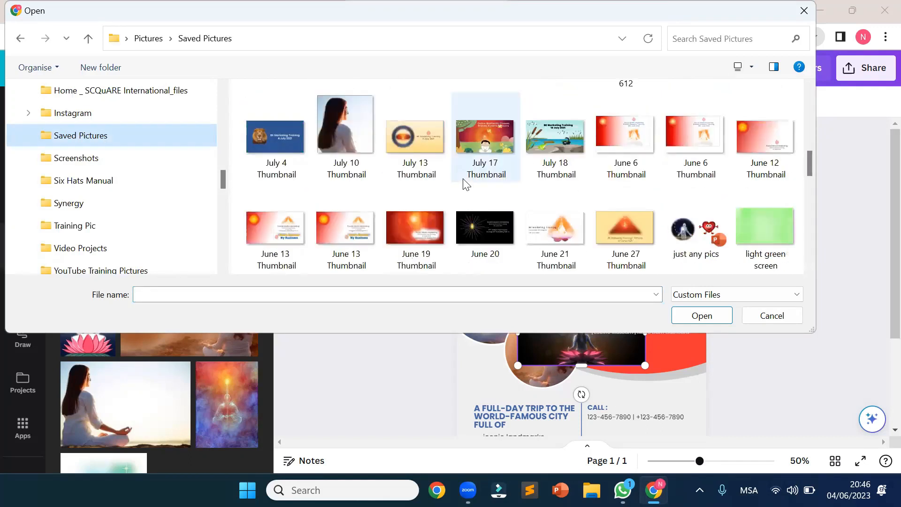
pyautogui.scroll(-4, 604, 193)
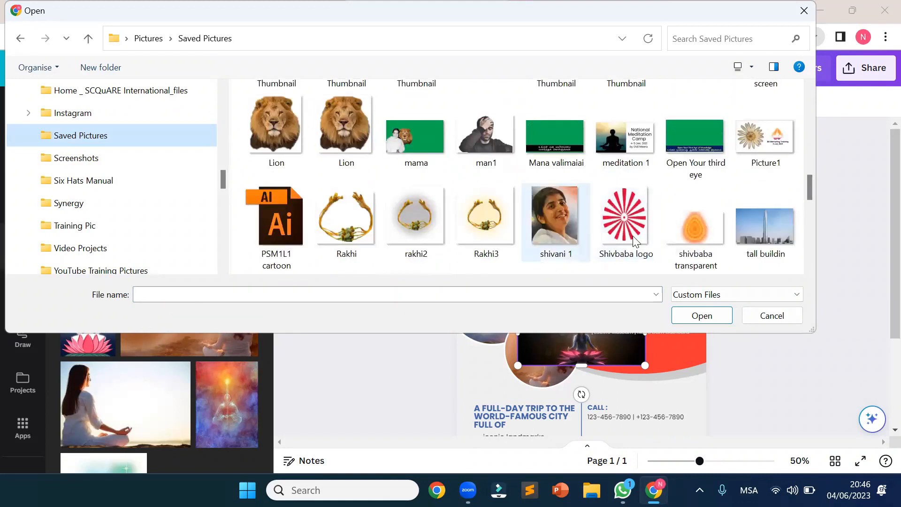
pyautogui.scroll(4, 635, 227)
pyautogui.scroll(10, 635, 227)
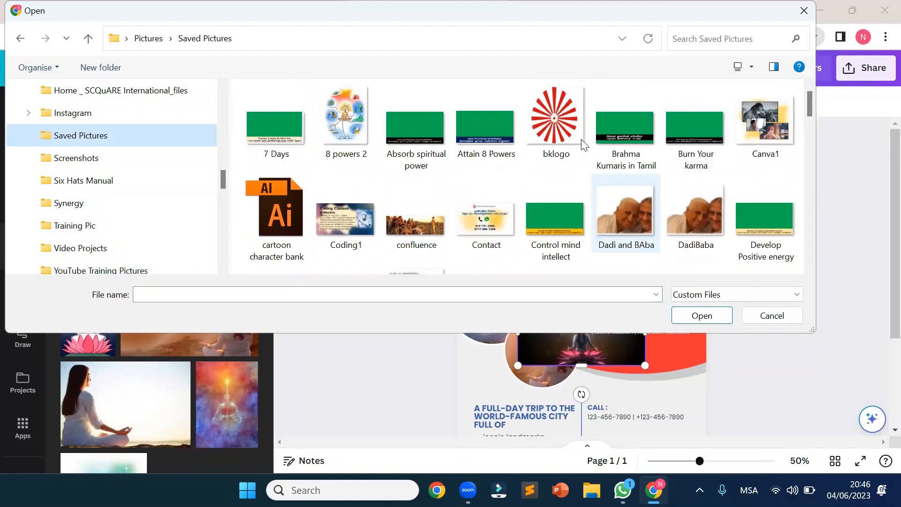
pyautogui.click(567, 132)
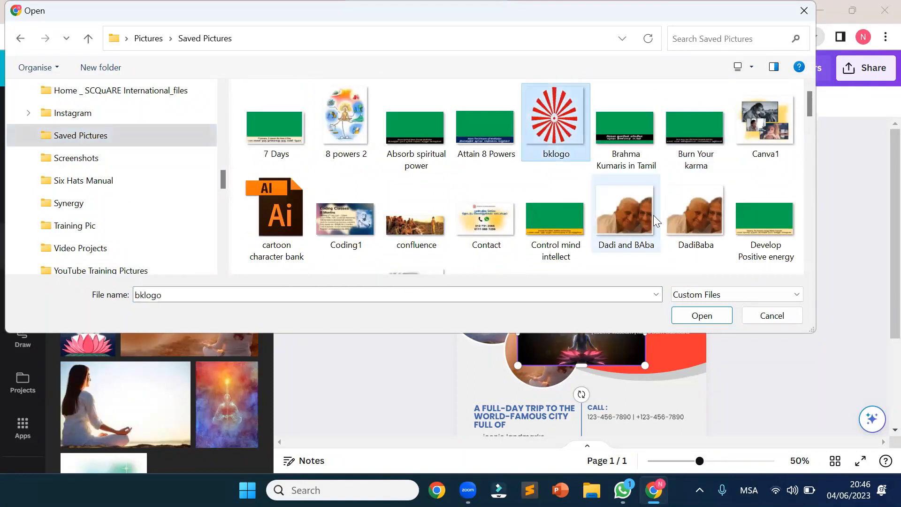
pyautogui.click(713, 312)
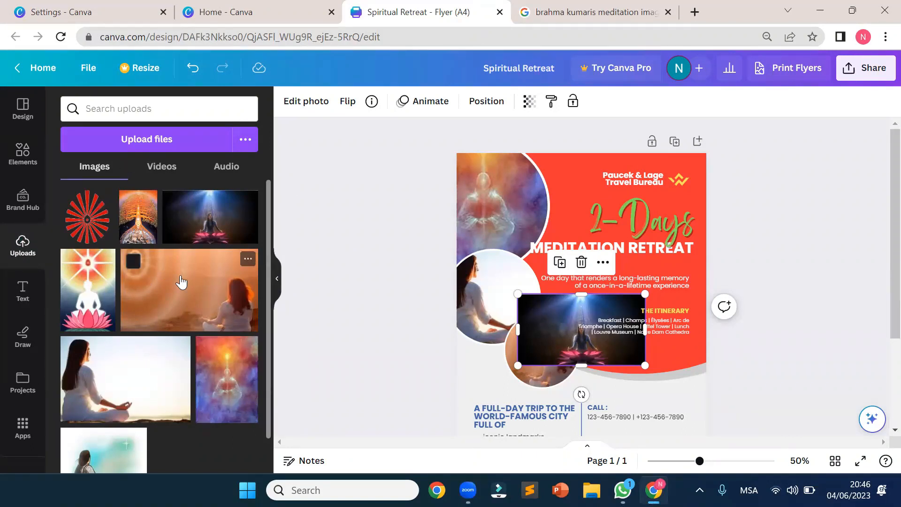
# Remove the dark blue picture of the meditating woman that covers part of the flyer's itinerary.
pyautogui.click(351, 225)
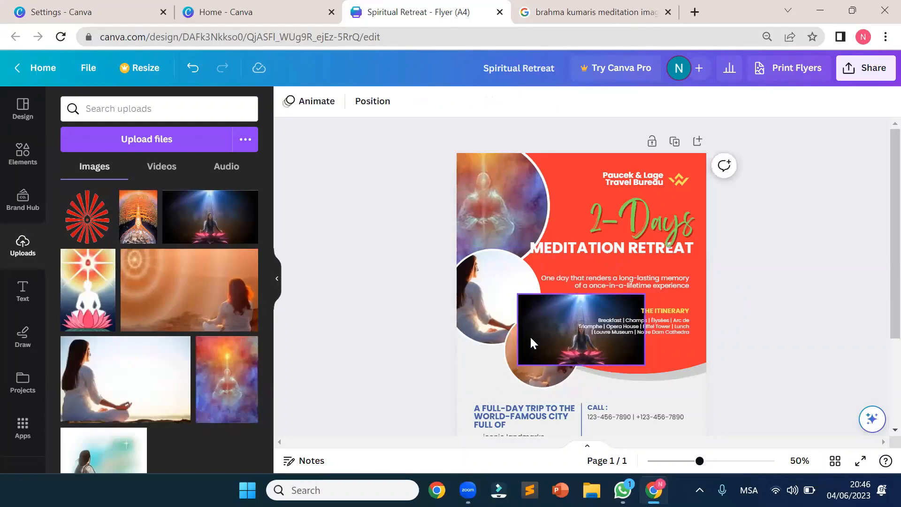
pyautogui.moveTo(541, 331); pyautogui.dragTo(540, 331)
pyautogui.hotkey('ctrl', 'z')
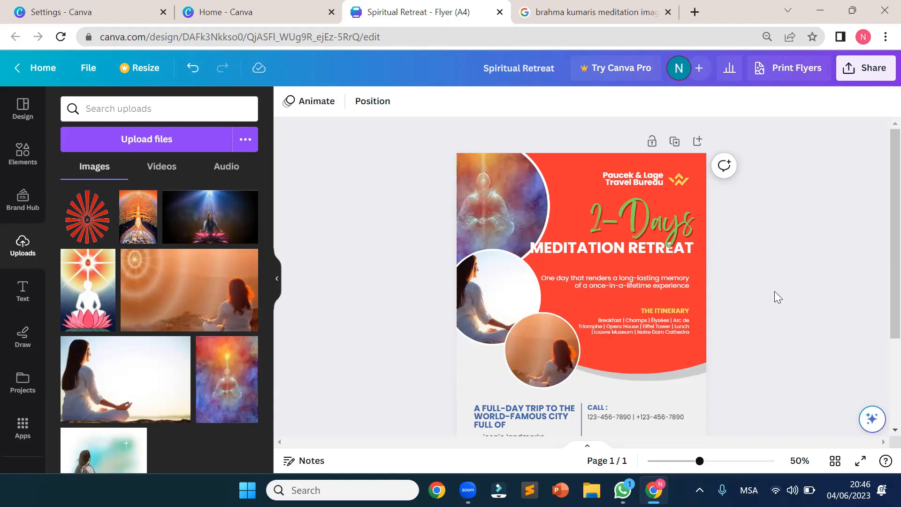
# Fill the large red curved shape behind the headline with blue from the document colors.
pyautogui.scroll(-2, 774, 291)
pyautogui.scroll(2, 774, 291)
pyautogui.scroll(-2, 796, 275)
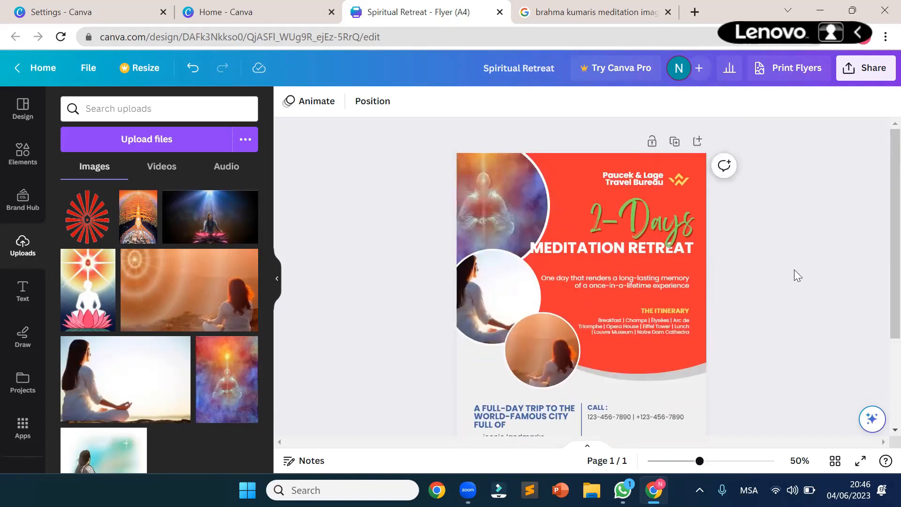
pyautogui.scroll(-2, 794, 270)
pyautogui.scroll(2, 721, 261)
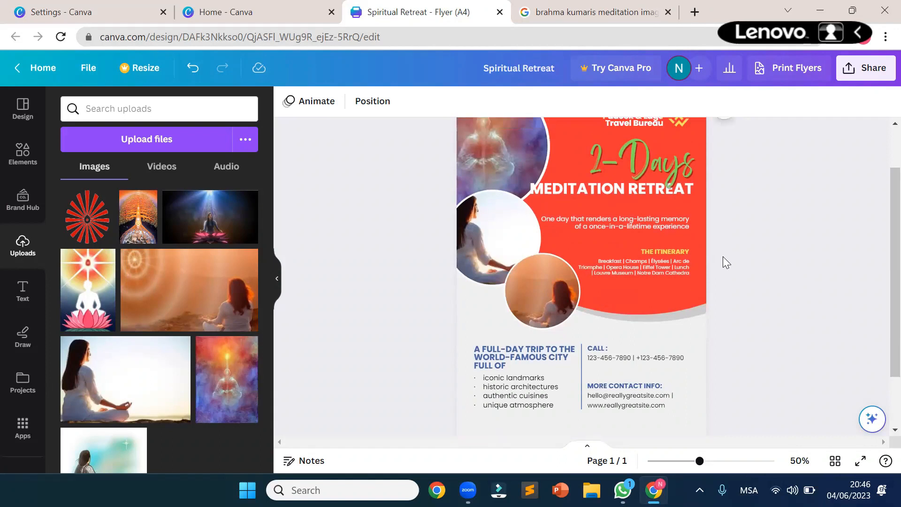
pyautogui.click(565, 169)
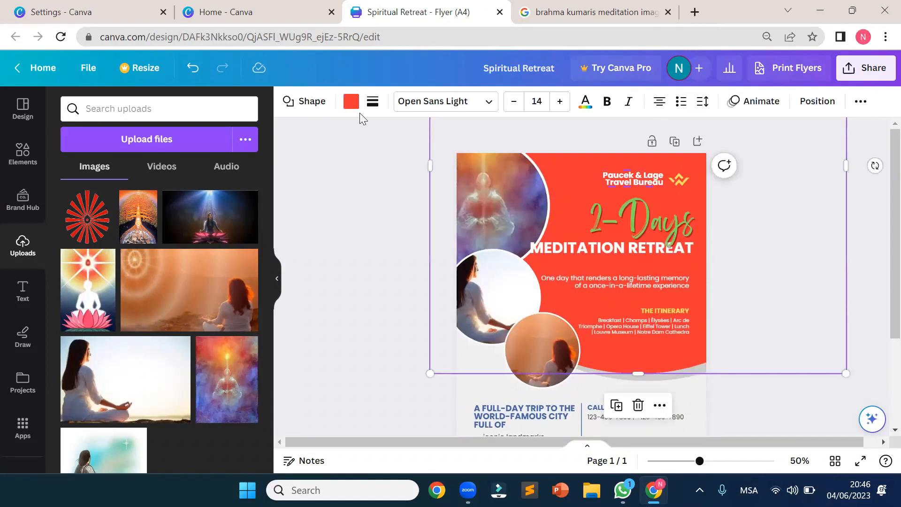
pyautogui.click(352, 103)
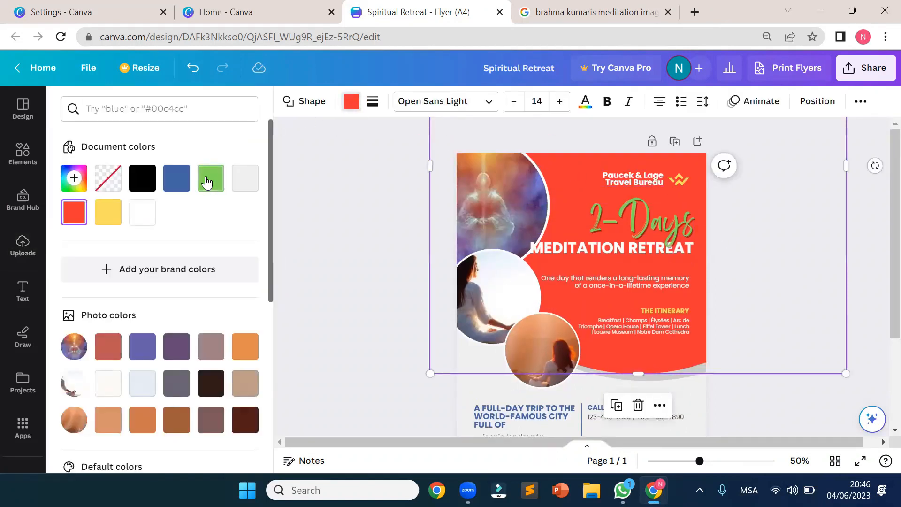
pyautogui.click(177, 179)
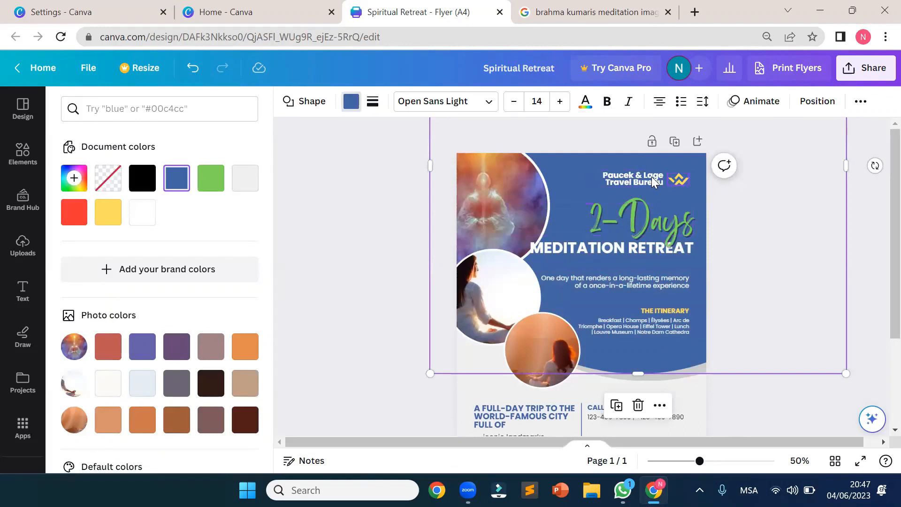
# Show the uploaded images beside the flyer at 70% zoom and deselect the blue curved shape.
pyautogui.scroll(2, 749, 220)
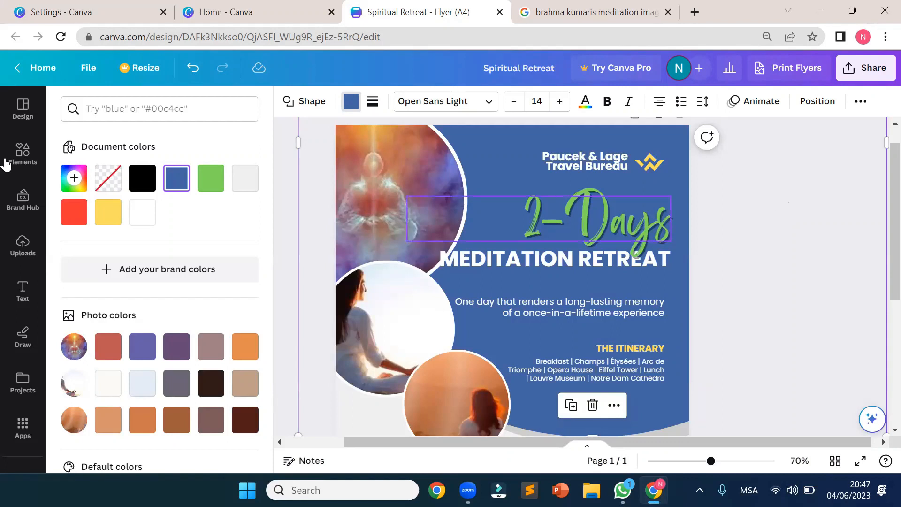
pyautogui.click(21, 246)
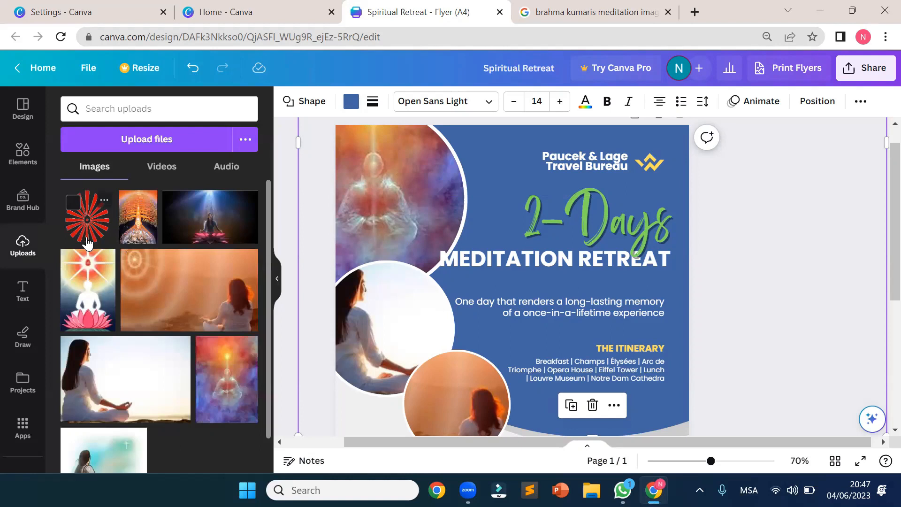
pyautogui.click(753, 211)
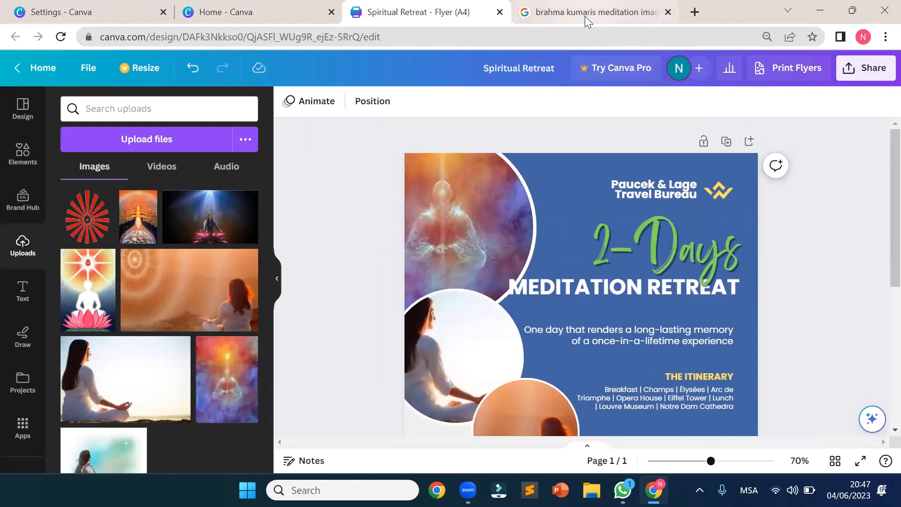
# Switch to Google Images and search for "brahma kumaris logo png".
pyautogui.click(584, 15)
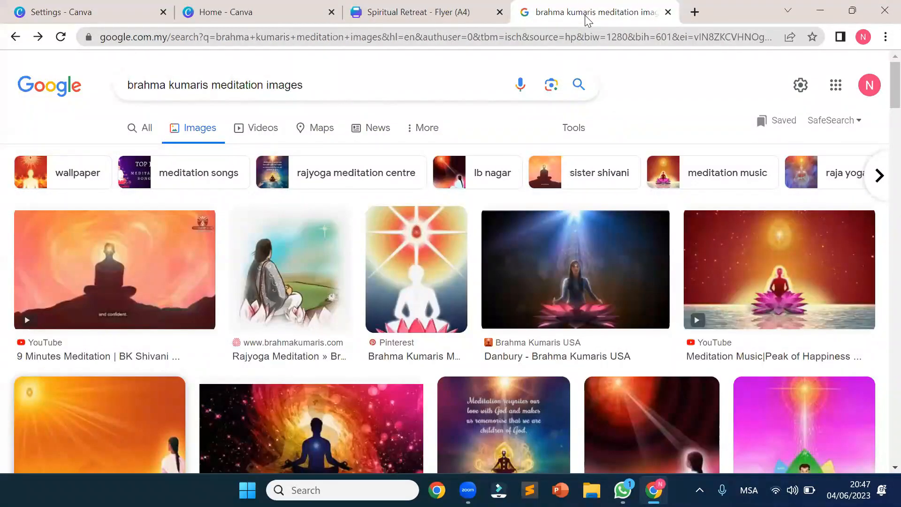
pyautogui.click(321, 83)
pyautogui.press('BackSpace')
pyautogui.press('BackSpace')
pyautogui.press('BackSpace')
pyautogui.press('BackSpace')
pyautogui.press('BackSpace')
pyautogui.press('BackSpace')
pyautogui.press('BackSpace')
pyautogui.press('BackSpace')
pyautogui.press('BackSpace')
pyautogui.press('BackSpace')
pyautogui.press('BackSpace')
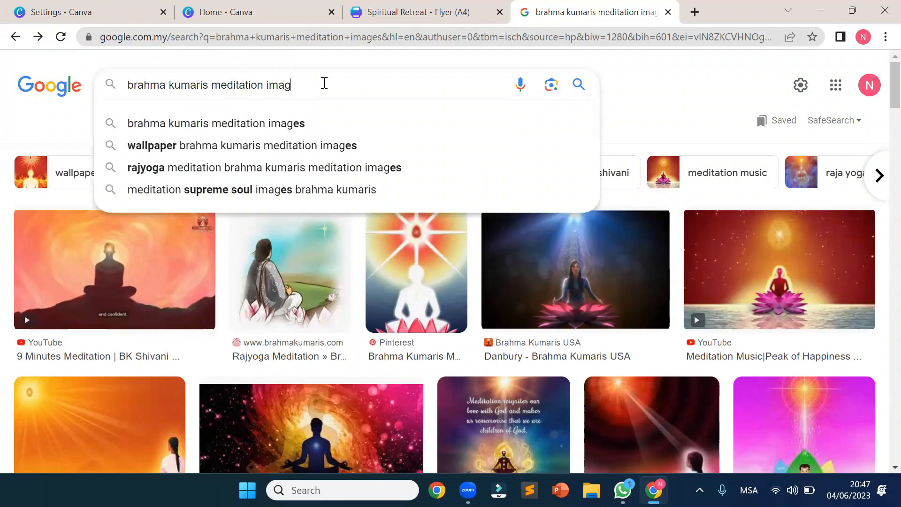
pyautogui.press('BackSpace')
pyautogui.press('BackSpace')
pyautogui.press('BackSpace')
pyautogui.press('BackSpace')
pyautogui.press('BackSpace')
pyautogui.press('BackSpace')
pyautogui.press('BackSpace')
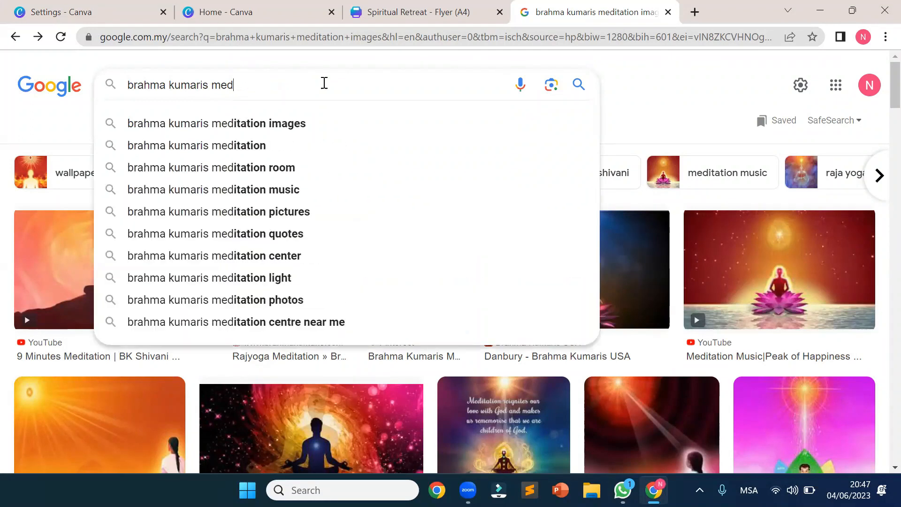
pyautogui.write('logo')
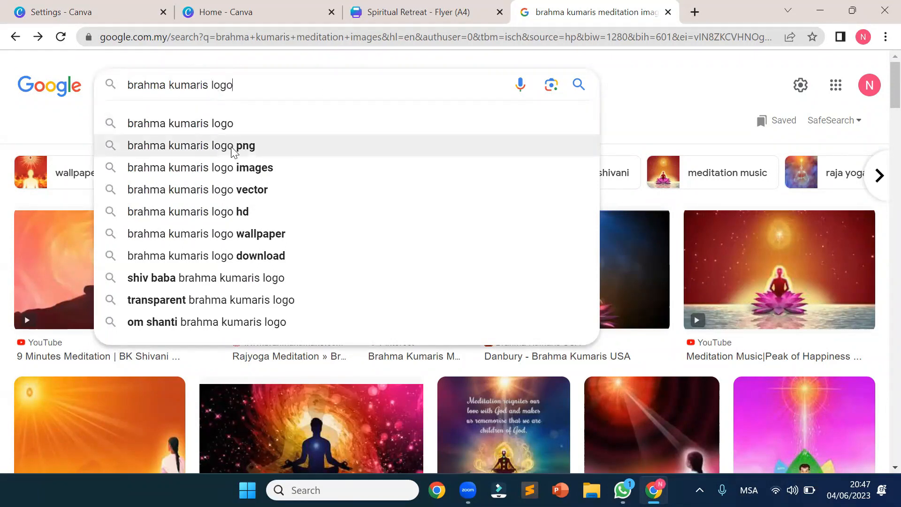
pyautogui.click(247, 149)
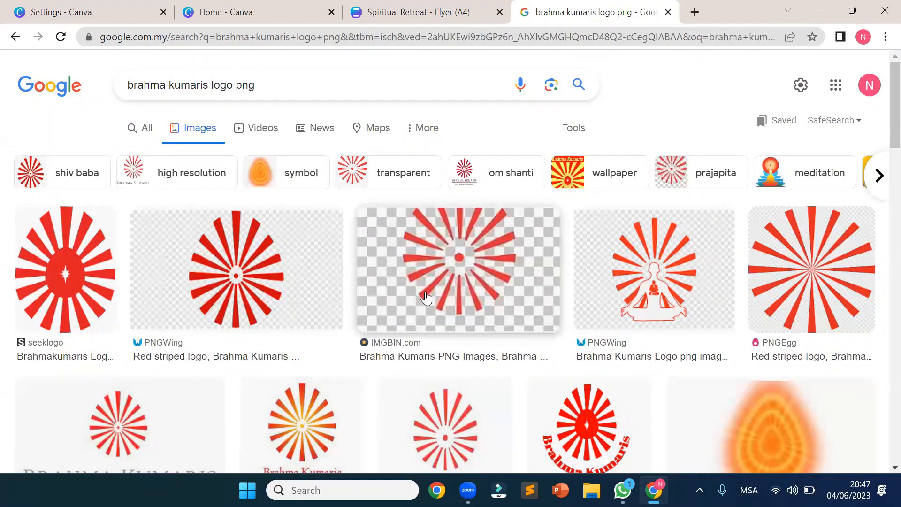
# Look through the logo results and copy the red striped Brahma Kumaris logo image from PNGWing.
pyautogui.click(258, 291)
pyautogui.scroll(-3, 259, 291)
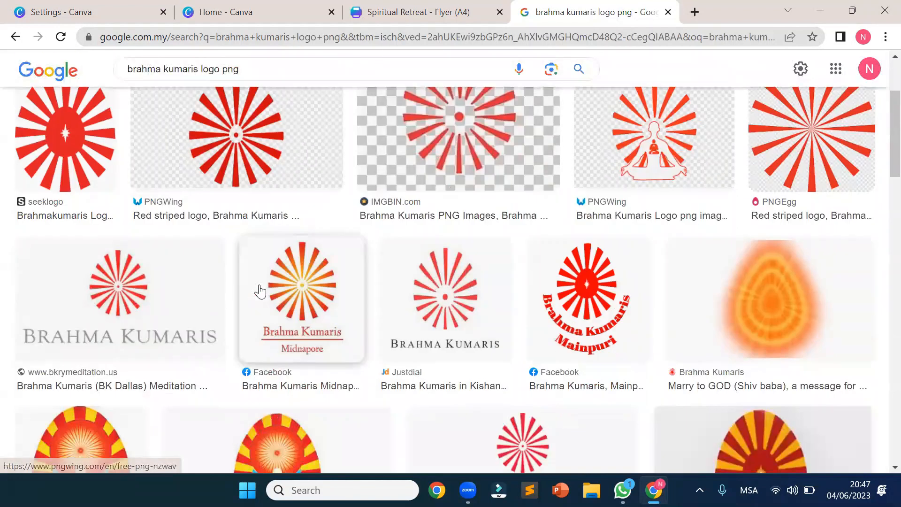
pyautogui.scroll(3, 660, 219)
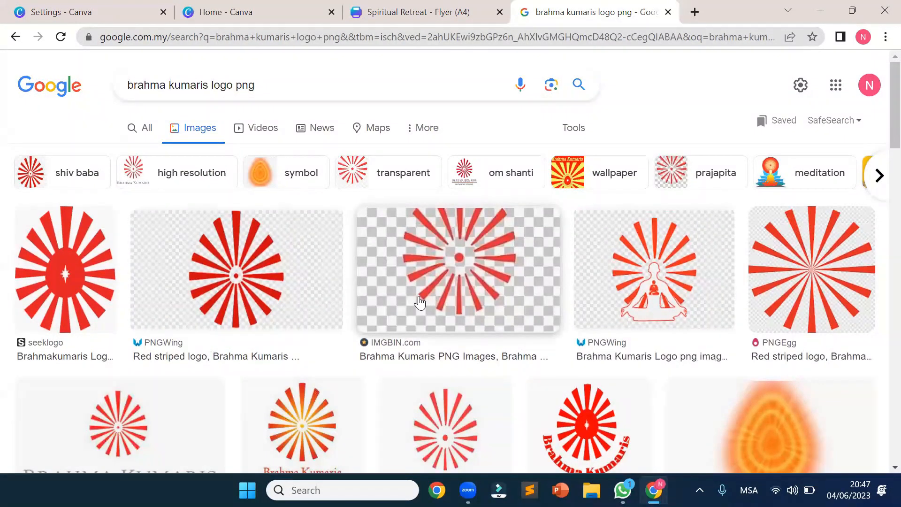
pyautogui.scroll(-9, 488, 293)
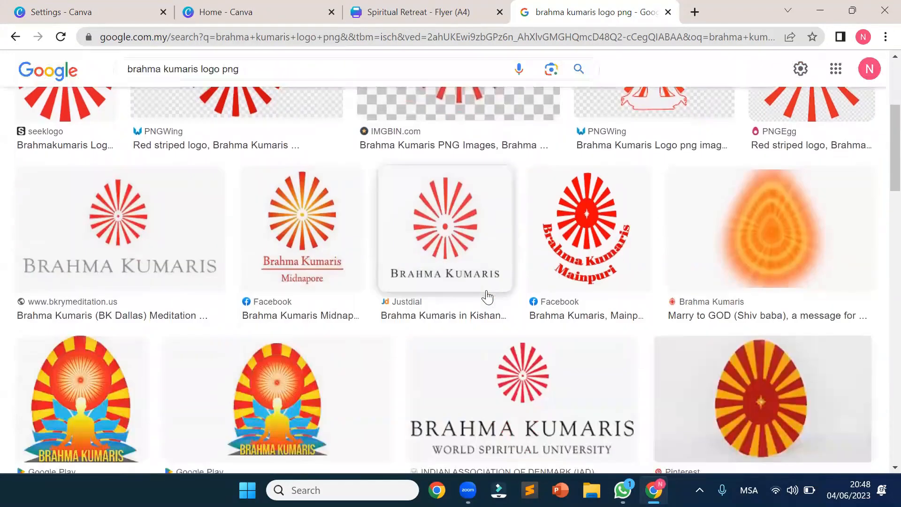
pyautogui.scroll(-4, 491, 288)
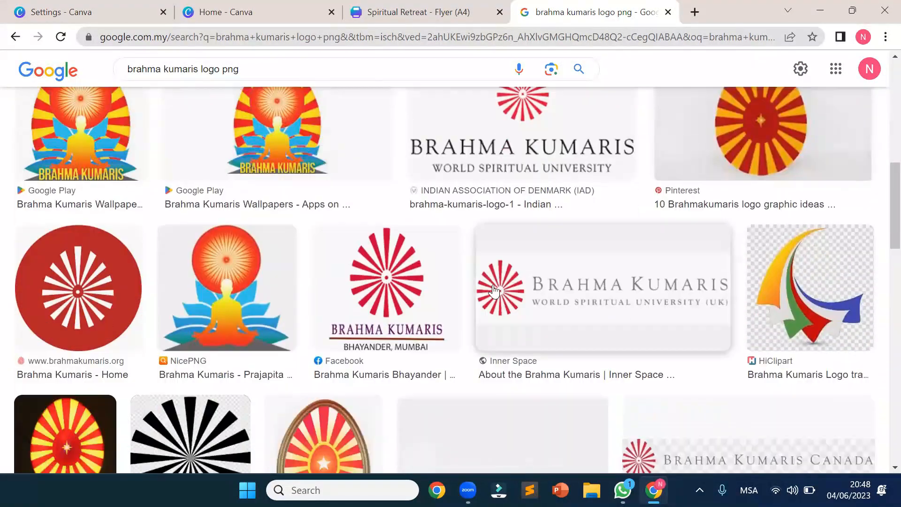
pyautogui.scroll(5, 544, 265)
pyautogui.scroll(5, 542, 260)
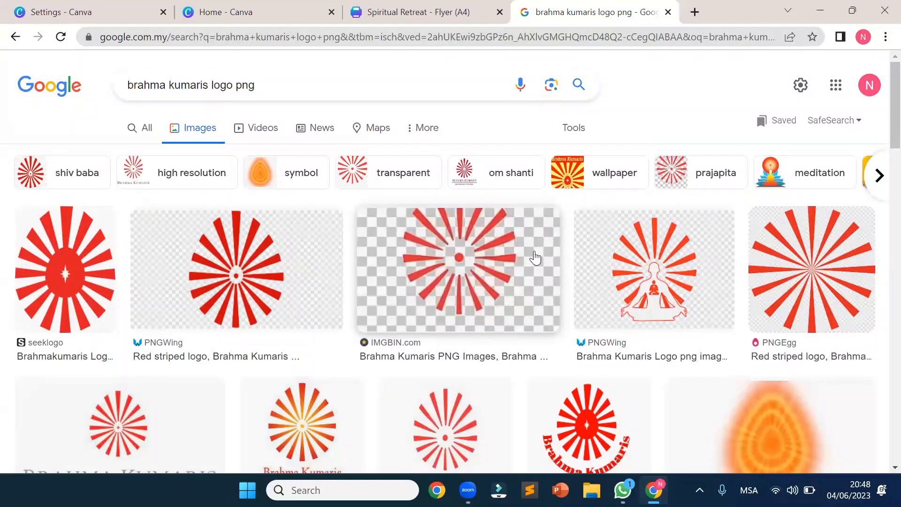
pyautogui.rightClick(221, 296)
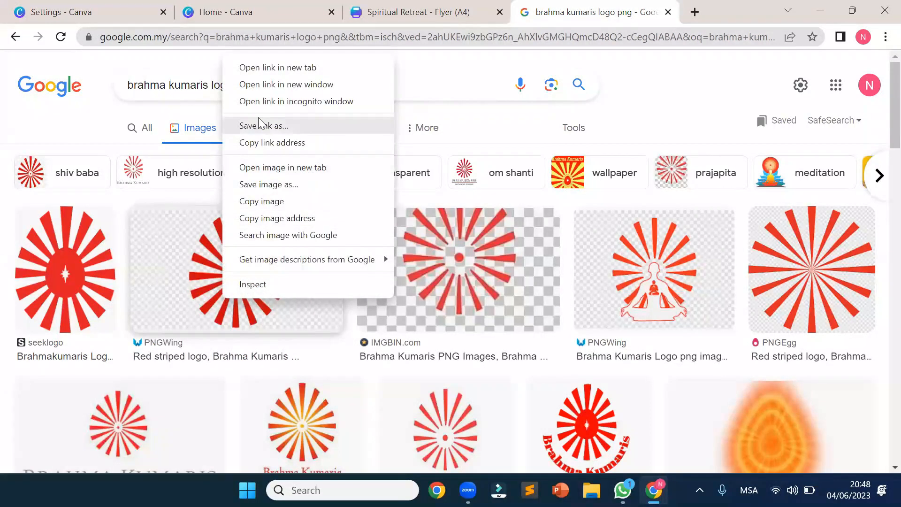
pyautogui.click(265, 201)
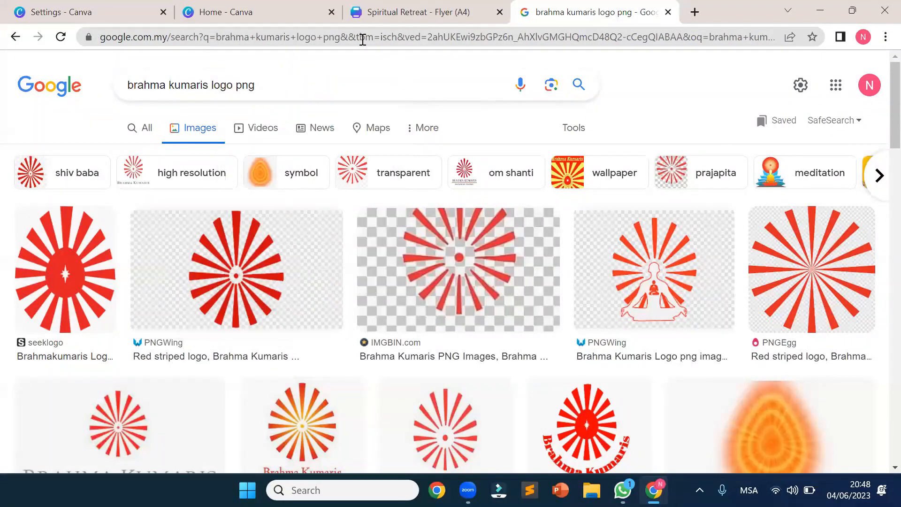
# Switch back to the Canva flyer, try pasting the copied red striped logo onto it, and delete the pasted image.
pyautogui.click(375, 14)
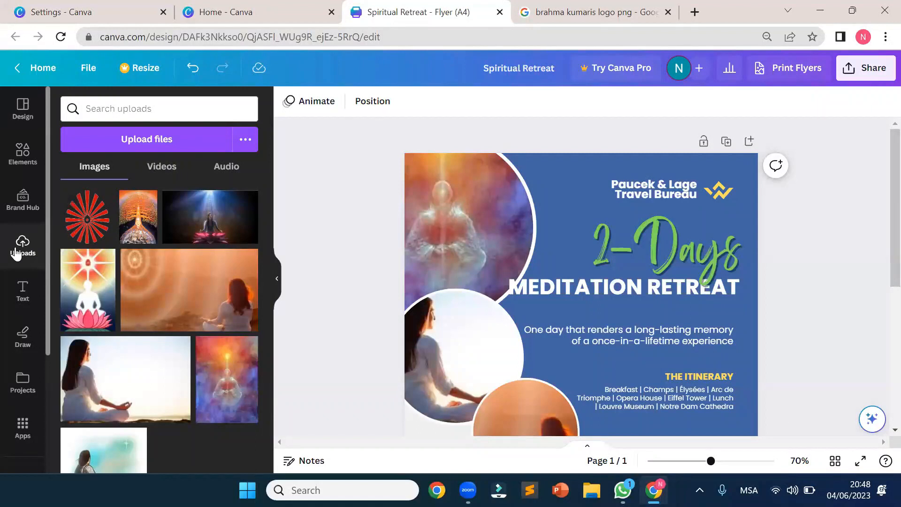
pyautogui.rightClick(369, 191)
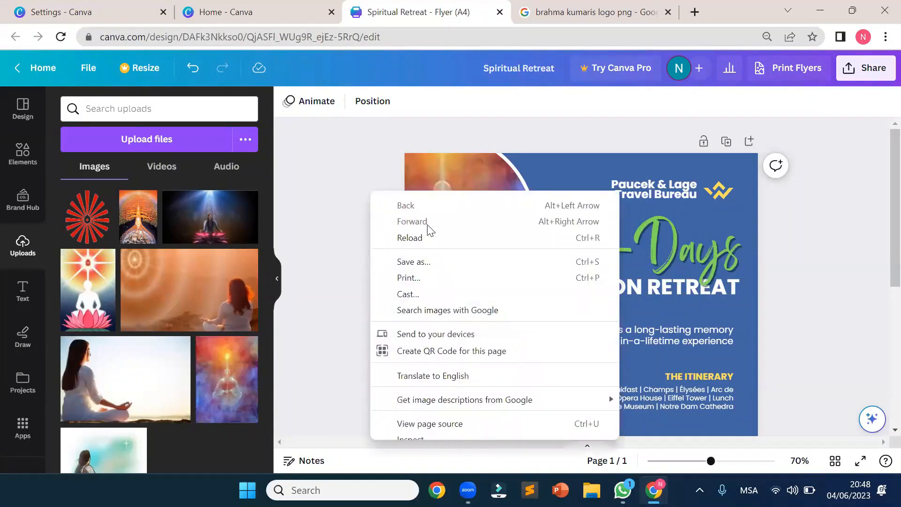
pyautogui.rightClick(475, 189)
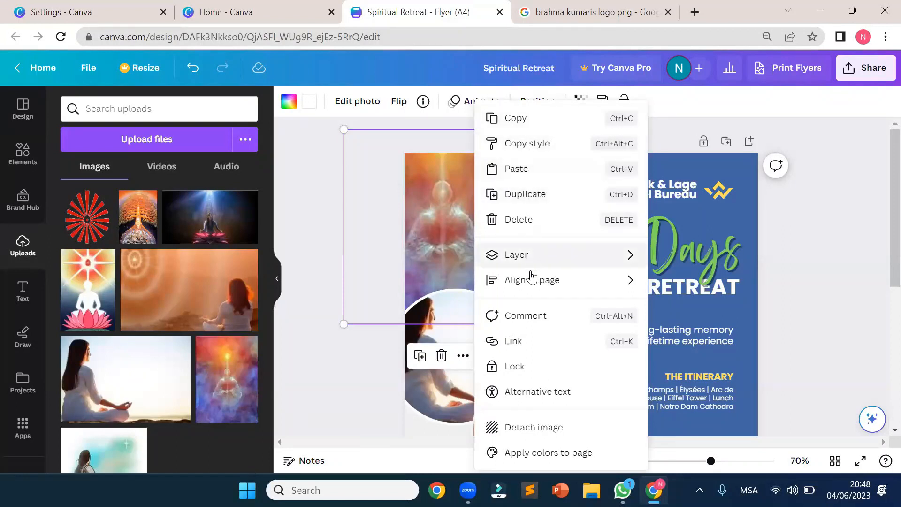
pyautogui.click(514, 168)
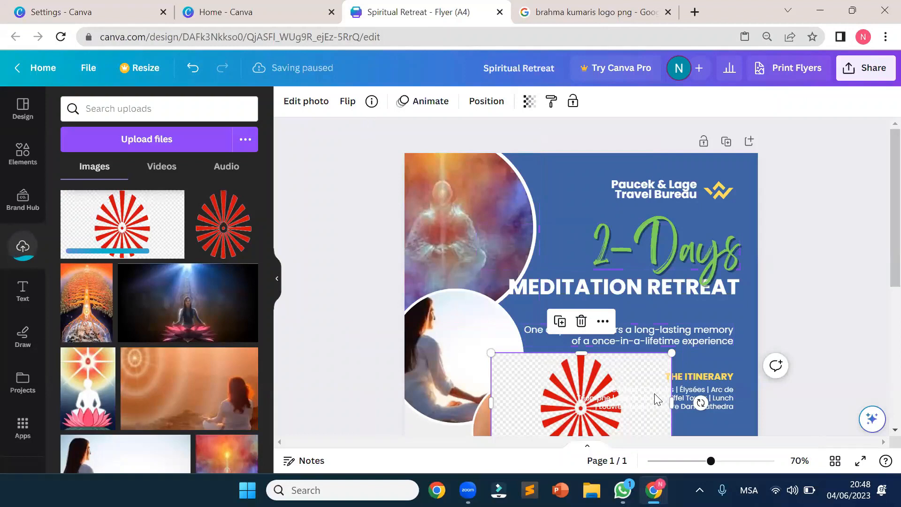
pyautogui.press('Delete')
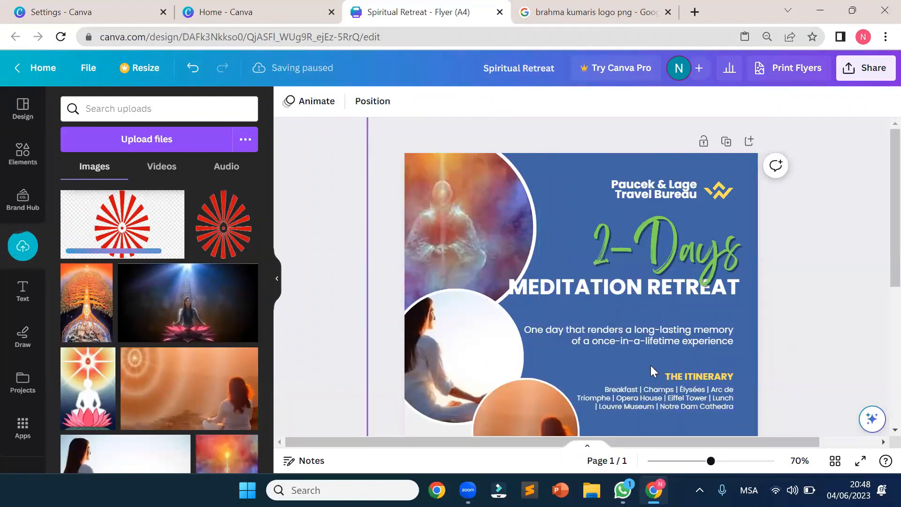
# Return to the Google Images logo results and examine them for another Brahma Kumaris logo suitable for the flyer.
pyautogui.click(577, 13)
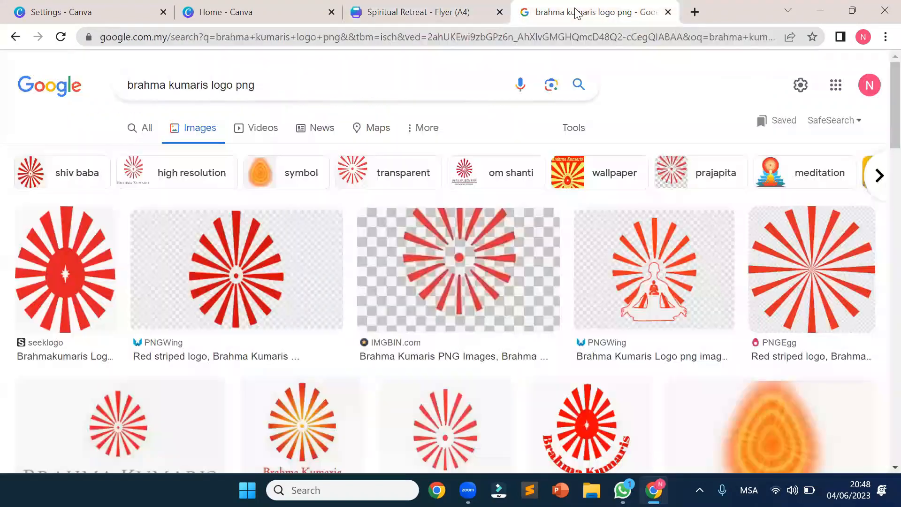
pyautogui.scroll(-6, 645, 274)
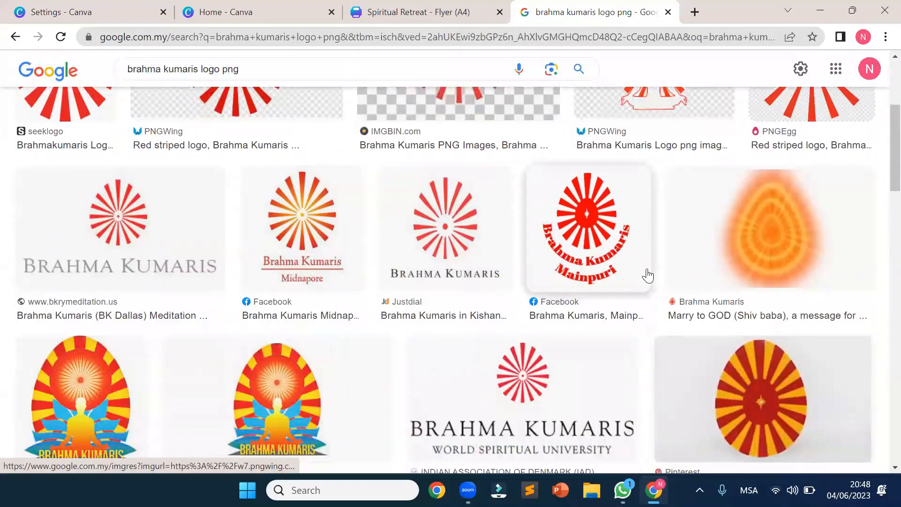
pyautogui.scroll(-3, 646, 274)
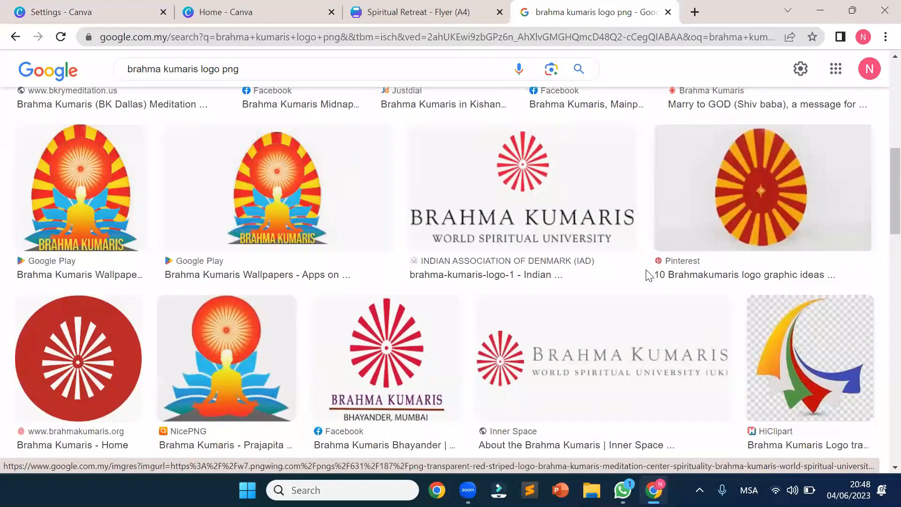
pyautogui.scroll(-4, 646, 275)
pyautogui.scroll(-4, 646, 274)
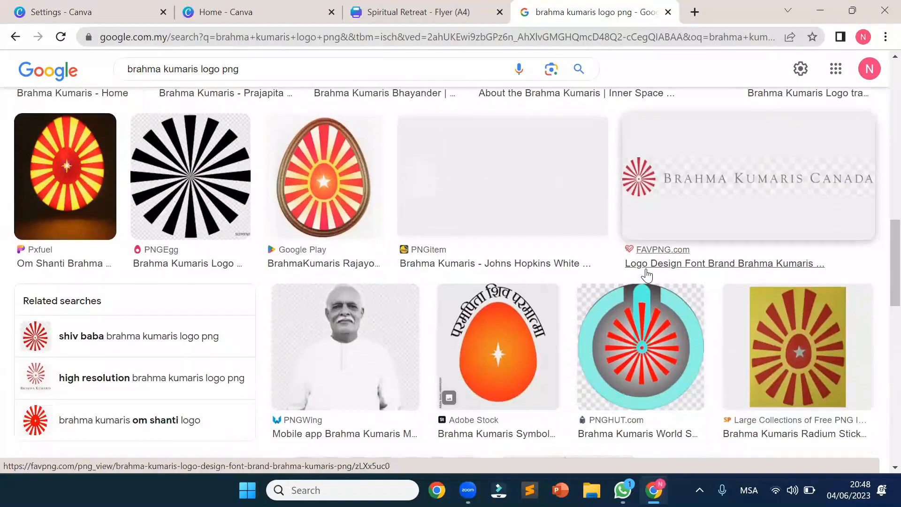
pyautogui.scroll(6, 648, 273)
pyautogui.scroll(10, 647, 272)
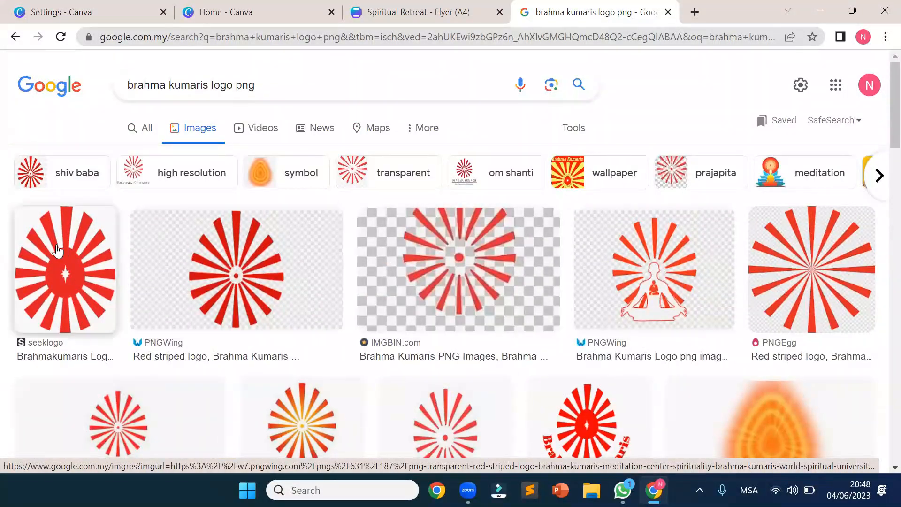
pyautogui.rightClick(538, 255)
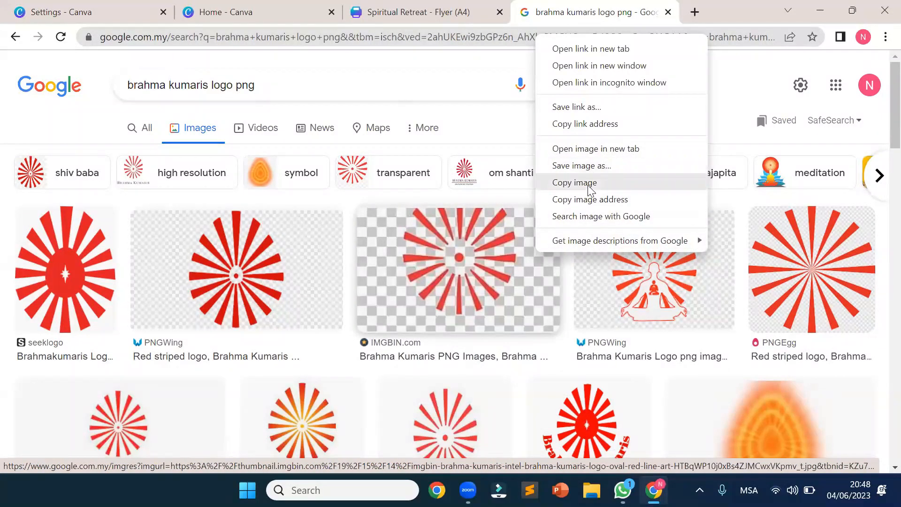
pyautogui.click(612, 126)
pyautogui.scroll(-5, 760, 317)
pyautogui.scroll(-6, 760, 318)
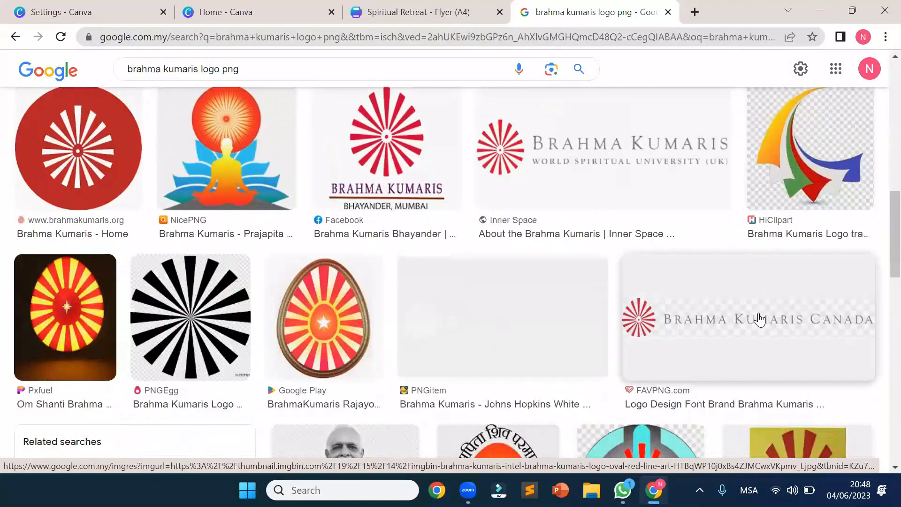
pyautogui.scroll(-5, 760, 318)
pyautogui.scroll(3, 761, 312)
pyautogui.scroll(10, 761, 312)
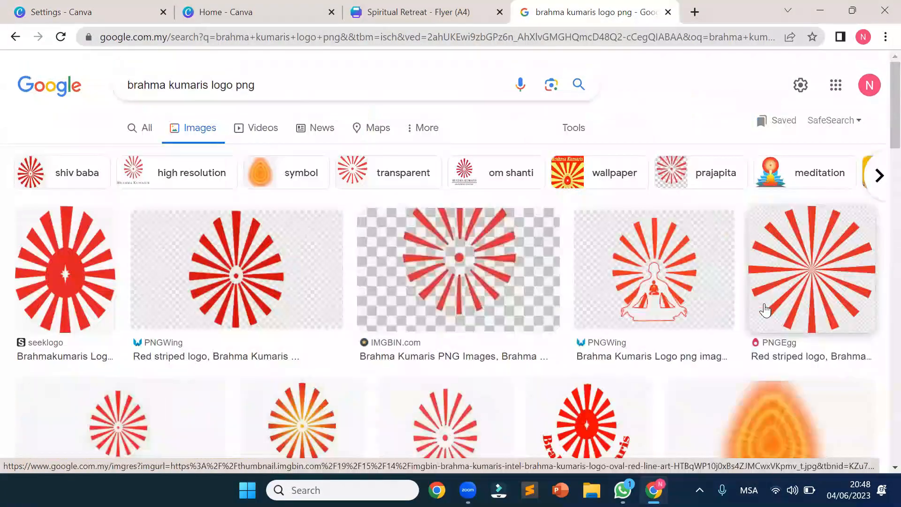
pyautogui.scroll(-10, 765, 310)
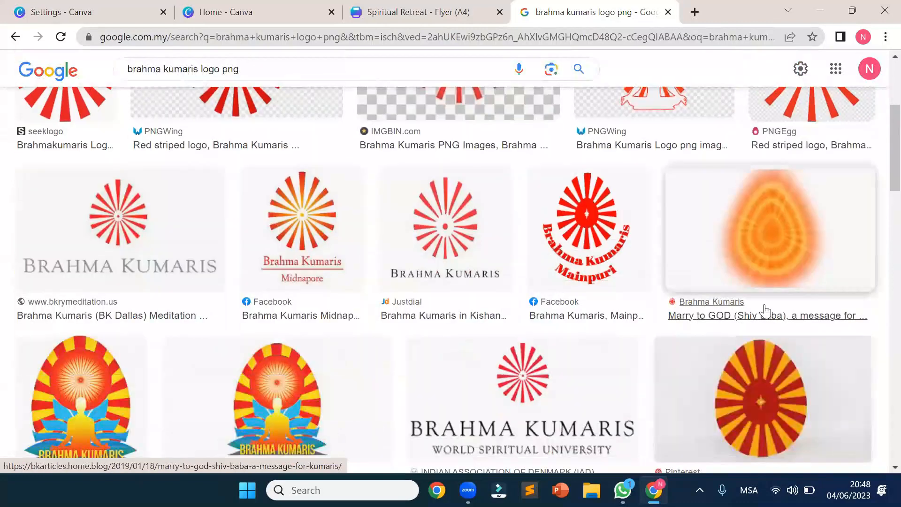
# Search Google Images for "brahma kumaris logo png clear background".
pyautogui.scroll(1, 765, 310)
pyautogui.scroll(-10, 765, 311)
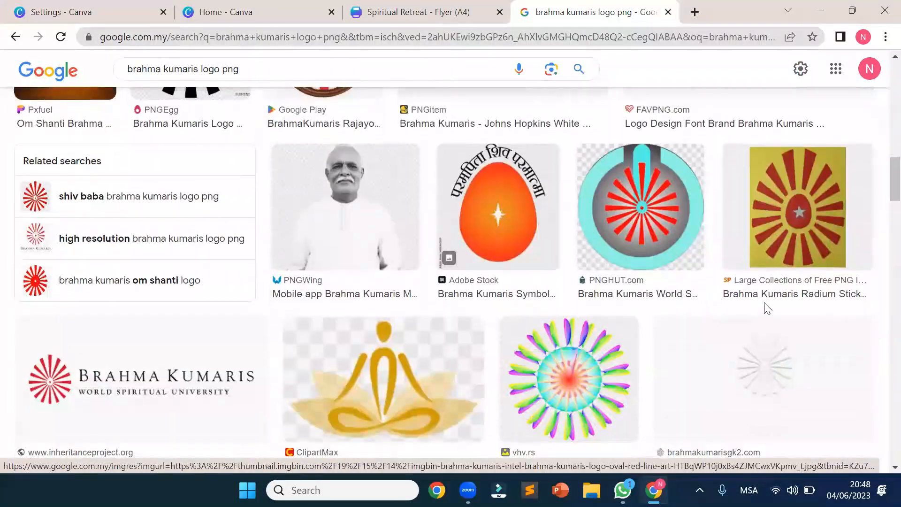
pyautogui.scroll(6, 764, 305)
pyautogui.click(255, 70)
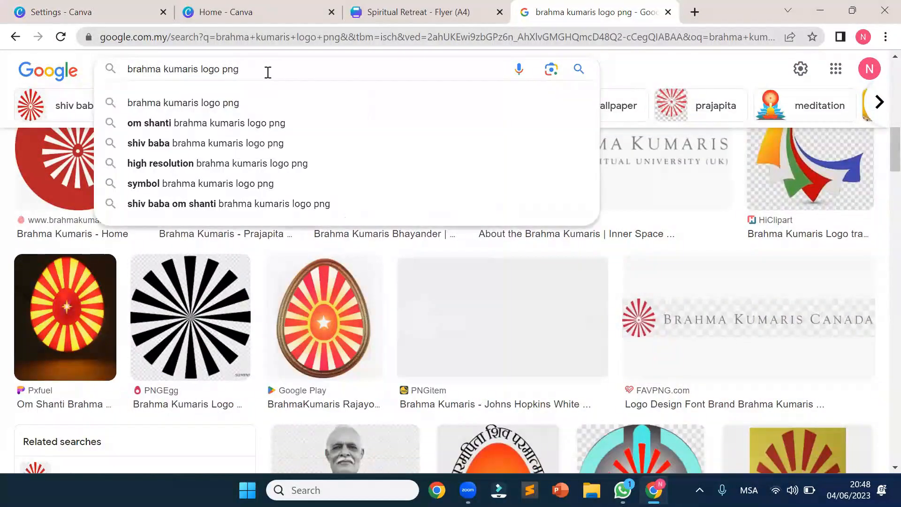
pyautogui.write('clear')
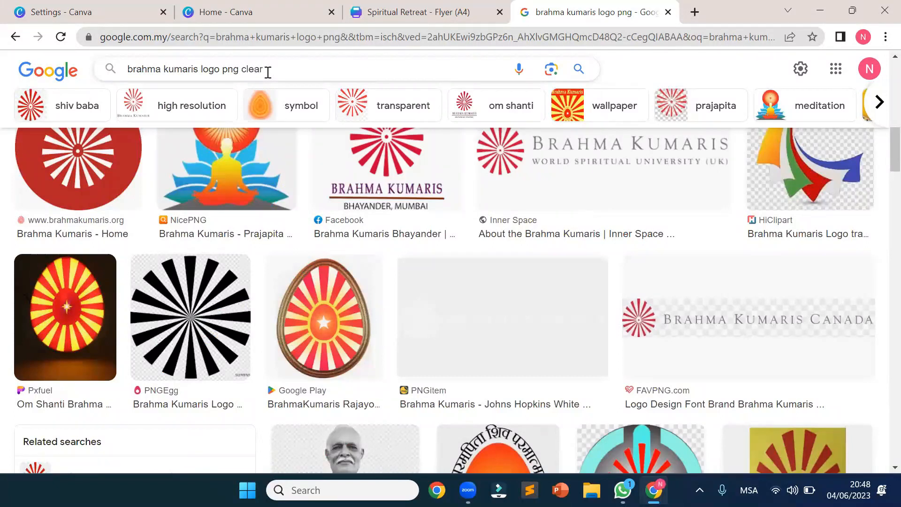
pyautogui.write(' packground')
pyautogui.press('Return')
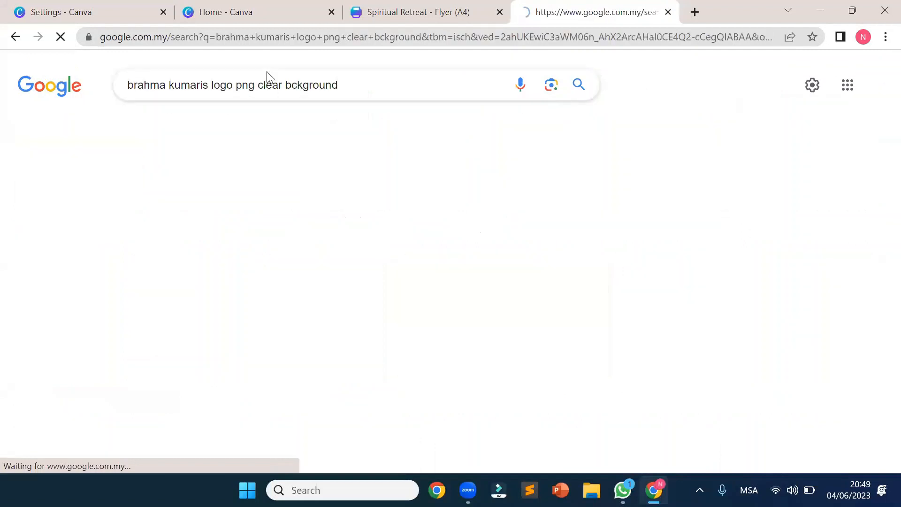
# Look through the Brahma Kumaris logo results and narrow them with the "shanti" filter.
pyautogui.scroll(-10, 494, 313)
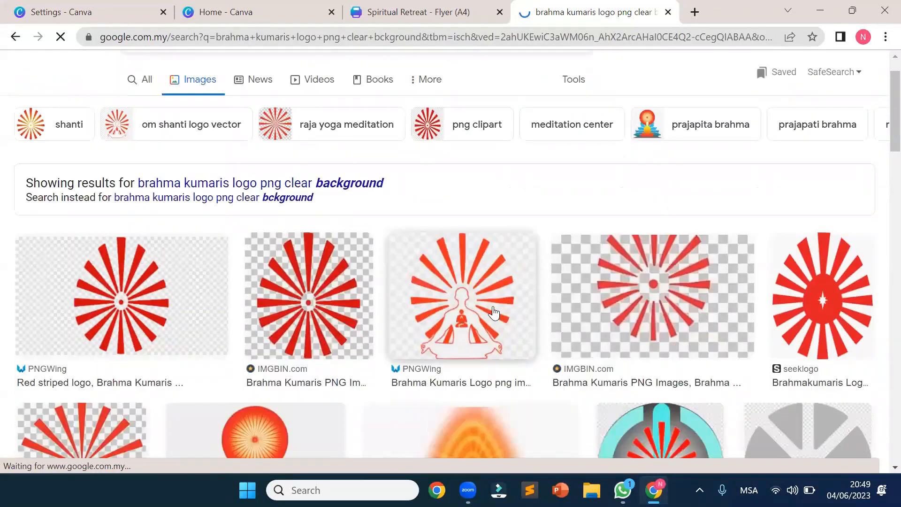
pyautogui.scroll(-10, 493, 313)
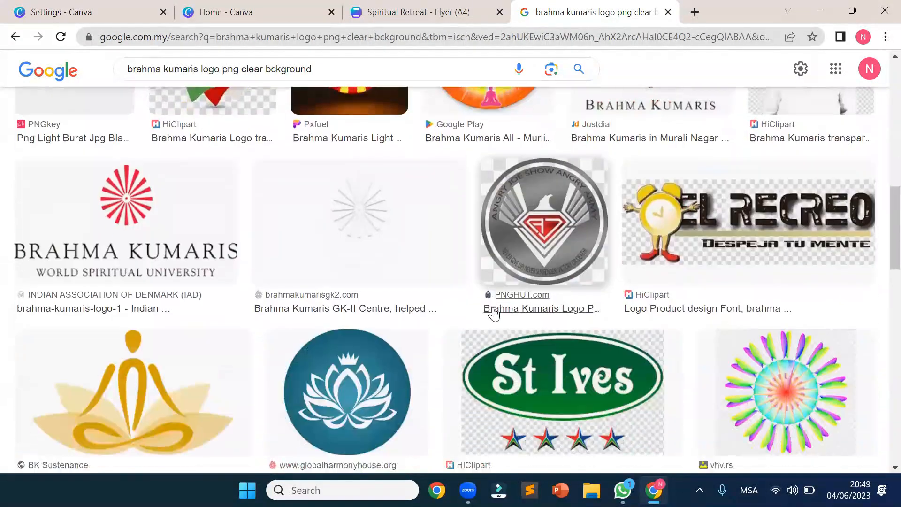
pyautogui.scroll(-10, 492, 307)
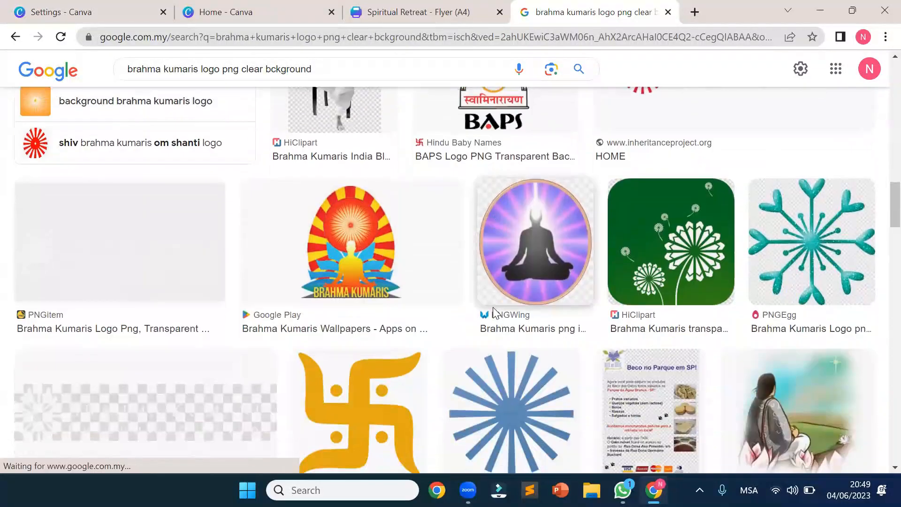
pyautogui.scroll(6, 491, 269)
pyautogui.scroll(15, 491, 270)
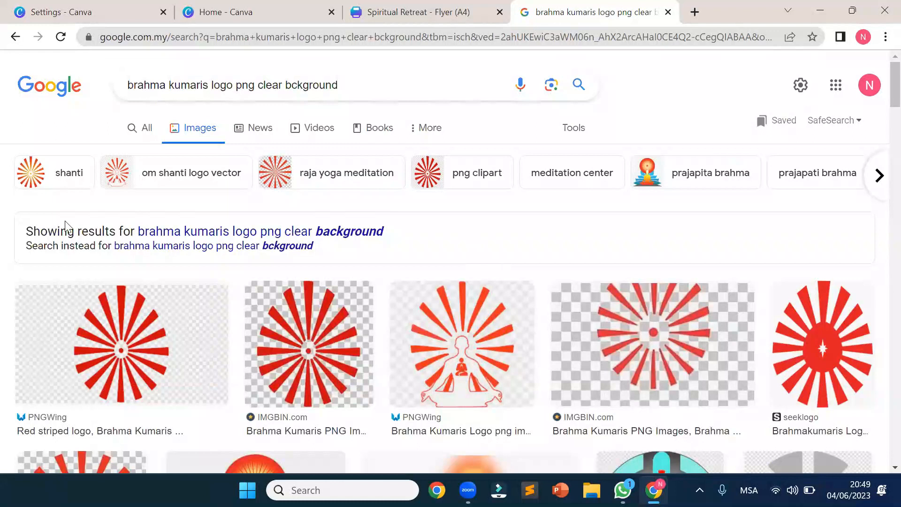
pyautogui.click(55, 168)
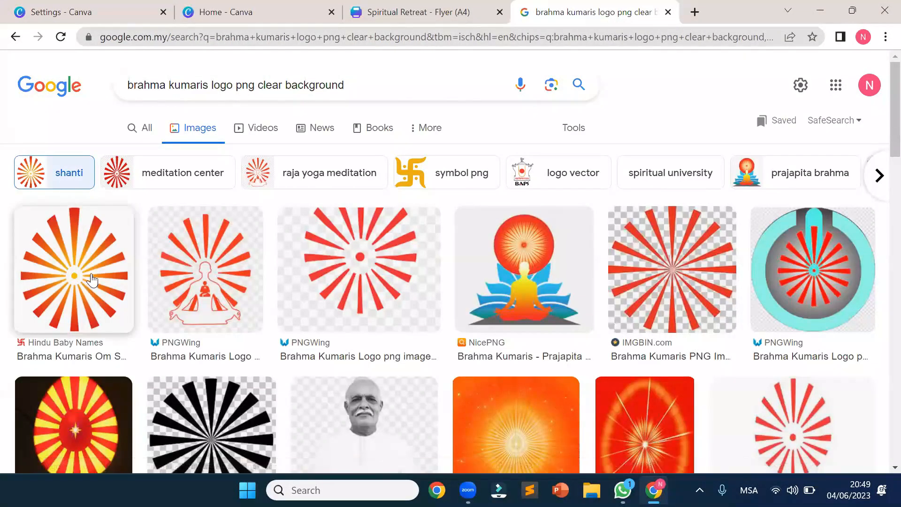
pyautogui.moveTo(92, 279); pyautogui.dragTo(160, 254)
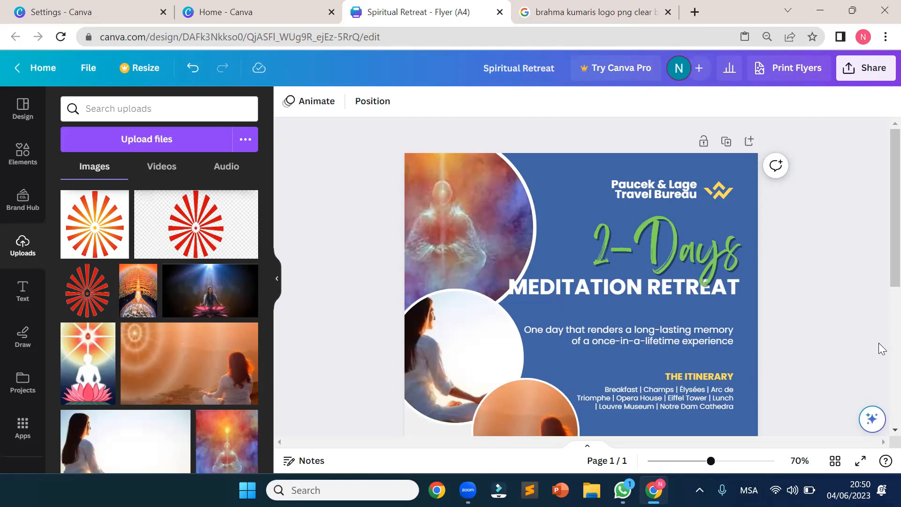
# Place the uploaded red sunburst logo without background on the flyer and shrink it beside the travel bureau name.
pyautogui.scroll(-4, 847, 297)
pyautogui.scroll(4, 847, 297)
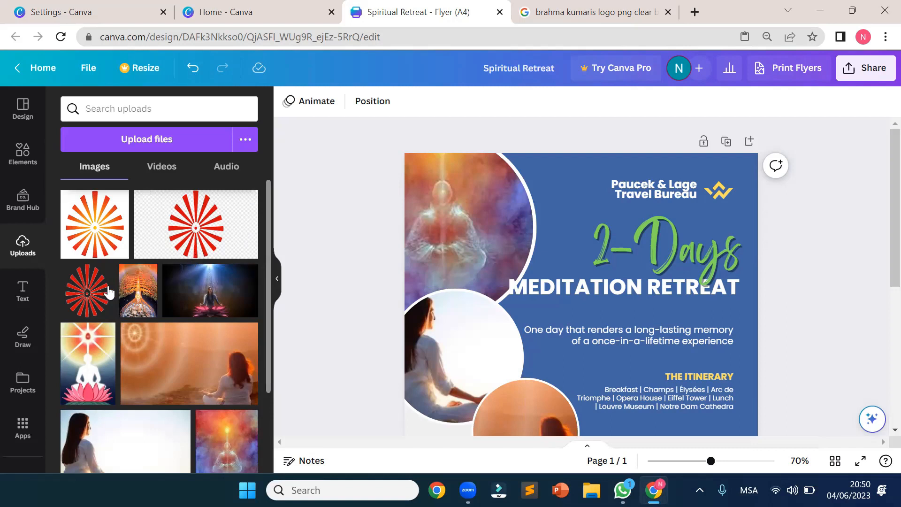
pyautogui.moveTo(90, 292); pyautogui.dragTo(552, 137)
pyautogui.moveTo(94, 298); pyautogui.dragTo(596, 232)
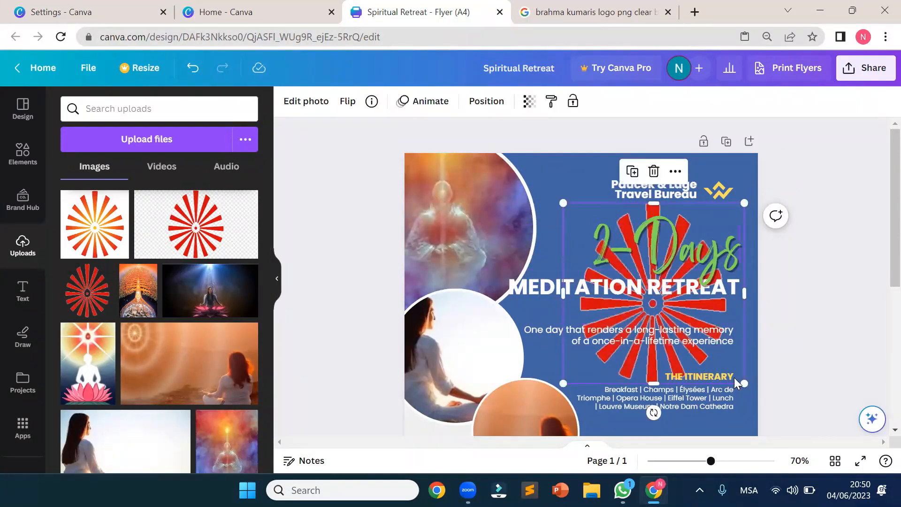
pyautogui.moveTo(744, 383); pyautogui.dragTo(580, 194)
# Delete the yellow travel bureau logo and move the red sunburst logo into its place.
pyautogui.click(718, 194)
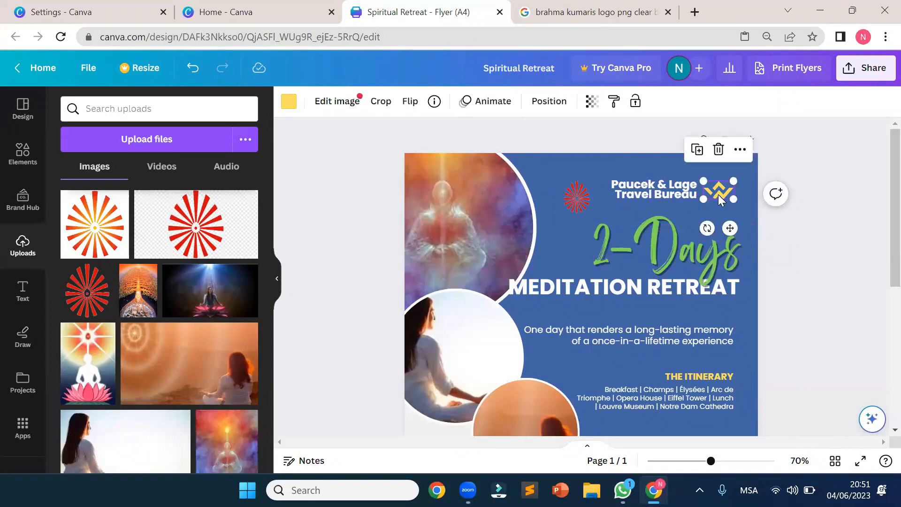
pyautogui.press('Delete')
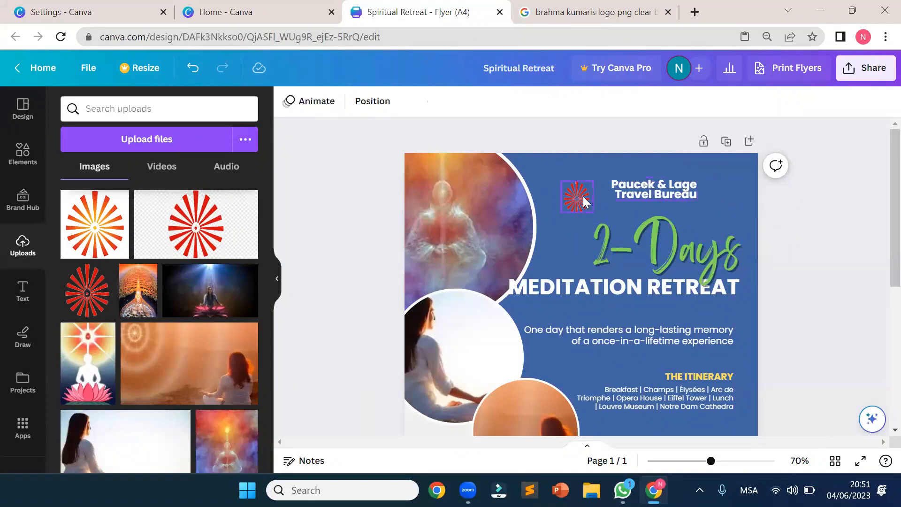
pyautogui.moveTo(580, 196); pyautogui.dragTo(717, 188)
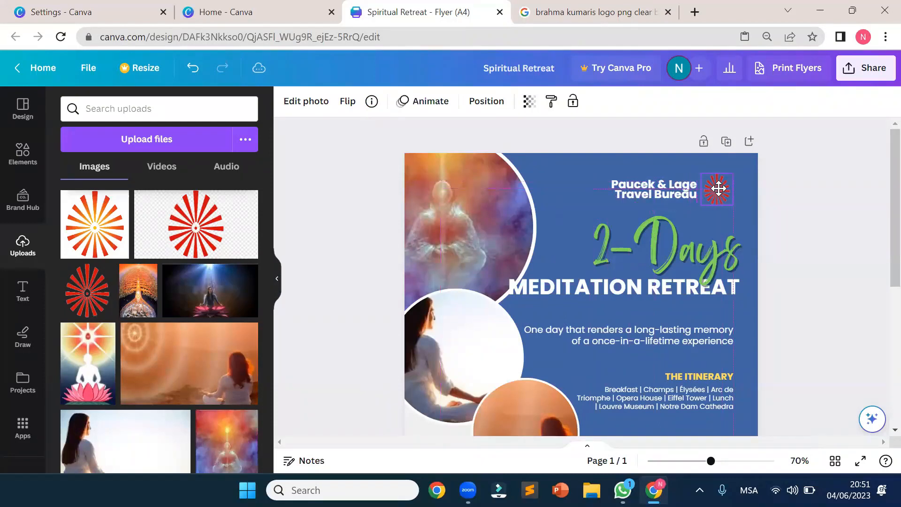
pyautogui.click(786, 226)
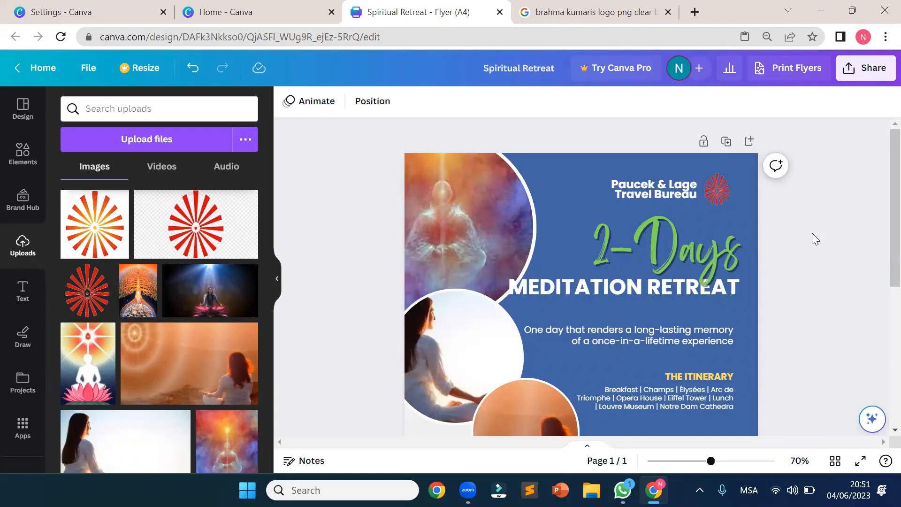
# Delete the "Paucek & Lage Travel Bureau" text and the red sunburst logo from the flyer header.
pyautogui.scroll(-2, 787, 232)
pyautogui.scroll(2, 786, 232)
pyautogui.scroll(-3, 804, 263)
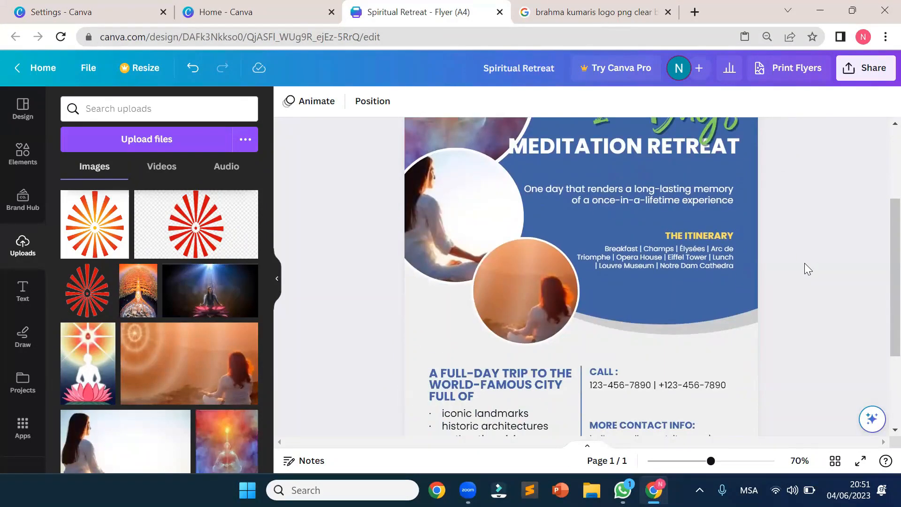
pyautogui.scroll(-2, 804, 263)
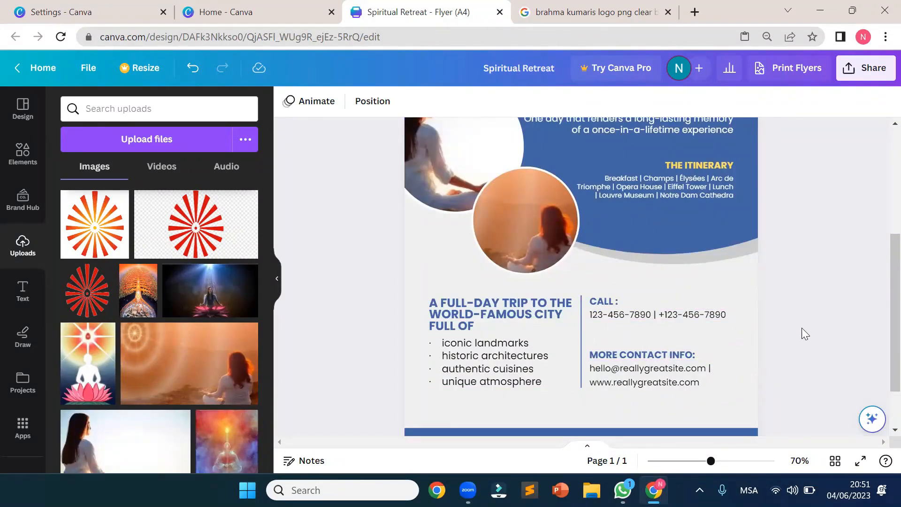
pyautogui.scroll(5, 802, 324)
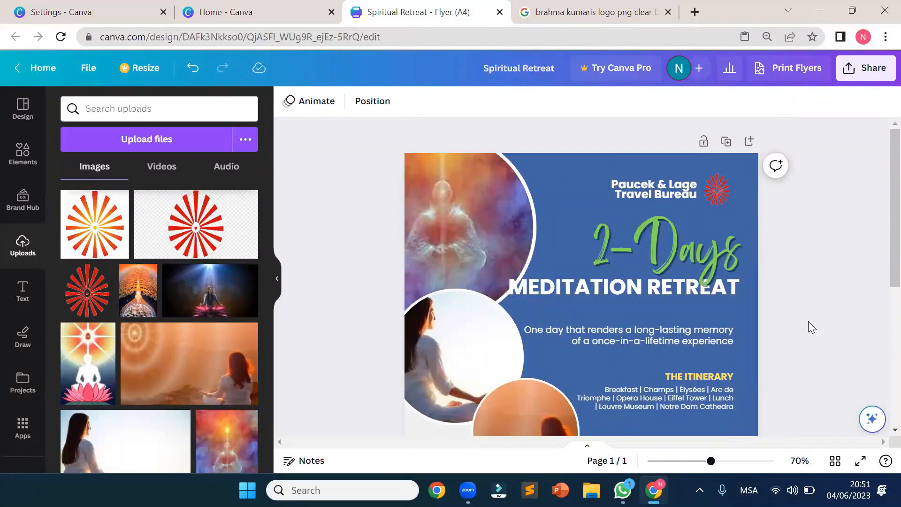
pyautogui.click(669, 188)
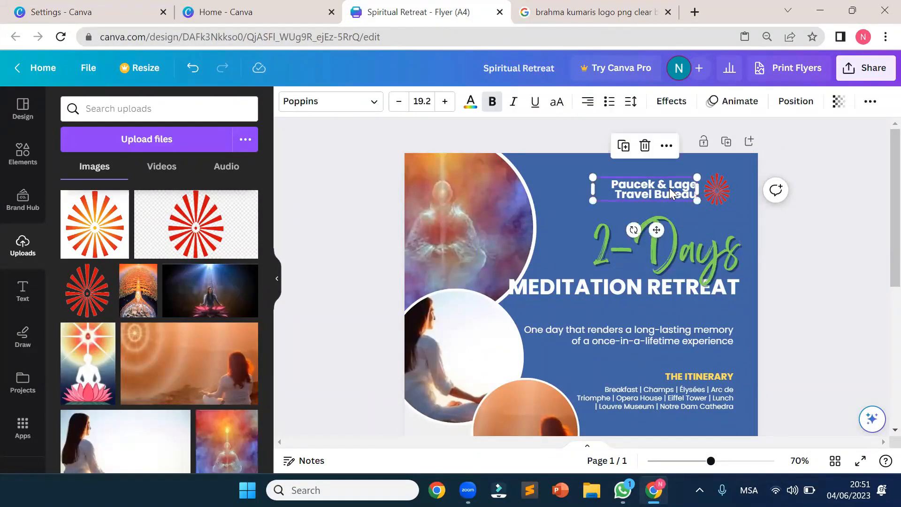
pyautogui.press('Delete')
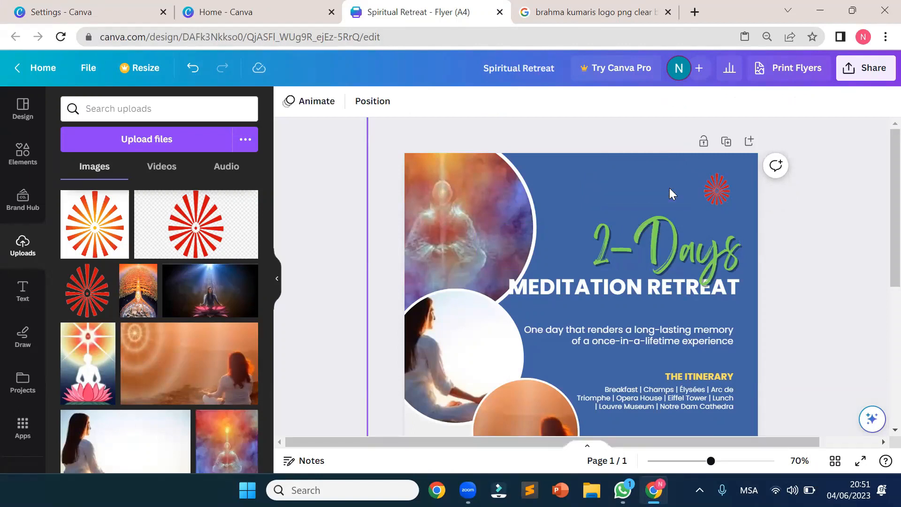
pyautogui.click(716, 189)
pyautogui.press('Delete')
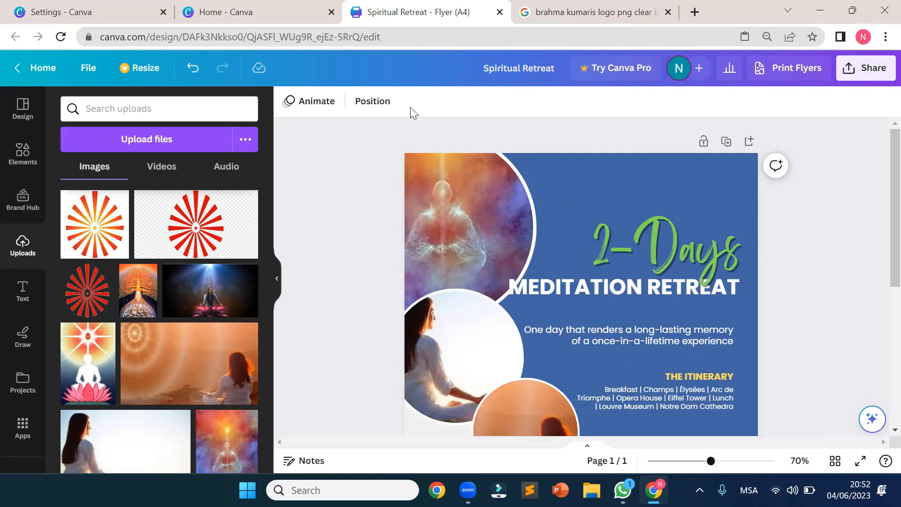
# Browse the available element categories and examine the full collection of lines and shapes.
pyautogui.click(24, 152)
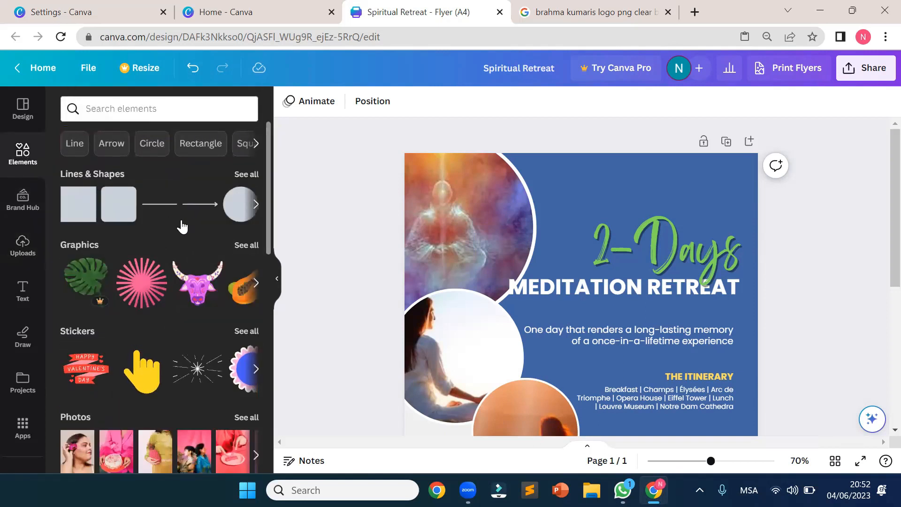
pyautogui.scroll(-3, 223, 356)
pyautogui.scroll(-8, 223, 355)
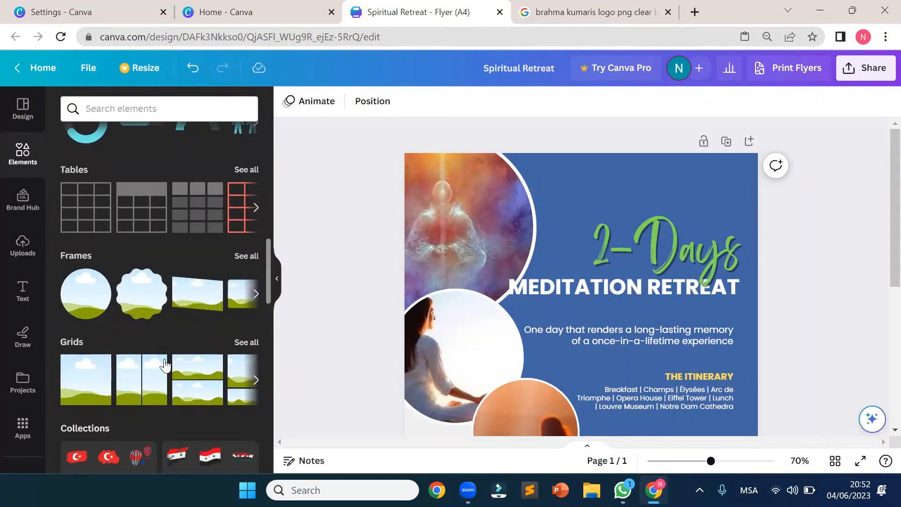
pyautogui.scroll(-3, 222, 306)
pyautogui.scroll(4, 159, 228)
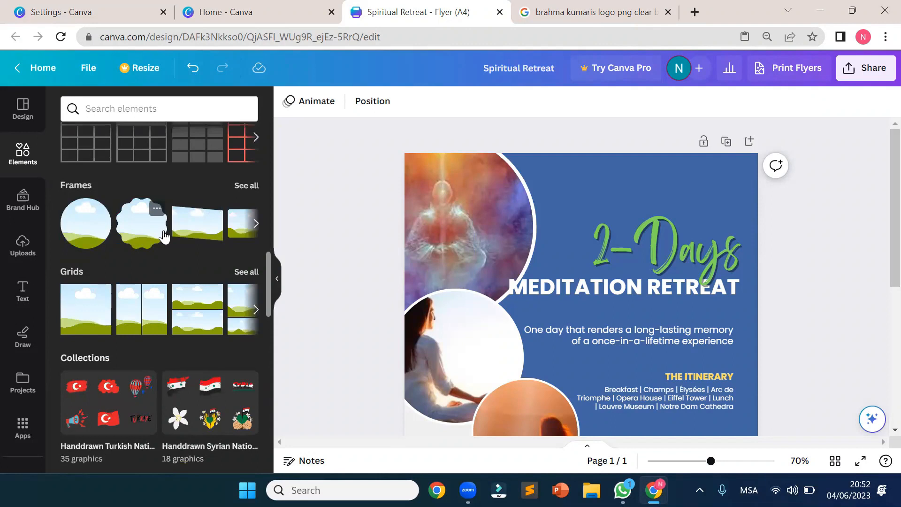
pyautogui.scroll(12, 155, 228)
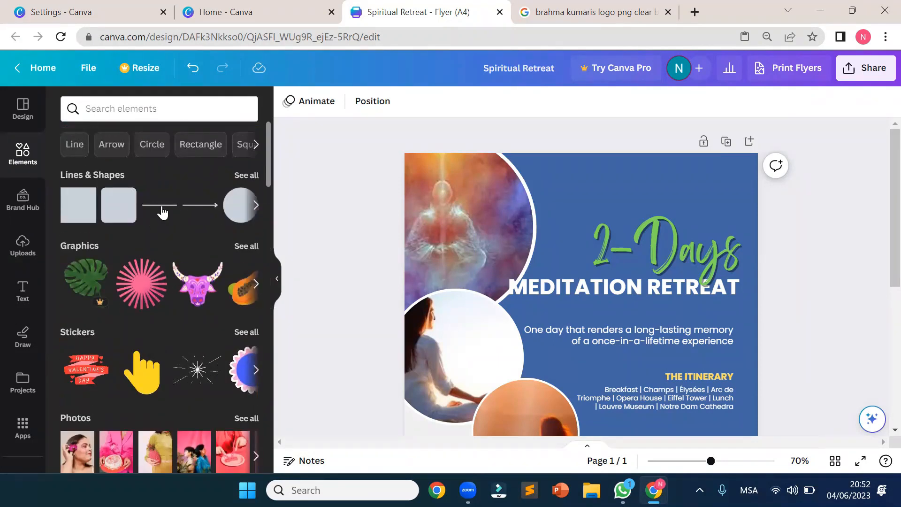
pyautogui.click(255, 177)
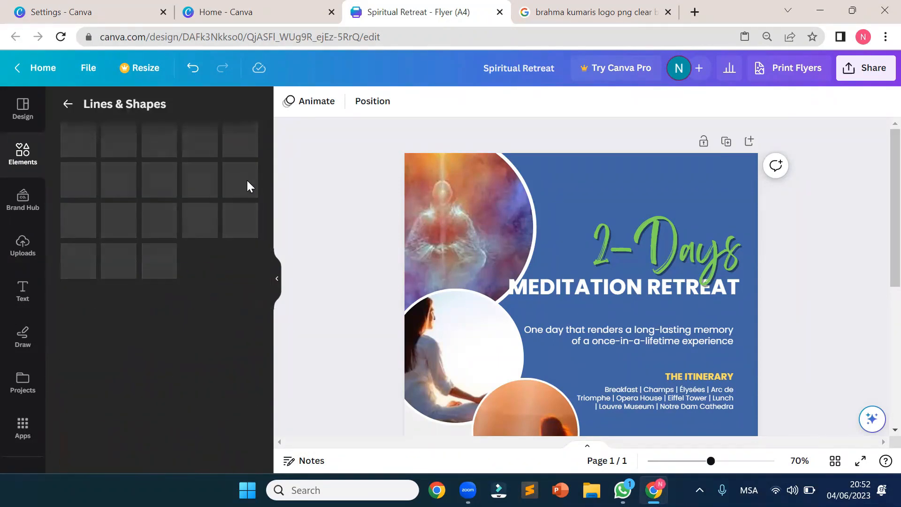
pyautogui.scroll(-5, 201, 246)
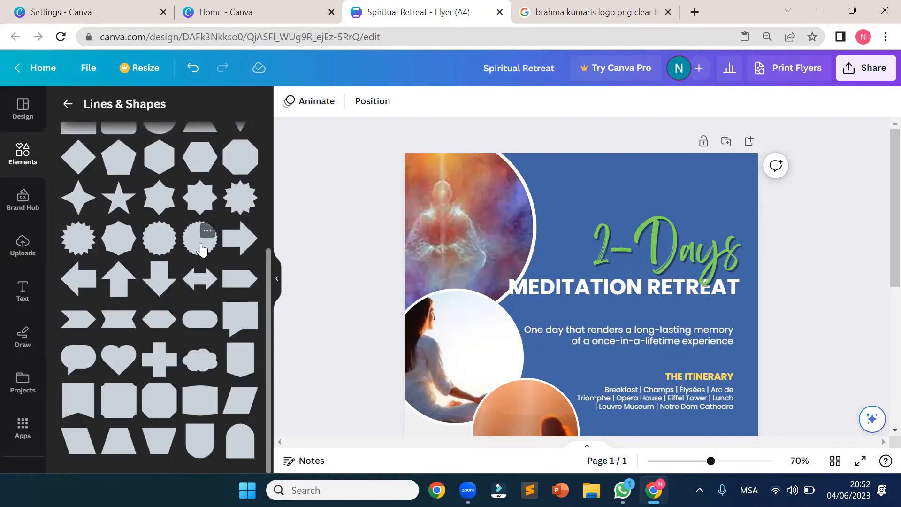
pyautogui.scroll(5, 177, 282)
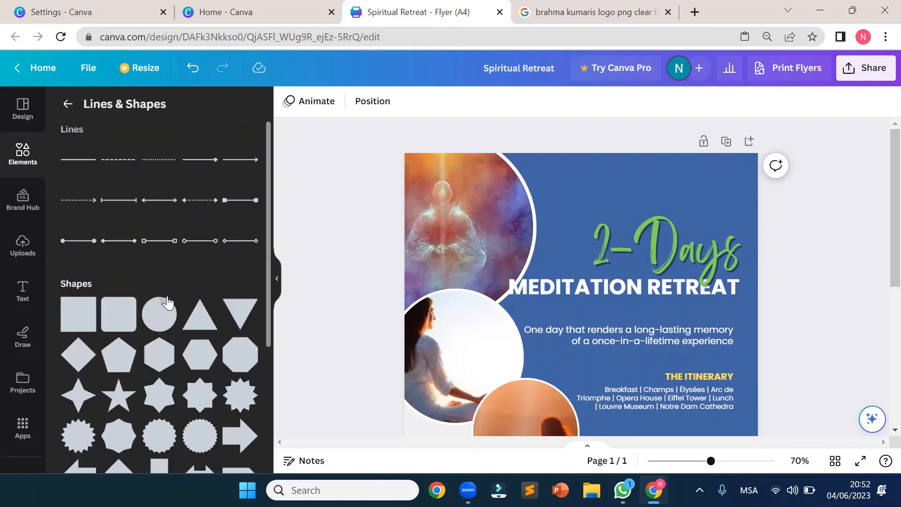
pyautogui.click(67, 104)
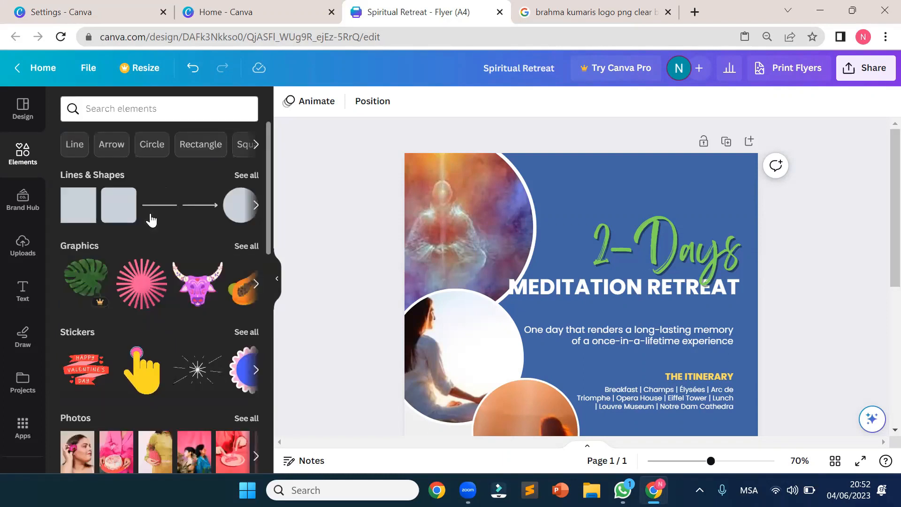
# Browse the remaining element categories and examine the full collection of frames.
pyautogui.scroll(-3, 151, 216)
pyautogui.scroll(-6, 150, 223)
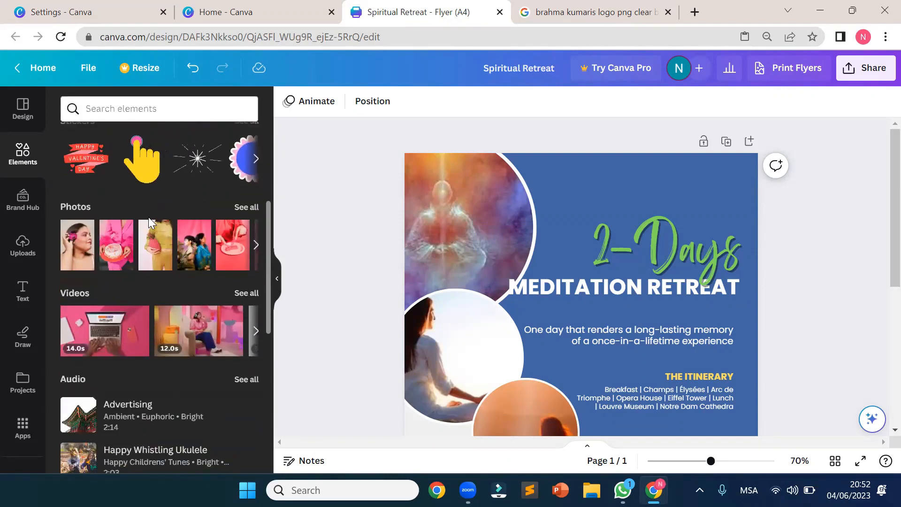
pyautogui.scroll(-5, 149, 225)
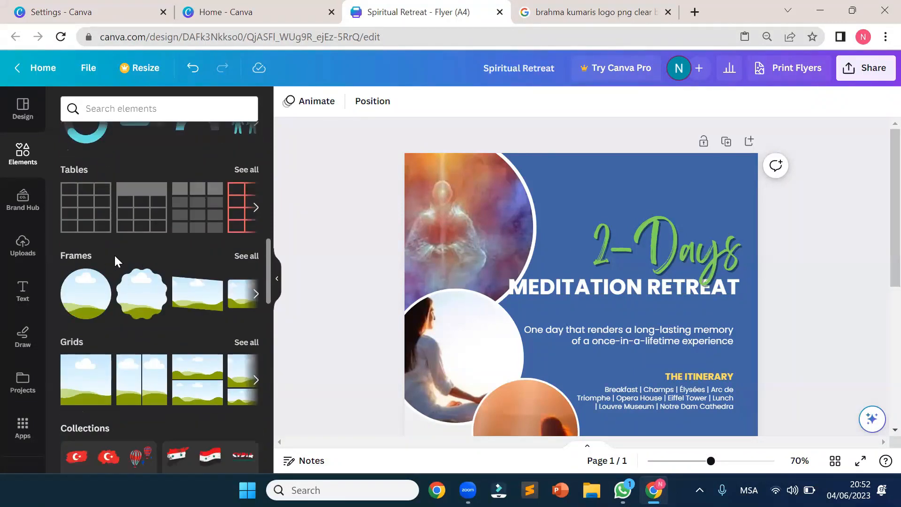
pyautogui.scroll(-3, 143, 257)
pyautogui.scroll(1, 142, 258)
pyautogui.scroll(2, 145, 263)
pyautogui.click(248, 256)
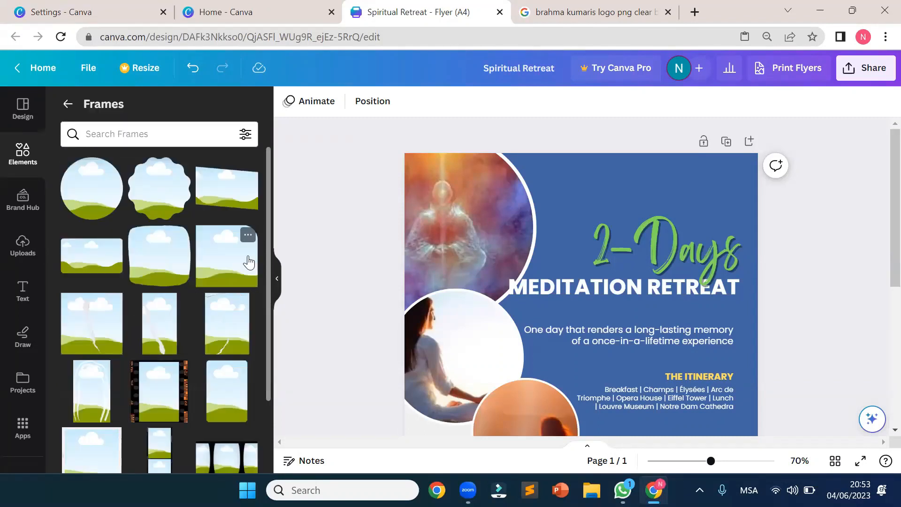
pyautogui.scroll(-6, 192, 251)
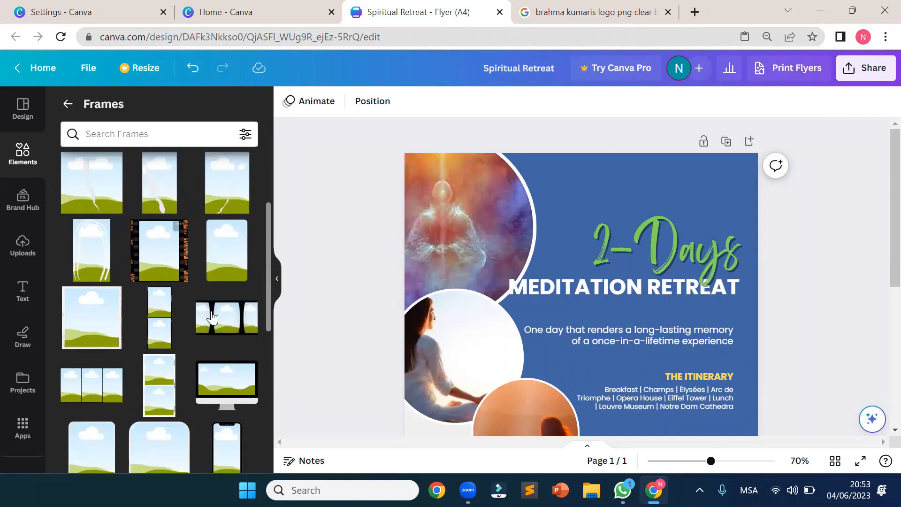
pyautogui.scroll(-10, 197, 319)
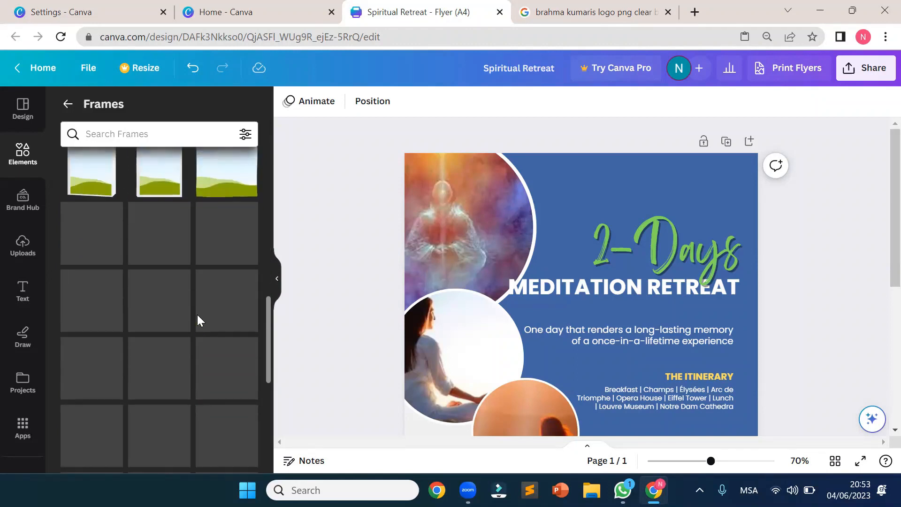
pyautogui.scroll(-2, 197, 319)
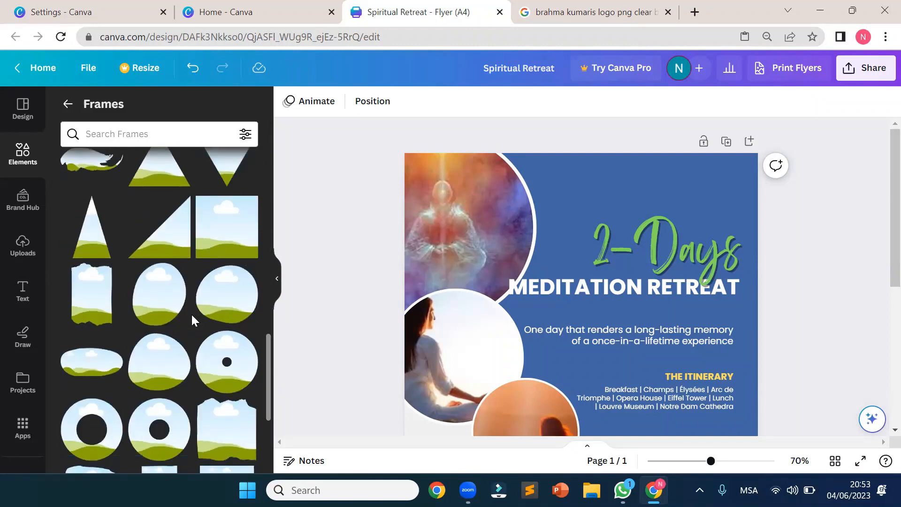
pyautogui.scroll(-2, 192, 350)
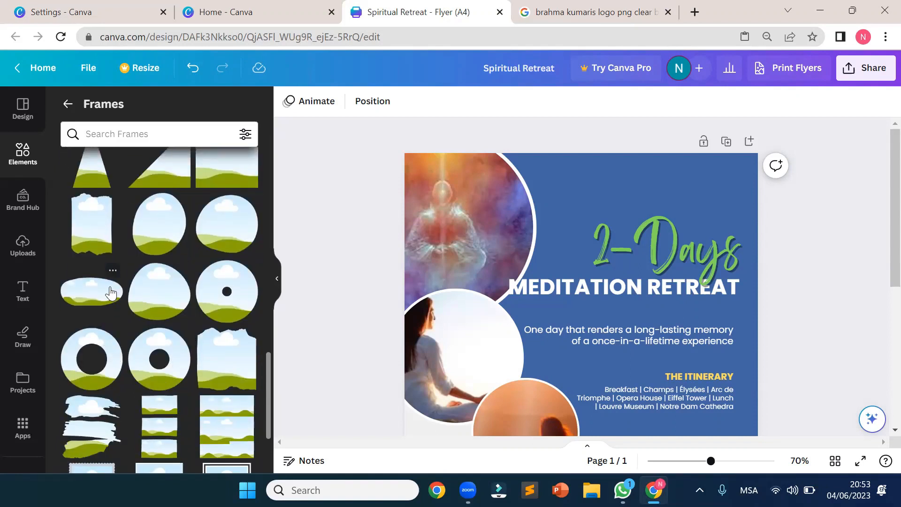
# Try the flat oval frame in the flyer's upper-right corner and delete it again.
pyautogui.moveTo(97, 309); pyautogui.dragTo(623, 154)
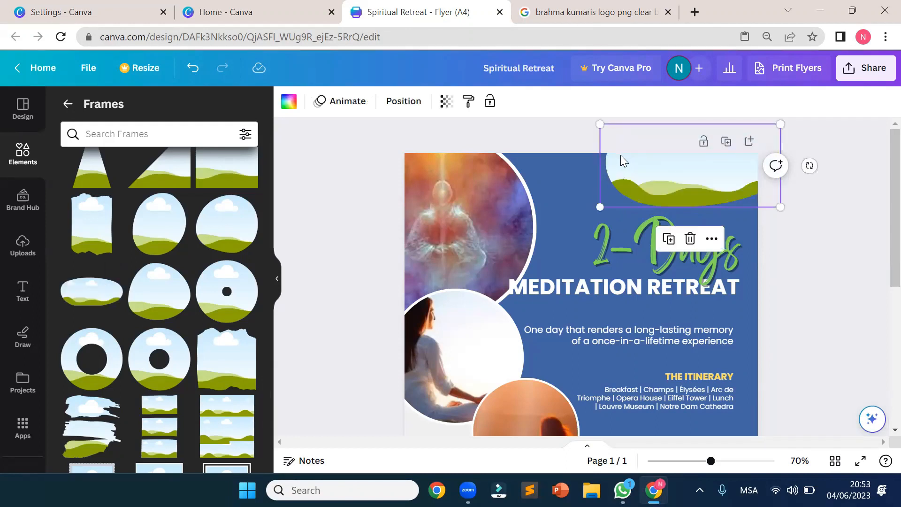
pyautogui.click(810, 233)
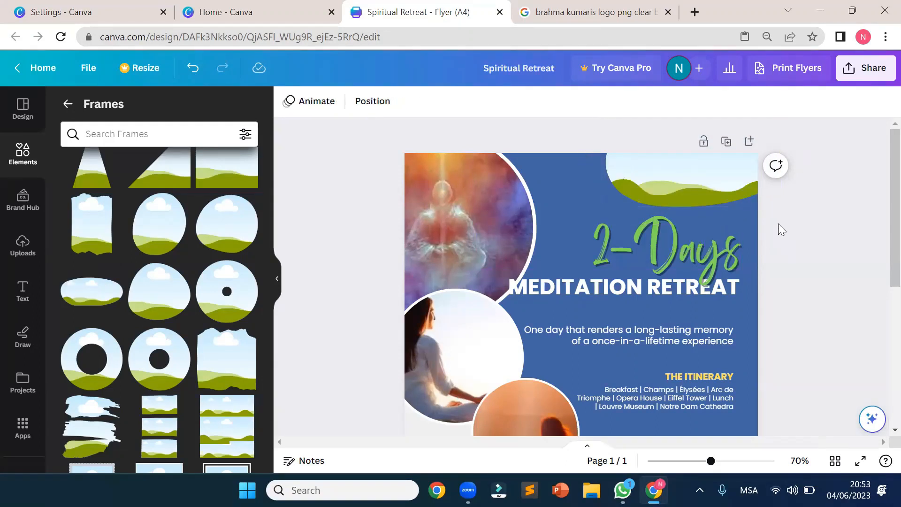
pyautogui.click(695, 184)
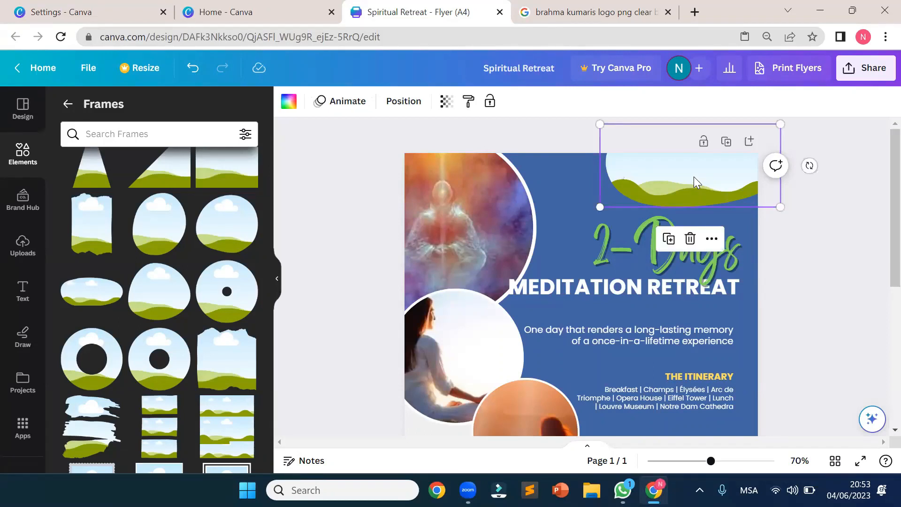
pyautogui.press('Delete')
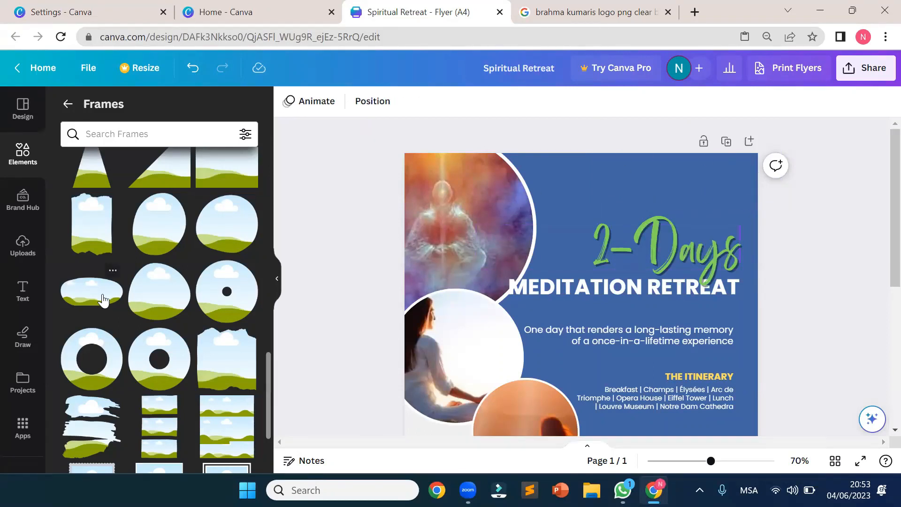
# Return to the element categories and examine the frames collection again for brush-stroke and rounded shapes.
pyautogui.scroll(6, 103, 288)
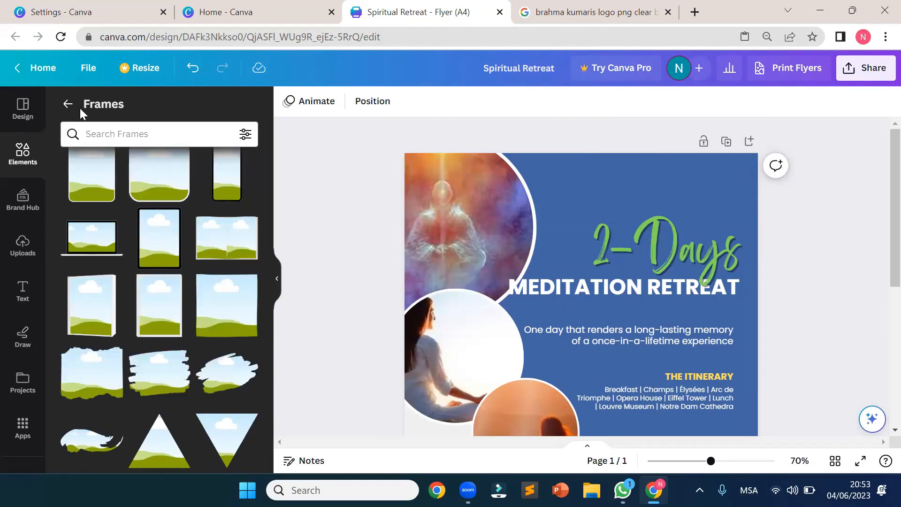
pyautogui.click(68, 105)
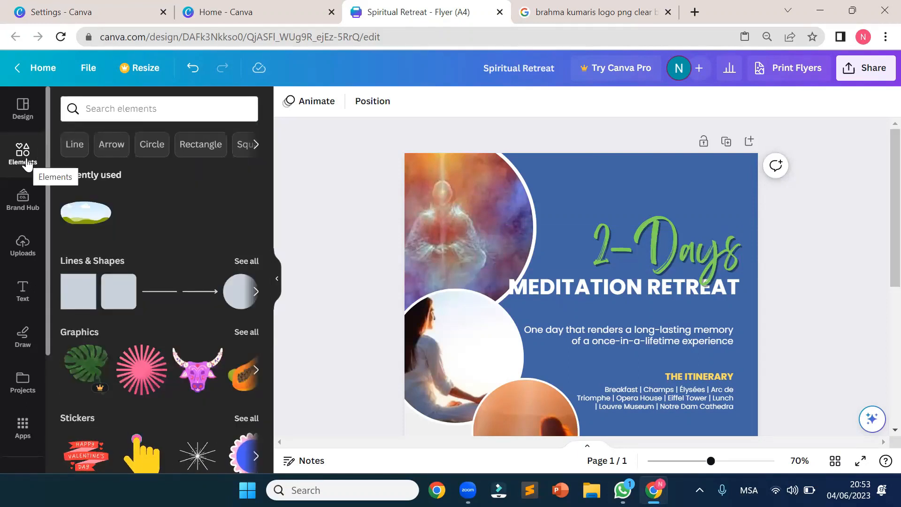
pyautogui.scroll(-10, 126, 214)
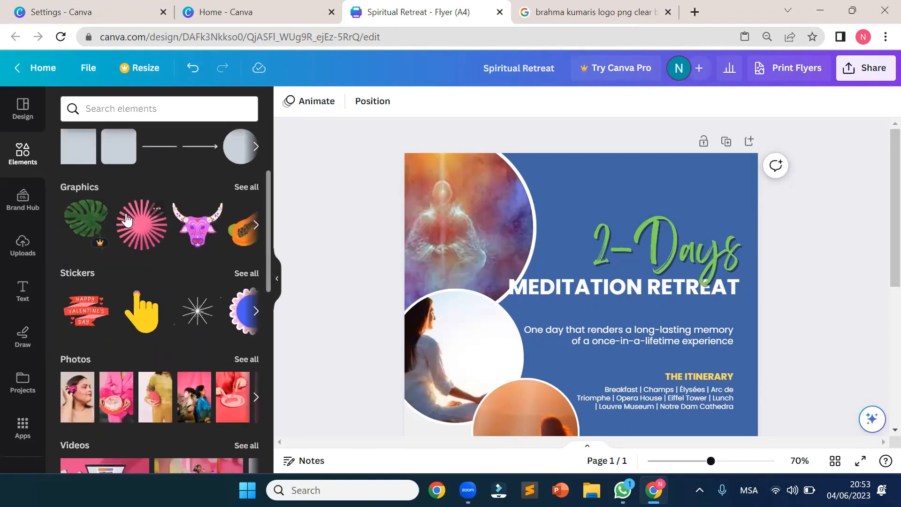
pyautogui.scroll(-3, 126, 217)
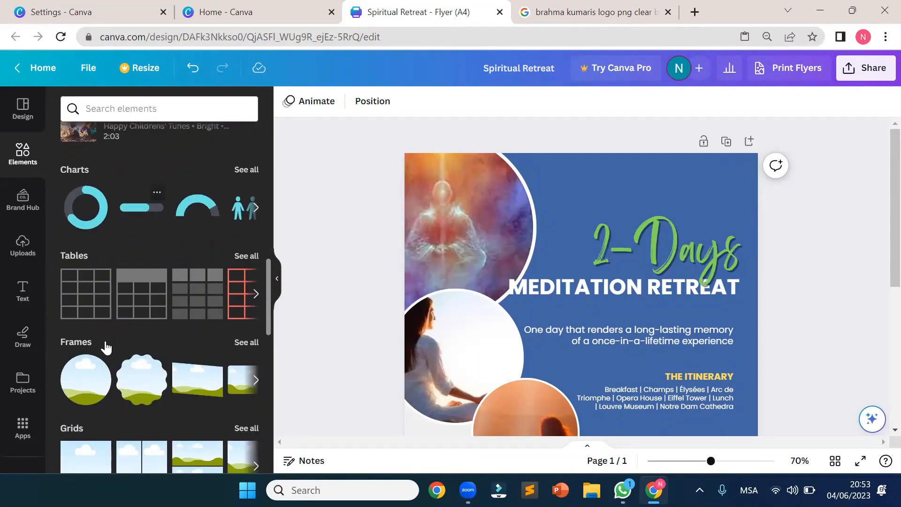
pyautogui.click(246, 344)
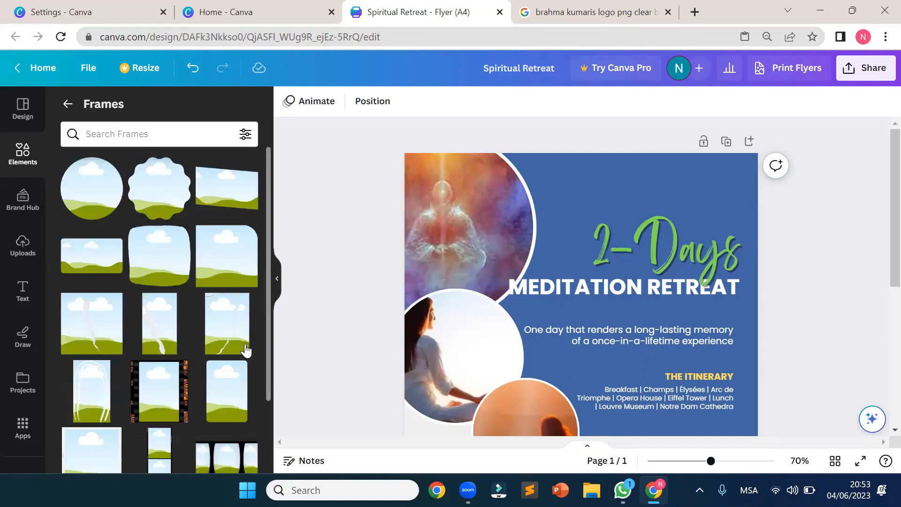
pyautogui.scroll(-1, 224, 325)
pyautogui.scroll(-10, 224, 325)
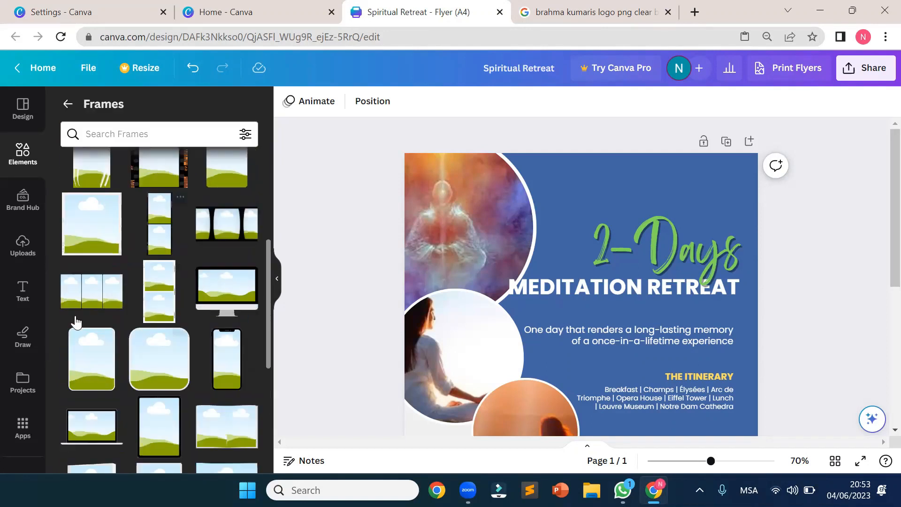
pyautogui.scroll(-4, 145, 328)
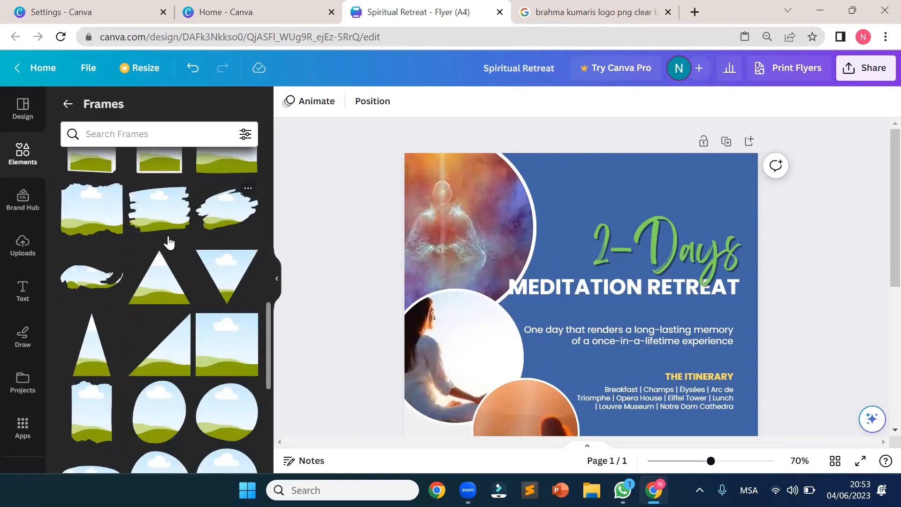
pyautogui.scroll(-2, 157, 329)
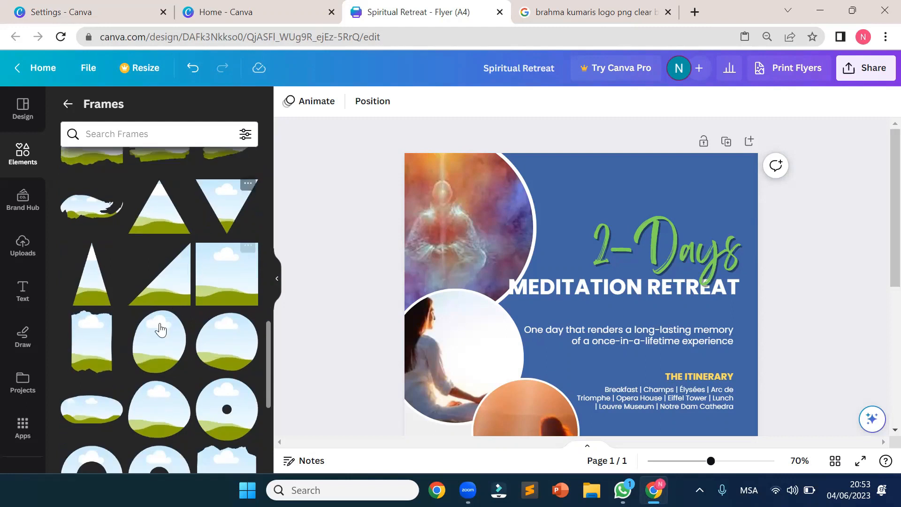
pyautogui.scroll(4, 188, 329)
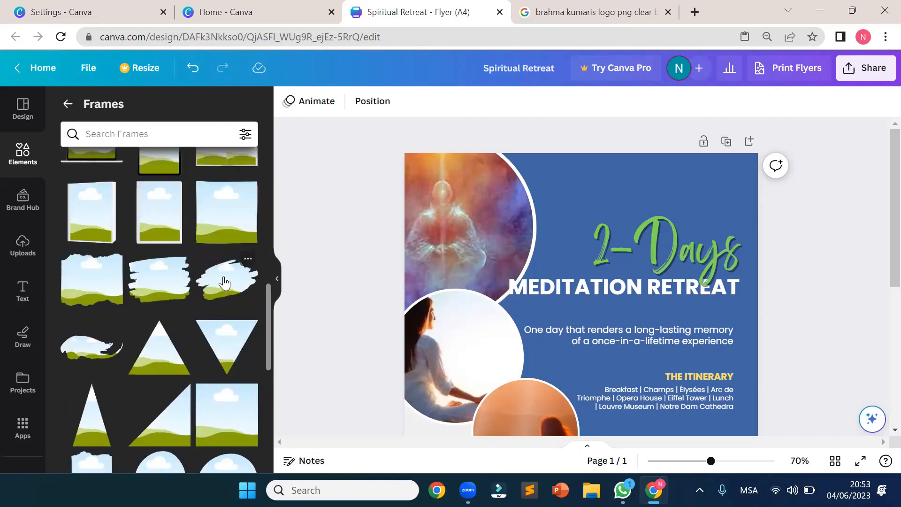
# Add the slanted brush-stroke frame and position it in the flyer's upper-right corner above the "2-Days" title.
pyautogui.click(224, 283)
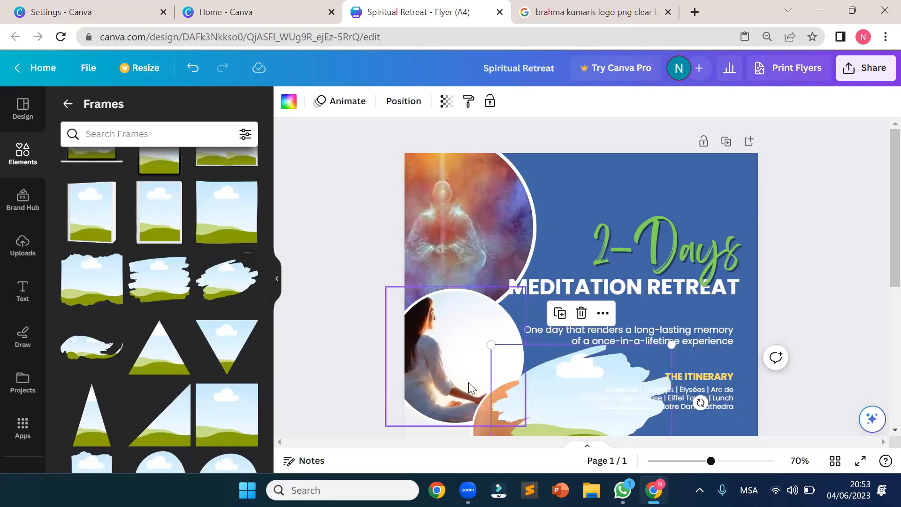
pyautogui.moveTo(565, 396)
pyautogui.mouseDown()
pyautogui.moveTo(562, 322)
pyautogui.moveTo(611, 161)
pyautogui.moveTo(675, 149)
pyautogui.moveTo(634, 188)
pyautogui.moveTo(615, 183)
pyautogui.moveTo(678, 164)
pyautogui.mouseUp()
pyautogui.click(782, 260)
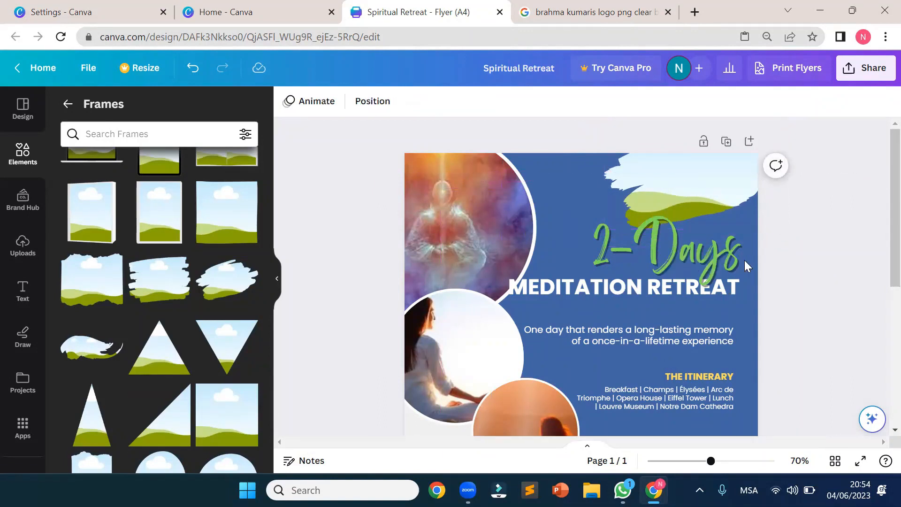
pyautogui.moveTo(729, 181)
pyautogui.mouseDown()
pyautogui.moveTo(676, 177)
pyautogui.moveTo(676, 159)
pyautogui.moveTo(675, 187)
pyautogui.mouseUp()
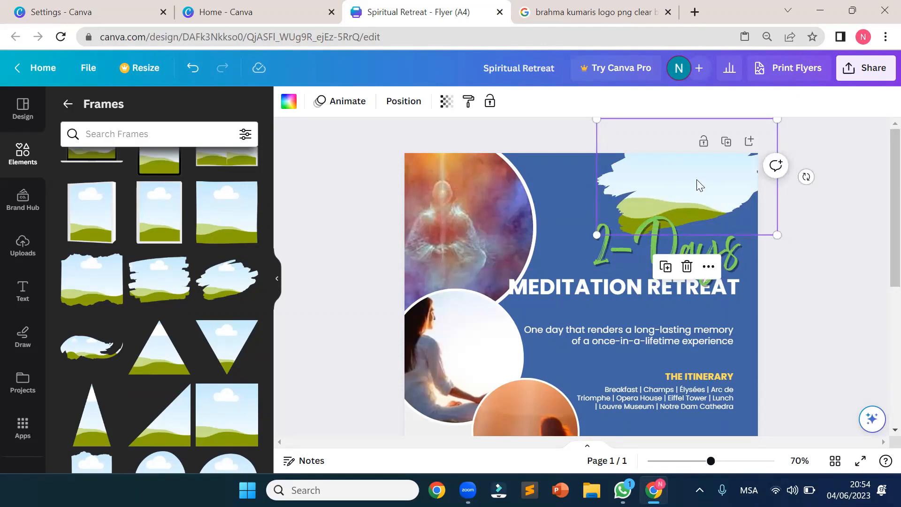
# Try the brush-stroke frame in white at slightly shifted positions and discard it from the flyer.
pyautogui.click(288, 104)
pyautogui.click(68, 221)
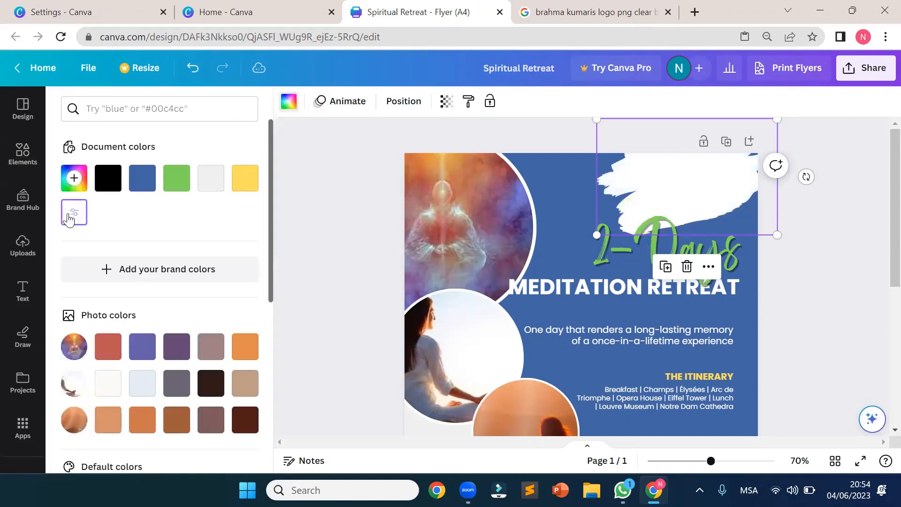
pyautogui.press('Escape')
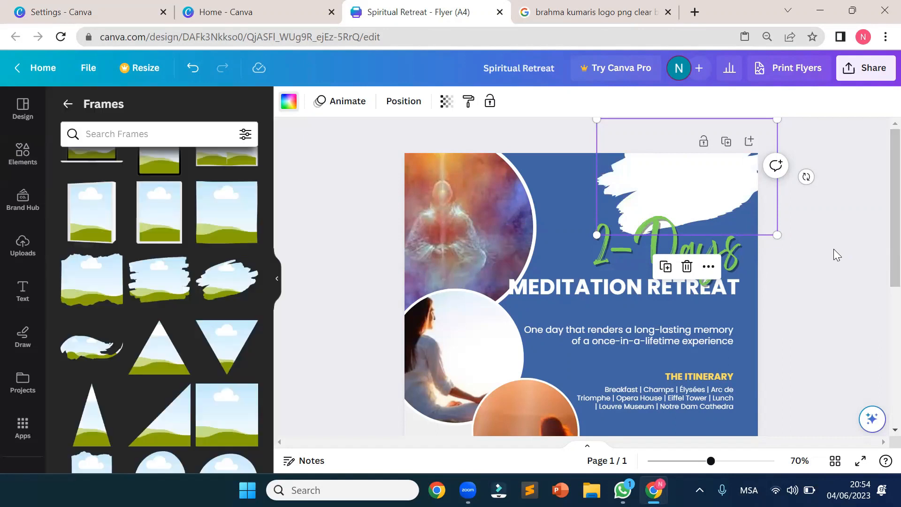
pyautogui.moveTo(683, 183)
pyautogui.mouseDown()
pyautogui.moveTo(702, 159)
pyautogui.moveTo(675, 167)
pyautogui.moveTo(694, 166)
pyautogui.moveTo(695, 178)
pyautogui.mouseUp()
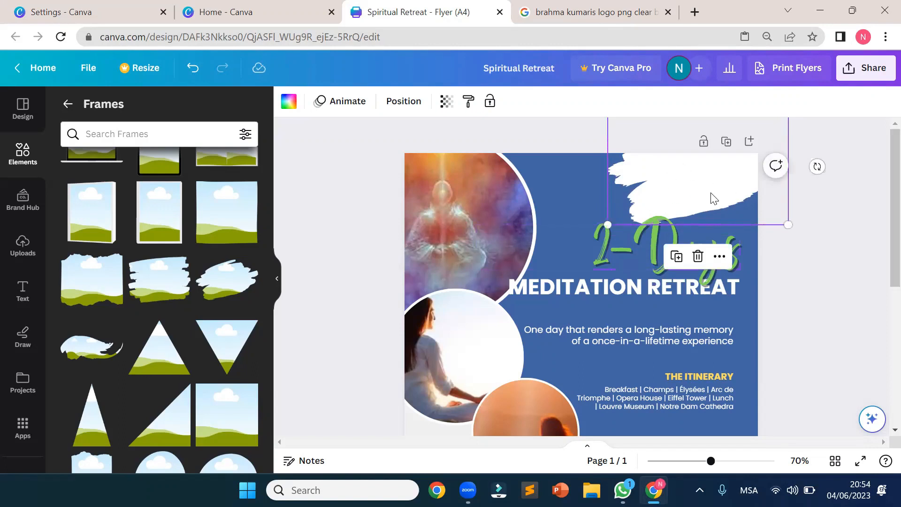
pyautogui.click(793, 268)
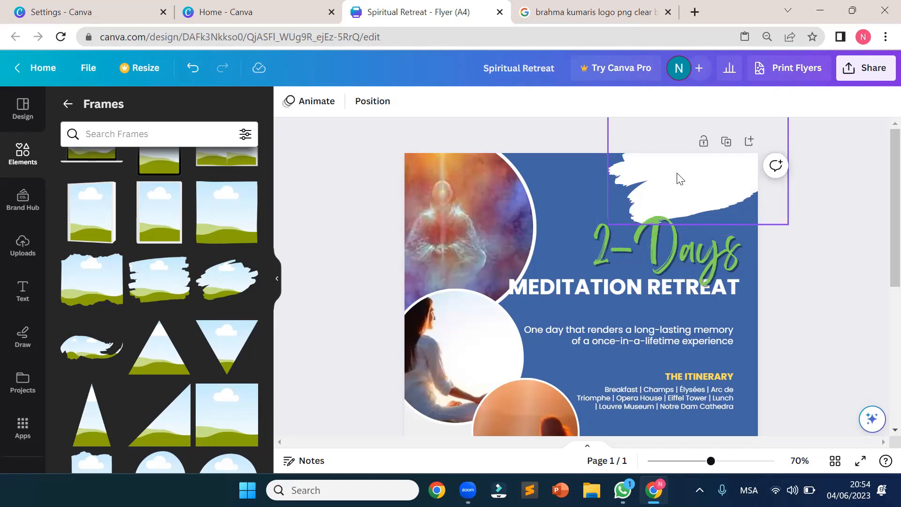
pyautogui.moveTo(621, 192)
pyautogui.mouseDown()
pyautogui.moveTo(536, 187)
pyautogui.moveTo(702, 183)
pyautogui.moveTo(731, 192)
pyautogui.moveTo(667, 187)
pyautogui.moveTo(710, 200)
pyautogui.mouseUp()
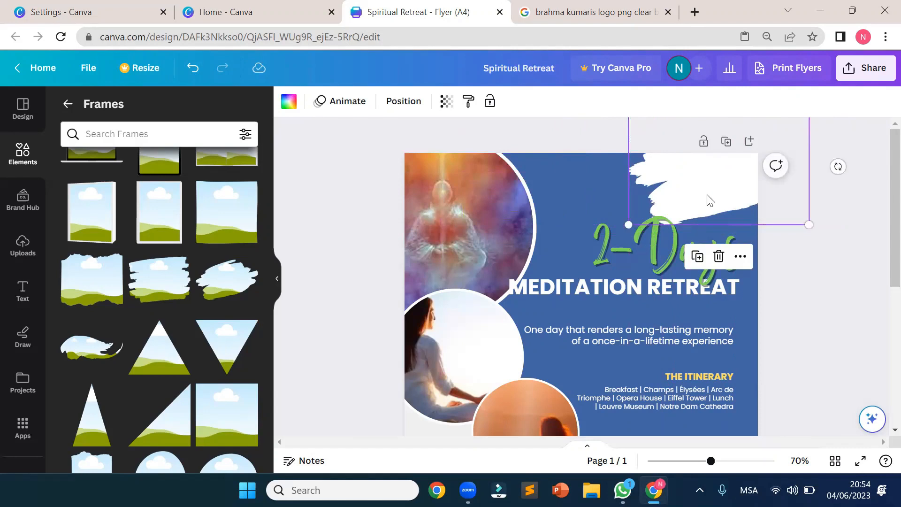
pyautogui.press('Delete')
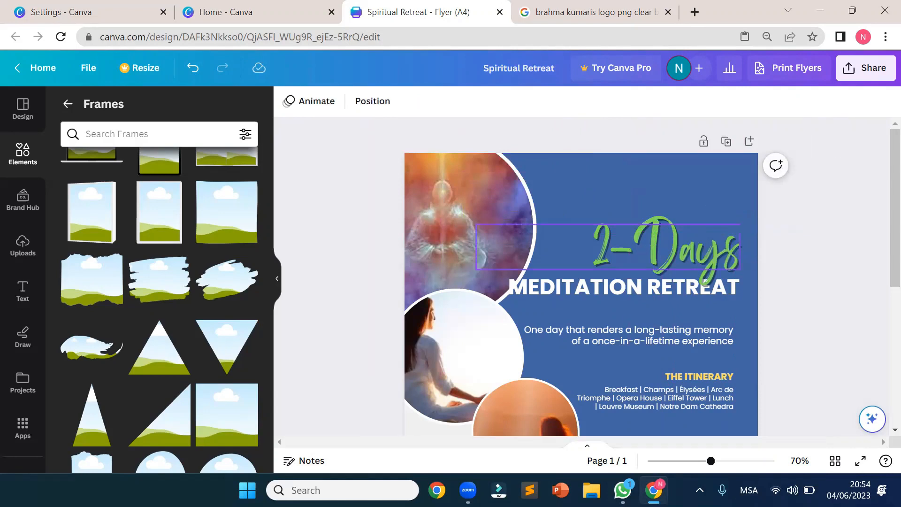
# Place the flat oval frame in the flyer's upper-right corner above "2-Days", partly overlapping the page edge.
pyautogui.scroll(5, 125, 387)
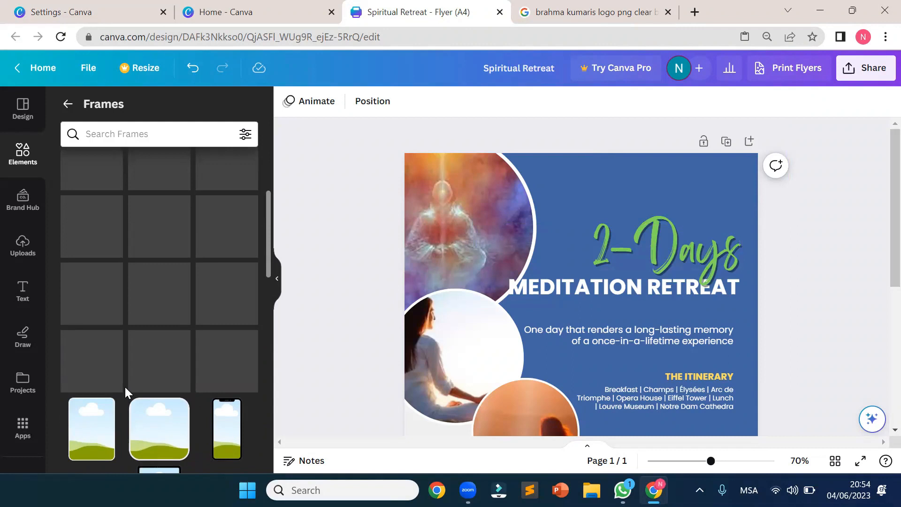
pyautogui.scroll(5, 124, 387)
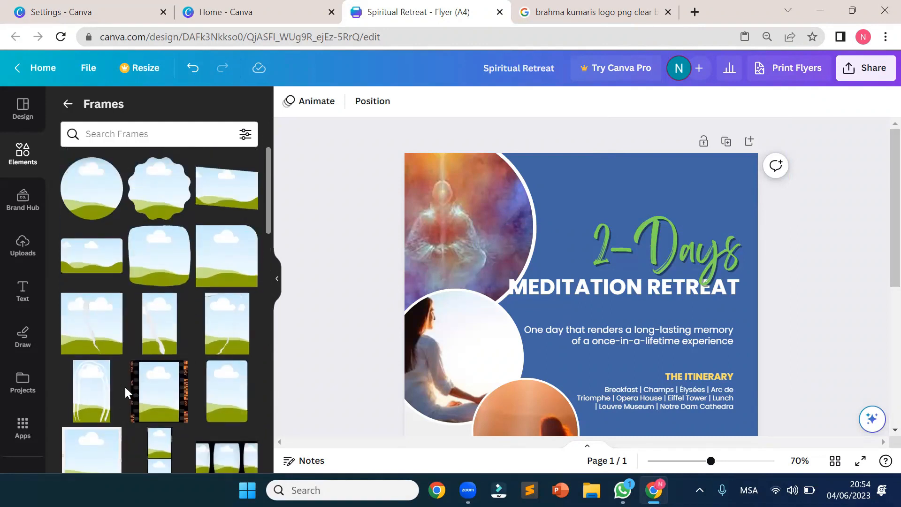
pyautogui.scroll(-10, 125, 385)
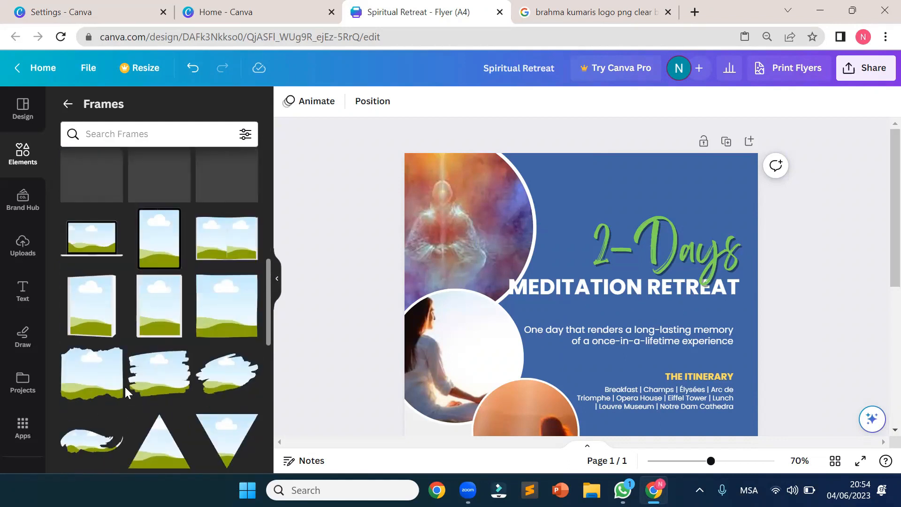
pyautogui.scroll(-2, 124, 390)
pyautogui.scroll(-5, 128, 394)
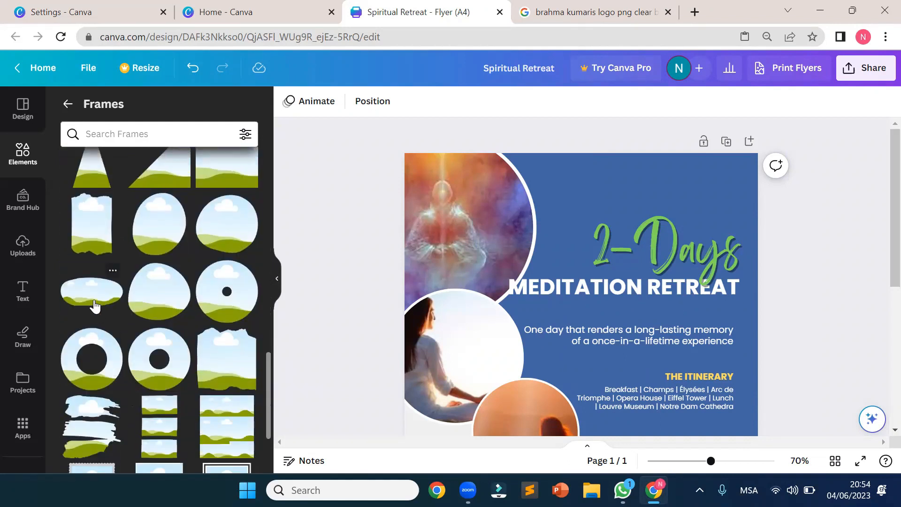
pyautogui.moveTo(93, 304); pyautogui.dragTo(654, 169)
pyautogui.click(790, 251)
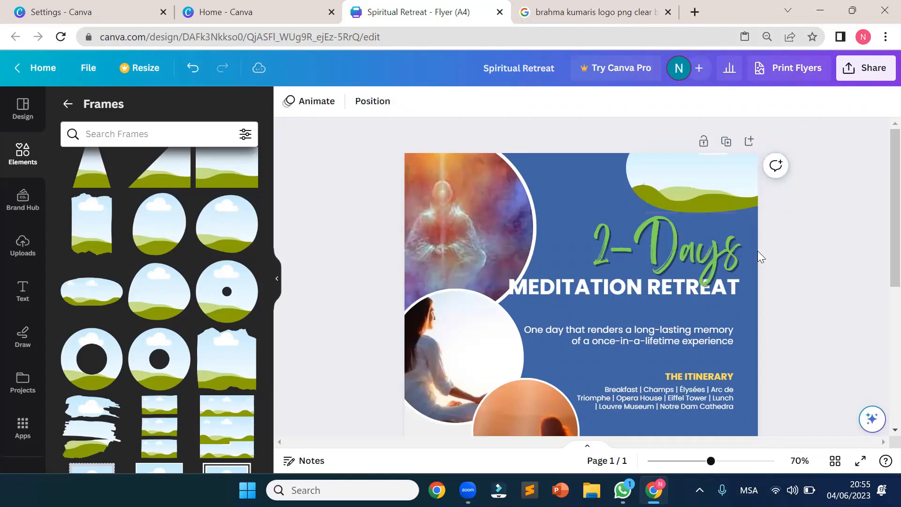
pyautogui.moveTo(727, 186); pyautogui.dragTo(708, 185)
pyautogui.click(728, 196)
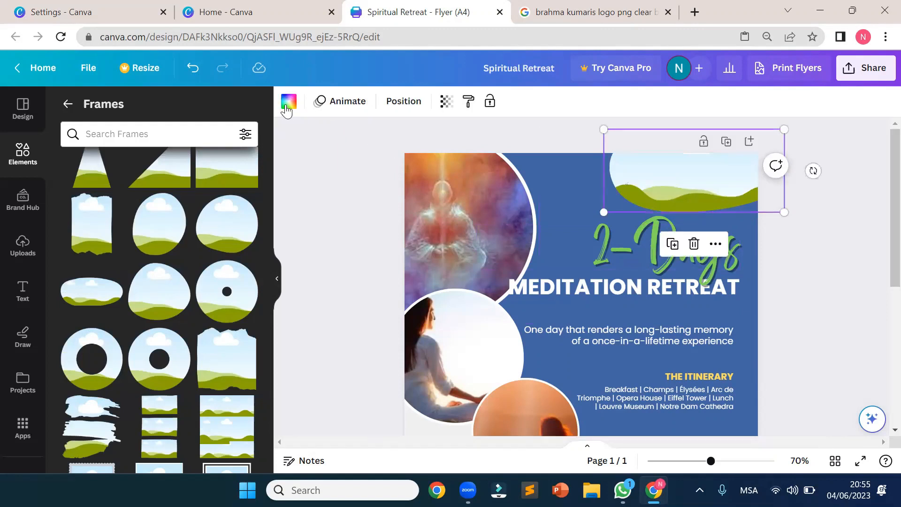
# Fill the oval frame with white (#ffffff) and shift it further past the flyer's right edge.
pyautogui.click(286, 109)
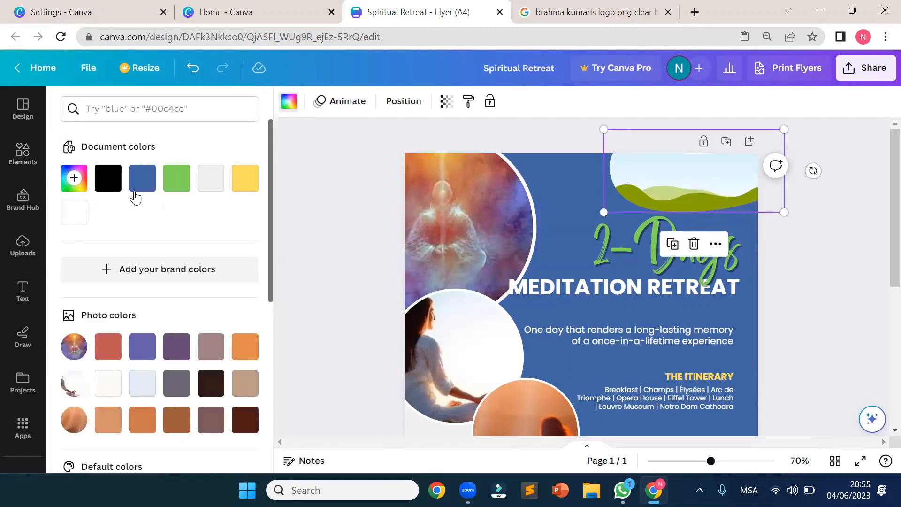
pyautogui.click(75, 217)
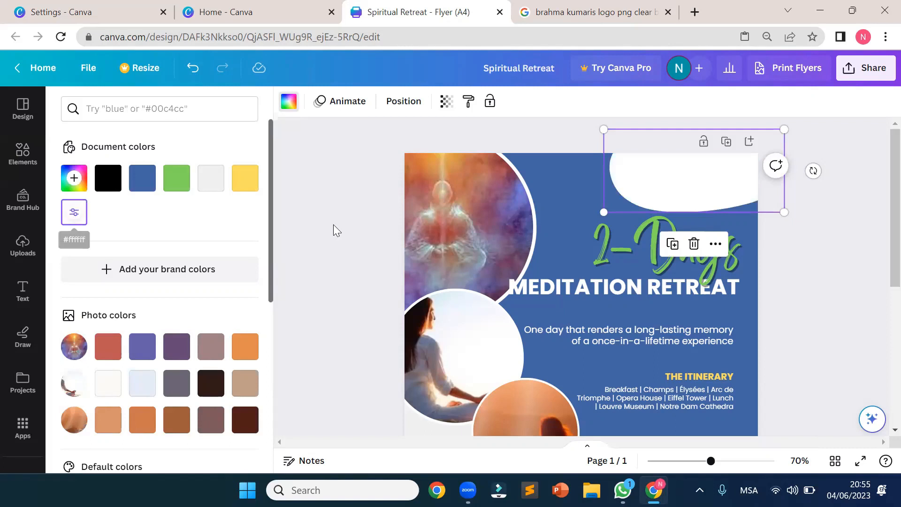
pyautogui.click(786, 244)
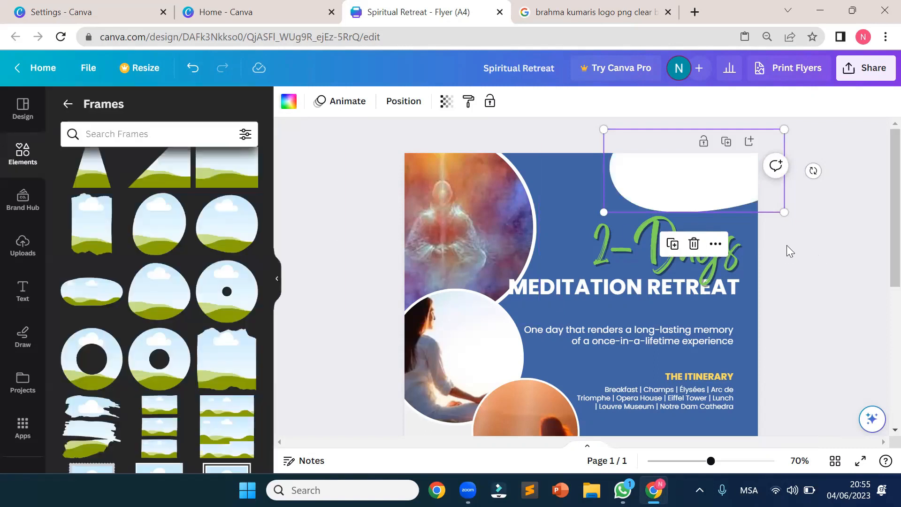
pyautogui.click(784, 244)
pyautogui.click(677, 191)
pyautogui.moveTo(678, 191); pyautogui.dragTo(748, 189)
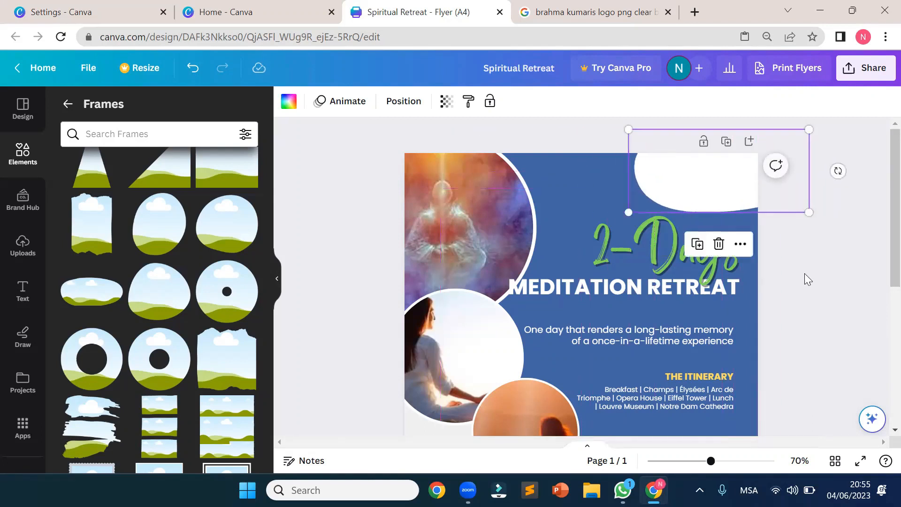
pyautogui.click(806, 278)
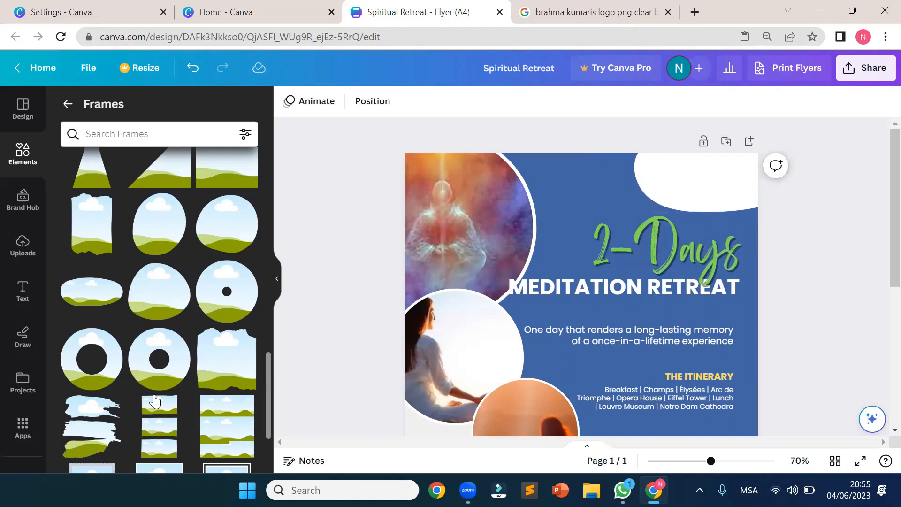
# Delete the white oval frame from the flyer's upper-right corner.
pyautogui.scroll(-5, 155, 401)
pyautogui.scroll(6, 155, 399)
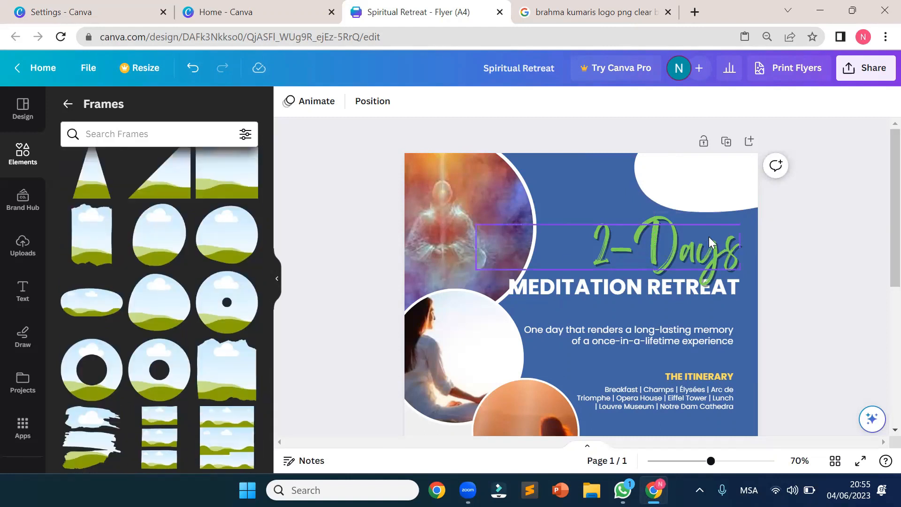
pyautogui.click(712, 191)
pyautogui.press('Delete')
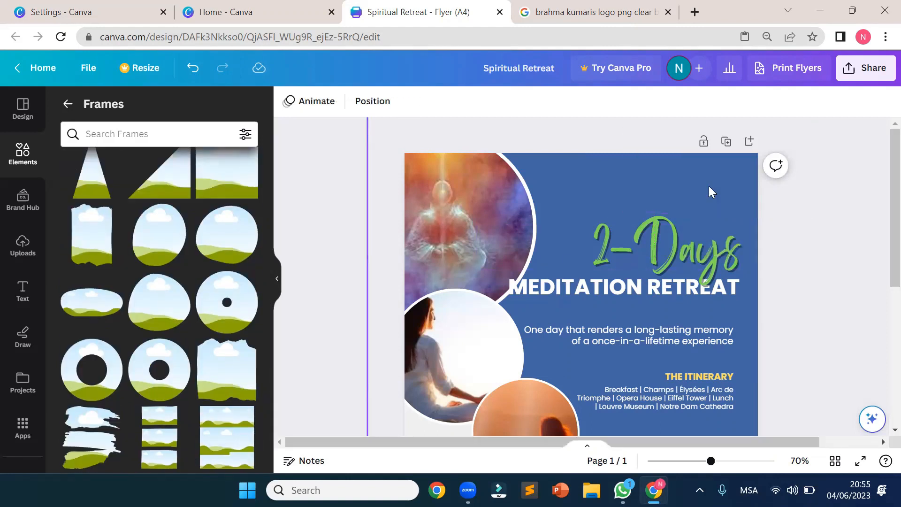
# Add the rough horizontal brush-stroke frame to the flyer's upper-right corner, partly above the page's top edge.
pyautogui.scroll(-3, 115, 319)
pyautogui.scroll(-10, 118, 327)
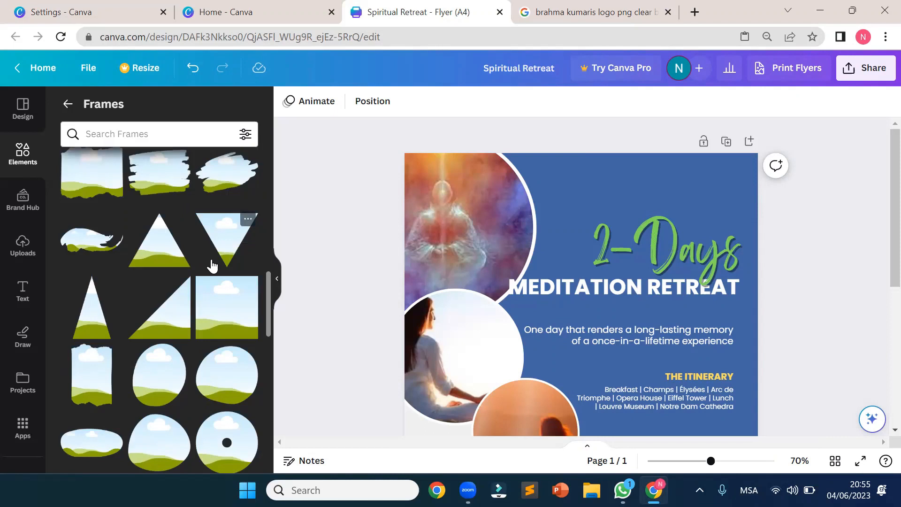
pyautogui.scroll(3, 212, 266)
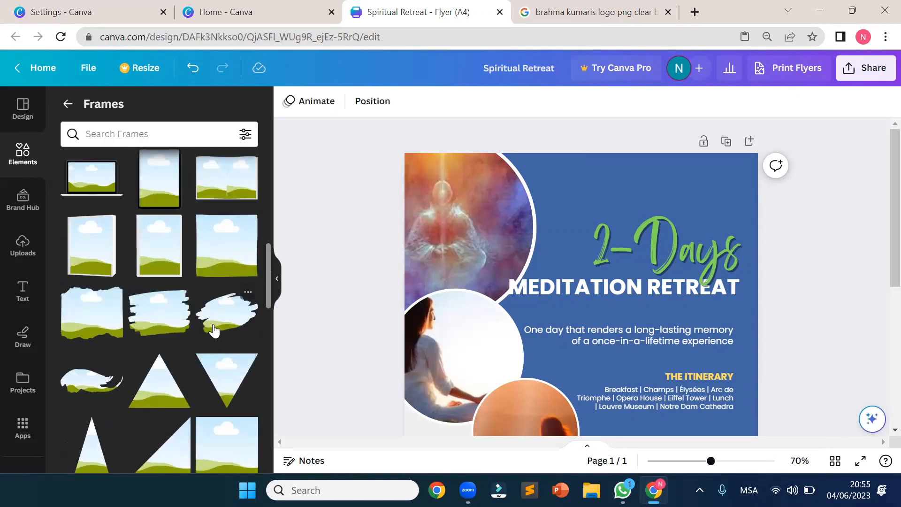
pyautogui.moveTo(163, 317)
pyautogui.mouseDown()
pyautogui.moveTo(212, 295)
pyautogui.moveTo(587, 205)
pyautogui.moveTo(627, 164)
pyautogui.moveTo(632, 139)
pyautogui.moveTo(632, 159)
pyautogui.mouseUp()
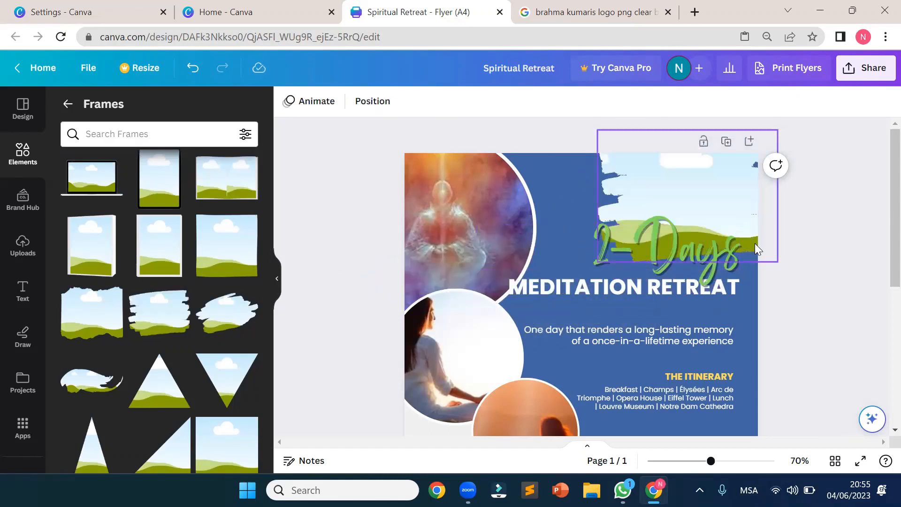
pyautogui.click(719, 219)
pyautogui.moveTo(721, 179)
pyautogui.mouseDown()
pyautogui.moveTo(639, 175)
pyautogui.moveTo(701, 147)
pyautogui.moveTo(681, 154)
pyautogui.mouseUp()
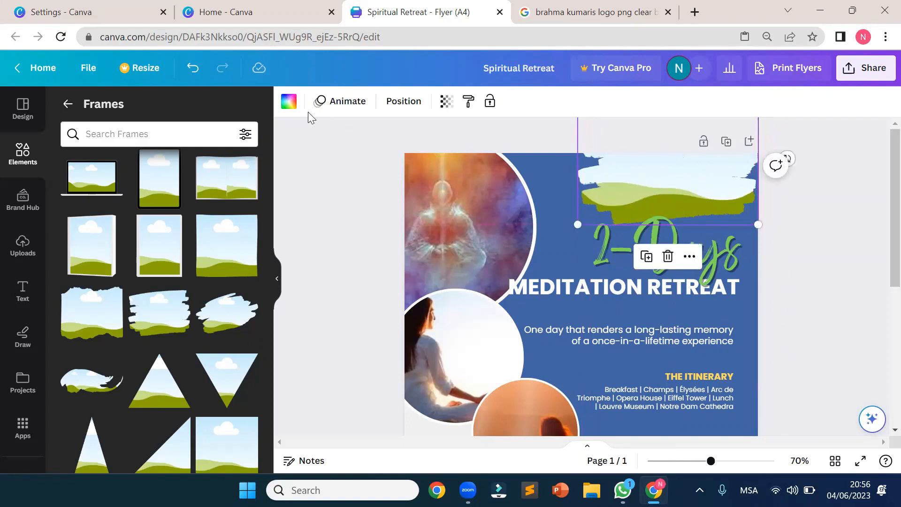
# Fill the brush-stroke frame with white and nudge it slightly up and to the right in the corner.
pyautogui.click(290, 102)
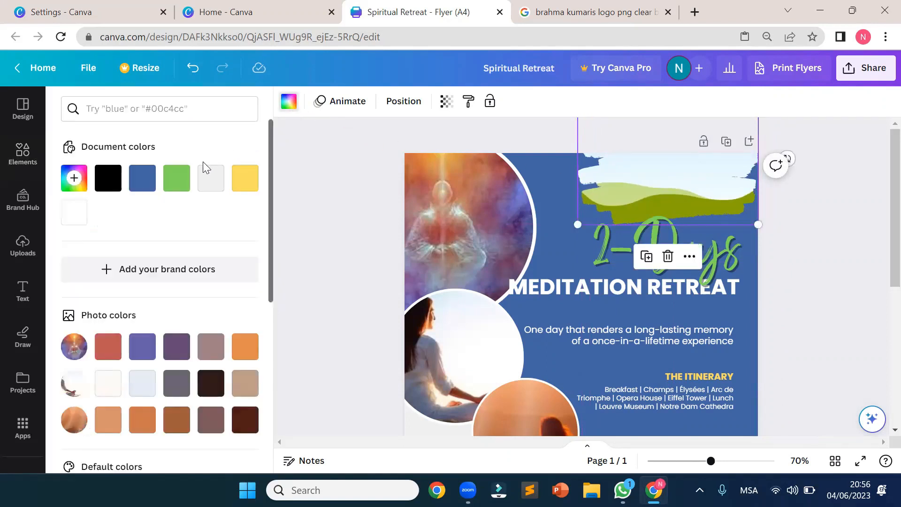
pyautogui.click(81, 218)
pyautogui.press('Escape')
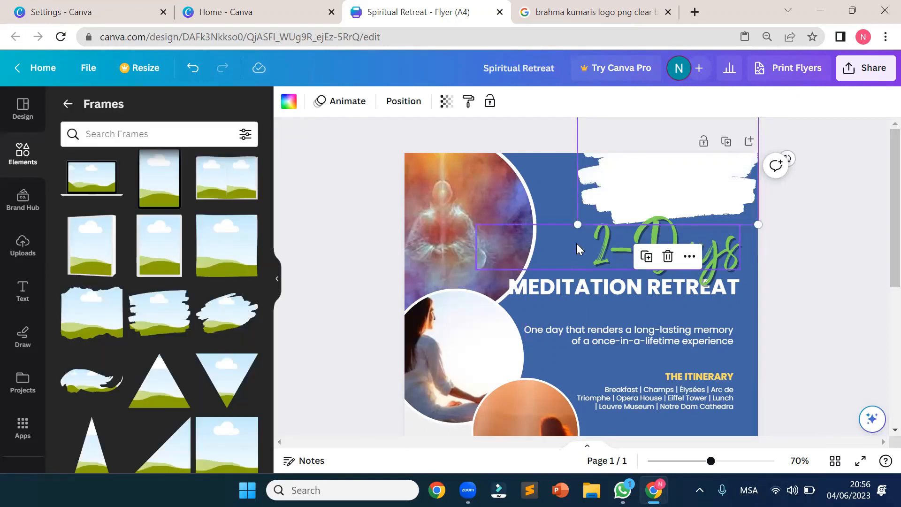
pyautogui.moveTo(621, 190); pyautogui.dragTo(628, 180)
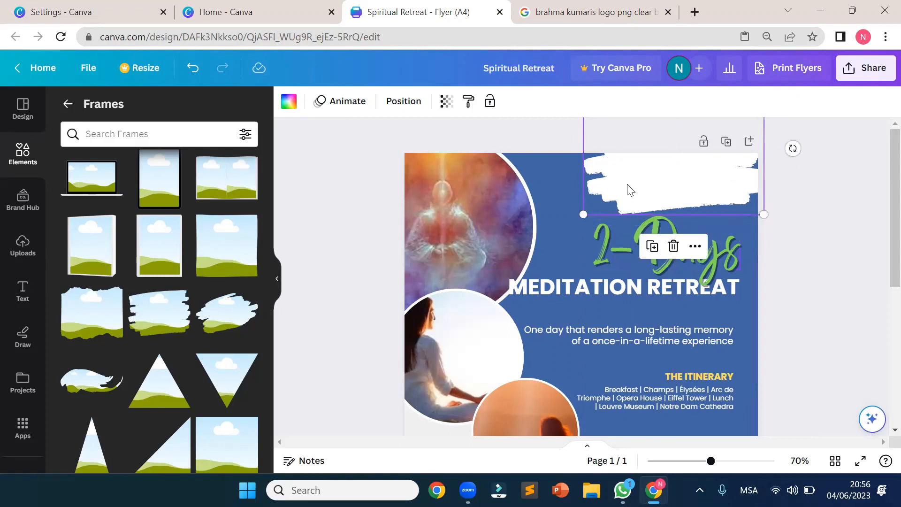
pyautogui.click(808, 268)
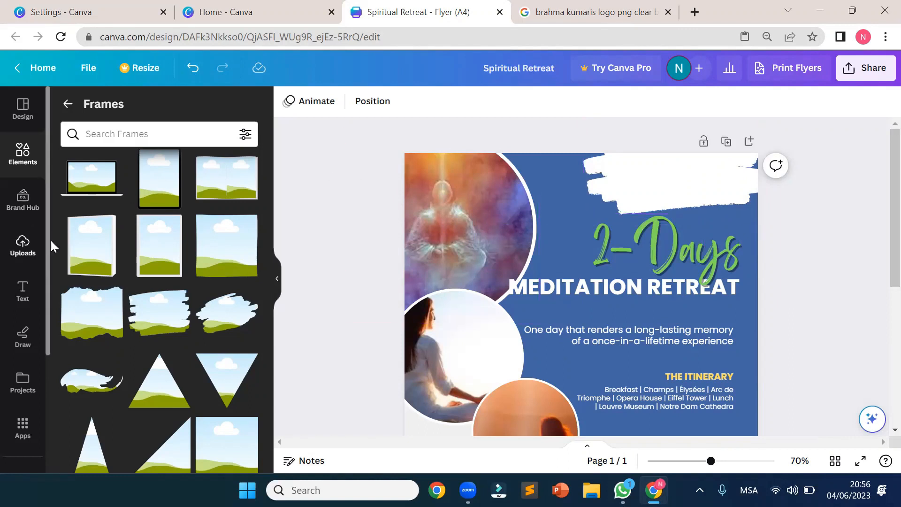
# Add the uploaded orange sunburst logo to the flyer, shrink it and set it just below the "MEDITATION RETREAT" title.
pyautogui.click(17, 255)
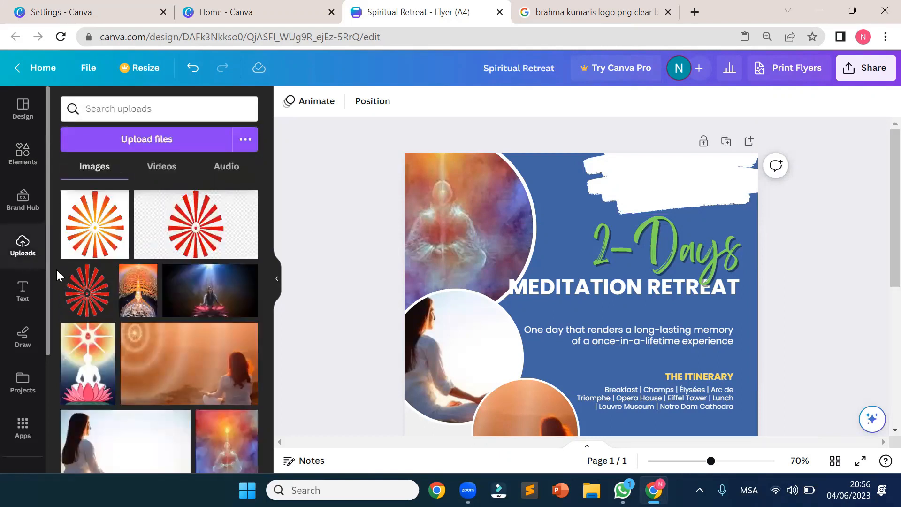
pyautogui.moveTo(88, 243); pyautogui.dragTo(511, 269)
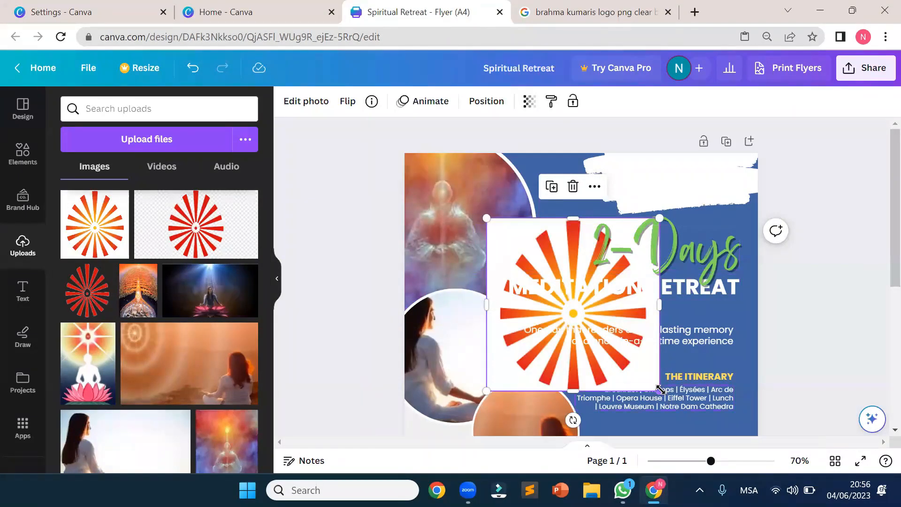
pyautogui.moveTo(658, 389); pyautogui.dragTo(518, 281)
pyautogui.moveTo(504, 248)
pyautogui.mouseDown()
pyautogui.moveTo(557, 207)
pyautogui.moveTo(633, 188)
pyautogui.moveTo(615, 197)
pyautogui.moveTo(629, 201)
pyautogui.moveTo(646, 187)
pyautogui.moveTo(650, 209)
pyautogui.moveTo(768, 295)
pyautogui.moveTo(574, 311)
pyautogui.mouseUp()
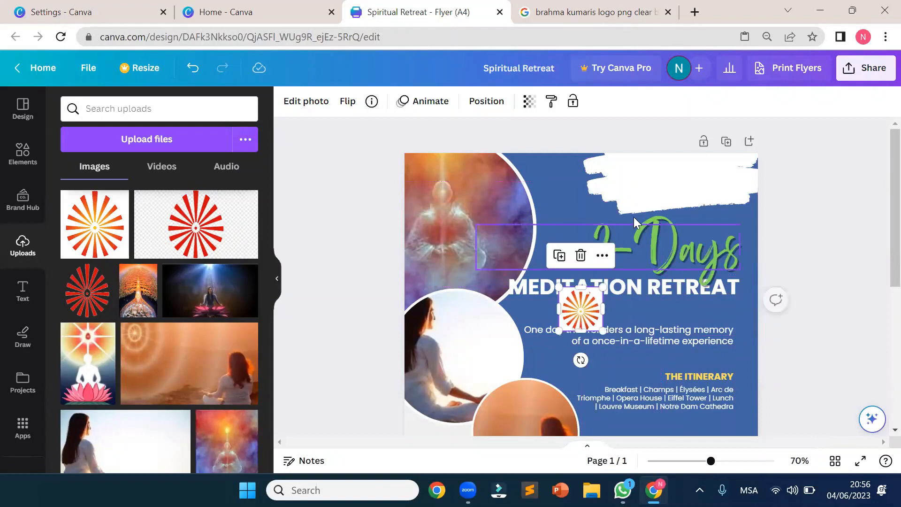
# Pull the white brush-stroke frame fully onto the page and shrink it to about 57 by 42.
pyautogui.click(613, 216)
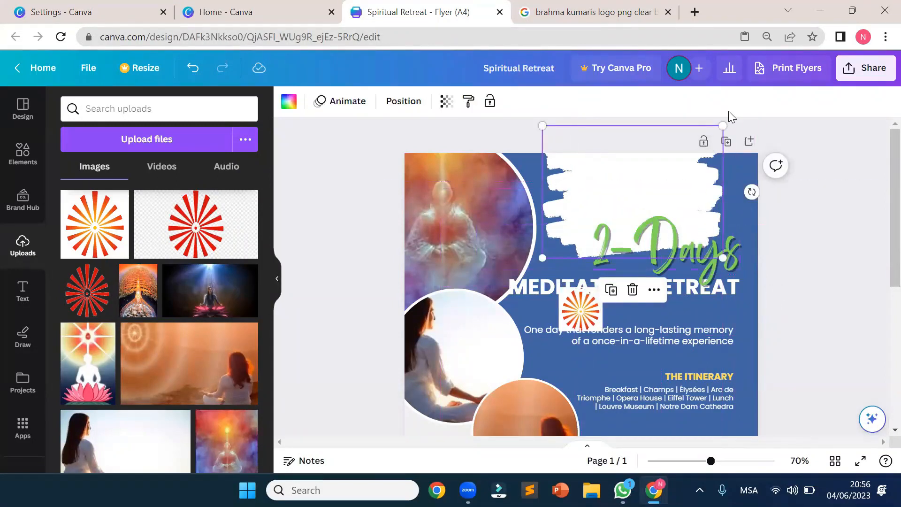
pyautogui.moveTo(721, 125); pyautogui.dragTo(690, 151)
pyautogui.moveTo(637, 193); pyautogui.dragTo(638, 189)
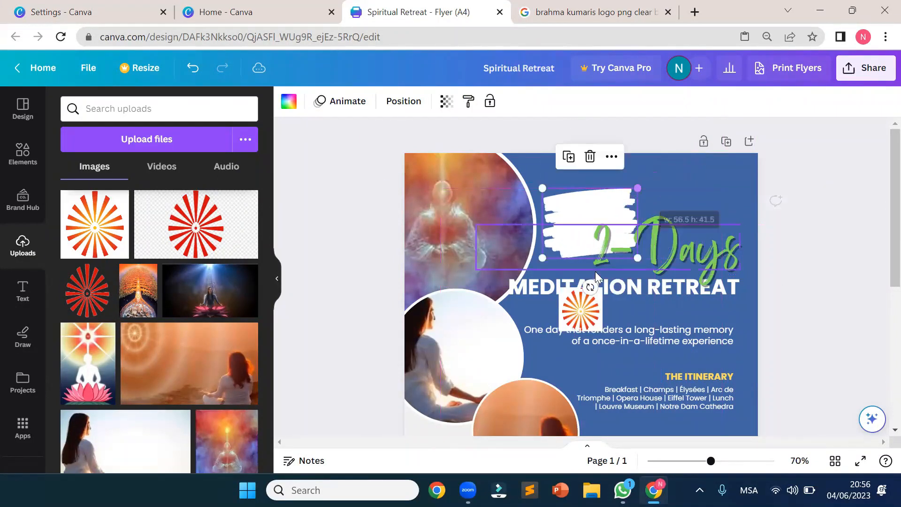
# Place the sunburst logo inside the brush-stroke frame, shrink it to about 41 by 30 and position it in the flyer's upper-right corner.
pyautogui.click(578, 331)
pyautogui.click(580, 303)
pyautogui.moveTo(580, 303)
pyautogui.mouseDown()
pyautogui.moveTo(579, 223)
pyautogui.moveTo(602, 166)
pyautogui.moveTo(702, 166)
pyautogui.moveTo(690, 177)
pyautogui.mouseUp()
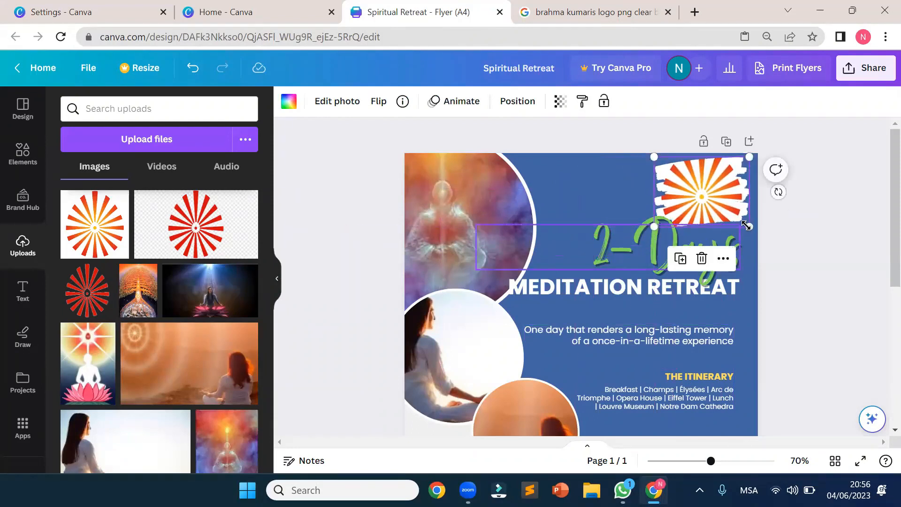
pyautogui.moveTo(749, 226); pyautogui.dragTo(722, 207)
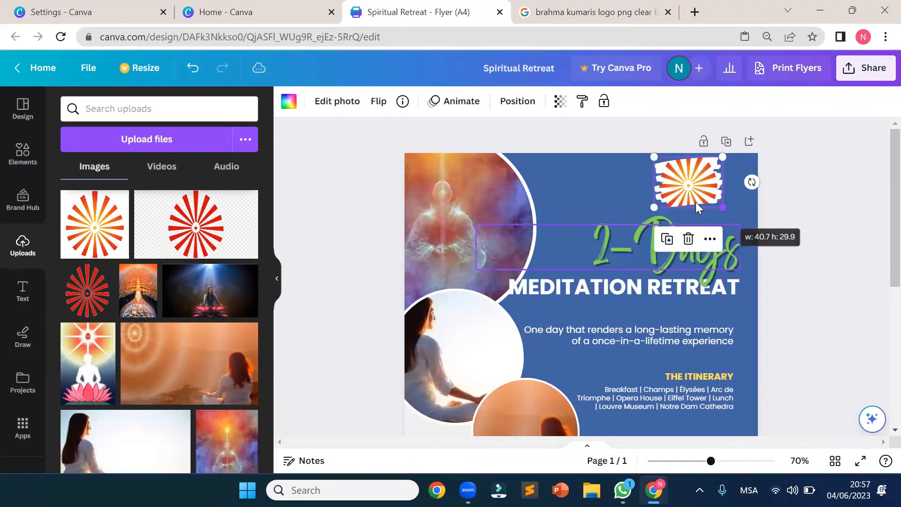
pyautogui.moveTo(687, 179); pyautogui.dragTo(711, 185)
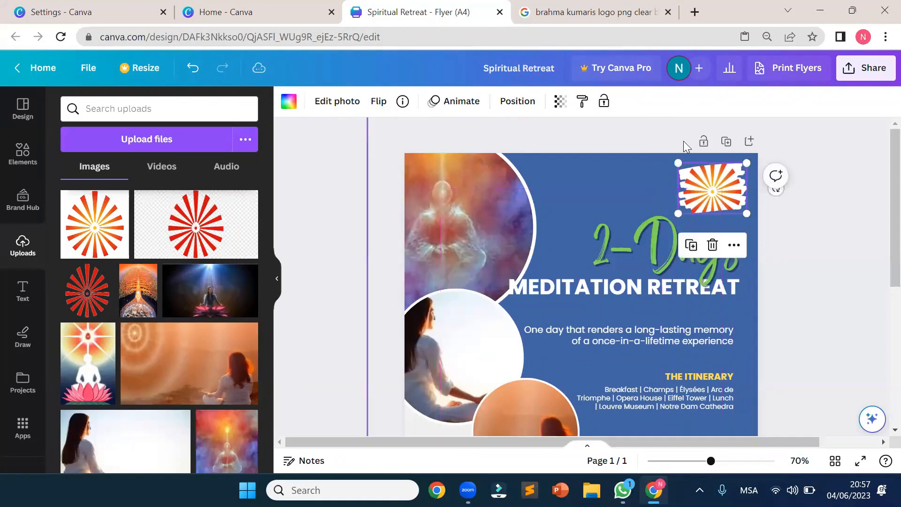
pyautogui.click(803, 247)
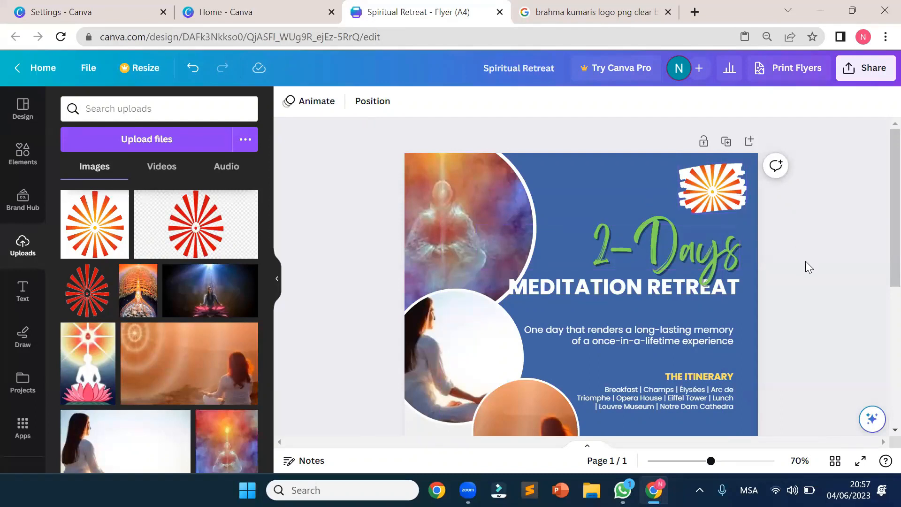
# Delete the sunburst logo together with its brush-stroke frame from the flyer's upper-right corner.
pyautogui.click(727, 197)
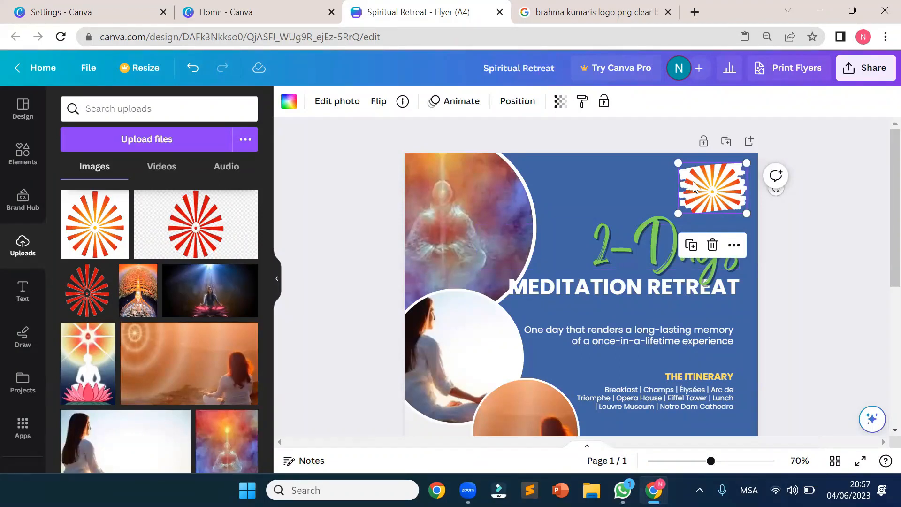
pyautogui.press('Delete')
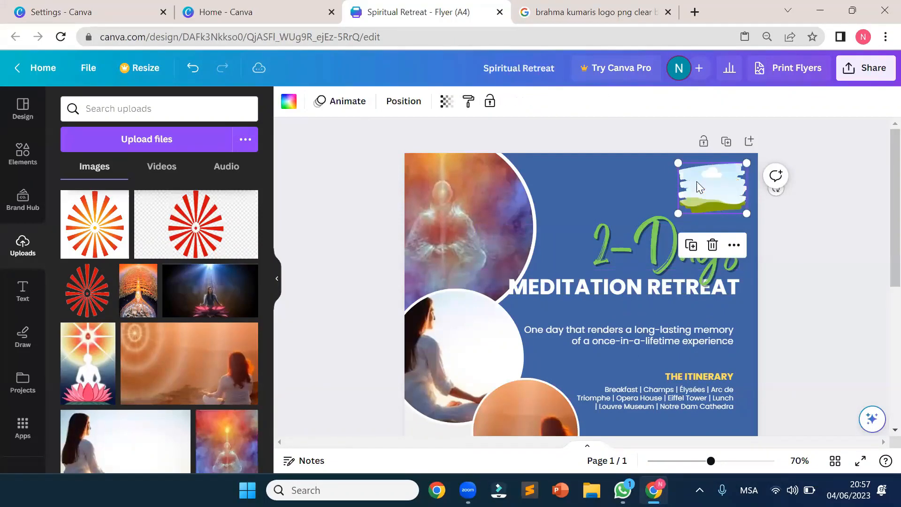
pyautogui.press('Delete')
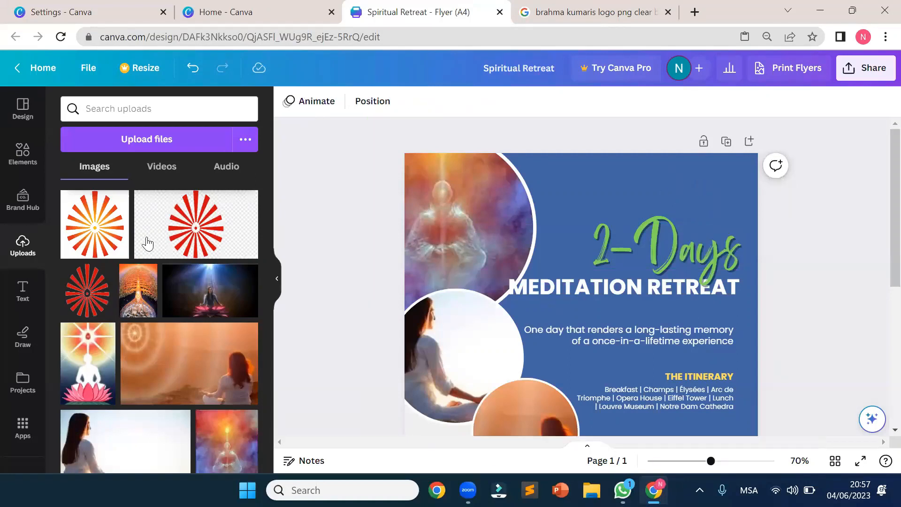
# Add the white-bordered circle frame and shrink it into the flyer's upper-right corner above the "2-Days" title.
pyautogui.click(23, 162)
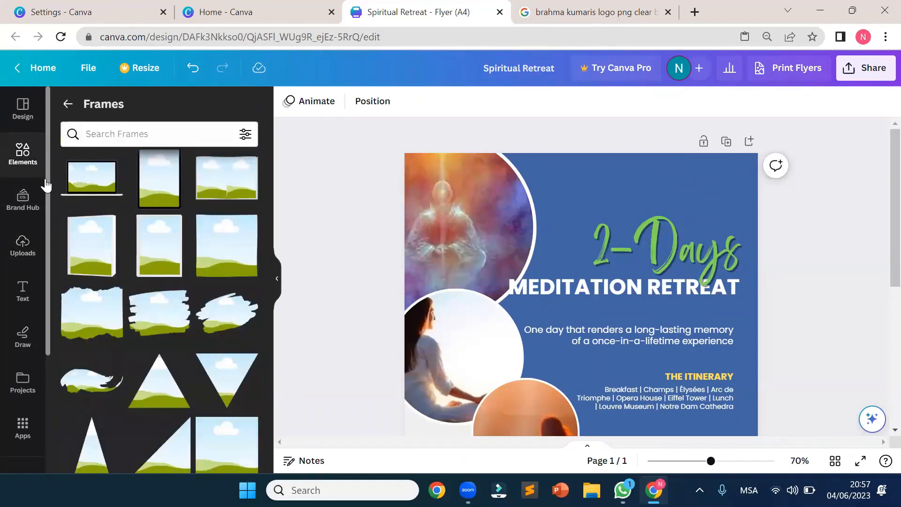
pyautogui.scroll(-5, 143, 273)
pyautogui.scroll(-3, 143, 273)
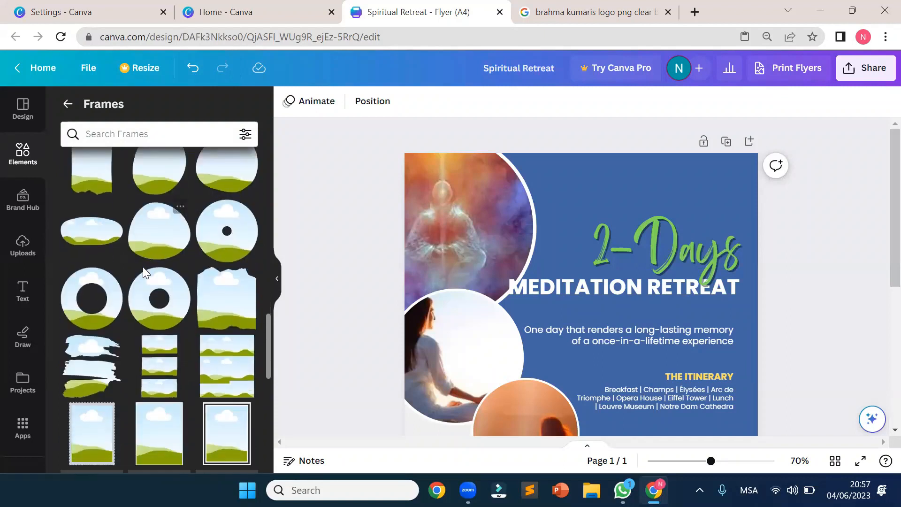
pyautogui.scroll(-5, 143, 274)
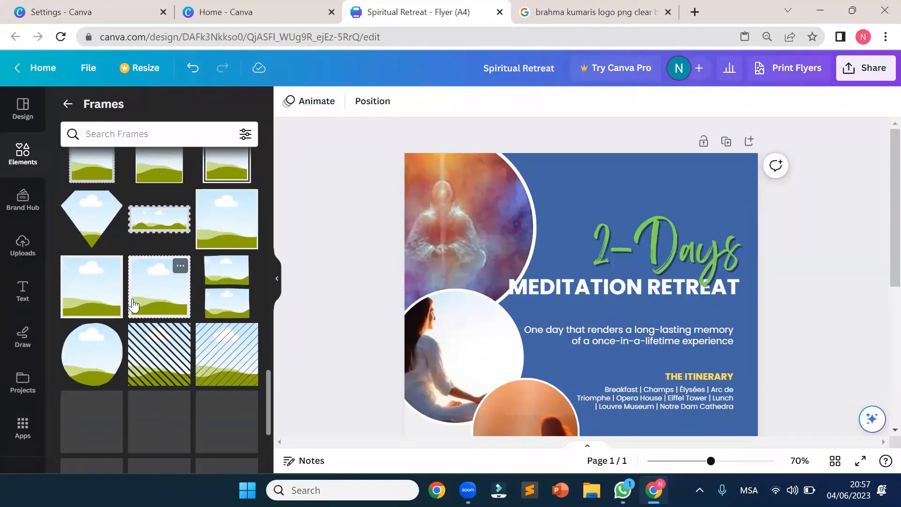
pyautogui.moveTo(84, 430); pyautogui.dragTo(595, 194)
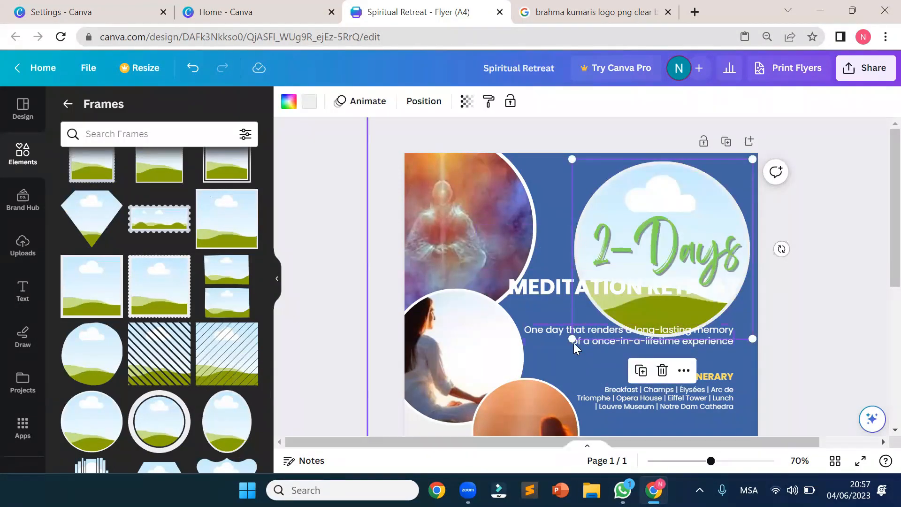
pyautogui.moveTo(572, 338); pyautogui.dragTo(669, 188)
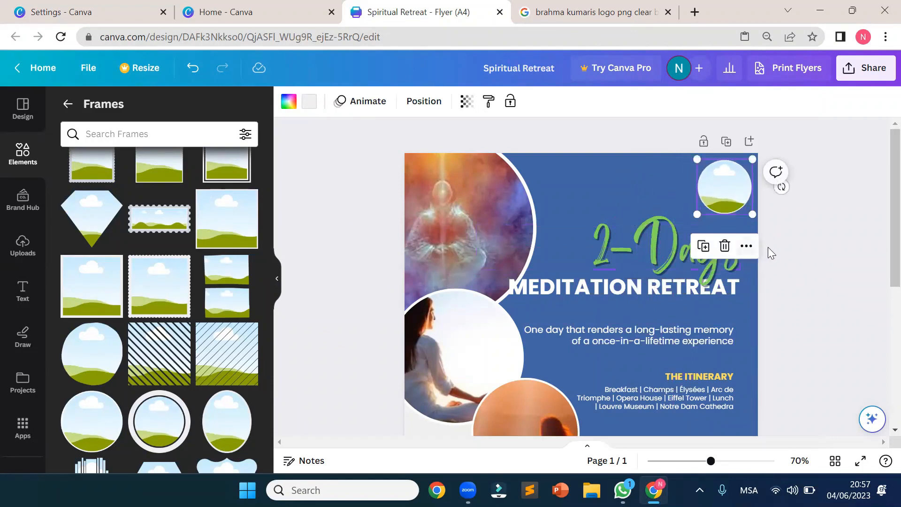
pyautogui.click(809, 245)
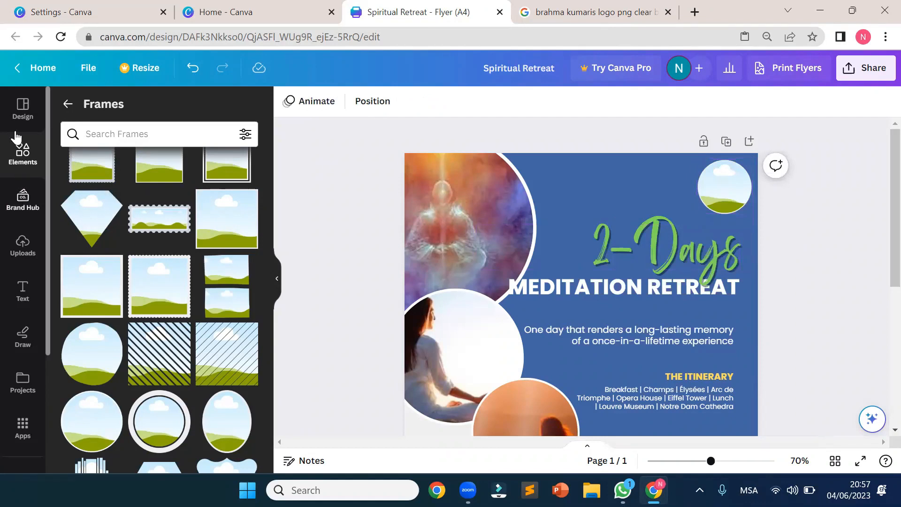
# Place the uploaded orange sunburst logo over the flyer's upper-right corner and delete the "2-Days" title.
pyautogui.click(23, 243)
pyautogui.moveTo(62, 239); pyautogui.dragTo(637, 175)
pyautogui.click(801, 241)
pyautogui.click(718, 243)
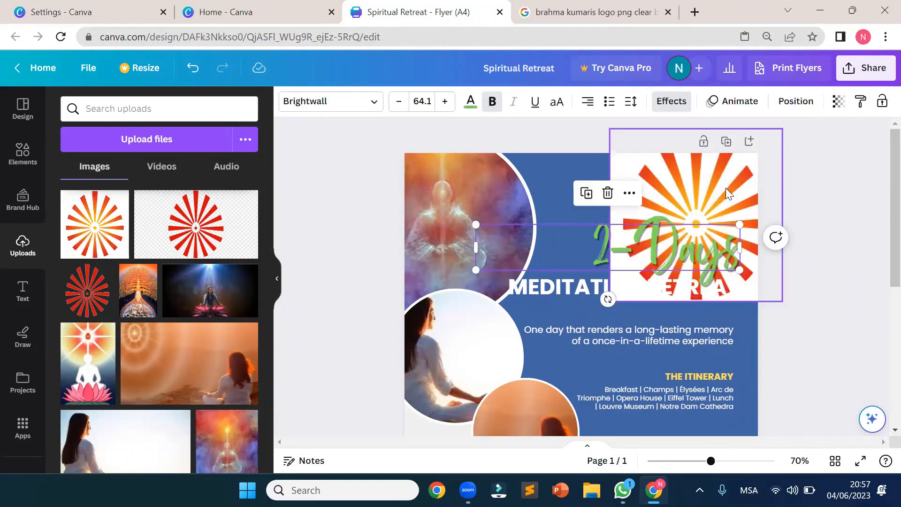
pyautogui.press('Delete')
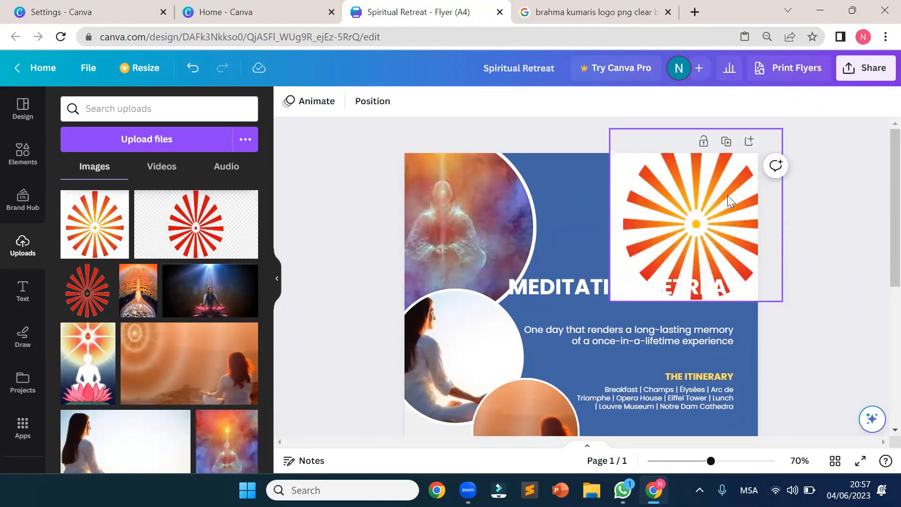
# Remove the loose sunburst logo, enlarge the circle frame in the upper-right corner and fill it with the orange sunburst logo.
pyautogui.click(726, 195)
pyautogui.press('Delete')
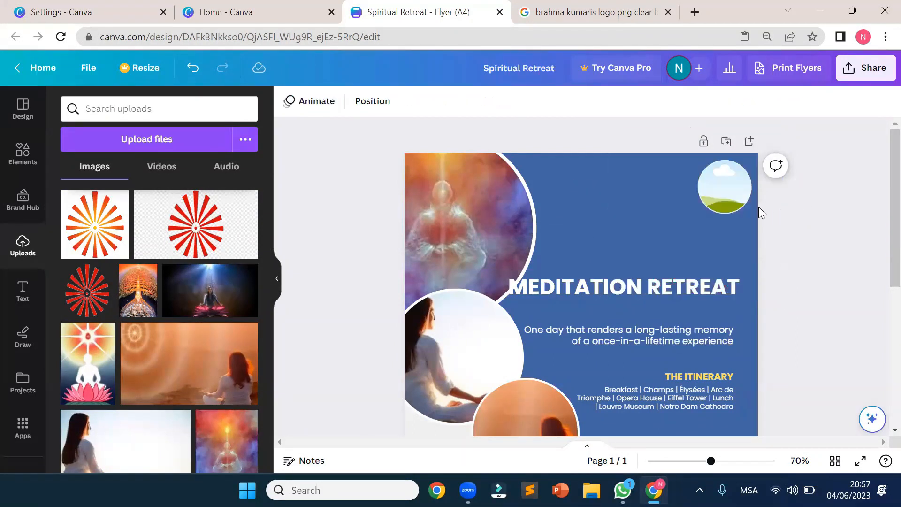
pyautogui.click(718, 209)
pyautogui.moveTo(696, 214); pyautogui.dragTo(646, 264)
pyautogui.moveTo(82, 254); pyautogui.dragTo(682, 181)
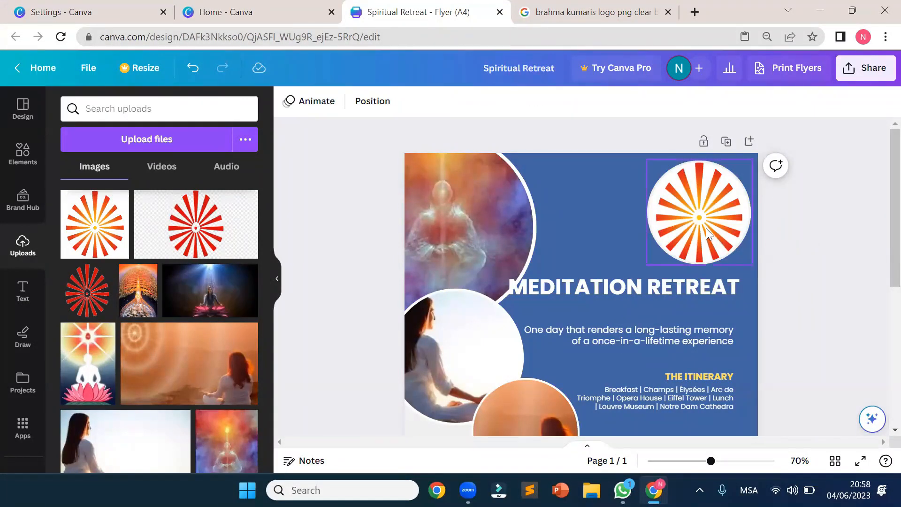
# Shrink the logo-filled circle frame into the flyer's upper-right corner.
pyautogui.click(706, 229)
pyautogui.moveTo(646, 264); pyautogui.dragTo(708, 200)
pyautogui.click(803, 253)
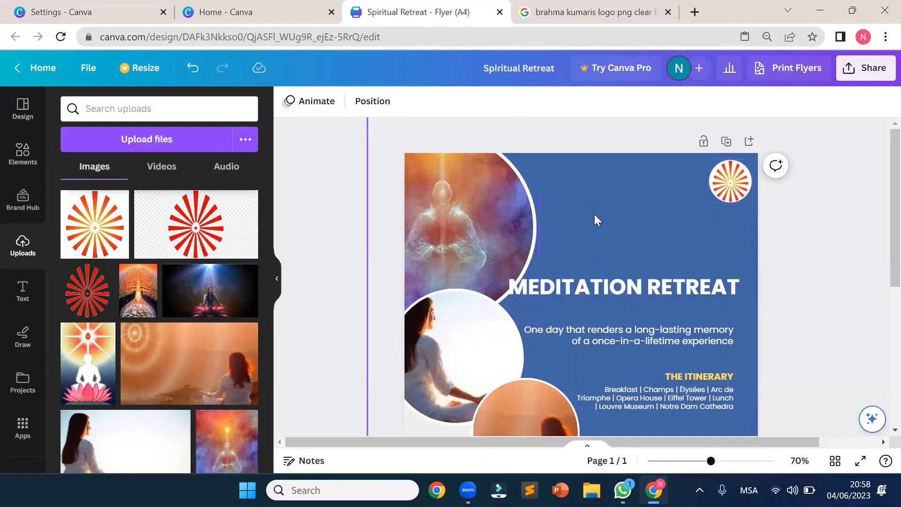
# Undo the recent logo edits and the deletion of the "2-Days" title, and delete the empty circle frame from the flyer's corner.
pyautogui.hotkey('ctrl', 'z')
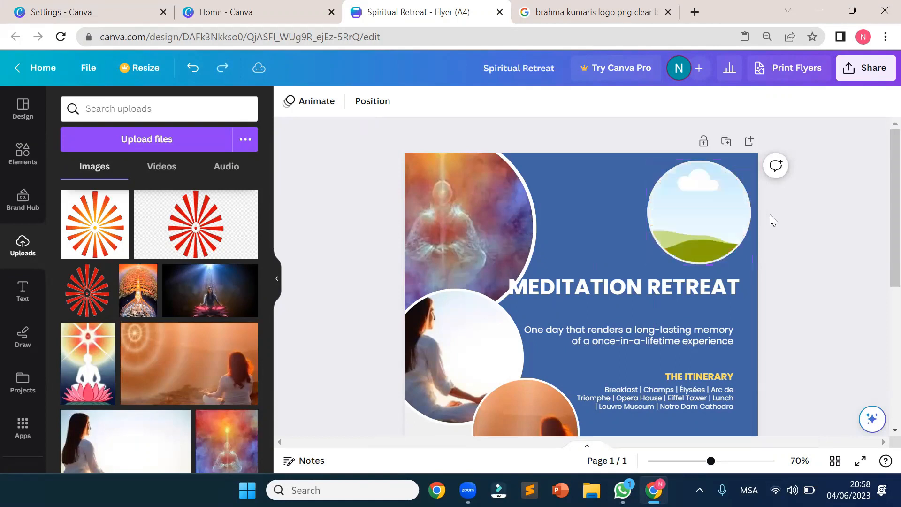
pyautogui.hotkey('ctrl', 'z')
pyautogui.hotkey('ctrl', 'z')
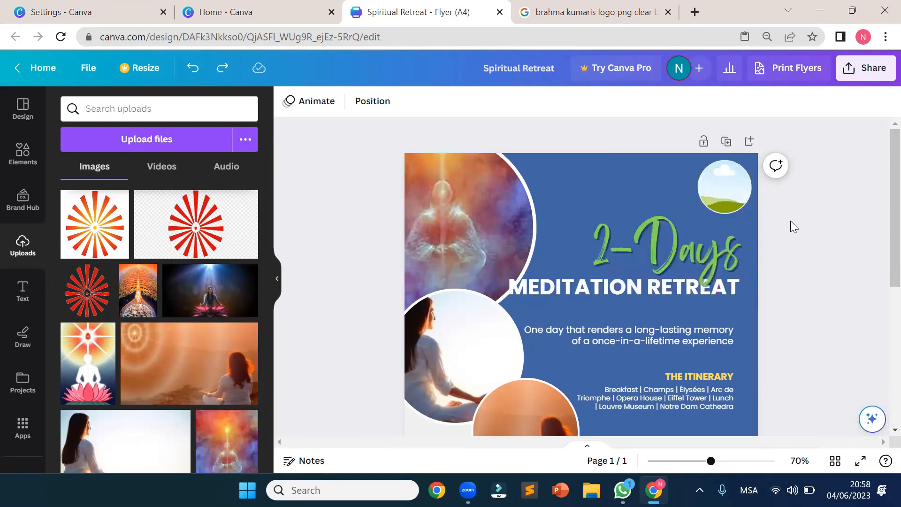
pyautogui.click(728, 191)
pyautogui.press('Delete')
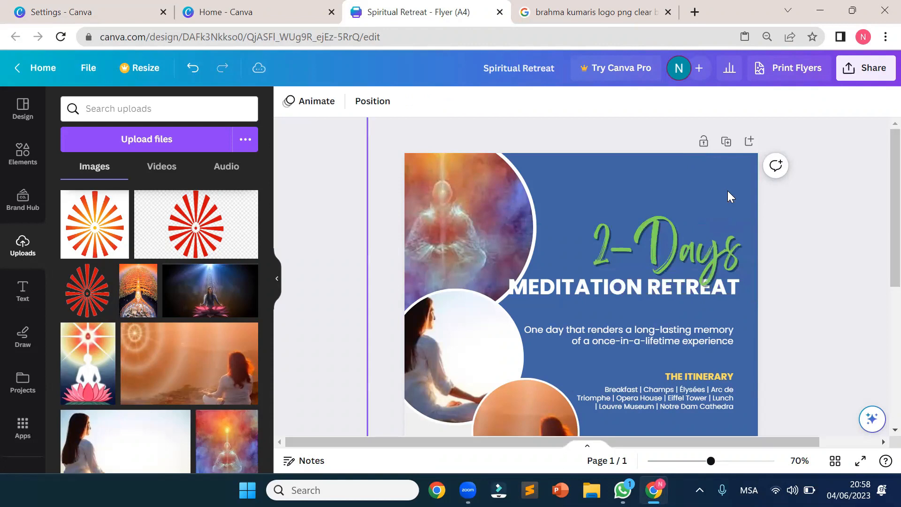
# Add the wide brush-stroke frame over the "2-Days" title and shrink it so it sits behind the text.
pyautogui.scroll(-2, 721, 191)
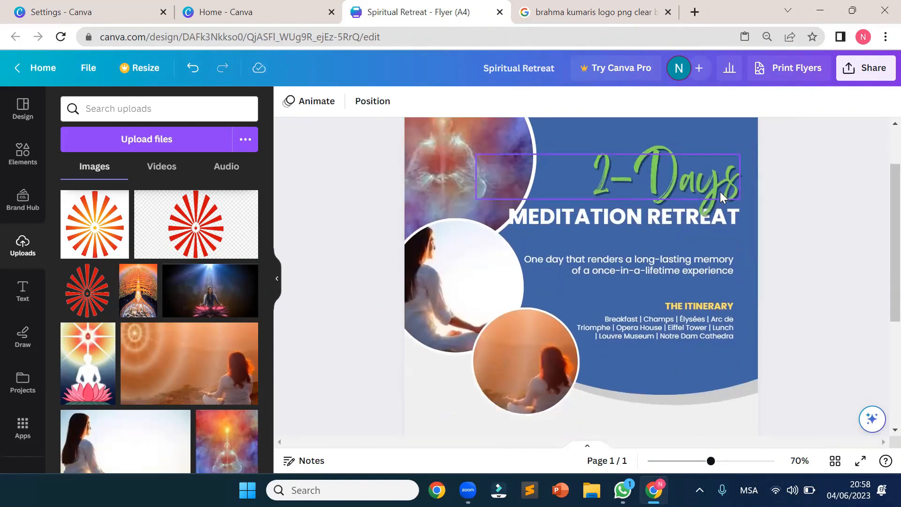
pyautogui.scroll(2, 720, 191)
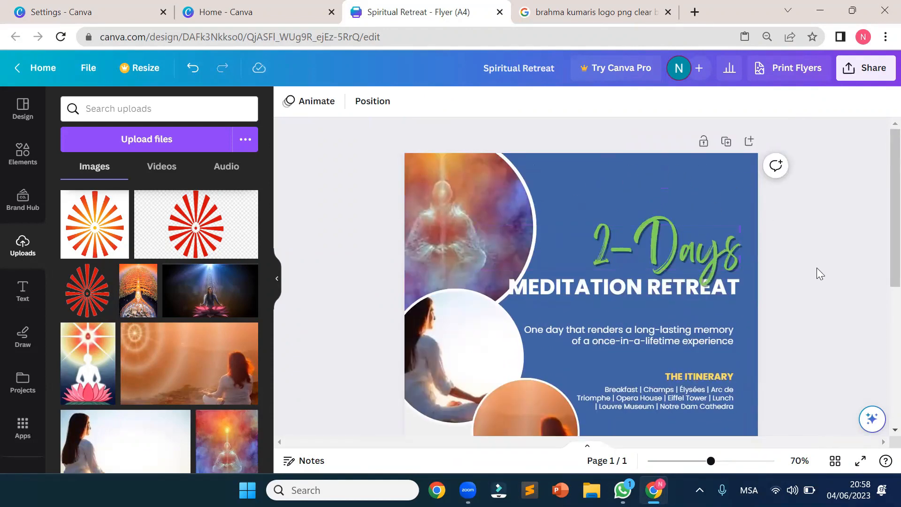
pyautogui.click(28, 155)
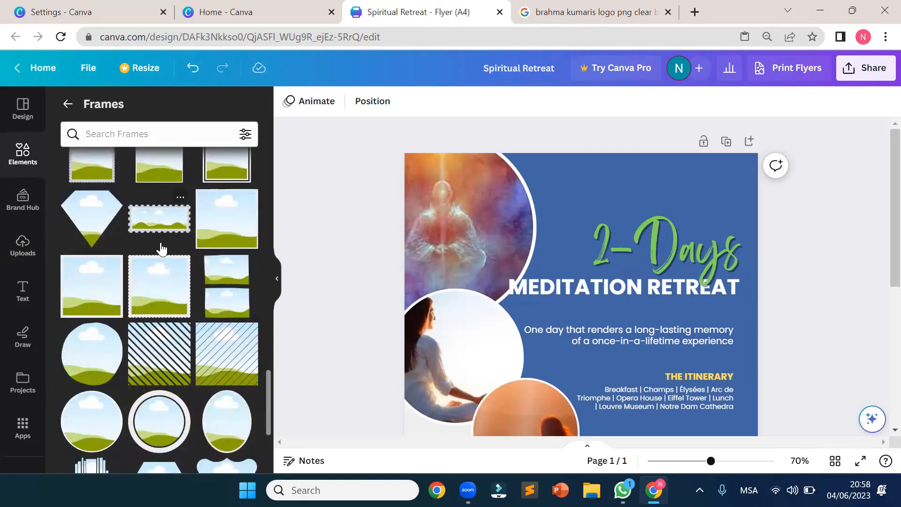
pyautogui.scroll(10, 161, 249)
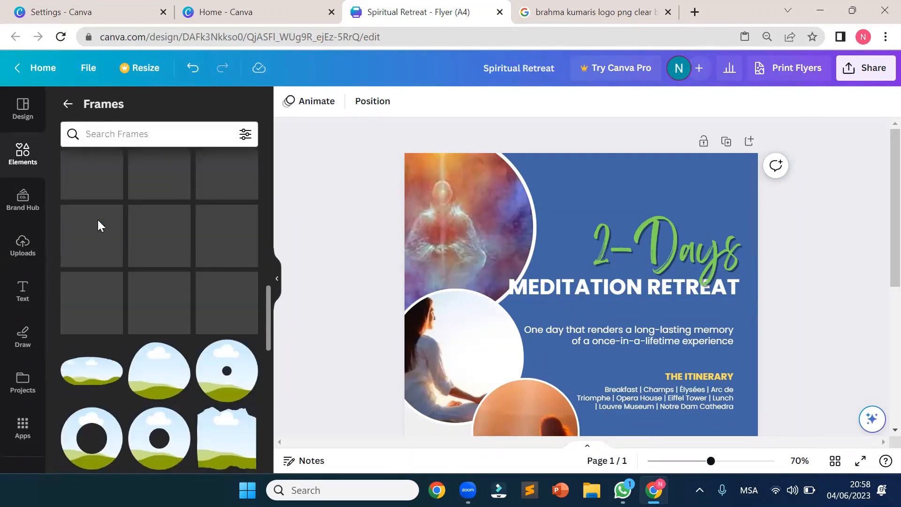
pyautogui.scroll(3, 98, 223)
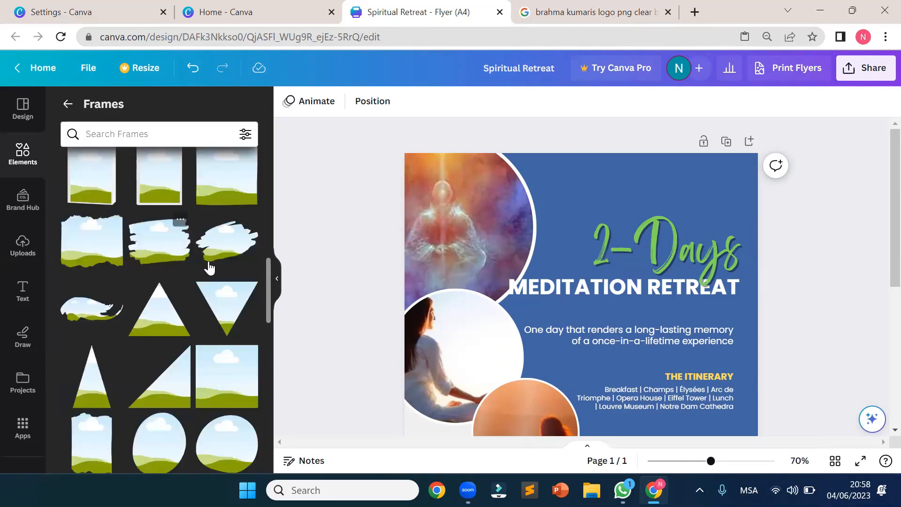
pyautogui.moveTo(163, 246); pyautogui.dragTo(606, 238)
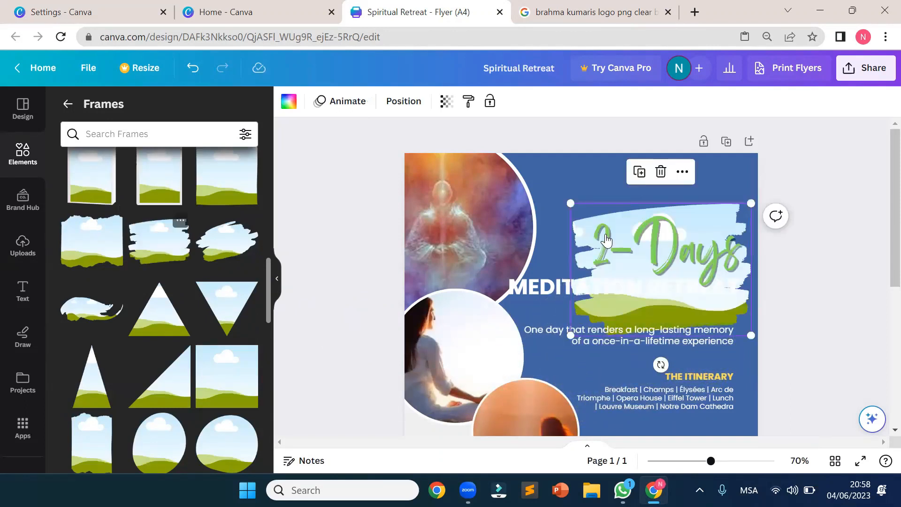
pyautogui.moveTo(570, 332); pyautogui.dragTo(611, 271)
pyautogui.moveTo(689, 217); pyautogui.dragTo(659, 214)
pyautogui.click(666, 209)
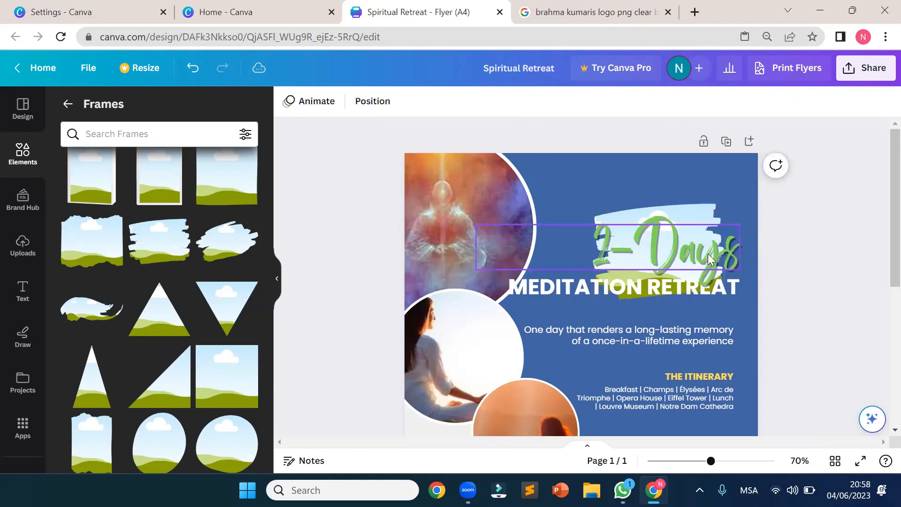
# Move the "2-Days" title up off the brush-stroke frame and fill the frame with the document's yellow.
pyautogui.moveTo(707, 254); pyautogui.dragTo(683, 178)
pyautogui.click(700, 233)
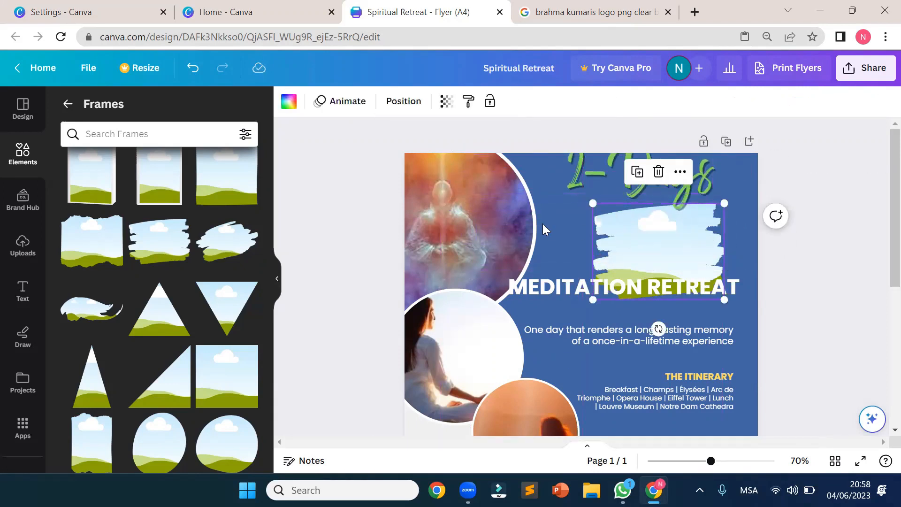
pyautogui.click(287, 115)
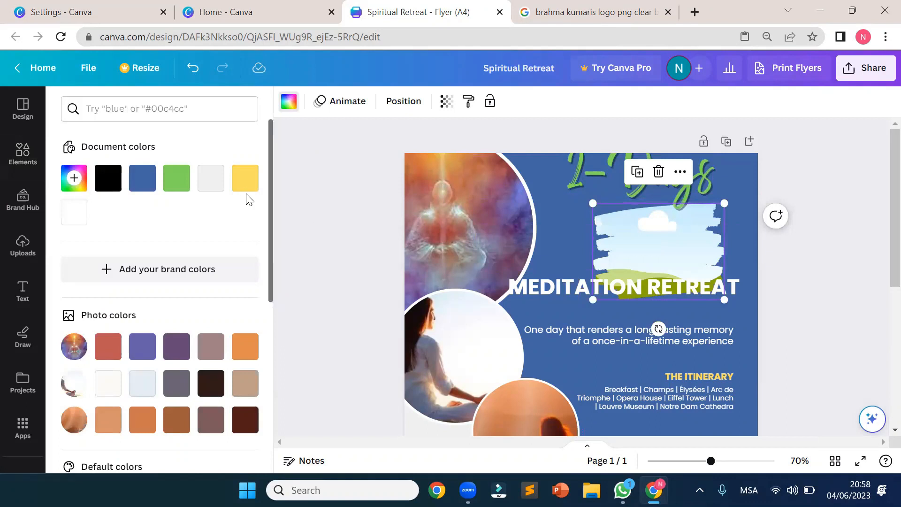
pyautogui.click(245, 180)
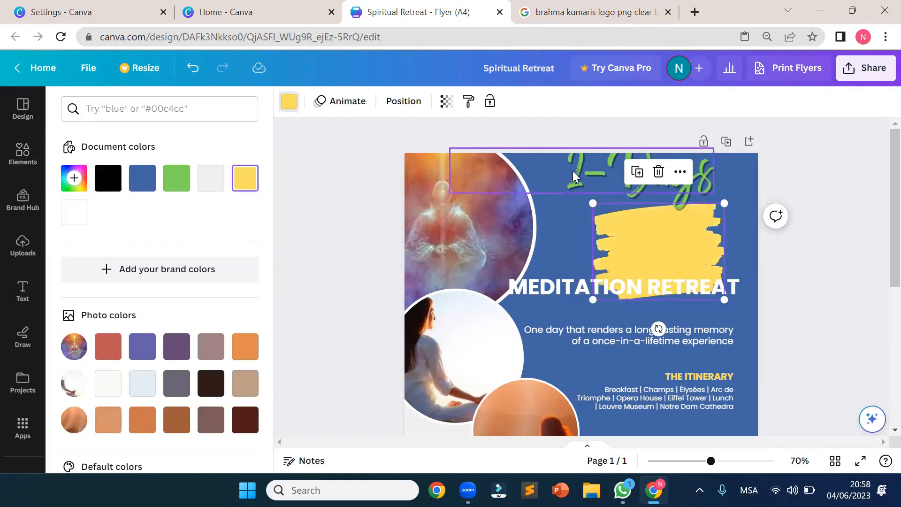
# Move the "2-Days" title back onto the yellow brush stroke and shrink it to font size 48.7 to fit.
pyautogui.moveTo(576, 174)
pyautogui.mouseDown()
pyautogui.moveTo(584, 227)
pyautogui.moveTo(597, 237)
pyautogui.mouseUp()
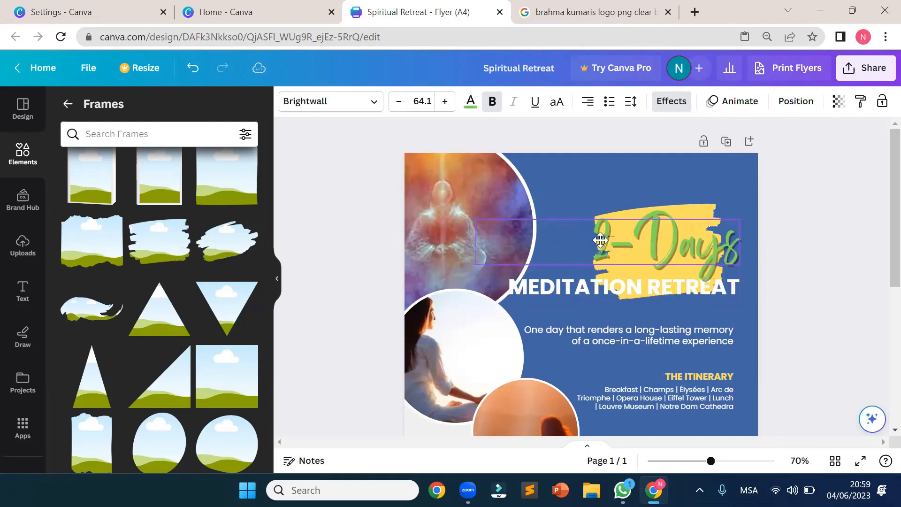
pyautogui.moveTo(482, 220); pyautogui.dragTo(539, 231)
pyautogui.moveTo(678, 249)
pyautogui.mouseDown()
pyautogui.moveTo(653, 251)
pyautogui.moveTo(662, 253)
pyautogui.mouseUp()
pyautogui.click(803, 222)
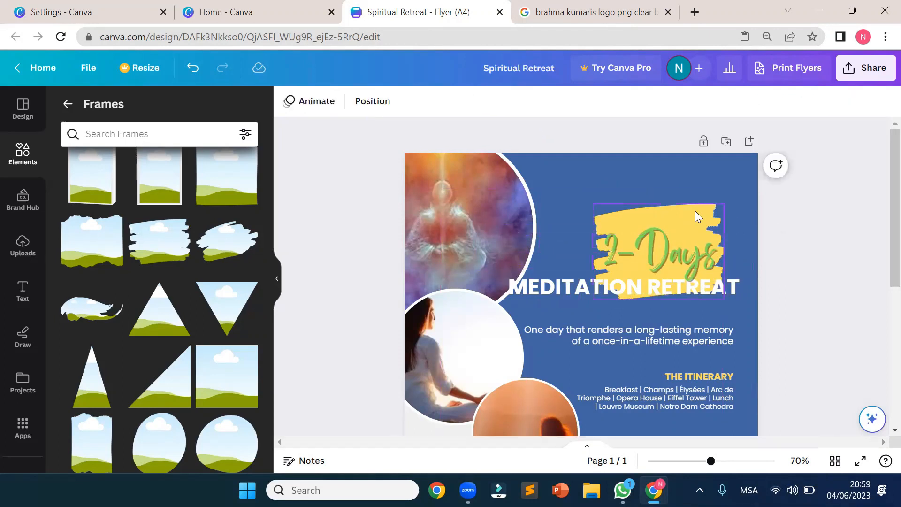
# Delete the yellow brush-stroke frame behind the "2-Days" title, keeping the title itself.
pyautogui.scroll(-10, 169, 274)
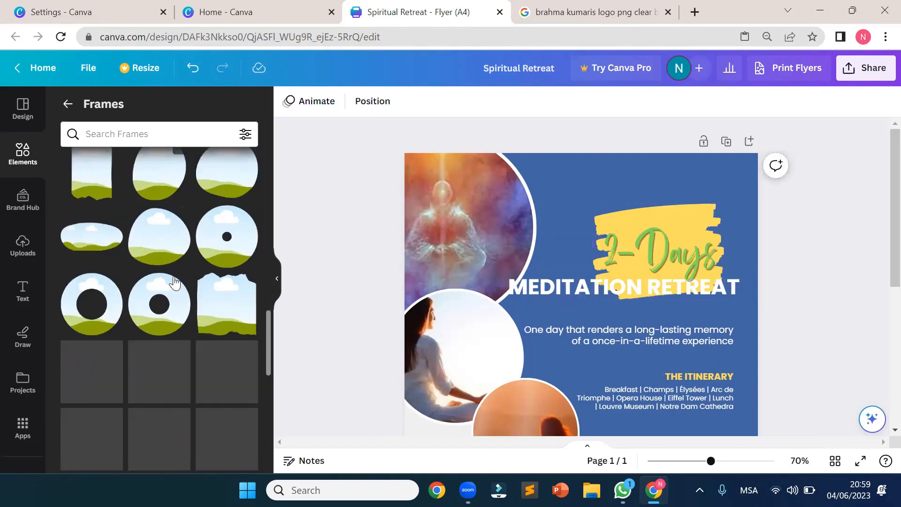
pyautogui.scroll(-3, 196, 305)
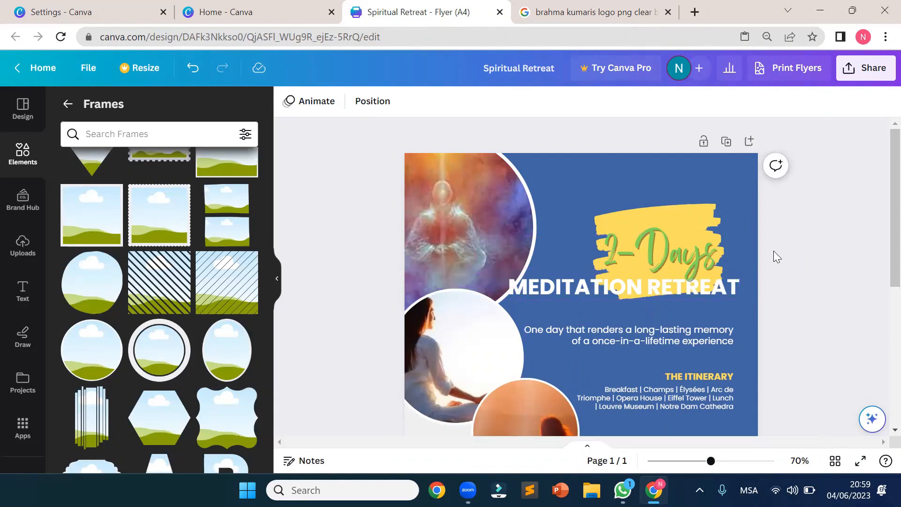
pyautogui.click(694, 215)
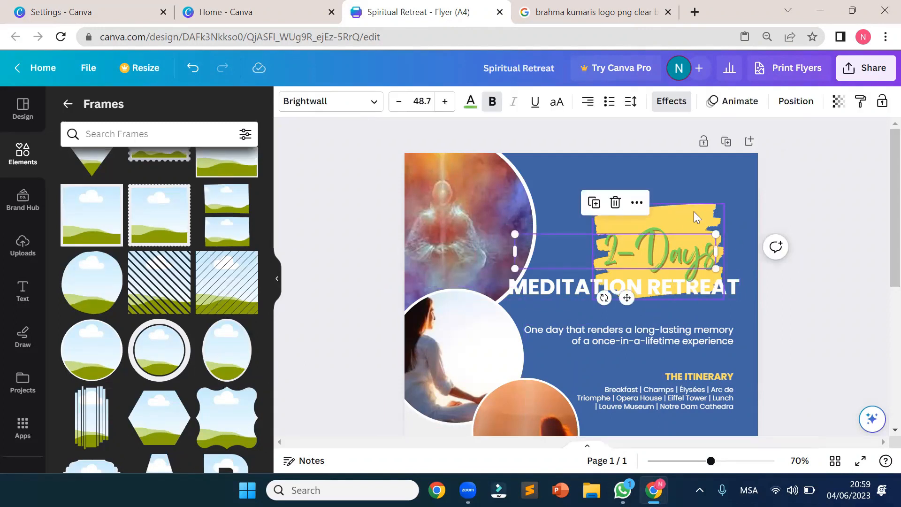
pyautogui.press('Delete')
pyautogui.hotkey('ctrl', 'z')
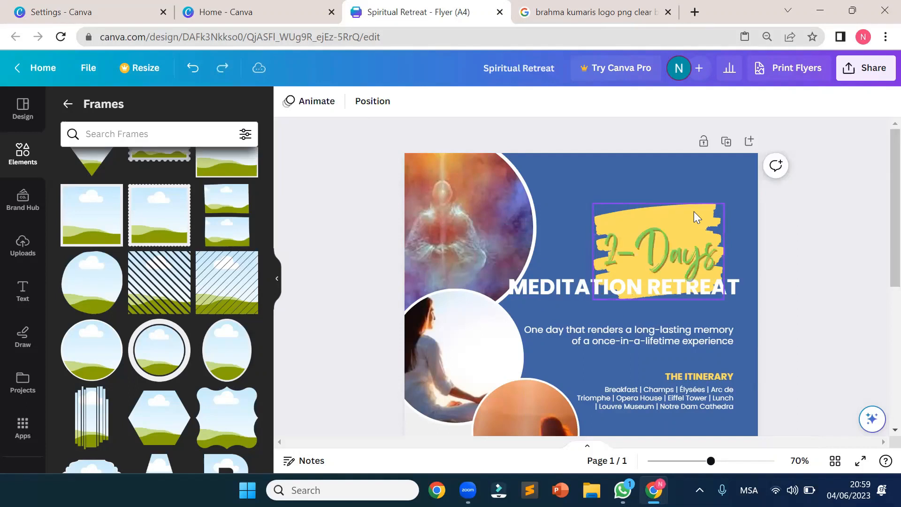
pyautogui.click(693, 207)
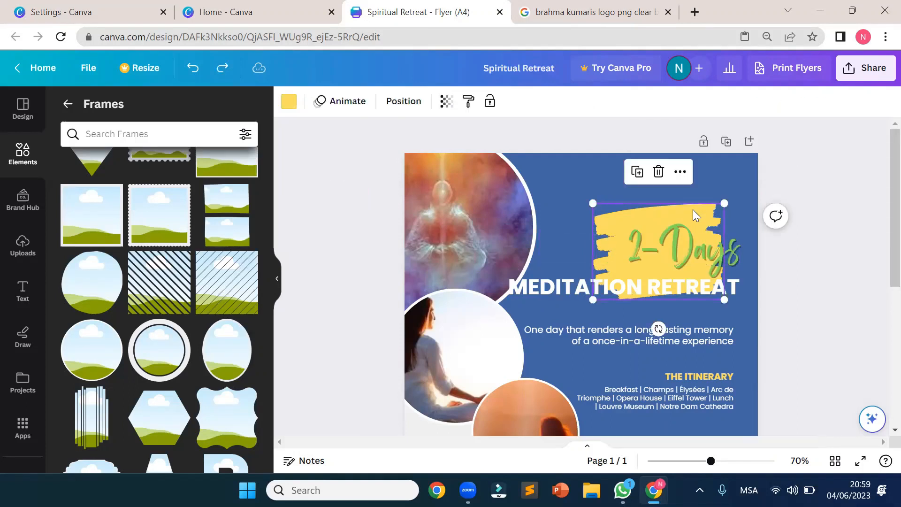
pyautogui.press('Delete')
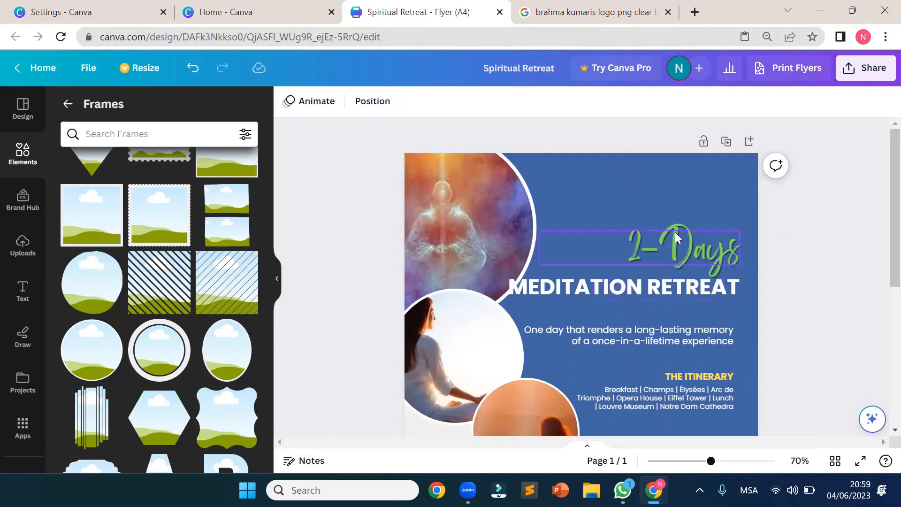
# Enlarge the "2-Days" title to font size 63.9 and position it just above "MEDITATION RETREAT".
pyautogui.moveTo(691, 250); pyautogui.dragTo(684, 254)
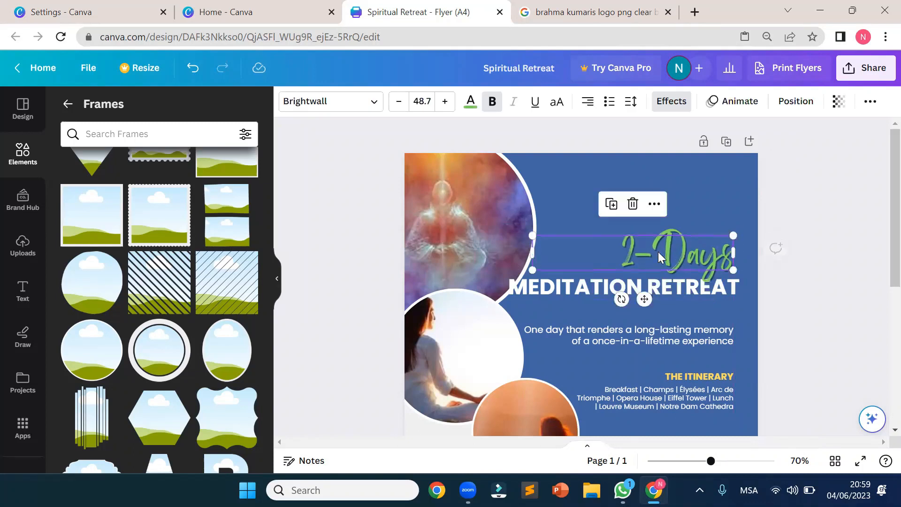
pyautogui.moveTo(531, 234); pyautogui.dragTo(471, 211)
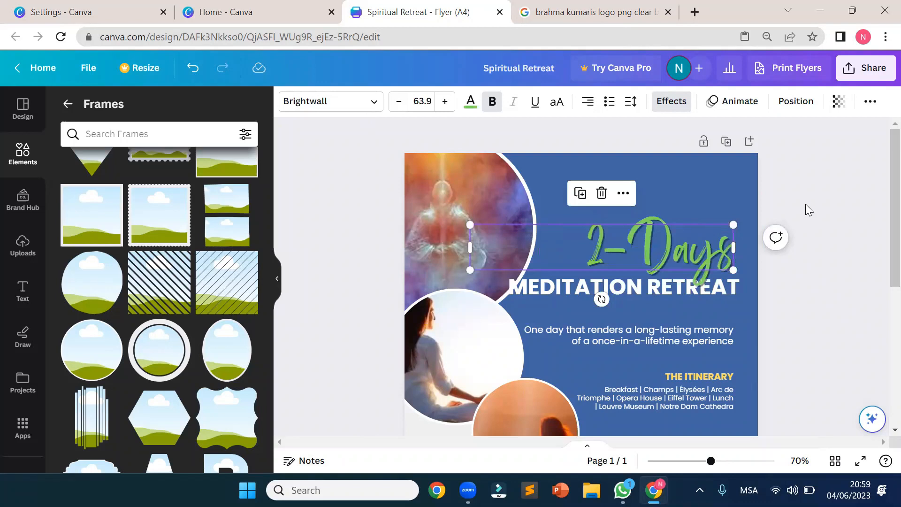
pyautogui.click(805, 204)
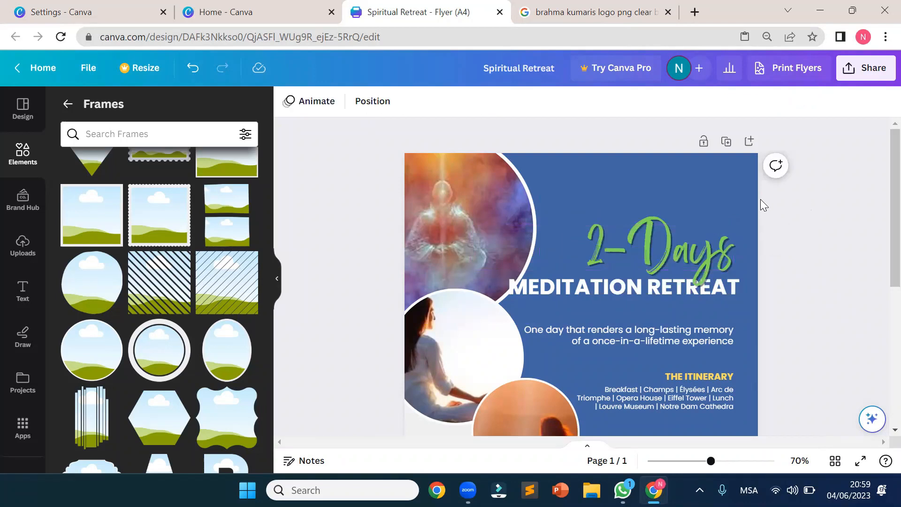
# Add the slanted brush-stroke frame and position it over the flyer's upper-right corner, partly off the page.
pyautogui.scroll(-3, 758, 204)
pyautogui.scroll(3, 762, 229)
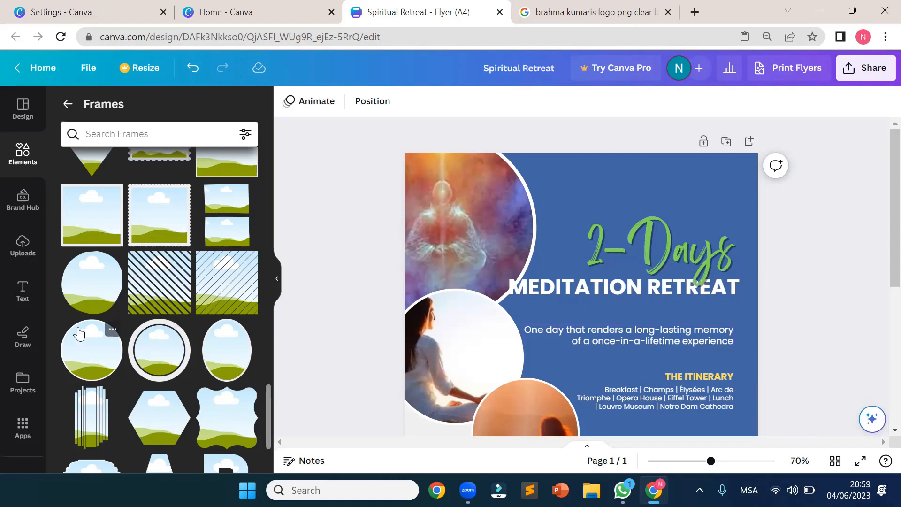
pyautogui.scroll(10, 89, 324)
pyautogui.scroll(3, 91, 322)
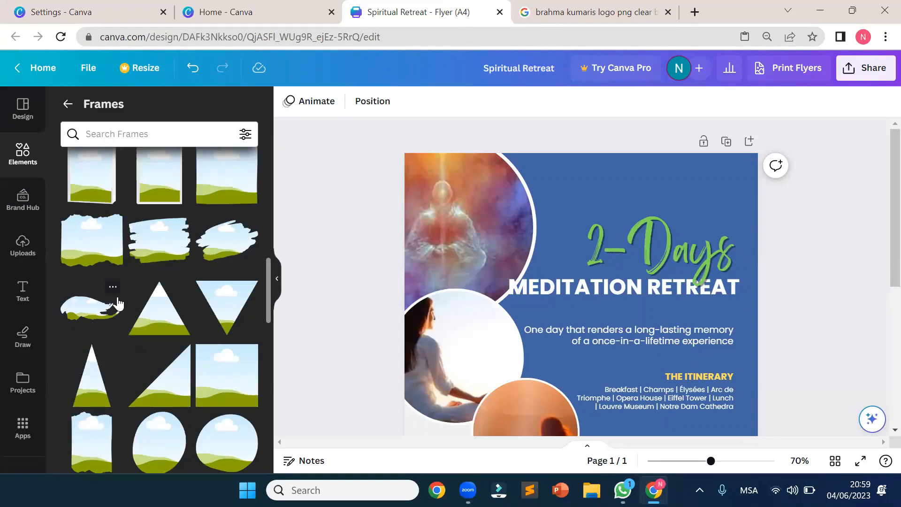
pyautogui.moveTo(222, 244); pyautogui.dragTo(770, 204)
pyautogui.moveTo(237, 258); pyautogui.dragTo(672, 157)
pyautogui.moveTo(713, 205); pyautogui.dragTo(737, 164)
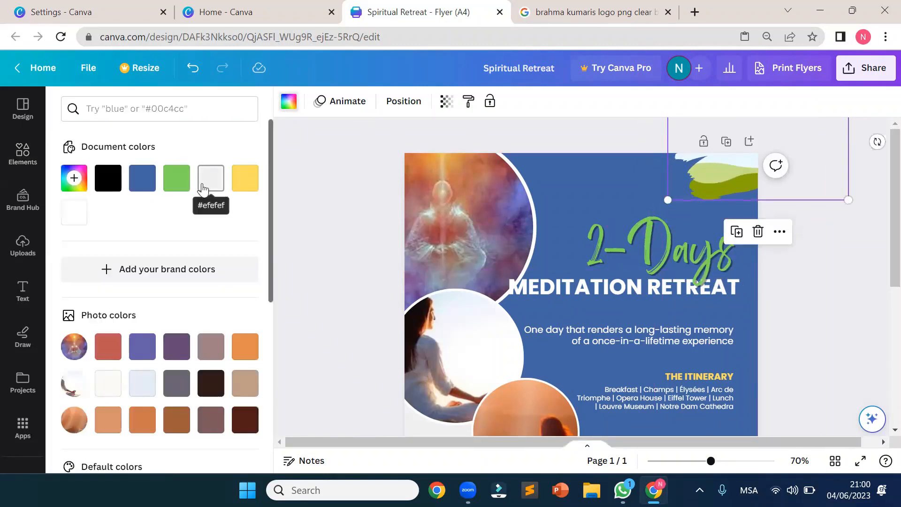
# Fill the corner brush-stroke frame with the document's yellow.
pyautogui.click(243, 177)
pyautogui.press('Escape')
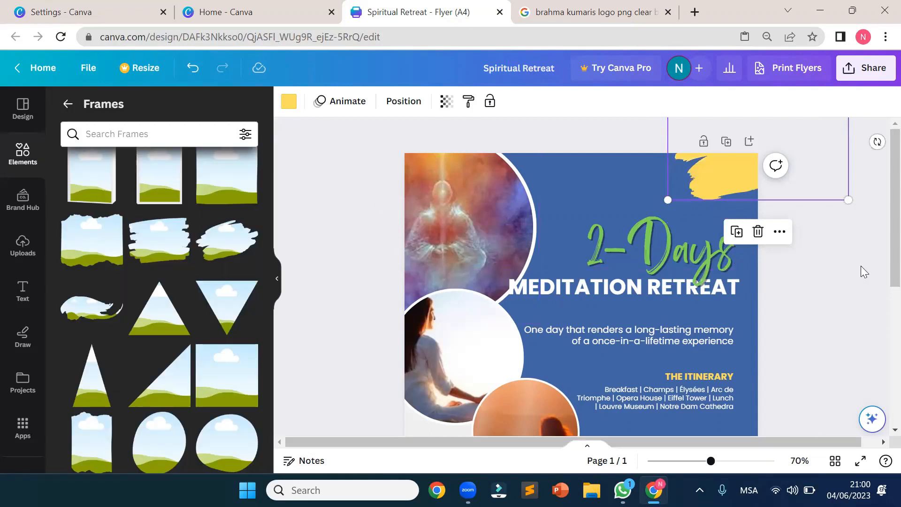
pyautogui.click(850, 267)
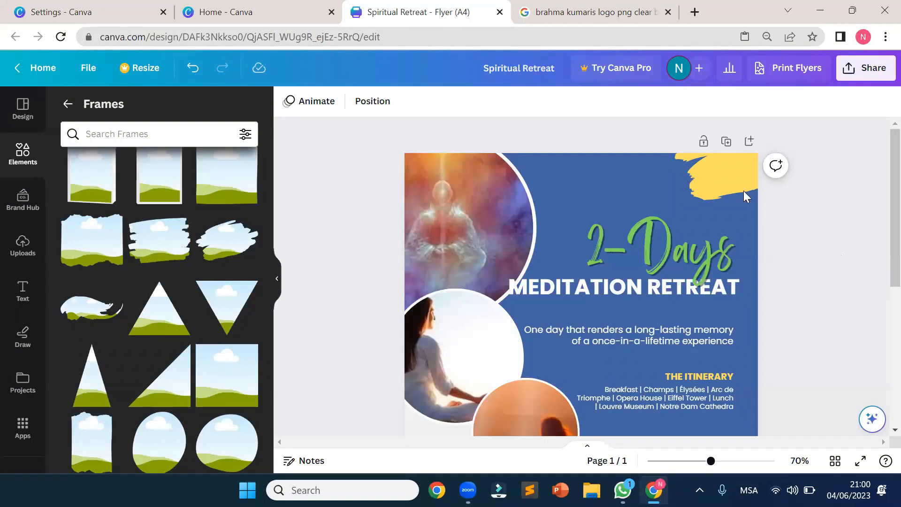
# Try placing another slanted brush-stroke frame at the flyer's upper-left corner and look over the page layout.
pyautogui.moveTo(227, 244)
pyautogui.mouseDown()
pyautogui.moveTo(392, 233)
pyautogui.moveTo(502, 162)
pyautogui.moveTo(406, 177)
pyautogui.mouseUp()
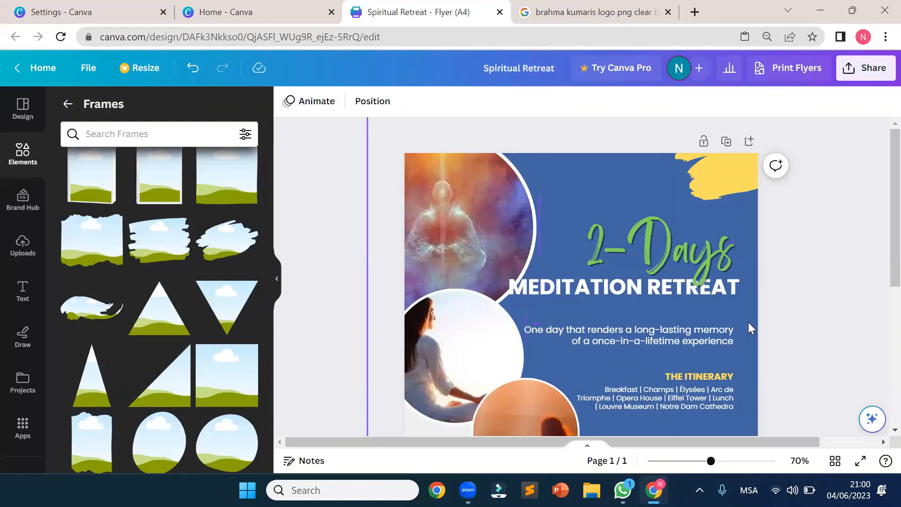
pyautogui.scroll(-3, 784, 321)
pyautogui.scroll(-2, 784, 317)
pyautogui.scroll(5, 798, 305)
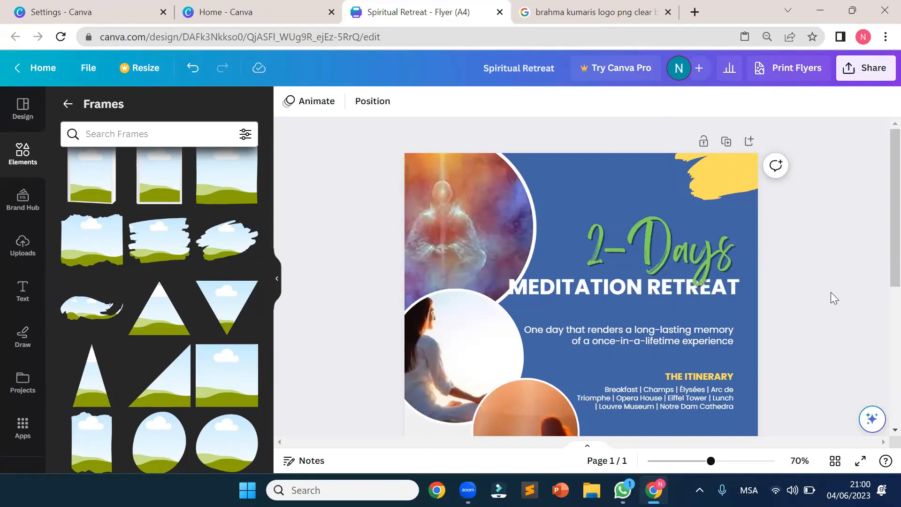
# Rotate the yellow brush stroke and shift it further into the flyer's upper-right corner.
pyautogui.moveTo(713, 188)
pyautogui.mouseDown()
pyautogui.moveTo(714, 177)
pyautogui.moveTo(646, 213)
pyautogui.moveTo(565, 191)
pyautogui.moveTo(712, 169)
pyautogui.moveTo(697, 176)
pyautogui.moveTo(732, 186)
pyautogui.mouseUp()
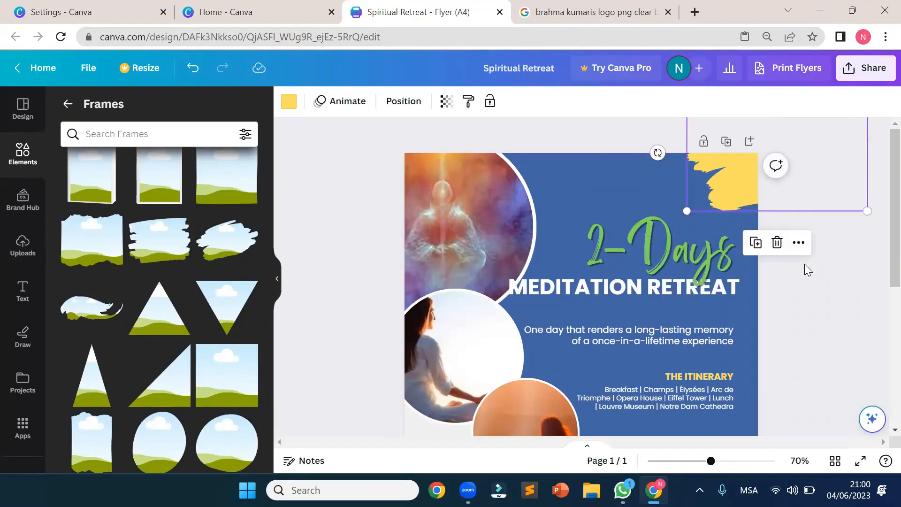
pyautogui.click(809, 291)
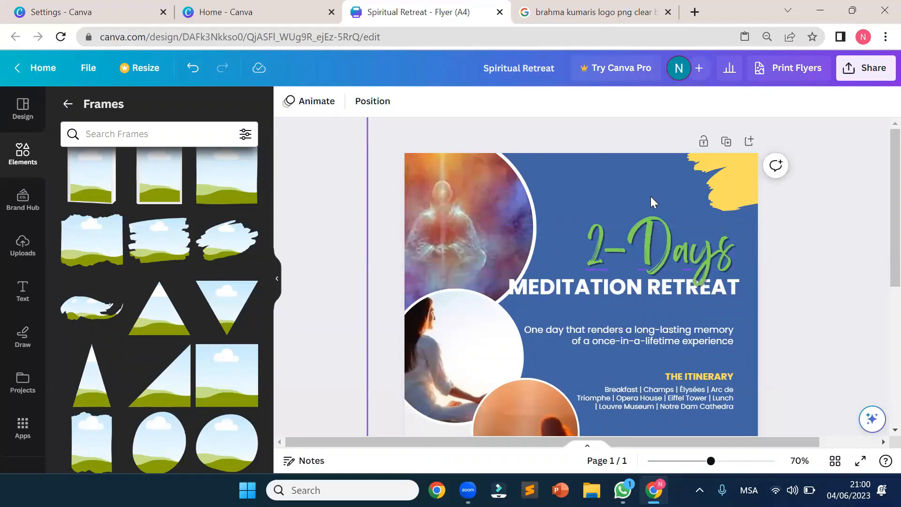
pyautogui.press('t')
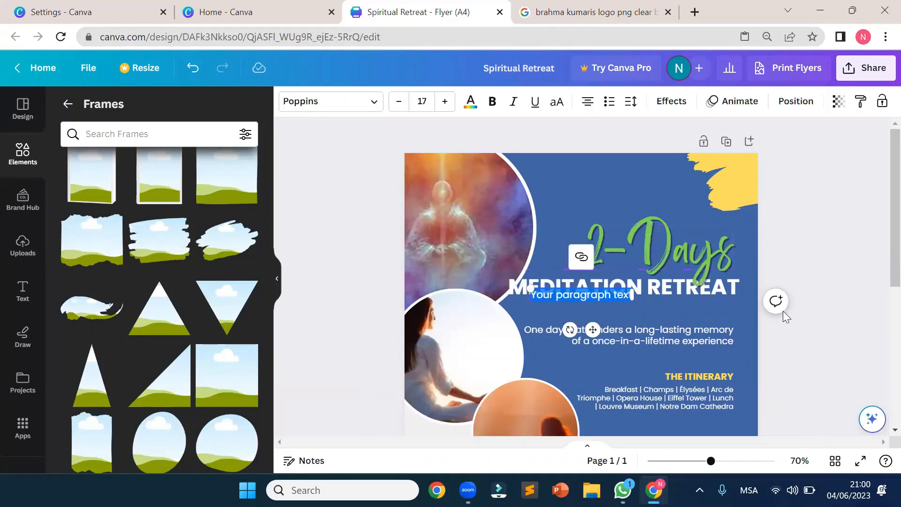
pyautogui.hotkey('ctrl', 'z')
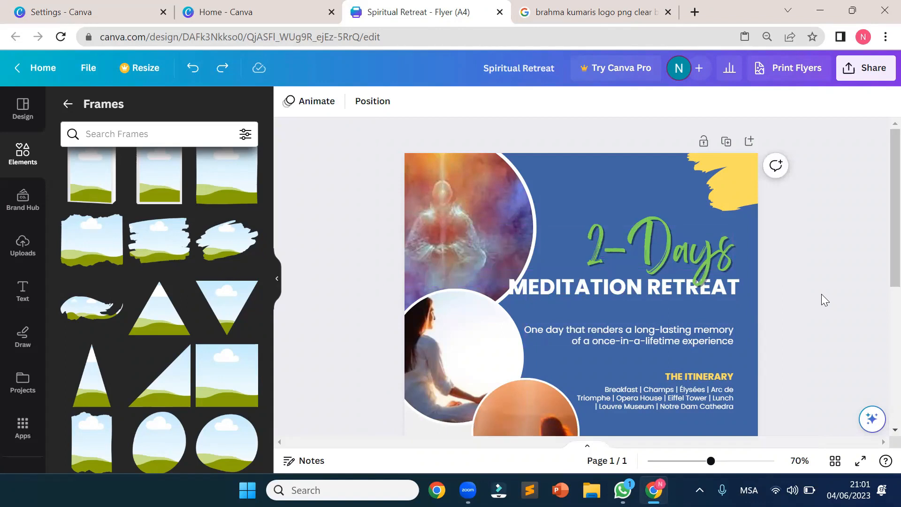
# Try placing a new paragraph text box above the "2-Days" title, undo its move, and add another text box.
pyautogui.press('t')
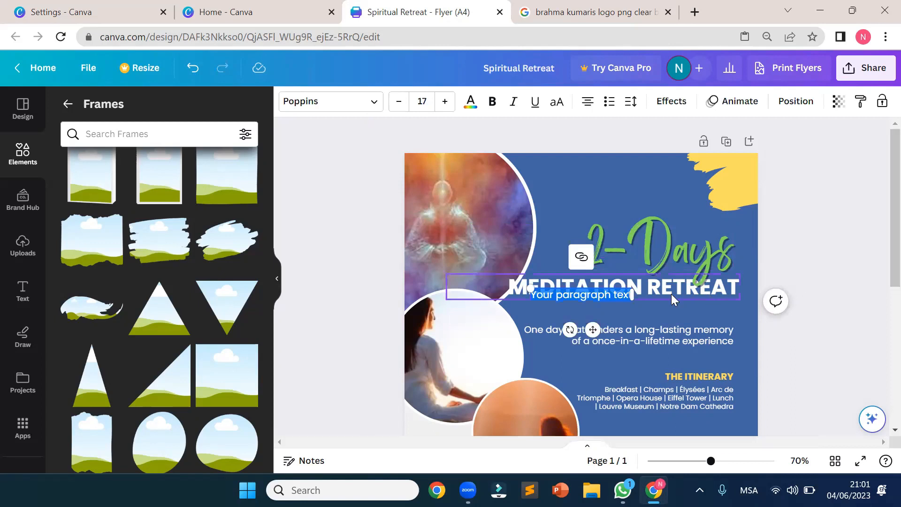
pyautogui.moveTo(593, 329); pyautogui.dragTo(607, 216)
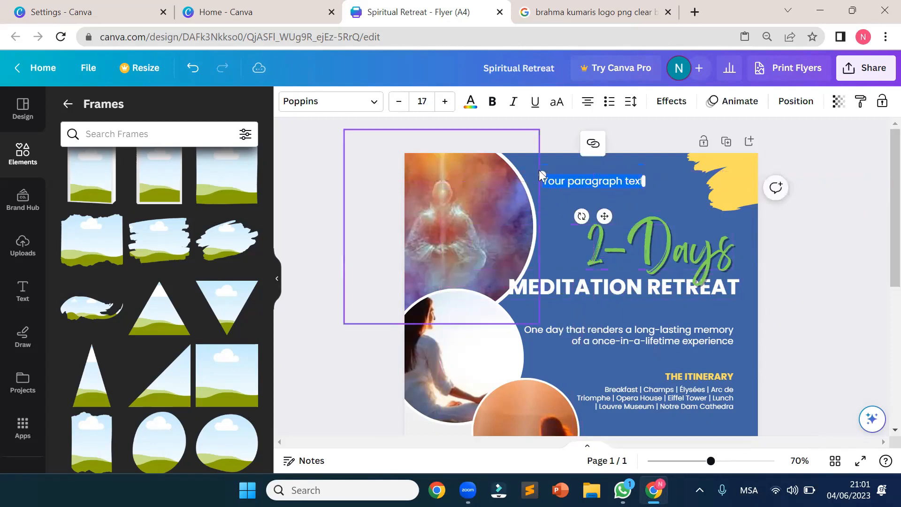
pyautogui.click(842, 281)
pyautogui.doubleClick(588, 186)
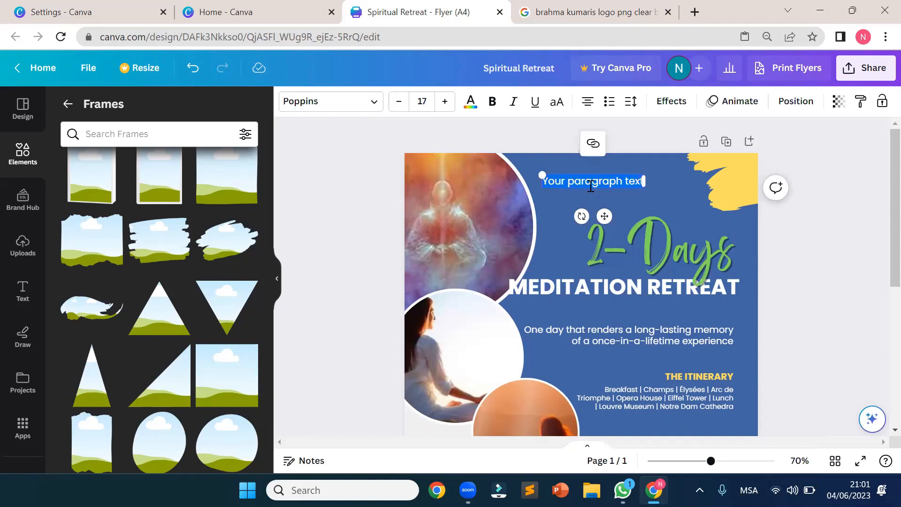
pyautogui.hotkey('ctrl', 'z')
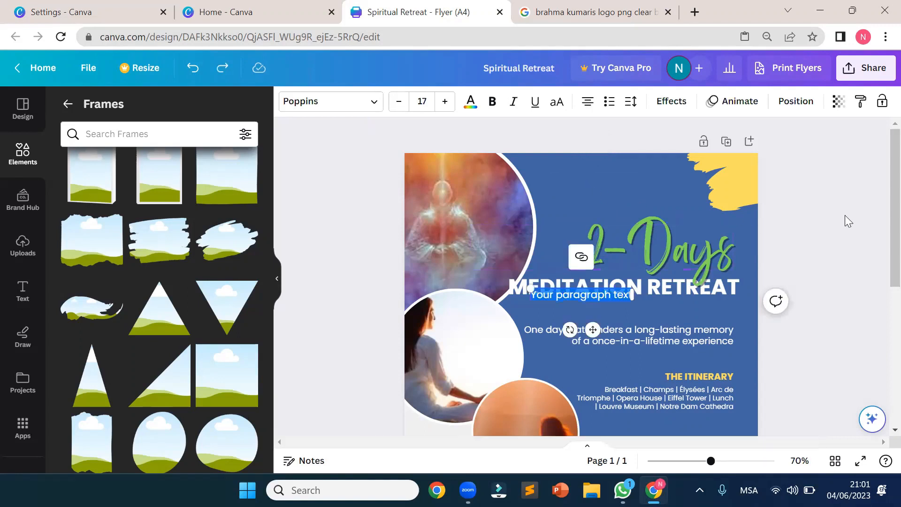
pyautogui.click(845, 211)
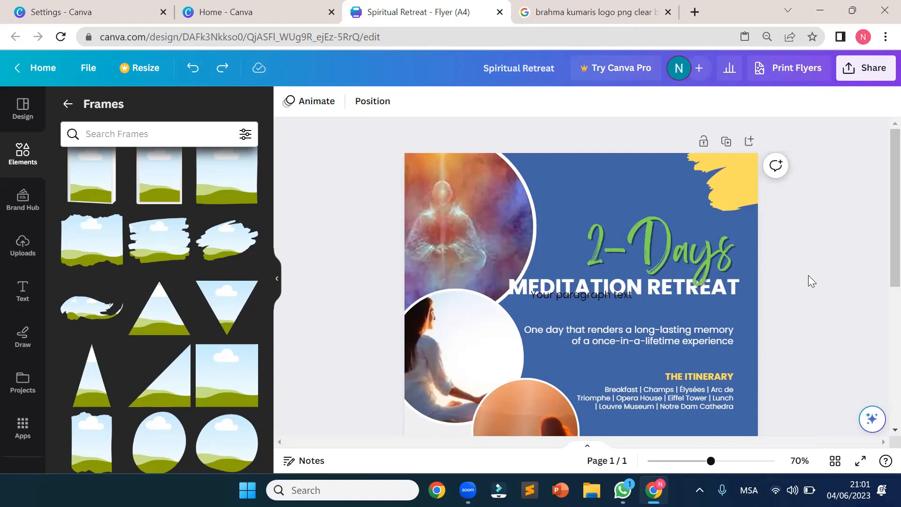
pyautogui.hotkey('ctrl', 'y')
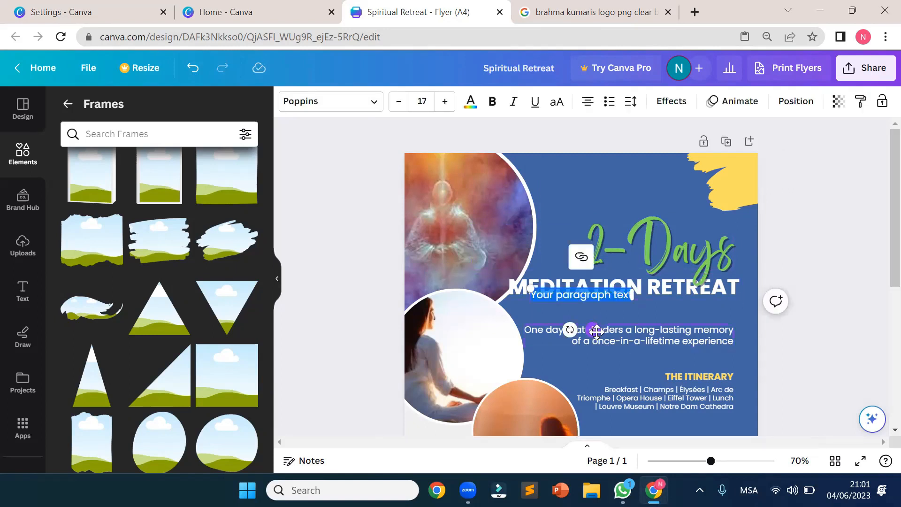
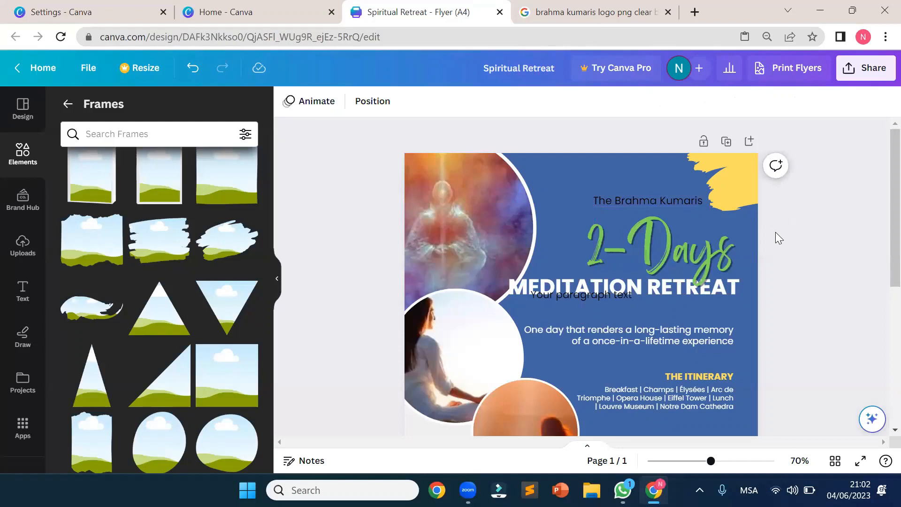
# Shift the yellow brush stroke inward and enlarge it slightly so it sits behind the "The Brahma Kumaris" text.
pyautogui.click(703, 173)
pyautogui.moveTo(703, 174); pyautogui.dragTo(583, 183)
pyautogui.moveTo(747, 224); pyautogui.dragTo(762, 230)
pyautogui.moveTo(675, 166); pyautogui.dragTo(666, 166)
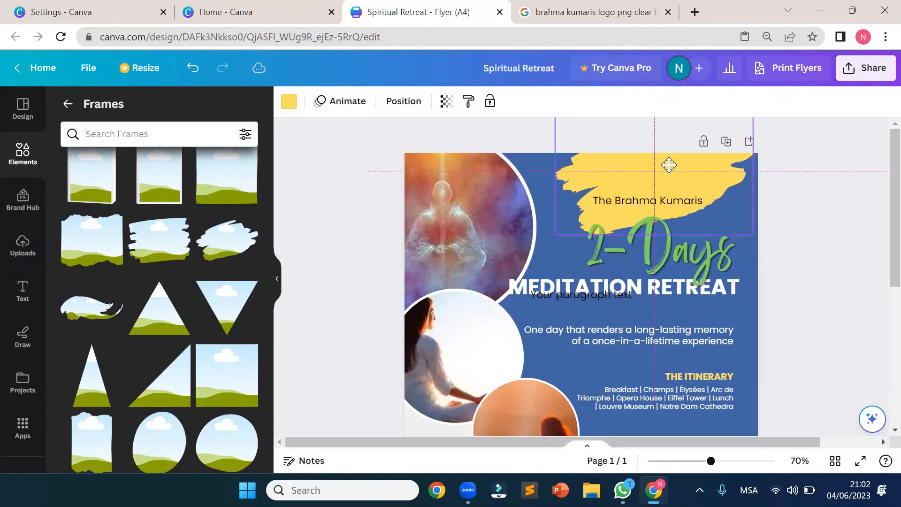
# Change the brush stroke's fill to the document's white.
pyautogui.click(289, 106)
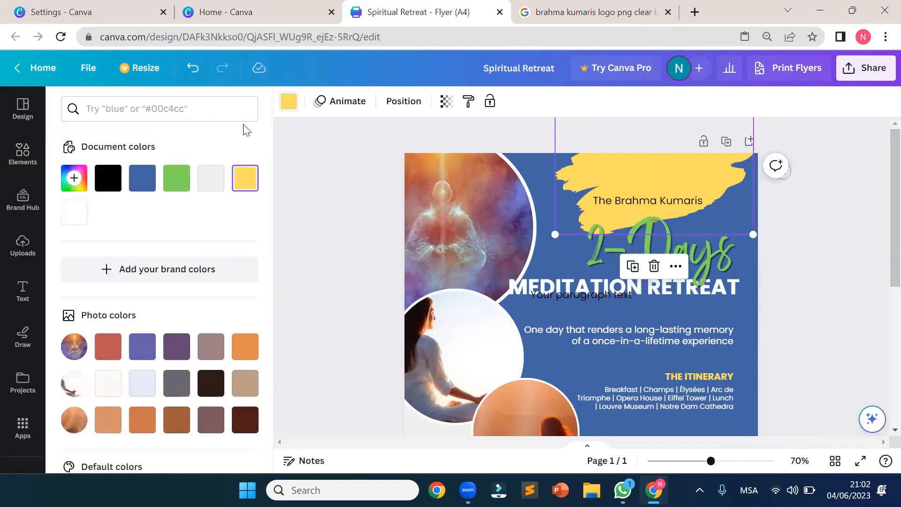
pyautogui.click(73, 214)
pyautogui.press('Escape')
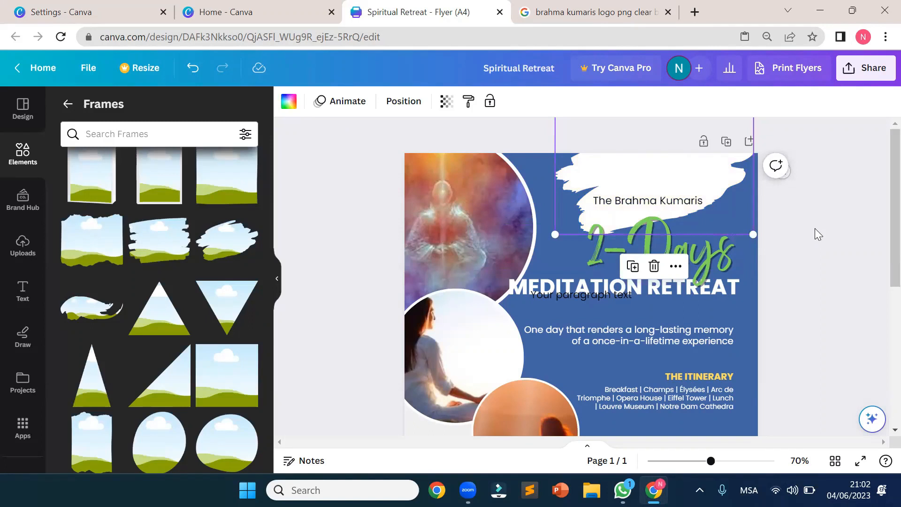
pyautogui.press('Escape')
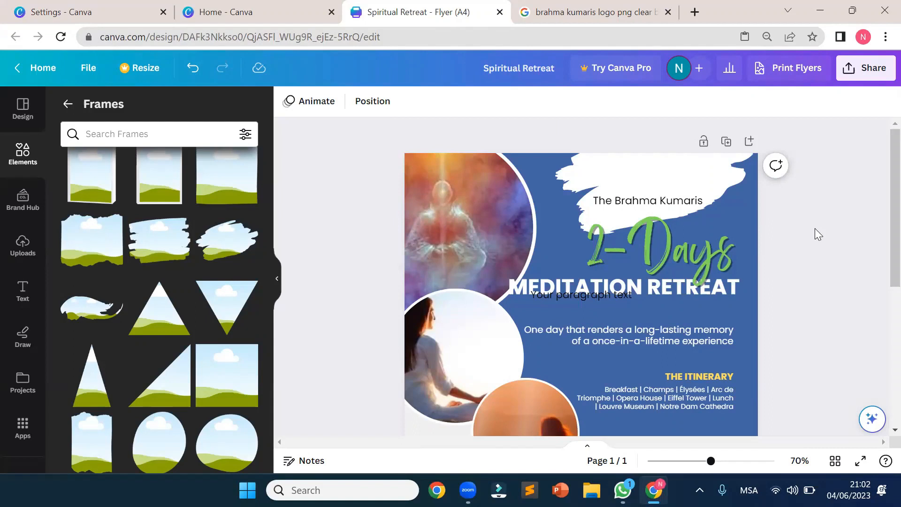
# Nudge the "2-Days" title slightly down and move the white brush stroke to the page's right edge.
pyautogui.click(691, 251)
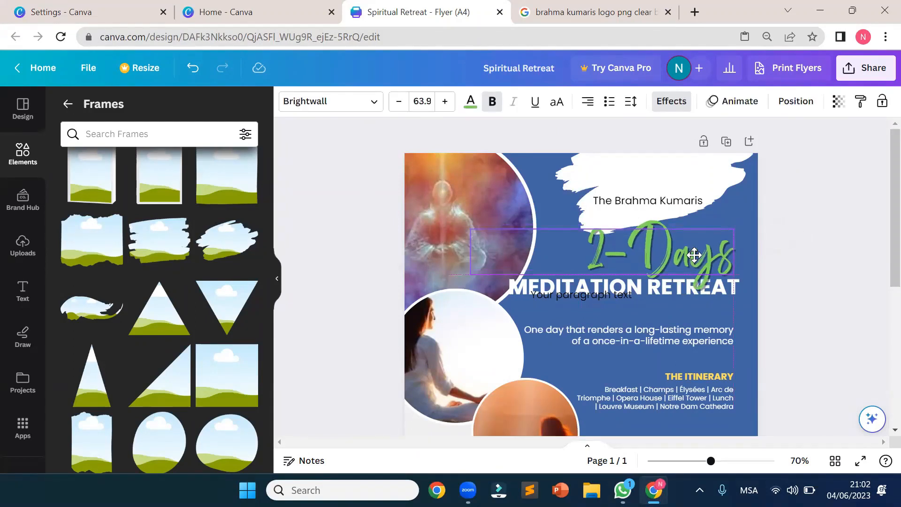
pyautogui.click(817, 212)
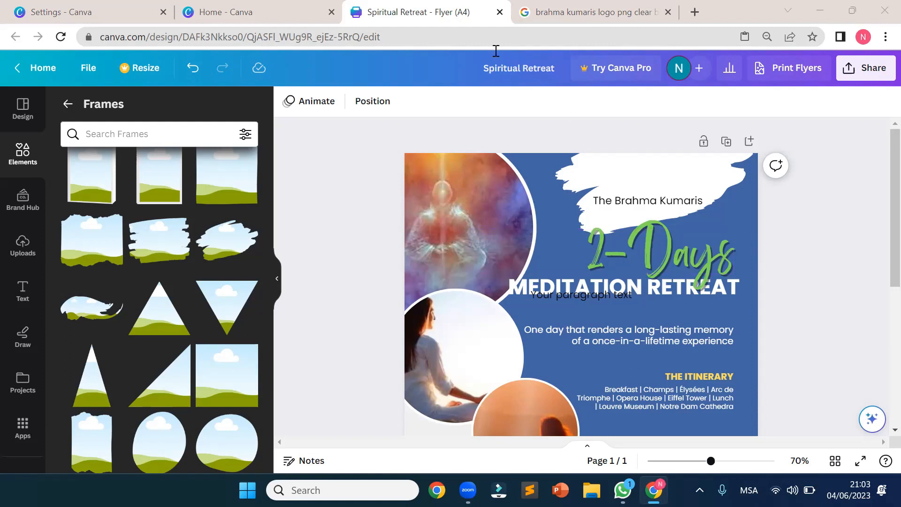
pyautogui.moveTo(707, 186); pyautogui.dragTo(716, 167)
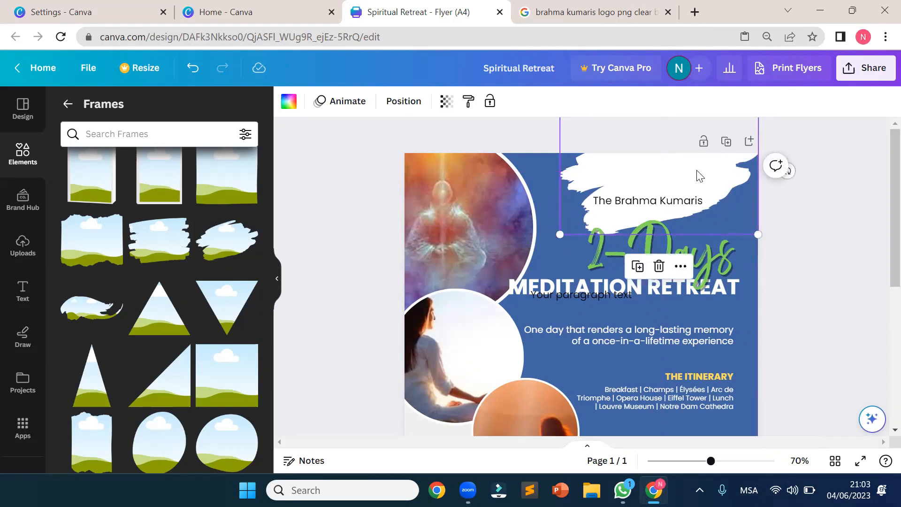
# Replace the text box on the white brush stroke with a new one reading "The Brahma Kumaris".
pyautogui.click(670, 201)
pyautogui.click(646, 161)
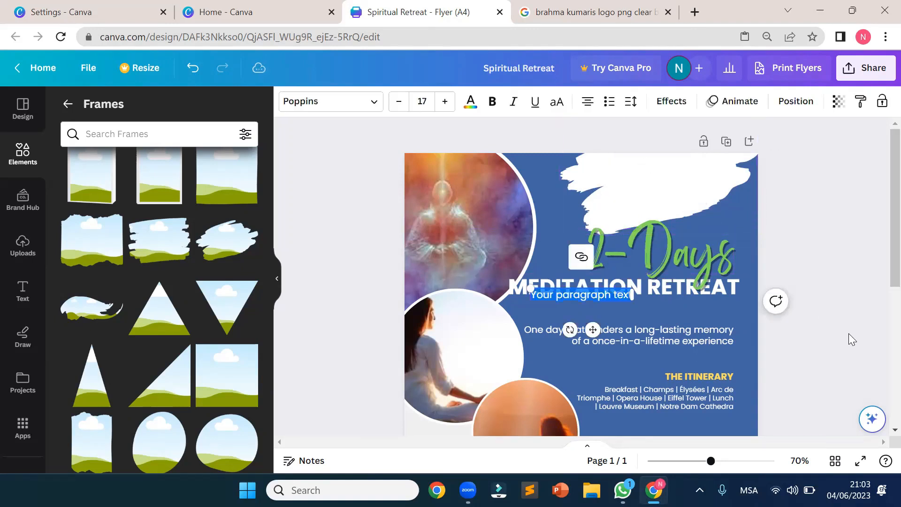
pyautogui.moveTo(594, 329)
pyautogui.mouseDown()
pyautogui.moveTo(627, 233)
pyautogui.moveTo(653, 224)
pyautogui.moveTo(666, 232)
pyautogui.mouseUp()
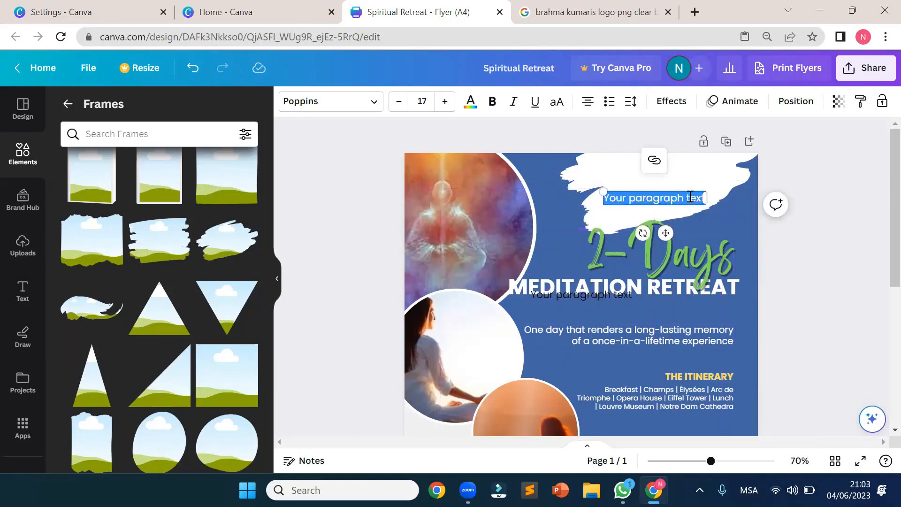
pyautogui.press('BackSpace')
pyautogui.write('The')
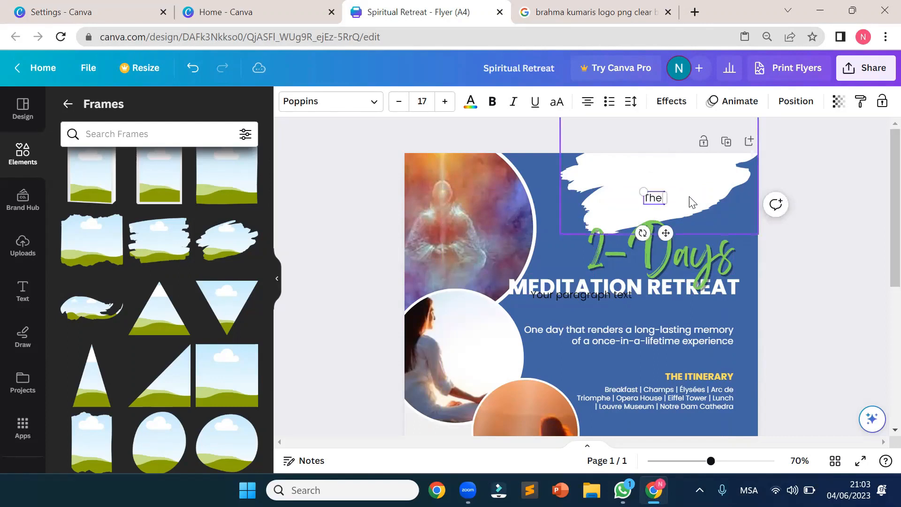
pyautogui.write(' Brahma Kumaris')
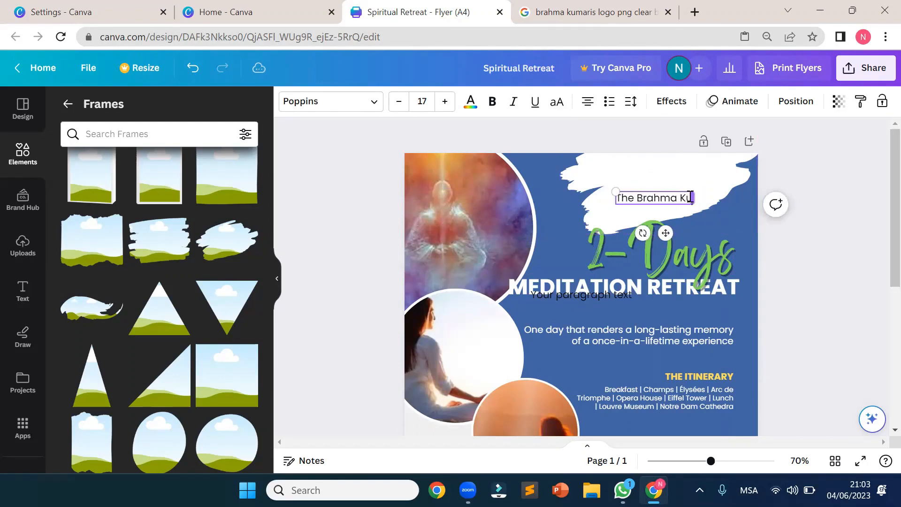
pyautogui.click(805, 246)
# Try "The Brahma Kumaris" text at font size 19 and return it to 17.
pyautogui.click(672, 200)
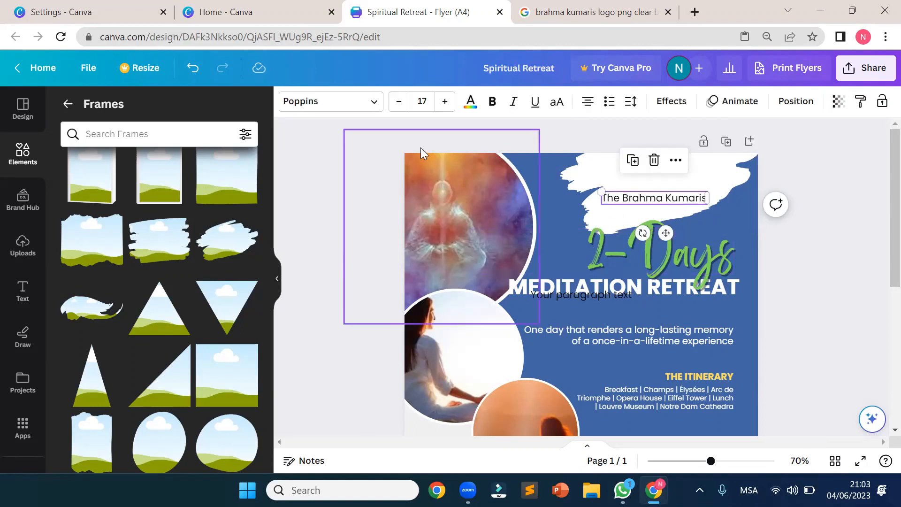
pyautogui.click(445, 101)
pyautogui.click(444, 101)
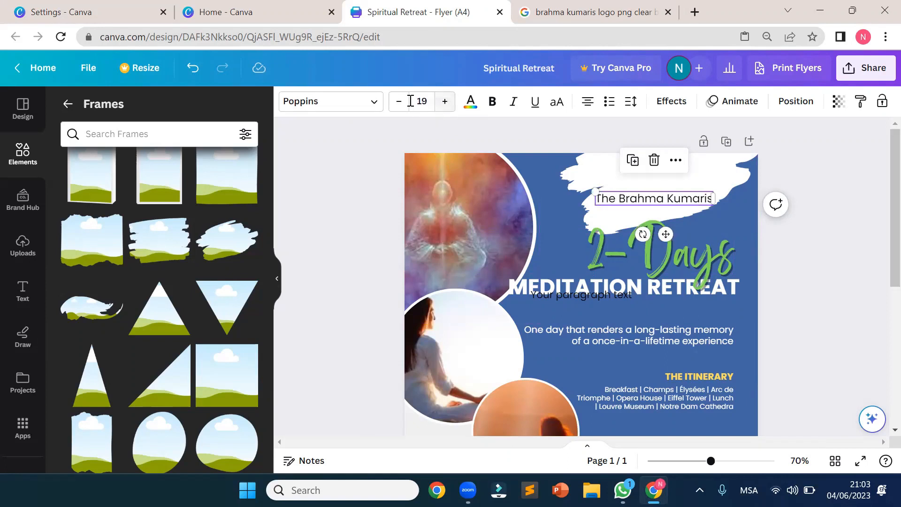
pyautogui.click(400, 102)
pyautogui.click(399, 102)
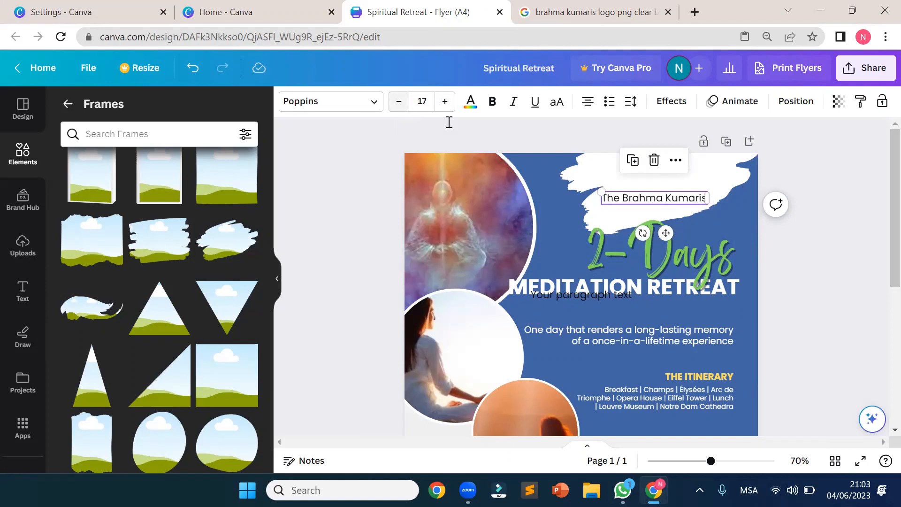
pyautogui.click(837, 266)
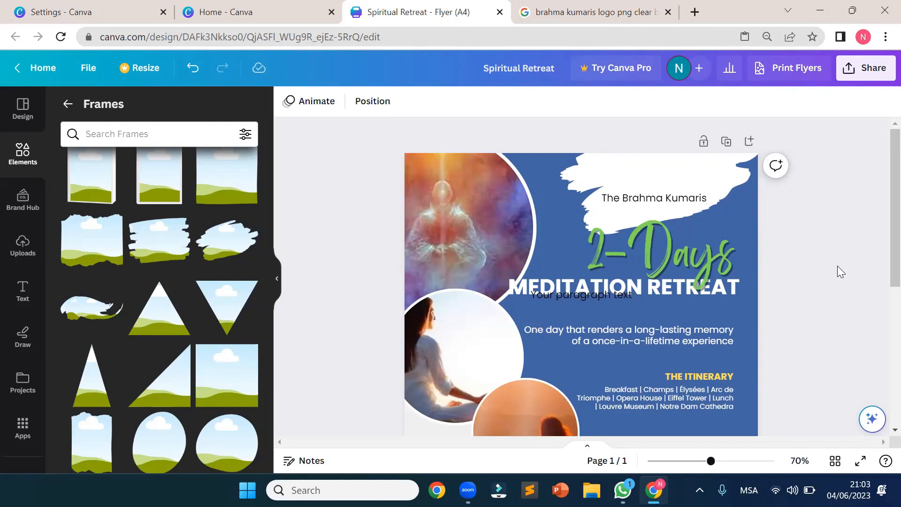
# Shift the white brush stroke slightly past the page's right edge and check the flyer's lower half.
pyautogui.click(700, 146)
pyautogui.moveTo(700, 146)
pyautogui.mouseDown()
pyautogui.moveTo(815, 147)
pyautogui.moveTo(692, 175)
pyautogui.mouseUp()
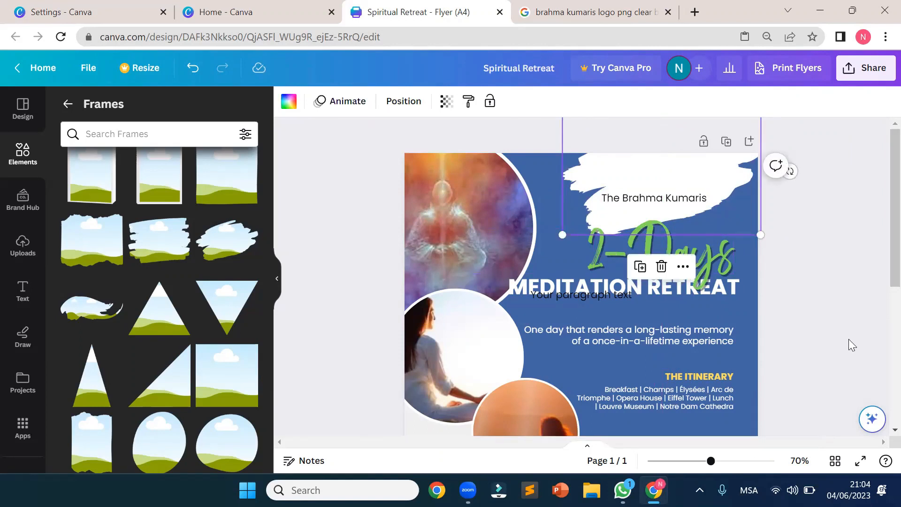
pyautogui.scroll(-6, 478, 317)
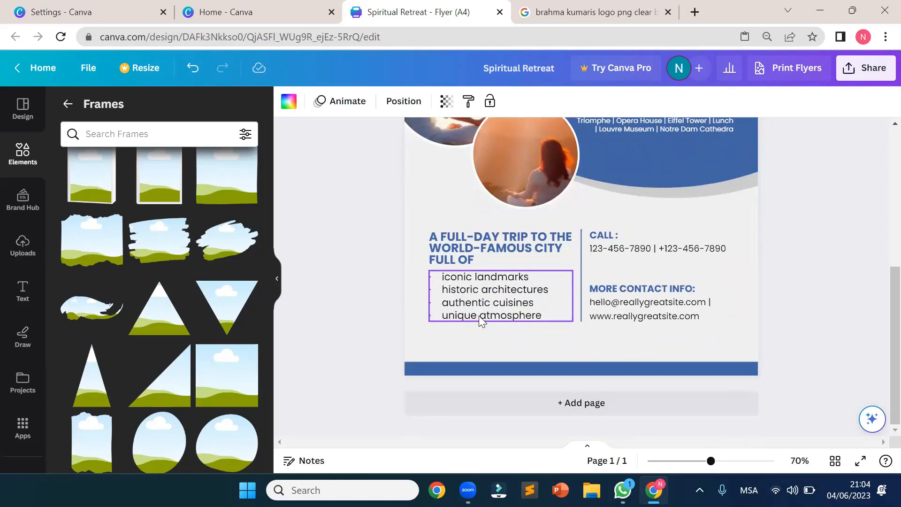
pyautogui.scroll(6, 748, 293)
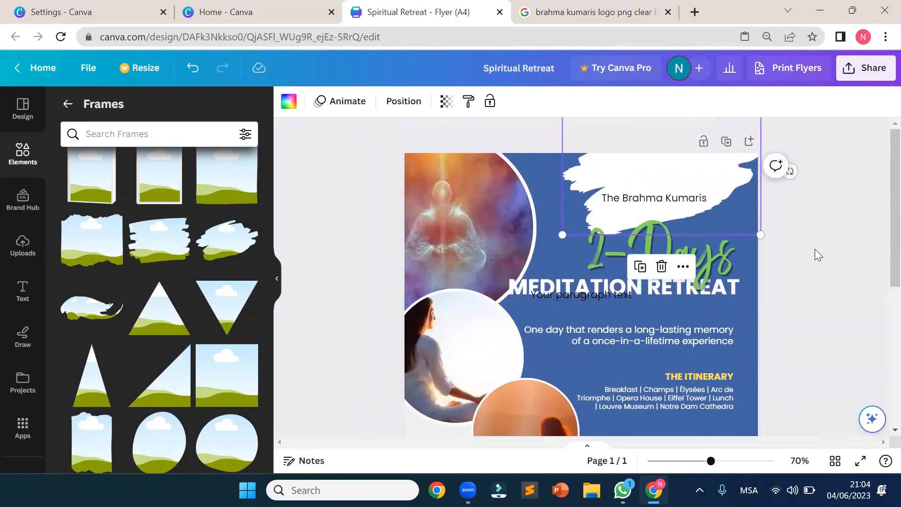
pyautogui.click(815, 254)
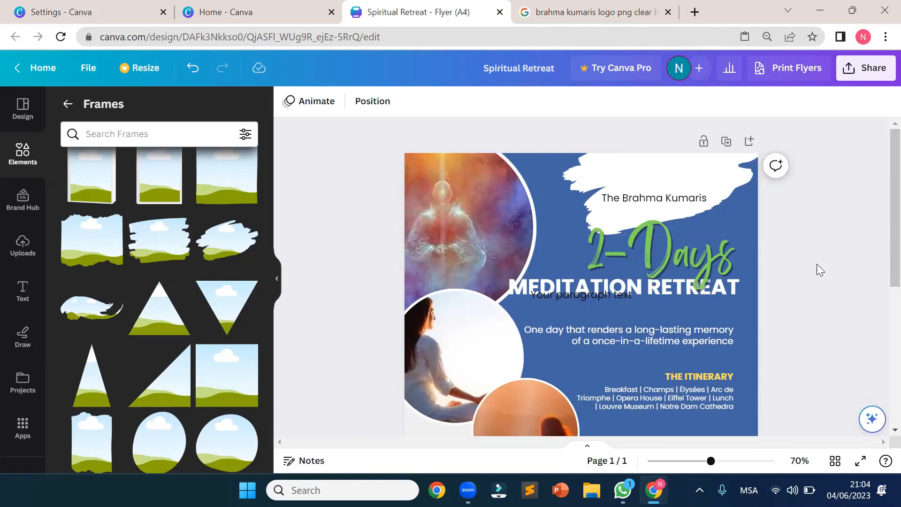
# Nudge "The Brahma Kumaris" slightly down and delete the leftover placeholder text over the "MEDITATION RETREAT" heading.
pyautogui.click(677, 202)
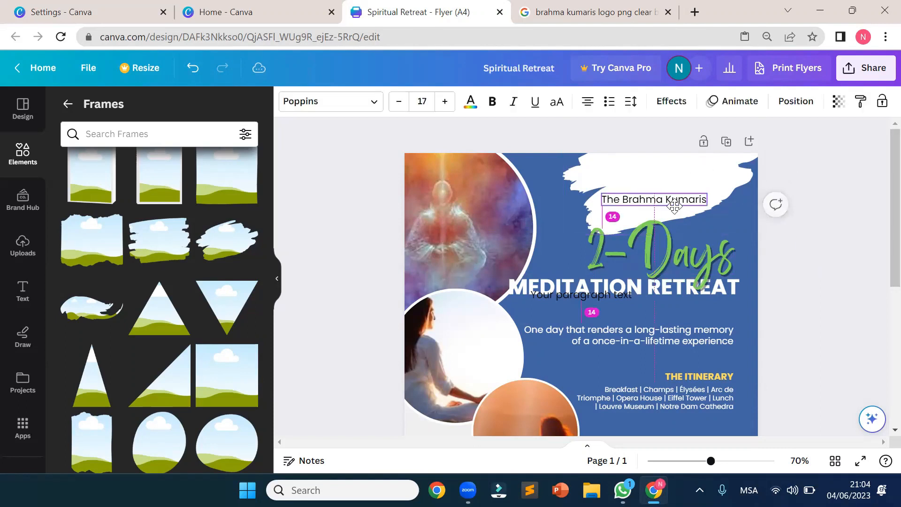
pyautogui.click(810, 266)
pyautogui.click(614, 296)
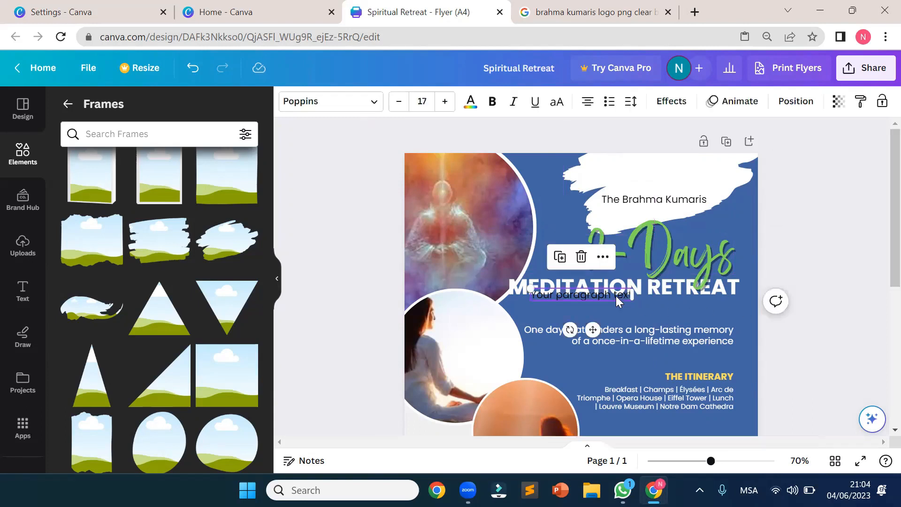
pyautogui.press('Delete')
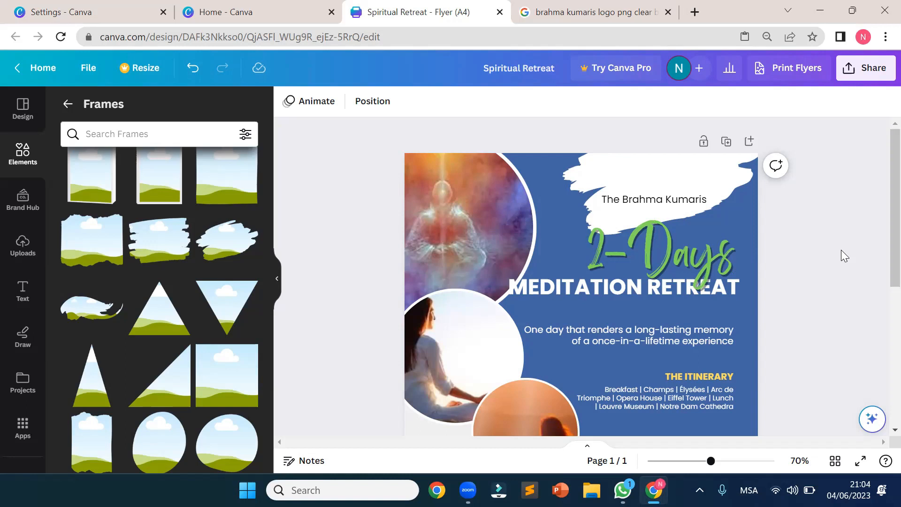
# Add a blue rectangle over the flyer's upper-left photo and resize it to about 27 by 31.
pyautogui.press('r')
pyautogui.moveTo(563, 365); pyautogui.dragTo(460, 179)
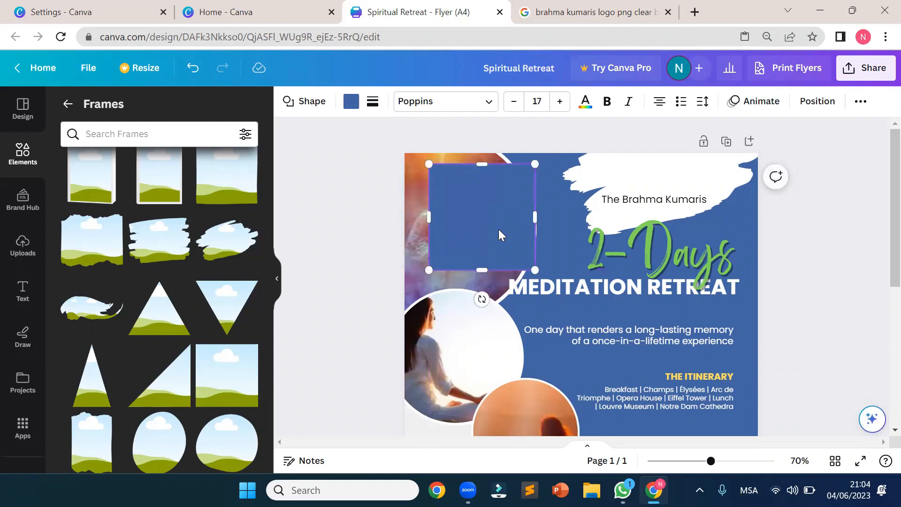
pyautogui.moveTo(534, 272); pyautogui.dragTo(461, 205)
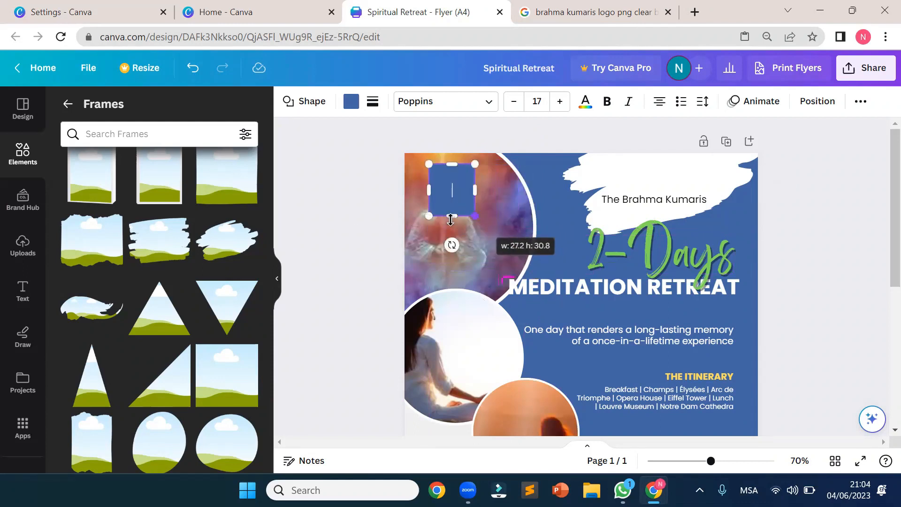
pyautogui.click(347, 207)
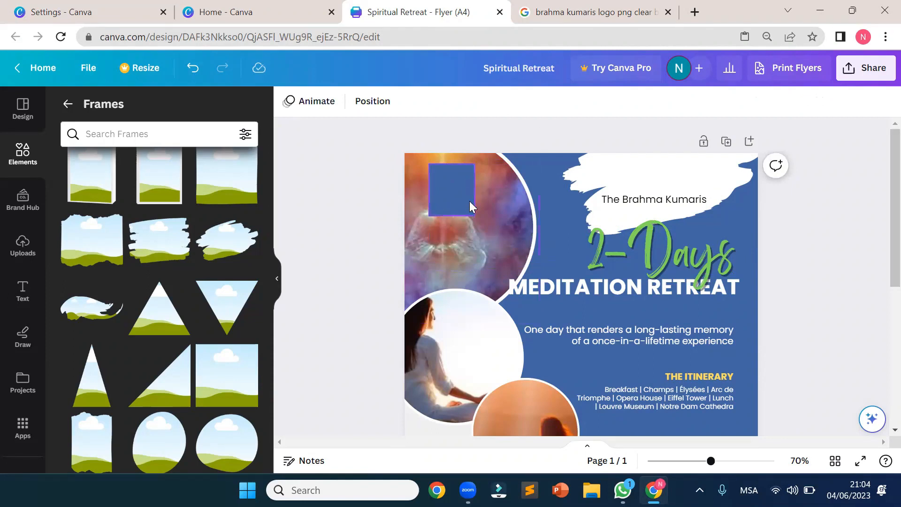
# Shift the blue rectangle slightly over the upper-left photo and centre a small copy of the uploaded orange sunburst logo on it.
pyautogui.moveTo(448, 178); pyautogui.dragTo(437, 187)
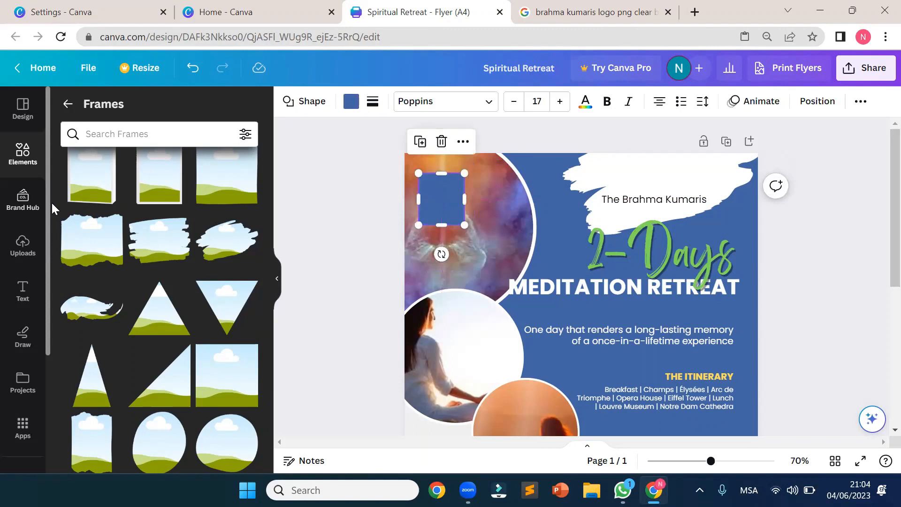
pyautogui.click(23, 244)
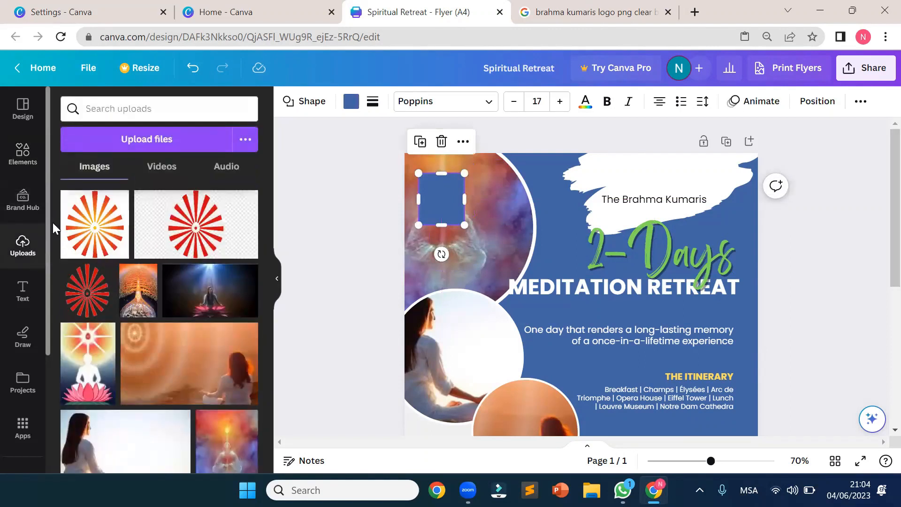
pyautogui.moveTo(94, 224); pyautogui.dragTo(539, 209)
pyautogui.moveTo(685, 349); pyautogui.dragTo(442, 208)
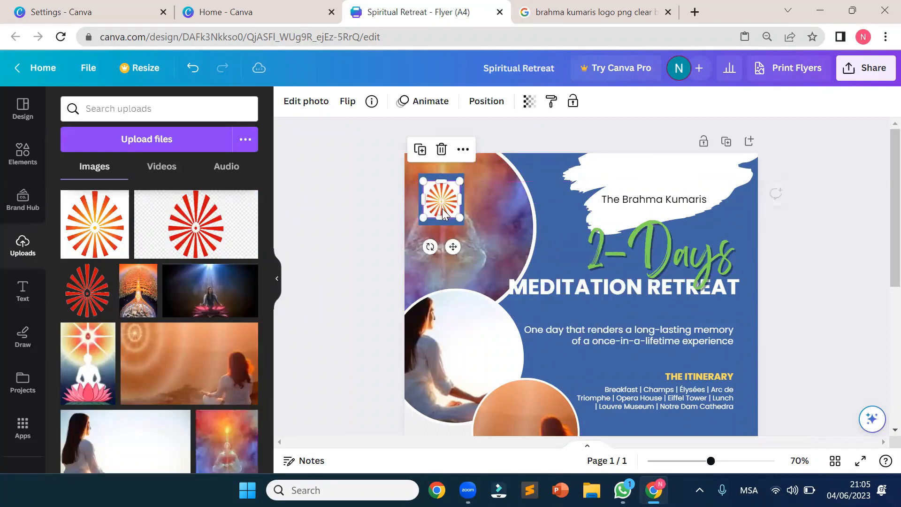
# Recolour the blue rectangle behind the sunburst logo white.
pyautogui.click(437, 172)
pyautogui.click(350, 111)
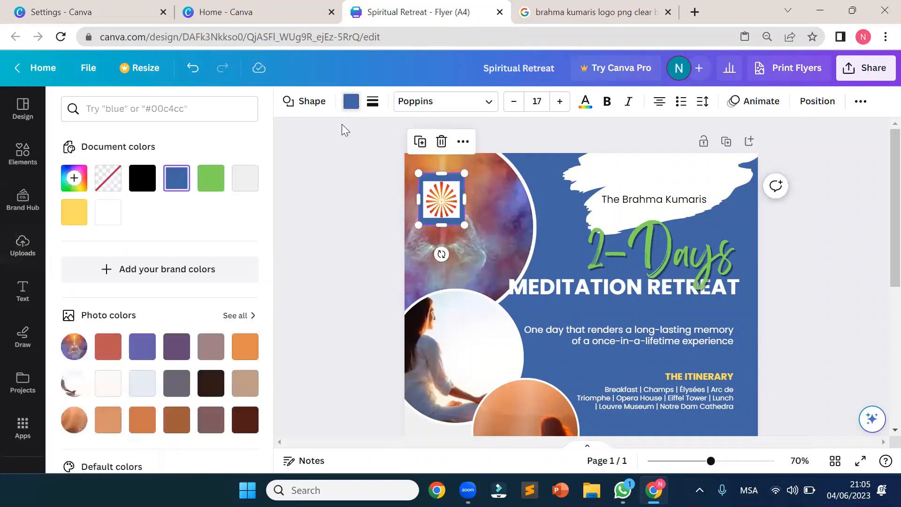
pyautogui.click(106, 216)
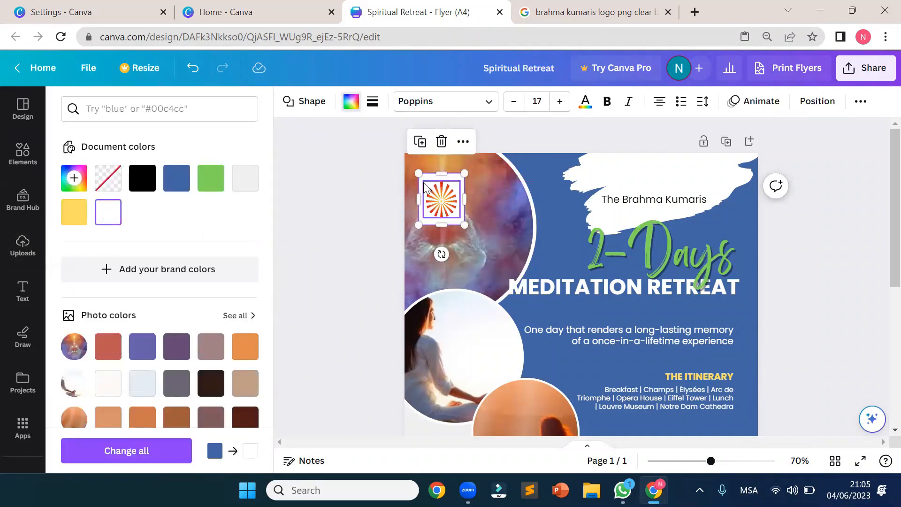
# Move the white rectangle and sunburst logo onto the brush stroke above "The Brahma Kumaris" and shrink the logo slightly.
pyautogui.moveTo(429, 183); pyautogui.dragTo(641, 162)
pyautogui.moveTo(435, 198)
pyautogui.mouseDown()
pyautogui.moveTo(643, 183)
pyautogui.moveTo(652, 172)
pyautogui.mouseUp()
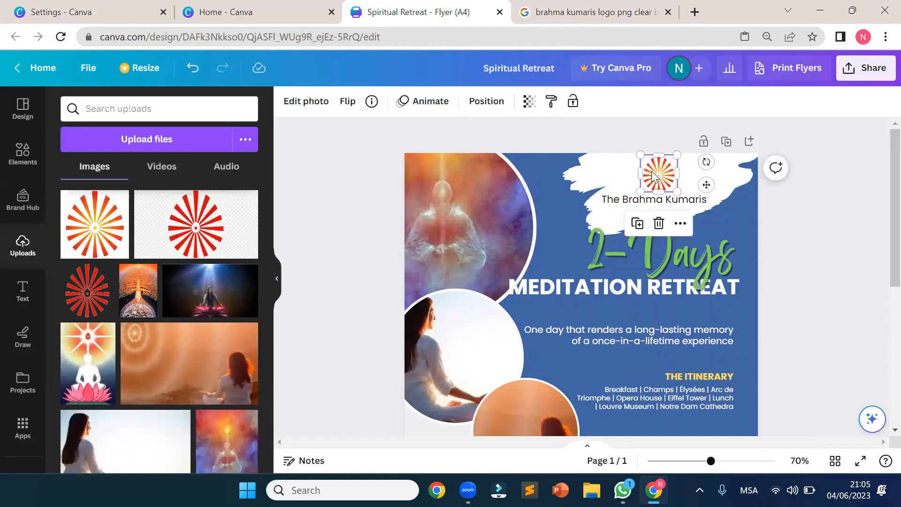
pyautogui.click(814, 259)
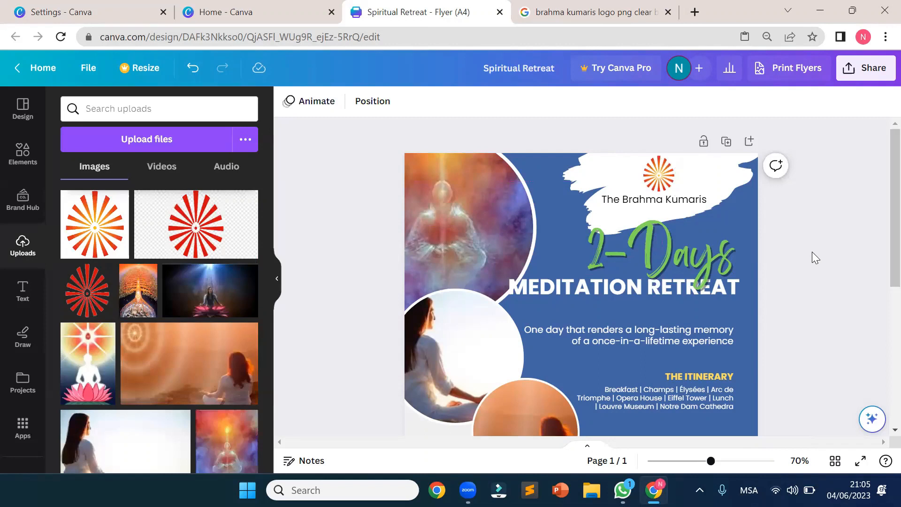
pyautogui.click(659, 176)
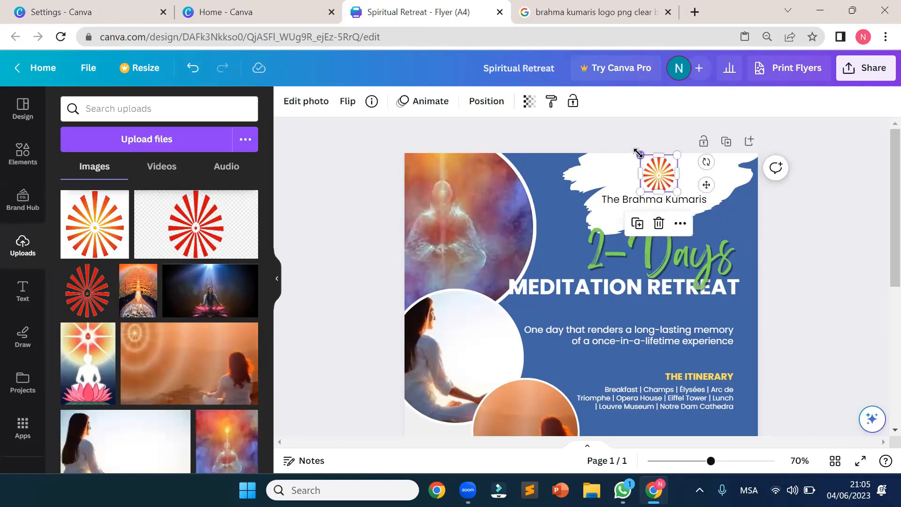
pyautogui.moveTo(638, 153); pyautogui.dragTo(659, 180)
pyautogui.click(815, 211)
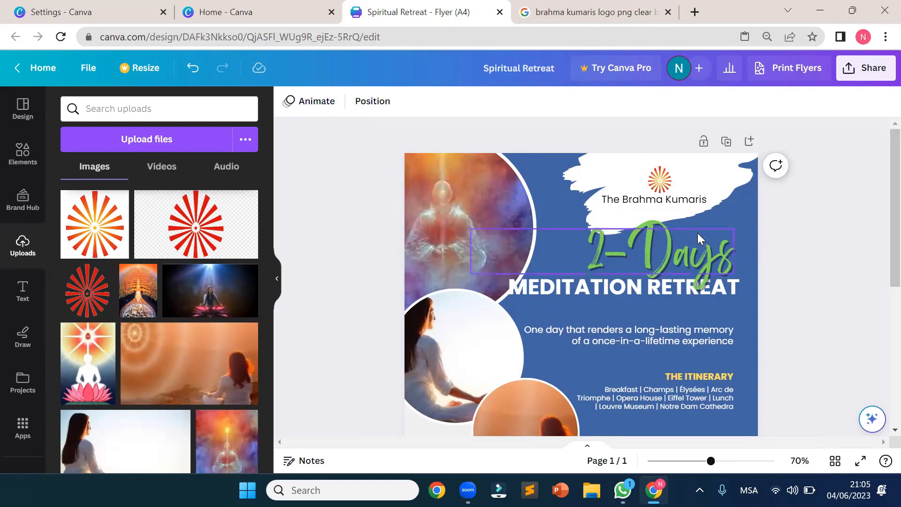
# Delete the sunburst logo and the white brush stroke behind "The Brahma Kumaris".
pyautogui.click(660, 183)
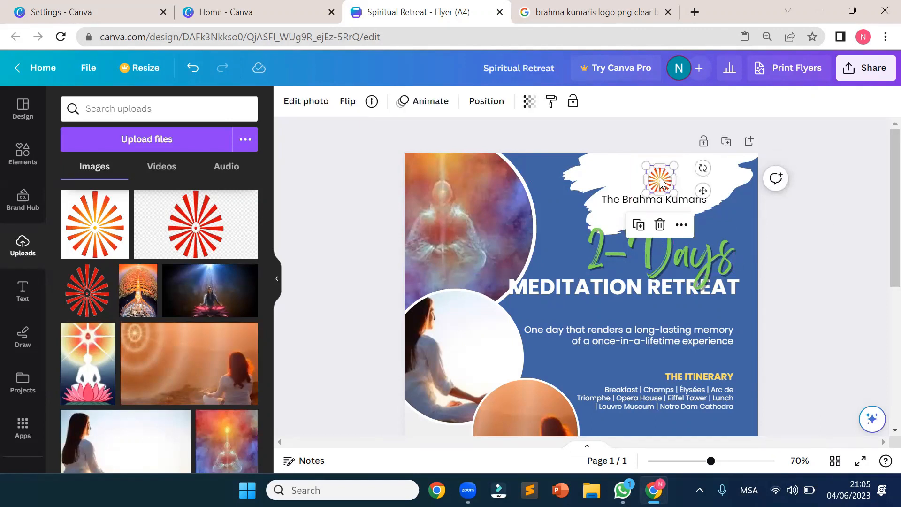
pyautogui.press('Delete')
pyautogui.click(718, 182)
pyautogui.moveTo(718, 182)
pyautogui.mouseDown()
pyautogui.moveTo(738, 183)
pyautogui.moveTo(508, 201)
pyautogui.moveTo(521, 201)
pyautogui.mouseUp()
pyautogui.press('Delete')
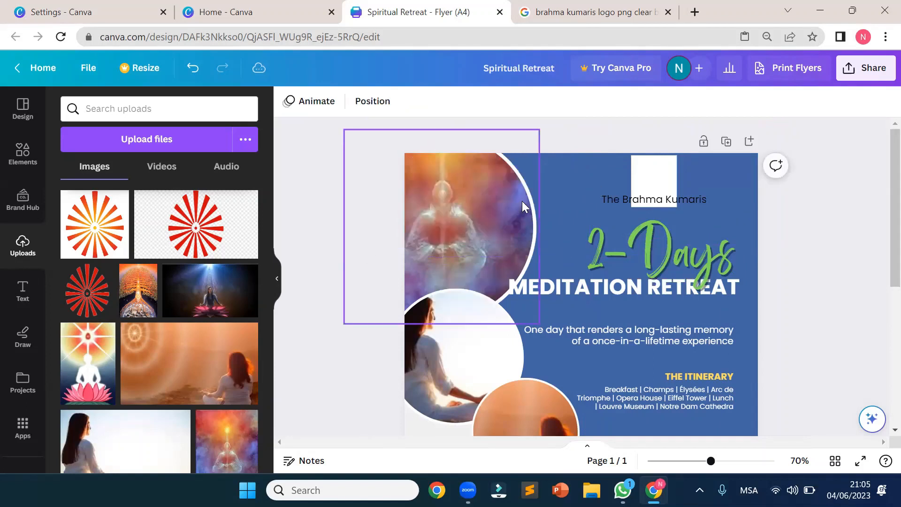
# Try a smaller size for the white rectangle above "The Brahma Kumaris", and delete the rectangle.
pyautogui.click(658, 172)
pyautogui.moveTo(676, 206)
pyautogui.mouseDown()
pyautogui.moveTo(662, 188)
pyautogui.moveTo(670, 193)
pyautogui.mouseUp()
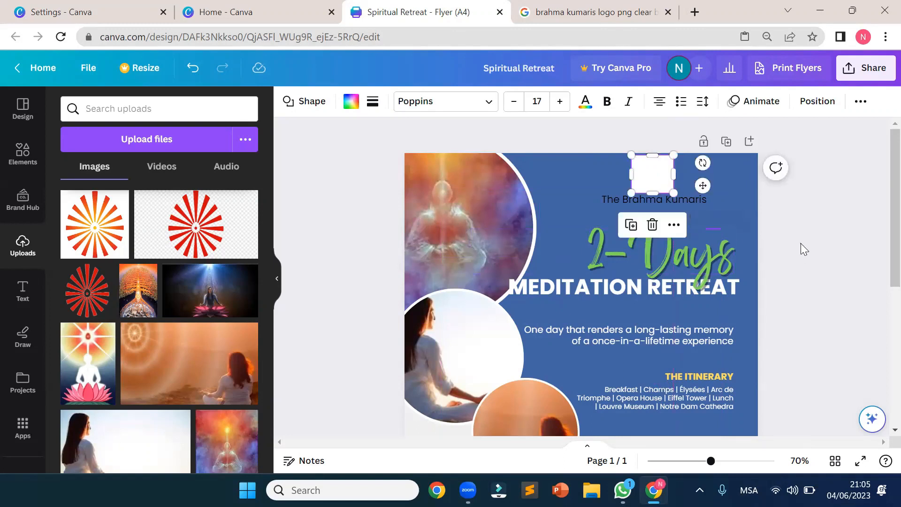
pyautogui.click(803, 244)
pyautogui.click(641, 176)
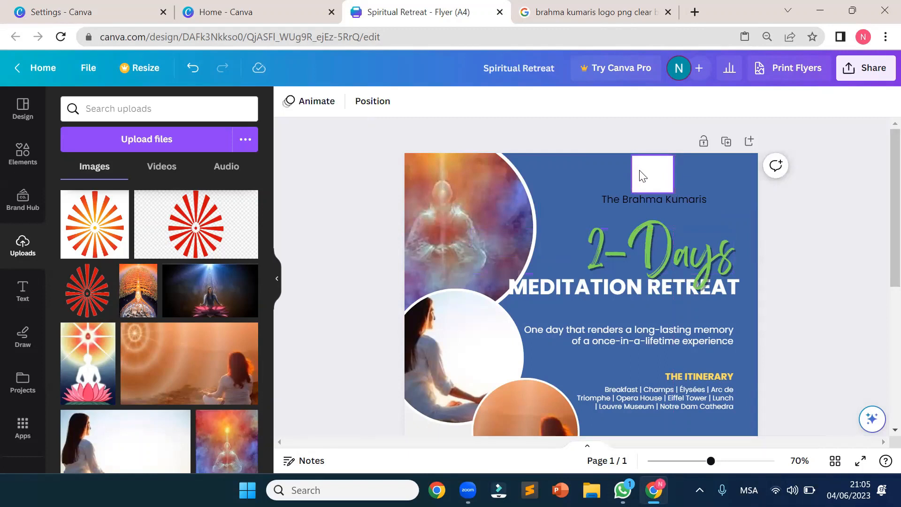
pyautogui.press('Delete')
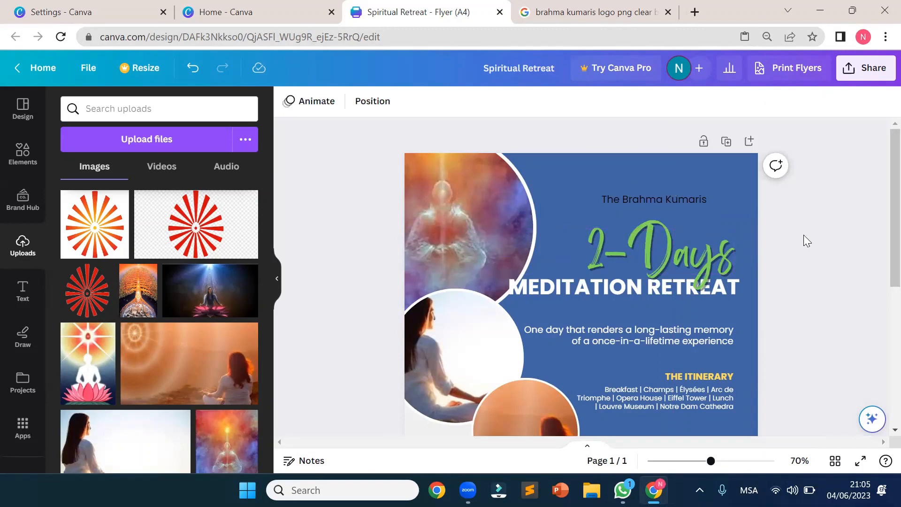
# Add a light grey square, shrink it to logo size and place it directly above "The Brahma Kumaris".
pyautogui.hotkey('ctrl', 'z')
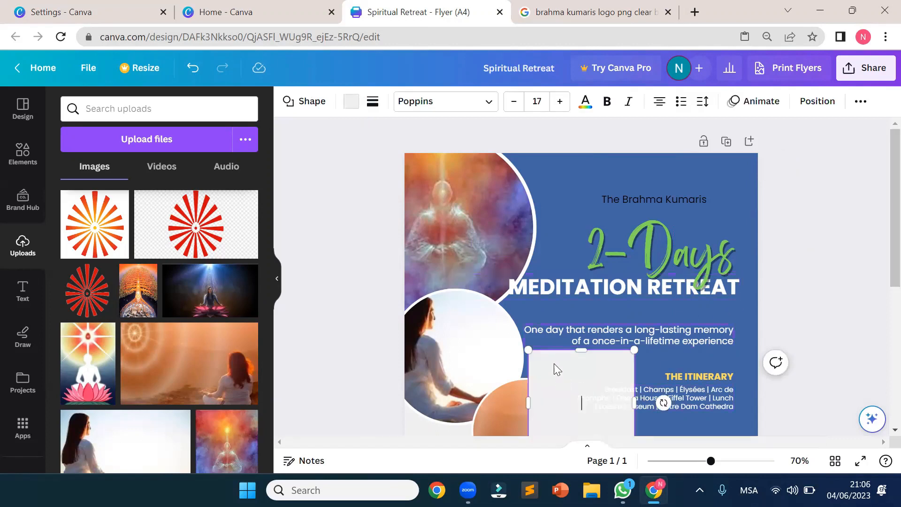
pyautogui.moveTo(553, 363); pyautogui.dragTo(492, 184)
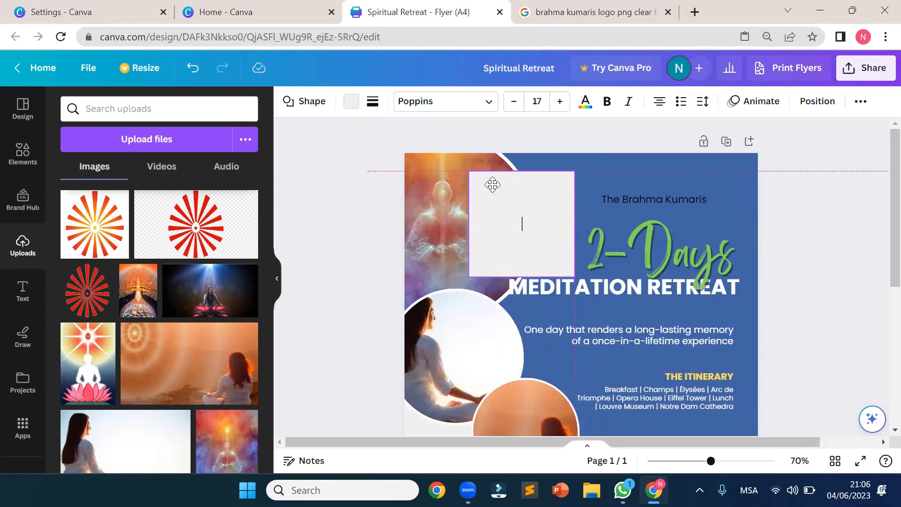
pyautogui.moveTo(564, 263); pyautogui.dragTo(518, 216)
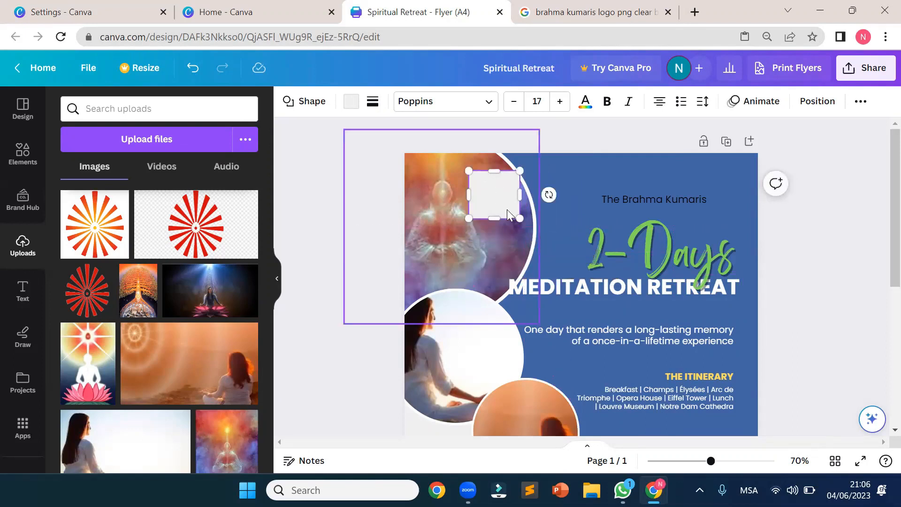
pyautogui.moveTo(519, 219); pyautogui.dragTo(662, 181)
pyautogui.click(810, 247)
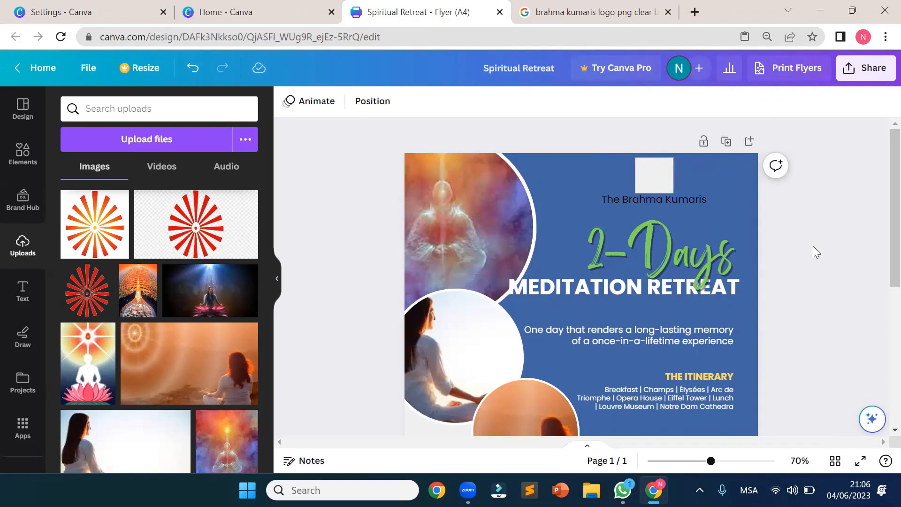
# Recolour the grey square above "The Brahma Kumaris" to white, #FFFFFF.
pyautogui.click(650, 170)
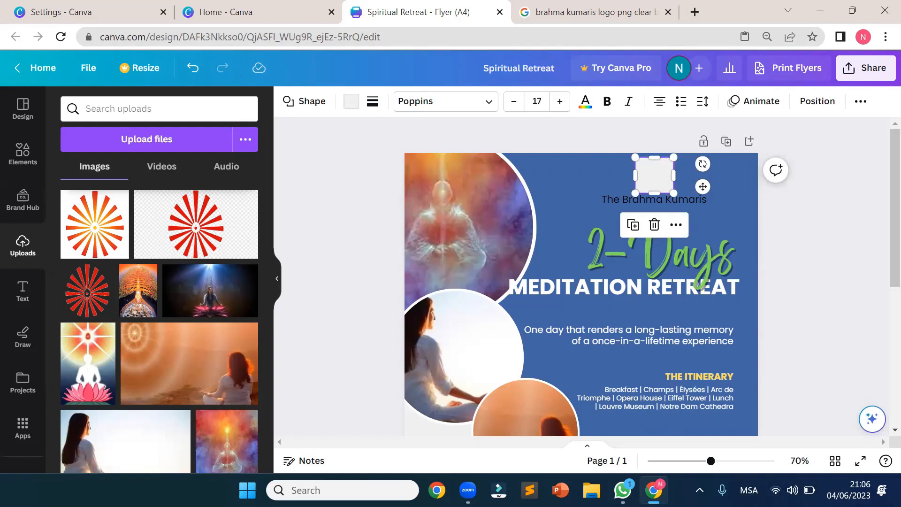
pyautogui.click(654, 181)
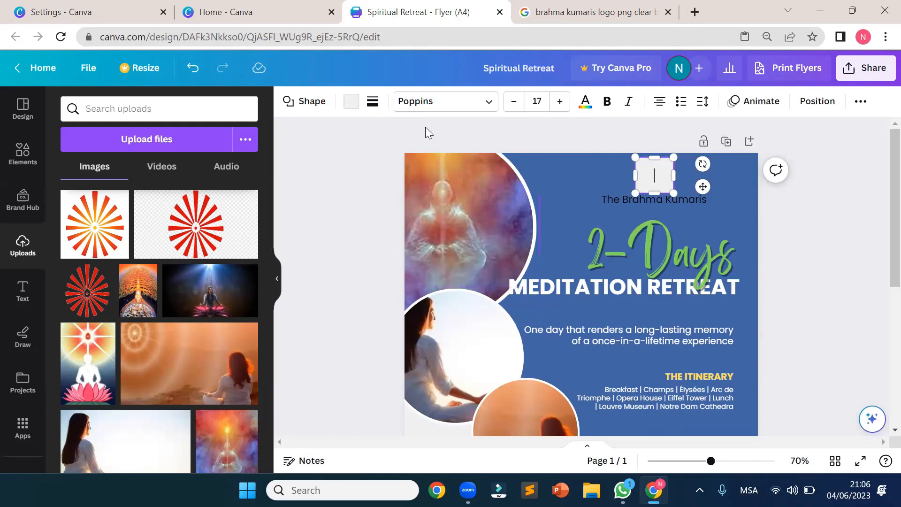
pyautogui.click(351, 102)
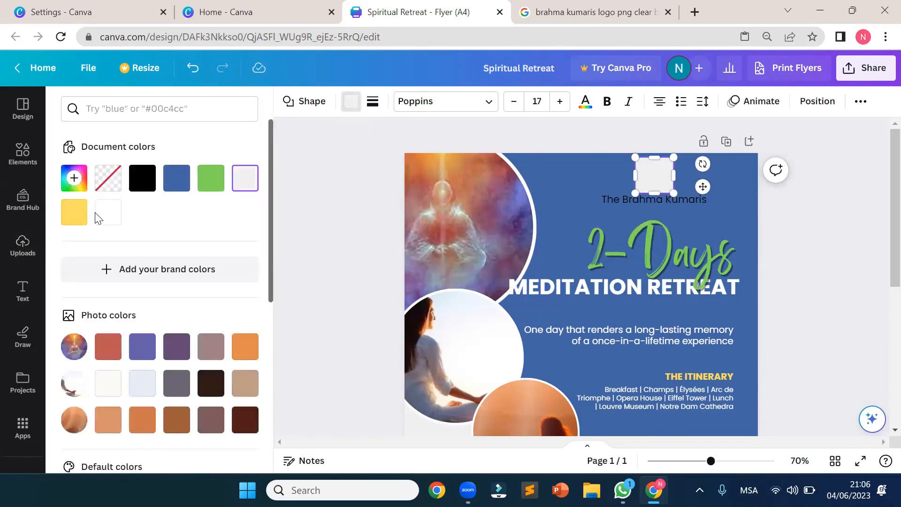
pyautogui.click(74, 178)
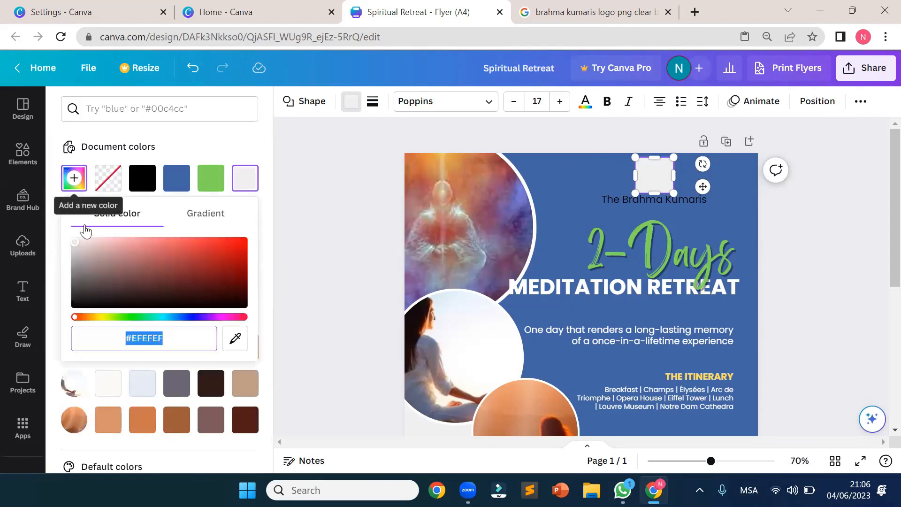
pyautogui.moveTo(76, 243); pyautogui.dragTo(61, 232)
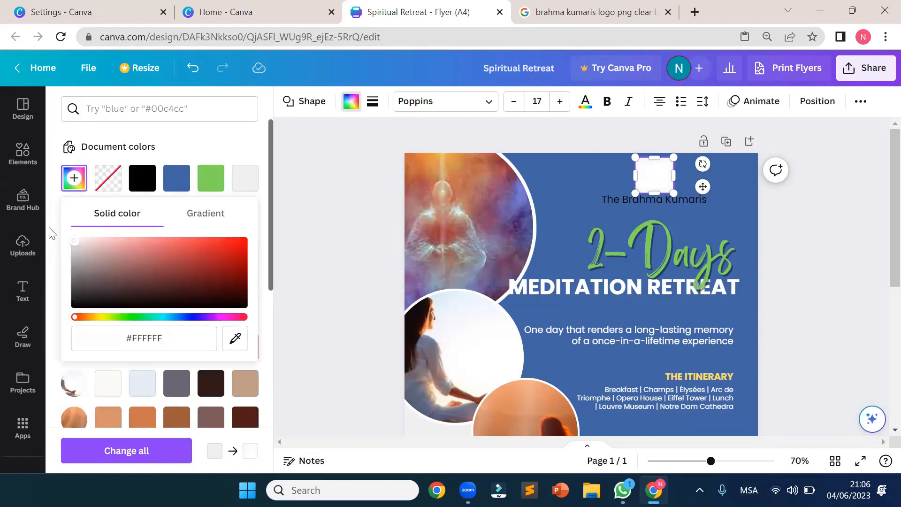
pyautogui.click(318, 221)
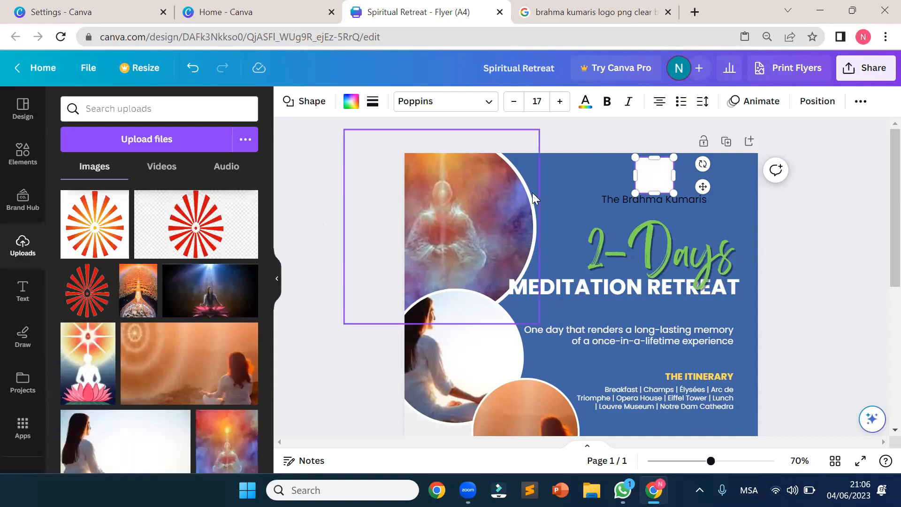
pyautogui.click(839, 242)
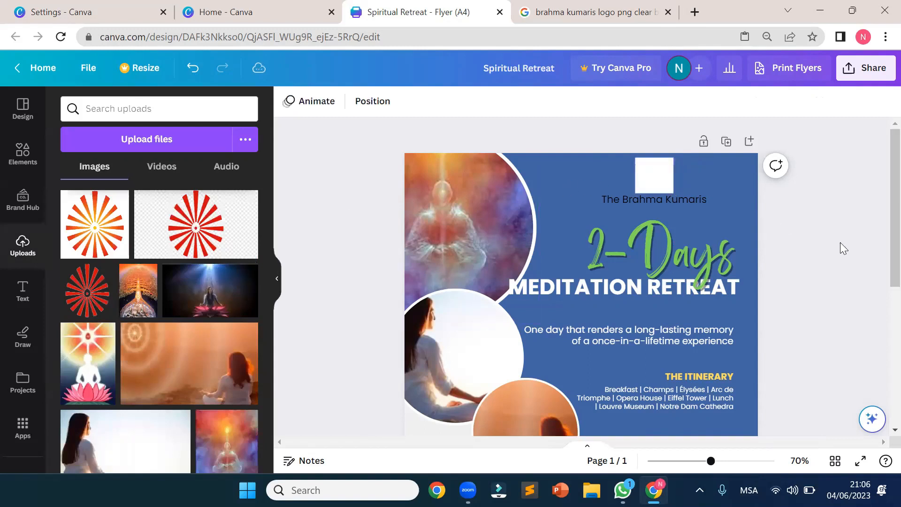
# Place the uploaded orange sunburst logo over the white square and widen it slightly to cover the square.
pyautogui.moveTo(92, 225); pyautogui.dragTo(662, 169)
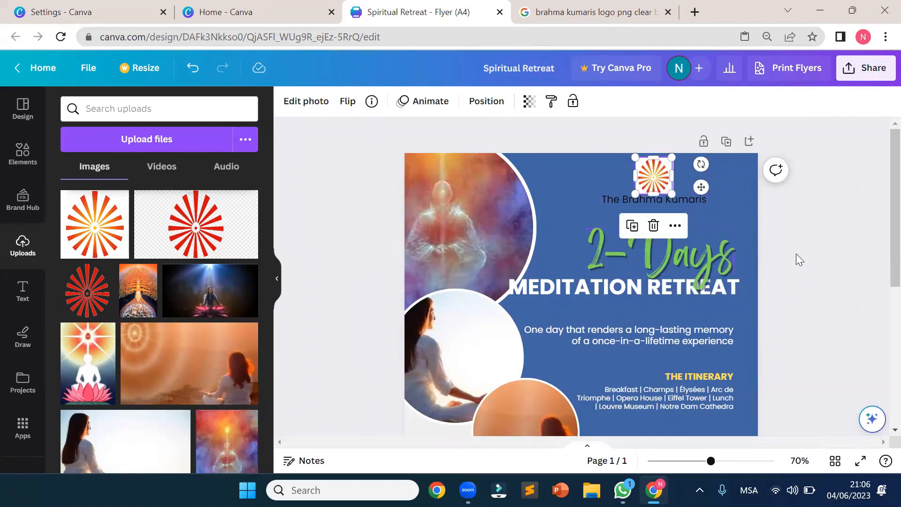
pyautogui.click(796, 253)
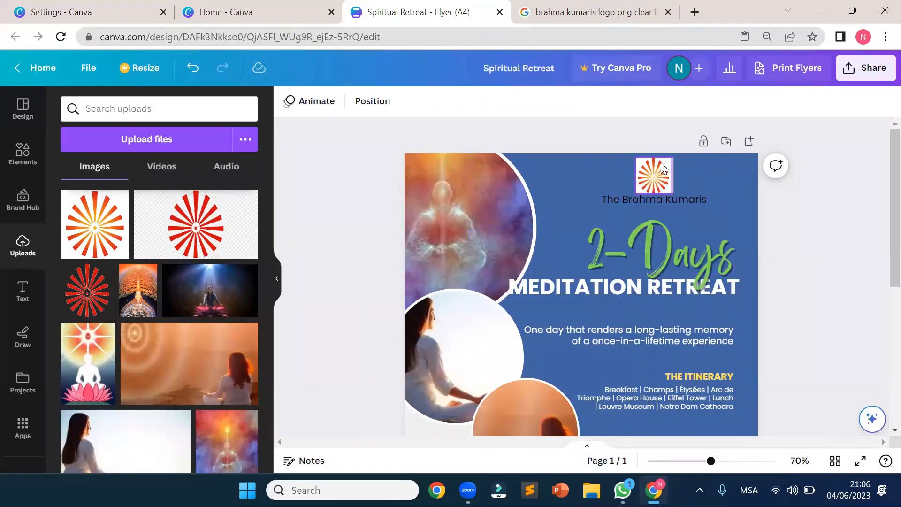
pyautogui.click(669, 186)
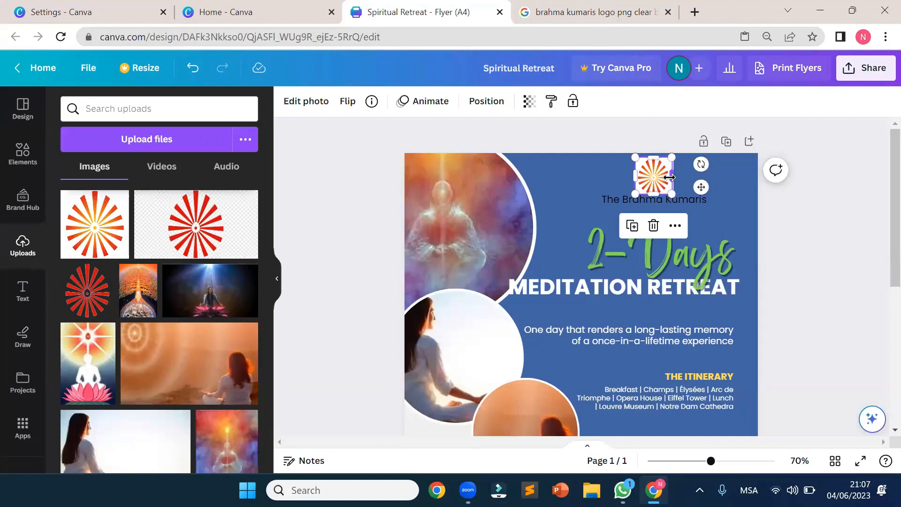
pyautogui.moveTo(672, 177); pyautogui.dragTo(674, 177)
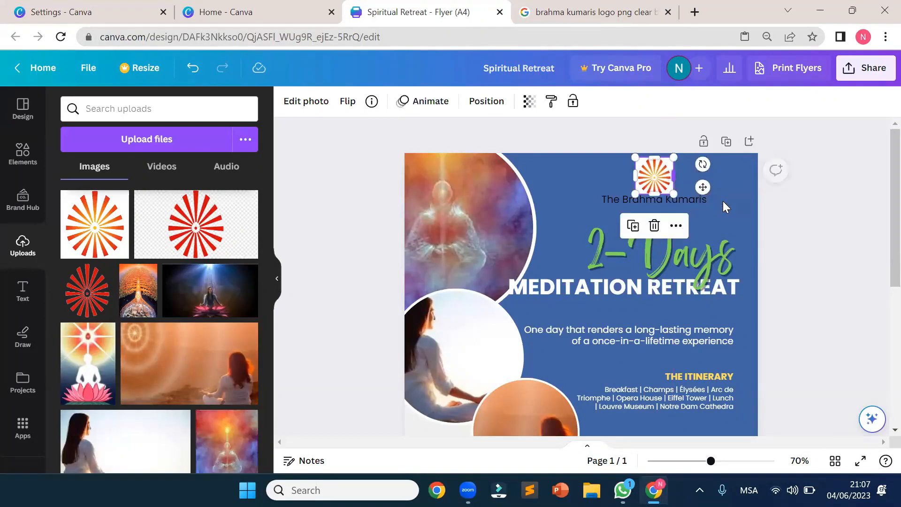
pyautogui.click(793, 217)
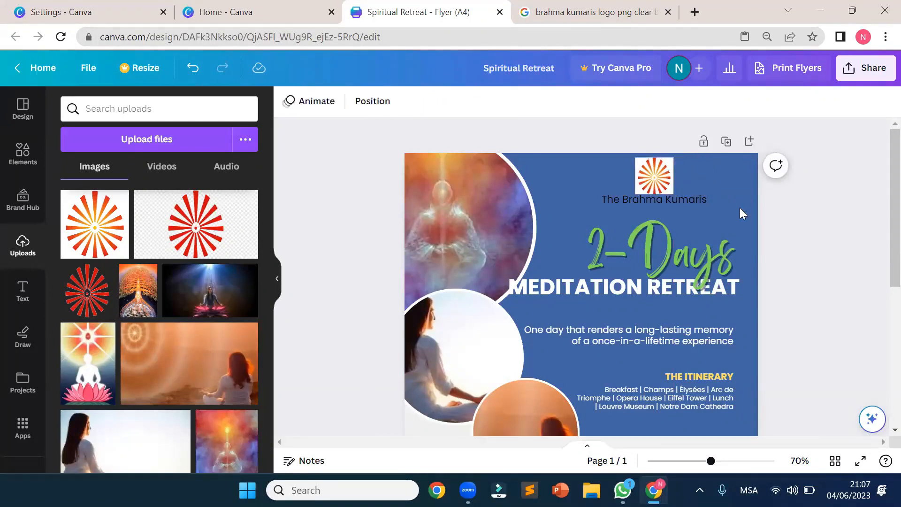
# Nudge "The Brahma Kumaris" slightly down to leave a gap below the logo.
pyautogui.click(697, 201)
pyautogui.moveTo(696, 201); pyautogui.dragTo(698, 206)
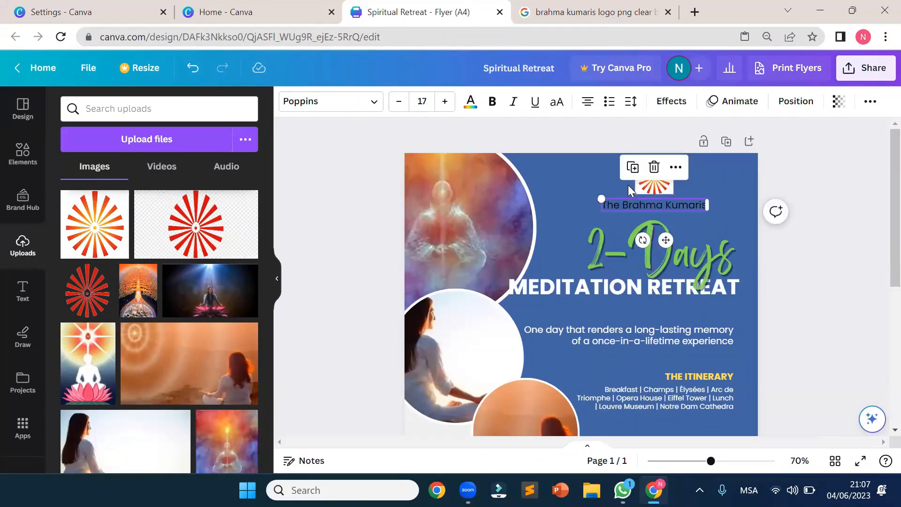
pyautogui.click(832, 213)
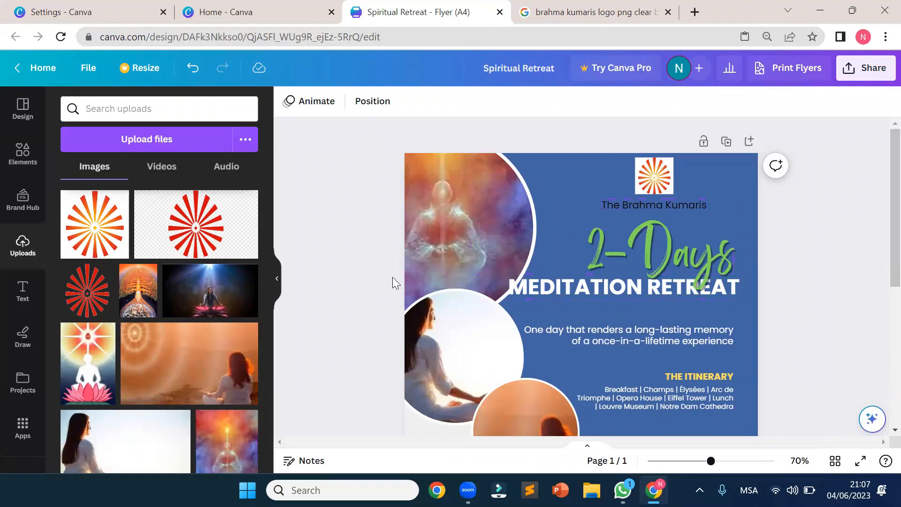
# Add a slanted brush-stroke frame over the flyer's upper corner and send it behind the sunburst logo and "The Brahma Kumaris".
pyautogui.click(18, 159)
pyautogui.moveTo(208, 252)
pyautogui.mouseDown()
pyautogui.moveTo(294, 217)
pyautogui.moveTo(540, 188)
pyautogui.moveTo(592, 154)
pyautogui.moveTo(595, 164)
pyautogui.mouseUp()
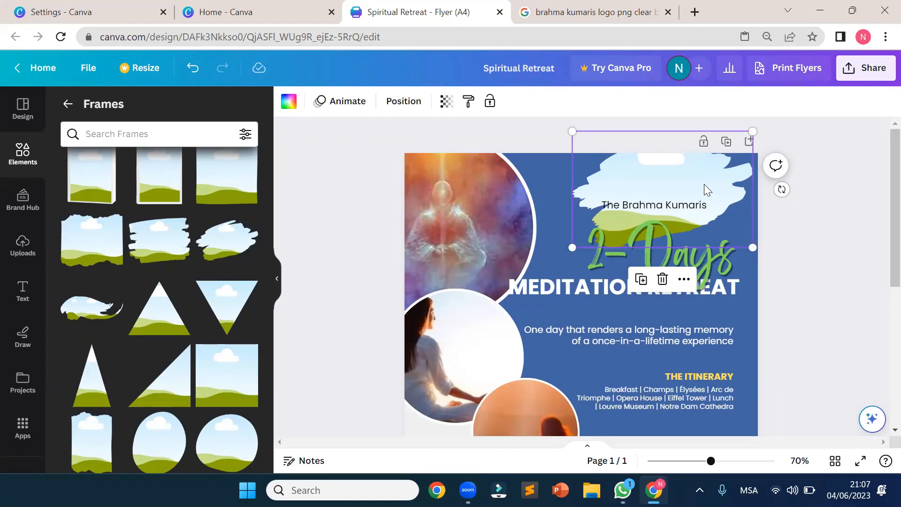
pyautogui.rightClick(705, 189)
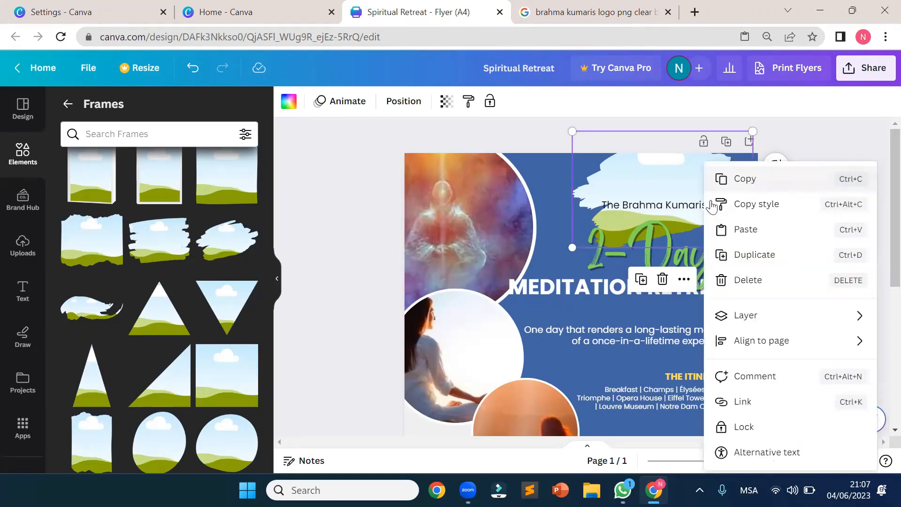
pyautogui.moveTo(743, 318)
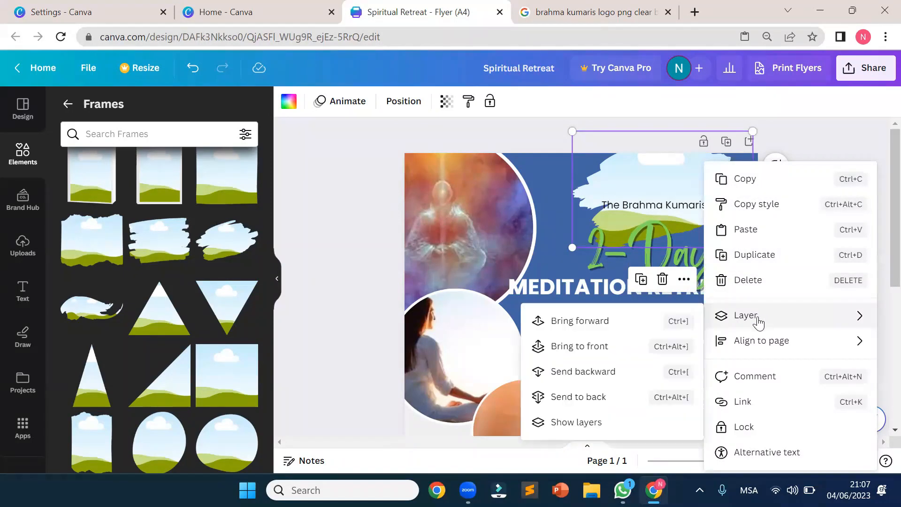
pyautogui.click(598, 372)
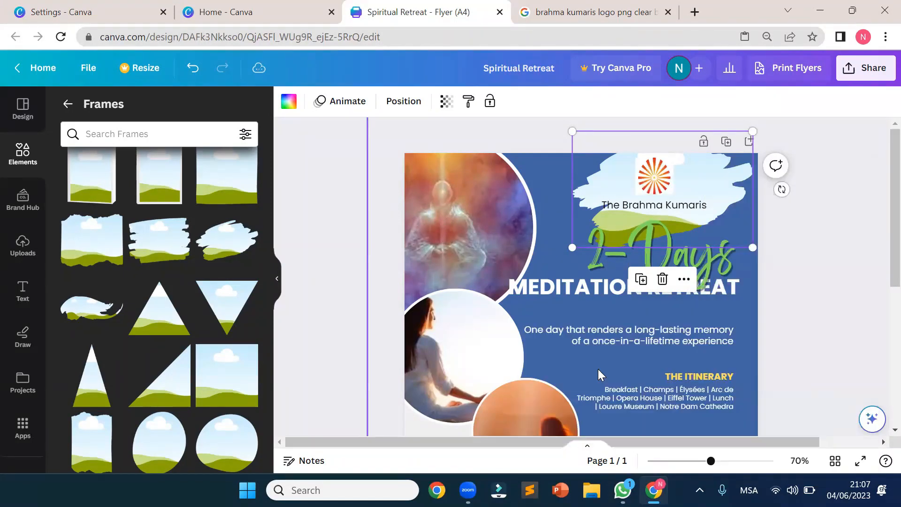
pyautogui.click(814, 236)
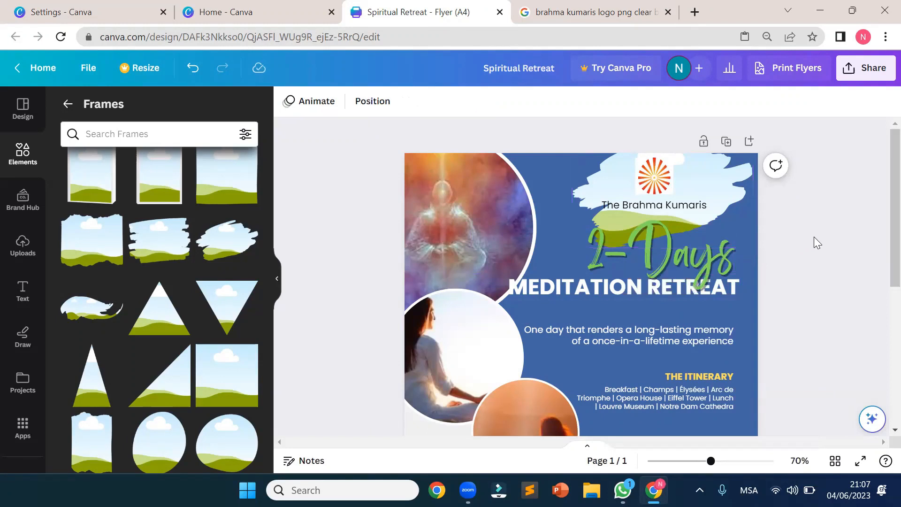
# Recolour the brush-stroke frame behind the sunburst logo to white.
pyautogui.click(711, 173)
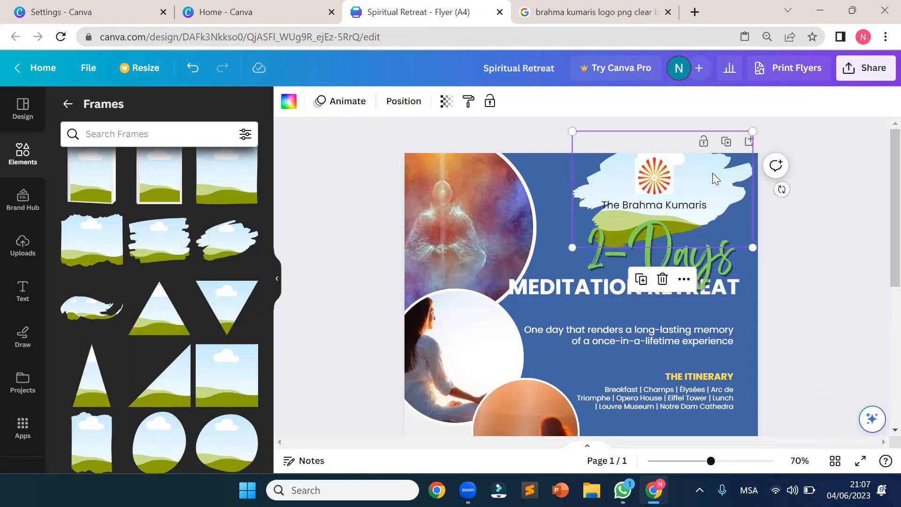
pyautogui.click(289, 101)
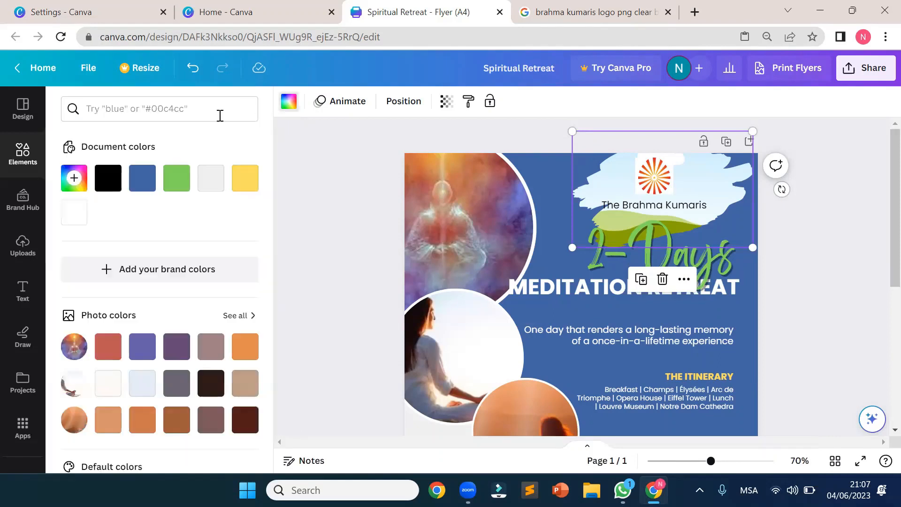
pyautogui.click(64, 220)
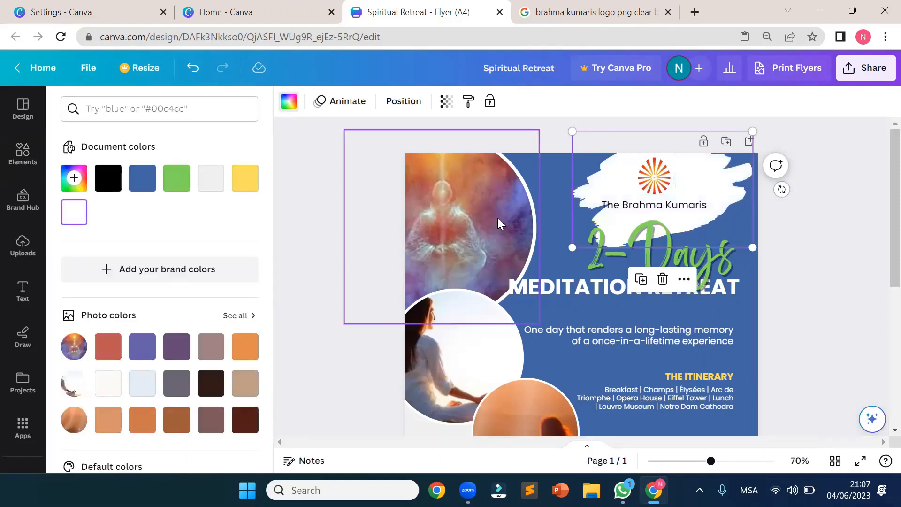
pyautogui.press('Escape')
# Shift the white brush stroke up past the page's upper edge and enlarge it slightly to reach the flyer's corner.
pyautogui.moveTo(713, 188); pyautogui.dragTo(710, 162)
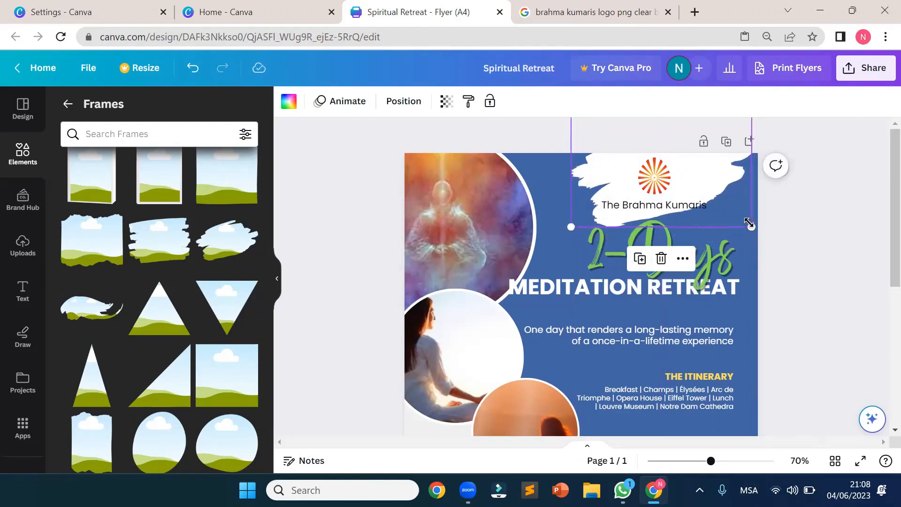
pyautogui.moveTo(751, 227); pyautogui.dragTo(759, 233)
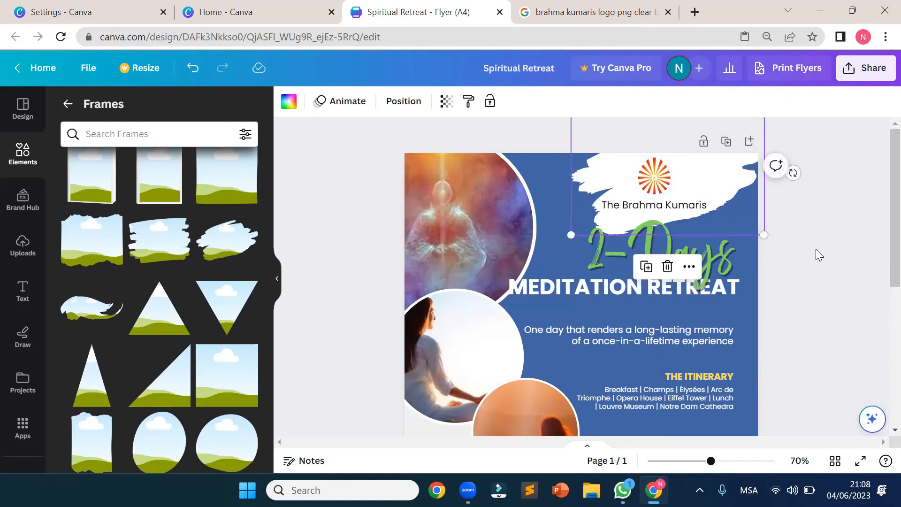
pyautogui.click(817, 245)
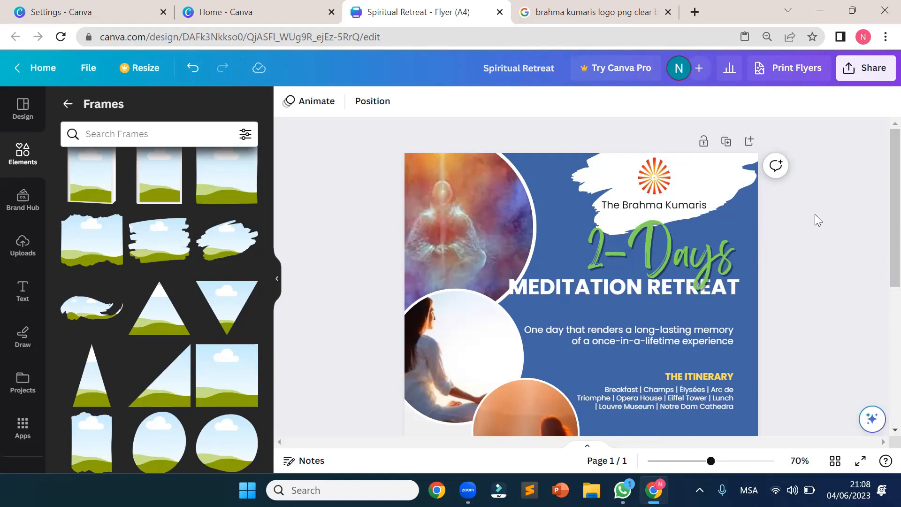
# Delete the white brush stroke, the sunburst logo, the square behind it and "The Brahma Kumaris" text.
pyautogui.click(724, 181)
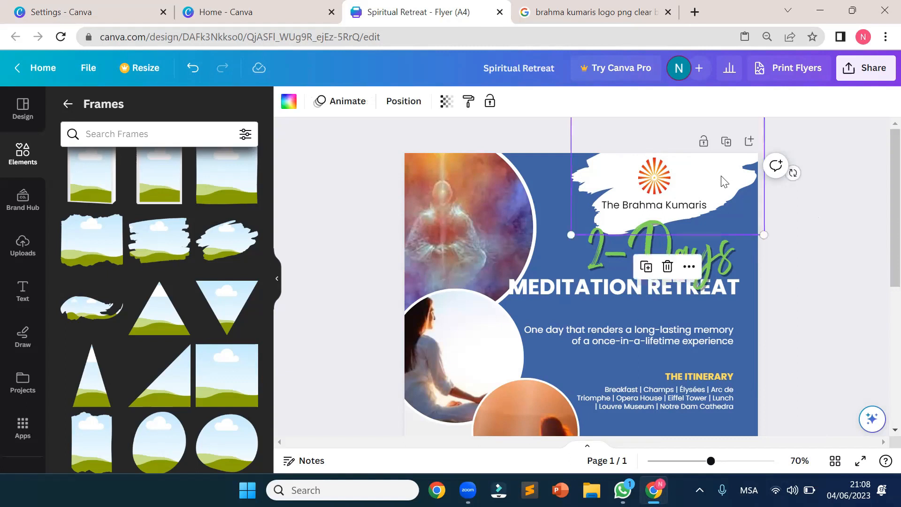
pyautogui.press('Delete')
pyautogui.click(668, 180)
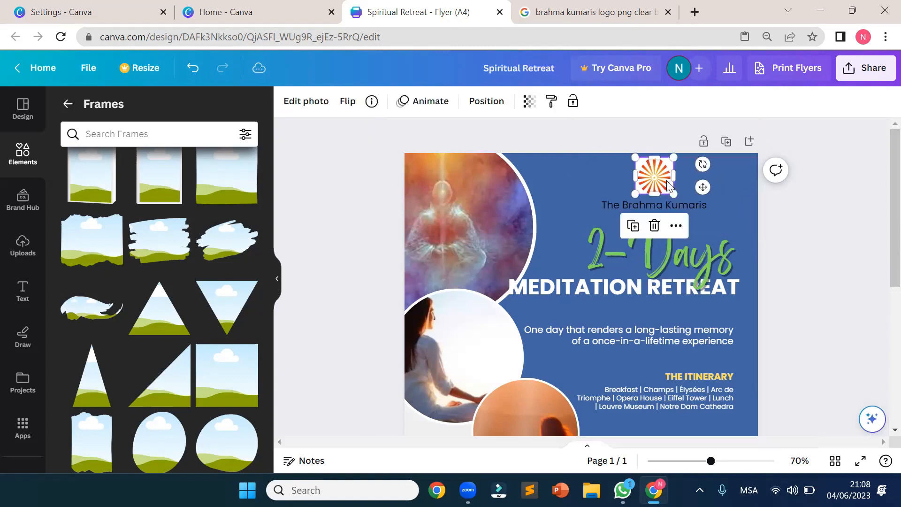
pyautogui.press('Delete')
pyautogui.click(666, 180)
pyautogui.press('Delete')
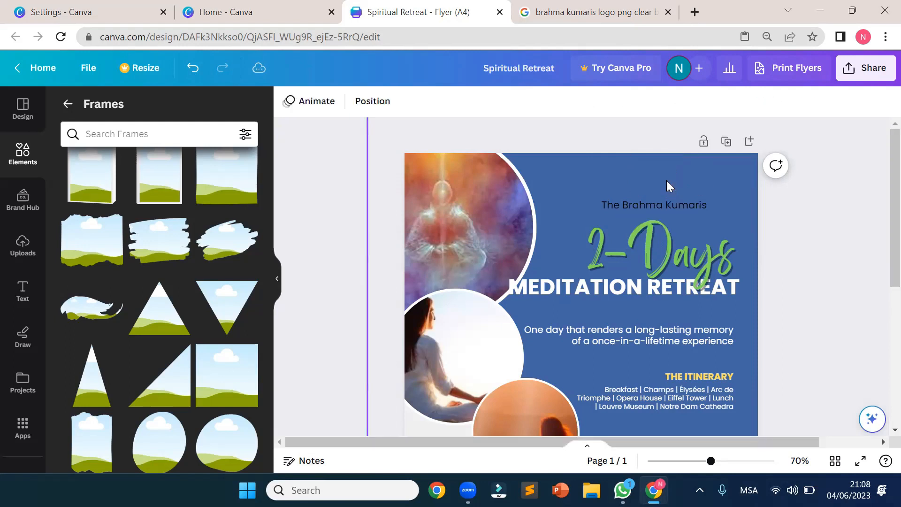
pyautogui.click(677, 204)
pyautogui.press('Delete')
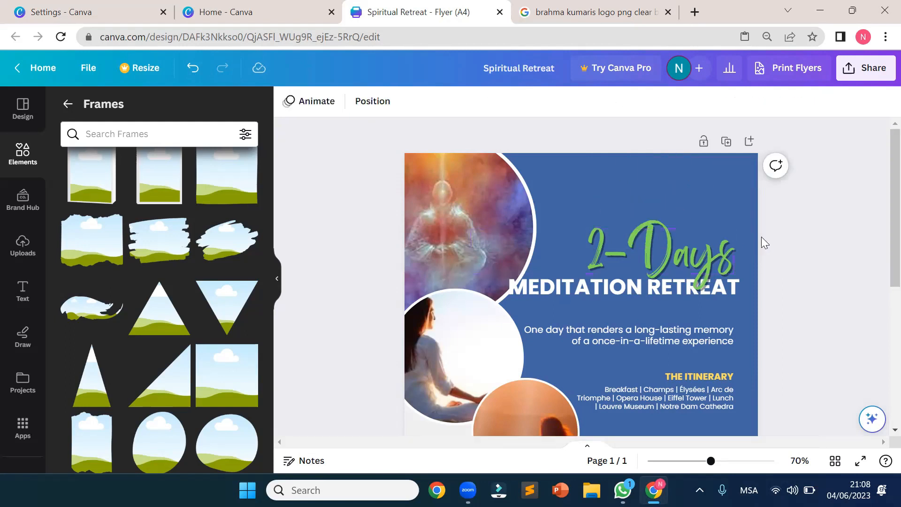
# Move the green "2-Days" heading slightly down toward "MEDITATION RETREAT".
pyautogui.moveTo(683, 242); pyautogui.dragTo(682, 250)
pyautogui.click(809, 238)
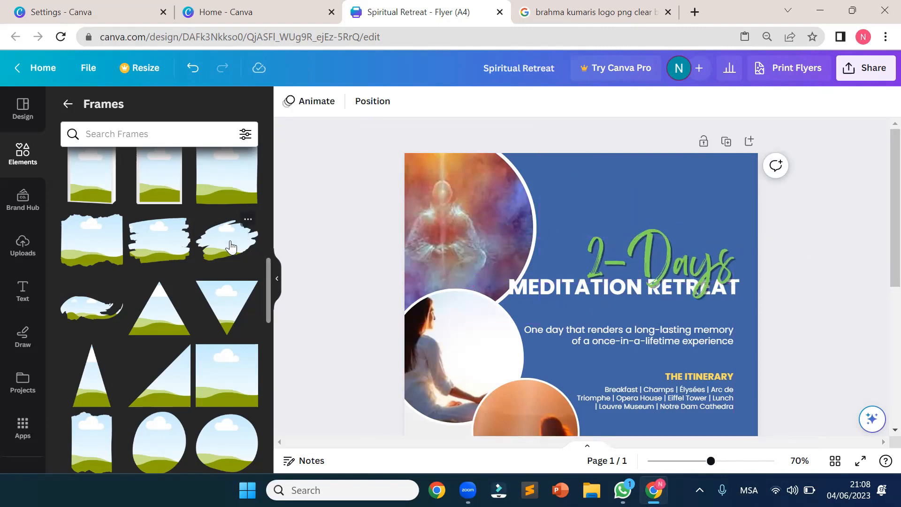
# Add the slanted brush-stroke frame again, shrink it and park it over the two upper circular photos.
pyautogui.moveTo(231, 247)
pyautogui.mouseDown()
pyautogui.moveTo(556, 318)
pyautogui.moveTo(612, 347)
pyautogui.mouseUp()
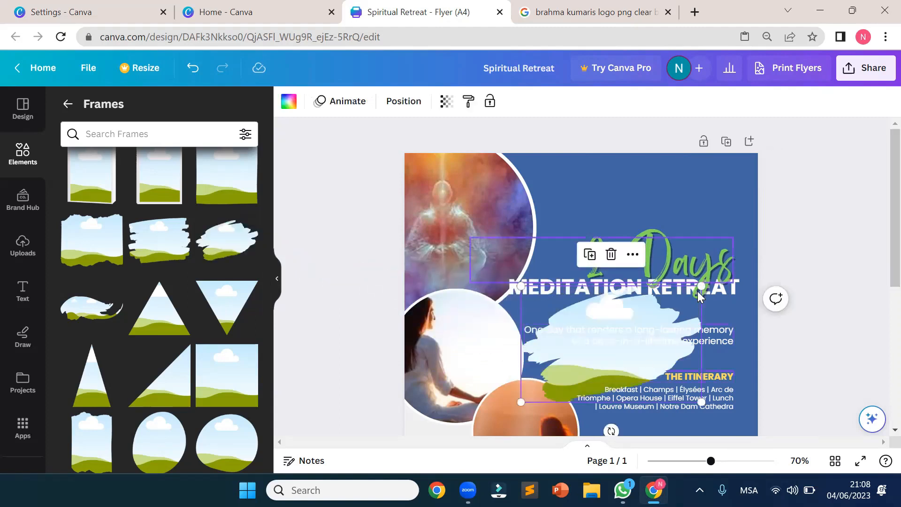
pyautogui.moveTo(700, 286)
pyautogui.mouseDown()
pyautogui.moveTo(591, 352)
pyautogui.moveTo(669, 300)
pyautogui.moveTo(483, 300)
pyautogui.moveTo(478, 288)
pyautogui.mouseUp()
pyautogui.moveTo(518, 256); pyautogui.dragTo(531, 247)
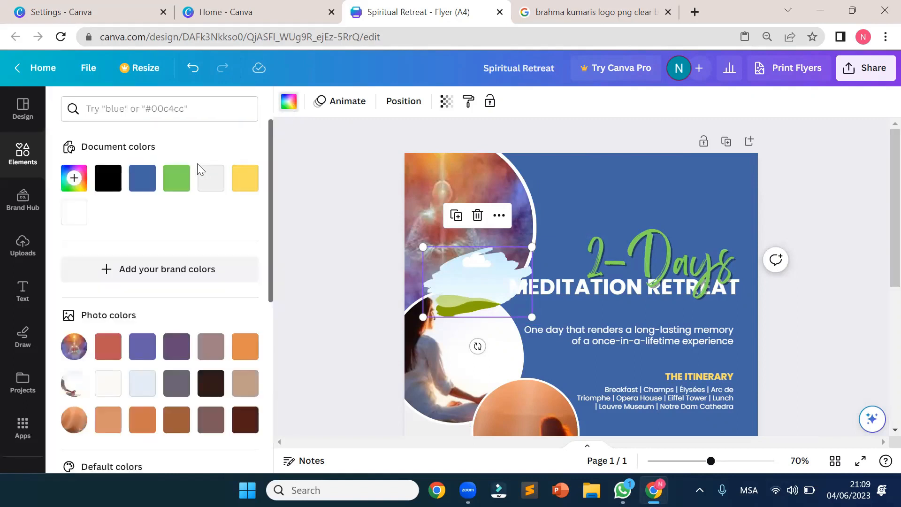
# Recolour the brush-stroke frame over the circular photos to white.
pyautogui.click(75, 215)
pyautogui.click(344, 219)
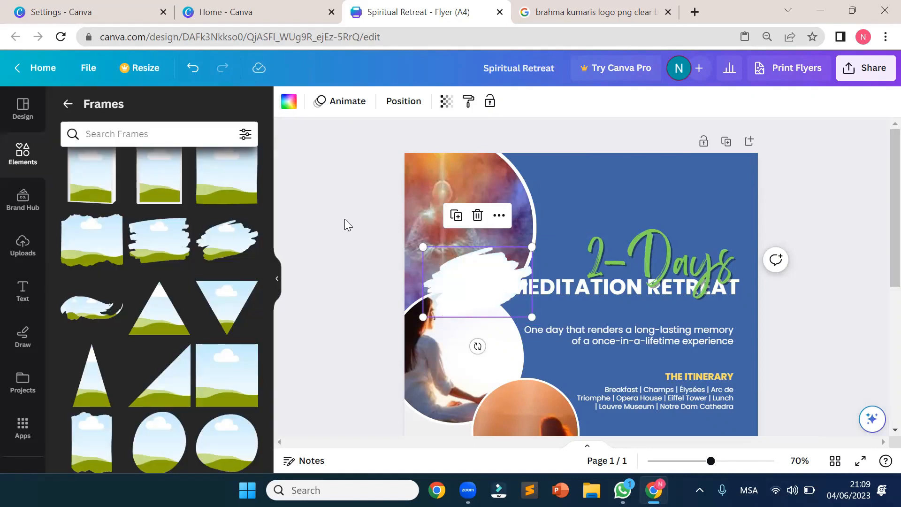
pyautogui.click(817, 199)
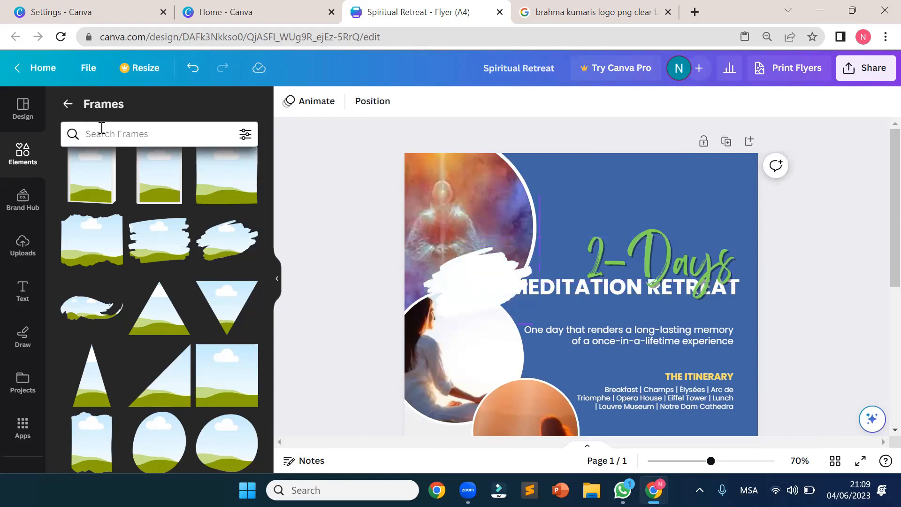
# Try the uploaded dark red sunburst image at logo size above "2-Days" and delete it.
pyautogui.click(23, 244)
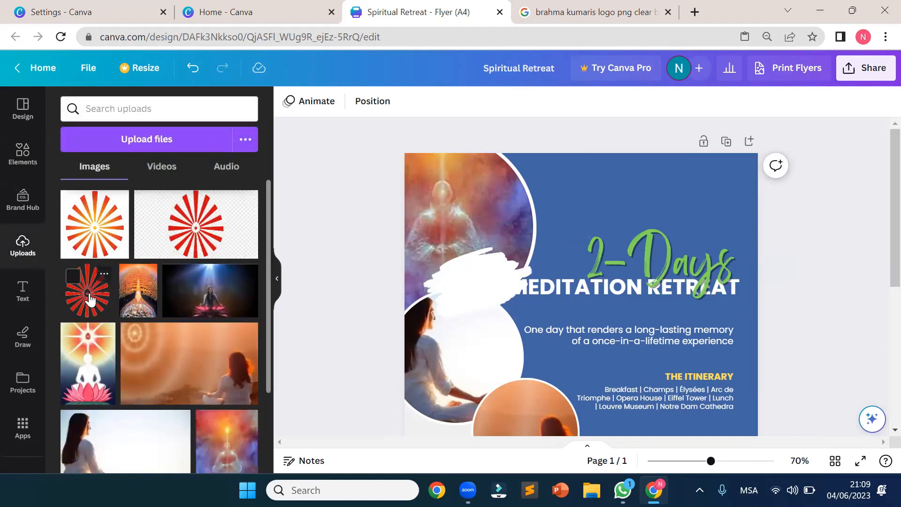
pyautogui.moveTo(89, 299); pyautogui.dragTo(583, 194)
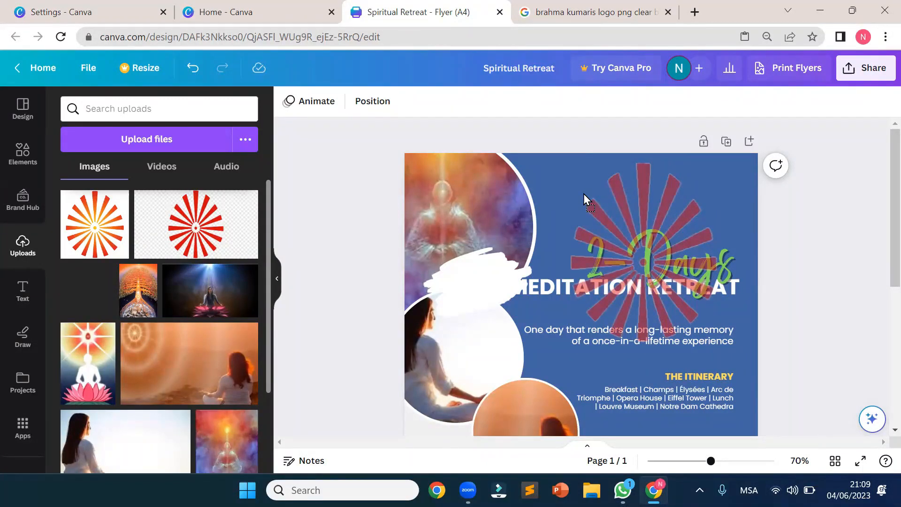
pyautogui.moveTo(584, 193); pyautogui.dragTo(583, 192)
pyautogui.moveTo(551, 161); pyautogui.dragTo(669, 279)
pyautogui.moveTo(704, 323); pyautogui.dragTo(679, 213)
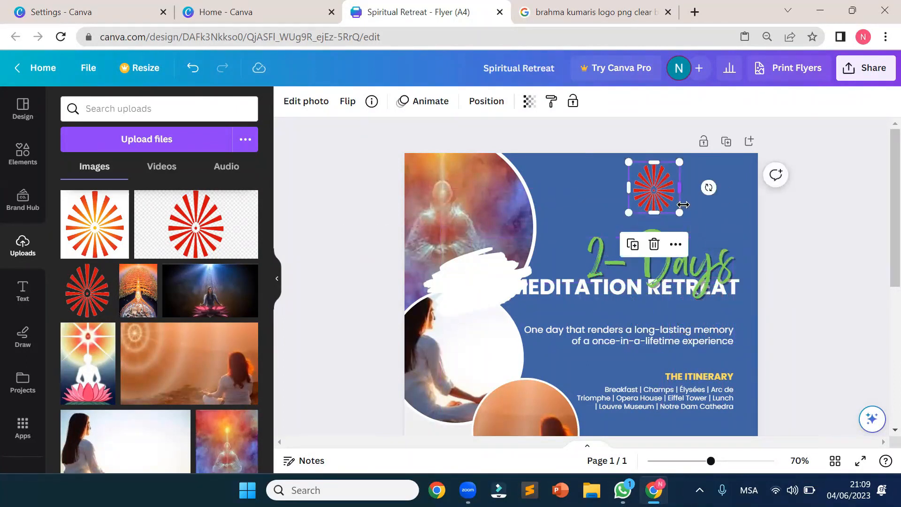
pyautogui.press('Delete')
# Add the uploaded orange sunburst logo, shrink it to logo size and place it above "2-Days" near the page's upper edge.
pyautogui.moveTo(95, 232); pyautogui.dragTo(595, 208)
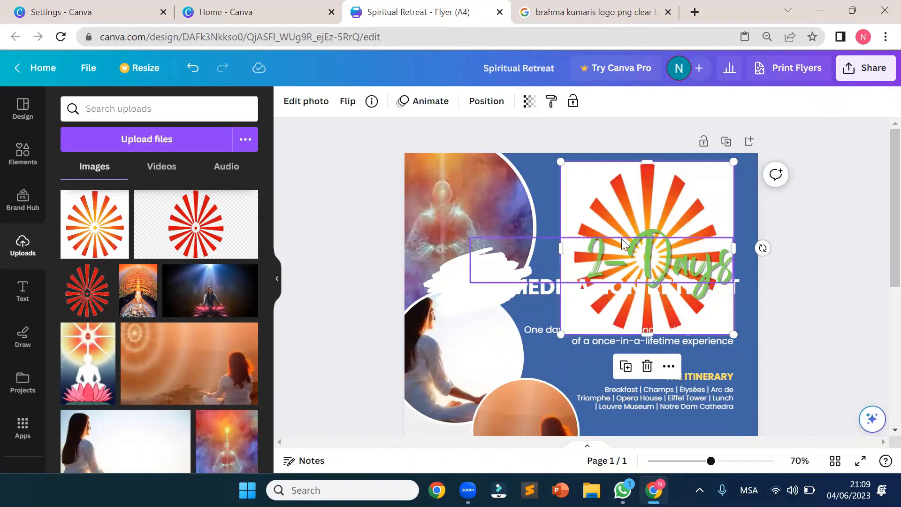
pyautogui.moveTo(724, 312); pyautogui.dragTo(664, 186)
pyautogui.click(816, 240)
pyautogui.click(657, 195)
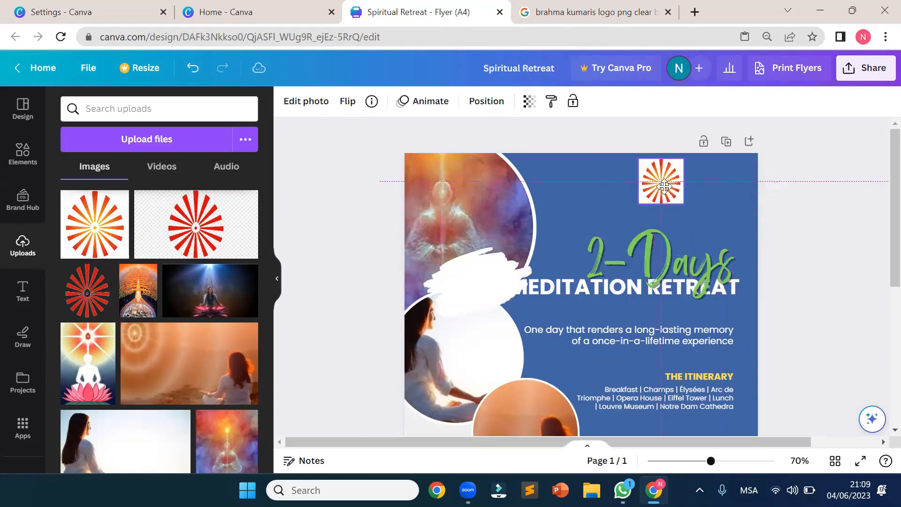
pyautogui.click(823, 236)
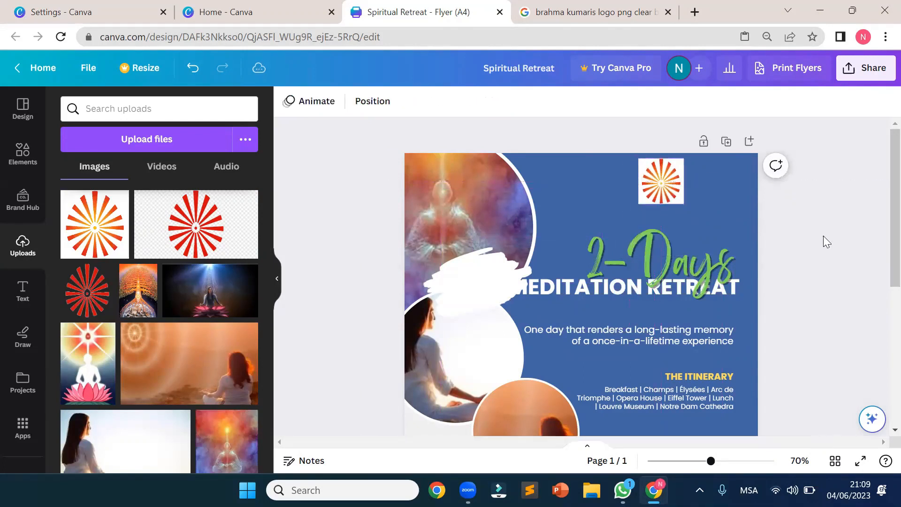
# Move the white brush stroke behind the sunburst logo and shrink the logo, undoing its accidental drop into the frame.
pyautogui.click(456, 263)
pyautogui.moveTo(456, 264)
pyautogui.mouseDown()
pyautogui.moveTo(607, 165)
pyautogui.moveTo(641, 162)
pyautogui.mouseUp()
pyautogui.click(676, 191)
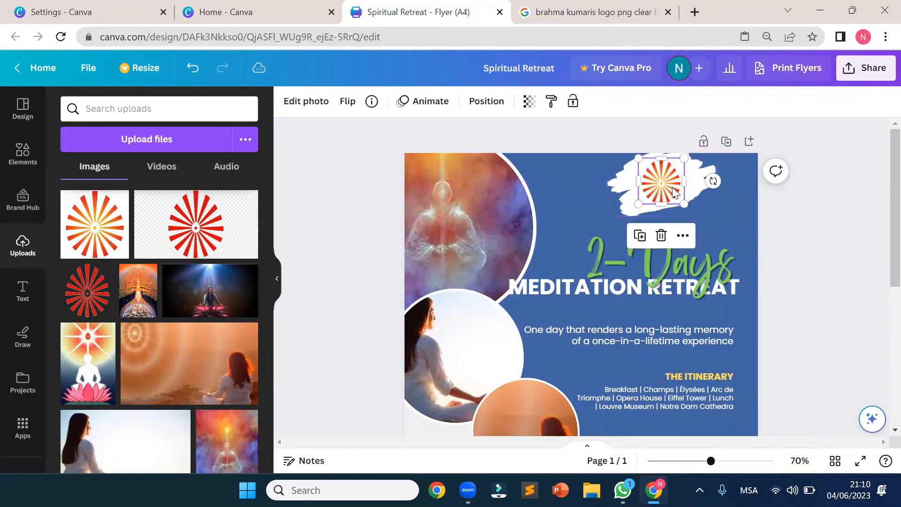
pyautogui.moveTo(678, 197)
pyautogui.mouseDown()
pyautogui.moveTo(657, 169)
pyautogui.moveTo(648, 176)
pyautogui.moveTo(659, 184)
pyautogui.mouseUp()
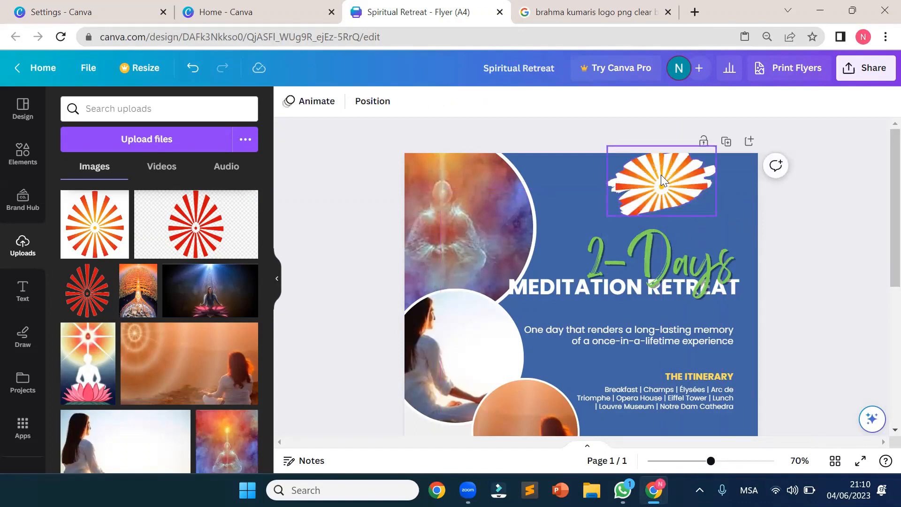
pyautogui.hotkey('ctrl', 'z')
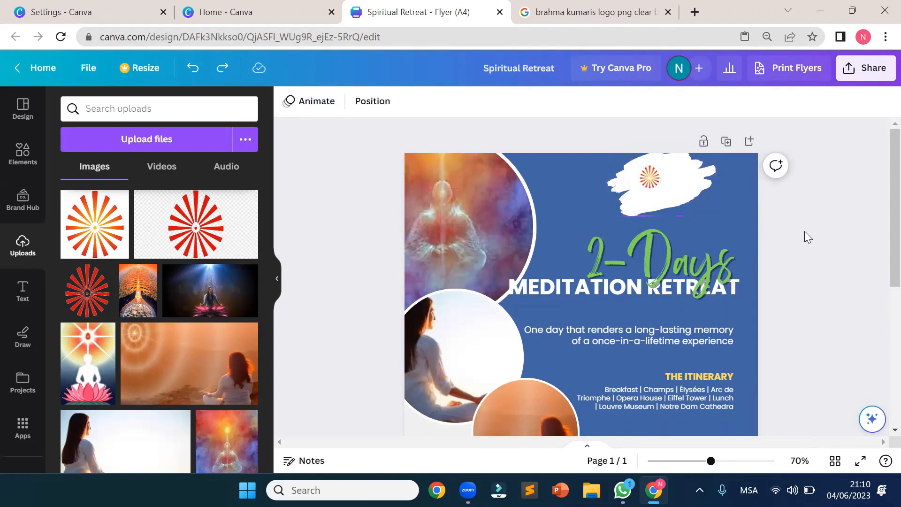
# Move the white brush stroke back beside "2-Days" and shift the small sunburst logo slightly up, centred above the heading.
pyautogui.click(697, 188)
pyautogui.moveTo(689, 208)
pyautogui.mouseDown()
pyautogui.moveTo(602, 302)
pyautogui.moveTo(548, 307)
pyautogui.moveTo(562, 274)
pyautogui.moveTo(613, 240)
pyautogui.moveTo(532, 267)
pyautogui.mouseUp()
pyautogui.click(650, 181)
pyautogui.moveTo(650, 181); pyautogui.dragTo(656, 176)
pyautogui.click(810, 230)
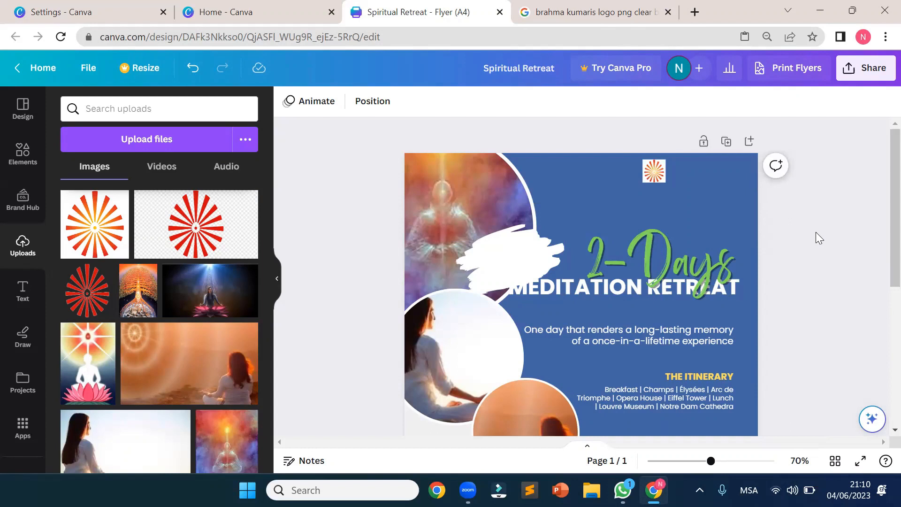
# Add the text "The Brahma Kumaris" directly below the small sunburst logo.
pyautogui.press('t')
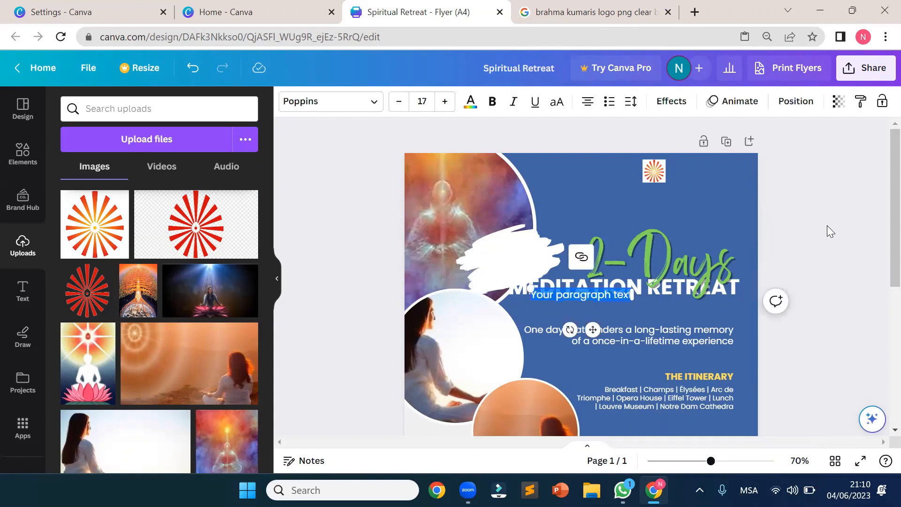
pyautogui.moveTo(593, 328); pyautogui.dragTo(669, 230)
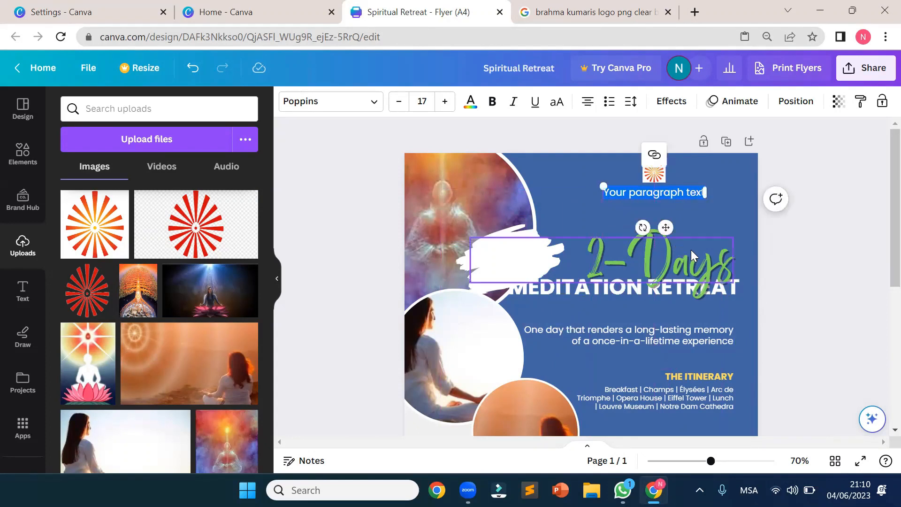
pyautogui.write('The Brah')
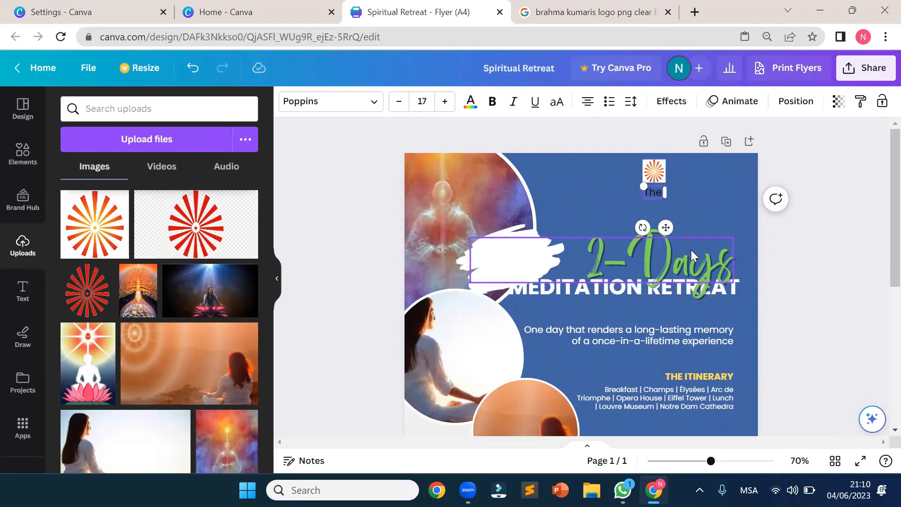
pyautogui.write('ma Ku')
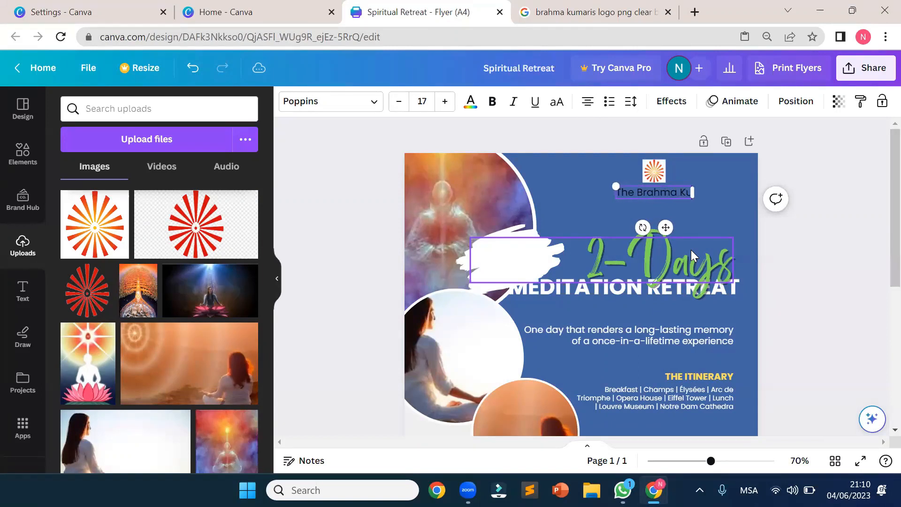
pyautogui.write('maris')
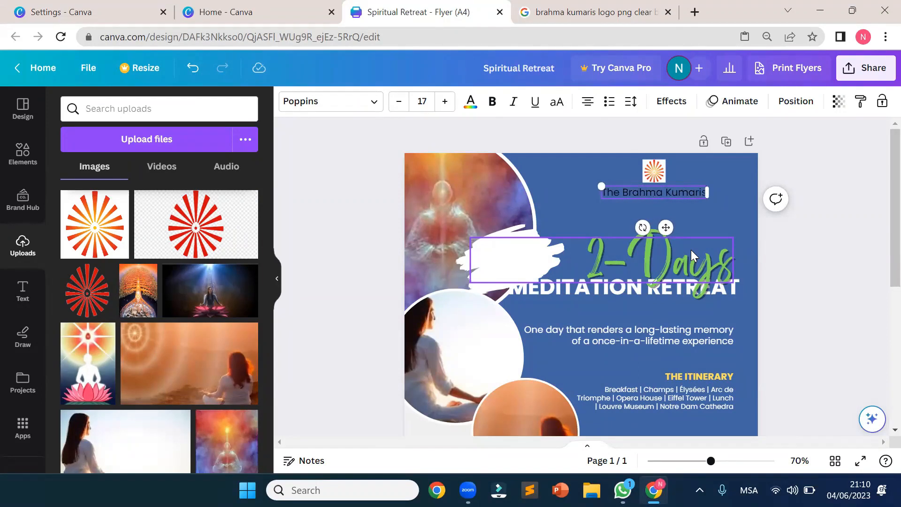
# Nudge the sunburst logo up above "The Brahma Kumaris" and shift that text slightly to centre it under the logo on the brush stroke.
pyautogui.click(836, 244)
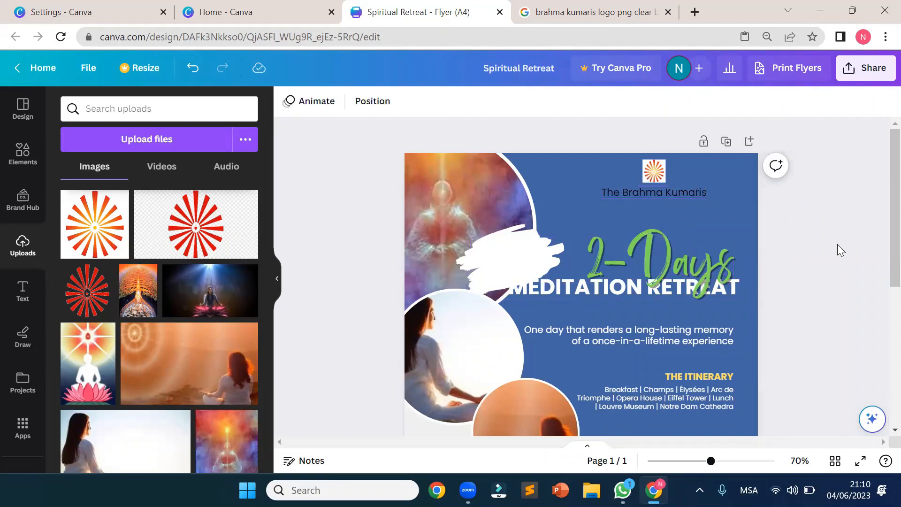
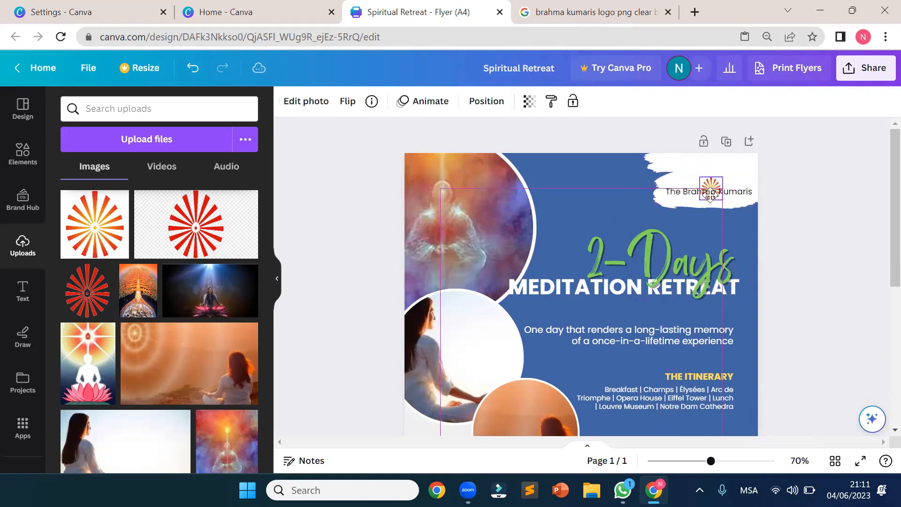
pyautogui.click(817, 184)
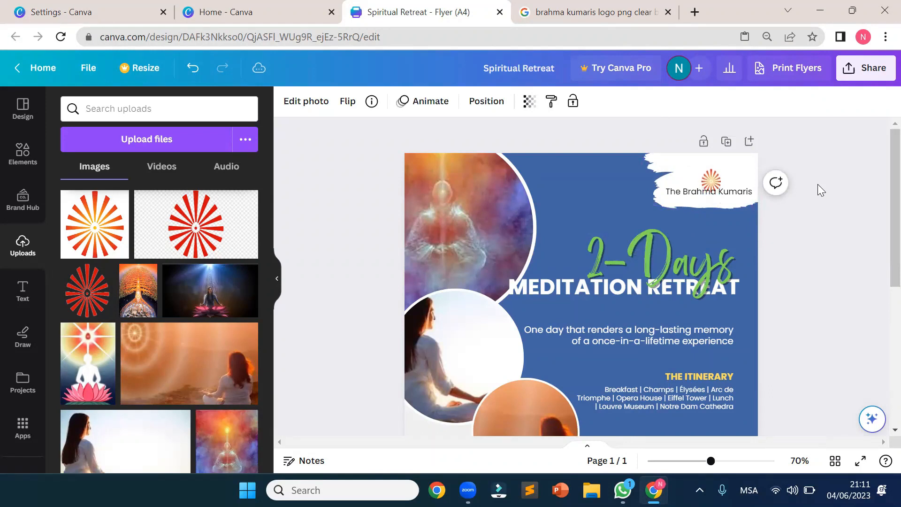
pyautogui.press('Up')
pyautogui.press('Up')
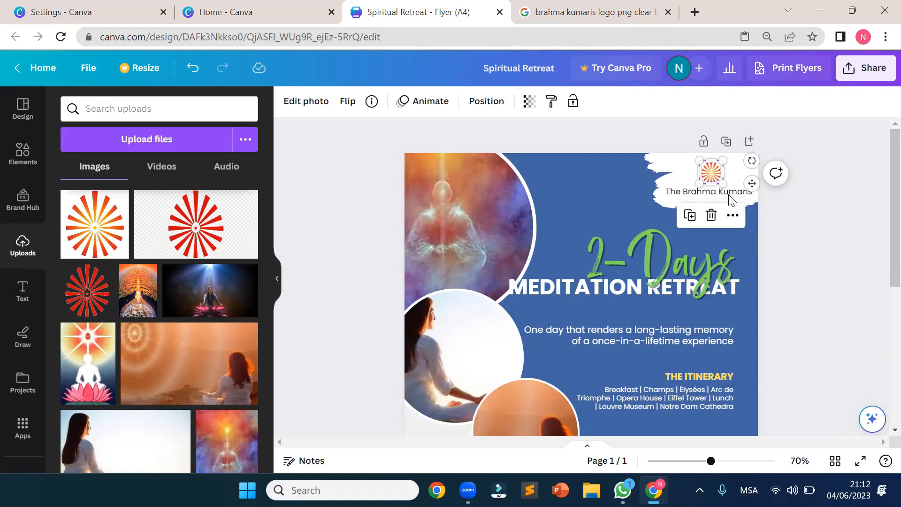
pyautogui.click(728, 192)
pyautogui.moveTo(731, 192); pyautogui.dragTo(731, 191)
pyautogui.click(815, 189)
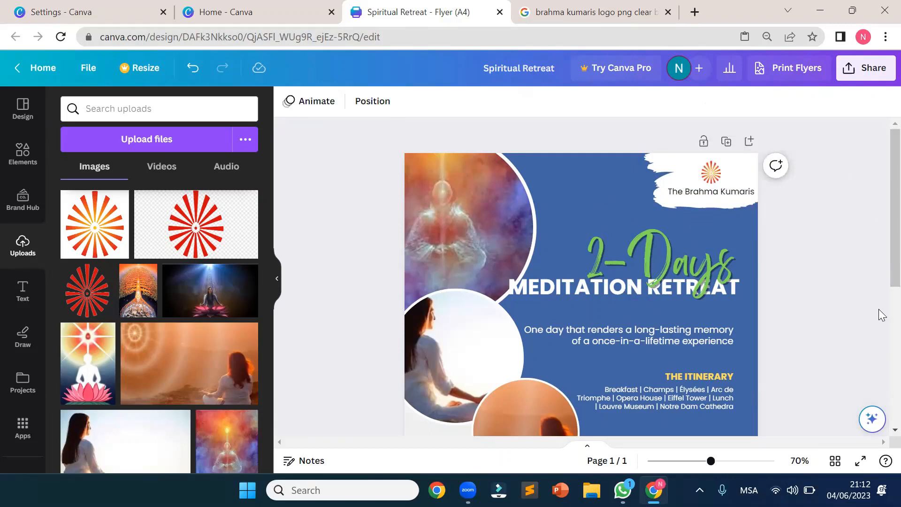
# Move the "2-Days" and "MEDITATION RETREAT" headings slightly up, keeping them close together below the logo.
pyautogui.moveTo(670, 254); pyautogui.dragTo(671, 239)
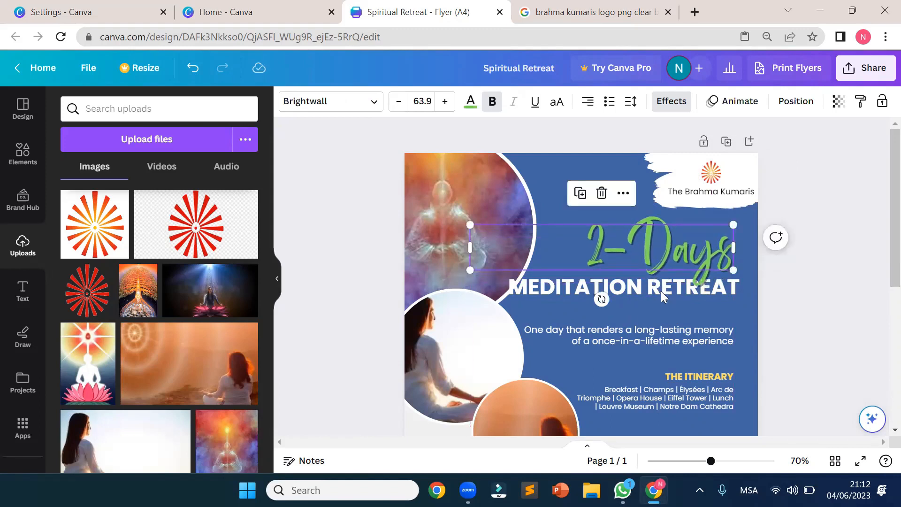
pyautogui.click(830, 303)
pyautogui.click(717, 293)
pyautogui.click(847, 308)
pyautogui.moveTo(737, 300); pyautogui.dragTo(731, 292)
pyautogui.click(807, 295)
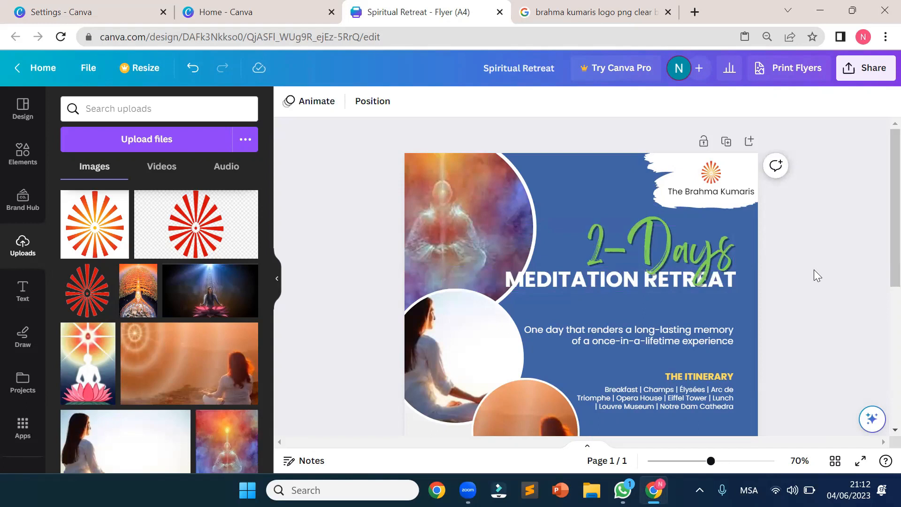
pyautogui.scroll(-1, 814, 267)
pyautogui.scroll(1, 815, 267)
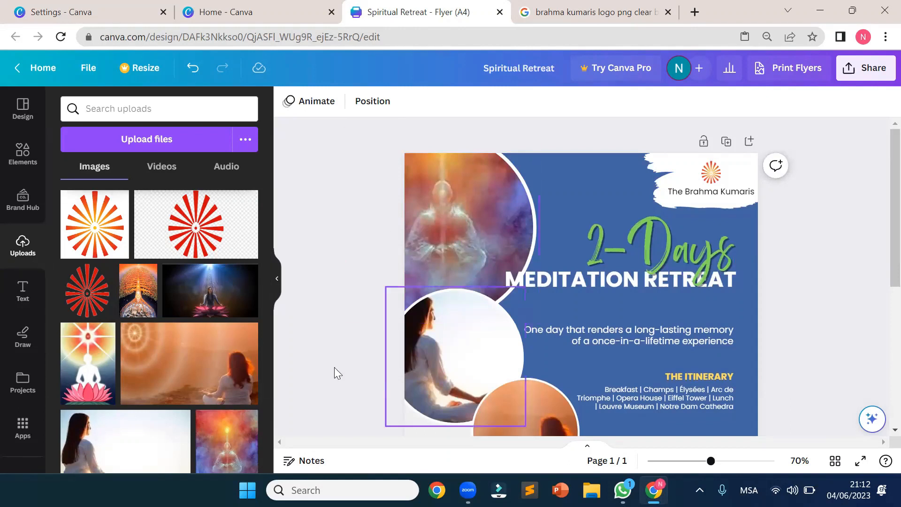
pyautogui.scroll(-2, 478, 338)
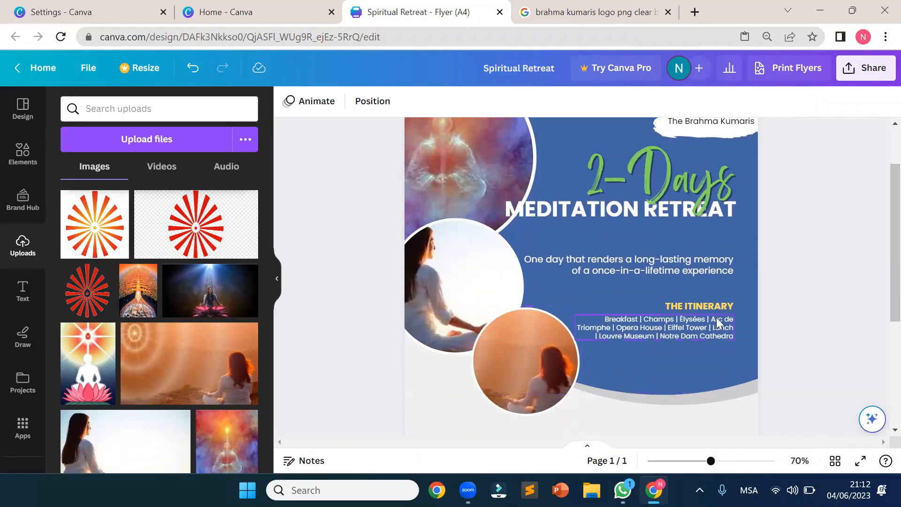
pyautogui.scroll(2, 812, 293)
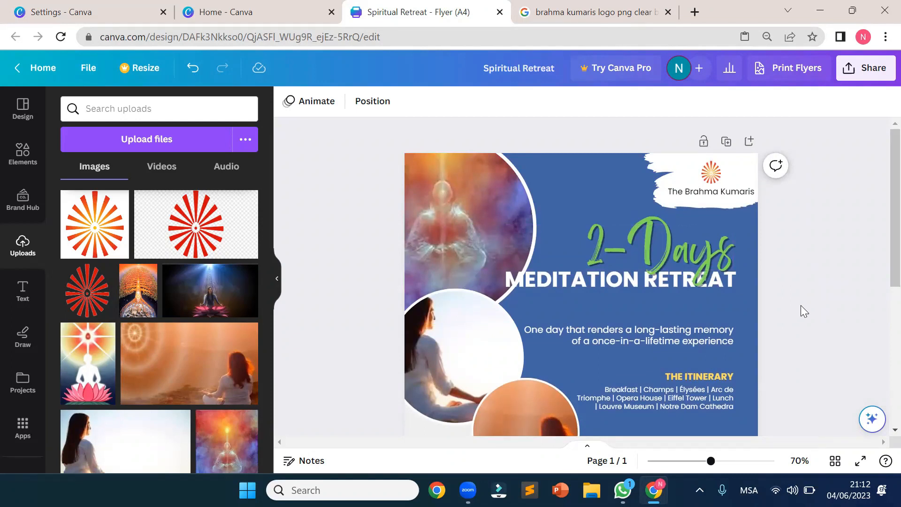
pyautogui.scroll(-2, 800, 304)
pyautogui.scroll(2, 800, 304)
# Add a straight line, place it just above "2-Days" and colour it black.
pyautogui.press('l')
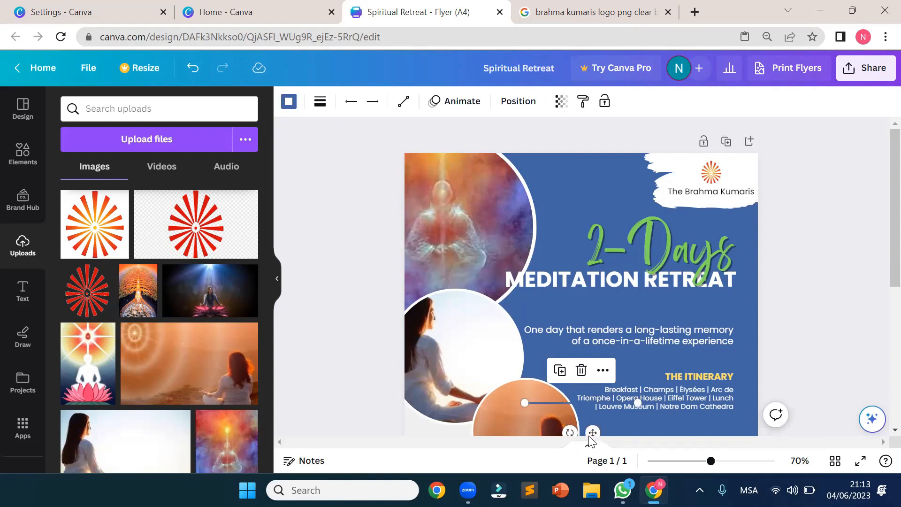
pyautogui.moveTo(593, 432); pyautogui.dragTo(502, 340)
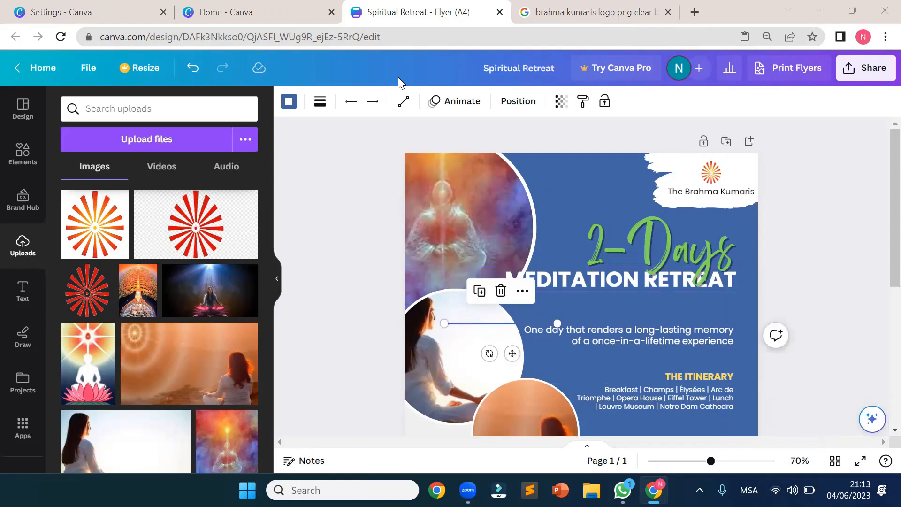
pyautogui.moveTo(512, 352)
pyautogui.mouseDown()
pyautogui.moveTo(483, 345)
pyautogui.moveTo(459, 356)
pyautogui.moveTo(524, 342)
pyautogui.moveTo(510, 355)
pyautogui.mouseUp()
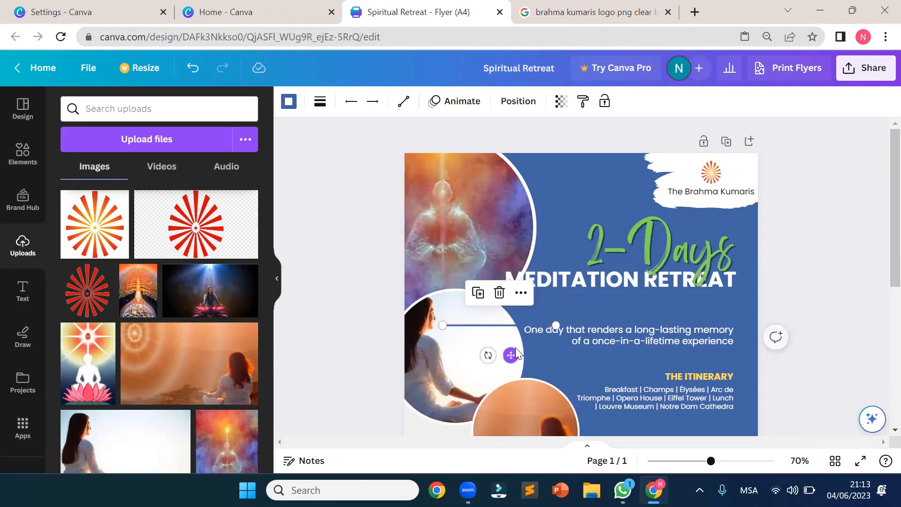
pyautogui.press('Delete')
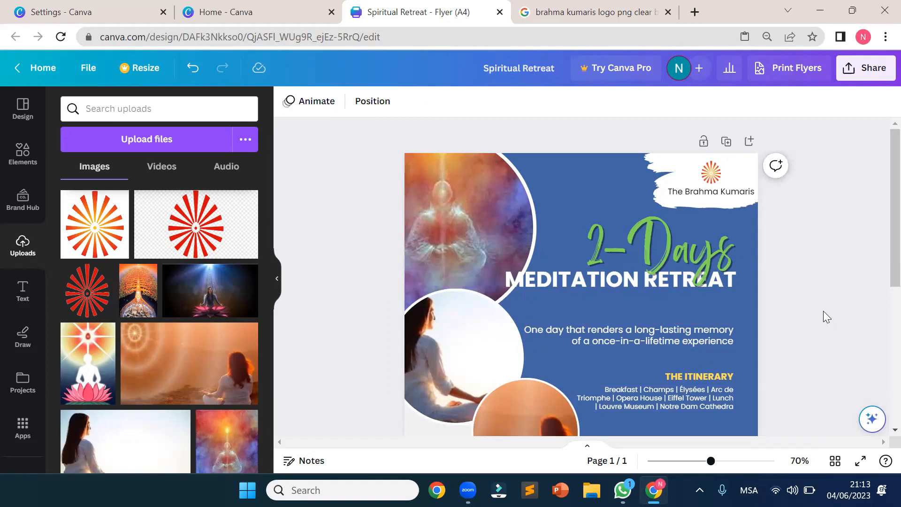
pyautogui.hotkey('ctrl', 'z')
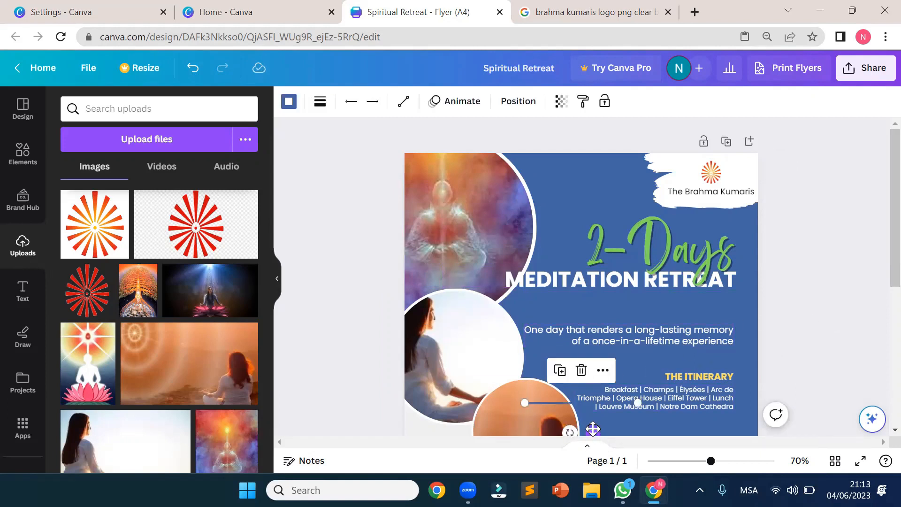
pyautogui.moveTo(593, 430)
pyautogui.mouseDown()
pyautogui.moveTo(588, 342)
pyautogui.moveTo(617, 246)
pyautogui.moveTo(639, 231)
pyautogui.moveTo(667, 230)
pyautogui.mouseUp()
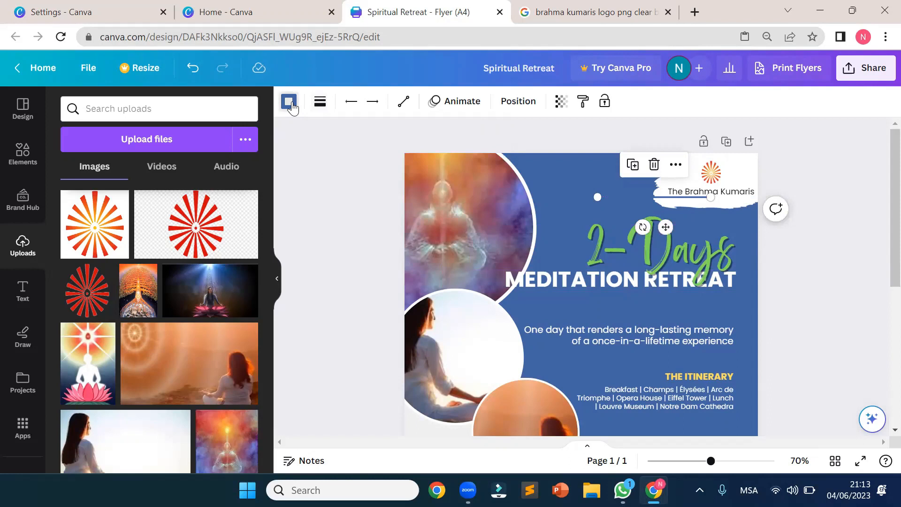
pyautogui.click(289, 102)
pyautogui.click(108, 178)
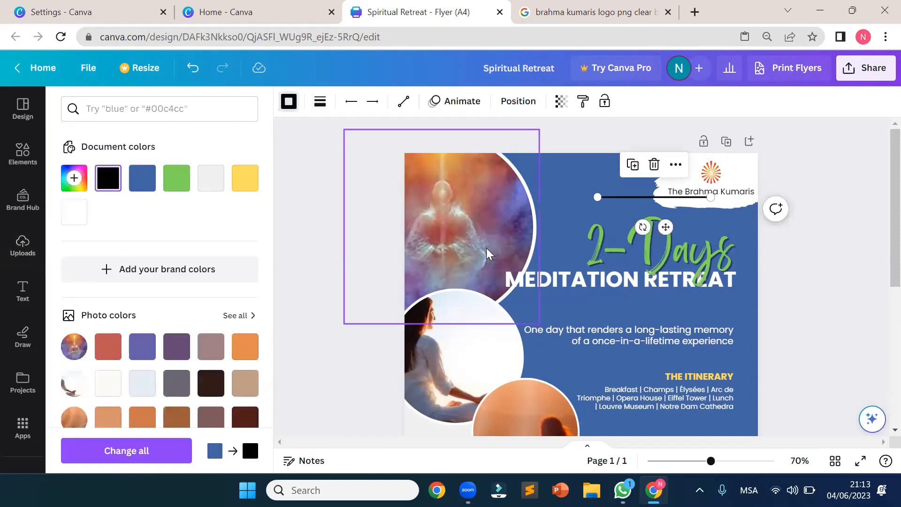
# Lengthen the black line and position it between the brush stroke and "2-Days", ending near the page's right edge.
pyautogui.moveTo(664, 227); pyautogui.dragTo(611, 236)
pyautogui.moveTo(658, 208); pyautogui.dragTo(750, 208)
pyautogui.moveTo(665, 238); pyautogui.dragTo(660, 244)
pyautogui.click(799, 259)
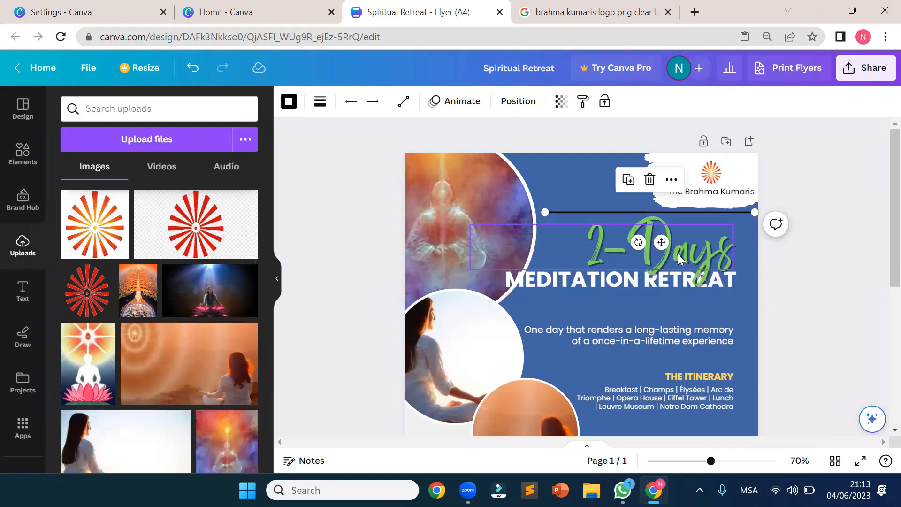
# Move the black line below "MEDITATION RETREAT" and extend it horizontally to the page's right edge.
pyautogui.moveTo(661, 238); pyautogui.dragTo(620, 326)
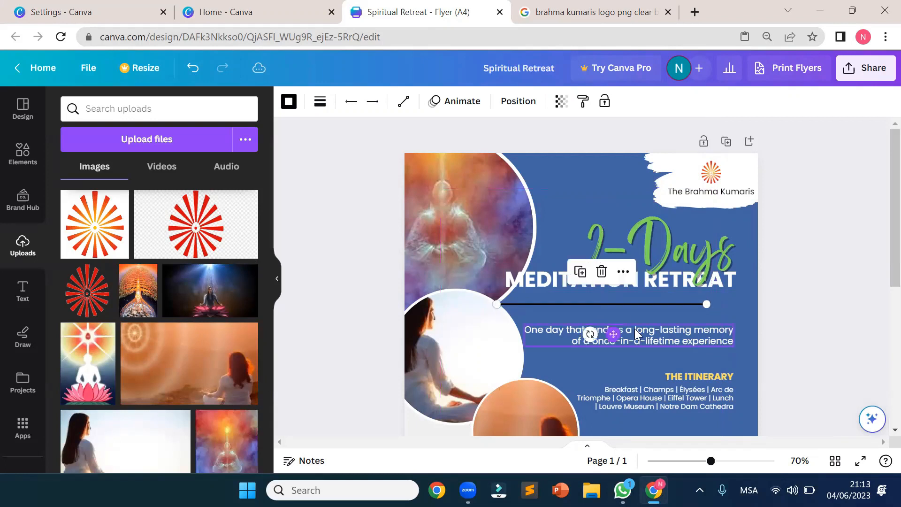
pyautogui.moveTo(704, 304); pyautogui.dragTo(757, 305)
pyautogui.click(822, 254)
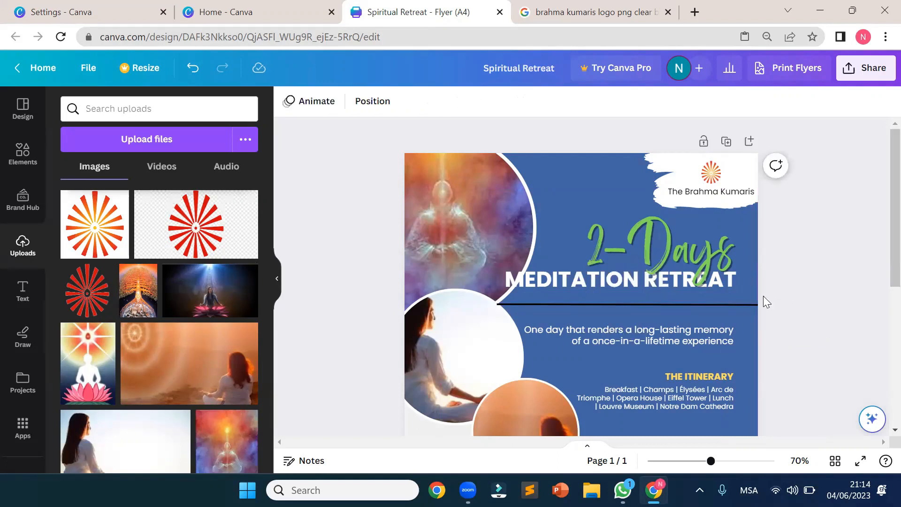
pyautogui.click(735, 305)
pyautogui.moveTo(755, 304); pyautogui.dragTo(757, 304)
pyautogui.click(817, 233)
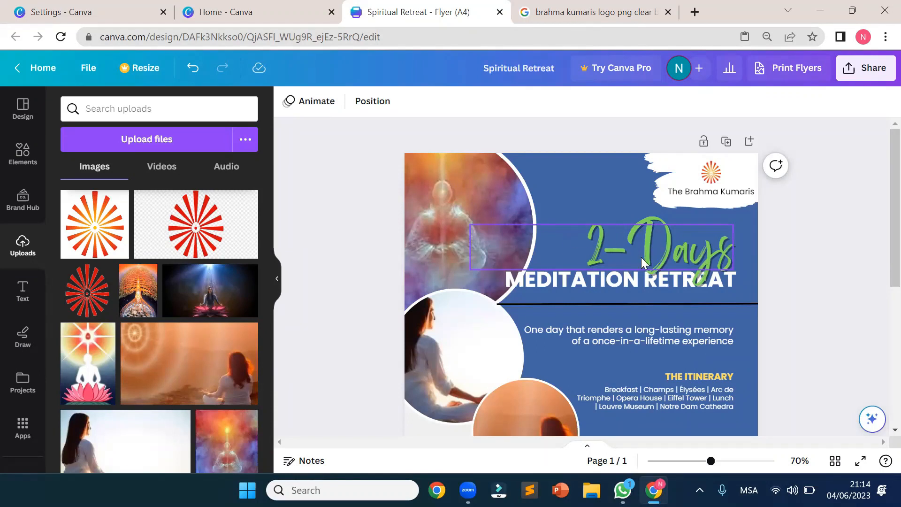
# Review the phone and contact details in the flyer's lower section.
pyautogui.scroll(-3, 643, 257)
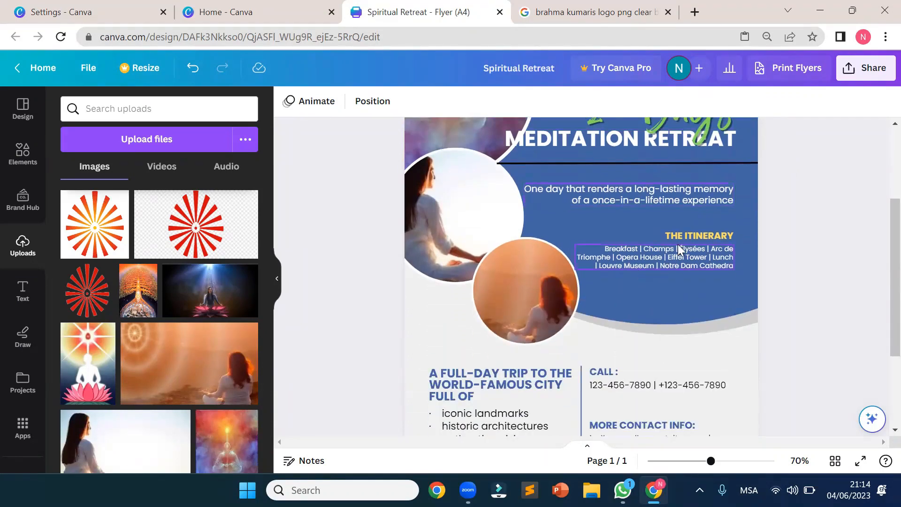
pyautogui.scroll(-2, 689, 293)
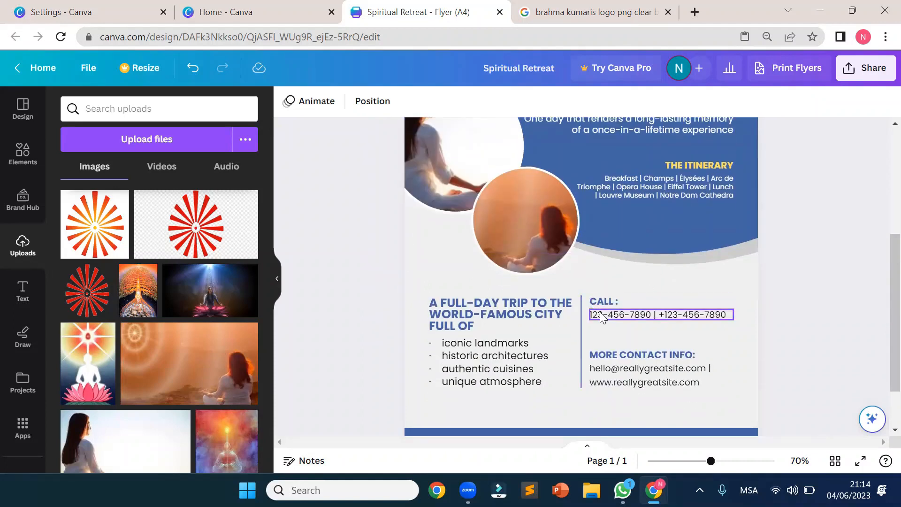
pyautogui.doubleClick(602, 315)
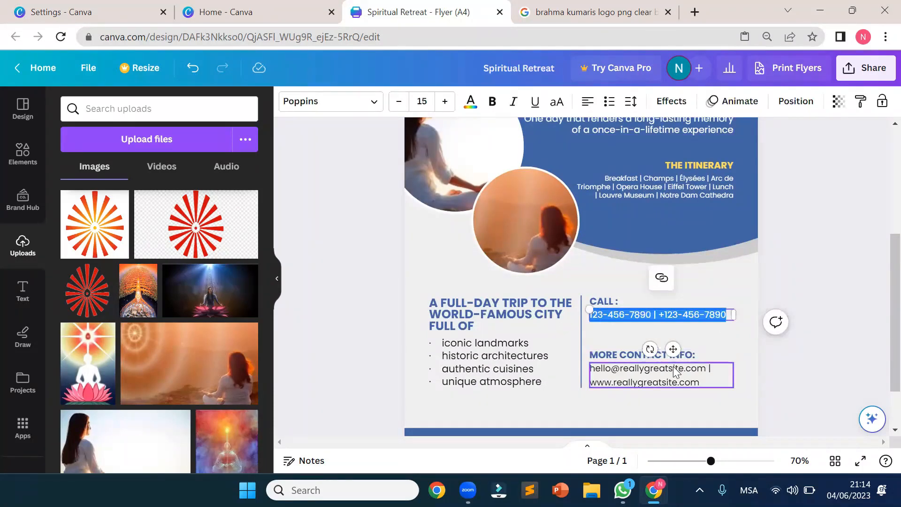
pyautogui.click(835, 367)
pyautogui.scroll(4, 832, 360)
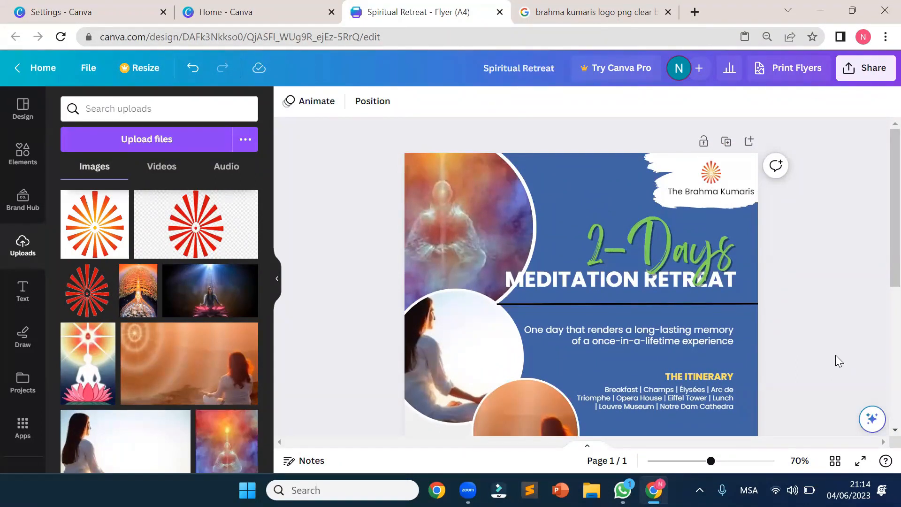
# Set the letter spacing of the "The Brahma Kumaris" text to 364.
pyautogui.click(709, 196)
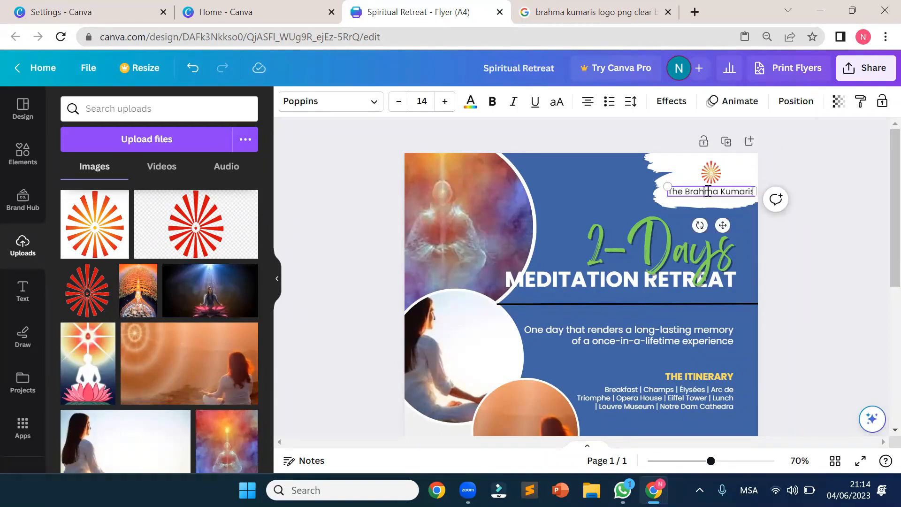
pyautogui.moveTo(677, 191); pyautogui.dragTo(746, 191)
pyautogui.scroll(2, 796, 264)
pyautogui.scroll(4, 796, 269)
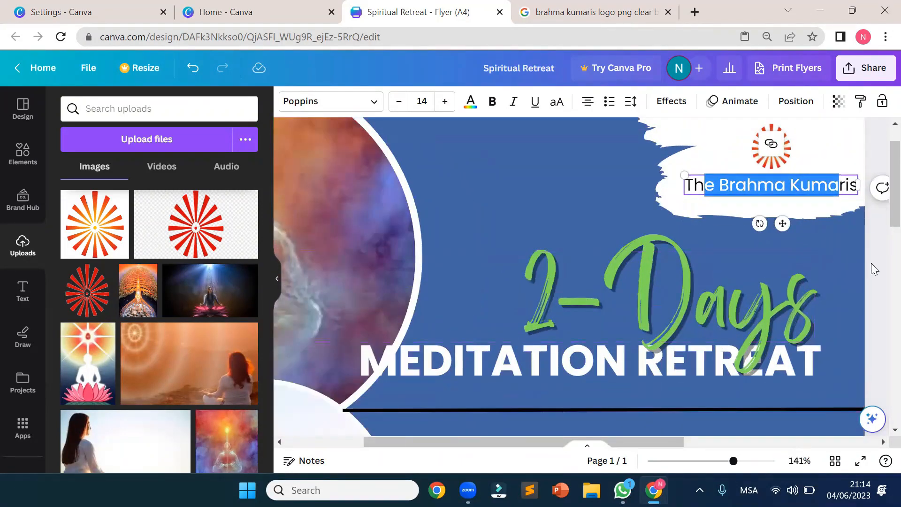
pyautogui.click(876, 257)
pyautogui.click(828, 189)
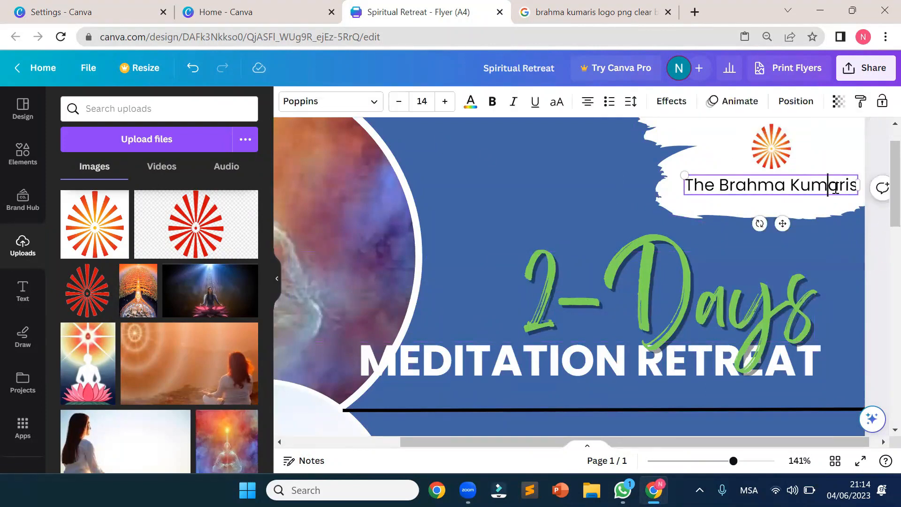
pyautogui.moveTo(856, 184); pyautogui.dragTo(677, 191)
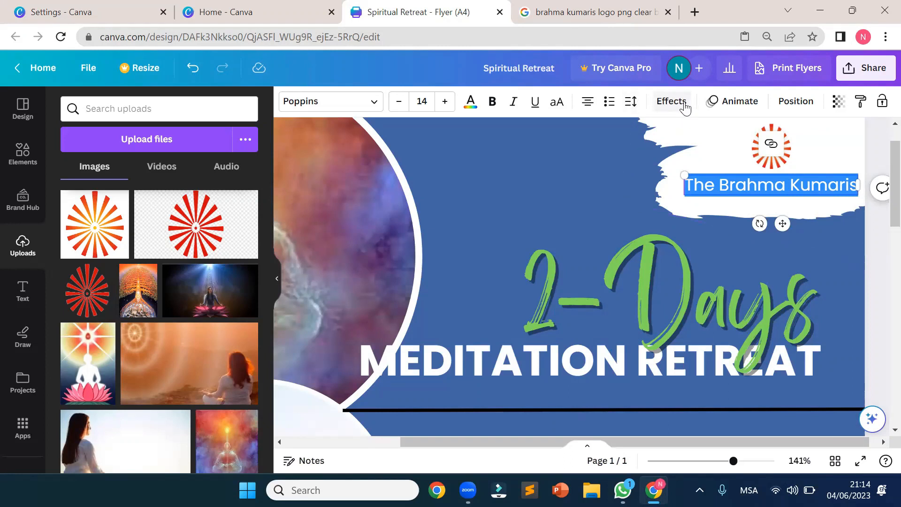
pyautogui.click(630, 107)
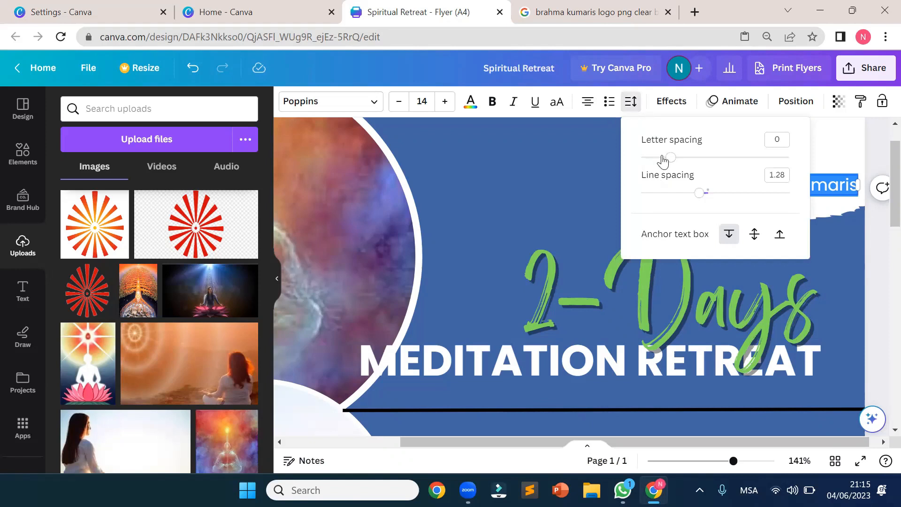
pyautogui.moveTo(670, 160); pyautogui.dragTo(724, 164)
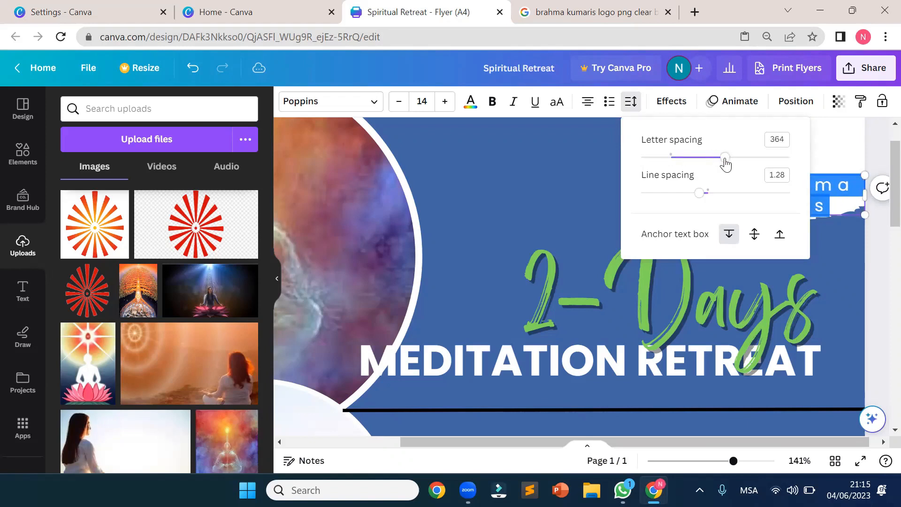
# Widen the "The Brahma Kumaris" text box to the left so the text fits on one line.
pyautogui.click(780, 215)
pyautogui.click(756, 209)
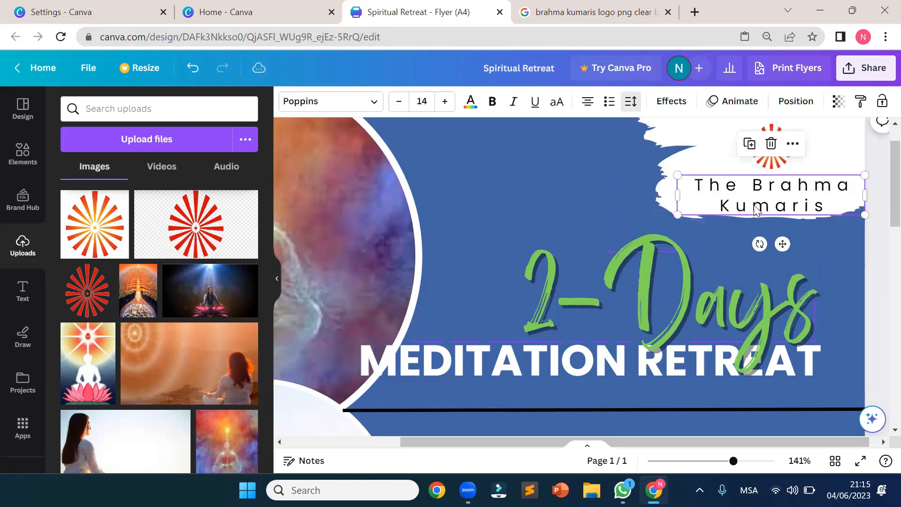
pyautogui.moveTo(665, 193); pyautogui.dragTo(558, 184)
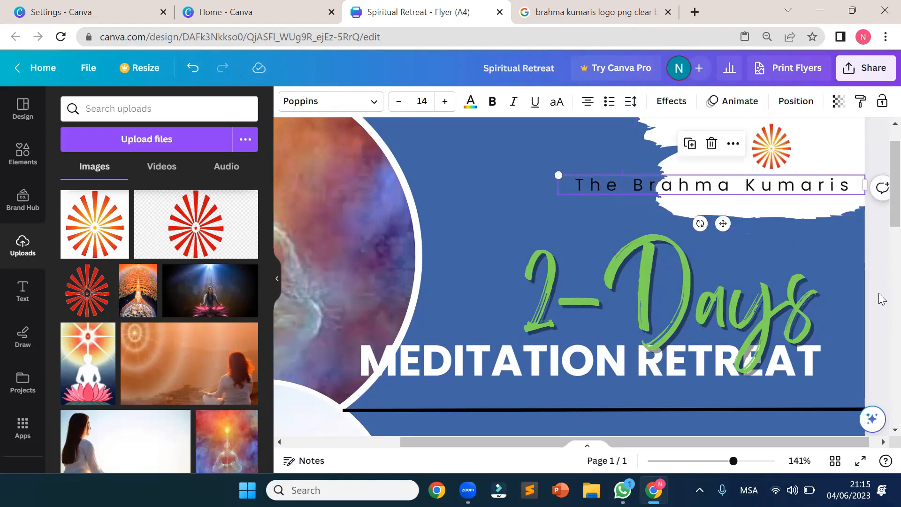
# Reduce the letter spacing of the "The Brahma Kumaris" text and shift it slightly down and to the right.
pyautogui.doubleClick(698, 184)
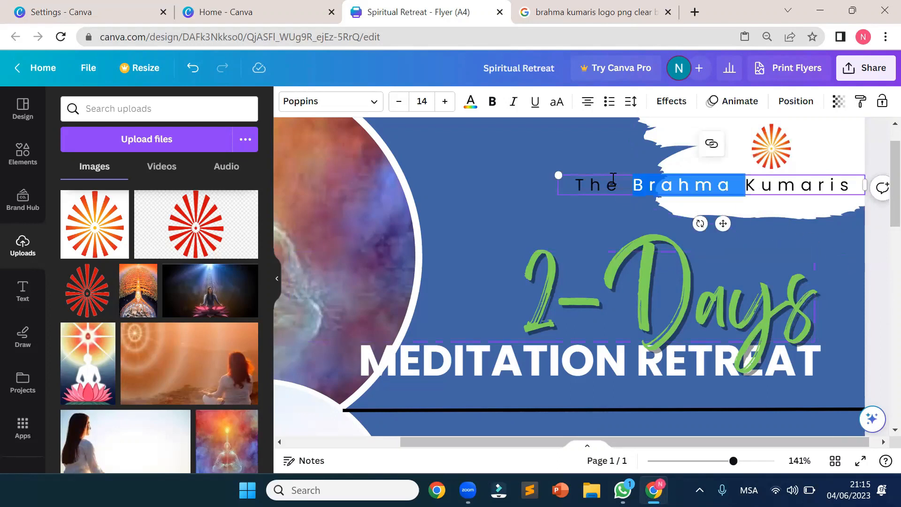
pyautogui.tripleClick(605, 181)
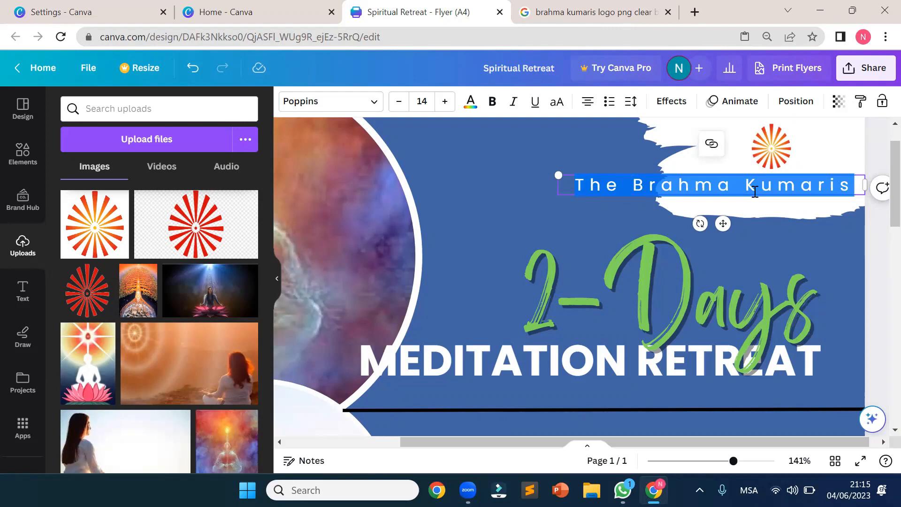
pyautogui.click(673, 104)
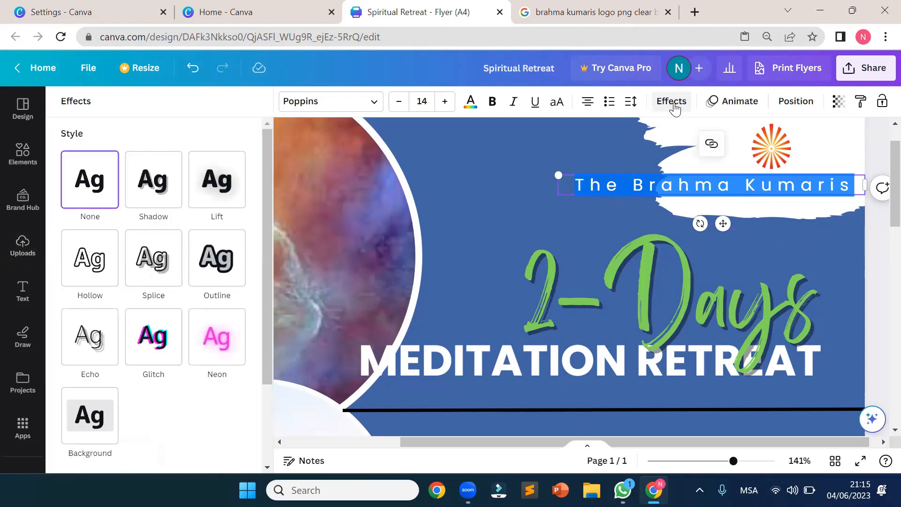
pyautogui.click(632, 107)
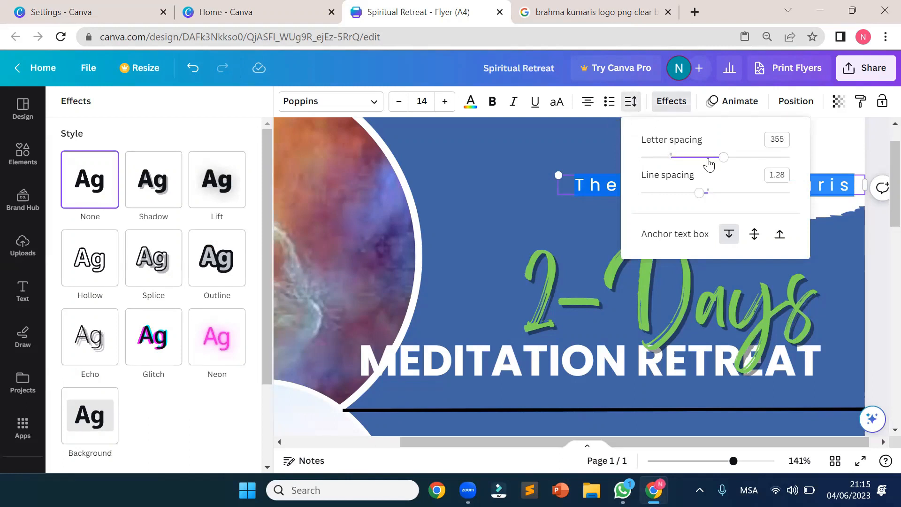
pyautogui.moveTo(723, 160); pyautogui.dragTo(695, 161)
pyautogui.click(851, 259)
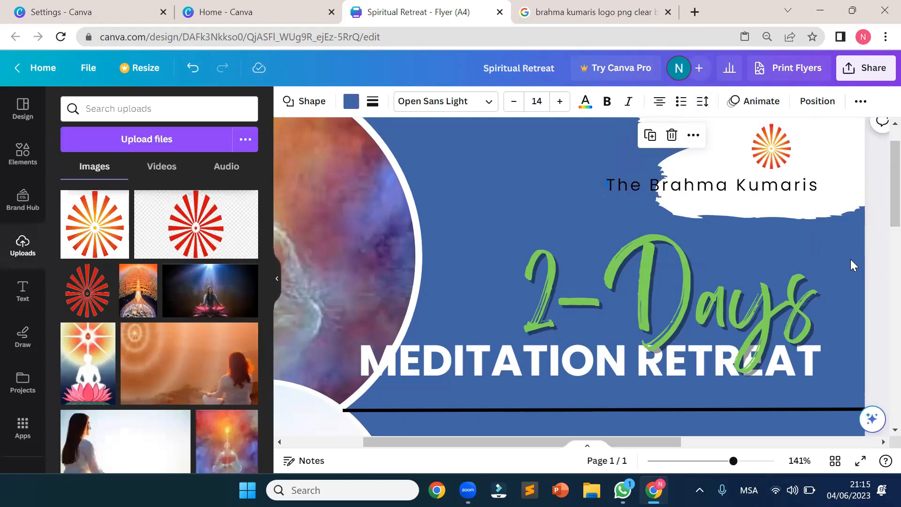
pyautogui.moveTo(753, 197); pyautogui.dragTo(756, 209)
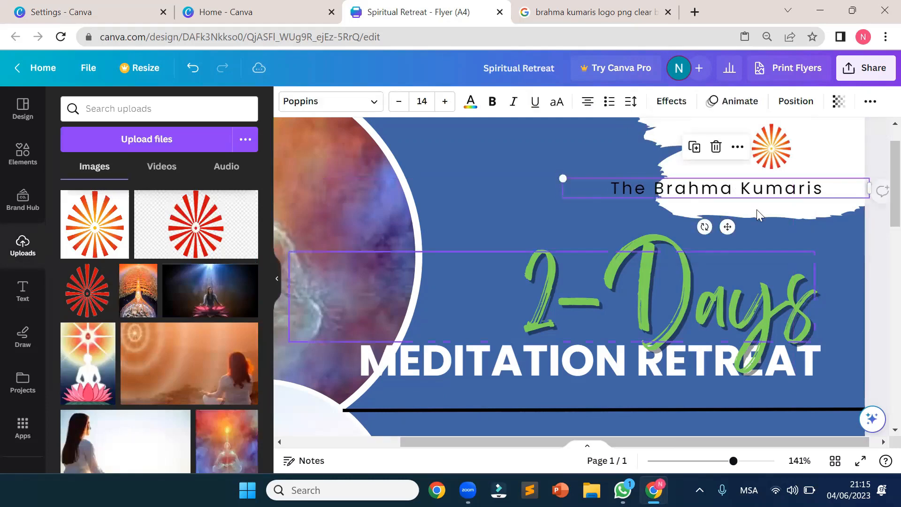
# Enlarge and reposition the white brush stroke so it sits behind the whole "The Brahma Kumaris" text.
pyautogui.click(757, 211)
pyautogui.click(637, 197)
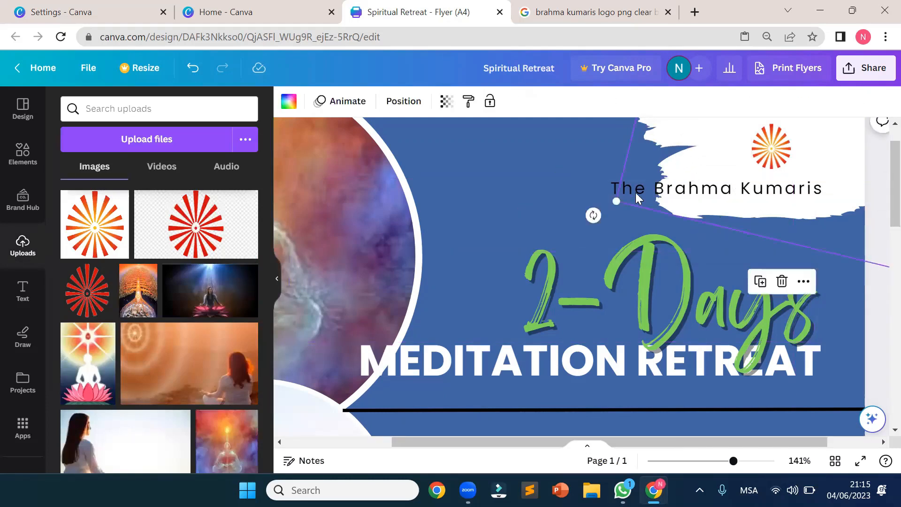
pyautogui.moveTo(616, 201); pyautogui.dragTo(523, 201)
pyautogui.moveTo(740, 225); pyautogui.dragTo(716, 195)
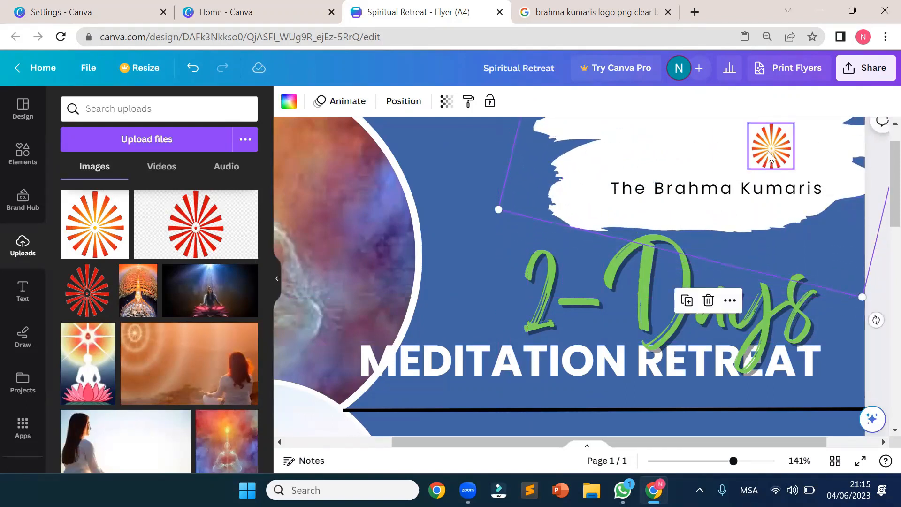
# Move the sunburst logo above the middle of the "The Brahma Kumaris" text, nudging it up until it clears the letters.
pyautogui.scroll(-3, 777, 189)
pyautogui.scroll(-2, 777, 189)
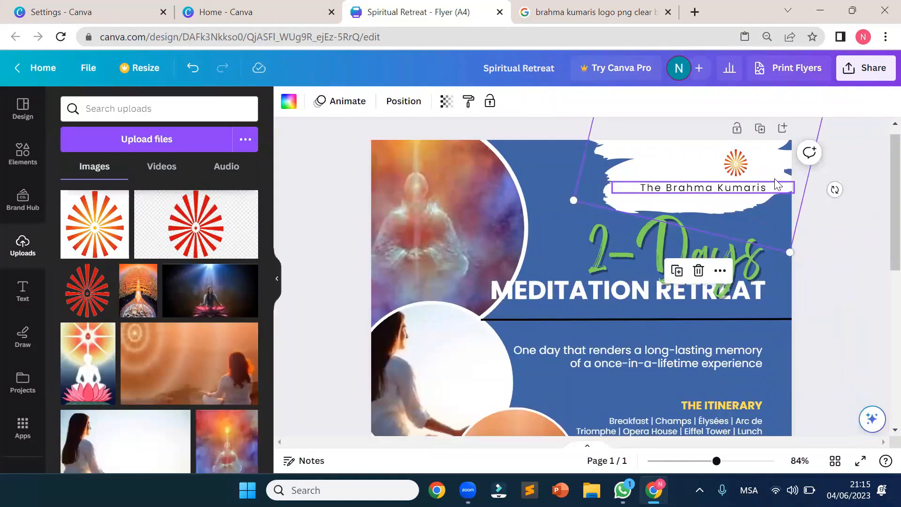
pyautogui.moveTo(736, 158)
pyautogui.mouseDown()
pyautogui.moveTo(700, 206)
pyautogui.moveTo(697, 171)
pyautogui.moveTo(697, 189)
pyautogui.mouseUp()
pyautogui.click(849, 200)
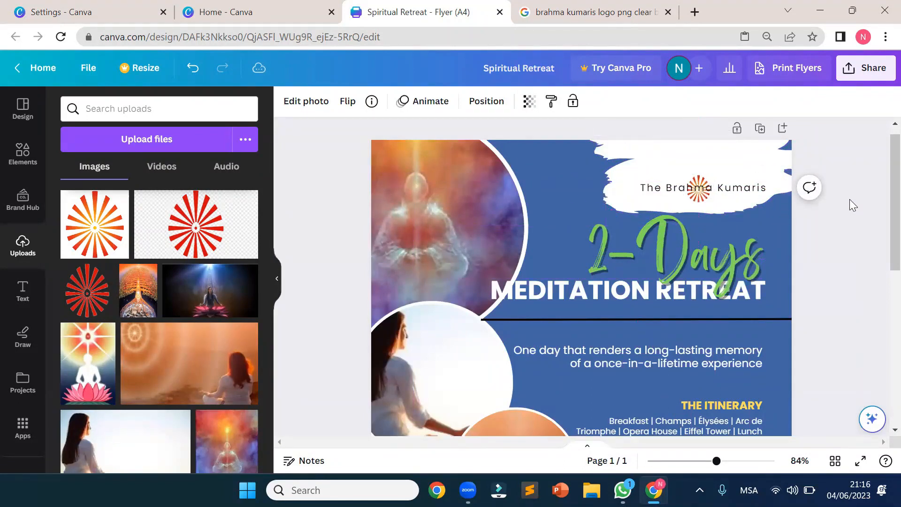
pyautogui.press('Up')
pyautogui.press('Up')
pyautogui.press('Up')
pyautogui.press('Up')
pyautogui.press('Up')
pyautogui.press('Up')
pyautogui.press('Up')
pyautogui.press('Up')
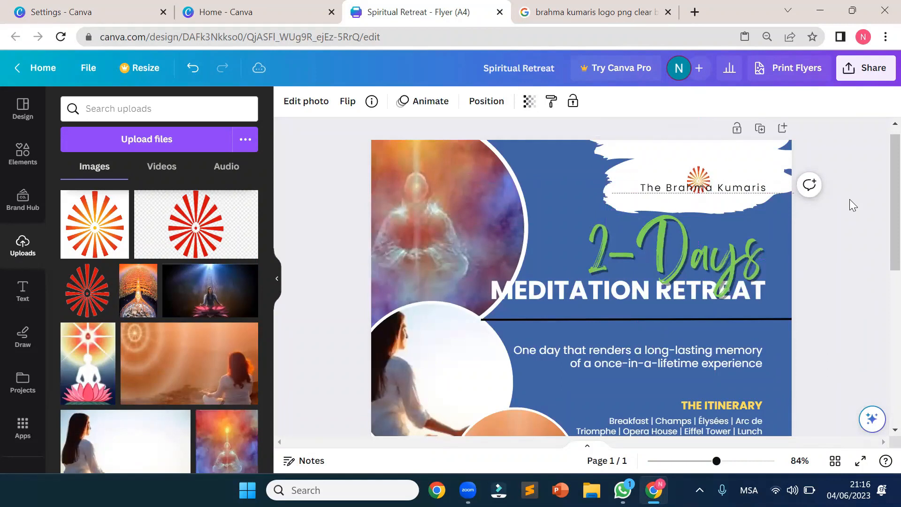
pyautogui.press('Up')
pyautogui.press('Up')
pyautogui.press('Up')
pyautogui.press('Up')
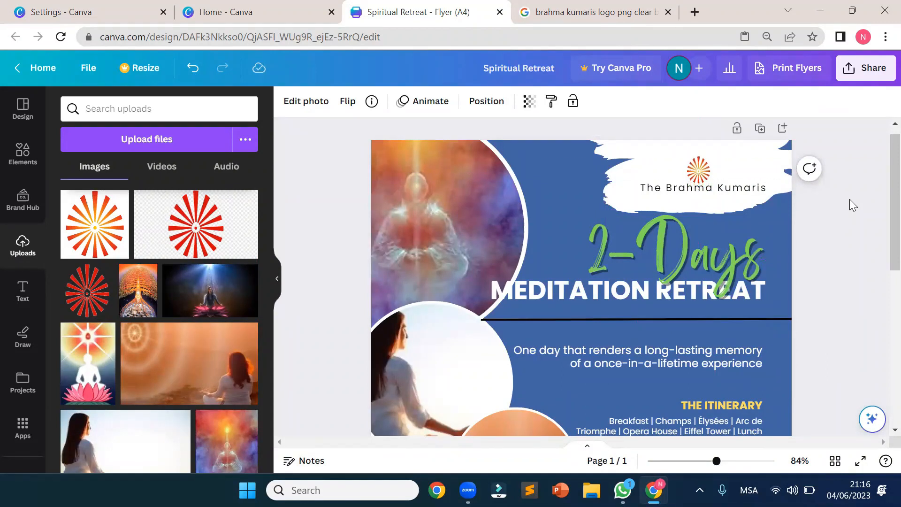
pyautogui.click(848, 257)
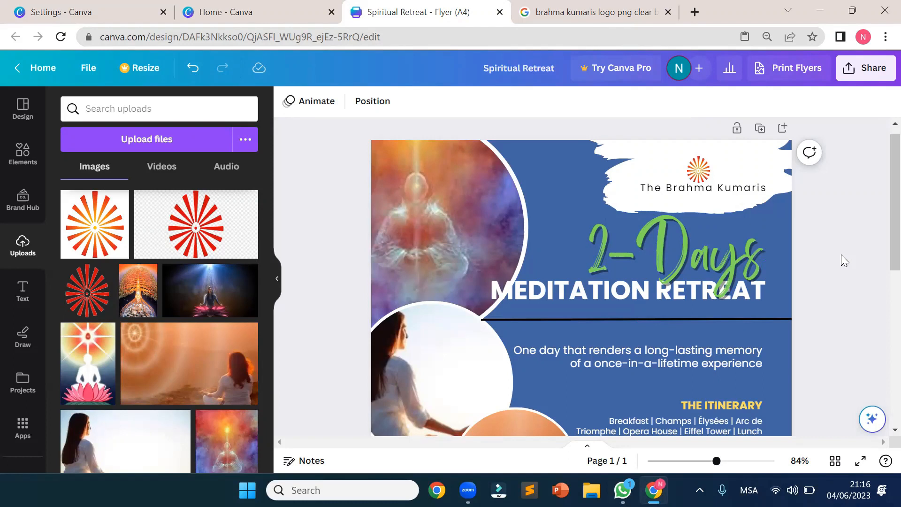
# Paste the copied square shape onto the flyer and fill it with the document's yellow.
pyautogui.scroll(-2, 841, 254)
pyautogui.scroll(3, 840, 253)
pyautogui.scroll(-3, 840, 253)
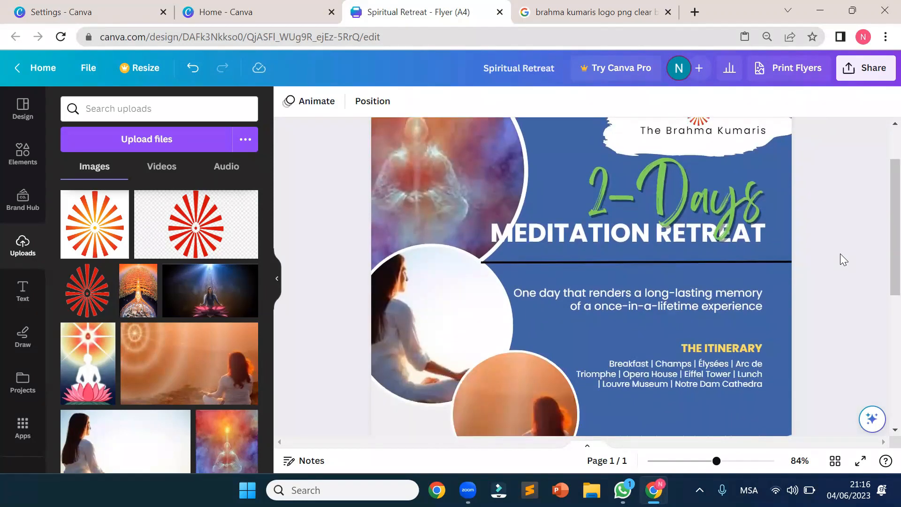
pyautogui.scroll(-3, 839, 254)
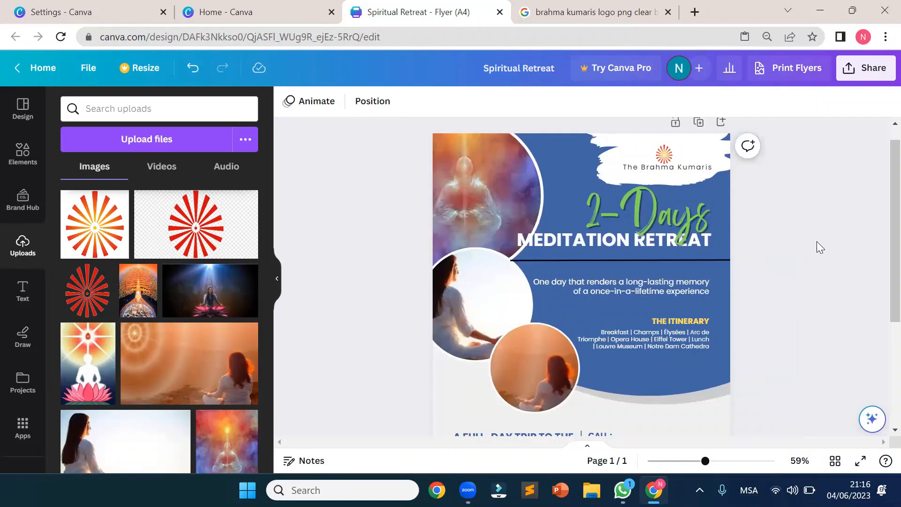
pyautogui.scroll(1, 817, 241)
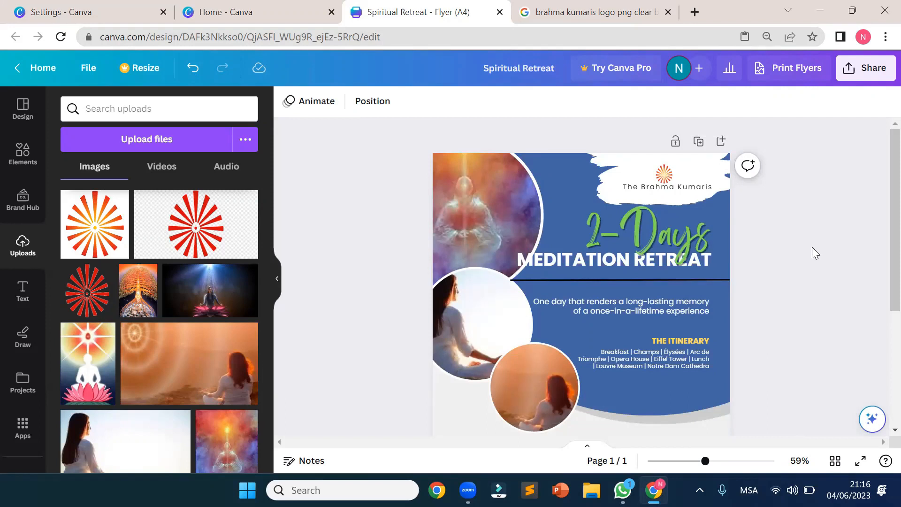
pyautogui.hotkey('ctrl', 'v')
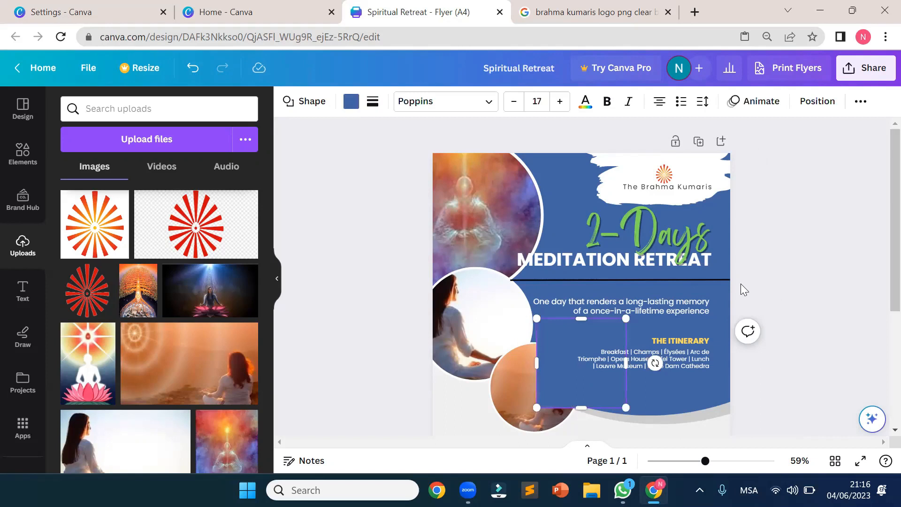
pyautogui.click(350, 104)
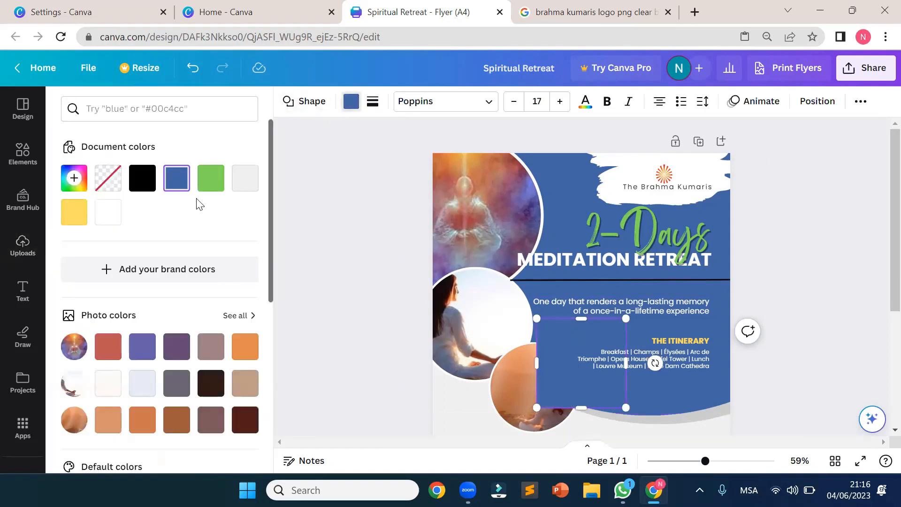
pyautogui.click(74, 212)
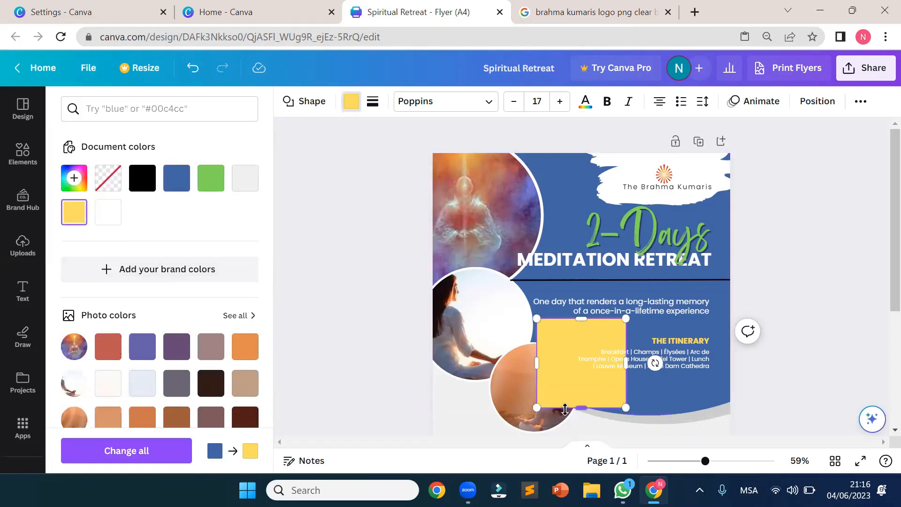
# Resize the yellow square into a strip over the "One day that renders a long-lasting memory" text, and shift that text slightly right.
pyautogui.moveTo(581, 408); pyautogui.dragTo(721, 308)
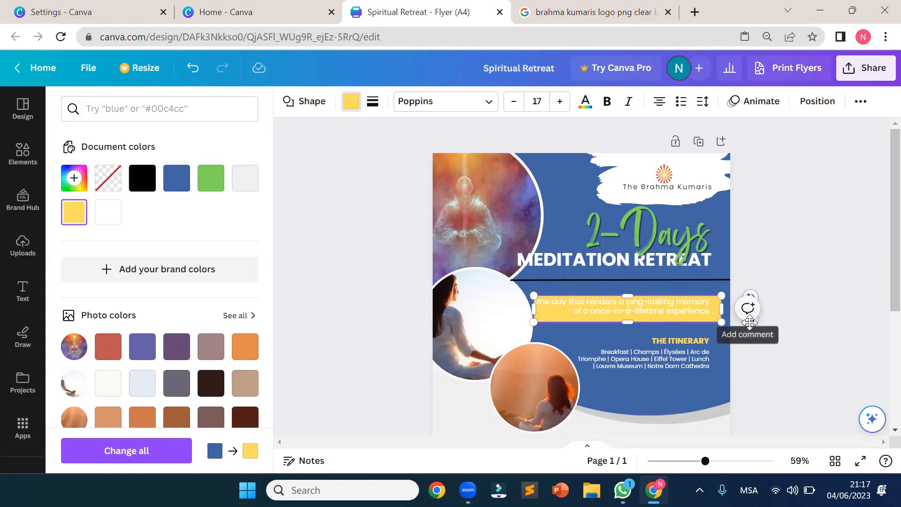
pyautogui.moveTo(751, 323); pyautogui.dragTo(752, 362)
pyautogui.click(679, 311)
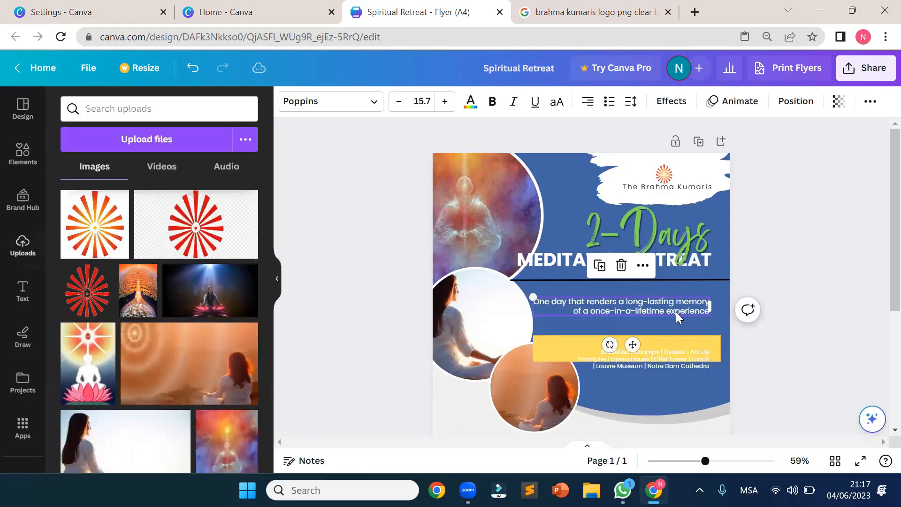
pyautogui.click(689, 337)
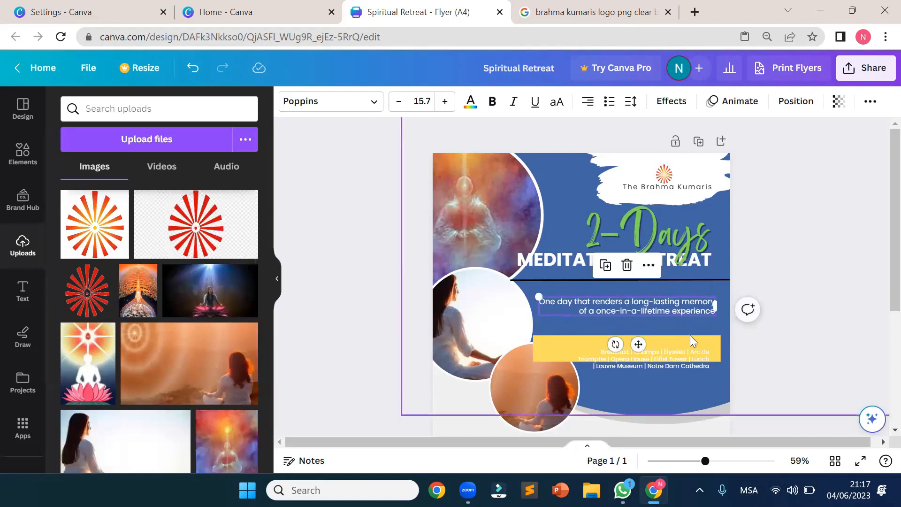
pyautogui.moveTo(716, 339); pyautogui.dragTo(716, 298)
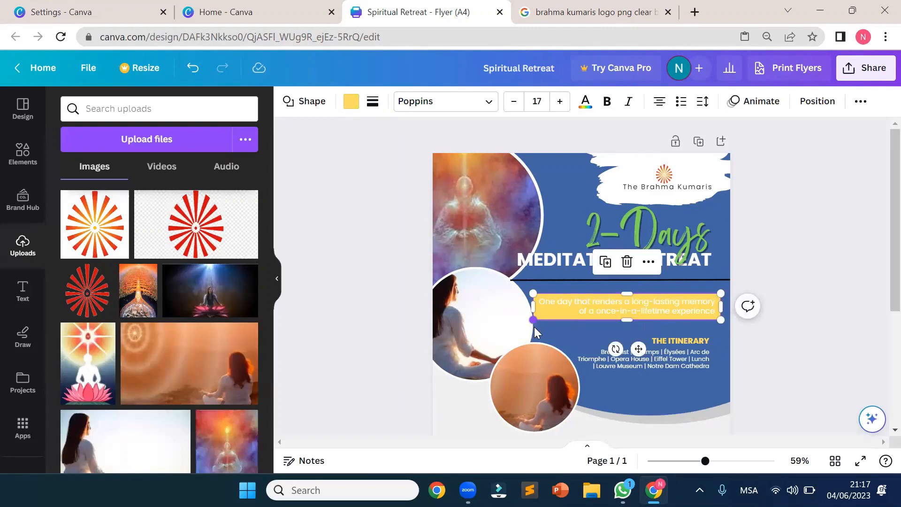
# Open the fill colour choices for the strip over the "One day that renders" text.
pyautogui.click(351, 102)
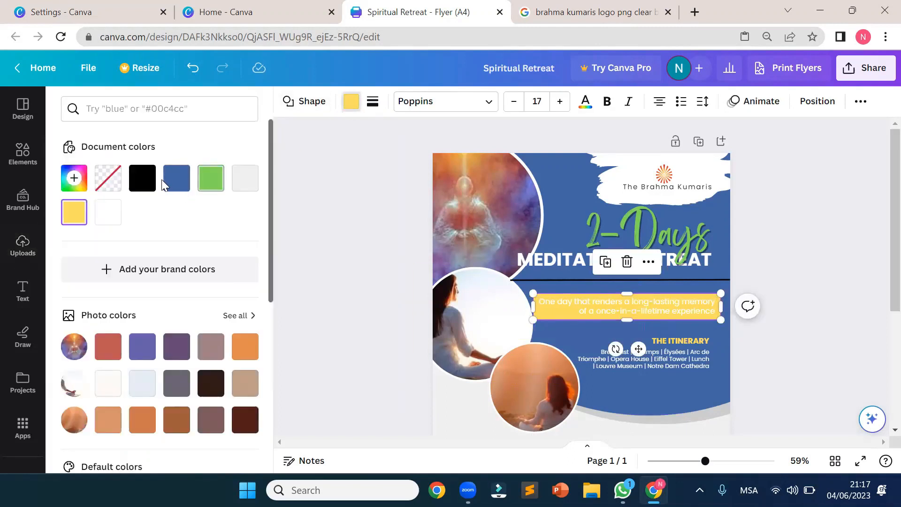
# Change the background colour of the "One day that renders a long-lasting memory" tagline box to black.
pyautogui.click(142, 178)
pyautogui.click(806, 223)
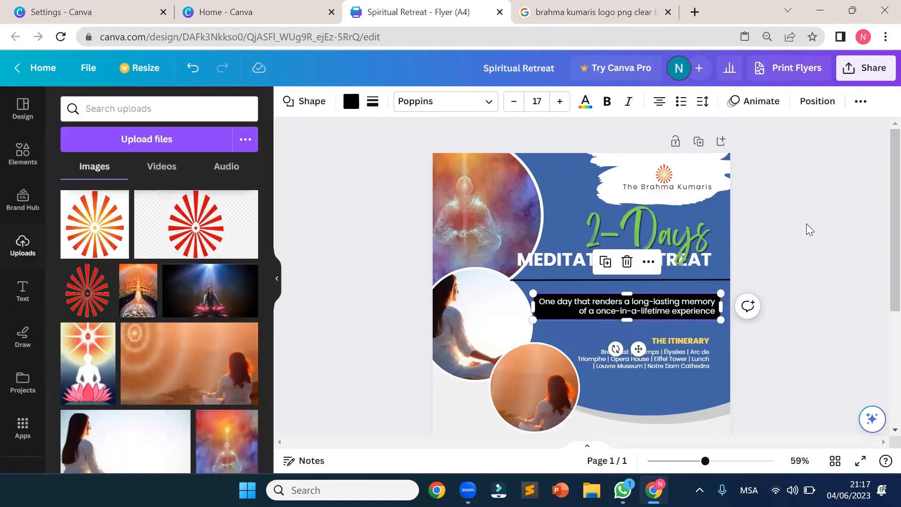
pyautogui.click(802, 223)
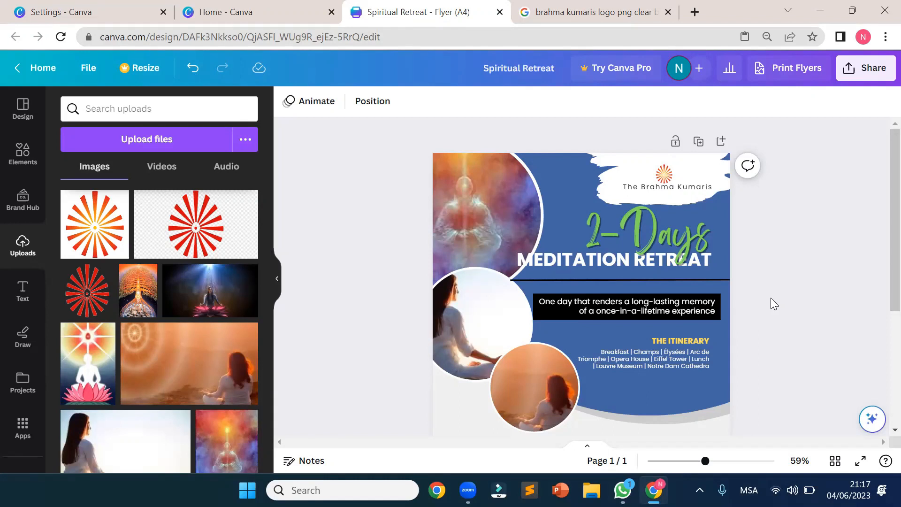
# Review the whole flyer layout from the logo and title down to the contact details and footer bar.
pyautogui.scroll(-3, 771, 298)
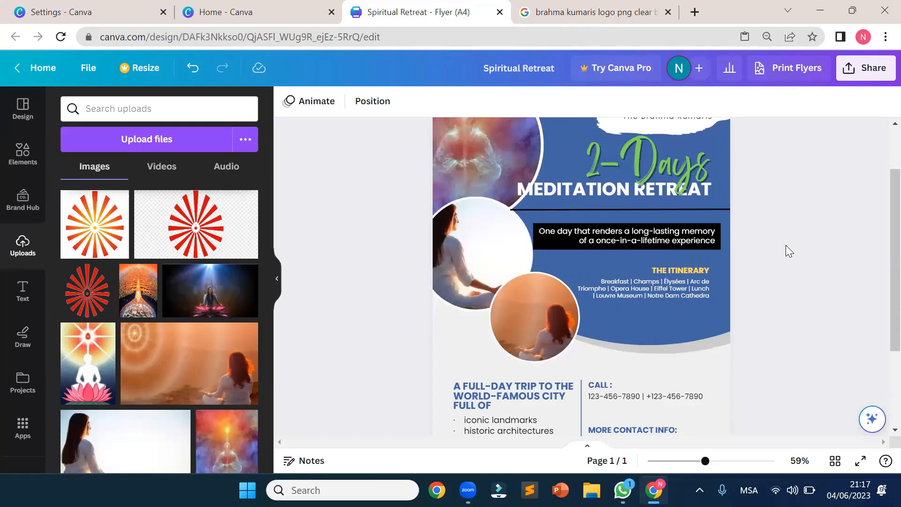
pyautogui.scroll(3, 785, 245)
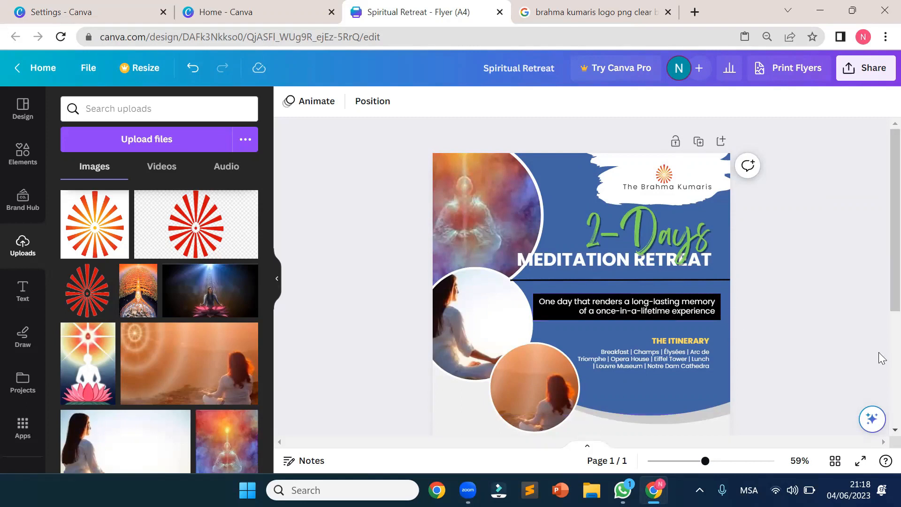
pyautogui.scroll(-3, 878, 351)
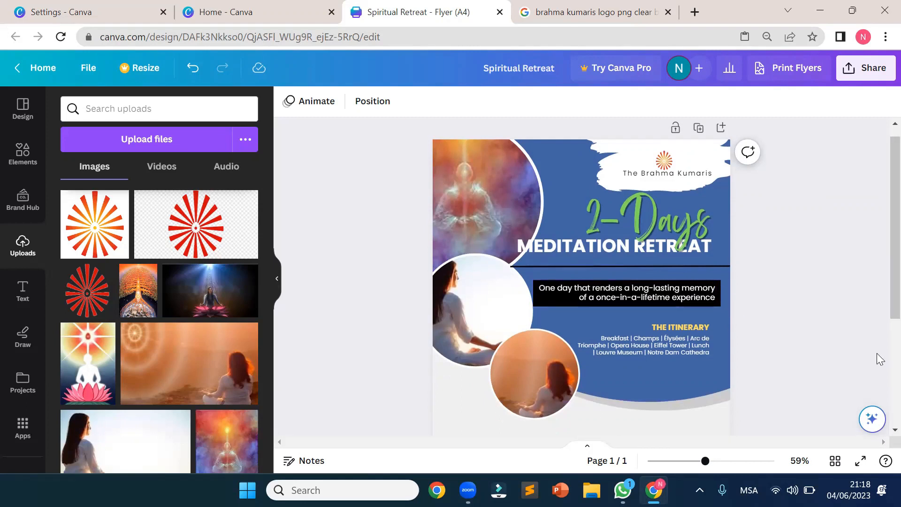
pyautogui.scroll(3, 873, 360)
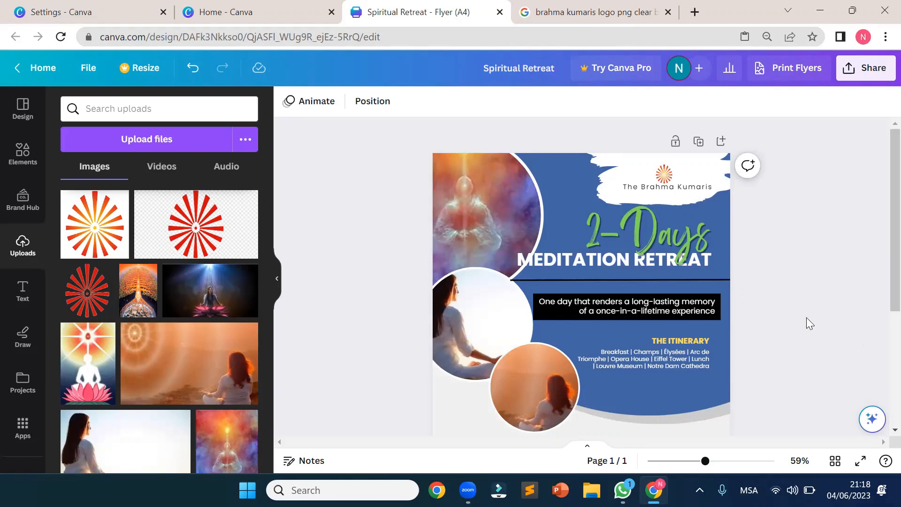
pyautogui.scroll(-5, 805, 319)
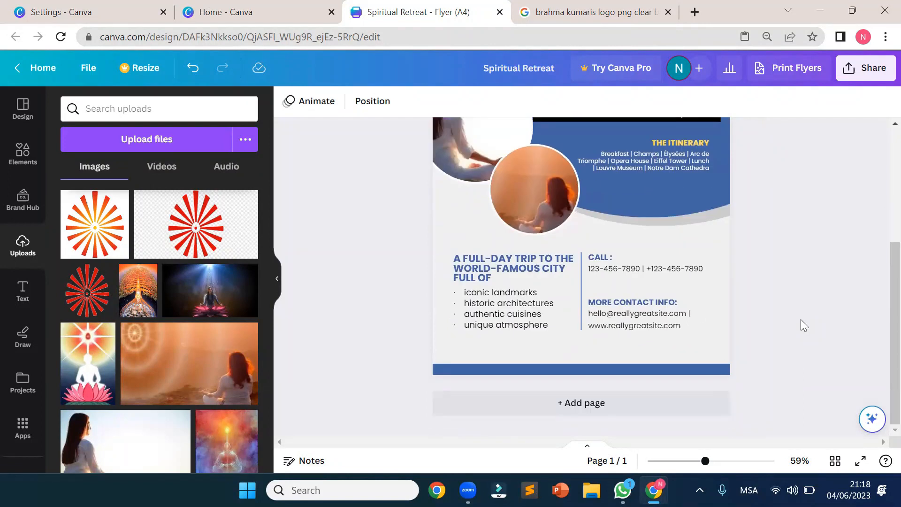
pyautogui.scroll(5, 801, 319)
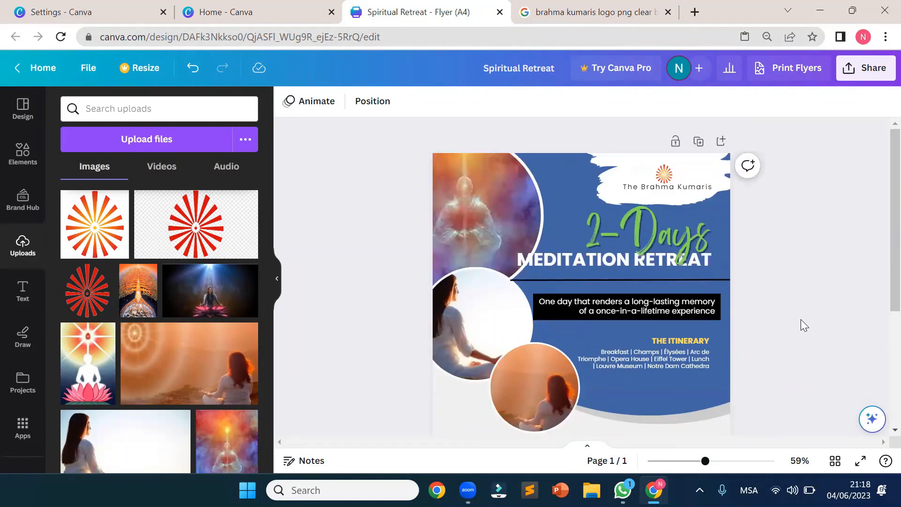
pyautogui.scroll(-5, 801, 321)
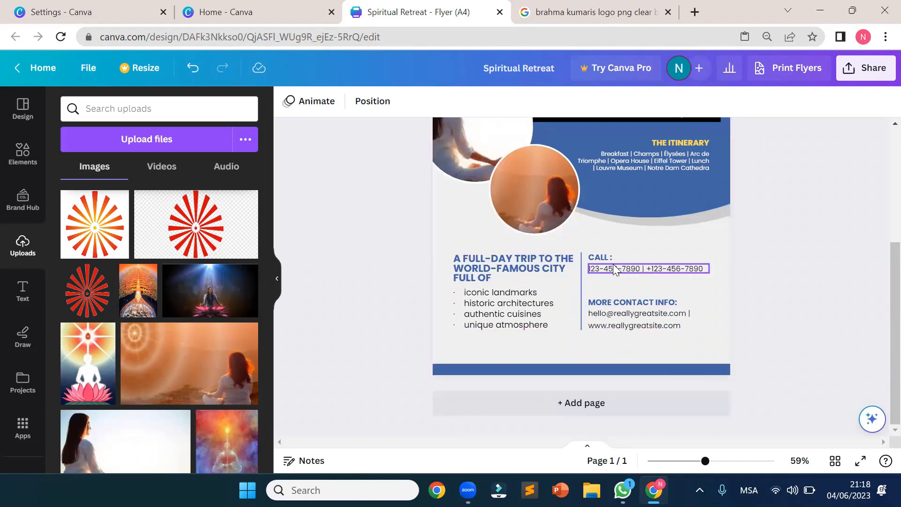
pyautogui.scroll(4, 535, 284)
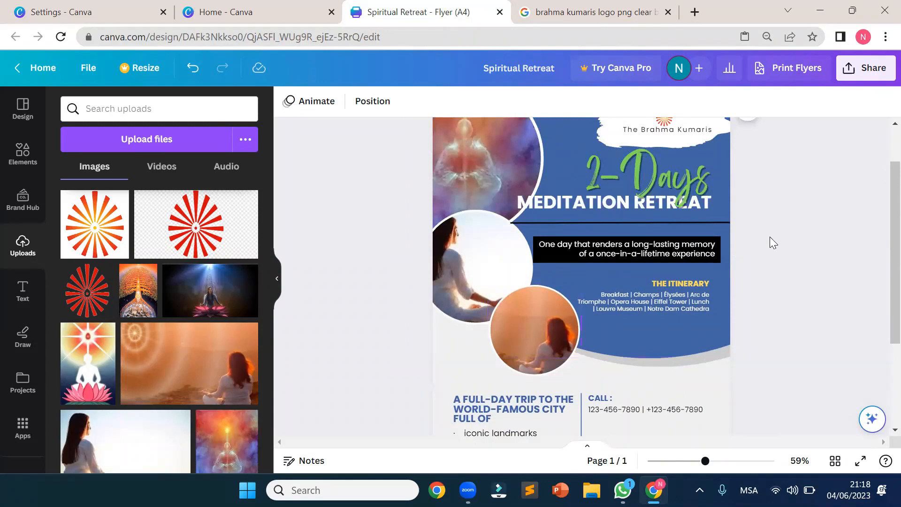
pyautogui.hotkey('ctrl', '-')
pyautogui.hotkey('ctrl', '-')
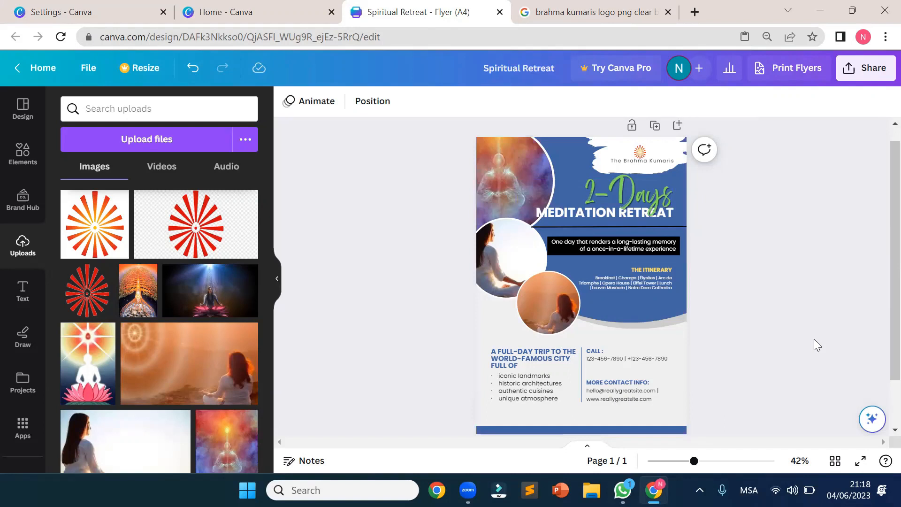
pyautogui.scroll(-2, 812, 338)
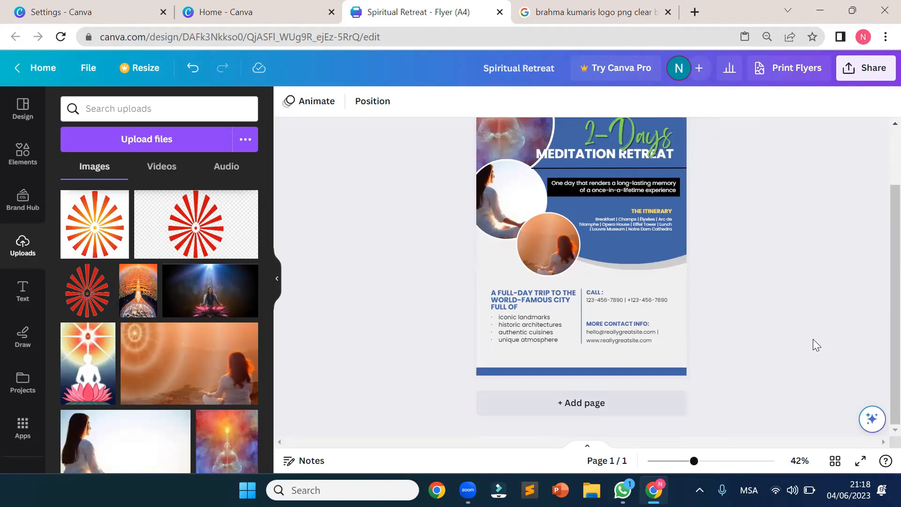
pyautogui.scroll(2, 812, 339)
pyautogui.scroll(-2, 811, 340)
pyautogui.scroll(2, 812, 340)
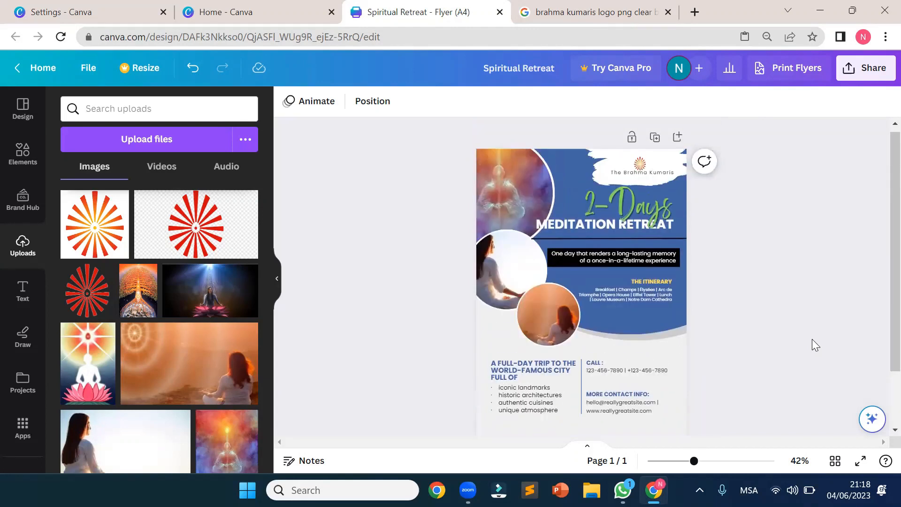
pyautogui.scroll(-2, 812, 340)
pyautogui.scroll(2, 812, 339)
pyautogui.scroll(-2, 395, 253)
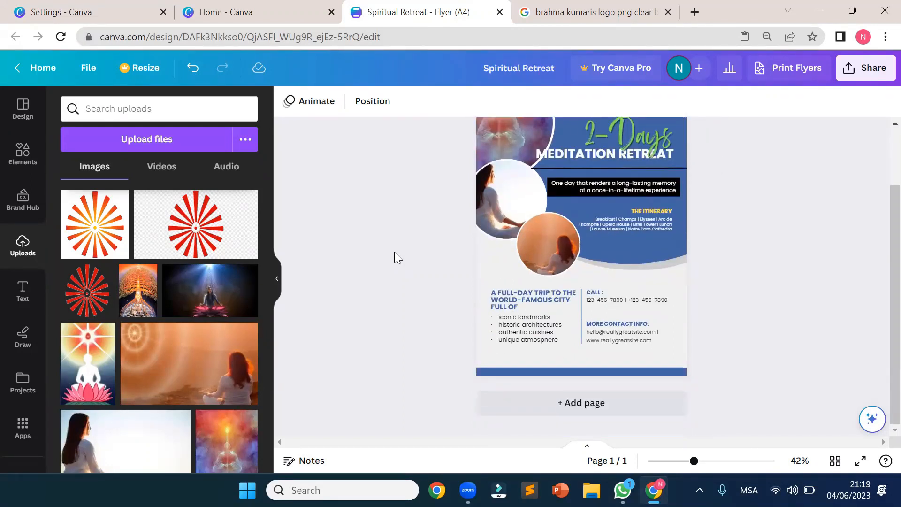
pyautogui.scroll(2, 395, 251)
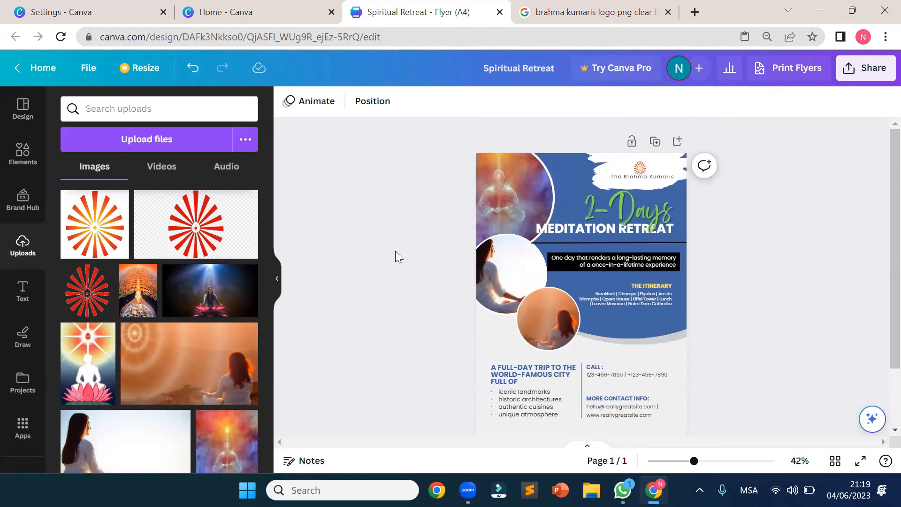
pyautogui.scroll(-2, 395, 251)
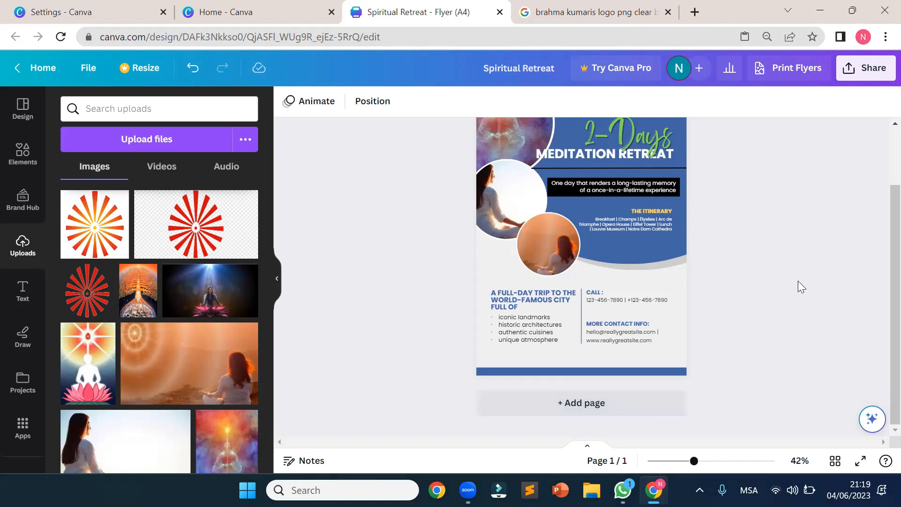
# Add a blank second page below the flyer and delete it again.
pyautogui.click(640, 408)
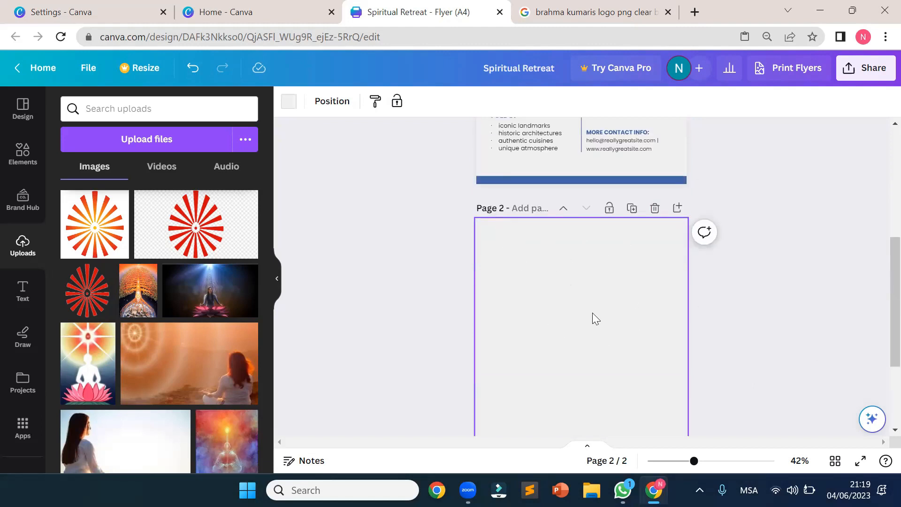
pyautogui.click(655, 209)
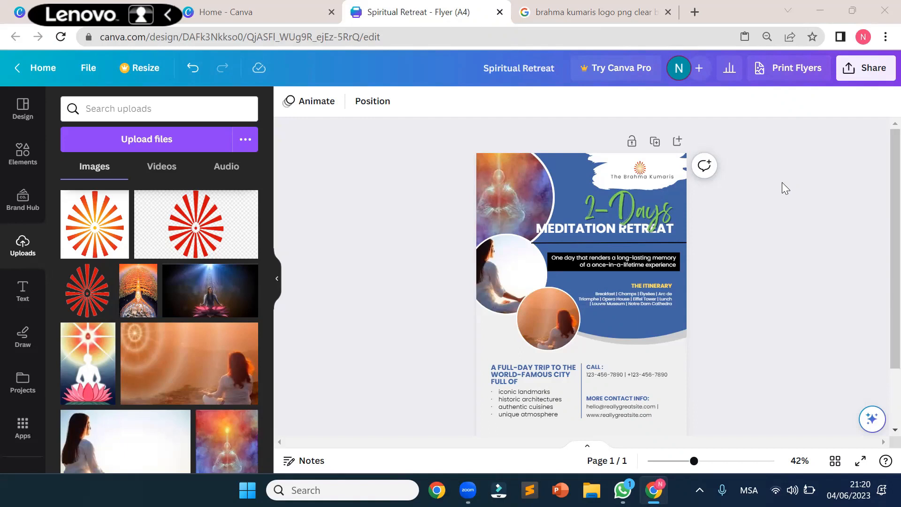
# Set the design's collaboration link to "Anyone with the link" and copy the link.
pyautogui.click(860, 79)
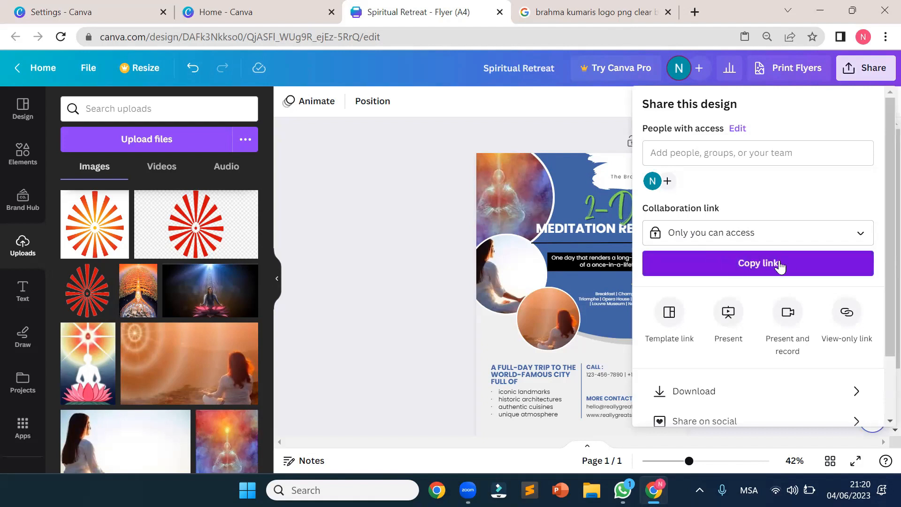
pyautogui.click(727, 238)
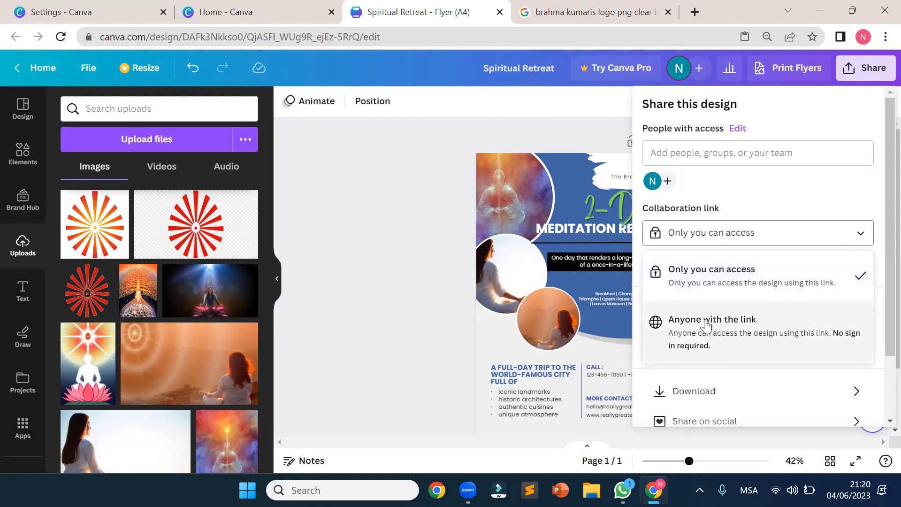
pyautogui.click(721, 327)
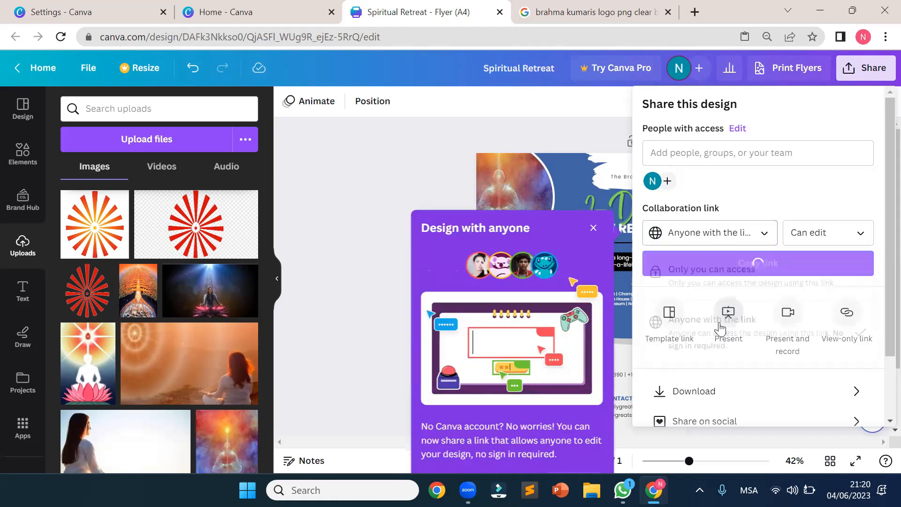
pyautogui.click(599, 229)
pyautogui.click(763, 271)
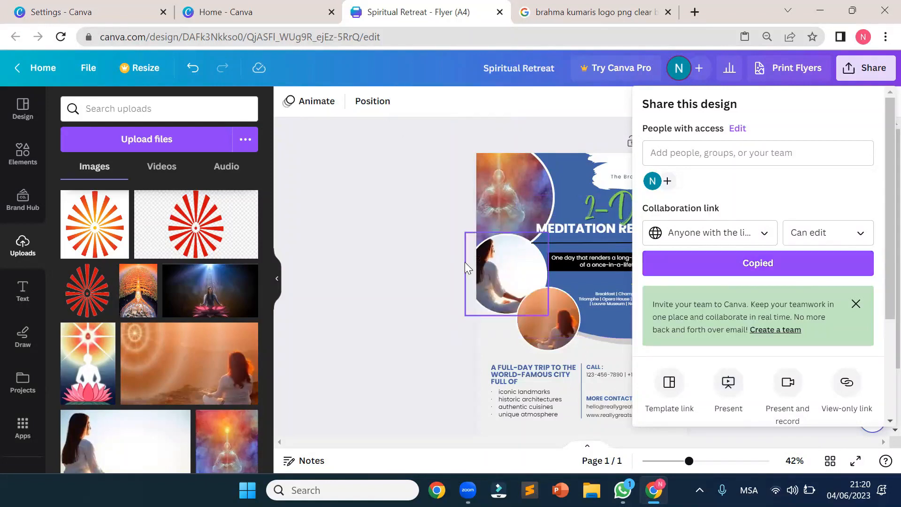
pyautogui.click(373, 253)
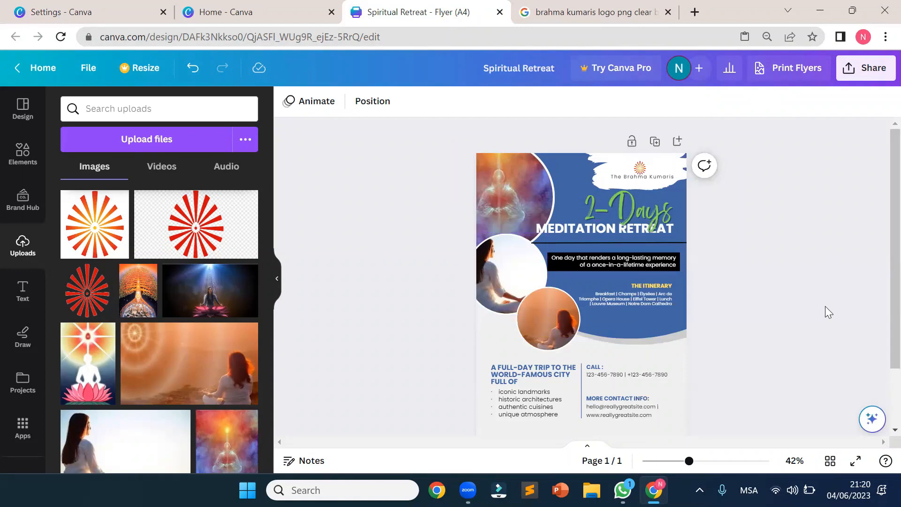
# Open the flyer's download options from the sharing settings and set the file type to JPG.
pyautogui.click(872, 80)
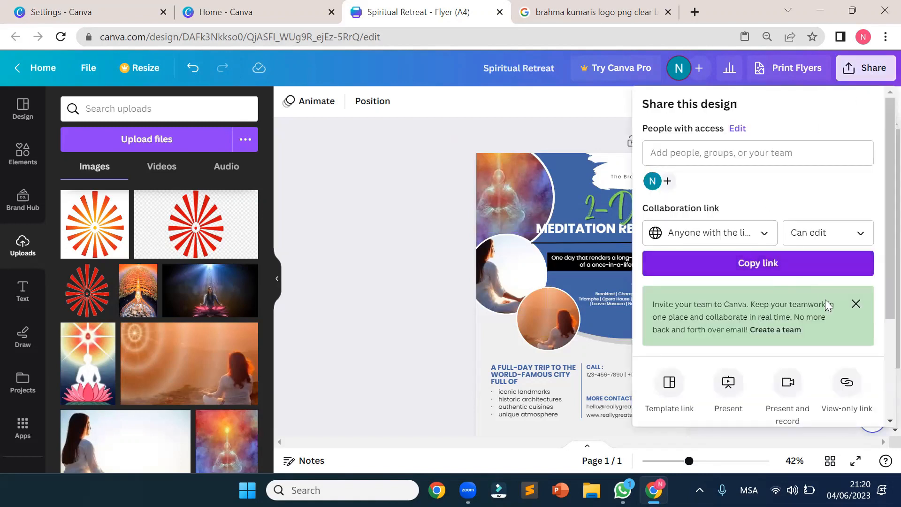
pyautogui.click(856, 304)
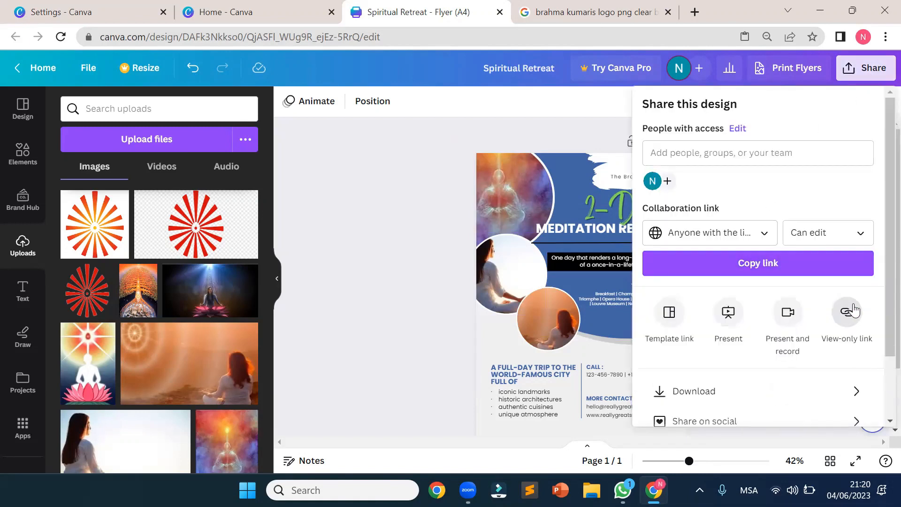
pyautogui.scroll(-2, 853, 309)
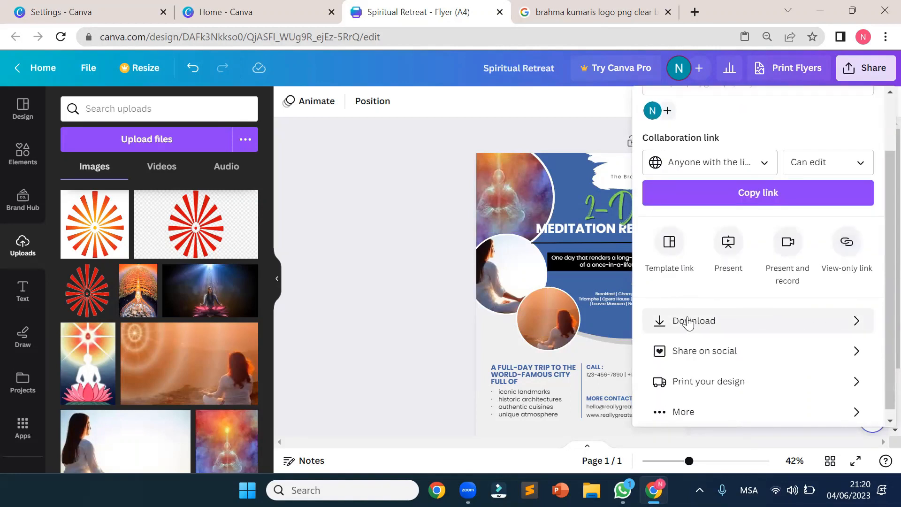
pyautogui.click(688, 321)
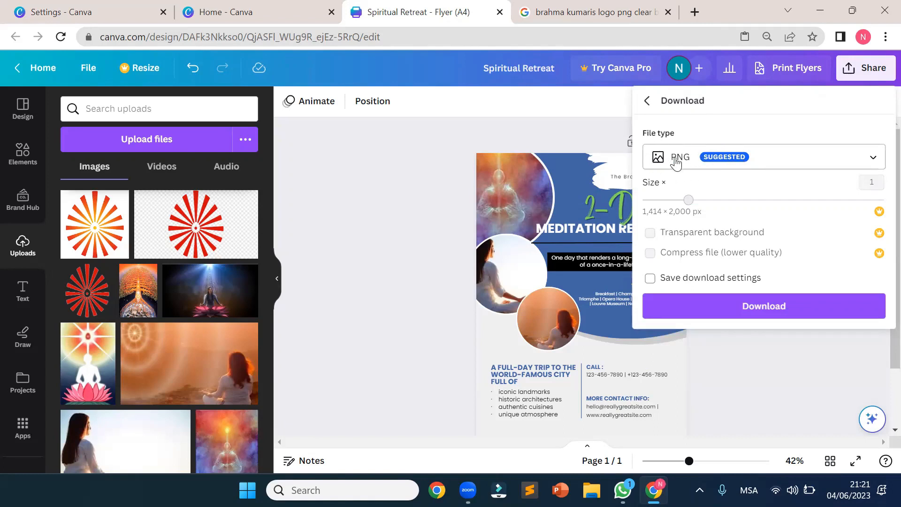
pyautogui.click(704, 162)
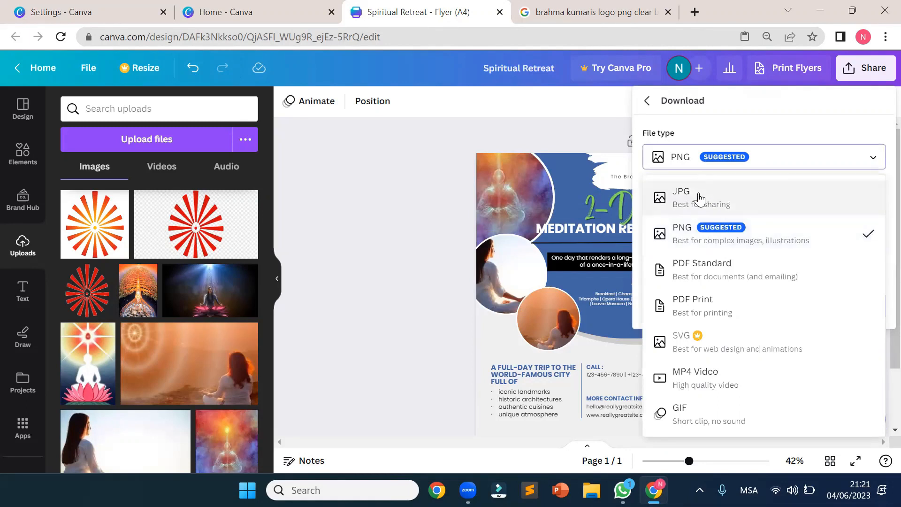
pyautogui.click(699, 199)
# Look through the available download file types, keep JPG, and close the download settings.
pyautogui.click(688, 162)
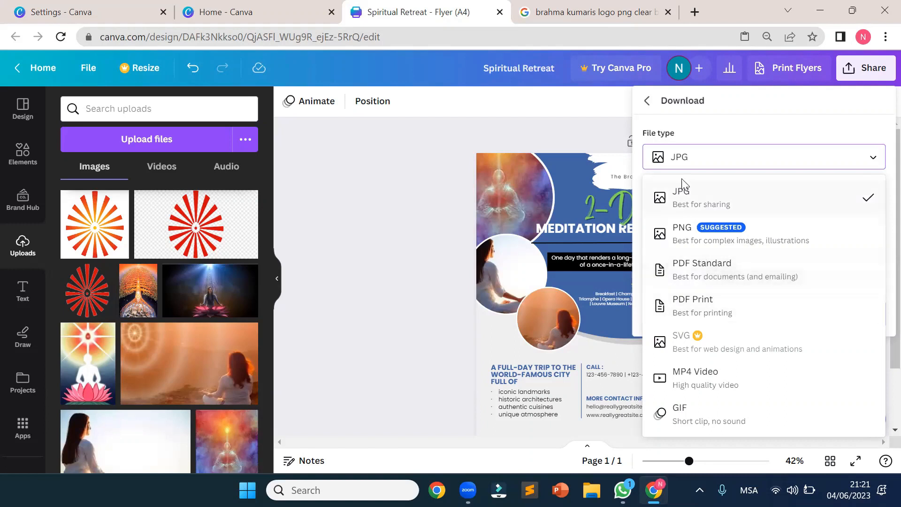
pyautogui.click(689, 159)
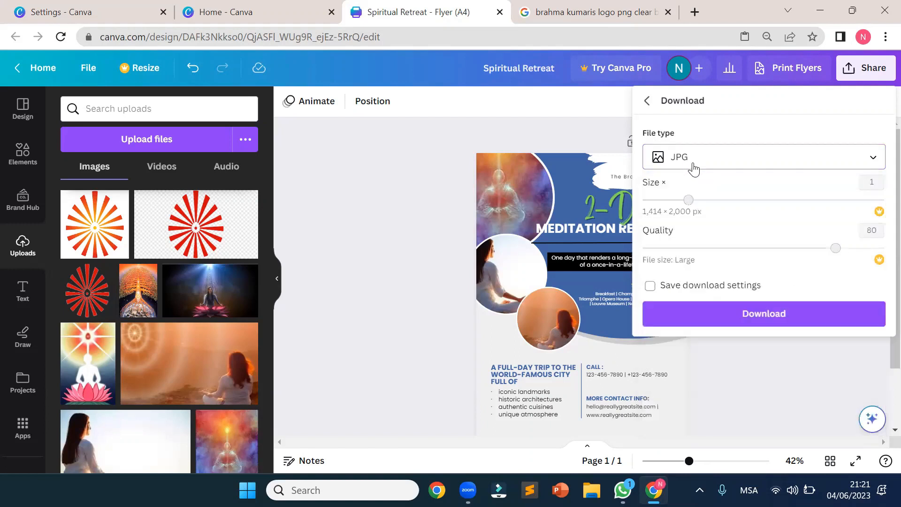
pyautogui.click(734, 165)
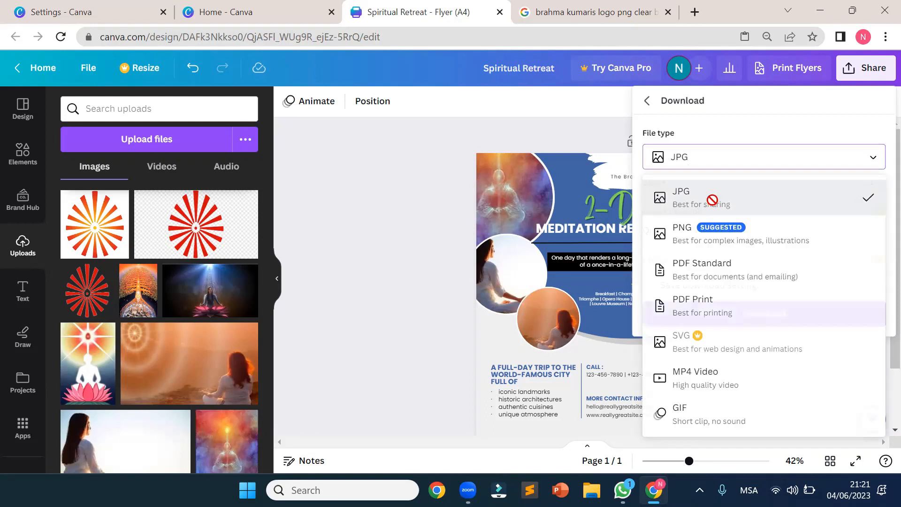
pyautogui.click(714, 197)
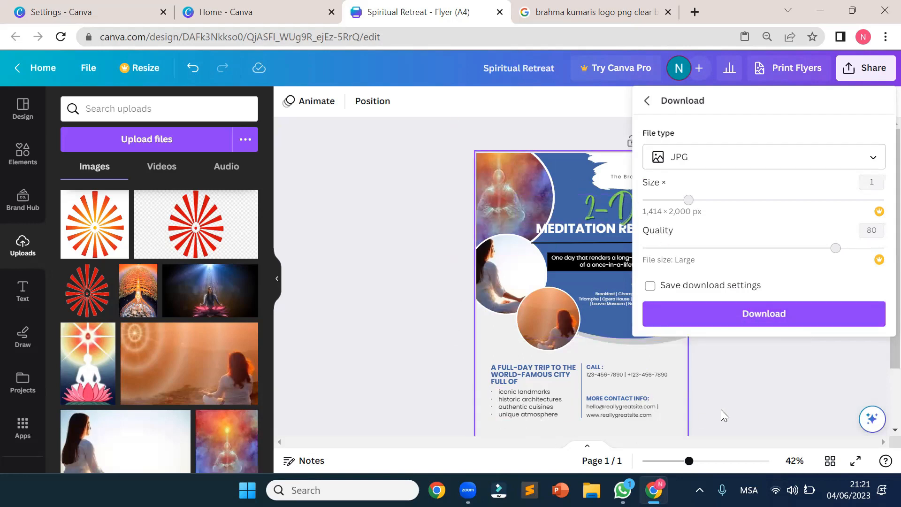
pyautogui.click(791, 379)
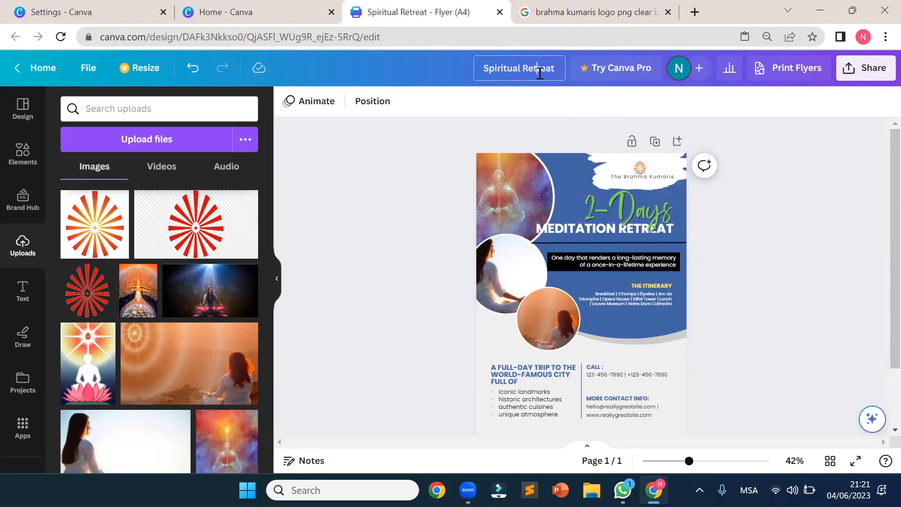
# Rename the design as Meditation Retreat.
pyautogui.moveTo(556, 68); pyautogui.dragTo(482, 71)
pyautogui.click(483, 70)
pyautogui.moveTo(482, 69); pyautogui.dragTo(558, 69)
pyautogui.write('M')
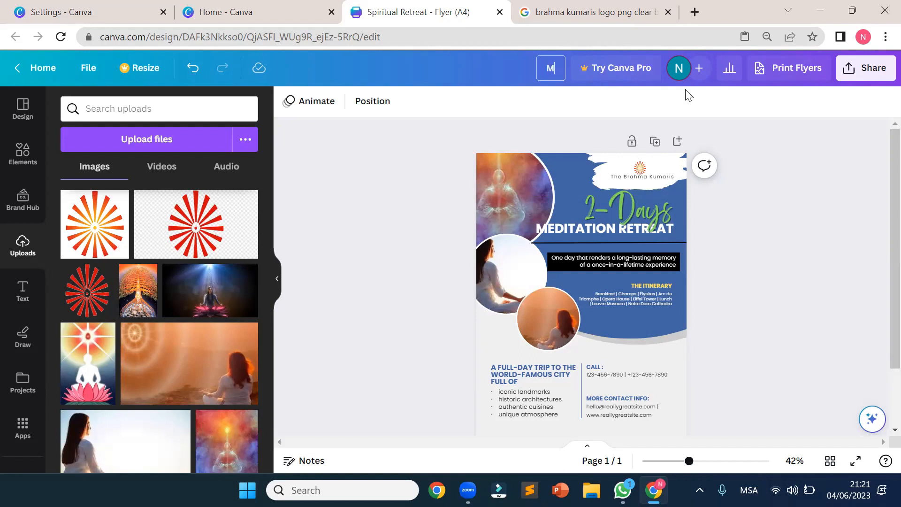
pyautogui.write('editation')
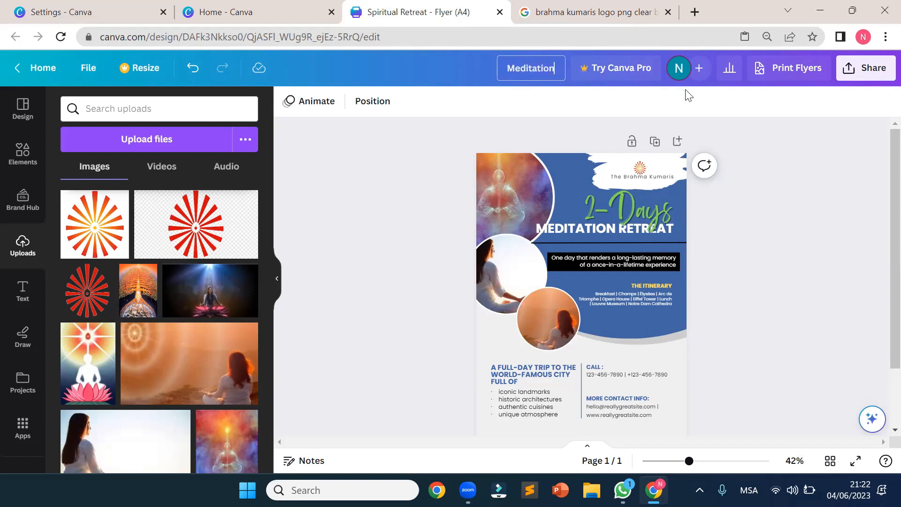
pyautogui.write(' Retreat')
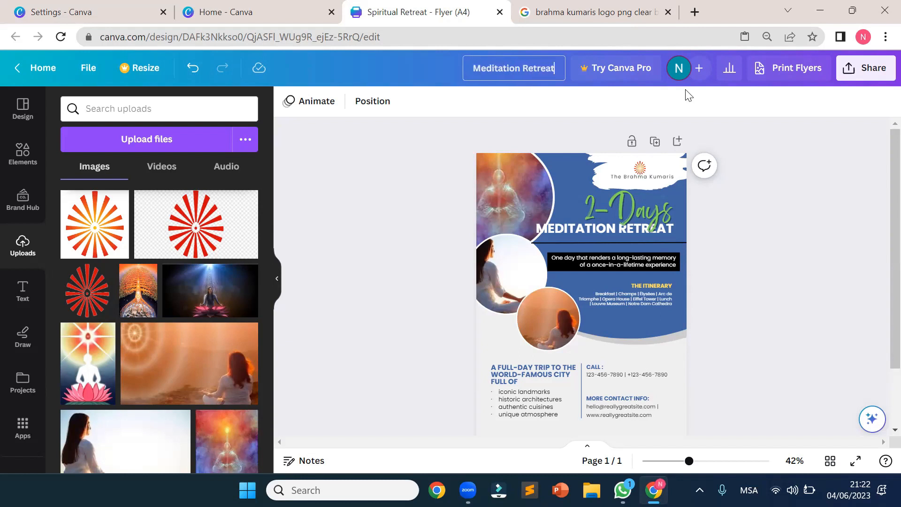
pyautogui.click(797, 176)
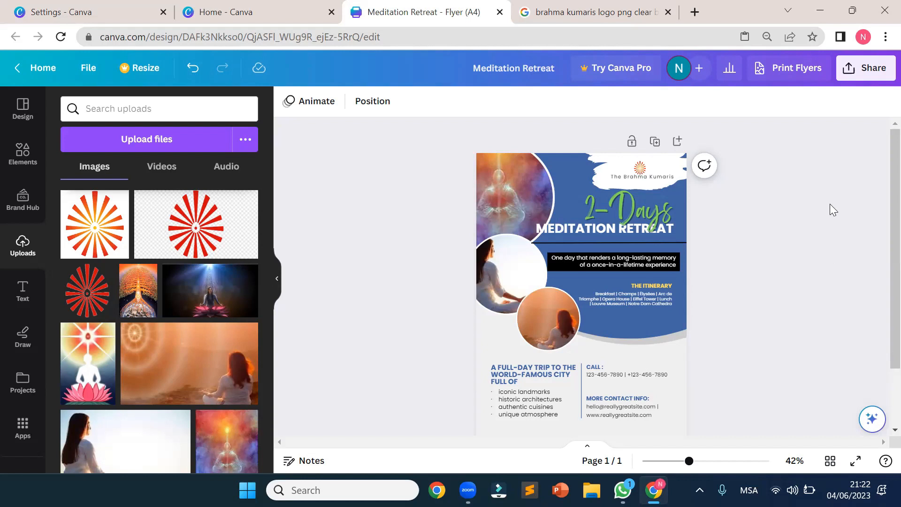
# Review the file types offered for downloading the flyer and leave the download options without choosing a different one.
pyautogui.click(864, 73)
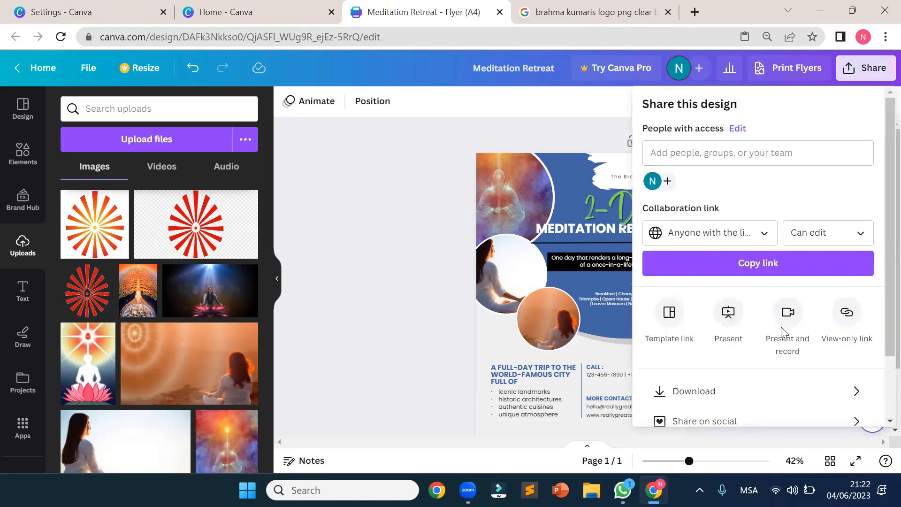
pyautogui.scroll(-2, 782, 331)
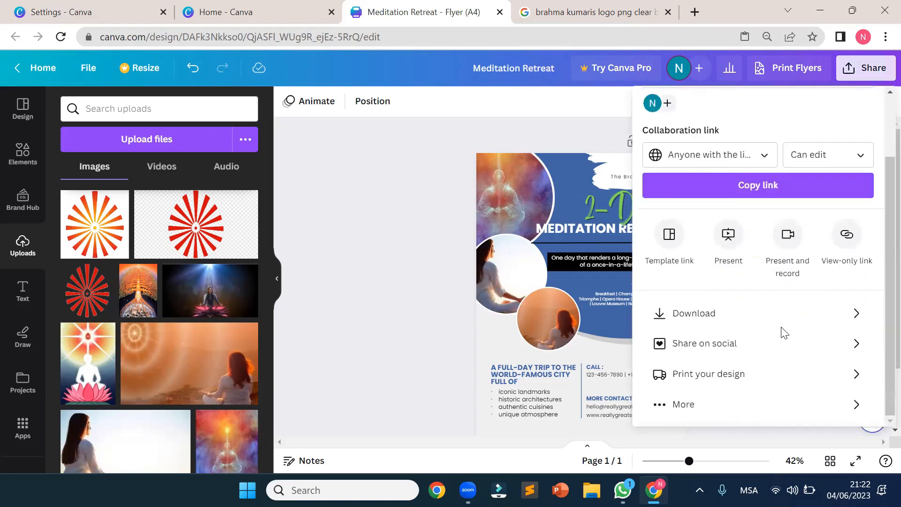
pyautogui.click(741, 317)
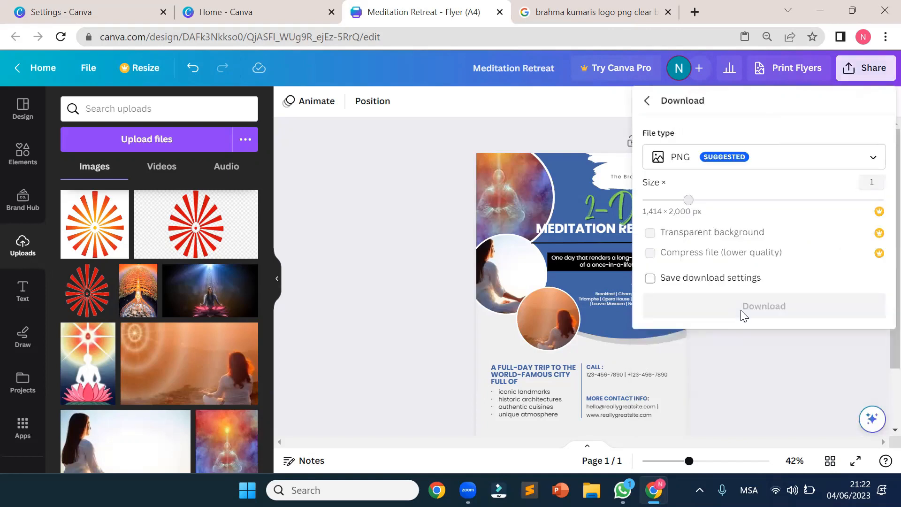
pyautogui.click(796, 163)
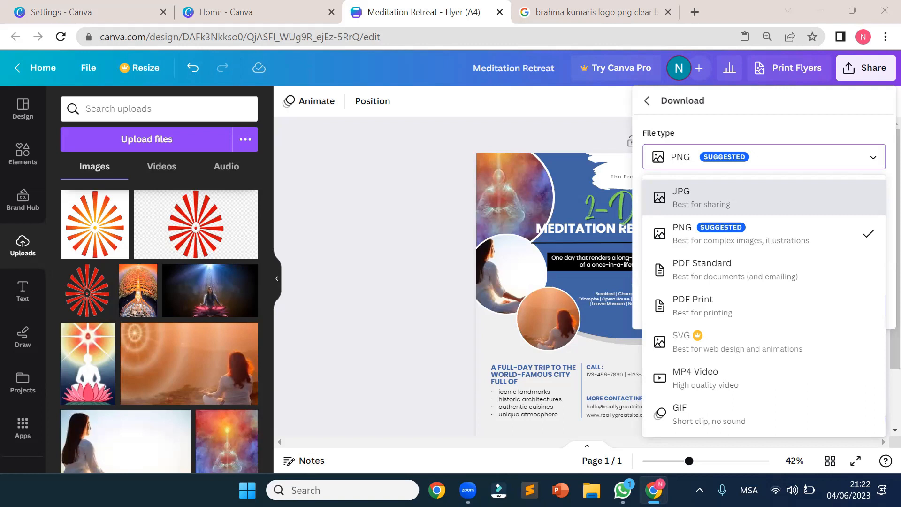
pyautogui.click(369, 404)
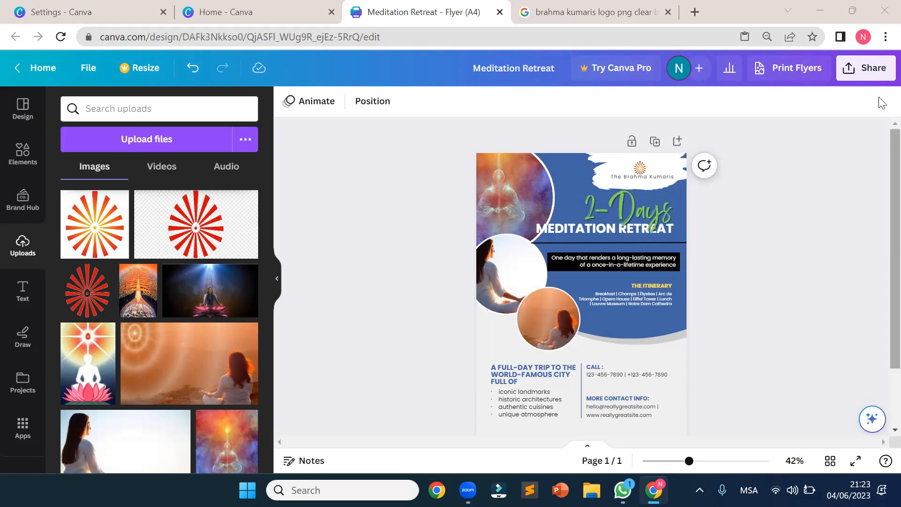
# Check the access choices for the collaboration link in the sharing settings and close them without a change.
pyautogui.click(873, 69)
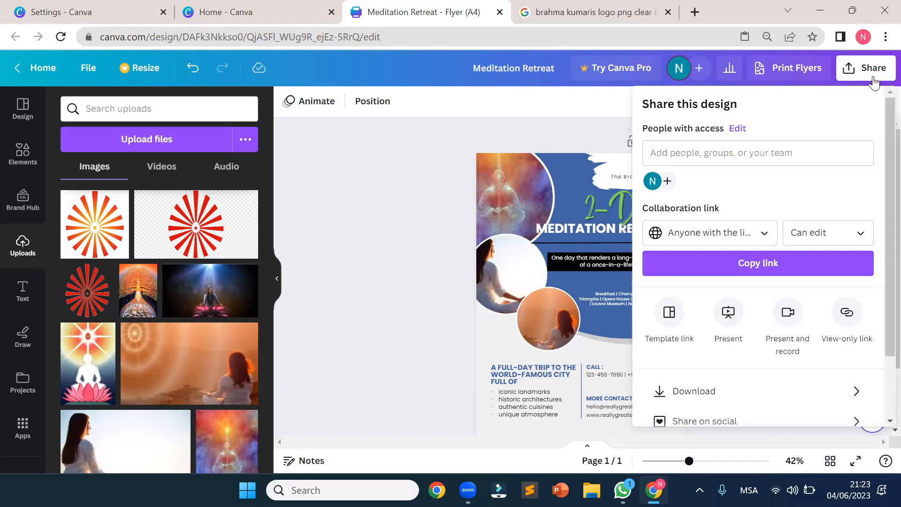
pyautogui.click(341, 169)
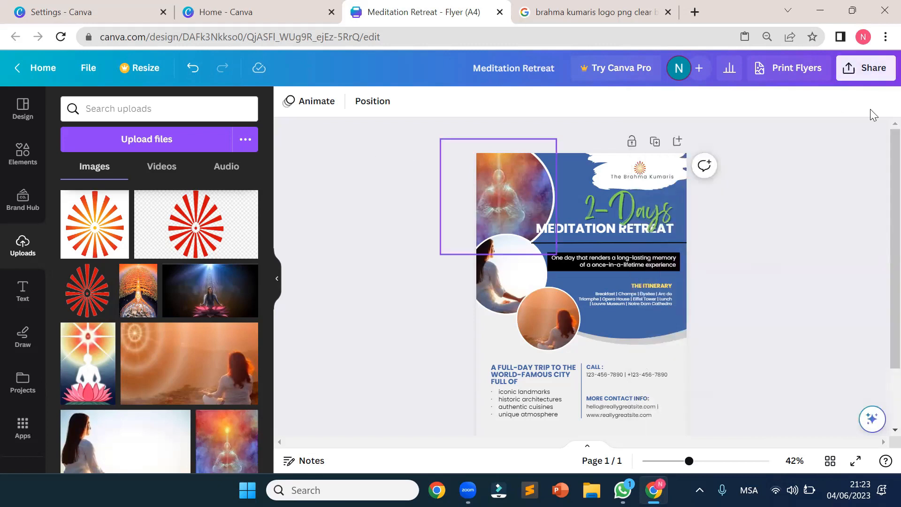
pyautogui.scroll(-3, 834, 176)
pyautogui.scroll(3, 835, 177)
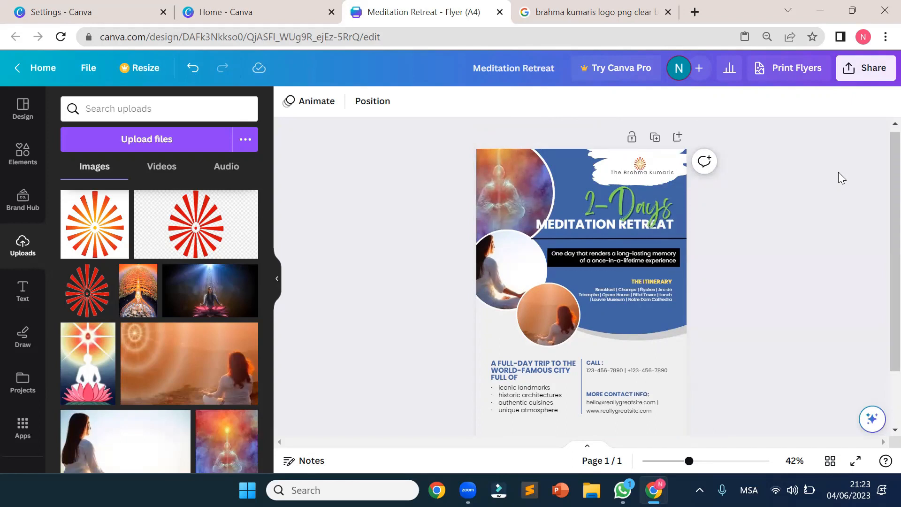
pyautogui.click(872, 67)
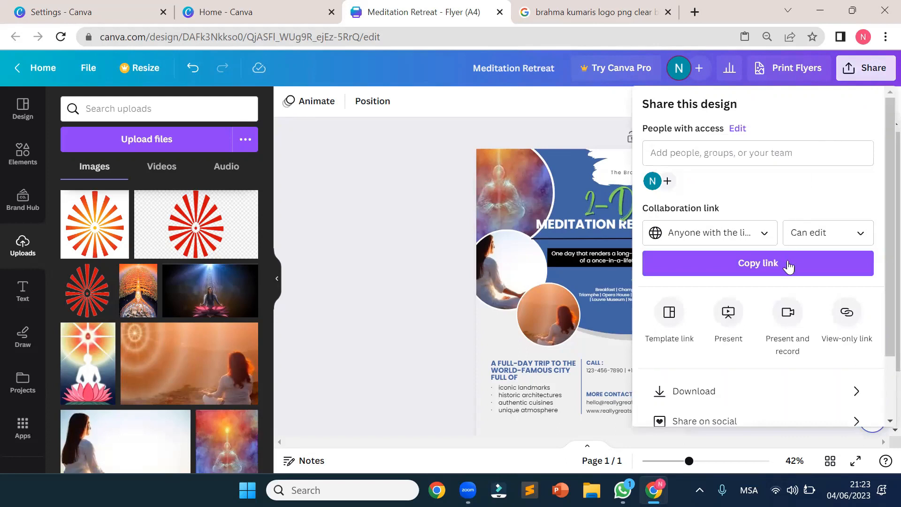
pyautogui.scroll(-2, 786, 319)
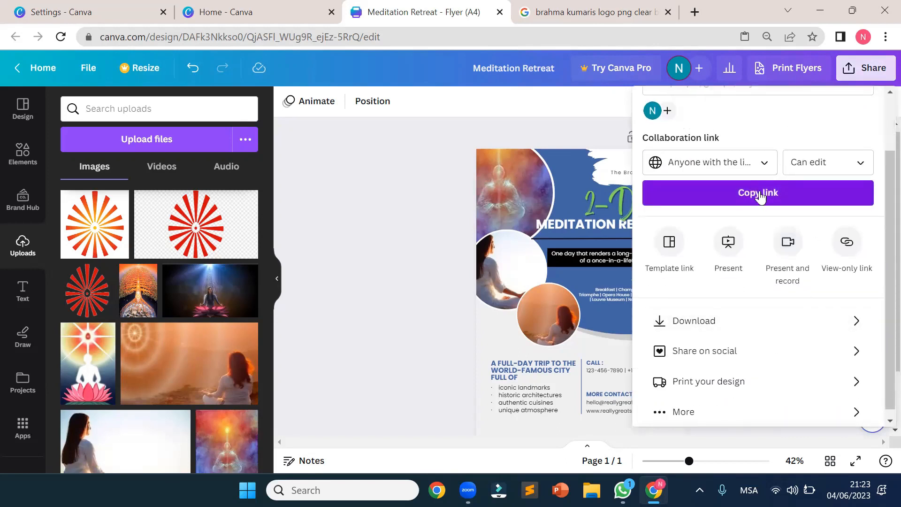
pyautogui.click(753, 170)
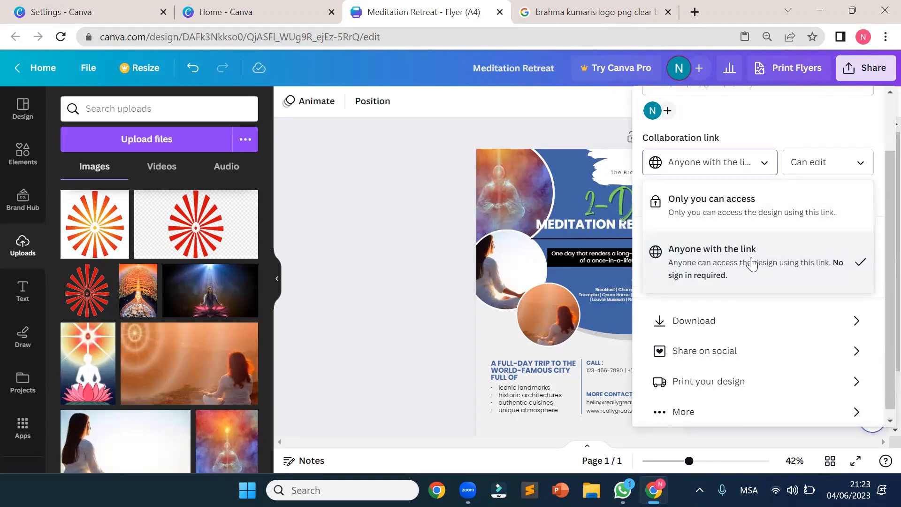
pyautogui.click(329, 184)
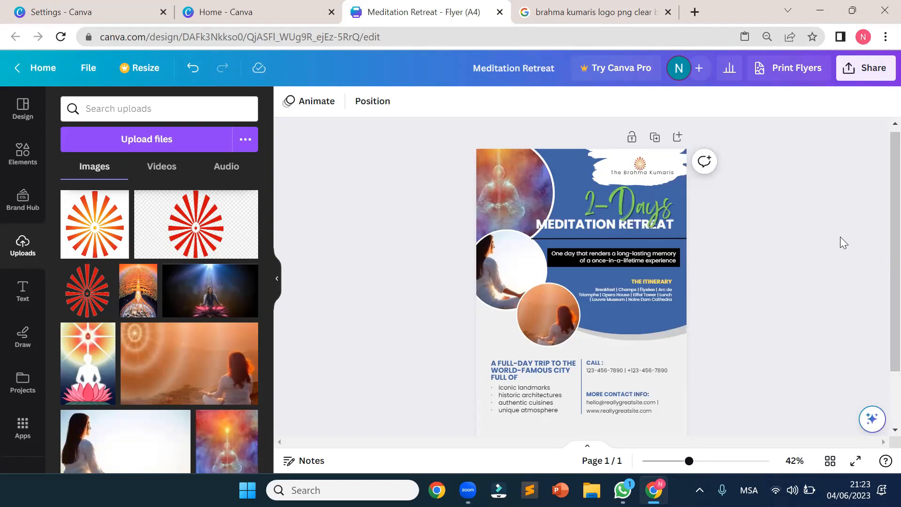
# Look through the full list of publishing options for the flyer, including the Social, Save, Messaging and Design groups, and close it.
pyautogui.click(872, 71)
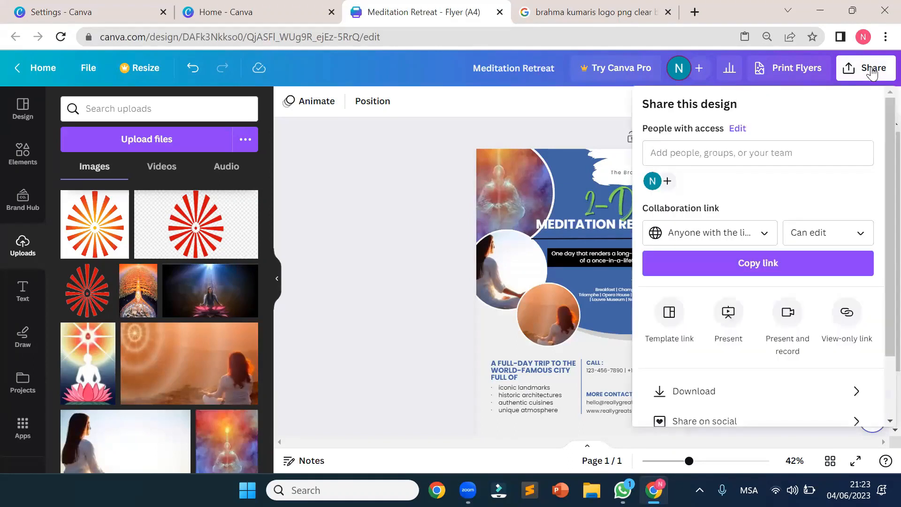
pyautogui.scroll(-2, 804, 247)
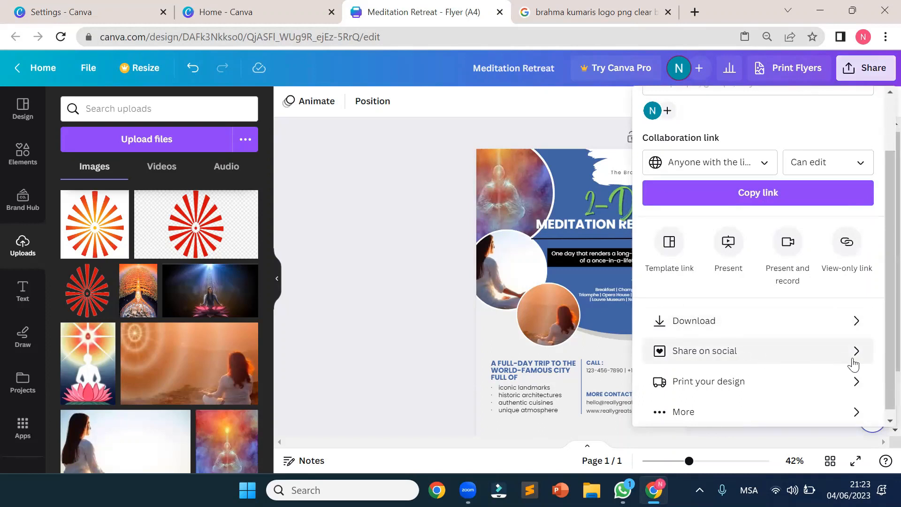
pyautogui.scroll(-1, 850, 362)
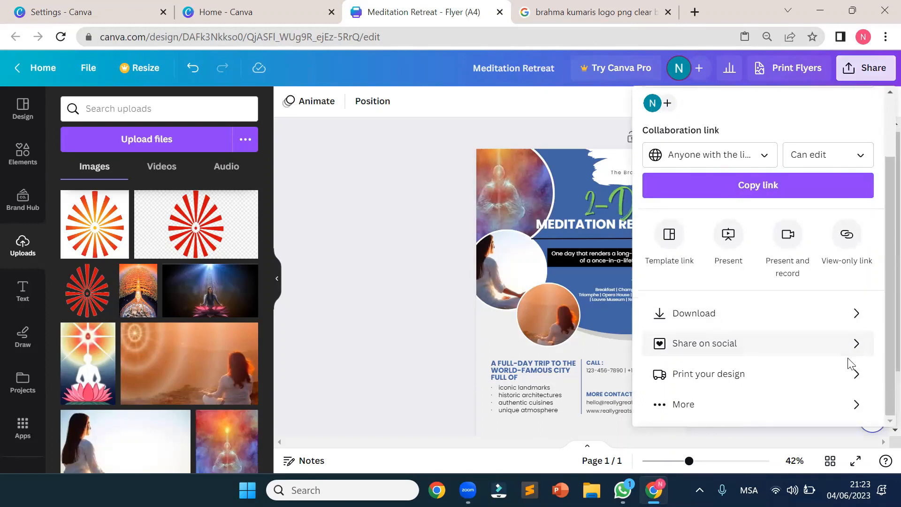
pyautogui.click(772, 406)
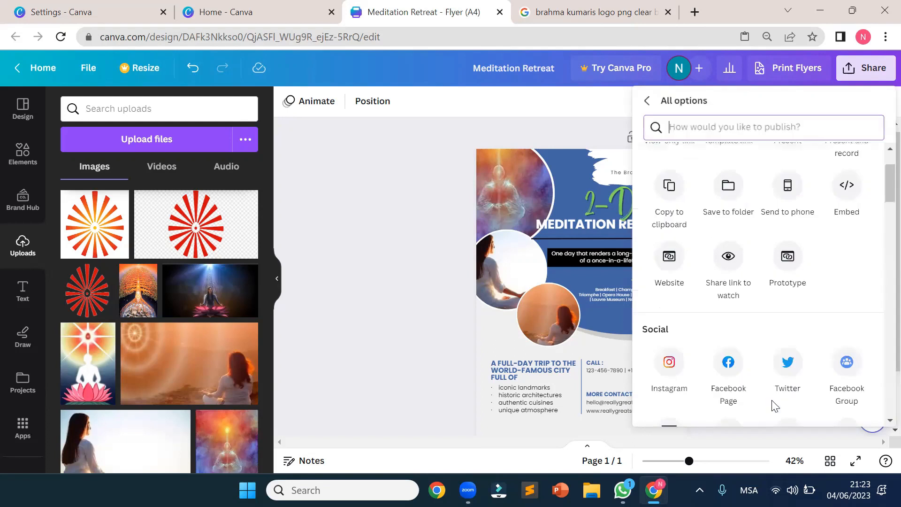
pyautogui.scroll(-3, 779, 292)
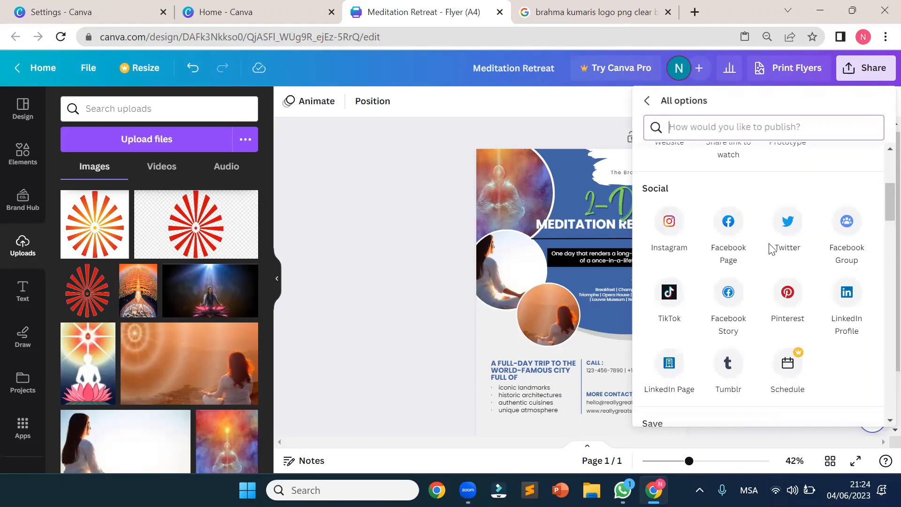
pyautogui.scroll(-2, 778, 252)
pyautogui.scroll(-3, 778, 252)
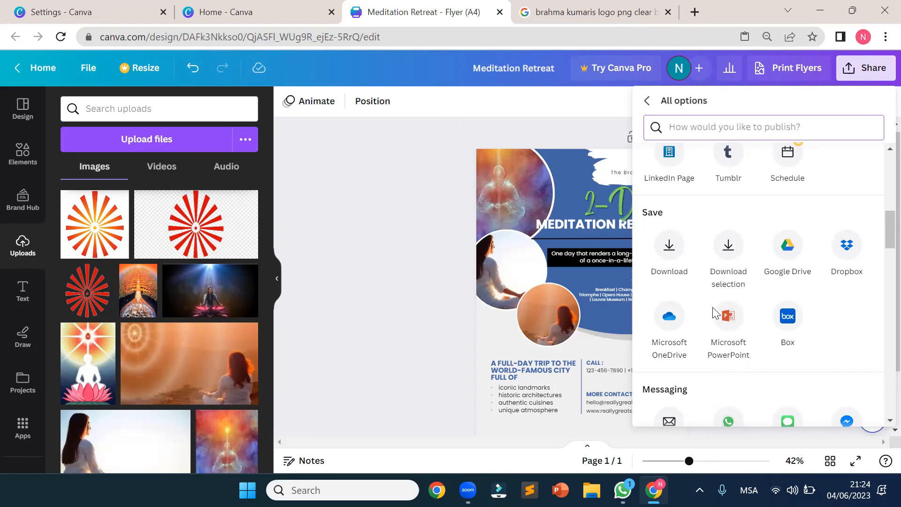
pyautogui.scroll(-3, 720, 321)
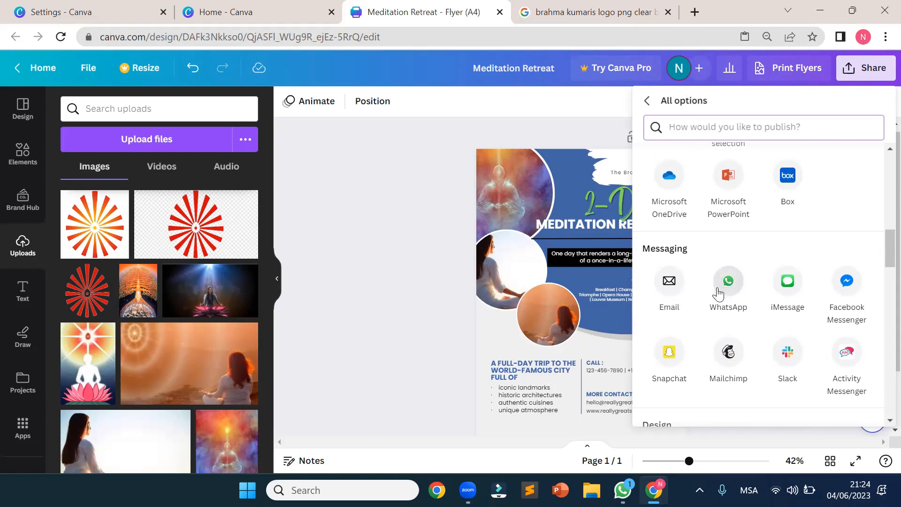
pyautogui.scroll(-5, 717, 295)
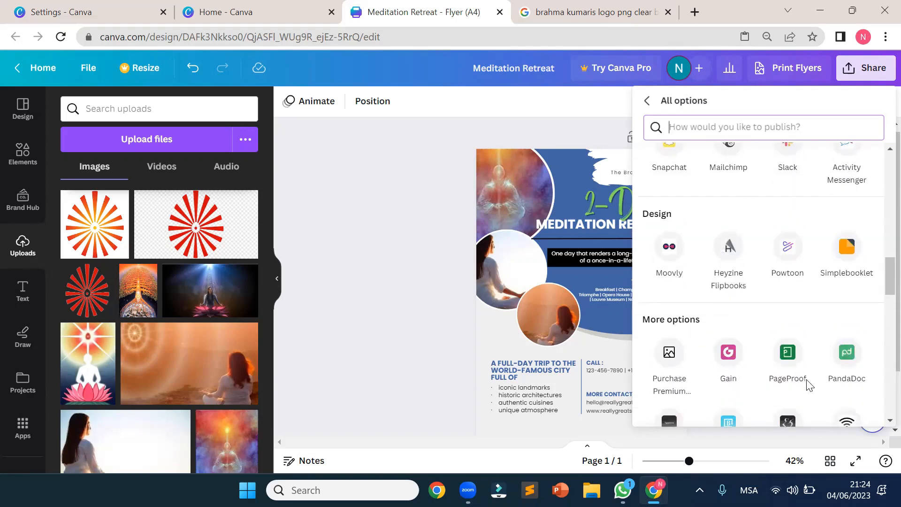
pyautogui.scroll(-3, 725, 376)
pyautogui.scroll(7, 737, 368)
pyautogui.scroll(8, 740, 368)
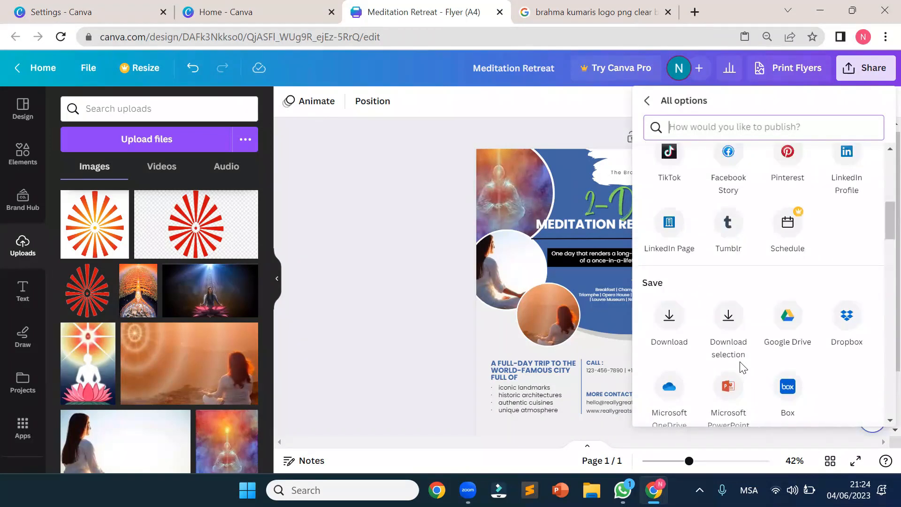
pyautogui.click(380, 246)
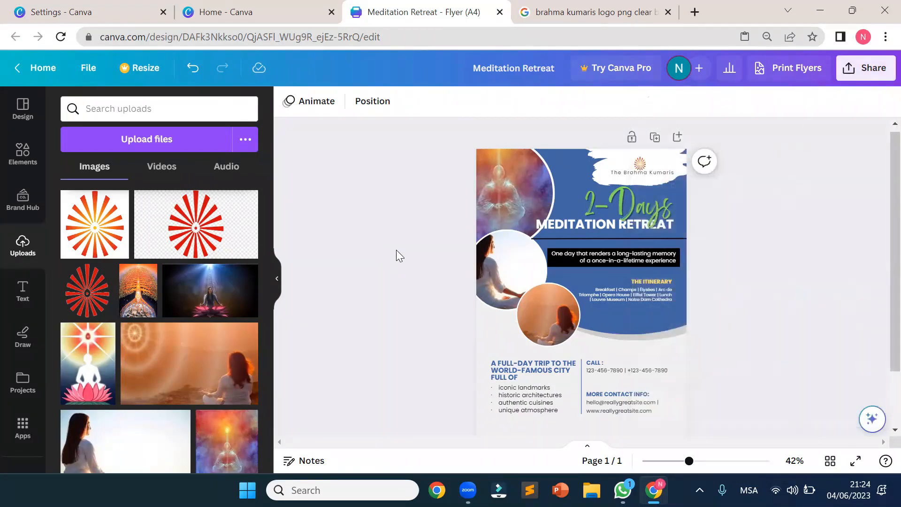
# Reopen the full list of publishing options, examine the Save and Messaging groups, and close the list.
pyautogui.click(872, 71)
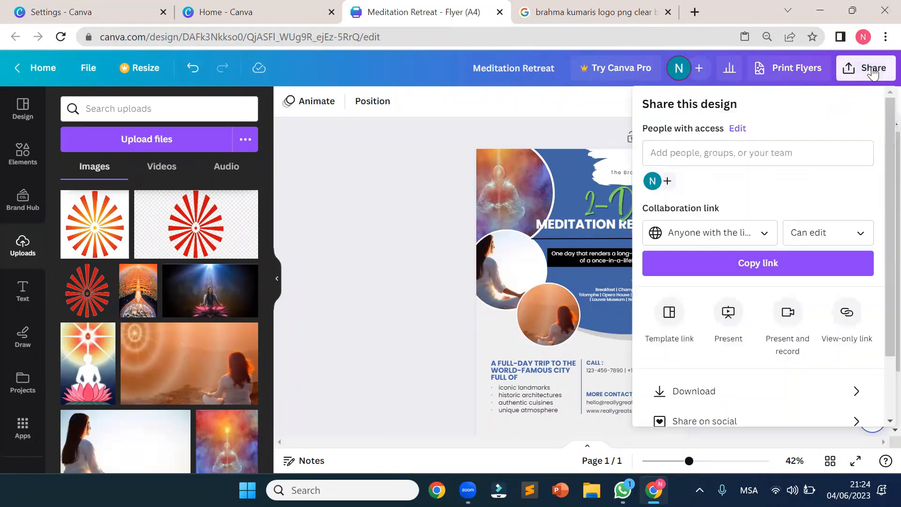
pyautogui.scroll(-1, 747, 315)
pyautogui.scroll(-1, 746, 315)
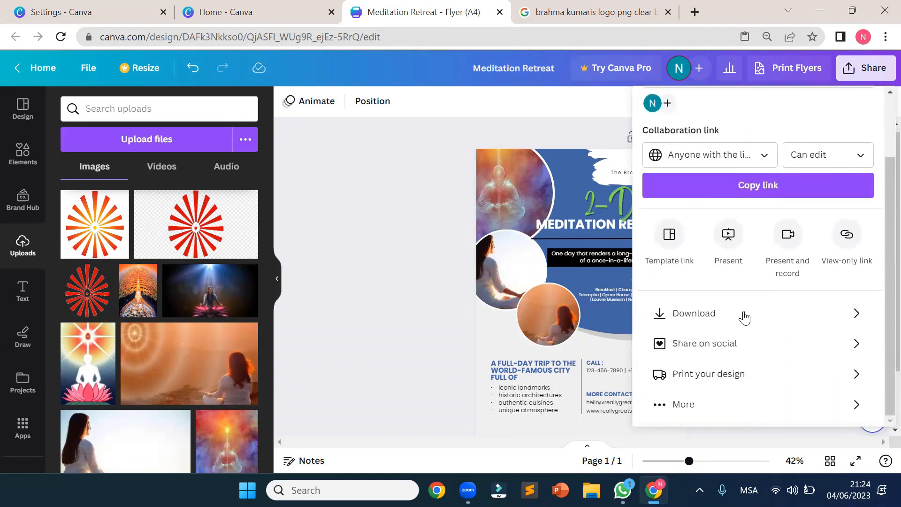
pyautogui.click(718, 409)
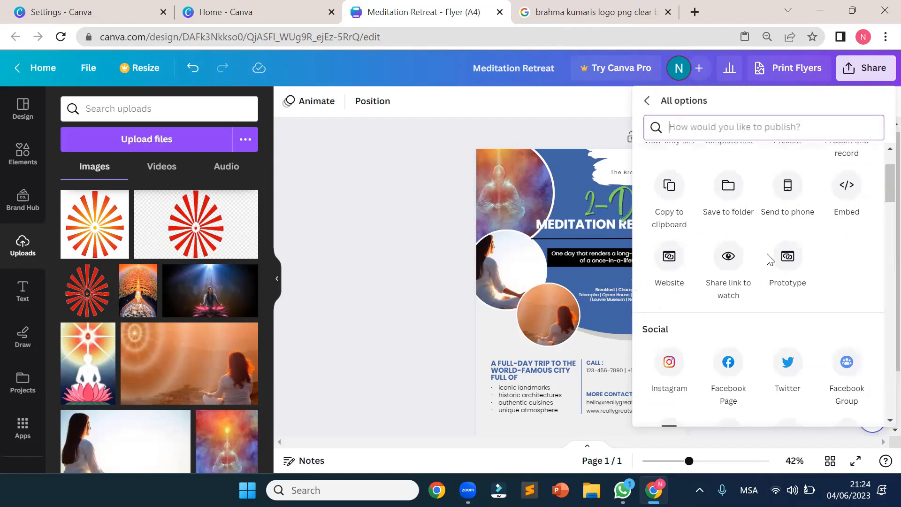
pyautogui.scroll(-1, 773, 244)
pyautogui.scroll(-8, 772, 249)
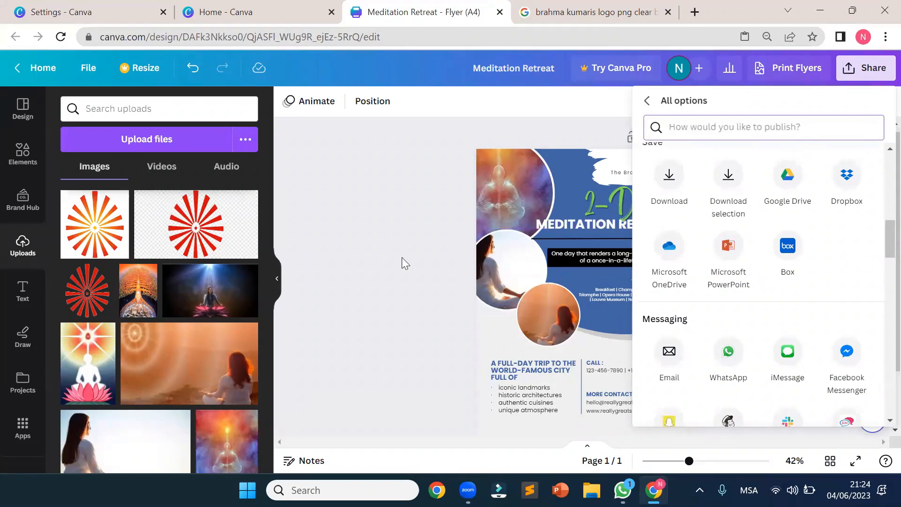
pyautogui.click(381, 254)
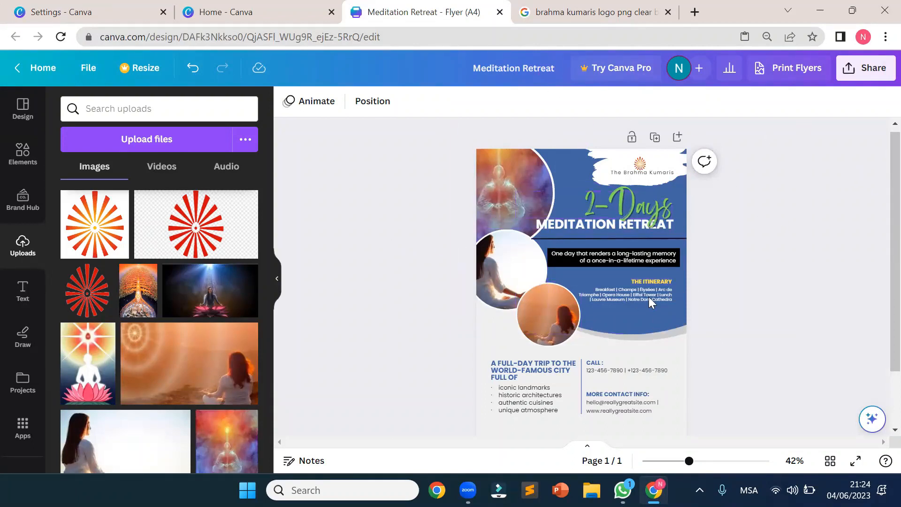
# Add a blank second page below the flyer.
pyautogui.scroll(-2, 821, 356)
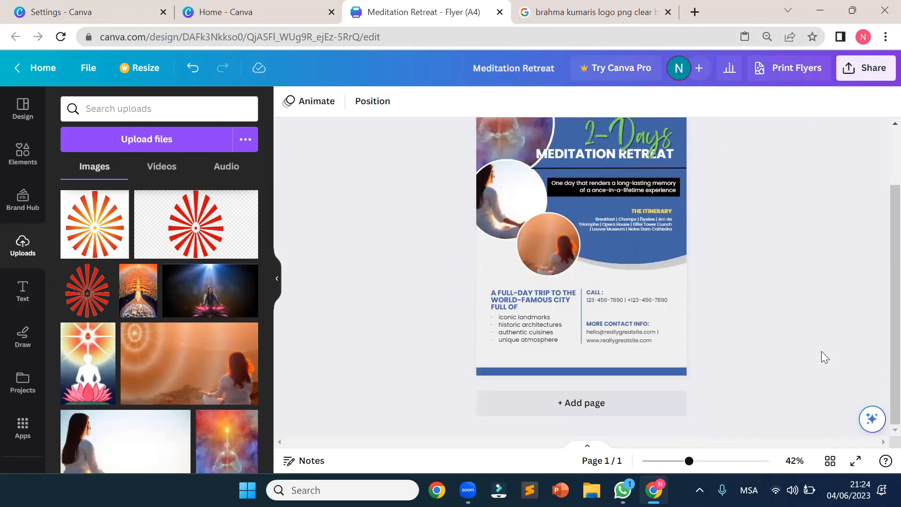
pyautogui.scroll(2, 821, 356)
pyautogui.scroll(-2, 822, 352)
pyautogui.scroll(2, 822, 352)
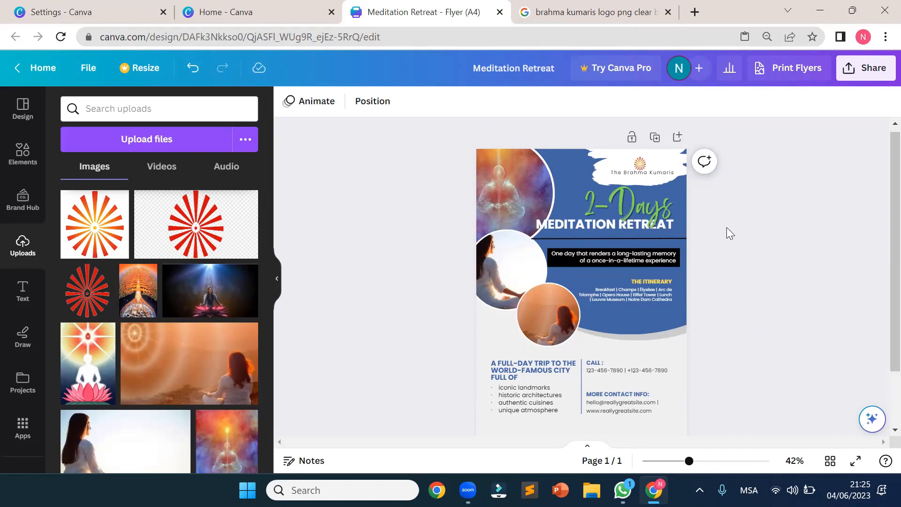
pyautogui.scroll(-2, 728, 229)
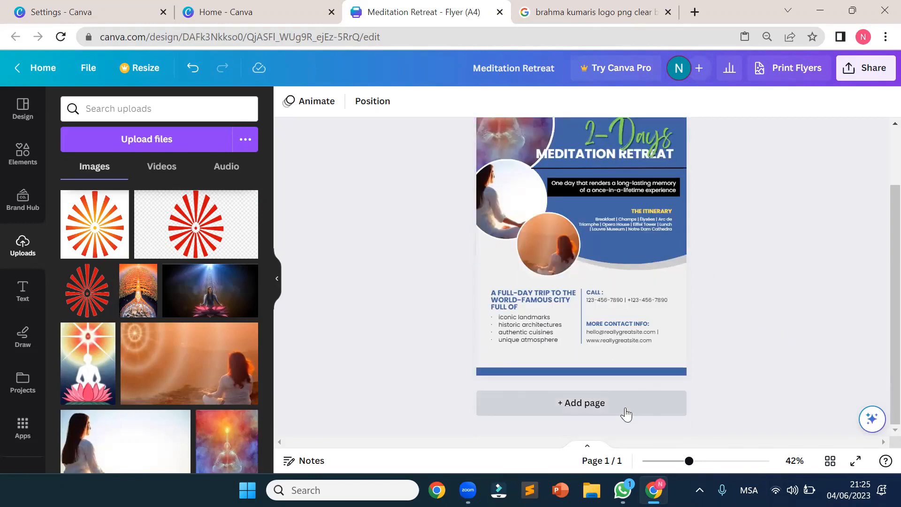
pyautogui.click(593, 403)
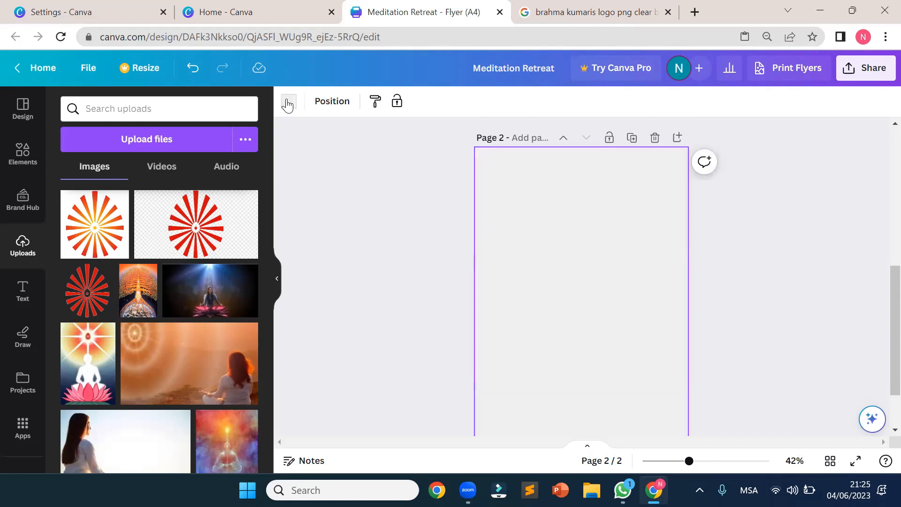
# Set the background color of page 2 to white from the document colors.
pyautogui.click(290, 104)
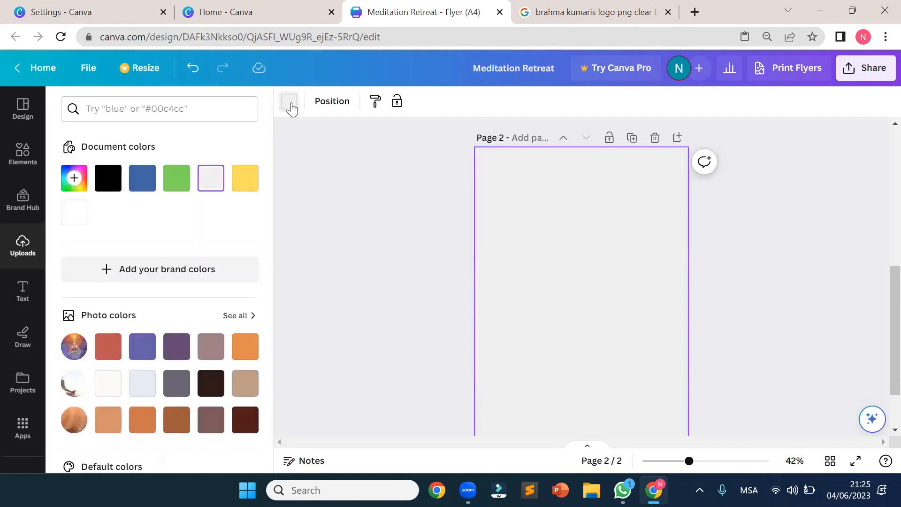
pyautogui.click(74, 211)
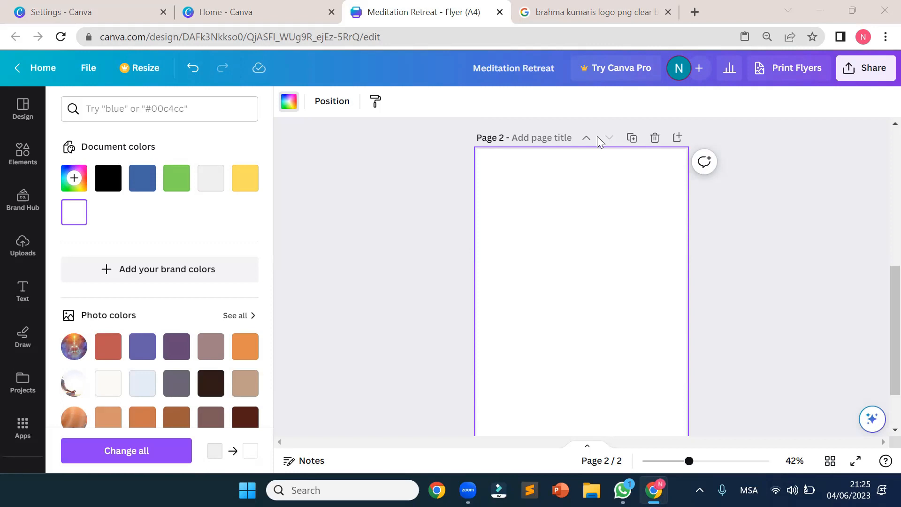
pyautogui.click(776, 246)
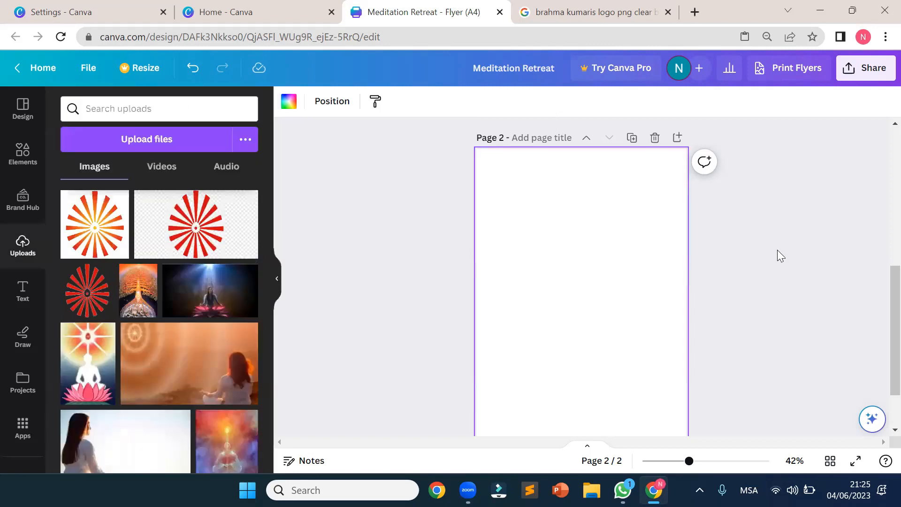
pyautogui.scroll(-2, 404, 245)
pyautogui.scroll(2, 402, 244)
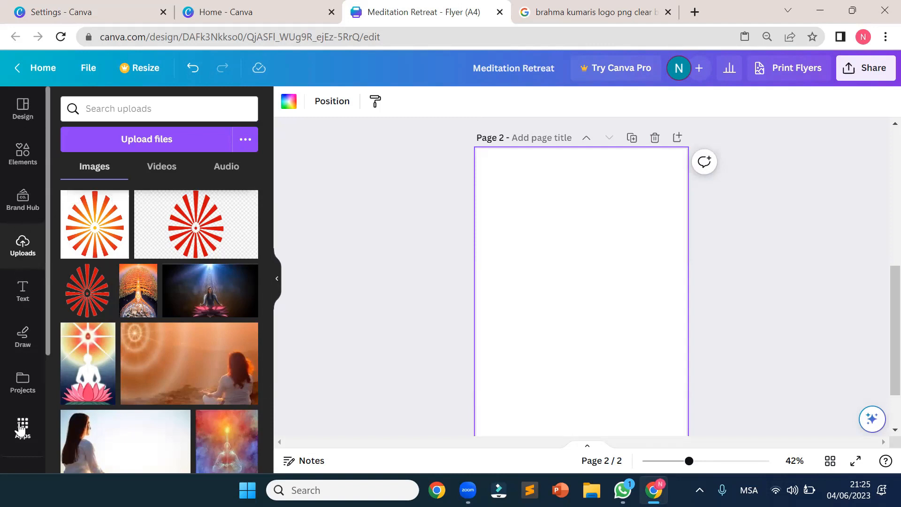
# Browse the ready-made backgrounds and try the pale yellow gradient on page 2.
pyautogui.scroll(-4, 20, 423)
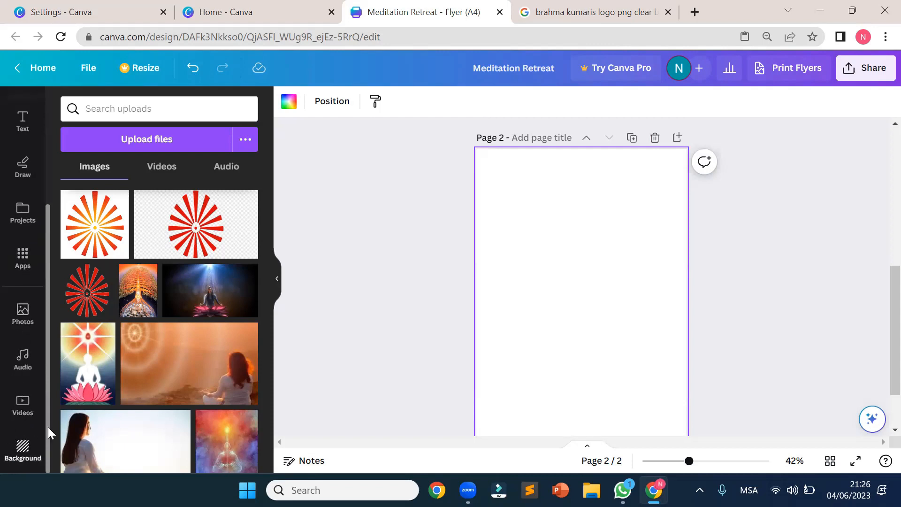
pyautogui.click(20, 452)
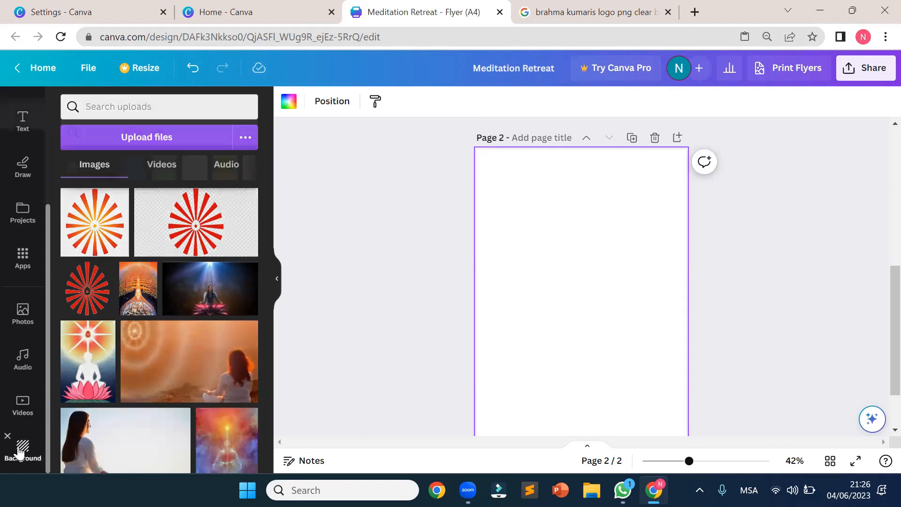
pyautogui.scroll(-10, 213, 307)
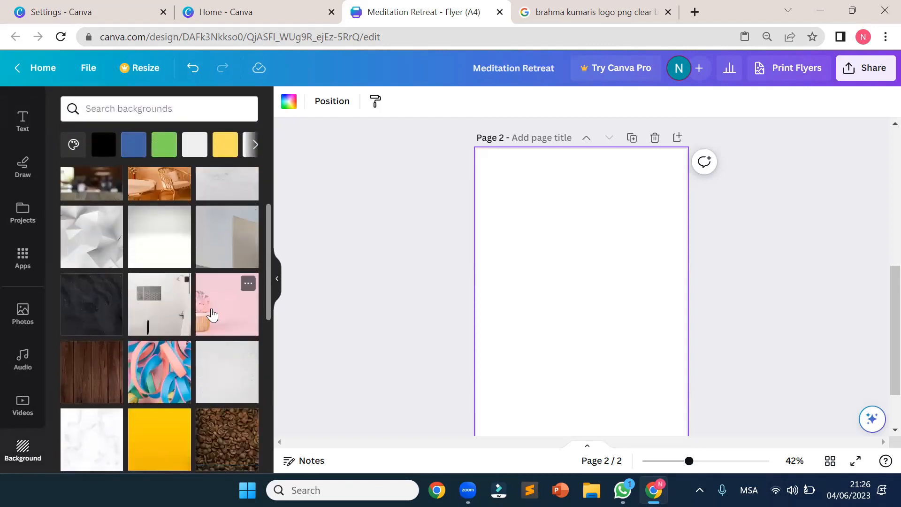
pyautogui.scroll(-5, 208, 318)
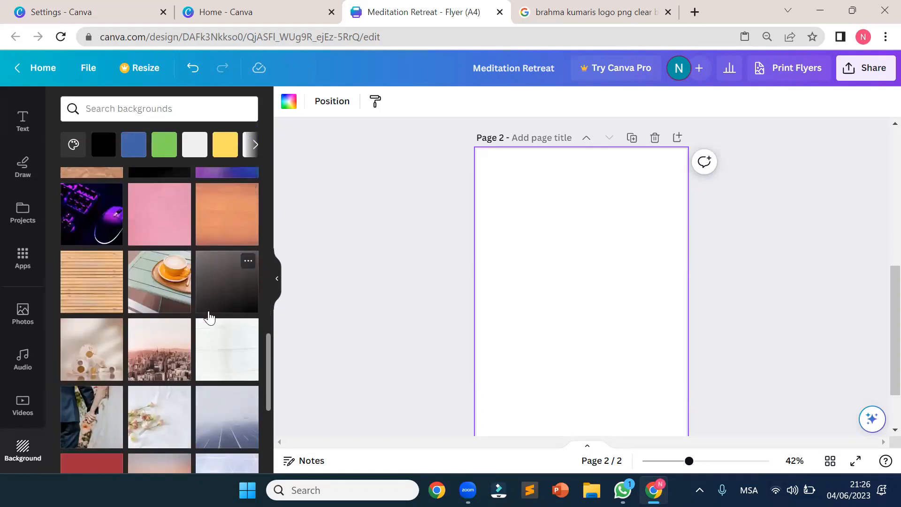
pyautogui.scroll(-6, 209, 318)
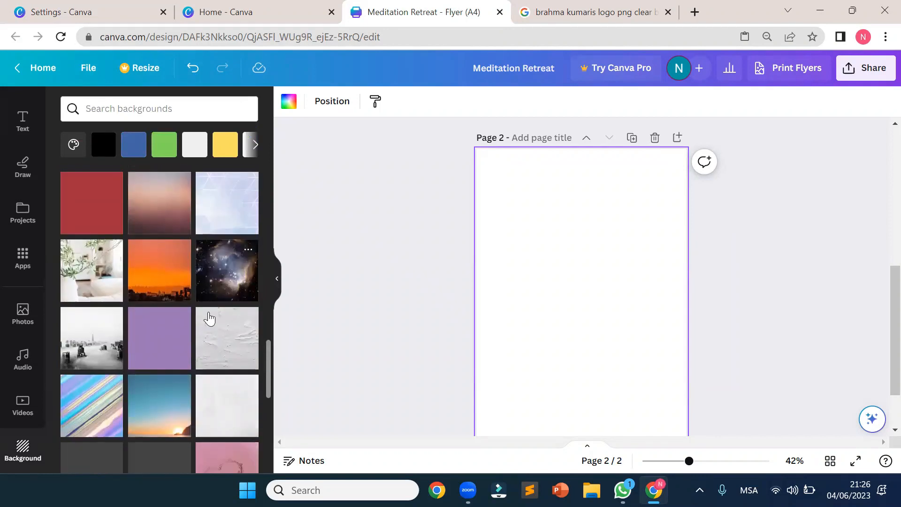
pyautogui.scroll(-5, 210, 318)
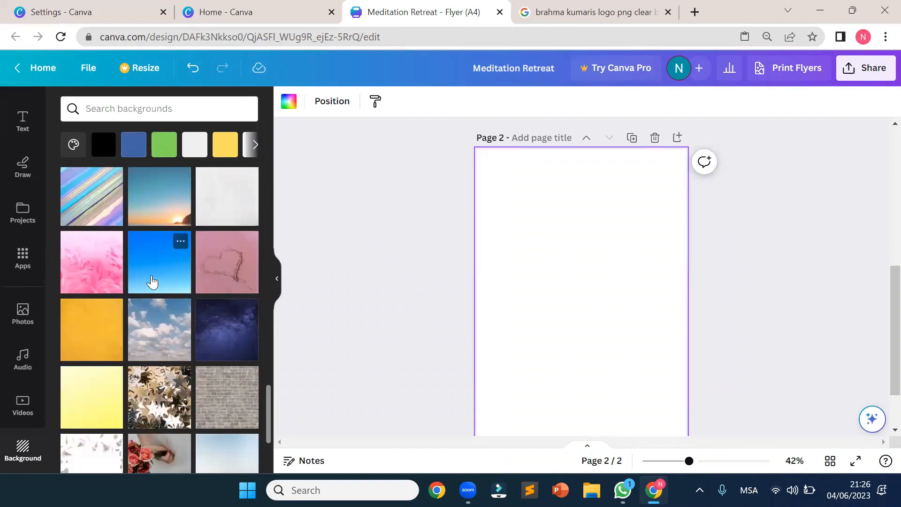
pyautogui.scroll(-3, 141, 279)
pyautogui.moveTo(85, 266); pyautogui.dragTo(492, 183)
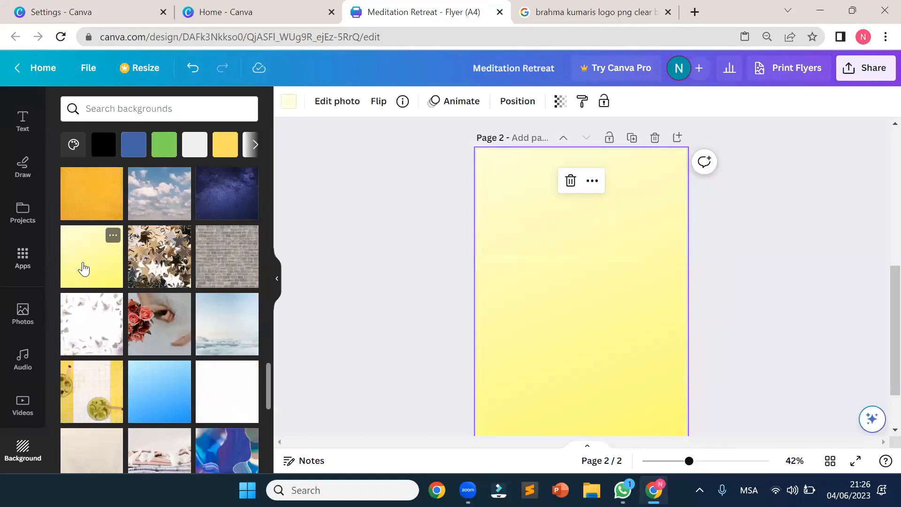
# Try the bright blue gradient and the pink-to-purple gradient as the background of page 2.
pyautogui.click(162, 266)
pyautogui.scroll(3, 161, 265)
pyautogui.click(160, 269)
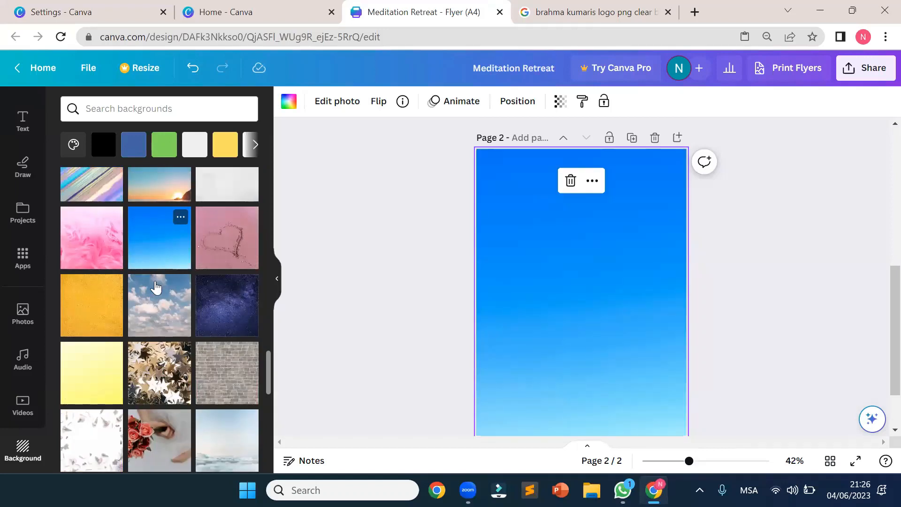
pyautogui.scroll(-4, 157, 281)
pyautogui.scroll(-2, 154, 303)
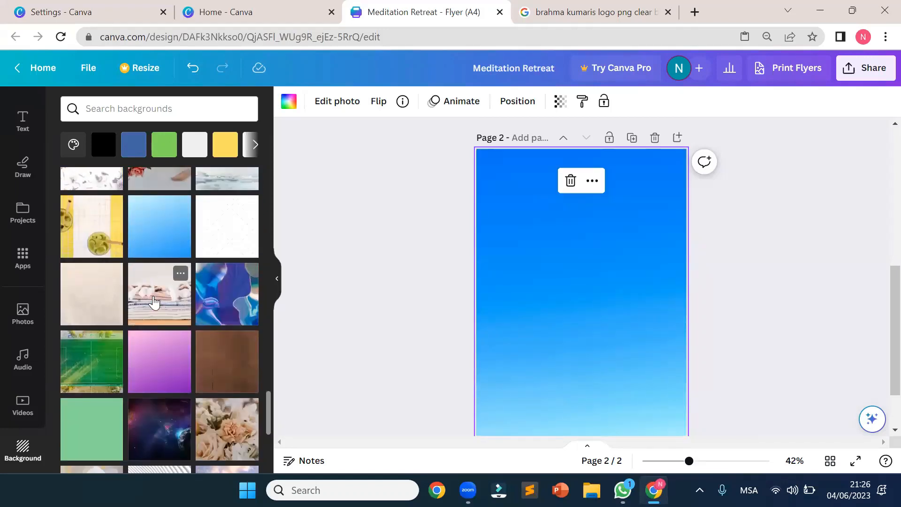
pyautogui.click(153, 363)
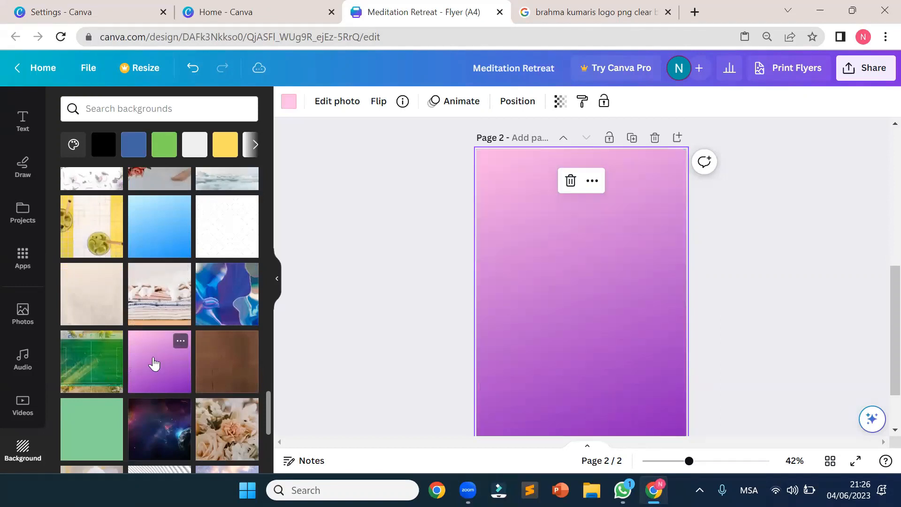
# Try the dark galaxy image and the coffee cup photo as the background of page 2.
pyautogui.scroll(-1, 154, 365)
pyautogui.scroll(-3, 154, 365)
pyautogui.click(156, 233)
pyautogui.scroll(-3, 156, 235)
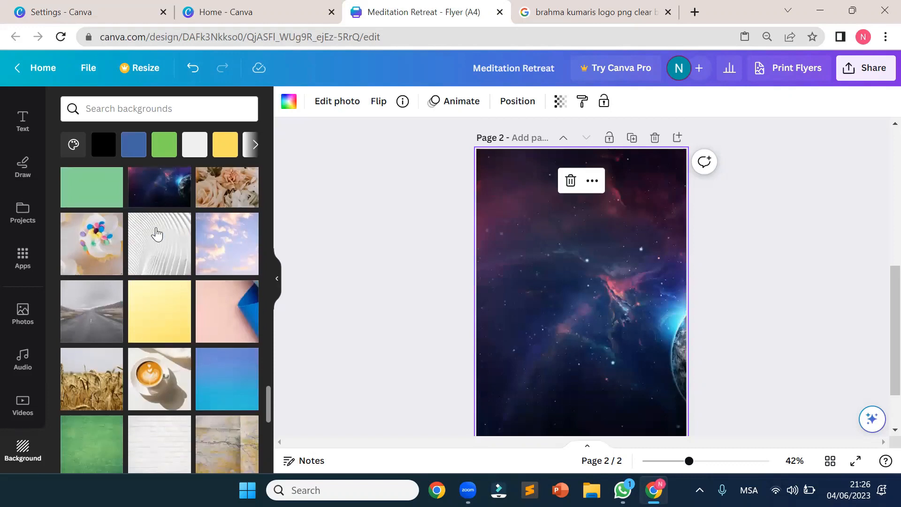
pyautogui.click(174, 298)
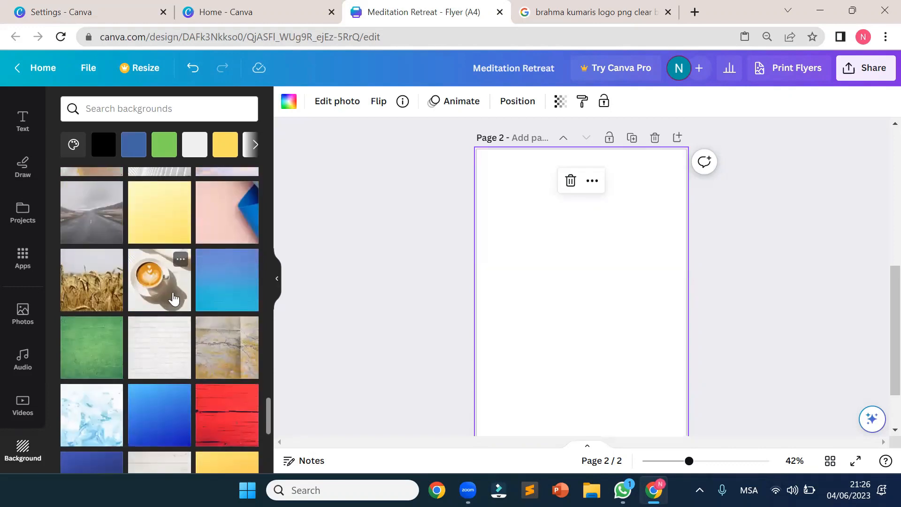
# Try the deep blue gradient and the green grass texture as the background of page 2.
pyautogui.scroll(-2, 174, 298)
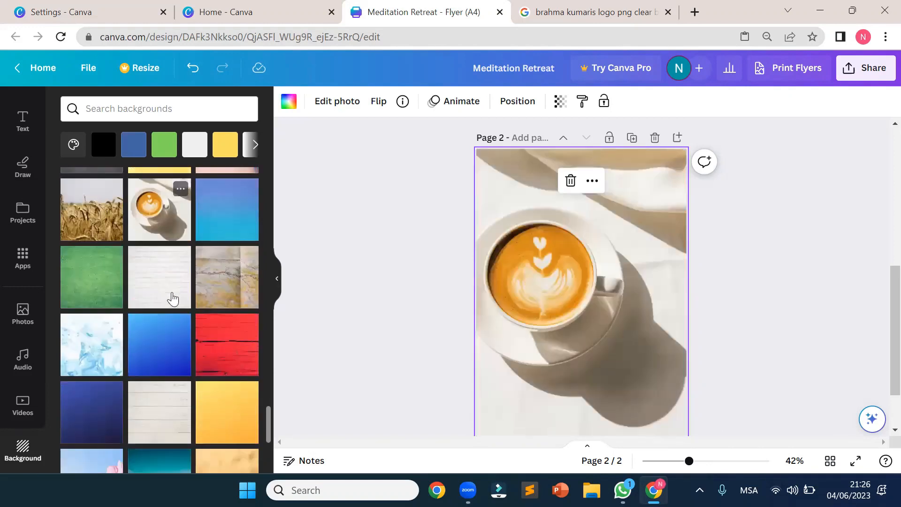
pyautogui.click(148, 360)
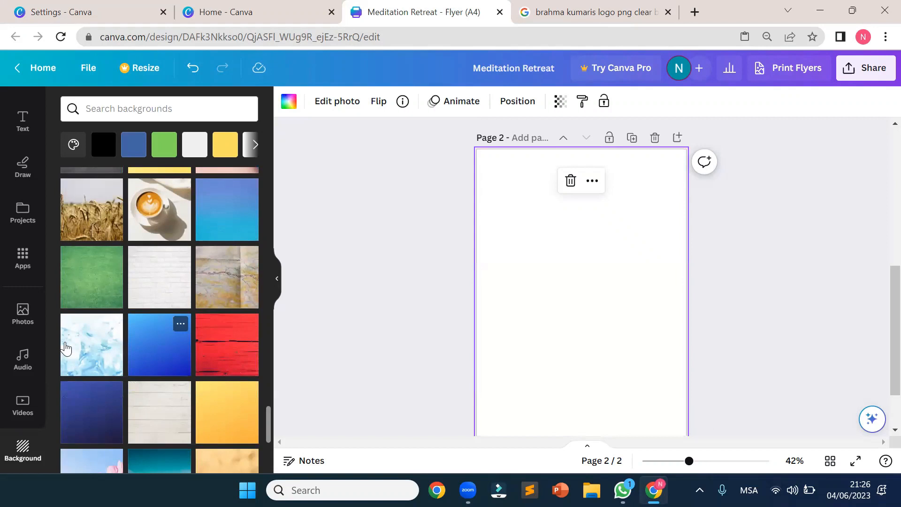
pyautogui.click(98, 289)
# Try the pink-to-blue polygon pattern and the plain yellow background on page 2.
pyautogui.scroll(-5, 101, 284)
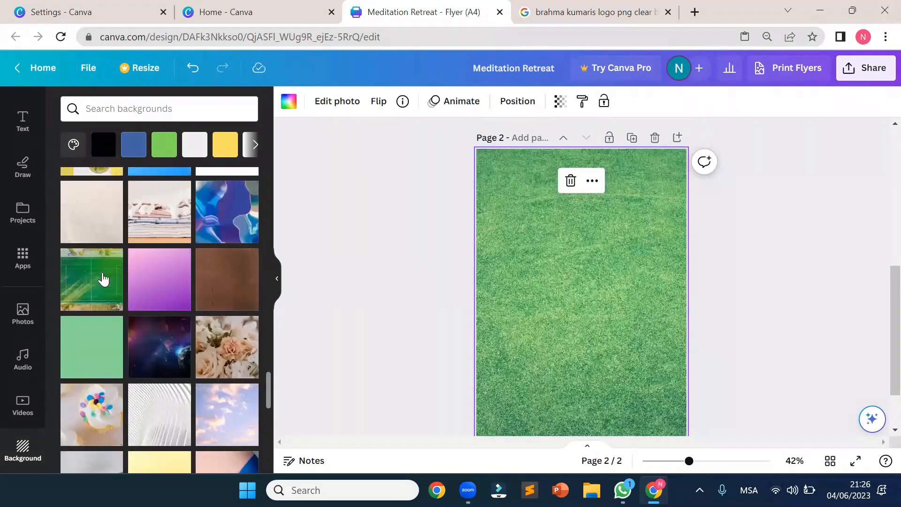
pyautogui.scroll(5, 104, 271)
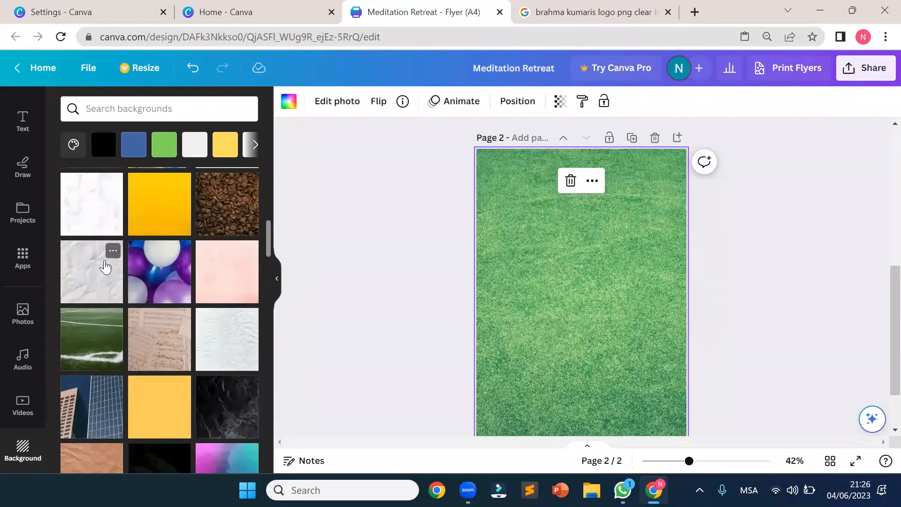
pyautogui.scroll(10, 105, 266)
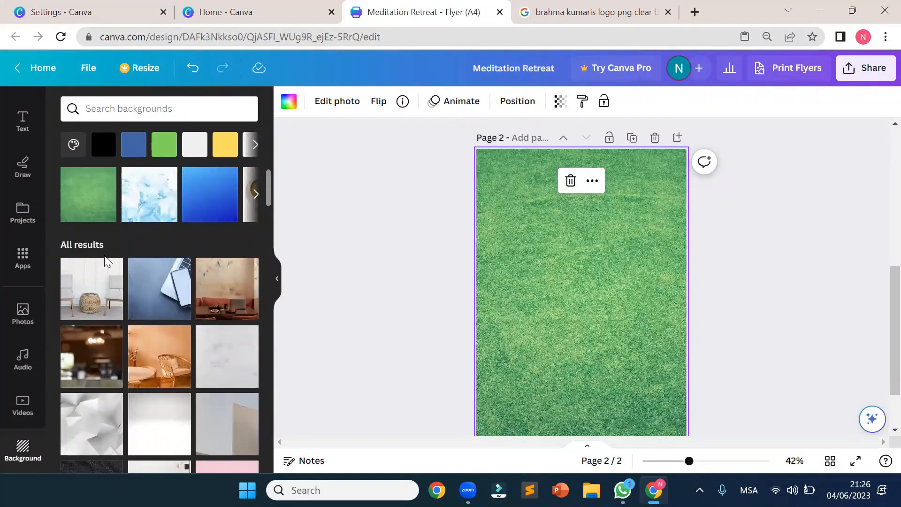
pyautogui.scroll(-2, 104, 256)
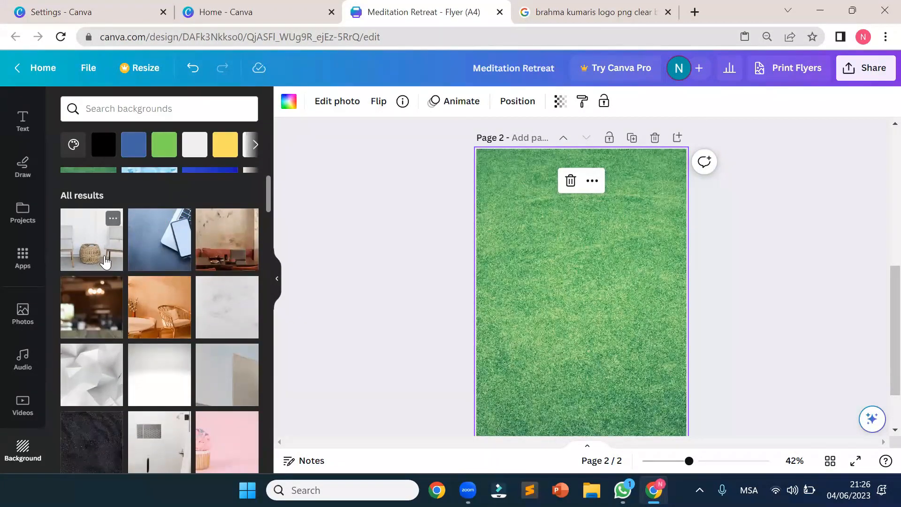
pyautogui.scroll(-4, 142, 292)
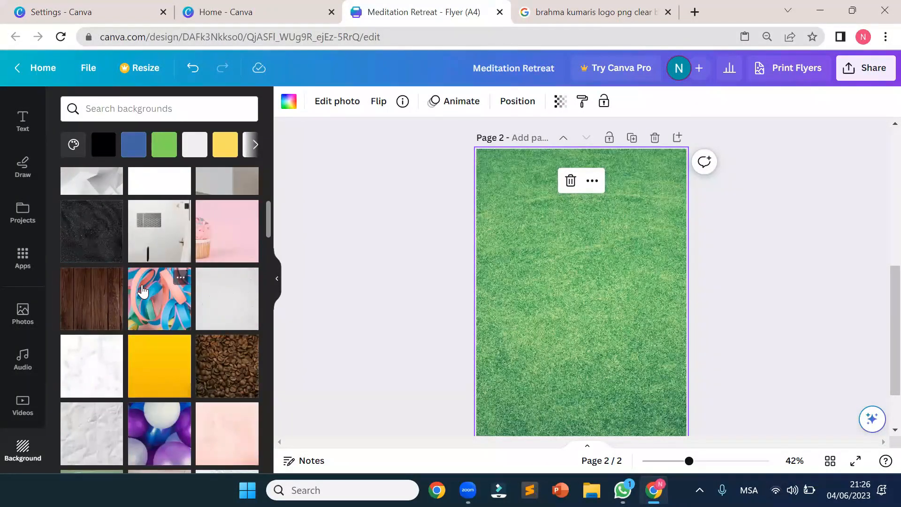
pyautogui.scroll(-5, 141, 292)
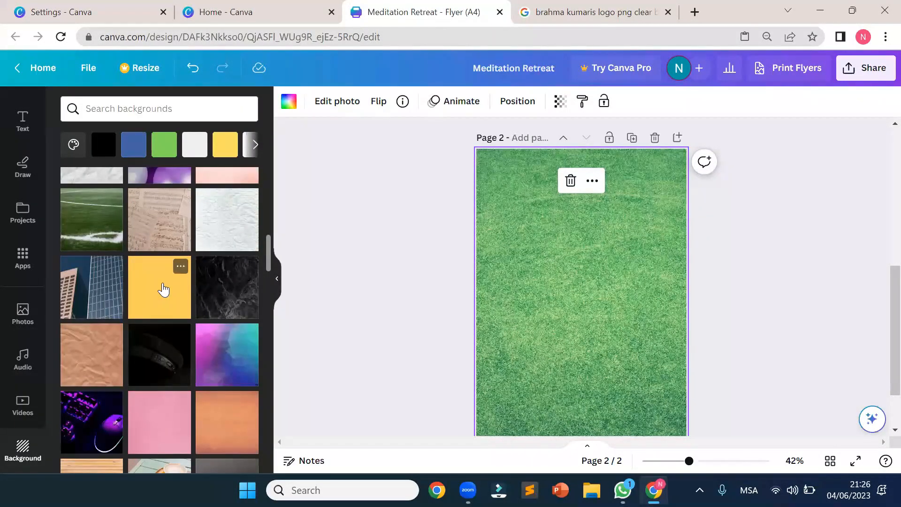
pyautogui.click(234, 360)
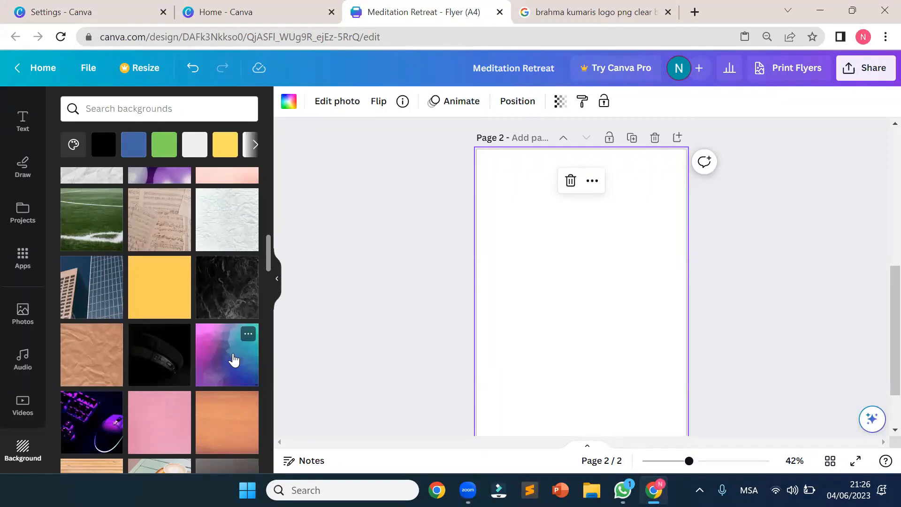
pyautogui.scroll(-2, 805, 327)
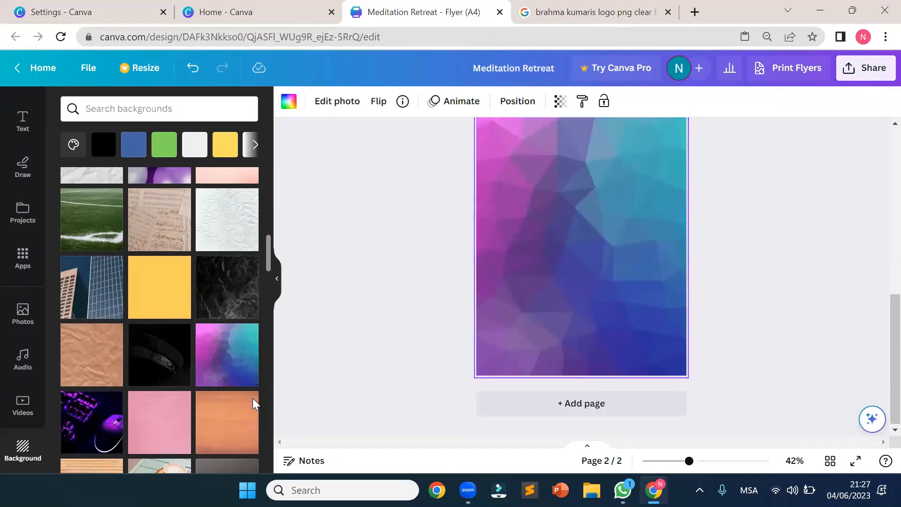
pyautogui.click(160, 294)
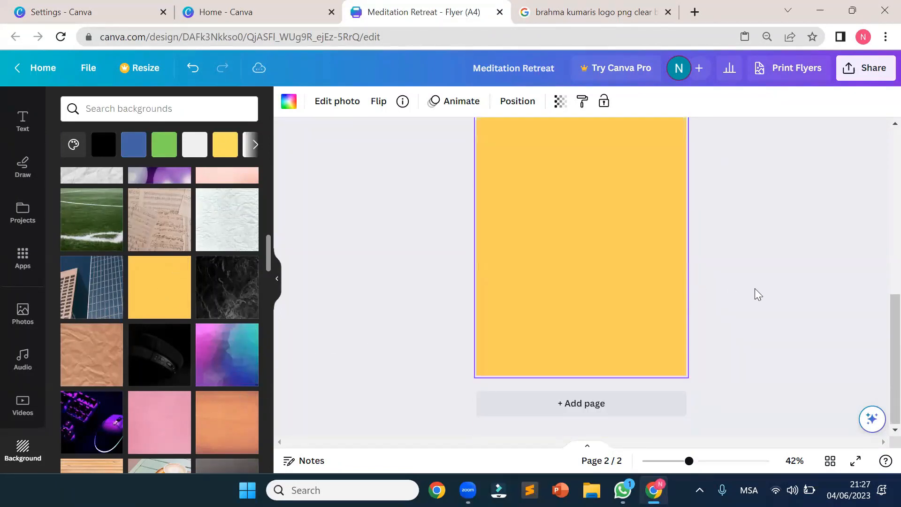
# Replace the background of page 2 with the pink-toned city skyline photo and check how it fills the page.
pyautogui.scroll(2, 753, 293)
pyautogui.scroll(-2, 753, 295)
pyautogui.scroll(-5, 160, 339)
pyautogui.click(155, 292)
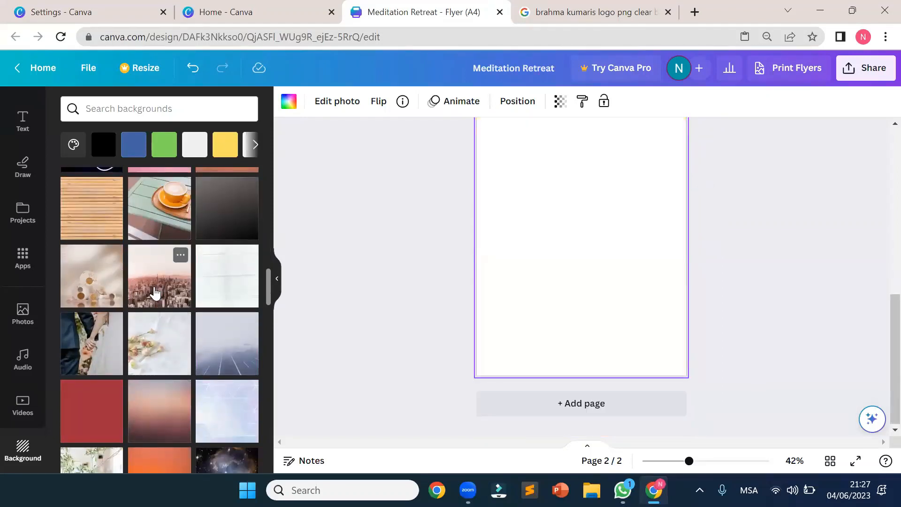
pyautogui.click(804, 294)
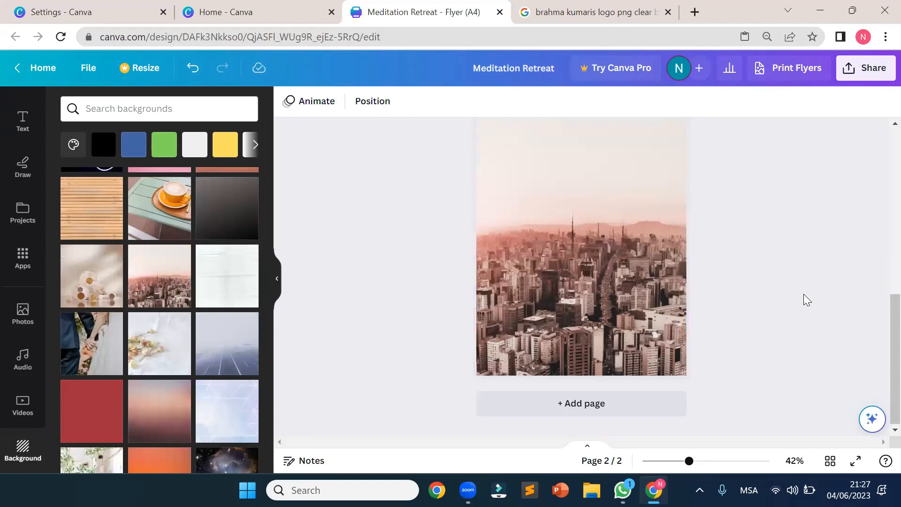
pyautogui.scroll(2, 803, 295)
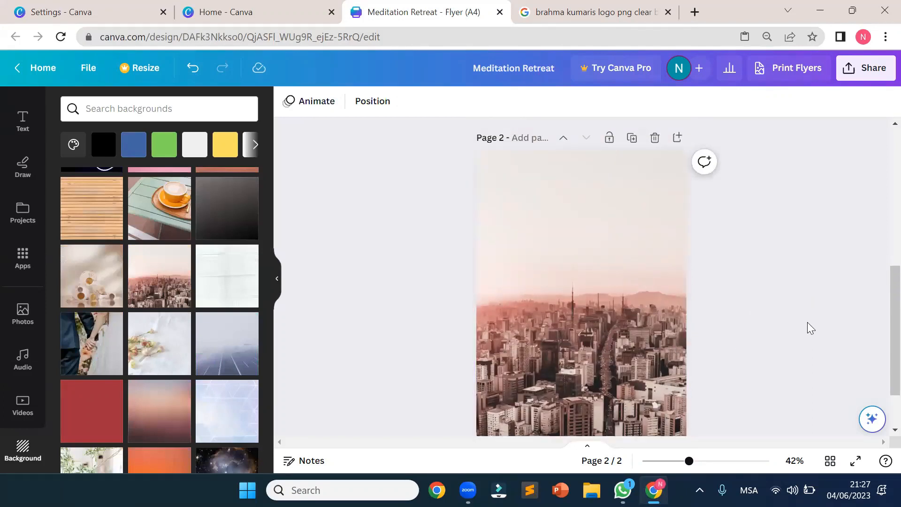
pyautogui.scroll(-2, 807, 322)
pyautogui.scroll(2, 727, 246)
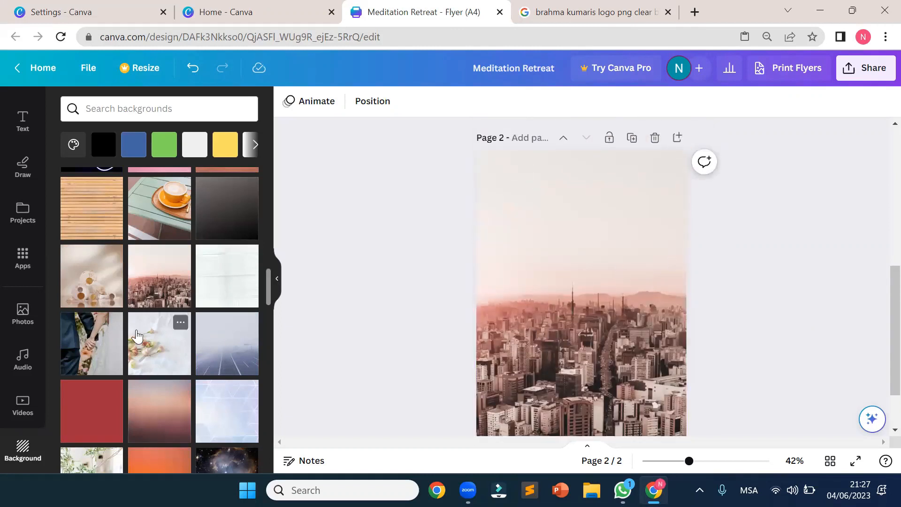
# Examine the remaining images further down the background library.
pyautogui.scroll(-5, 141, 330)
pyautogui.scroll(-8, 141, 329)
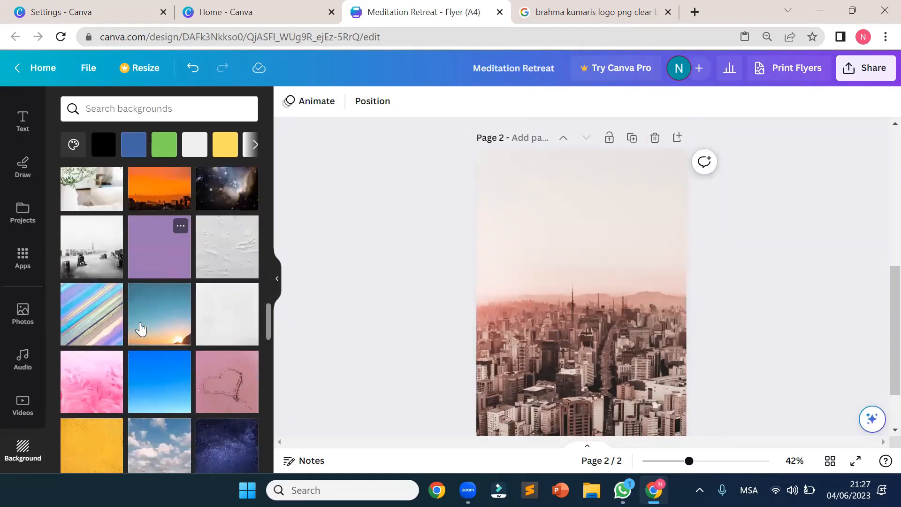
pyautogui.scroll(-3, 143, 328)
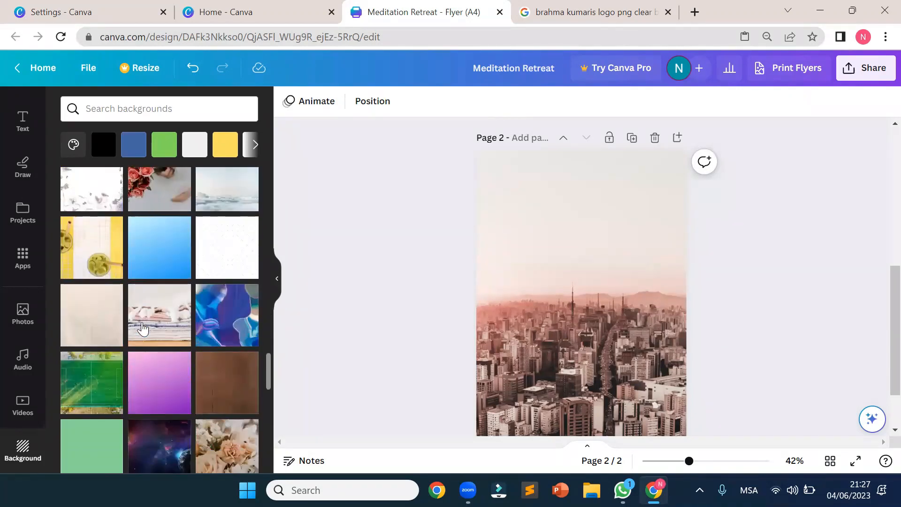
pyautogui.scroll(-2, 143, 328)
pyautogui.scroll(-12, 143, 329)
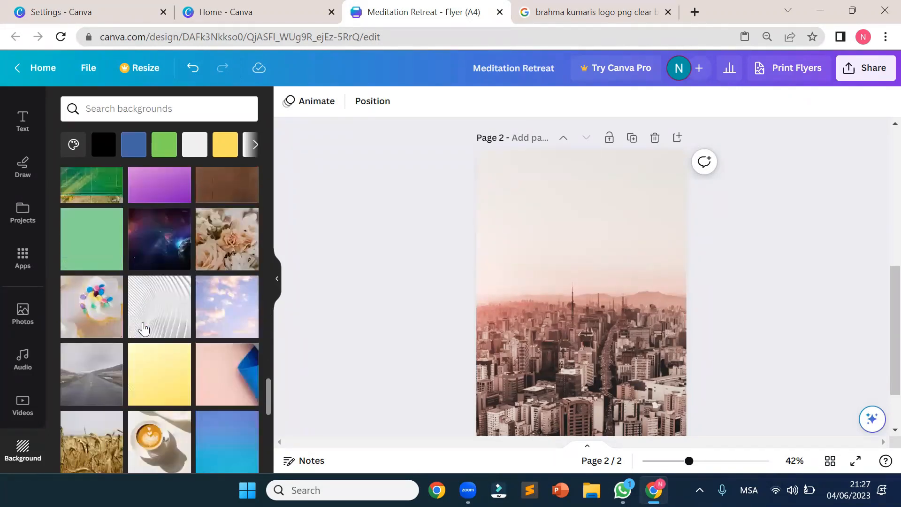
pyautogui.scroll(-2, 144, 327)
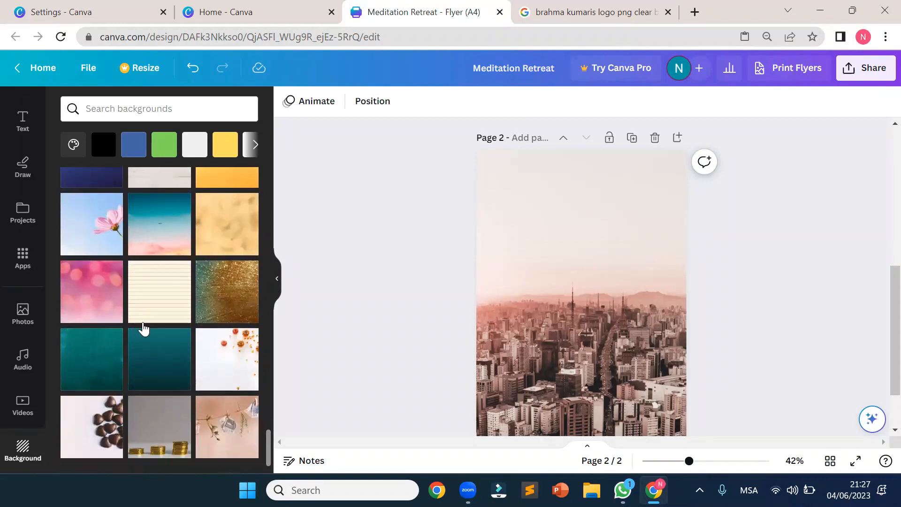
# Replace the background of page 2 with the night-time photo of Earth from space and check how it fills the page.
pyautogui.scroll(-3, 144, 328)
pyautogui.scroll(-5, 146, 328)
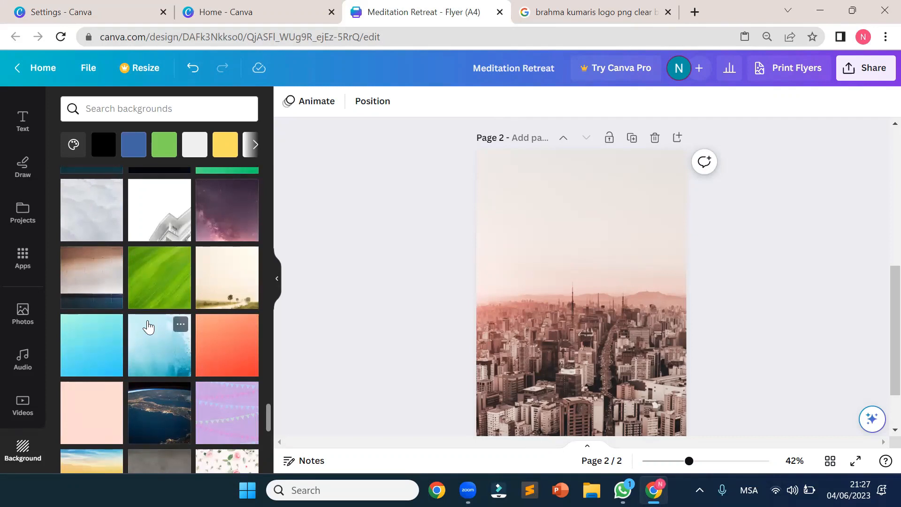
pyautogui.click(158, 426)
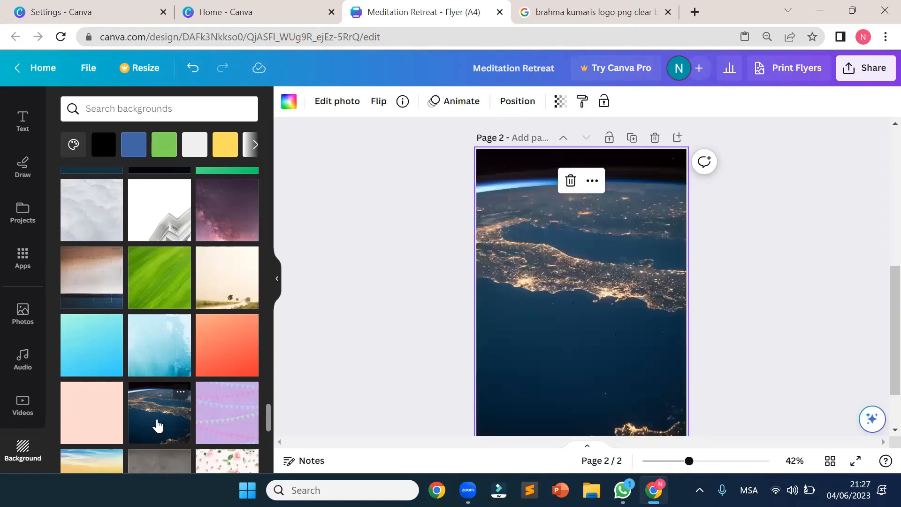
pyautogui.click(823, 259)
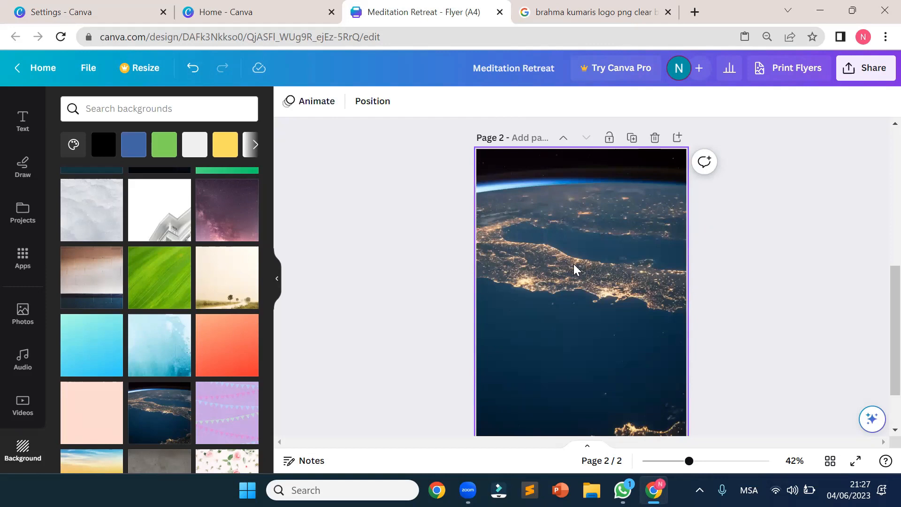
pyautogui.scroll(-2, 576, 262)
pyautogui.scroll(2, 535, 242)
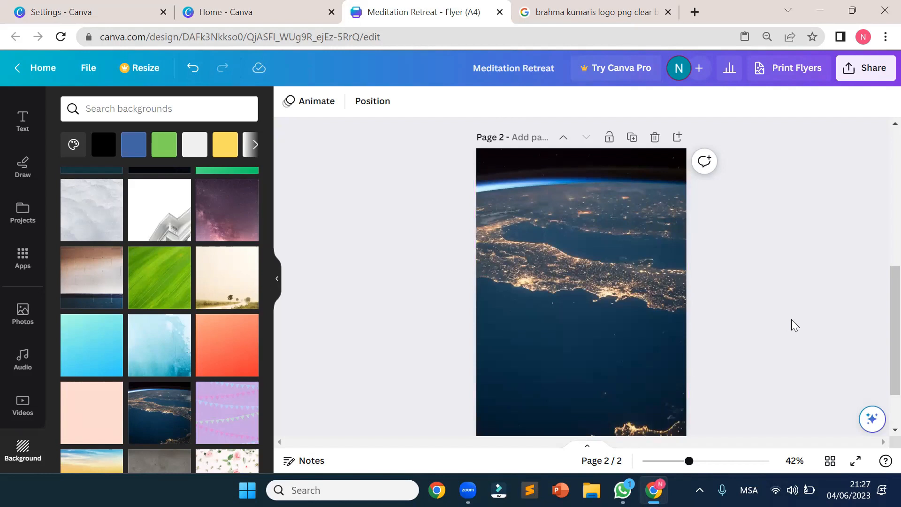
pyautogui.scroll(-2, 166, 352)
pyautogui.scroll(2, 165, 362)
# Add a text box to page 2 and enlarge its font size to 45.
pyautogui.press('t')
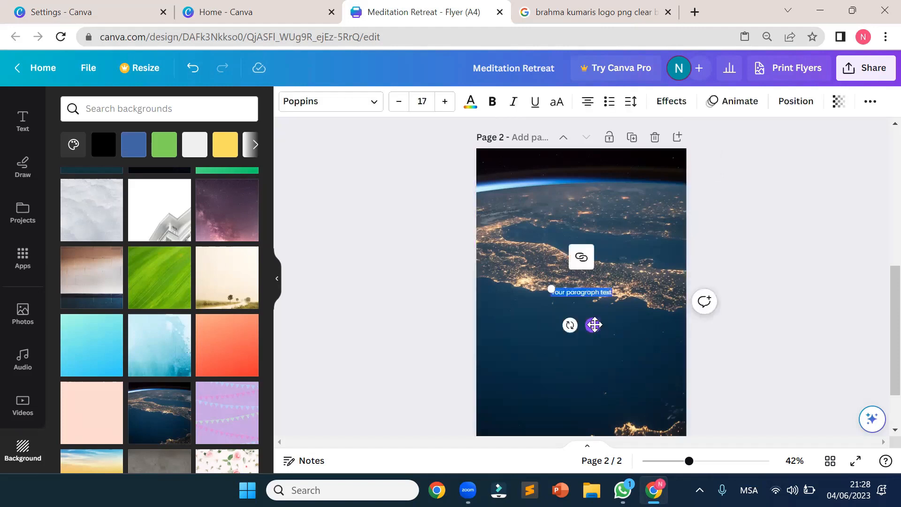
pyautogui.click(446, 102)
pyautogui.click(446, 102)
pyautogui.click(446, 102)
pyautogui.click(446, 102)
pyautogui.click(446, 102)
pyautogui.click(445, 103)
pyautogui.click(446, 102)
pyautogui.click(445, 102)
pyautogui.click(446, 102)
pyautogui.click(446, 103)
pyautogui.click(446, 102)
pyautogui.click(445, 102)
pyautogui.click(445, 102)
pyautogui.click(446, 102)
pyautogui.click(445, 102)
pyautogui.click(446, 102)
pyautogui.click(446, 103)
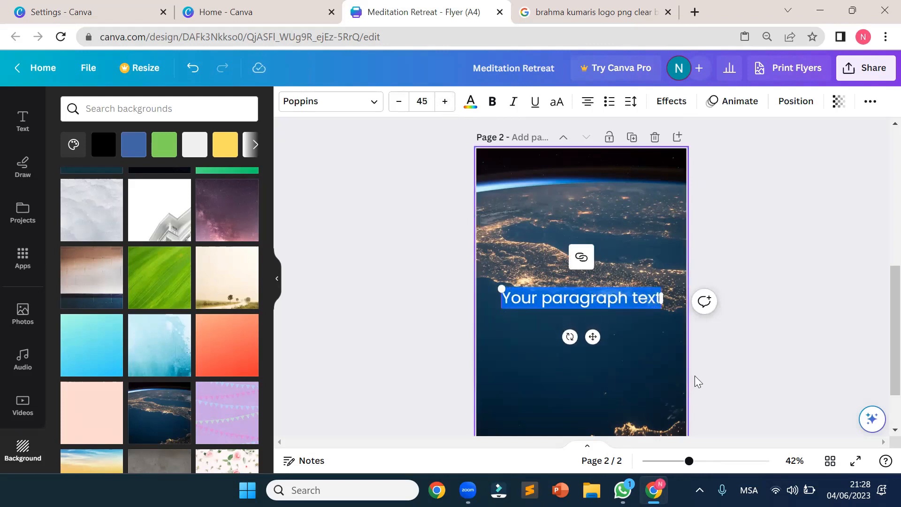
# Try "World meditation" as the wording of the new text box and erase it again.
pyautogui.click(631, 302)
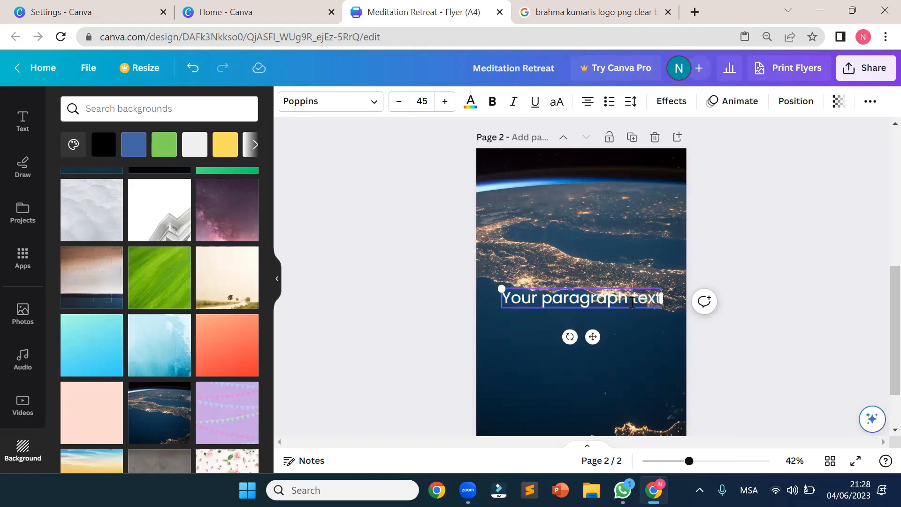
pyautogui.moveTo(659, 301); pyautogui.dragTo(508, 301)
pyautogui.write('t')
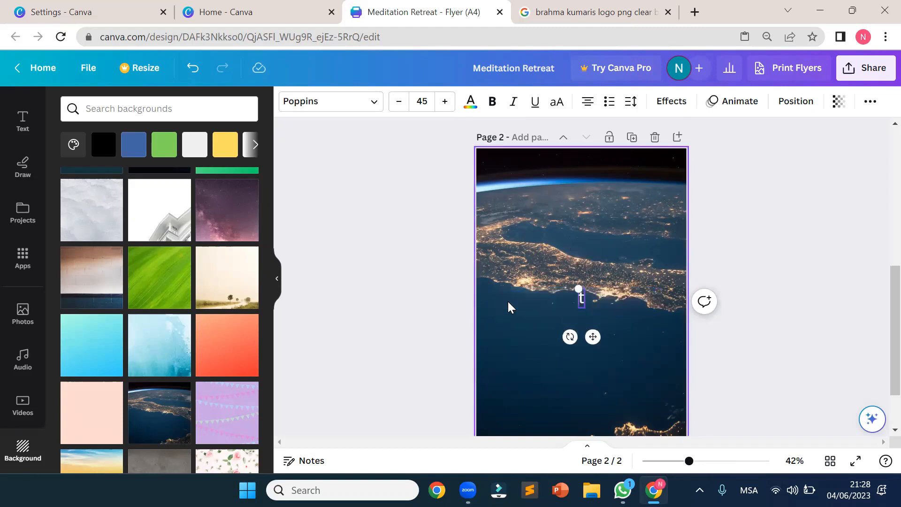
pyautogui.press('BackSpace')
pyautogui.write('Worl')
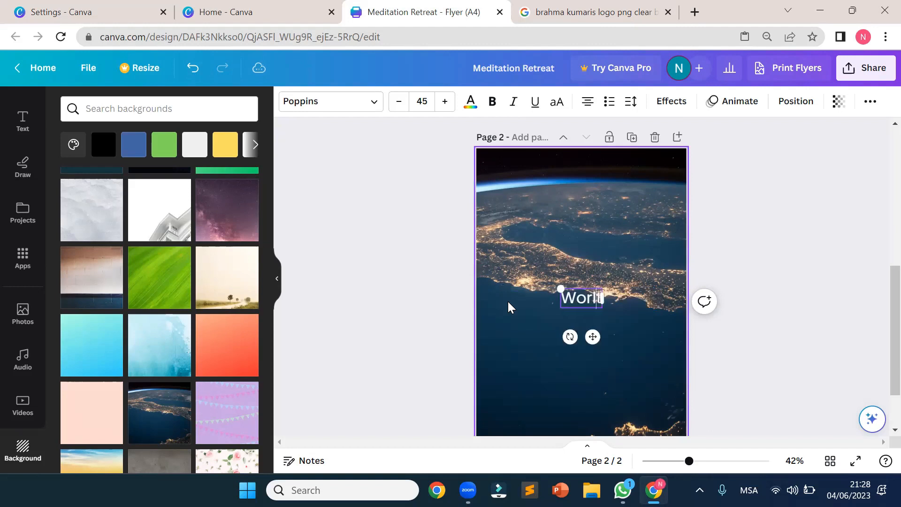
pyautogui.write('d meditati')
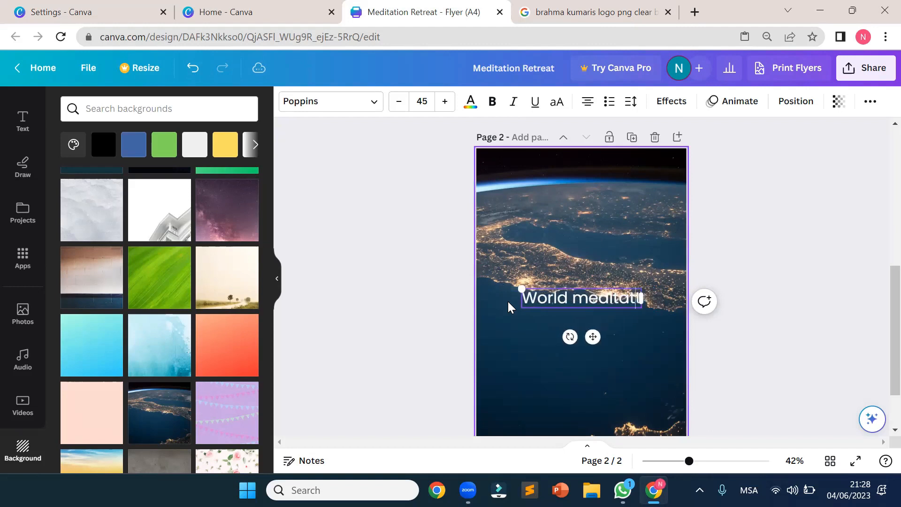
pyautogui.write('on')
pyautogui.press('BackSpace')
pyautogui.press('BackSpace')
pyautogui.press('BackSpace')
pyautogui.press('BackSpace')
pyautogui.press('BackSpace')
pyautogui.press('BackSpace')
pyautogui.press('BackSpace')
pyautogui.press('BackSpace')
pyautogui.press('BackSpace')
pyautogui.press('BackSpace')
pyautogui.press('BackSpace')
pyautogui.press('BackSpace')
pyautogui.press('BackSpace')
pyautogui.press('BackSpace')
pyautogui.press('BackSpace')
pyautogui.press('BackSpace')
pyautogui.write('t')
pyautogui.press('BackSpace')
# Enter "International Yoga Day" as the wording of the text box on page 2.
pyautogui.write('Intern')
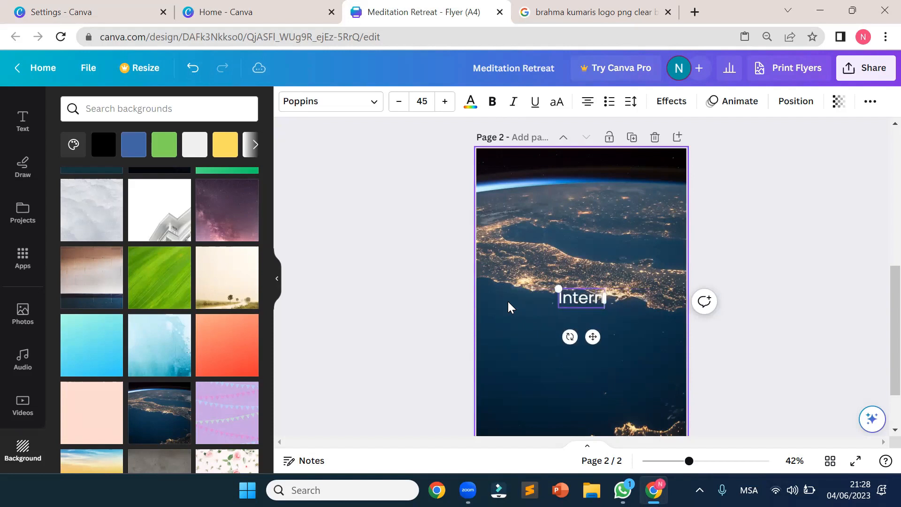
pyautogui.write('ational Yog')
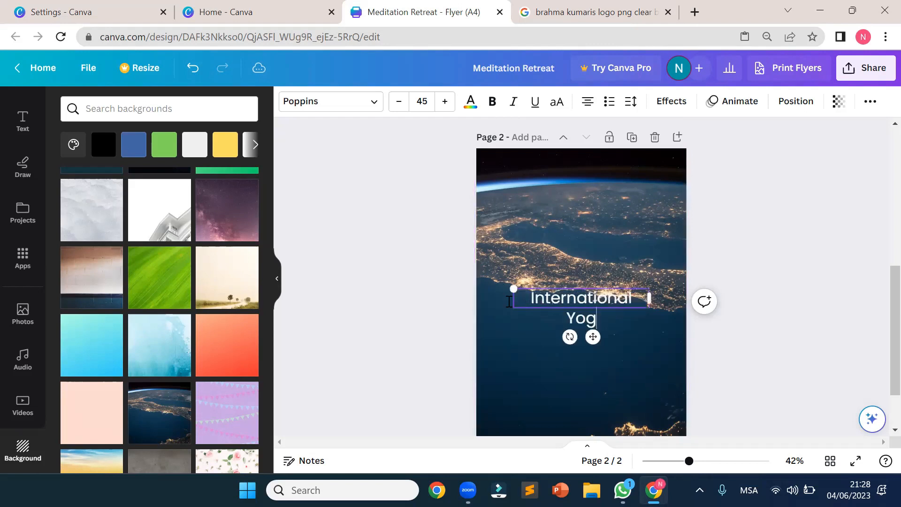
pyautogui.write('a Day')
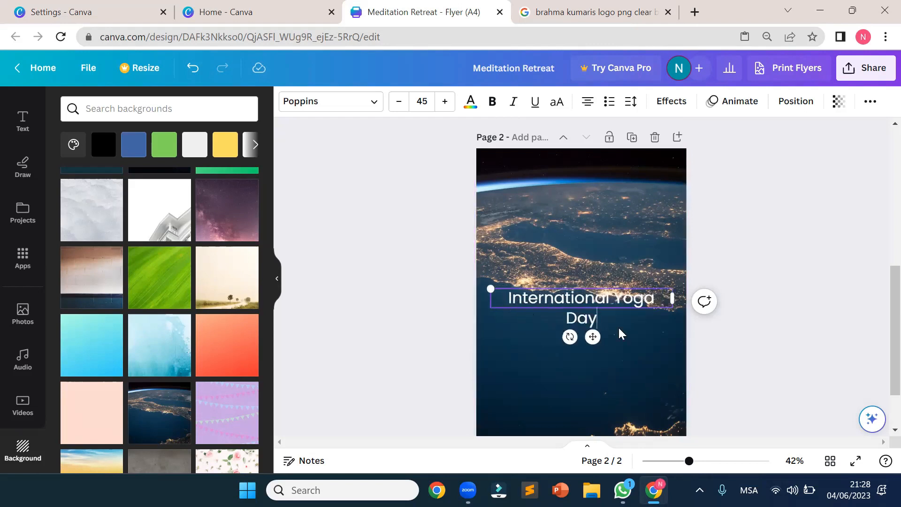
# Widen the heading's text box so it fits on one line and move it to the top of page 2.
pyautogui.moveTo(672, 304); pyautogui.dragTo(686, 303)
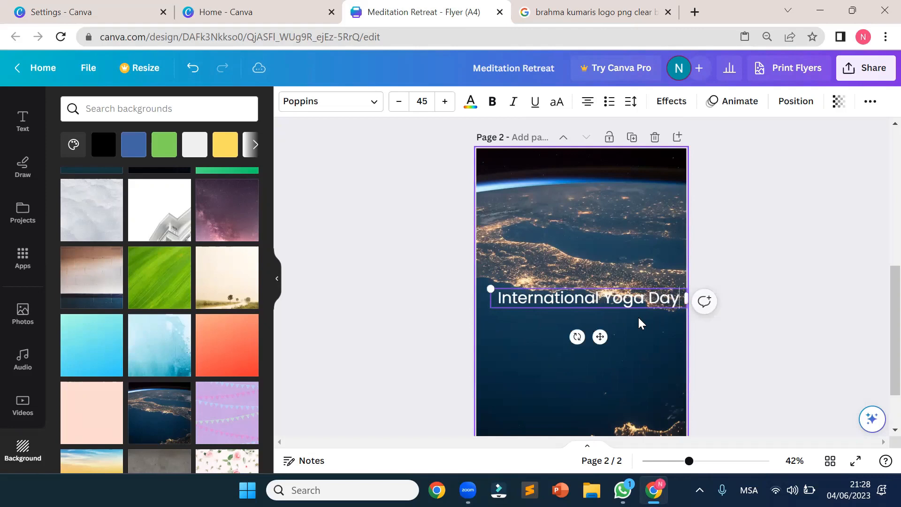
pyautogui.moveTo(594, 278); pyautogui.dragTo(594, 207)
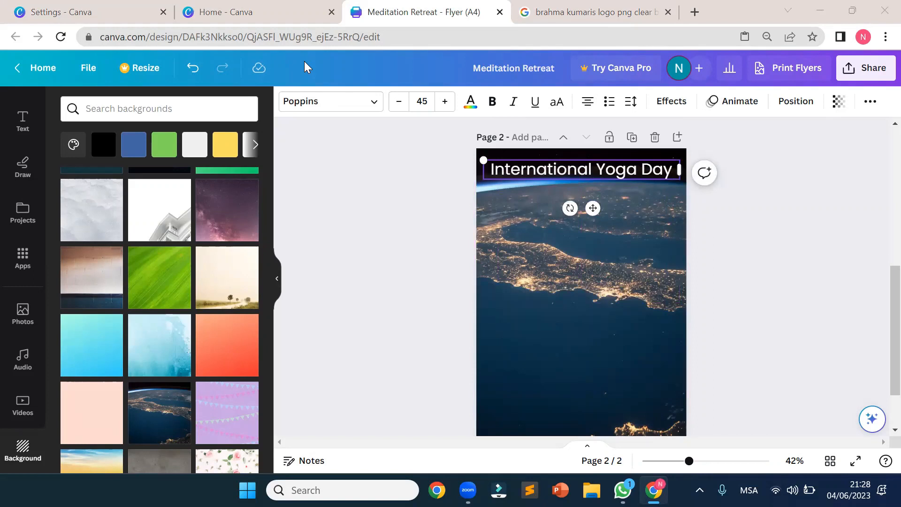
pyautogui.click(765, 246)
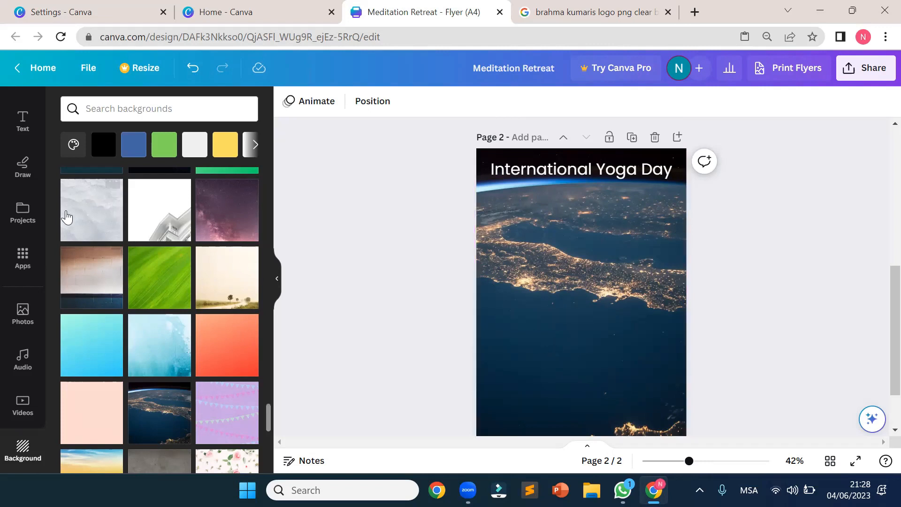
# Place an upright triangular frame in the middle of page 2 below the heading.
pyautogui.scroll(3, 24, 226)
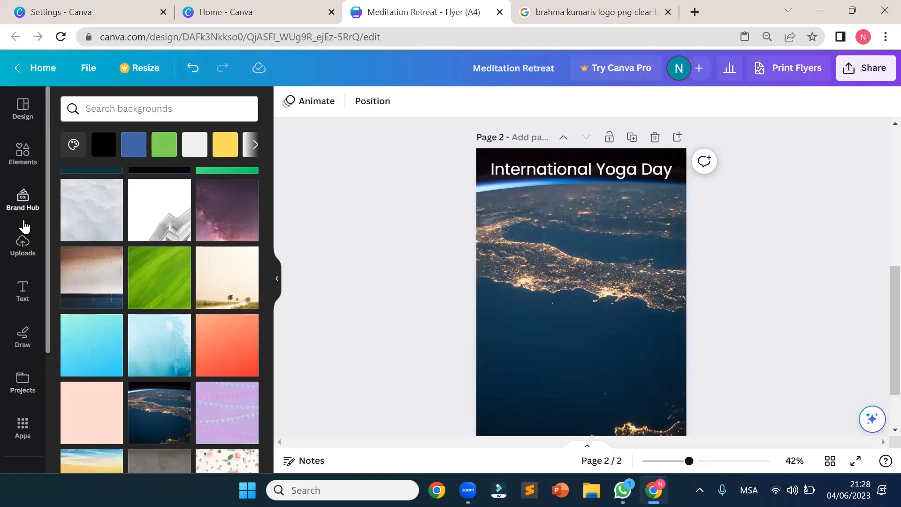
pyautogui.click(22, 156)
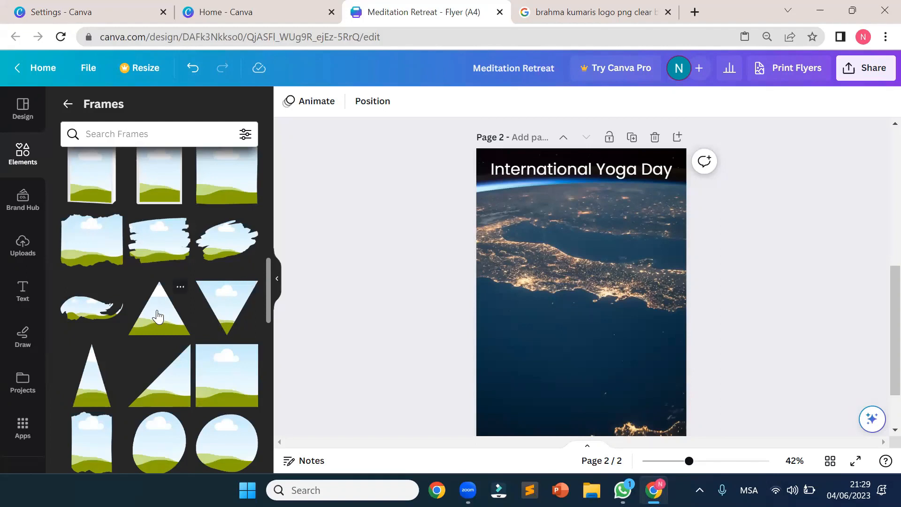
pyautogui.moveTo(157, 316); pyautogui.dragTo(555, 251)
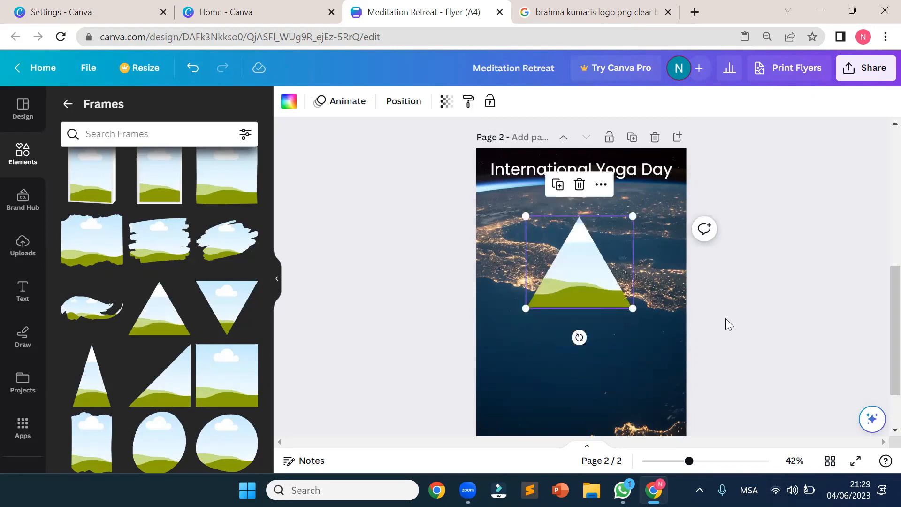
pyautogui.click(750, 319)
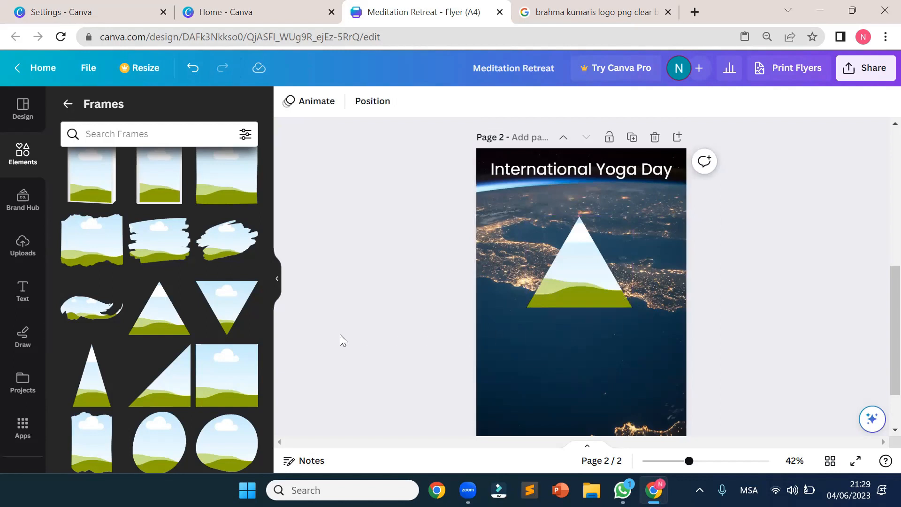
# Try the uploaded dark lotus meditation image in a slightly reduced triangular frame near the page's lower left corner, and delete the image and frame.
pyautogui.click(23, 247)
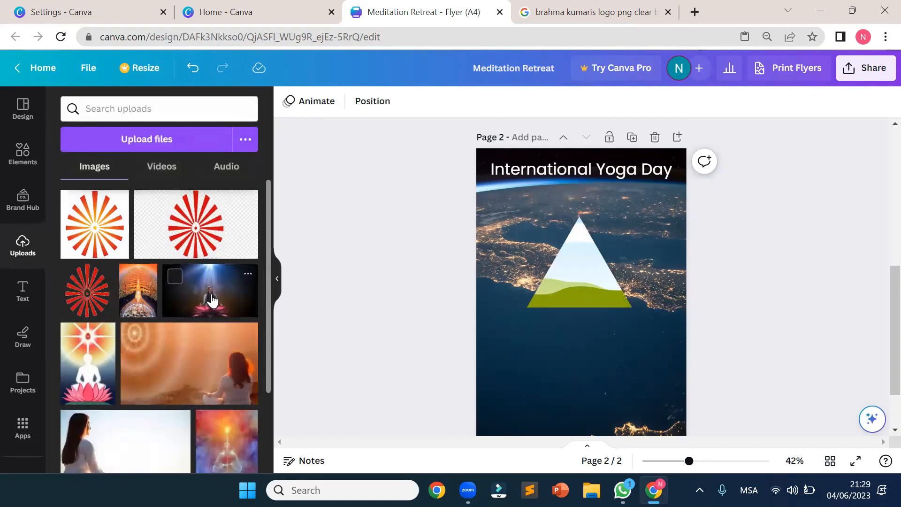
pyautogui.moveTo(211, 300); pyautogui.dragTo(541, 395)
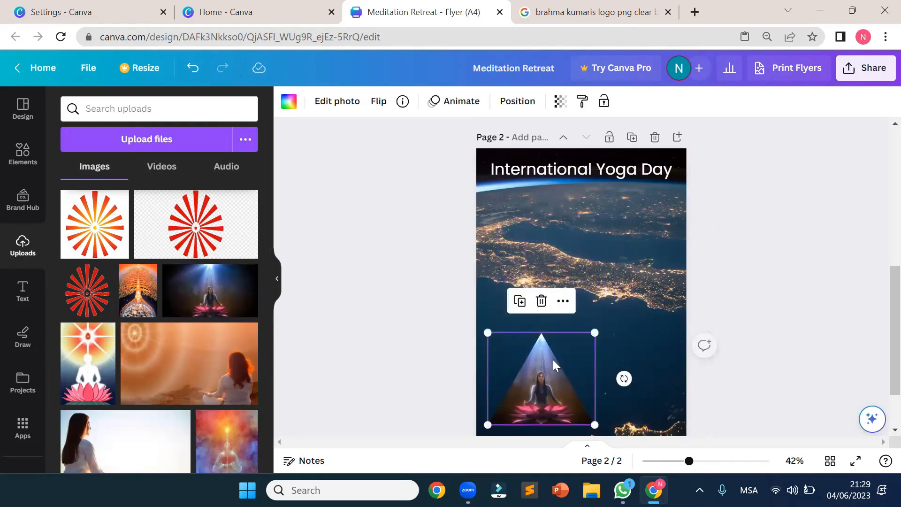
pyautogui.moveTo(593, 332)
pyautogui.mouseDown()
pyautogui.moveTo(567, 358)
pyautogui.moveTo(647, 286)
pyautogui.moveTo(557, 342)
pyautogui.moveTo(605, 315)
pyautogui.moveTo(571, 326)
pyautogui.moveTo(581, 344)
pyautogui.mouseUp()
pyautogui.press('Delete')
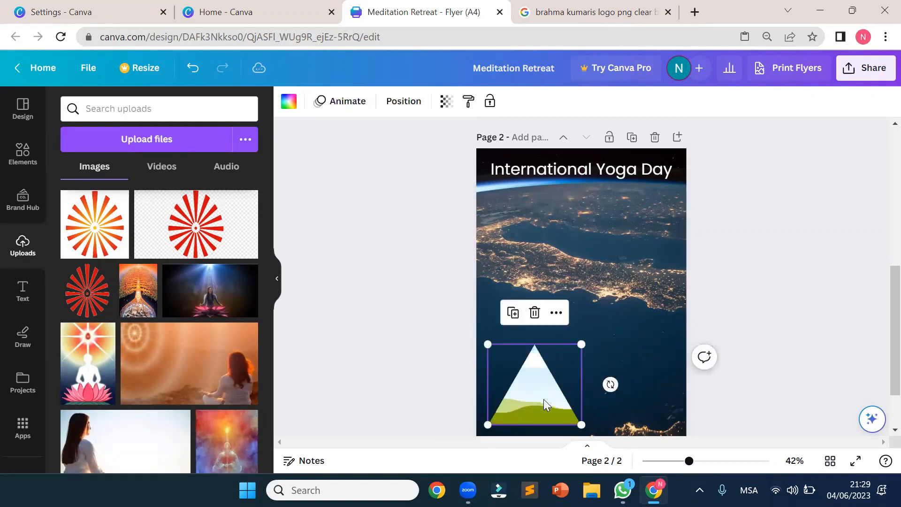
pyautogui.press('Delete')
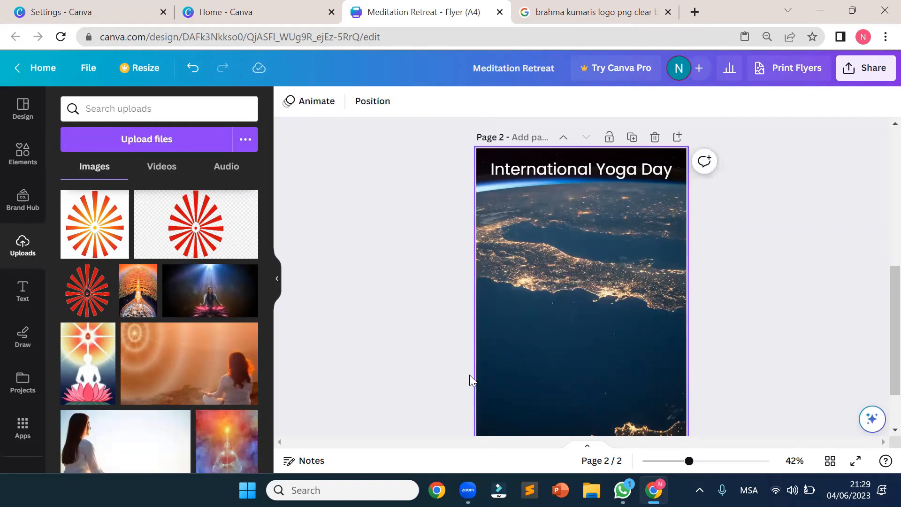
# Add the torn-paper frame to the lower part of page 2 and enlarge it beyond the page width.
pyautogui.click(28, 168)
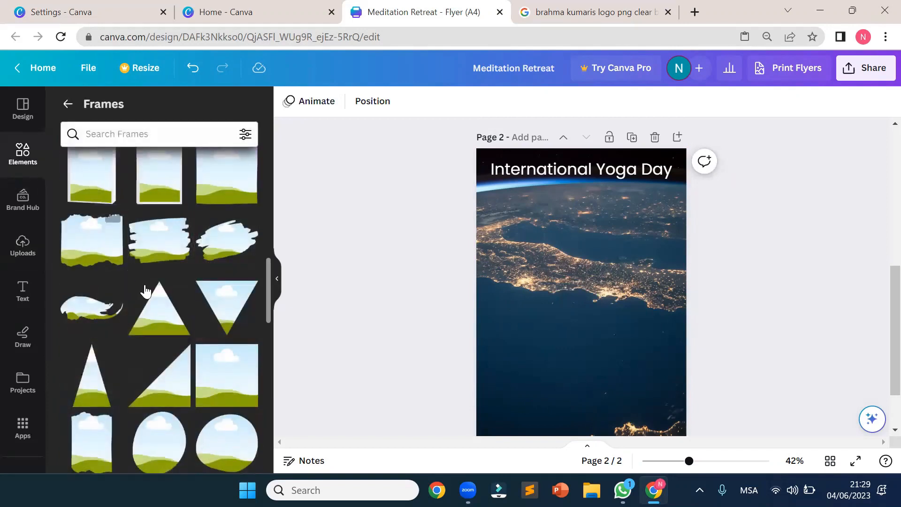
pyautogui.moveTo(101, 248); pyautogui.dragTo(514, 335)
pyautogui.moveTo(596, 400); pyautogui.dragTo(734, 431)
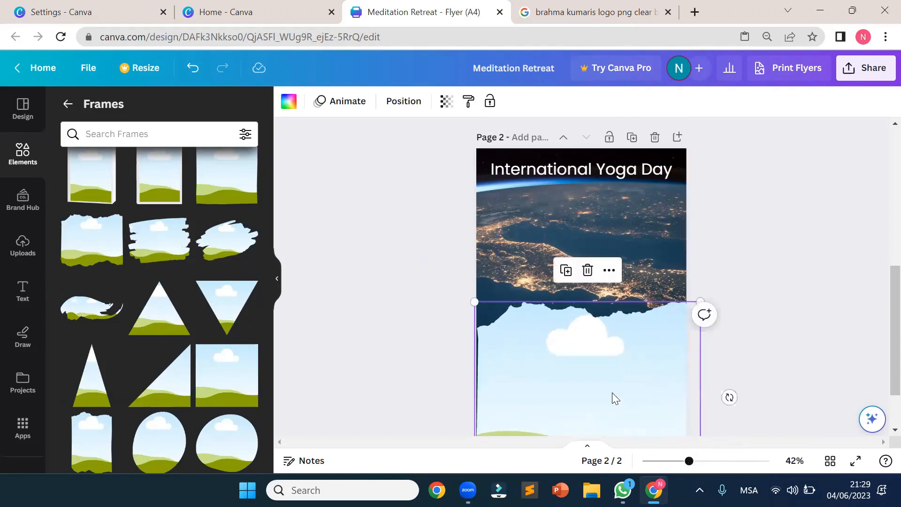
# Center the torn-paper frame across page 2 and lower it so only a strip covers the bottom of the page.
pyautogui.moveTo(609, 394); pyautogui.dragTo(604, 400)
pyautogui.scroll(-2, 750, 291)
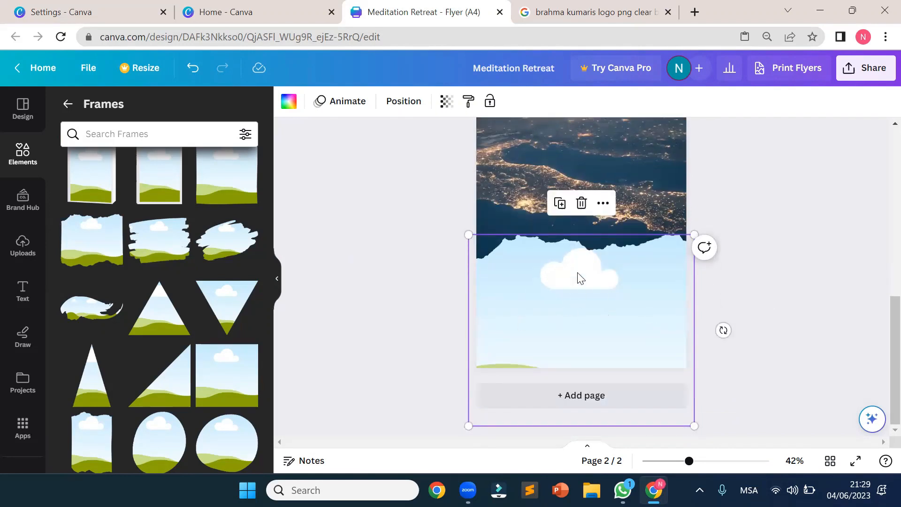
pyautogui.moveTo(663, 309); pyautogui.dragTo(661, 380)
pyautogui.click(747, 271)
pyautogui.scroll(2, 746, 270)
pyautogui.scroll(-2, 746, 270)
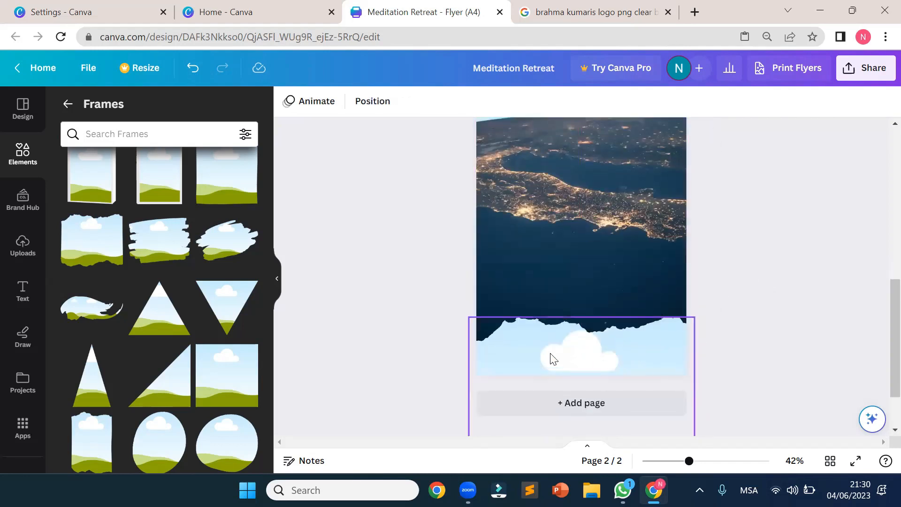
pyautogui.moveTo(611, 362)
pyautogui.mouseDown()
pyautogui.moveTo(597, 181)
pyautogui.moveTo(632, 185)
pyautogui.moveTo(610, 185)
pyautogui.moveTo(610, 364)
pyautogui.mouseUp()
pyautogui.click(784, 249)
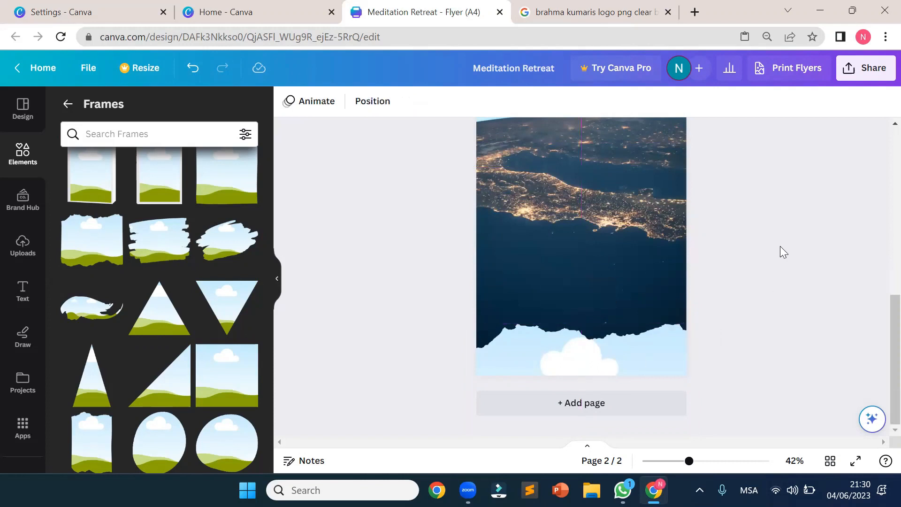
# Fill the torn-paper frame at the bottom of page 2 with solid white.
pyautogui.click(595, 353)
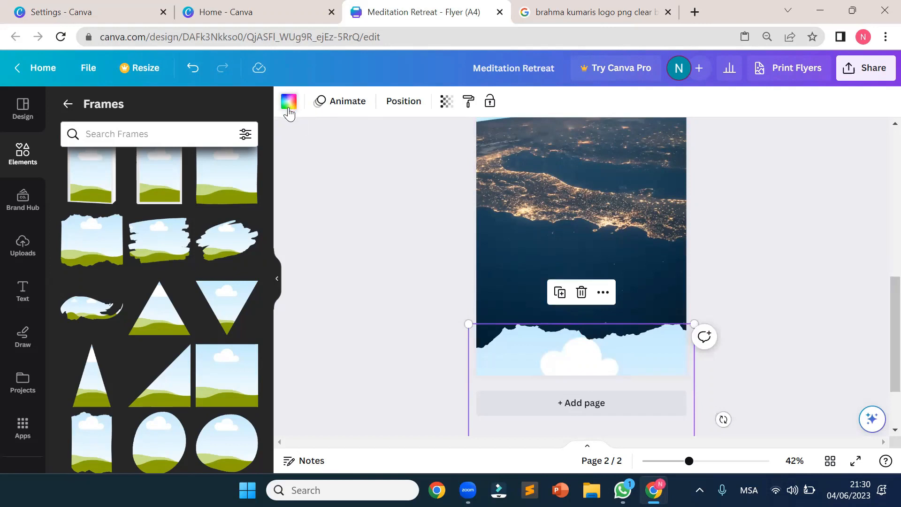
pyautogui.click(289, 103)
pyautogui.click(72, 218)
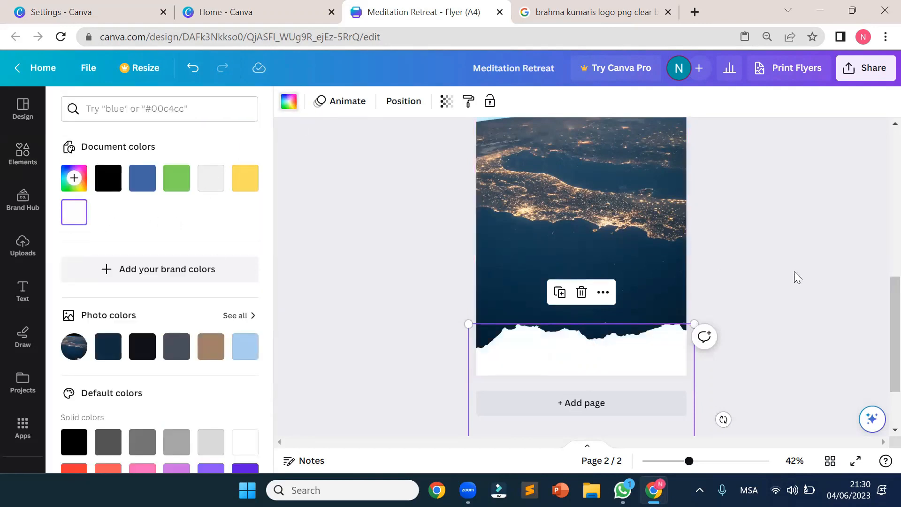
# Raise the white torn-paper shape so it covers more of the lower part of page 2, and check the whole page.
pyautogui.click(608, 350)
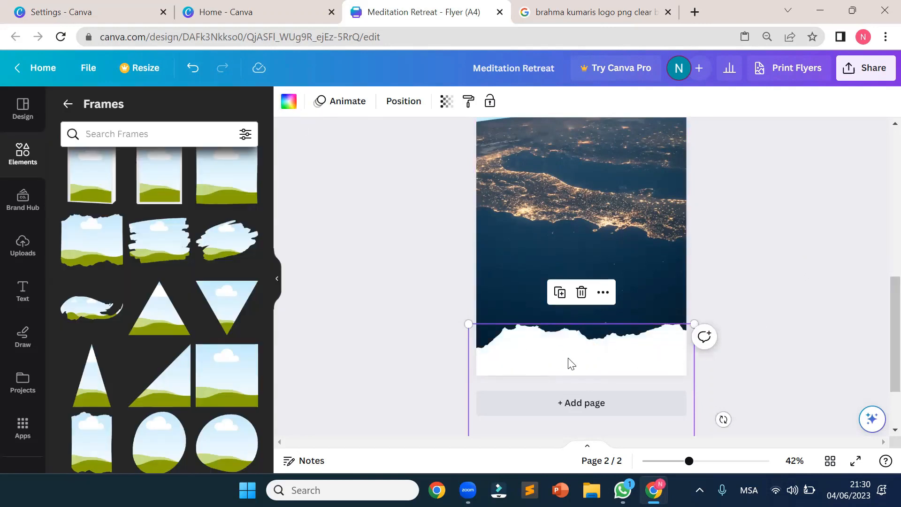
pyautogui.moveTo(619, 359); pyautogui.dragTo(619, 320)
pyautogui.click(796, 235)
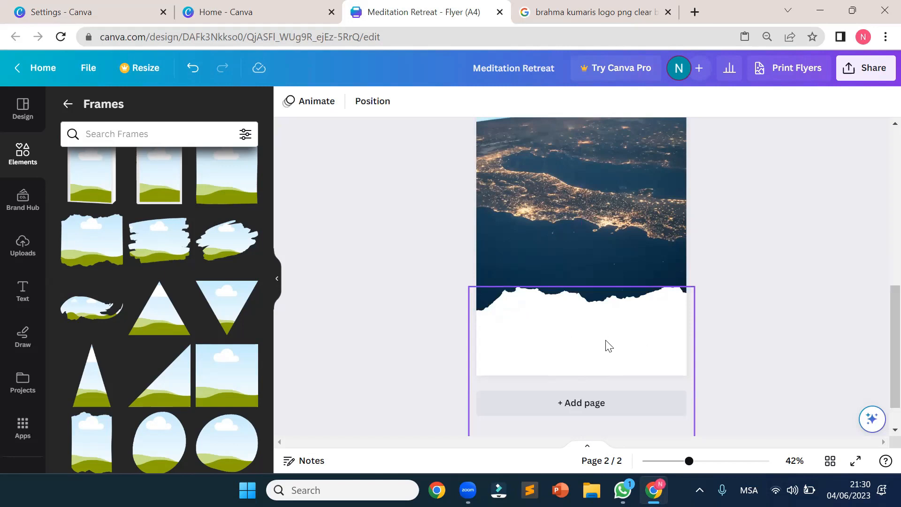
pyautogui.scroll(2, 758, 274)
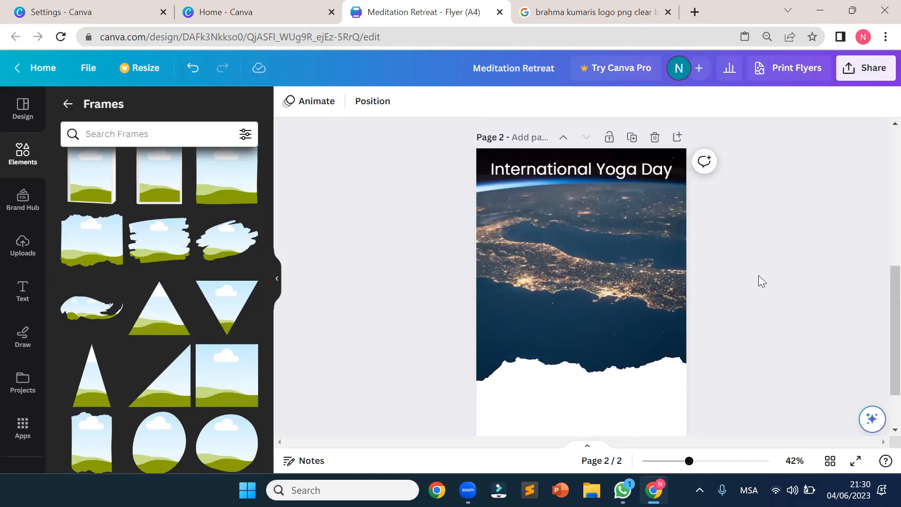
pyautogui.scroll(-2, 758, 275)
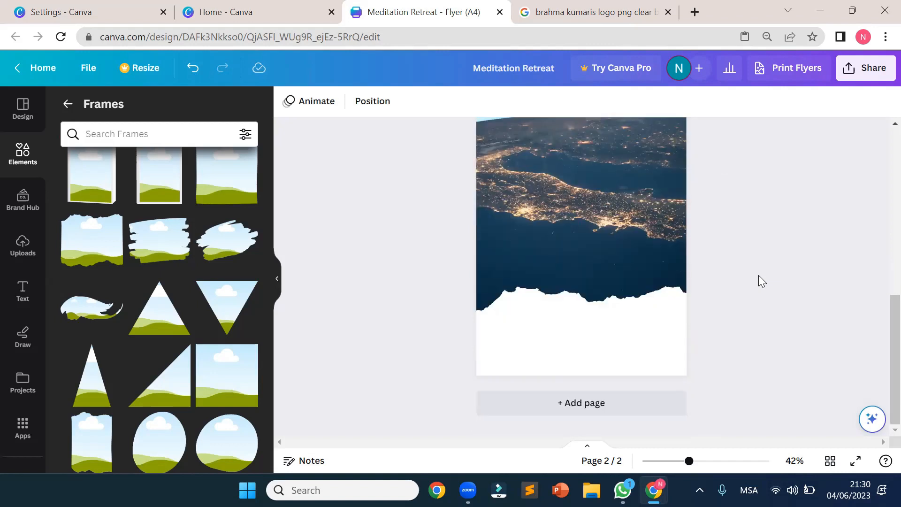
# Raise the white torn-paper shape slightly at the bottom of page 2, keeping it horizontally centred.
pyautogui.scroll(2, 757, 275)
pyautogui.moveTo(629, 402)
pyautogui.mouseDown()
pyautogui.moveTo(625, 373)
pyautogui.moveTo(626, 389)
pyautogui.mouseUp()
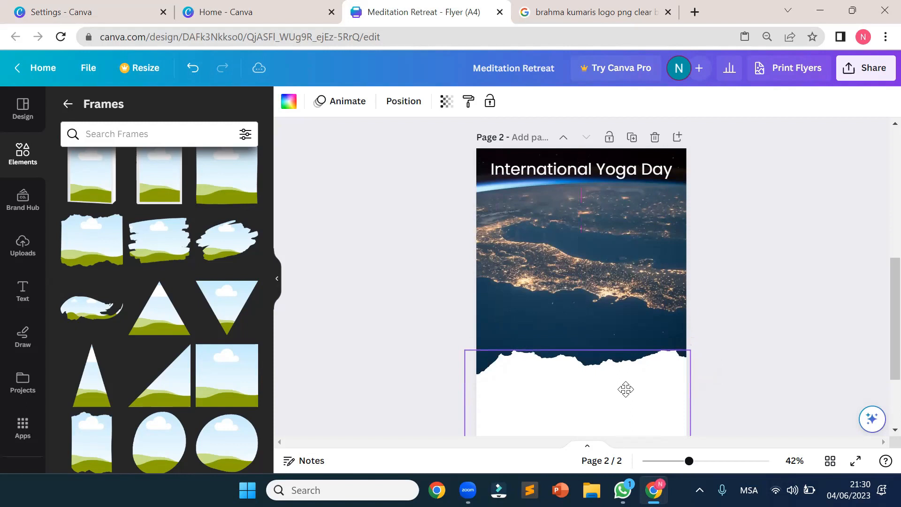
pyautogui.click(760, 280)
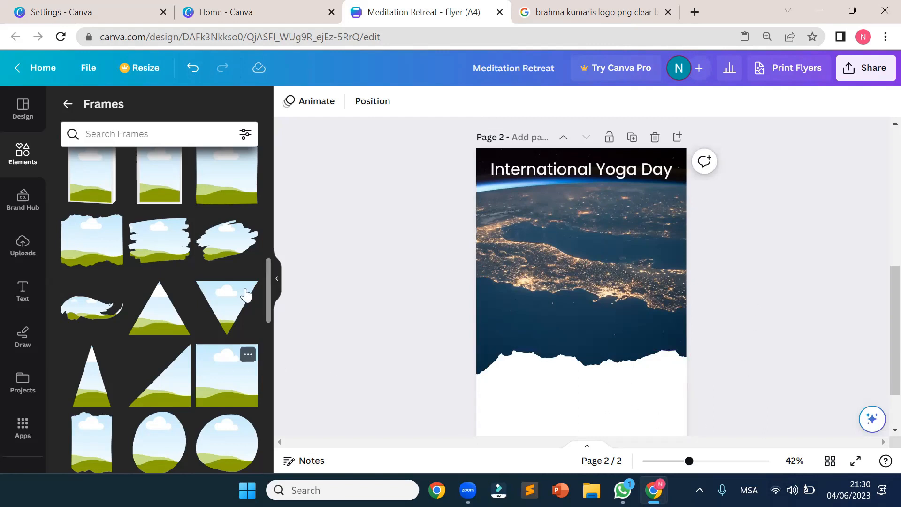
# Place the ragged brush-stroke frame on the left side of page 2 and try the dark lotus meditation picture from the uploads in it.
pyautogui.moveTo(226, 240)
pyautogui.mouseDown()
pyautogui.moveTo(429, 299)
pyautogui.moveTo(506, 287)
pyautogui.moveTo(502, 312)
pyautogui.mouseUp()
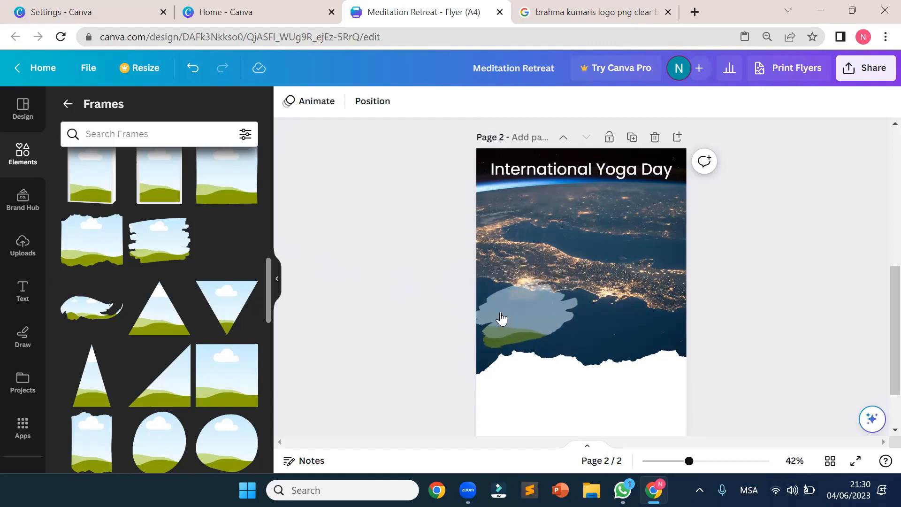
pyautogui.click(379, 292)
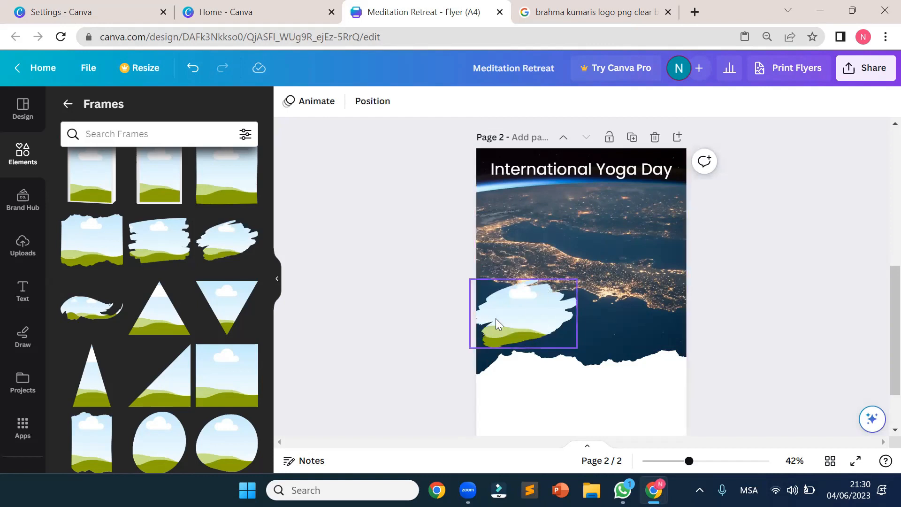
pyautogui.click(29, 249)
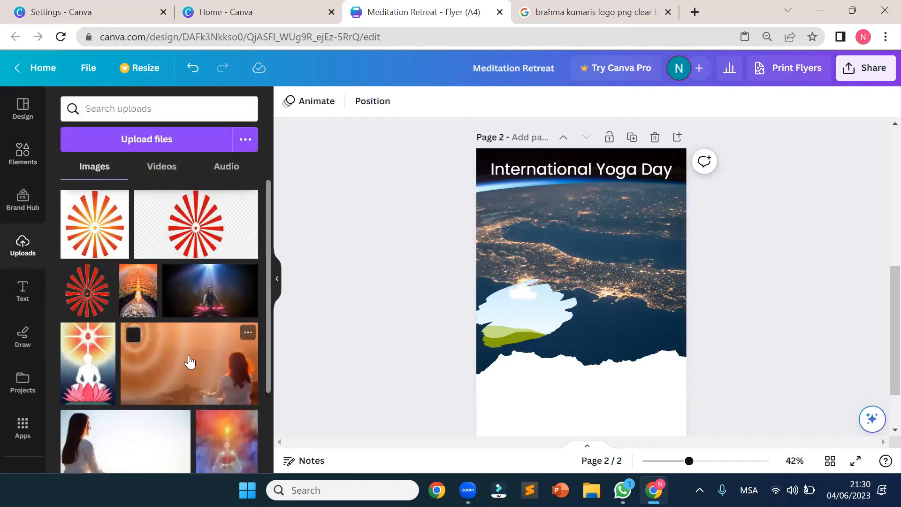
pyautogui.moveTo(207, 303)
pyautogui.mouseDown()
pyautogui.moveTo(296, 317)
pyautogui.moveTo(505, 317)
pyautogui.moveTo(534, 396)
pyautogui.moveTo(529, 342)
pyautogui.moveTo(542, 262)
pyautogui.mouseUp()
pyautogui.click(535, 312)
# Try the uploaded orange sunset meditation photo in the brush-stroke frame, enlarge the photo within its crop, and undo the change.
pyautogui.moveTo(170, 366)
pyautogui.mouseDown()
pyautogui.moveTo(414, 304)
pyautogui.moveTo(508, 262)
pyautogui.mouseUp()
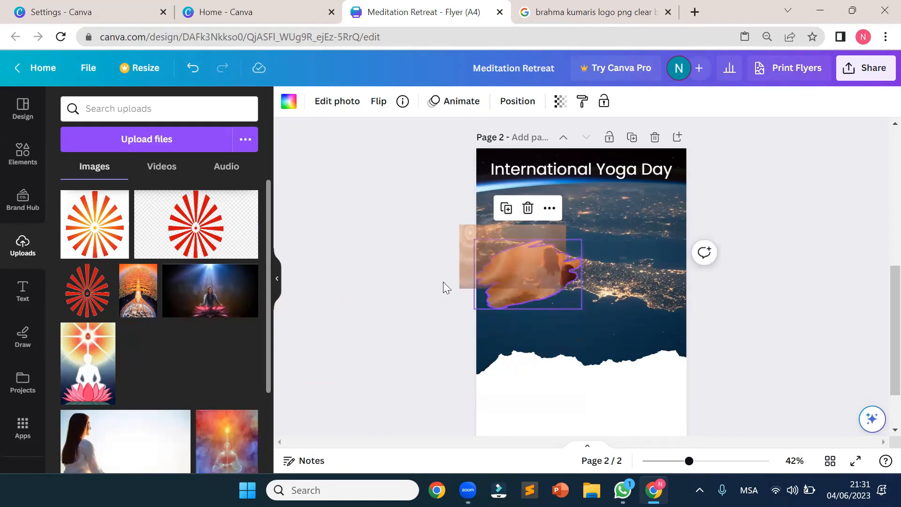
pyautogui.doubleClick(526, 281)
pyautogui.moveTo(584, 310); pyautogui.dragTo(633, 338)
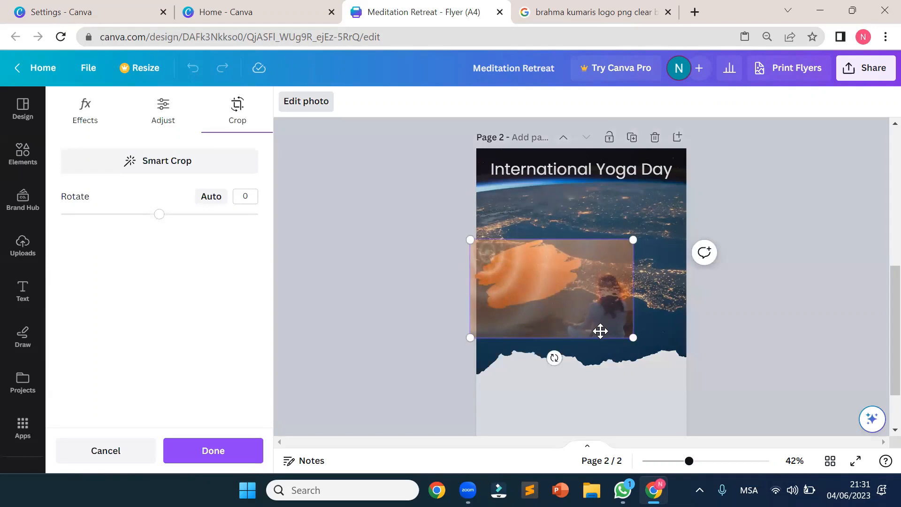
pyautogui.hotkey('ctrl', 'z')
# Enlarge and lower the brush-stroke frame, try the orange sunset photo in it, and remove the photo from the frame.
pyautogui.moveTo(583, 310); pyautogui.dragTo(636, 343)
pyautogui.moveTo(555, 300); pyautogui.dragTo(525, 334)
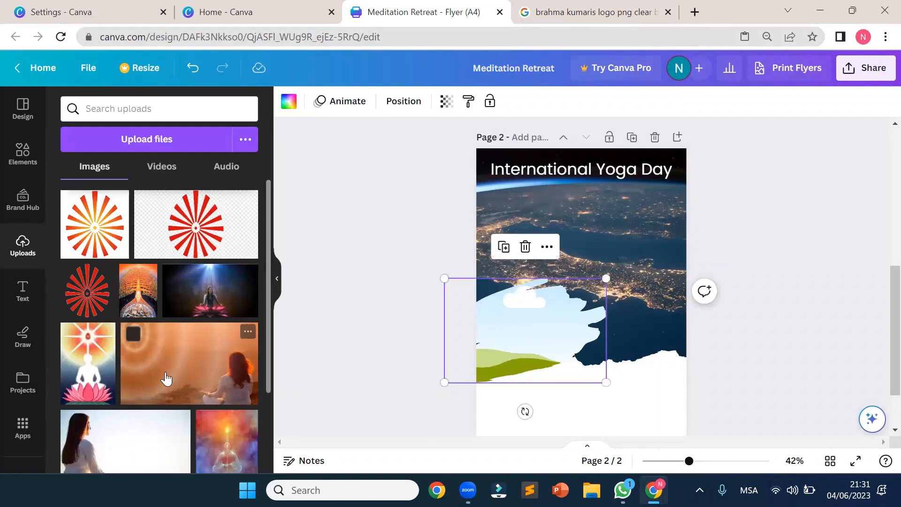
pyautogui.moveTo(163, 377); pyautogui.dragTo(491, 332)
pyautogui.doubleClick(535, 332)
pyautogui.moveTo(557, 336)
pyautogui.mouseDown()
pyautogui.moveTo(583, 347)
pyautogui.moveTo(523, 318)
pyautogui.moveTo(519, 342)
pyautogui.mouseUp()
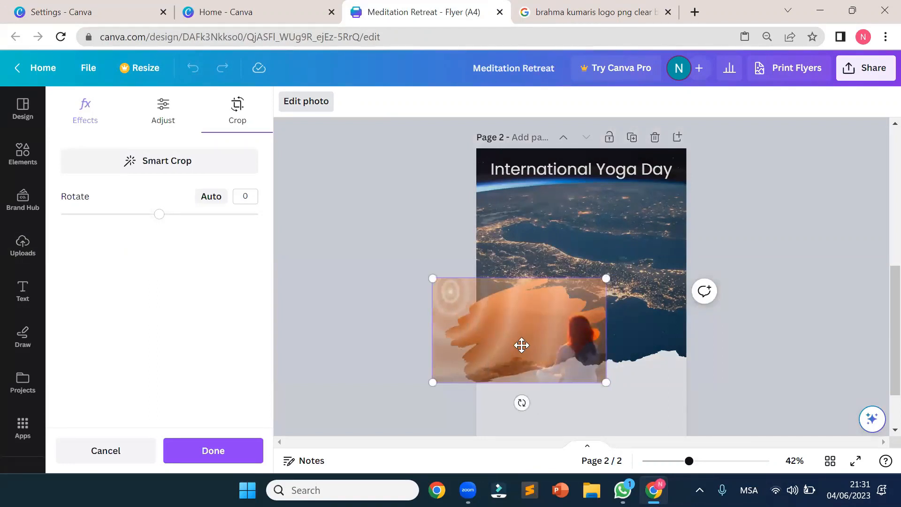
pyautogui.press('Delete')
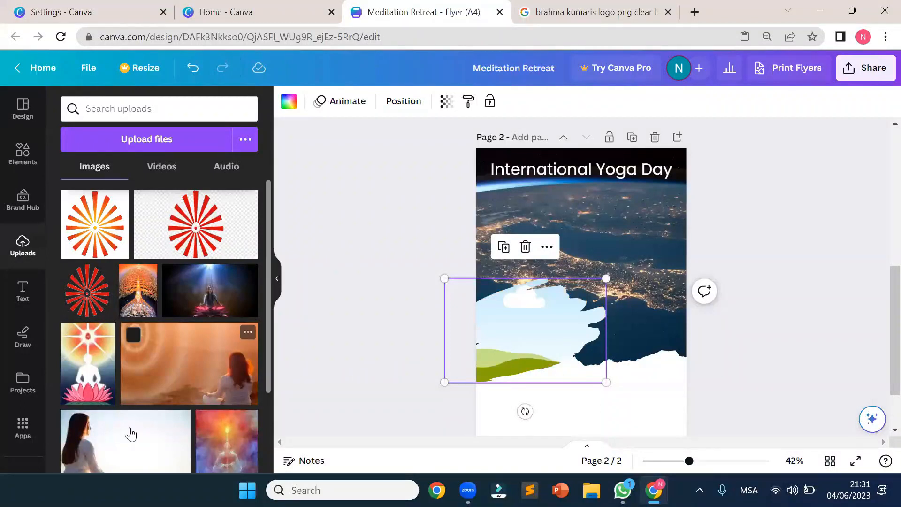
# Widen the brush-stroke frame across most of page 2 and fill it with the orange sunset meditation photo.
pyautogui.moveTo(605, 381)
pyautogui.mouseDown()
pyautogui.moveTo(663, 417)
pyautogui.moveTo(550, 370)
pyautogui.moveTo(577, 365)
pyautogui.moveTo(583, 352)
pyautogui.mouseUp()
pyautogui.moveTo(343, 353)
pyautogui.mouseDown()
pyautogui.moveTo(545, 326)
pyautogui.moveTo(556, 341)
pyautogui.moveTo(574, 327)
pyautogui.moveTo(479, 334)
pyautogui.moveTo(631, 330)
pyautogui.mouseUp()
pyautogui.doubleClick(573, 327)
pyautogui.click(739, 334)
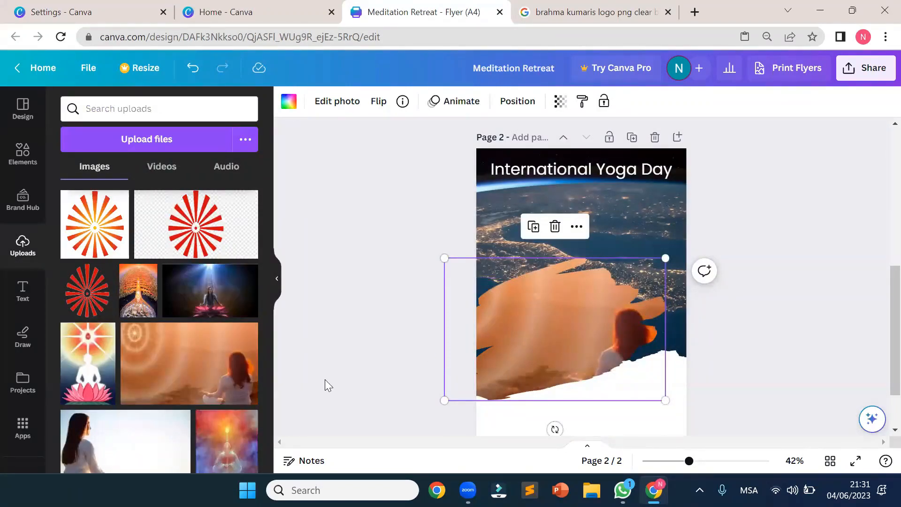
# Try the photo of the woman in white in the frame, enlarge and shift the frame rightwards, and remove the photo.
pyautogui.moveTo(111, 442); pyautogui.dragTo(524, 318)
pyautogui.doubleClick(524, 318)
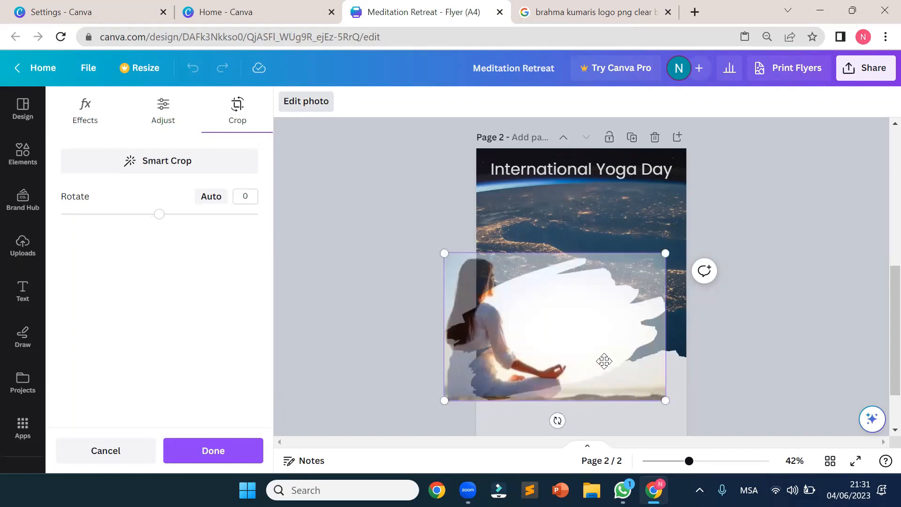
pyautogui.click(746, 371)
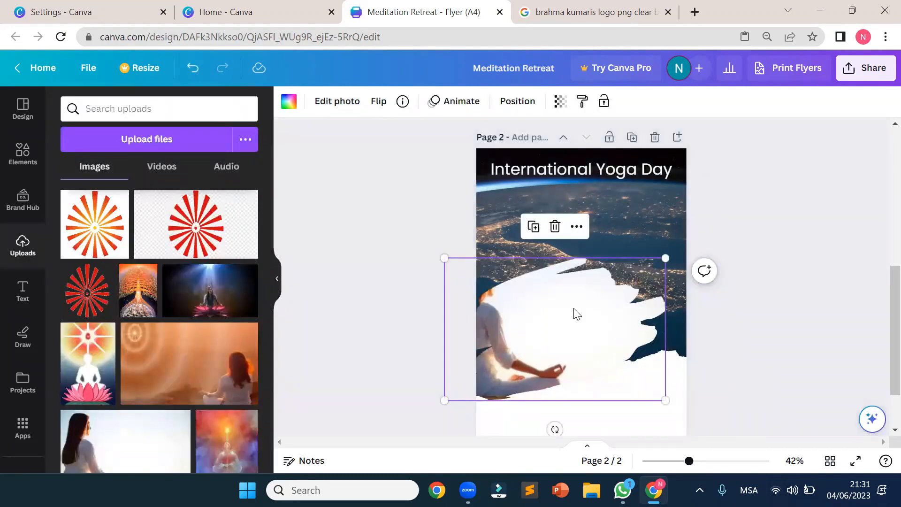
pyautogui.moveTo(559, 331); pyautogui.dragTo(663, 280)
pyautogui.moveTo(513, 368); pyautogui.dragTo(468, 396)
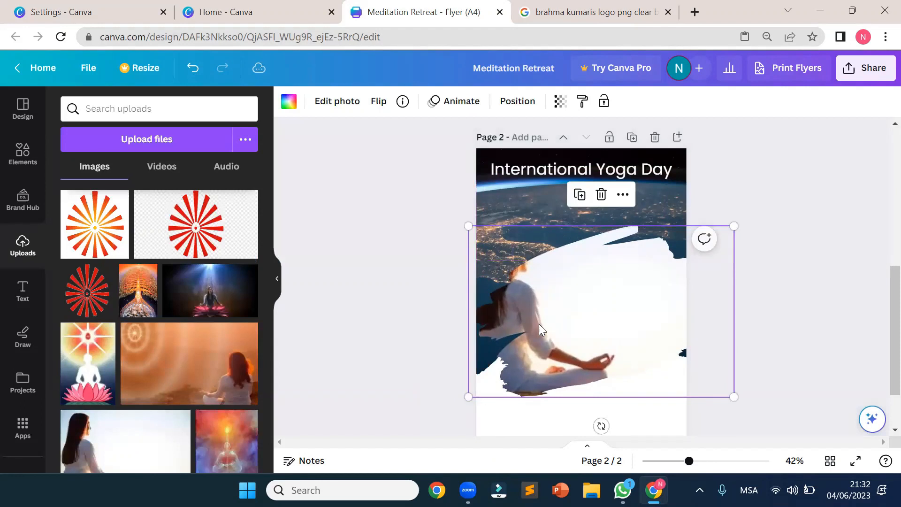
pyautogui.press('Delete')
# Shrink the empty brush-stroke frame and move it against the lower-left edge of page 2.
pyautogui.moveTo(566, 318); pyautogui.dragTo(530, 348)
pyautogui.moveTo(685, 267)
pyautogui.mouseDown()
pyautogui.moveTo(653, 277)
pyautogui.moveTo(587, 331)
pyautogui.mouseUp()
pyautogui.moveTo(528, 386); pyautogui.dragTo(532, 319)
# Fill the brush-stroke frame with the uploaded illustration of a seated woman and fit it in the lower-left, overlapping the torn-paper edge.
pyautogui.scroll(-3, 159, 311)
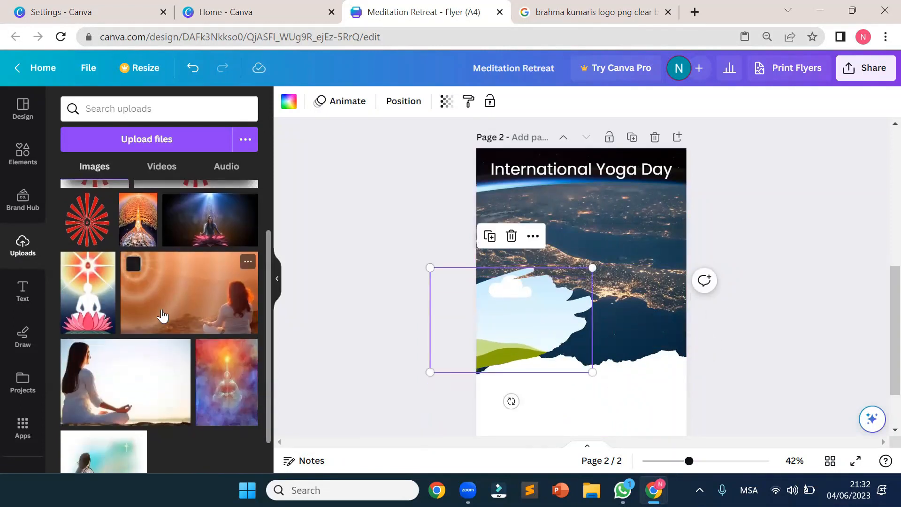
pyautogui.moveTo(126, 411)
pyautogui.mouseDown()
pyautogui.moveTo(175, 414)
pyautogui.moveTo(518, 325)
pyautogui.moveTo(505, 325)
pyautogui.moveTo(554, 329)
pyautogui.moveTo(539, 318)
pyautogui.moveTo(546, 327)
pyautogui.moveTo(589, 312)
pyautogui.moveTo(576, 358)
pyautogui.mouseUp()
pyautogui.moveTo(620, 304); pyautogui.dragTo(584, 329)
pyautogui.click(734, 270)
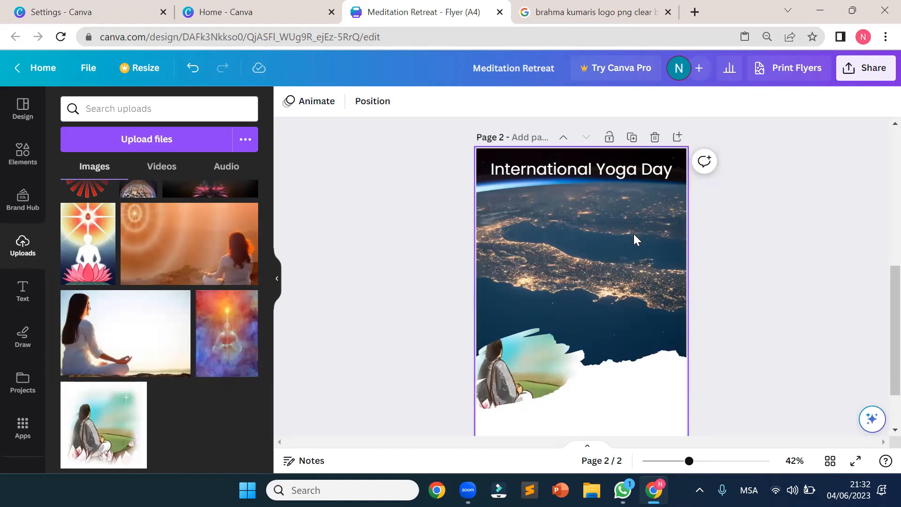
# Lower the white torn-paper shape slightly and centre it horizontally across page 2.
pyautogui.scroll(-2, 699, 378)
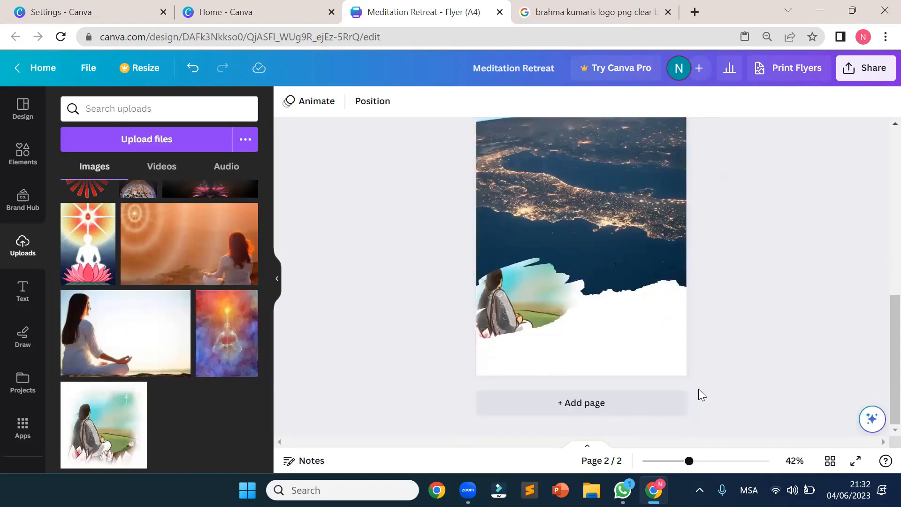
pyautogui.moveTo(655, 303); pyautogui.dragTo(650, 361)
pyautogui.click(725, 315)
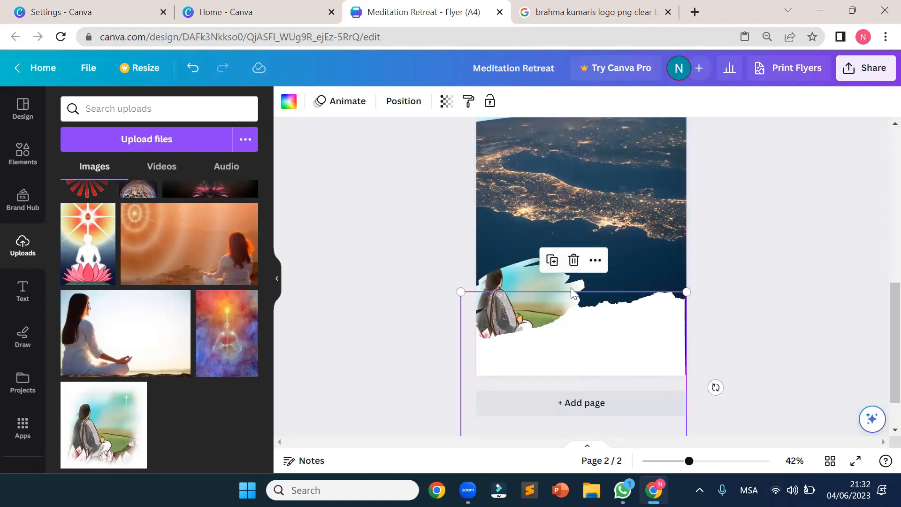
pyautogui.click(807, 257)
pyautogui.moveTo(653, 342); pyautogui.dragTo(654, 337)
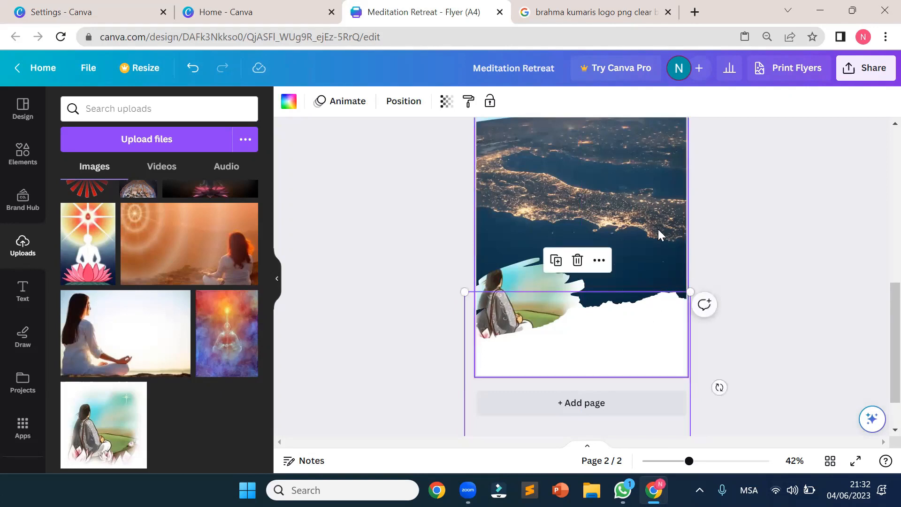
# Replace page 2's Earth background, trying the beige tree landscape and settling on the orange-red gradient.
pyautogui.scroll(3, 758, 254)
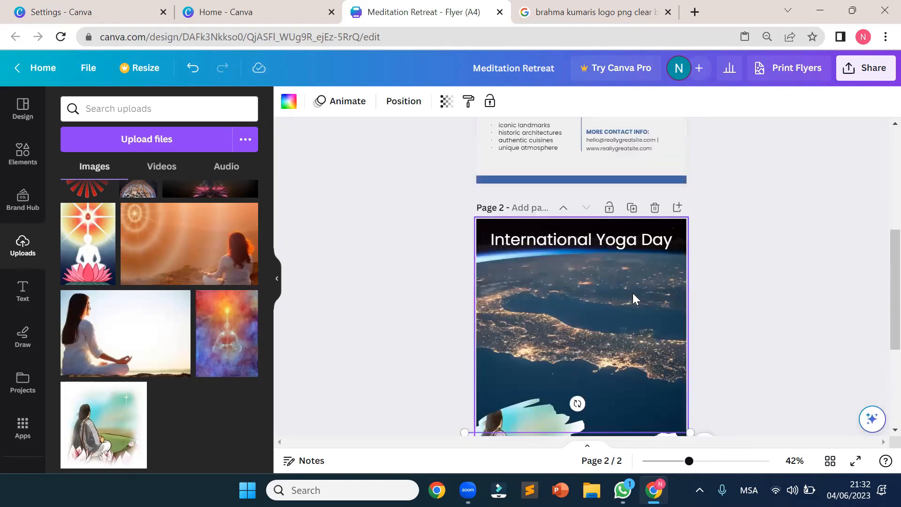
pyautogui.click(631, 292)
pyautogui.scroll(-2, 631, 292)
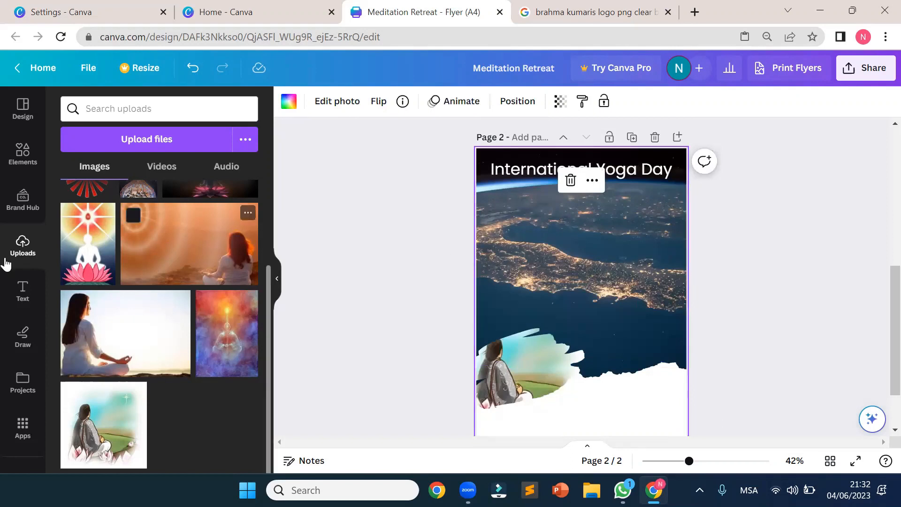
pyautogui.scroll(-3, 28, 244)
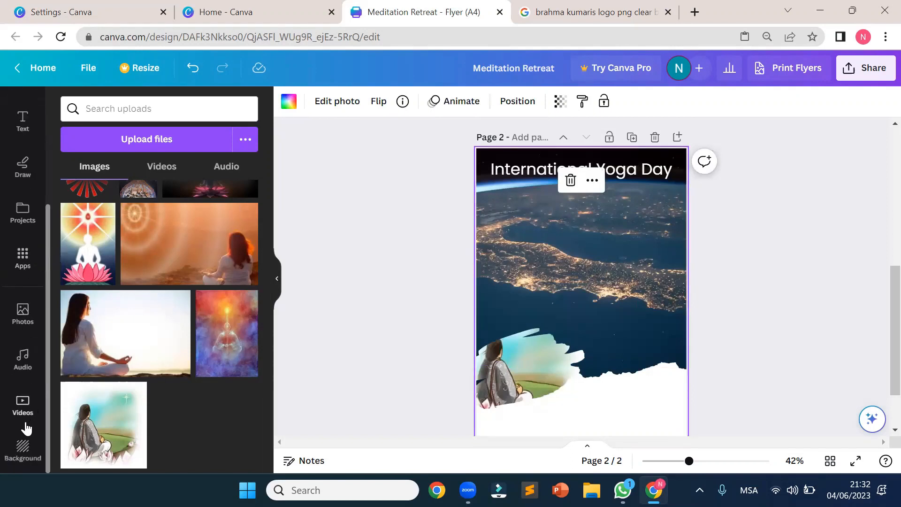
pyautogui.click(21, 443)
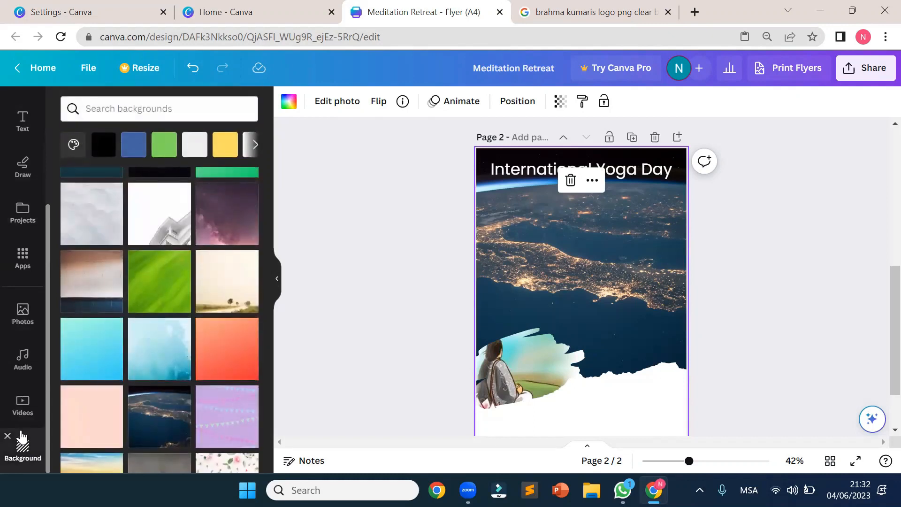
pyautogui.moveTo(223, 291); pyautogui.dragTo(522, 249)
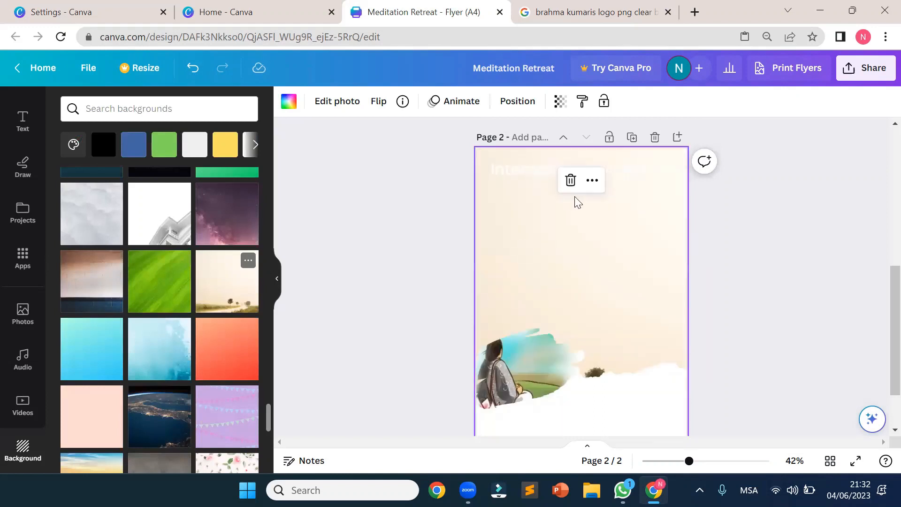
pyautogui.click(217, 368)
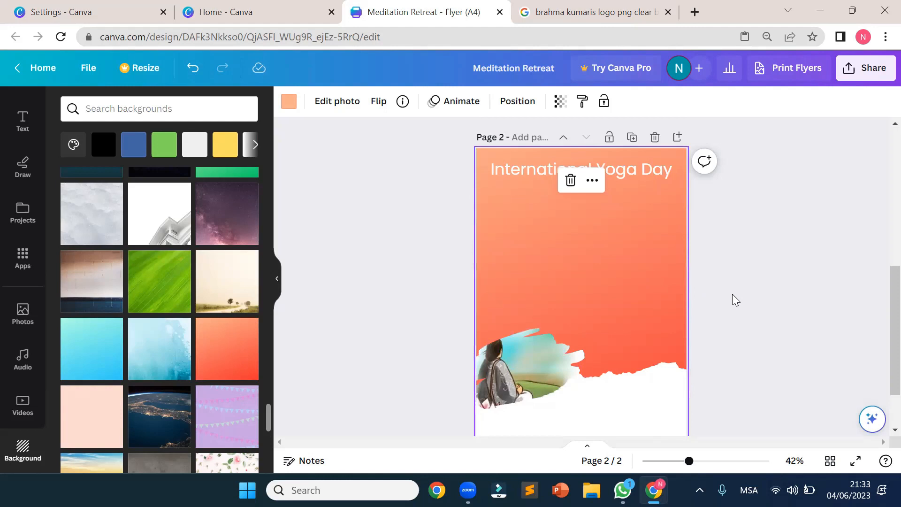
# Review the whole page 2 layout with its new background and look back at page 1.
pyautogui.scroll(-2, 732, 294)
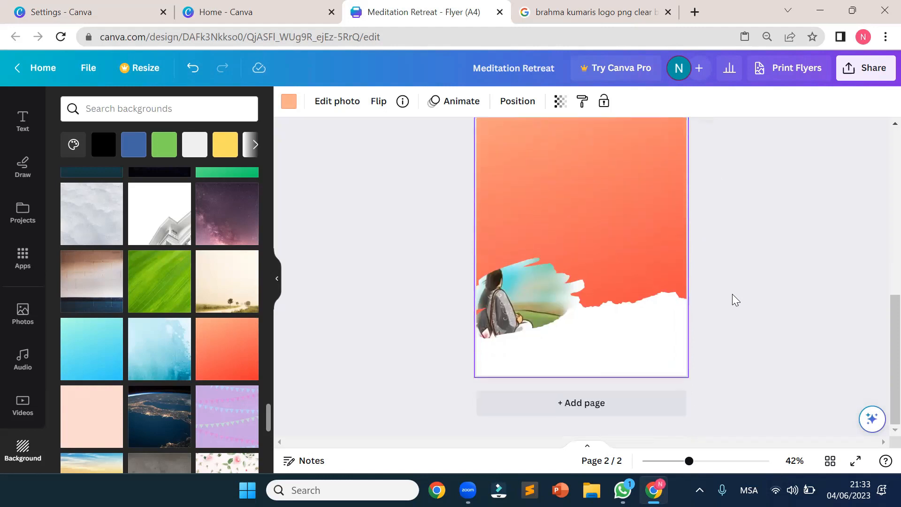
pyautogui.scroll(2, 732, 293)
pyautogui.scroll(-2, 733, 294)
pyautogui.scroll(1, 733, 294)
pyautogui.scroll(2, 734, 294)
pyautogui.scroll(-2, 734, 294)
pyautogui.scroll(3, 734, 294)
pyautogui.scroll(-3, 734, 294)
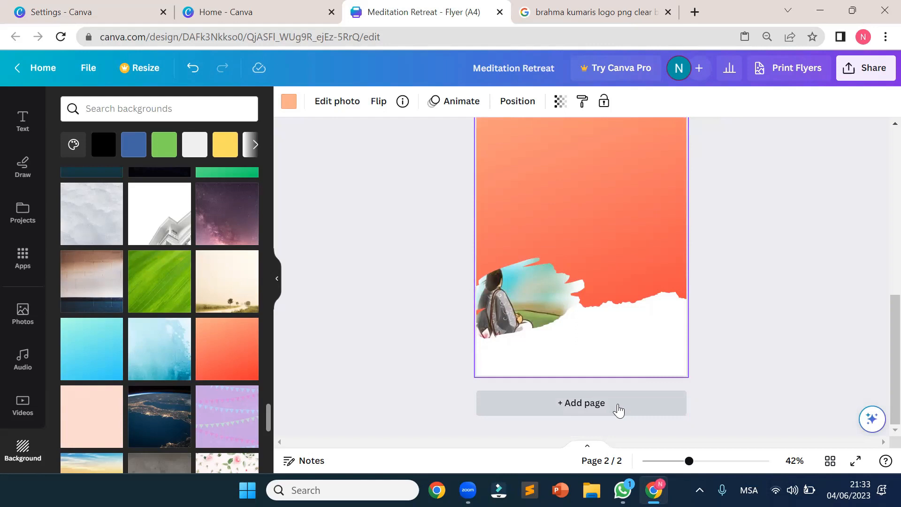
pyautogui.click(757, 265)
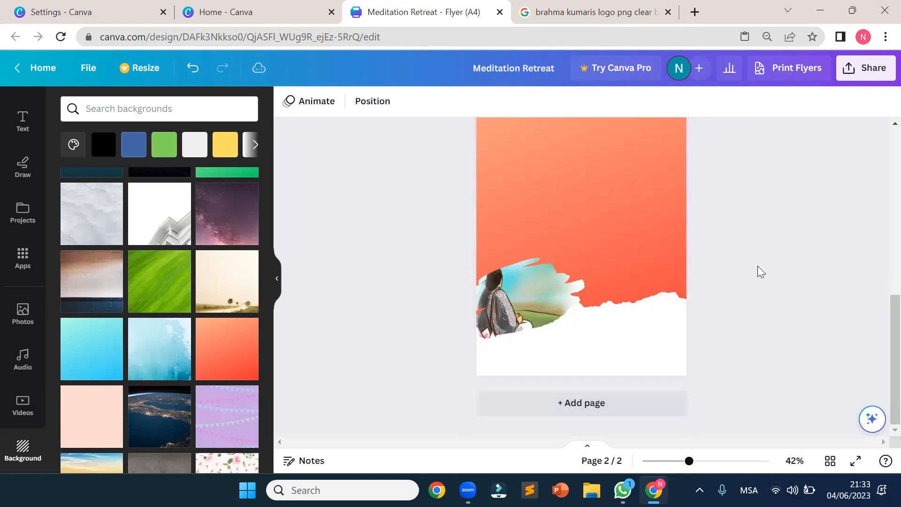
pyautogui.scroll(3, 756, 266)
pyautogui.scroll(4, 756, 266)
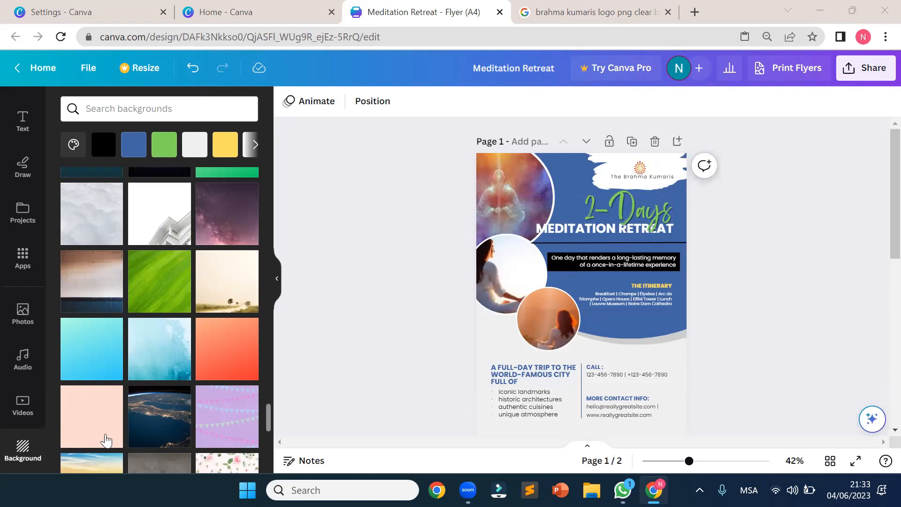
# Add a new blank page after page 2 of the flyer and view it.
pyautogui.click(15, 448)
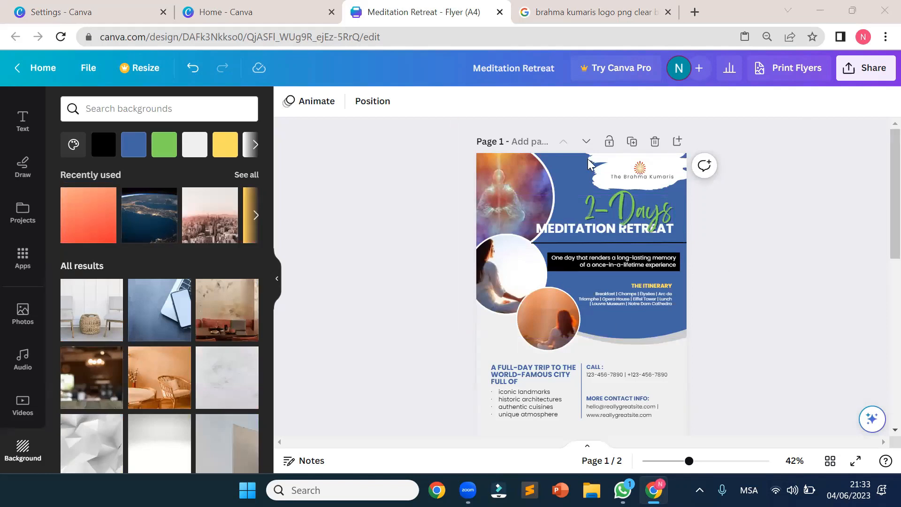
pyautogui.scroll(-10, 781, 282)
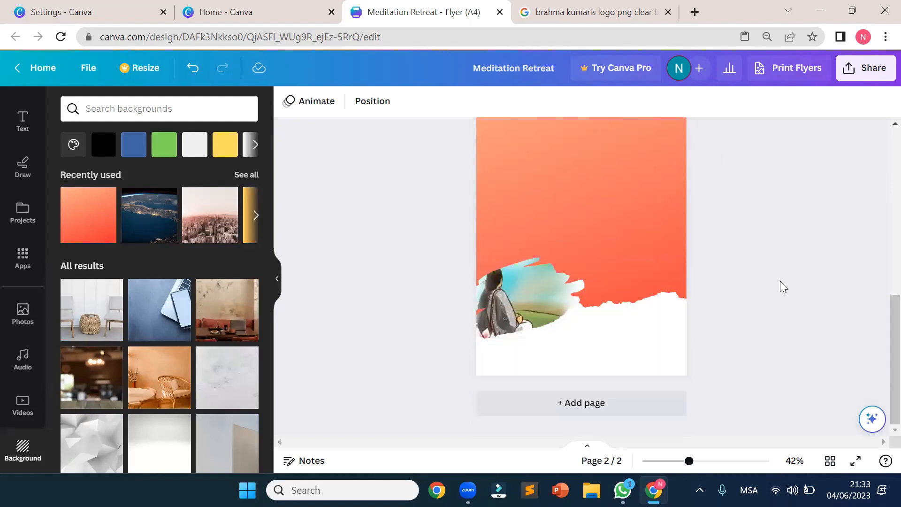
pyautogui.click(622, 413)
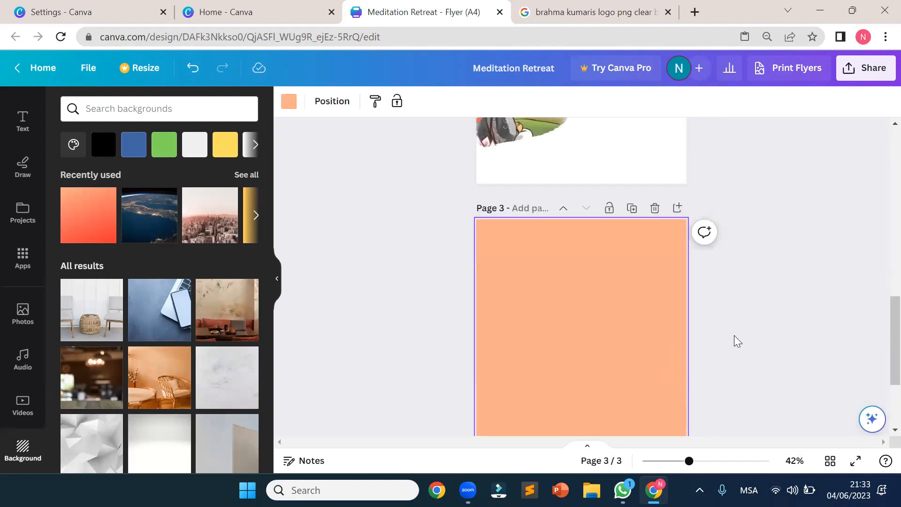
pyautogui.scroll(-1, 734, 335)
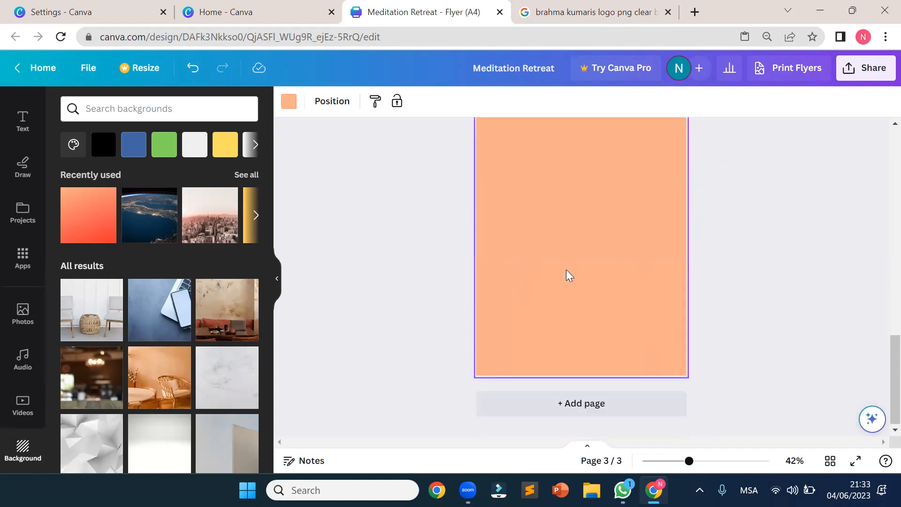
pyautogui.scroll(3, 578, 288)
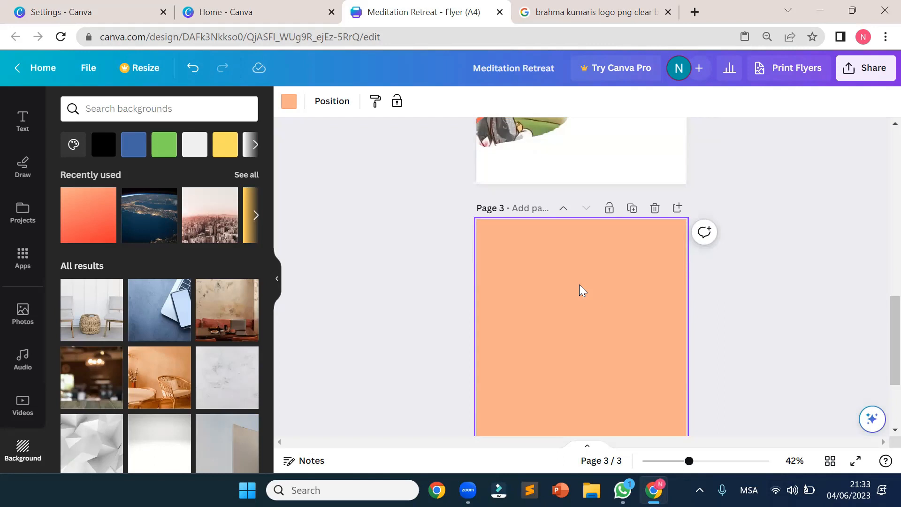
pyautogui.scroll(-2, 579, 285)
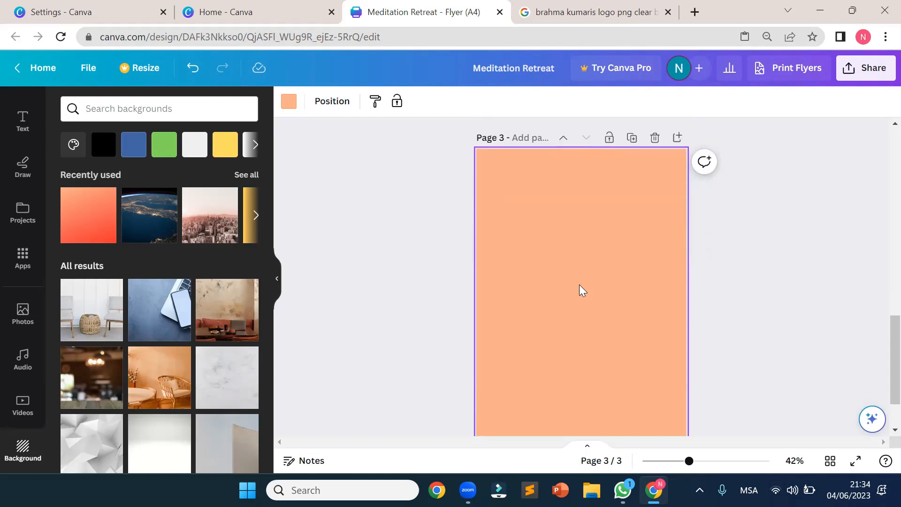
# Set page 3's background colour to white.
pyautogui.click(288, 101)
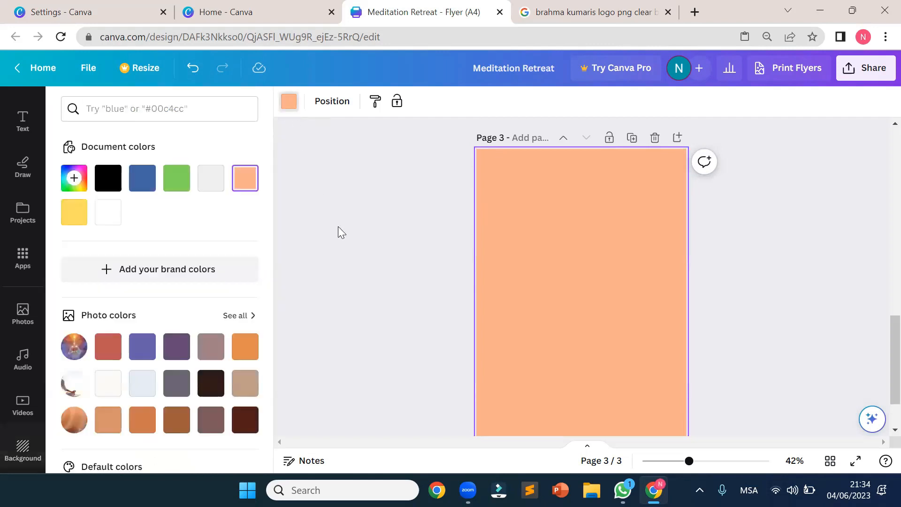
pyautogui.click(110, 218)
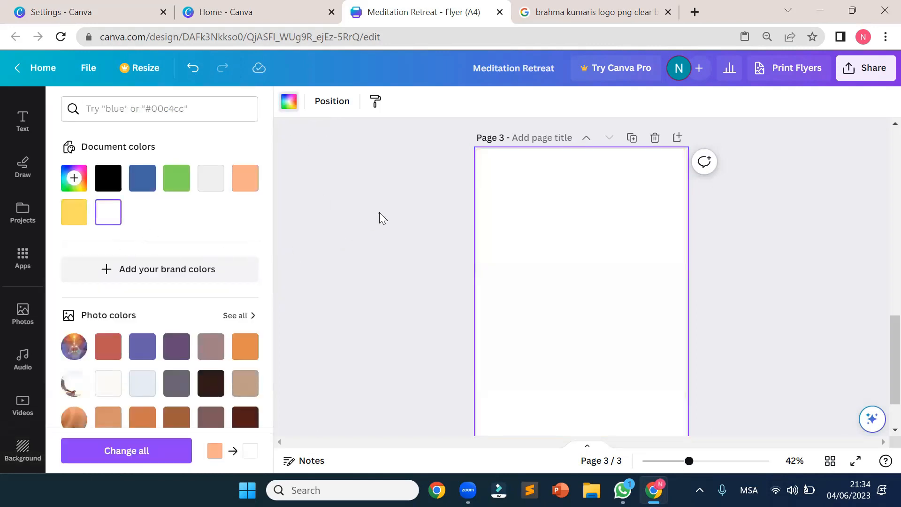
pyautogui.click(379, 212)
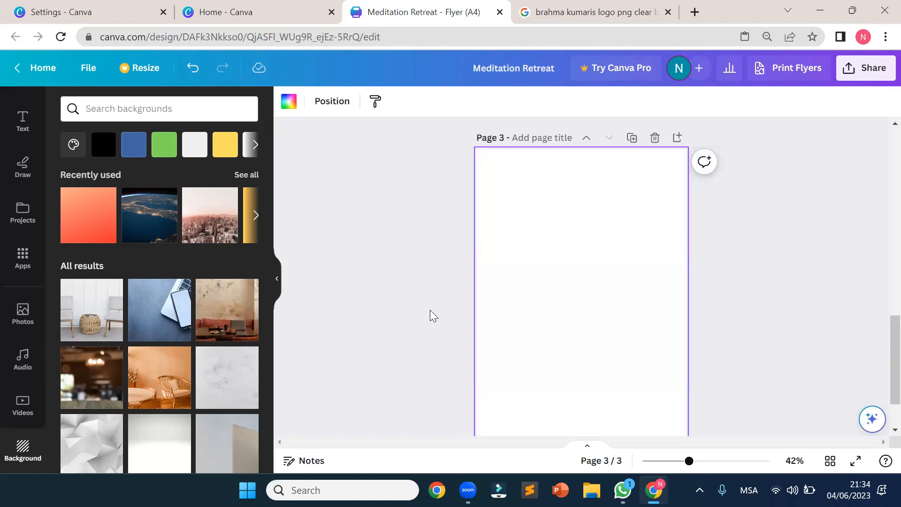
pyautogui.scroll(-2, 514, 331)
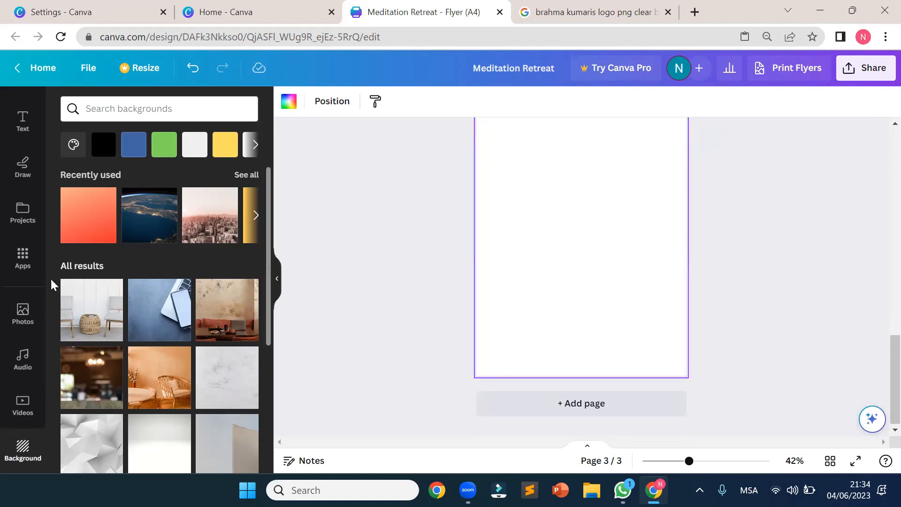
# Fill page 3 with the uploaded red-and-blue image of a glowing meditating figure as its background.
pyautogui.scroll(3, 23, 197)
pyautogui.click(24, 217)
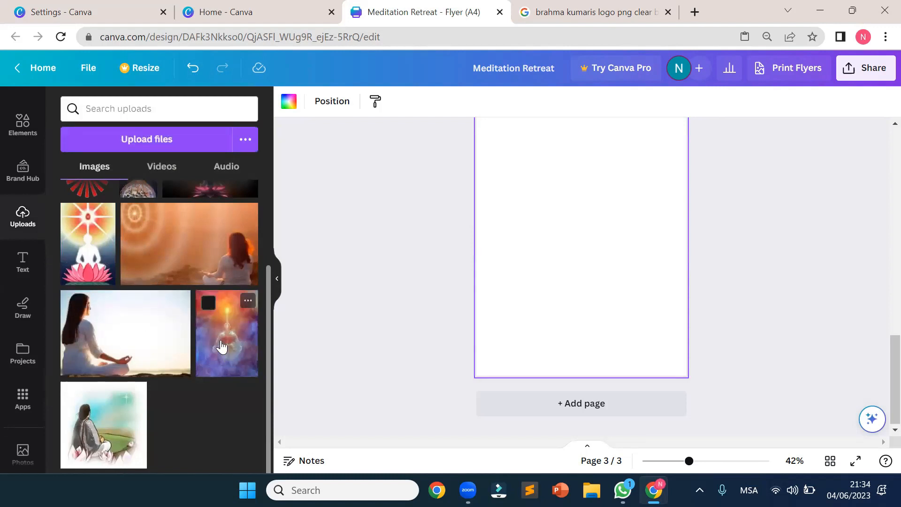
pyautogui.moveTo(222, 347); pyautogui.dragTo(483, 328)
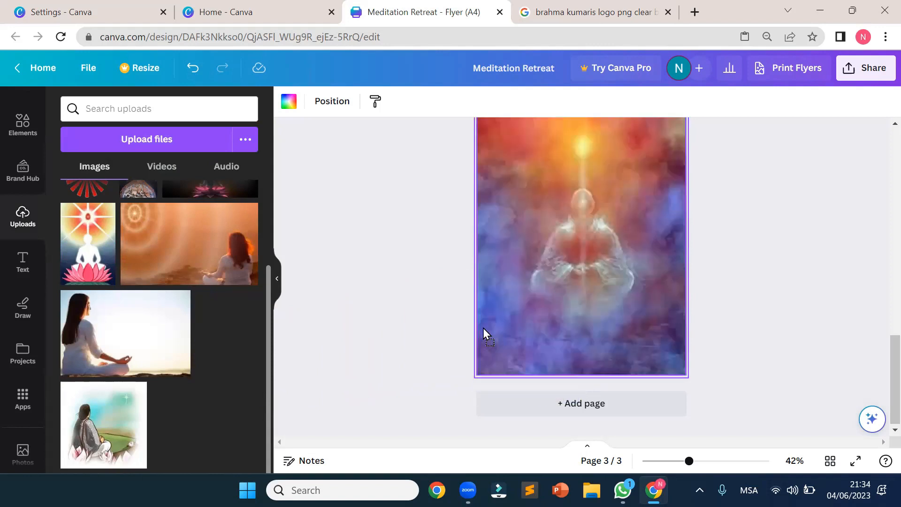
pyautogui.click(752, 305)
# Review page 3 with its image background, then look back over pages 1 and 2 of the flyer.
pyautogui.scroll(1, 752, 304)
pyautogui.scroll(-1, 758, 303)
pyautogui.scroll(1, 757, 303)
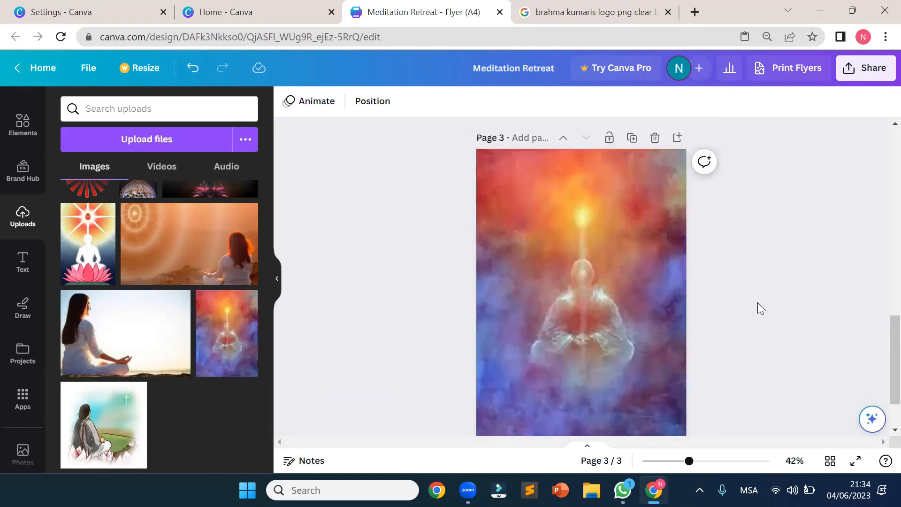
pyautogui.keyDown('ctrl'); pyautogui.scroll(-1, 757, 302); pyautogui.keyUp('ctrl')
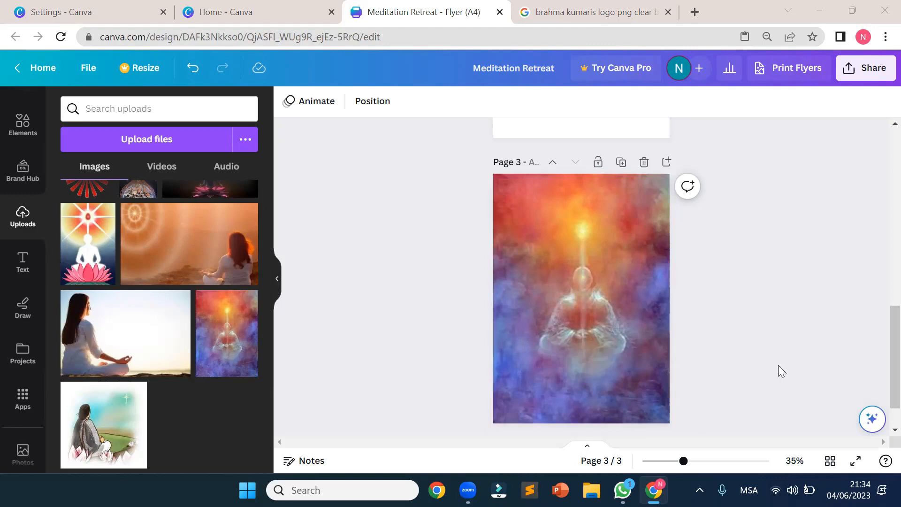
pyautogui.scroll(5, 778, 365)
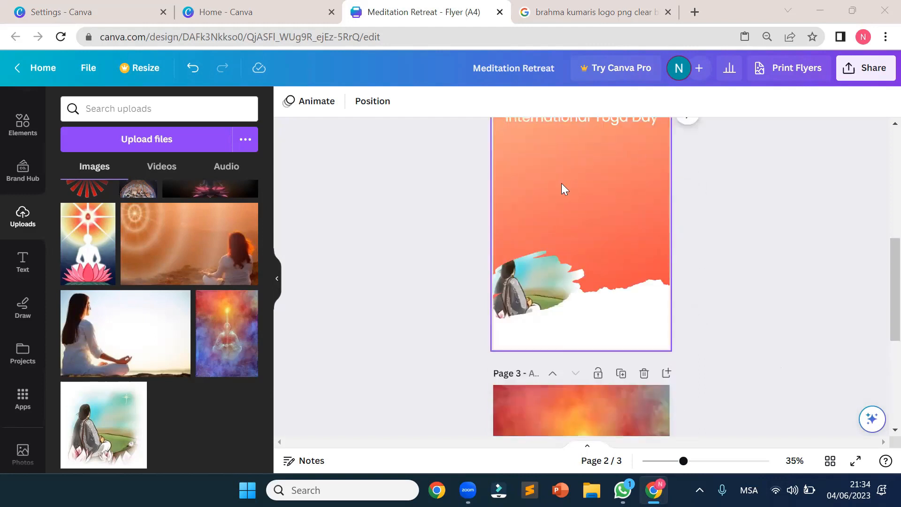
pyautogui.scroll(3, 600, 188)
pyautogui.scroll(3, 605, 155)
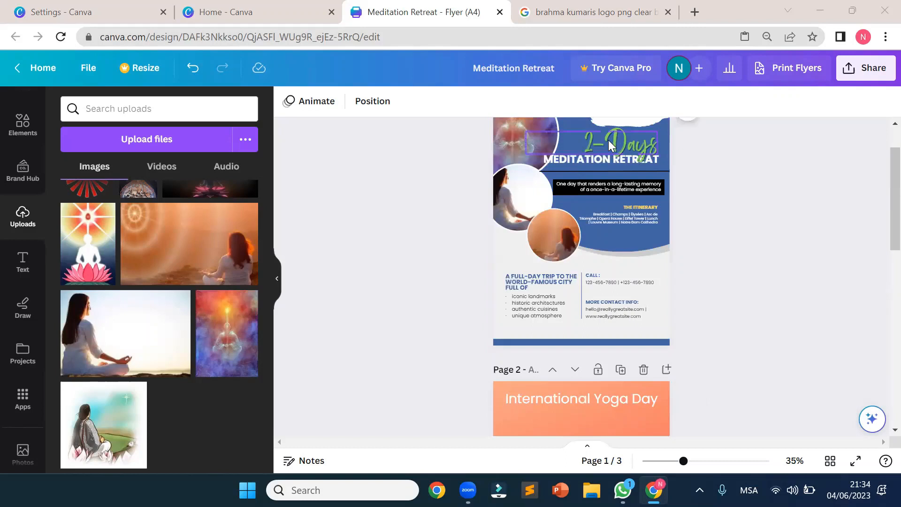
pyautogui.scroll(-5, 781, 270)
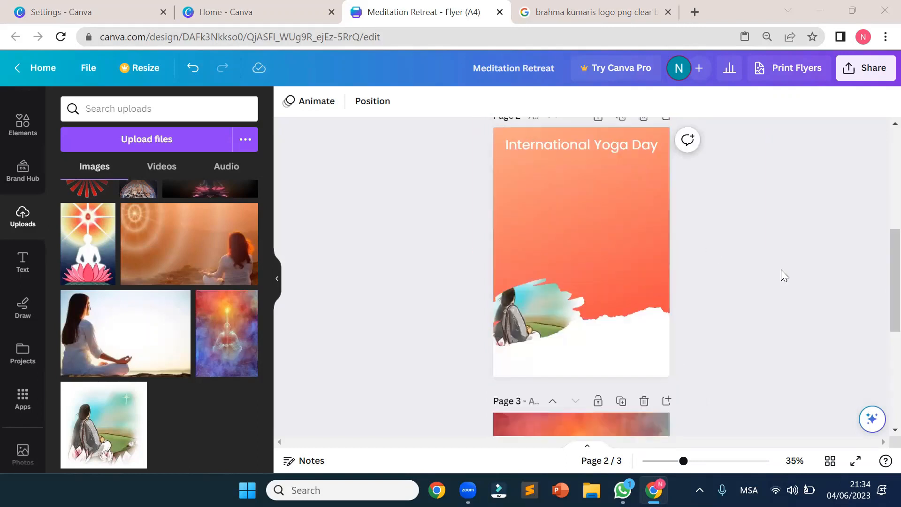
pyautogui.scroll(-3, 779, 268)
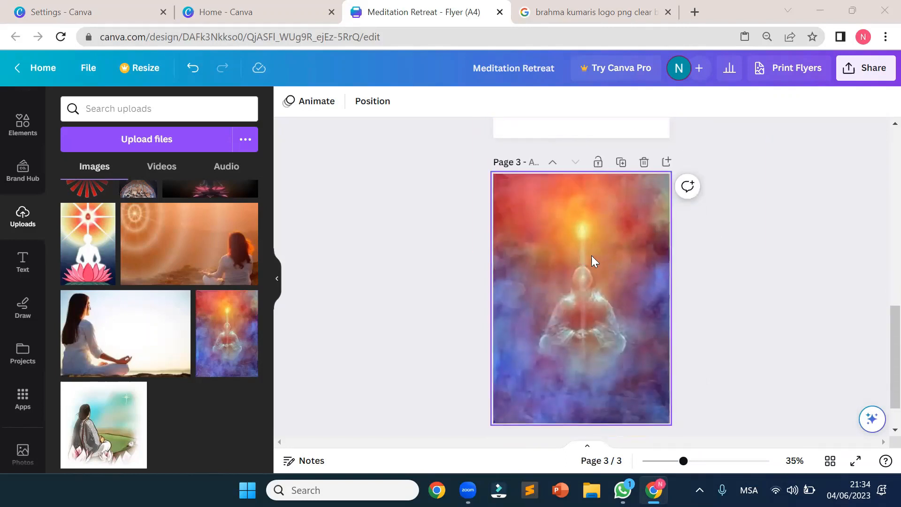
# Detach the meditation image from page 3's background, shrink it to about half the page width and place it near the page's upper-left corner.
pyautogui.rightClick(592, 223)
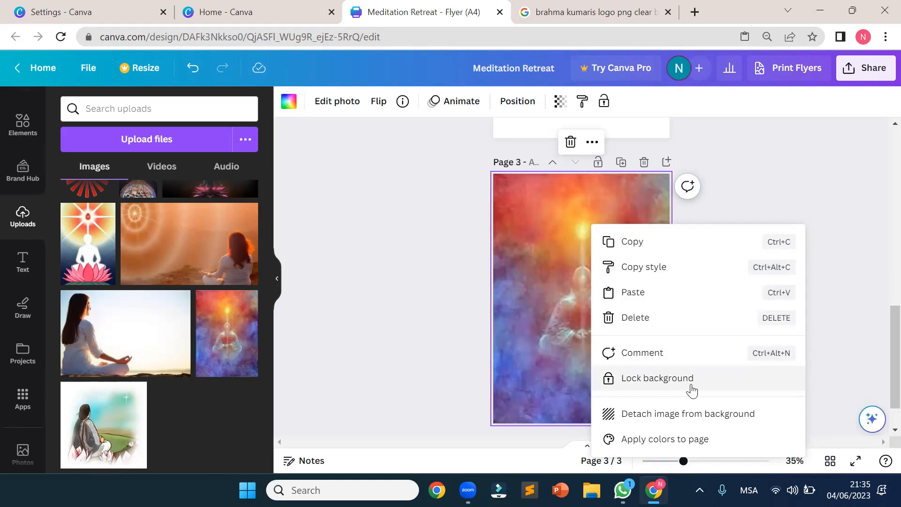
pyautogui.click(681, 415)
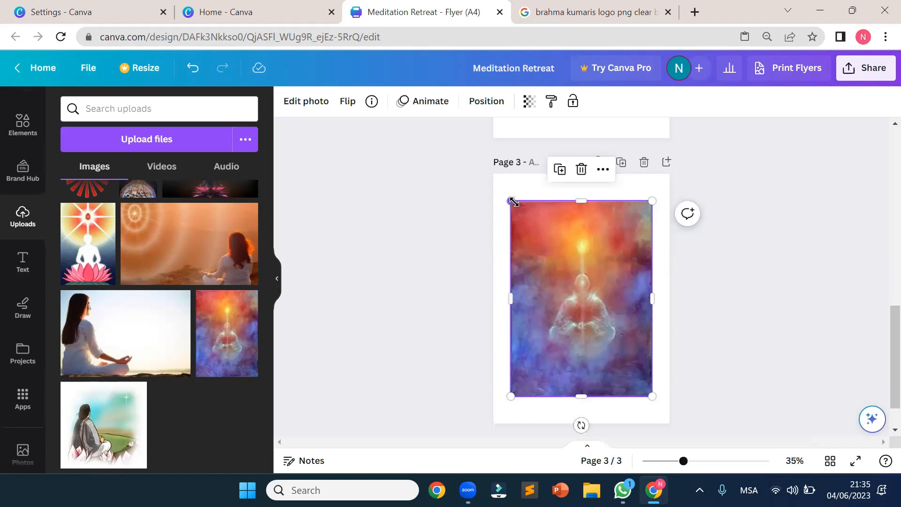
pyautogui.moveTo(520, 212); pyautogui.dragTo(574, 281)
pyautogui.moveTo(588, 331); pyautogui.dragTo(533, 254)
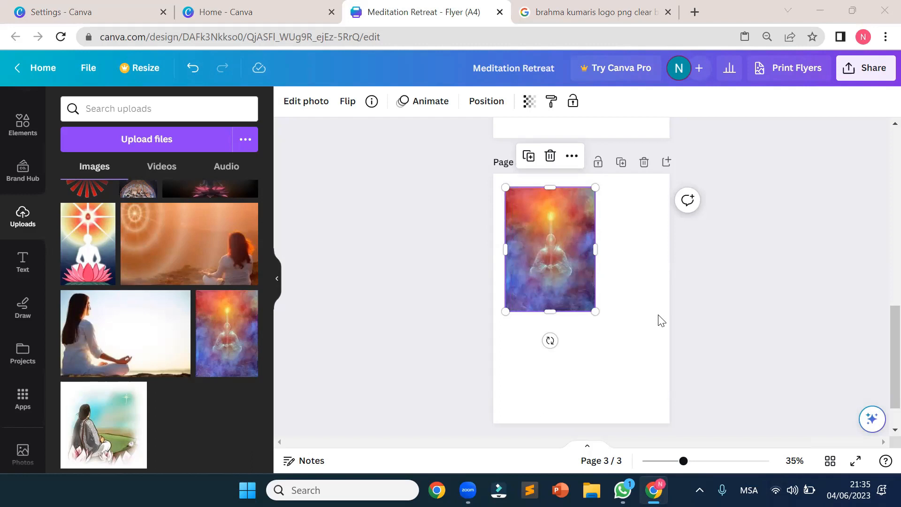
pyautogui.click(768, 305)
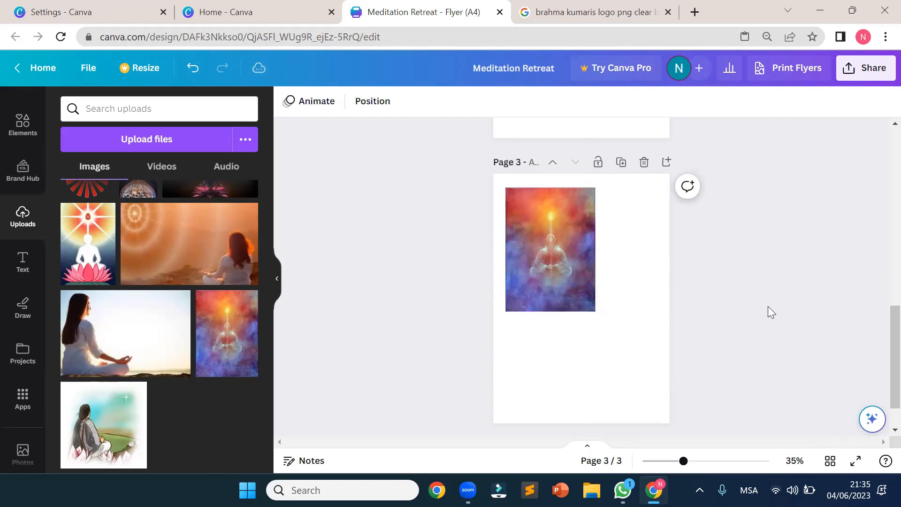
# Enlarge the detached meditation image to fill most of page 3, then delete it.
pyautogui.click(590, 304)
pyautogui.moveTo(593, 311); pyautogui.dragTo(662, 391)
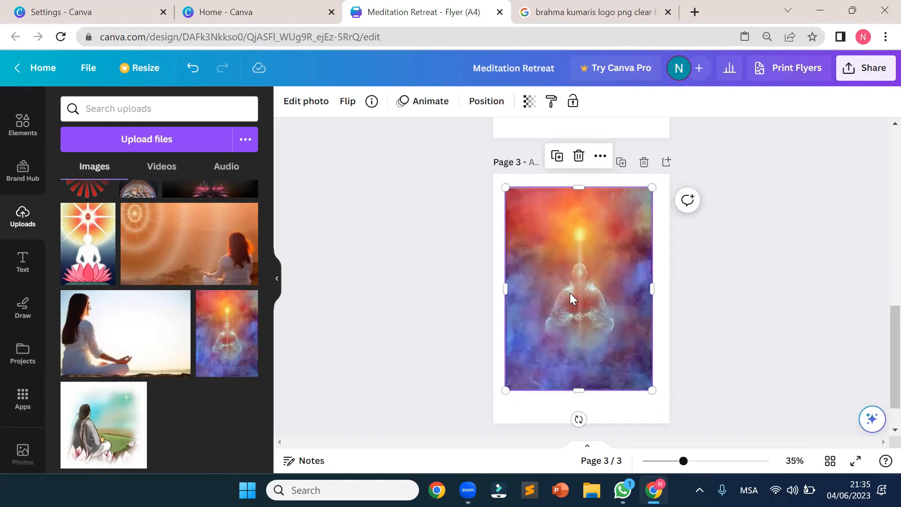
pyautogui.press('Delete')
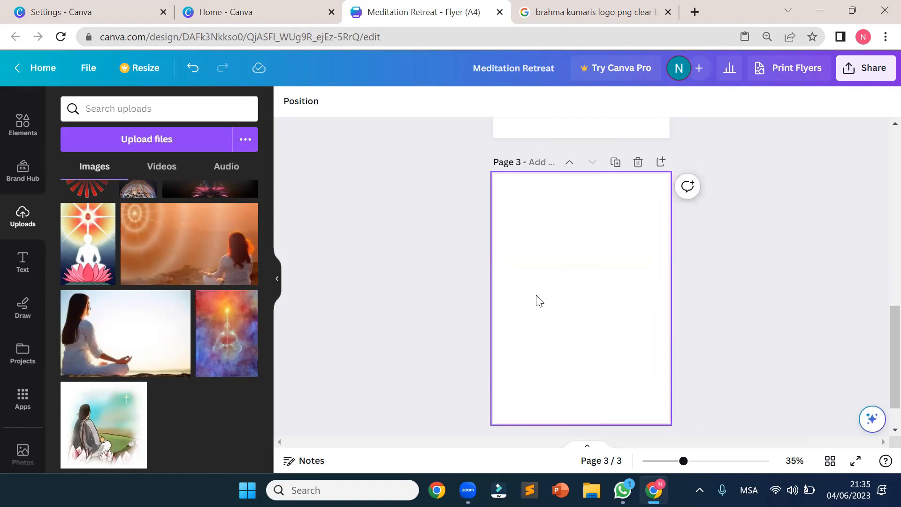
# Browse the background library for a suitable background for page 3.
pyautogui.scroll(-3, 30, 376)
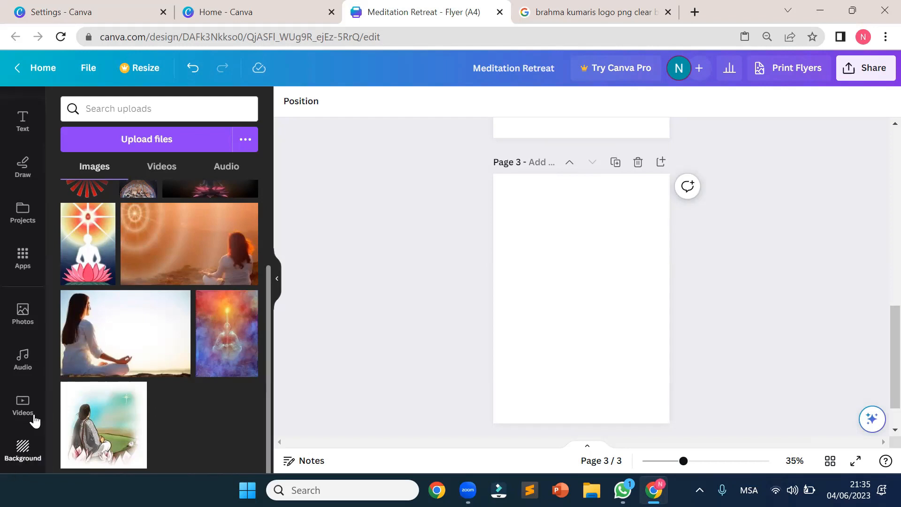
pyautogui.click(29, 454)
pyautogui.scroll(-4, 155, 304)
pyautogui.scroll(-12, 156, 305)
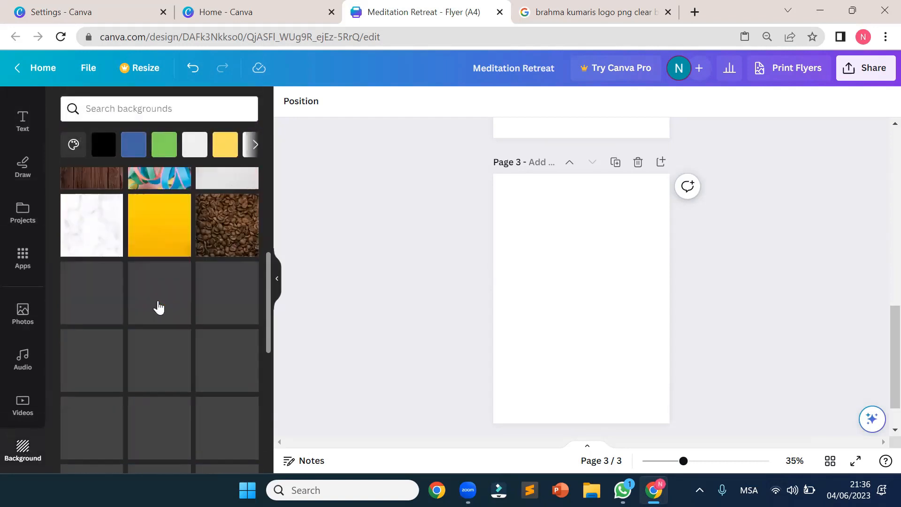
pyautogui.scroll(-10, 157, 307)
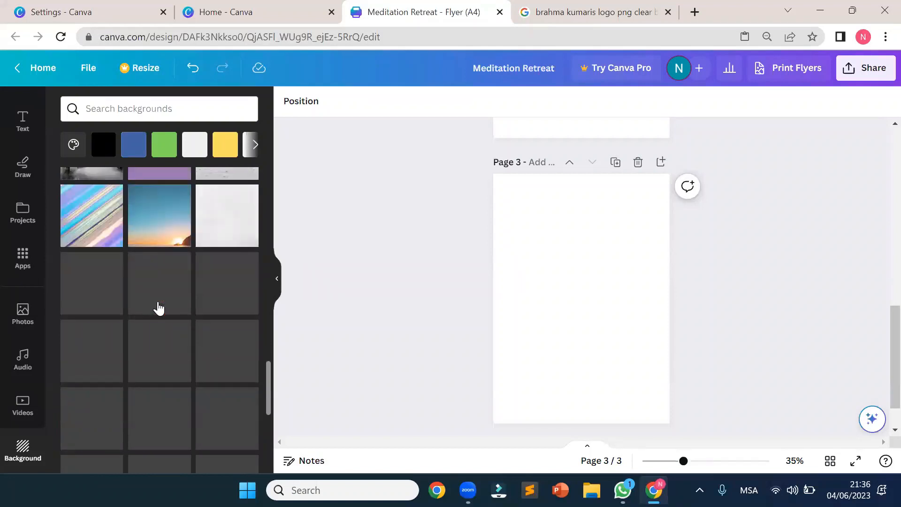
pyautogui.scroll(-10, 169, 419)
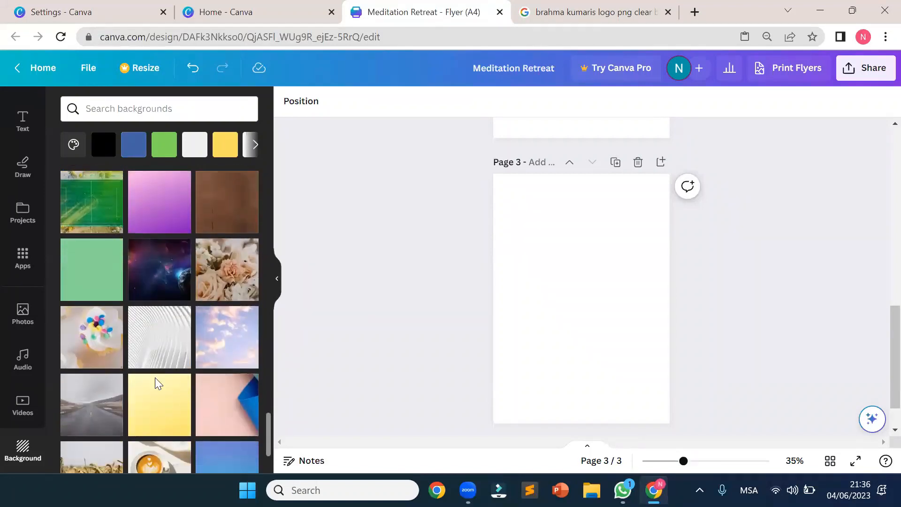
pyautogui.scroll(-5, 175, 410)
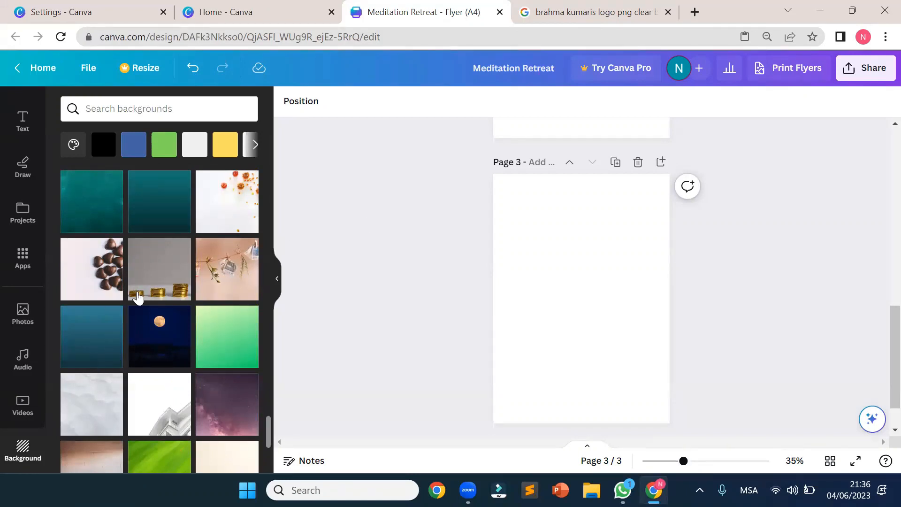
pyautogui.scroll(-5, 140, 305)
pyautogui.scroll(-5, 143, 372)
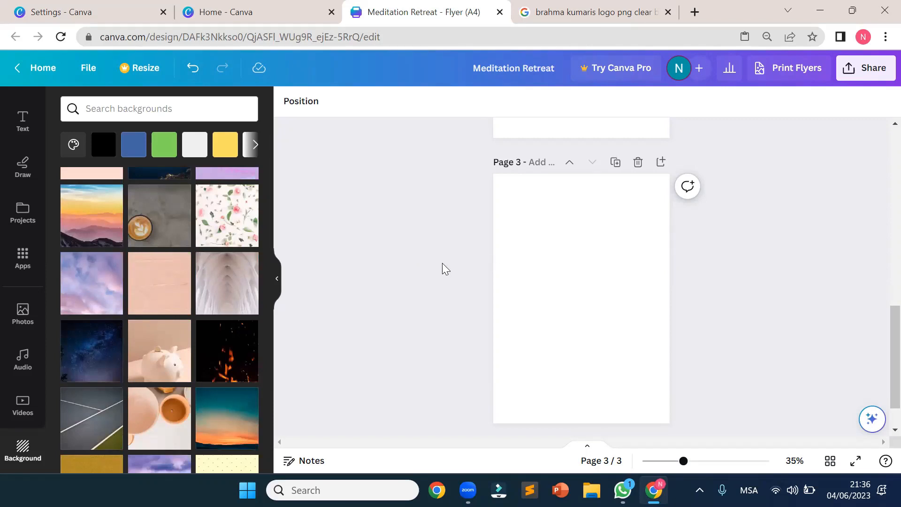
# Paste the blue square onto page 3 and stretch it to cover the whole page.
pyautogui.hotkey('ctrl', 'v')
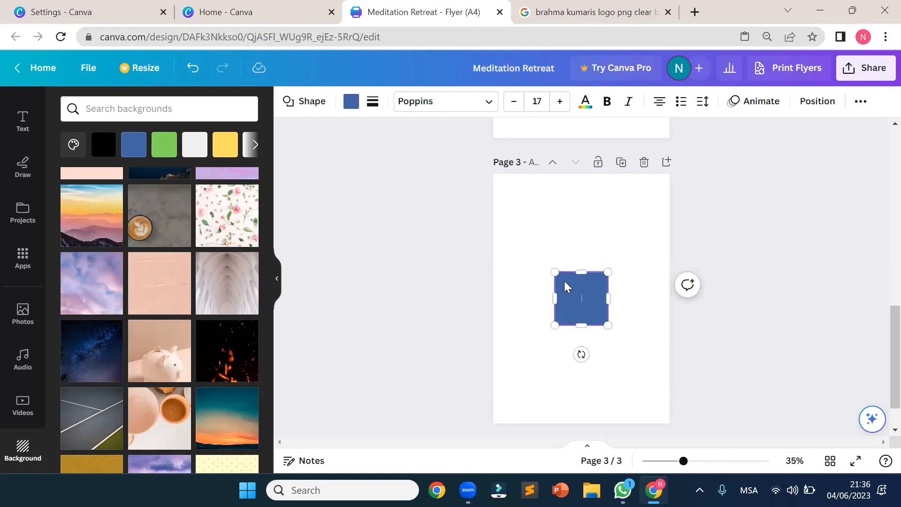
pyautogui.moveTo(555, 273); pyautogui.dragTo(493, 225)
pyautogui.moveTo(551, 287); pyautogui.dragTo(549, 237)
pyautogui.moveTo(607, 274); pyautogui.dragTo(670, 322)
pyautogui.moveTo(583, 322); pyautogui.dragTo(579, 418)
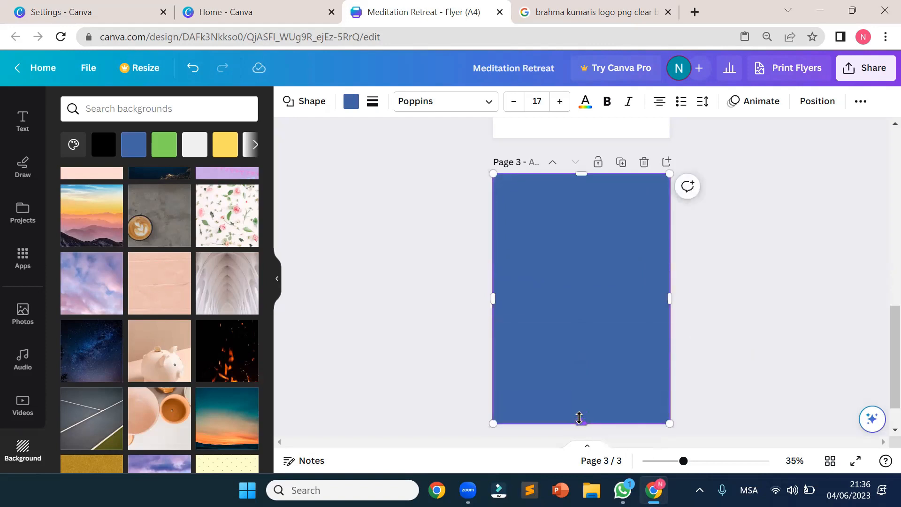
# Check the options available for the full-page blue shape, then delete it from page 3.
pyautogui.rightClick(573, 258)
pyautogui.press('Escape')
pyautogui.rightClick(613, 303)
pyautogui.press('Escape')
pyautogui.click(802, 288)
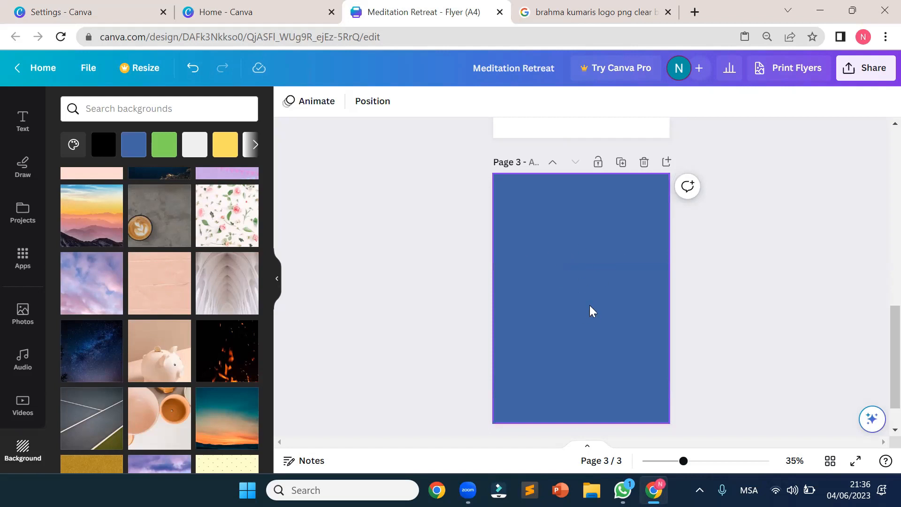
pyautogui.click(562, 248)
pyautogui.press('Delete')
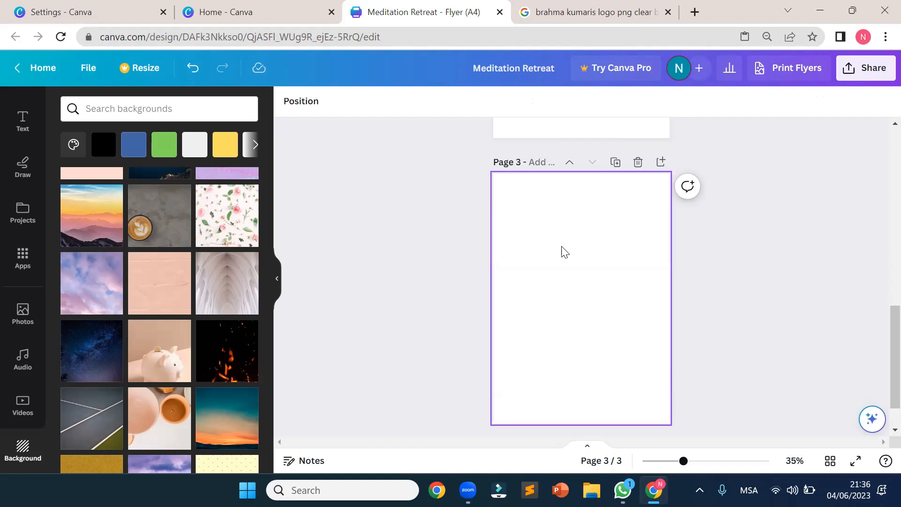
# Apply the mint-to-turquoise gradient from the background library as page 3's background.
pyautogui.scroll(-4, 158, 315)
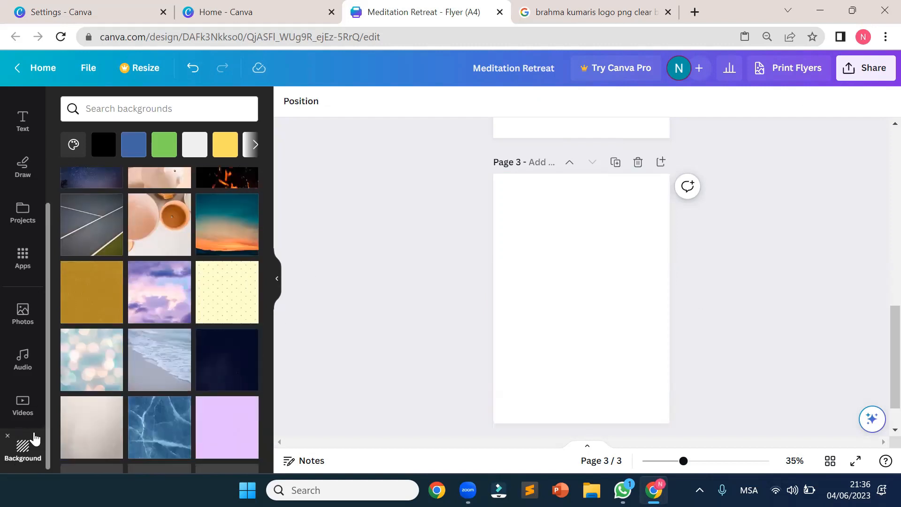
pyautogui.scroll(-4, 179, 390)
pyautogui.scroll(-8, 178, 390)
pyautogui.scroll(-5, 179, 387)
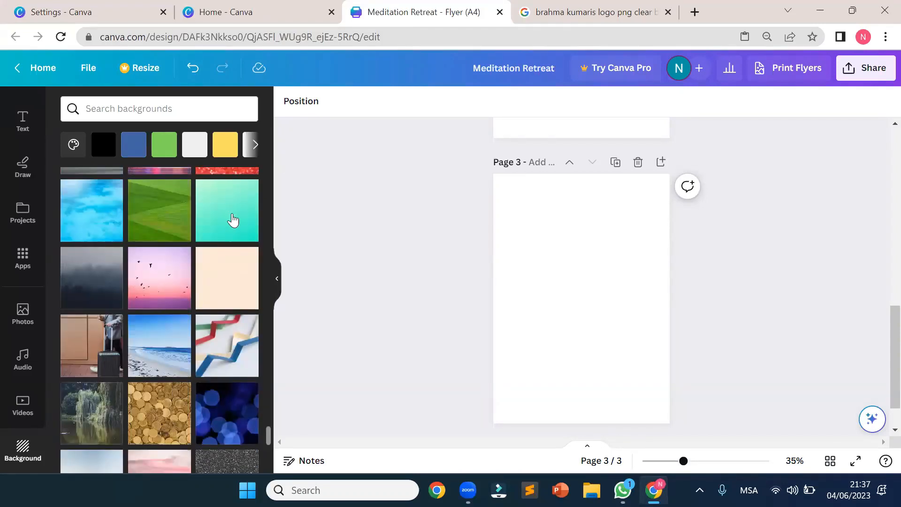
pyautogui.click(229, 218)
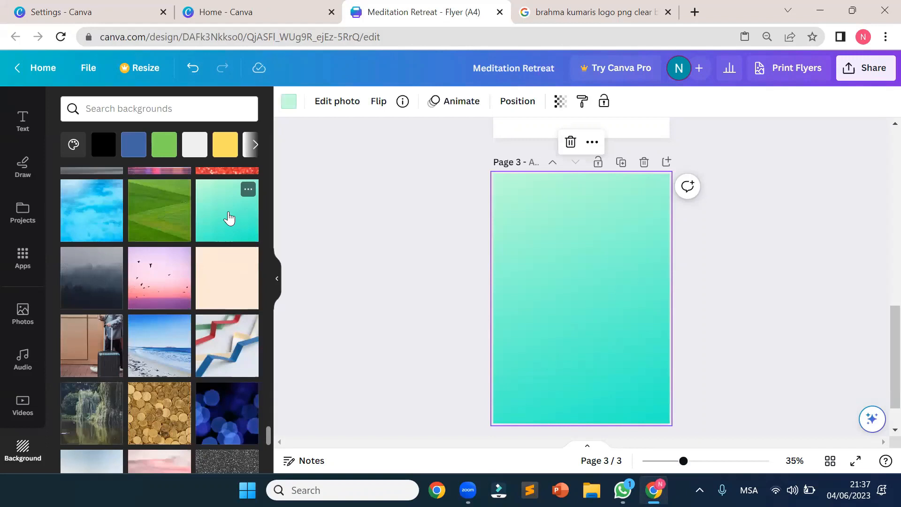
pyautogui.scroll(-7, 126, 367)
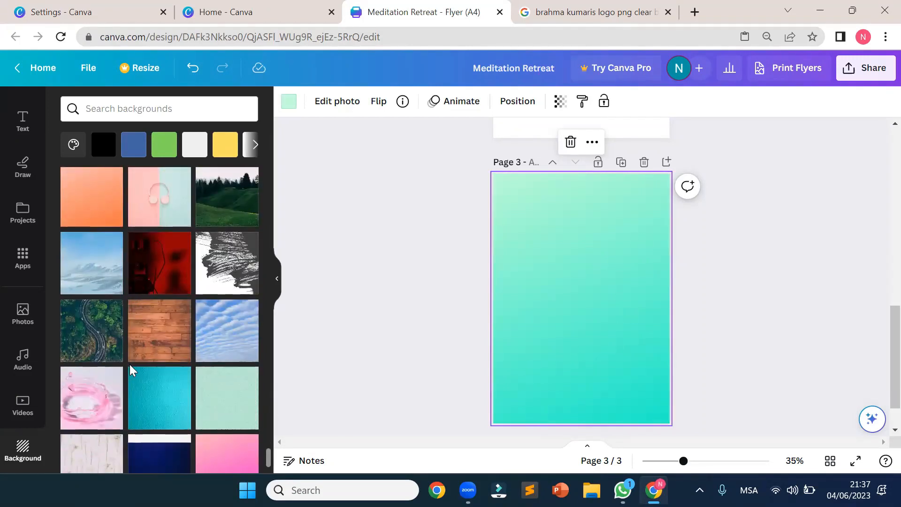
pyautogui.scroll(-3, 130, 365)
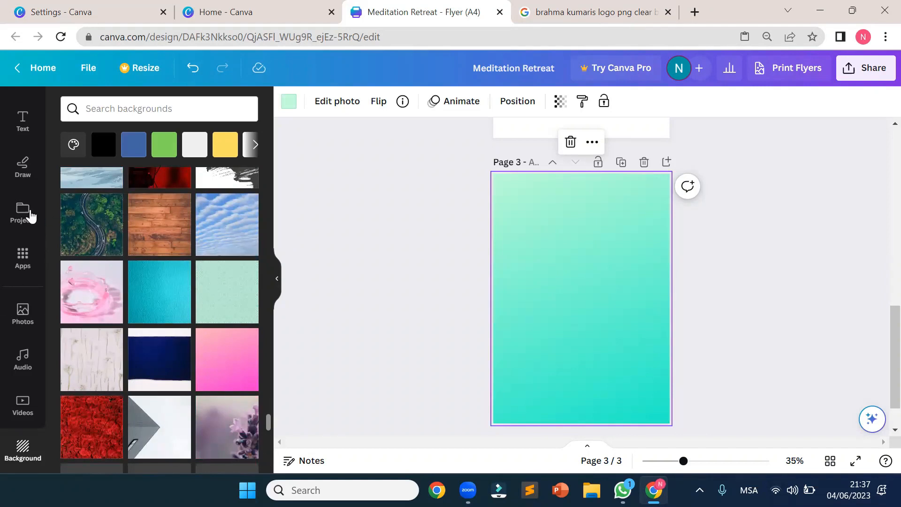
pyautogui.scroll(3, 28, 206)
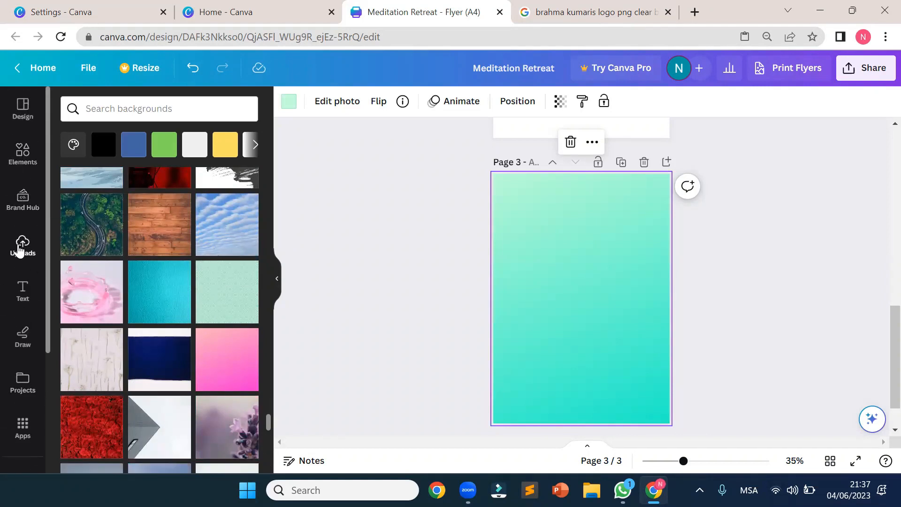
pyautogui.click(378, 266)
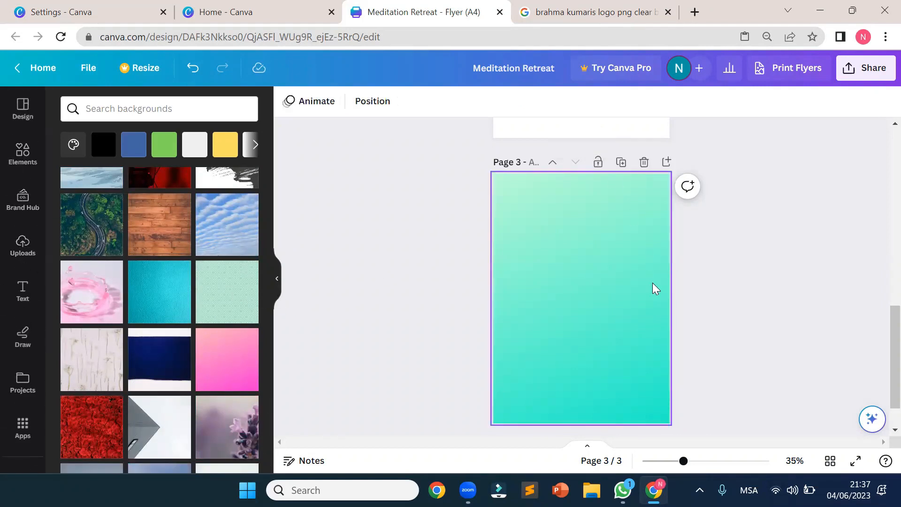
# Review page 3 of the flyer and save the Meditation Retreat design.
pyautogui.scroll(1, 750, 305)
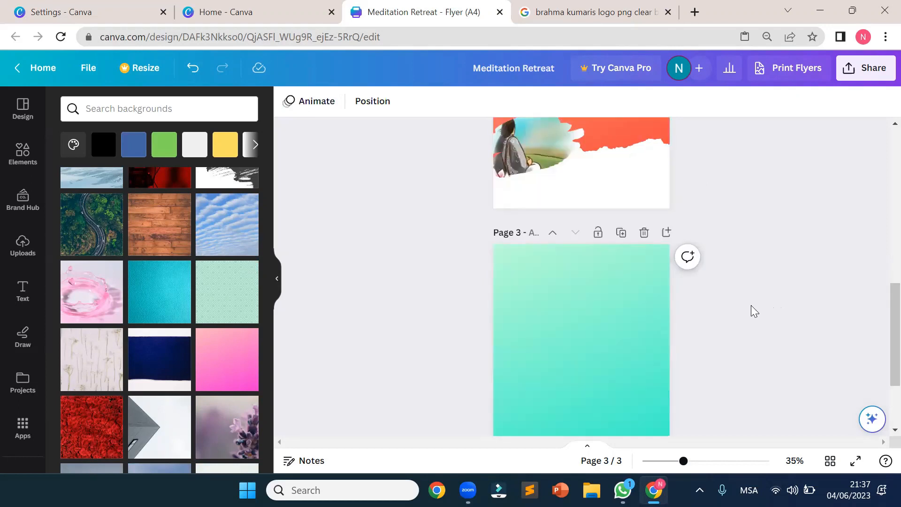
pyautogui.scroll(-2, 745, 304)
pyautogui.scroll(1, 743, 304)
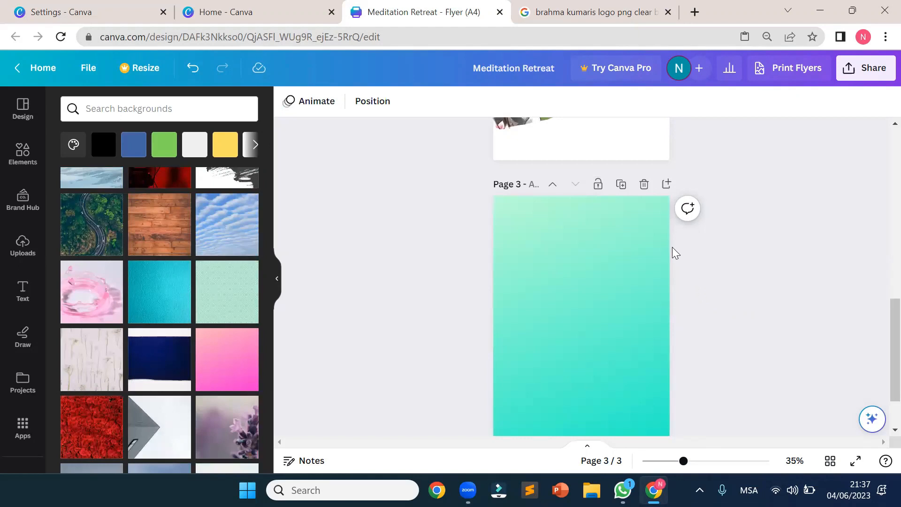
pyautogui.click(89, 71)
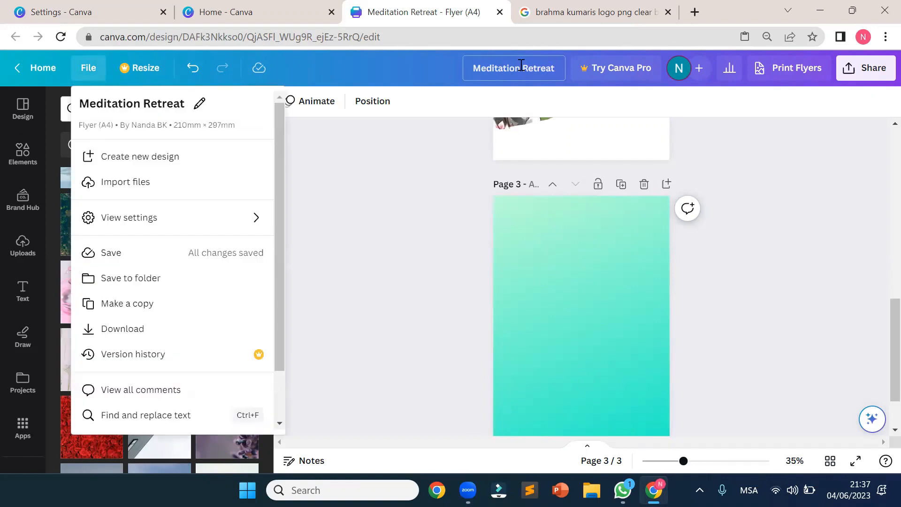
pyautogui.click(115, 258)
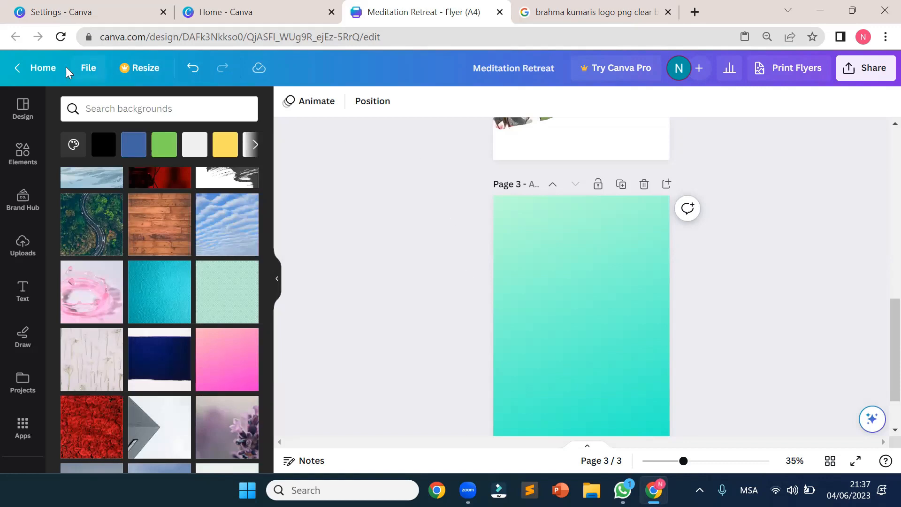
# Leave the editor, locate the Meditation Retreat flyer among the saved projects, and return to the home page.
pyautogui.click(41, 68)
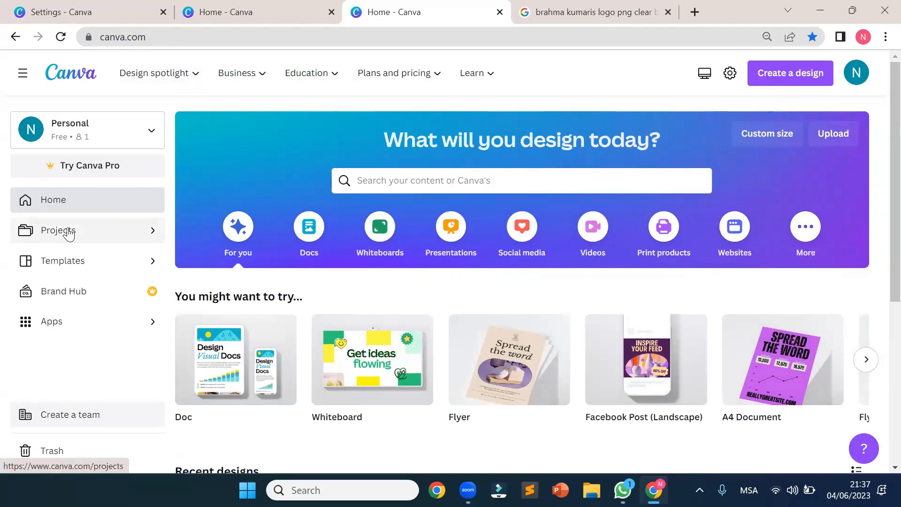
pyautogui.click(55, 237)
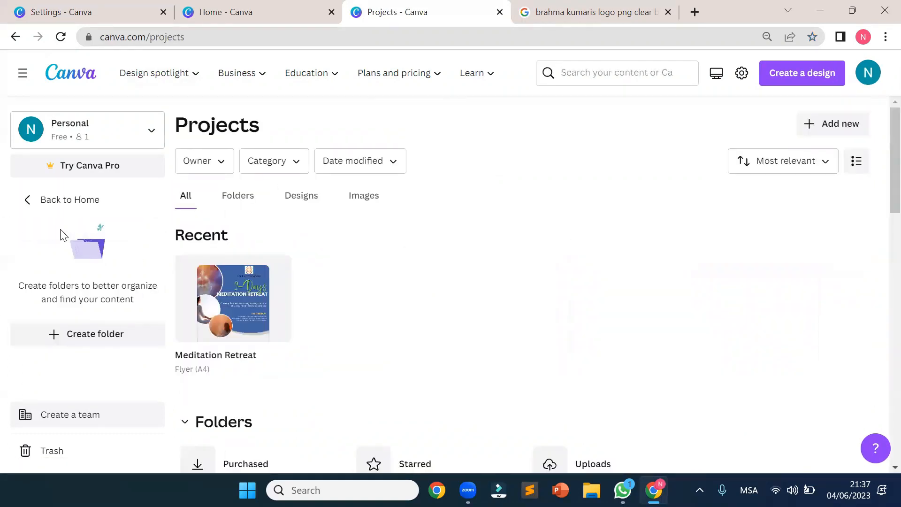
pyautogui.moveTo(263, 333)
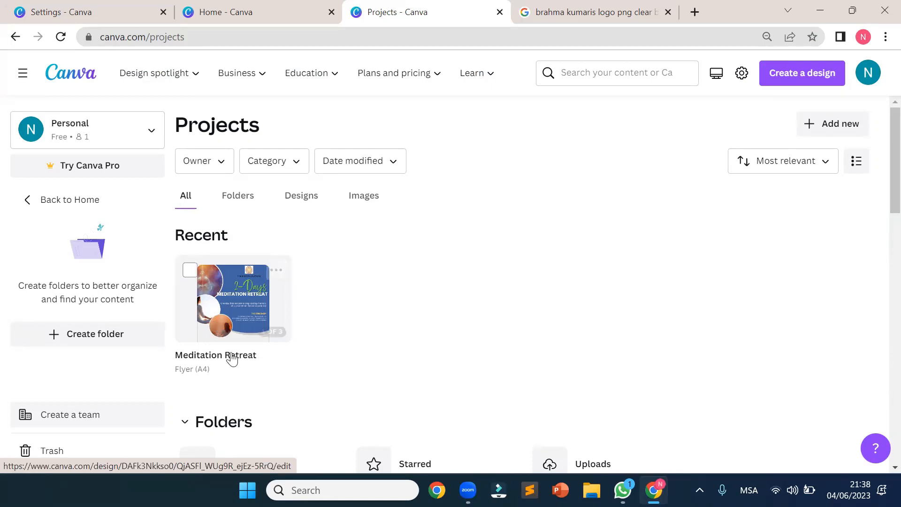
pyautogui.click(29, 202)
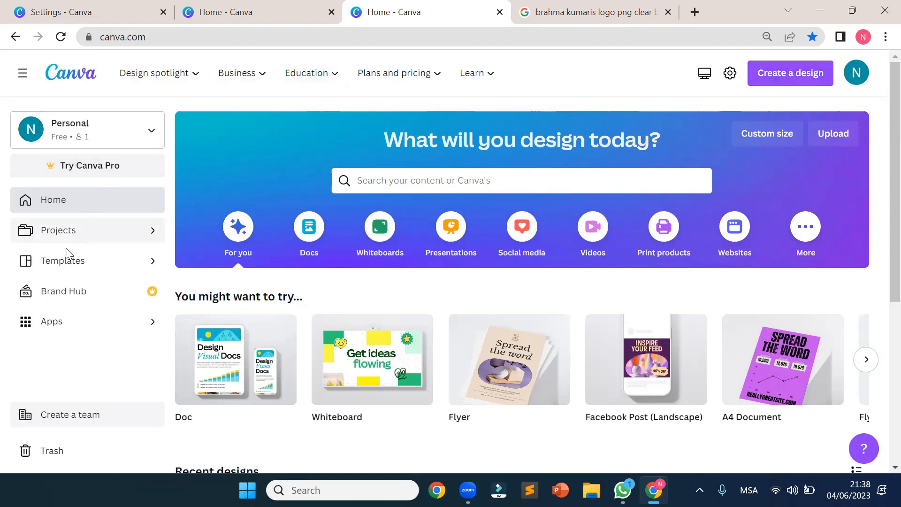
# Browse the general template gallery, including popular topics and trending designs, and return to the home page.
pyautogui.click(96, 266)
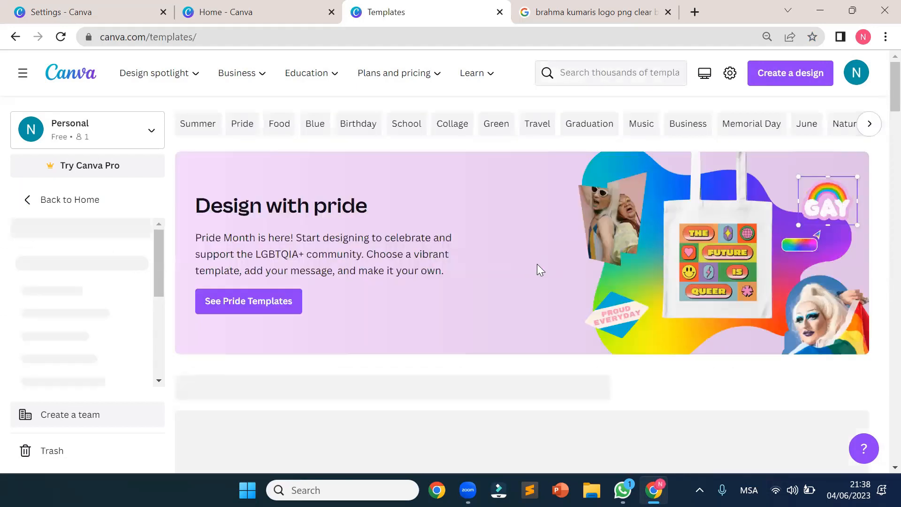
pyautogui.scroll(-4, 541, 262)
pyautogui.scroll(-10, 535, 269)
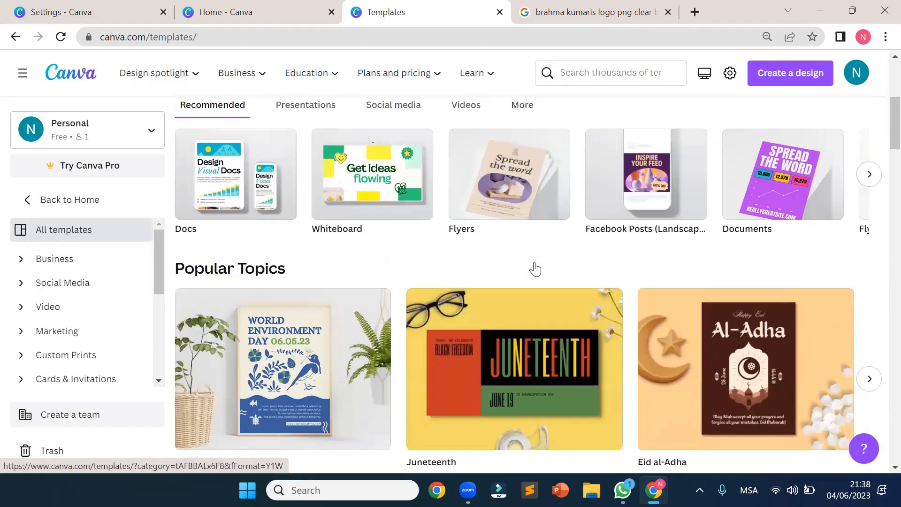
pyautogui.scroll(-8, 370, 299)
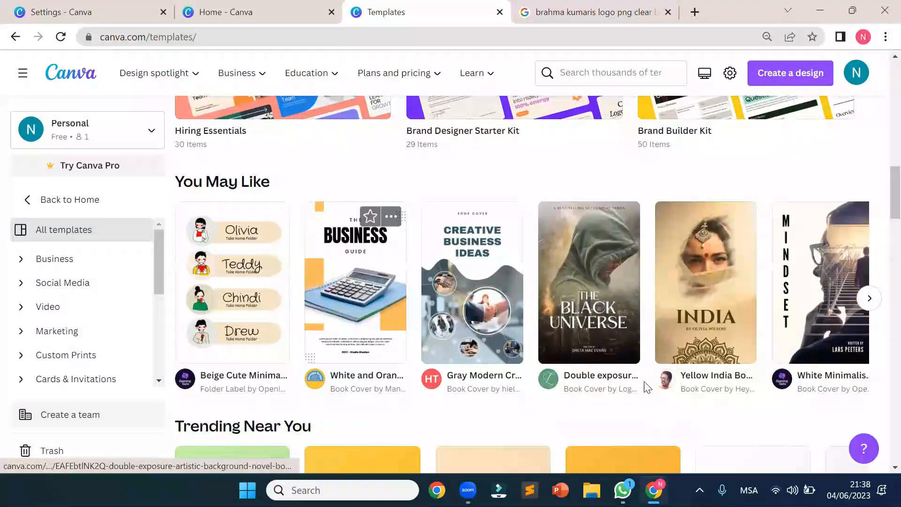
pyautogui.scroll(-5, 582, 352)
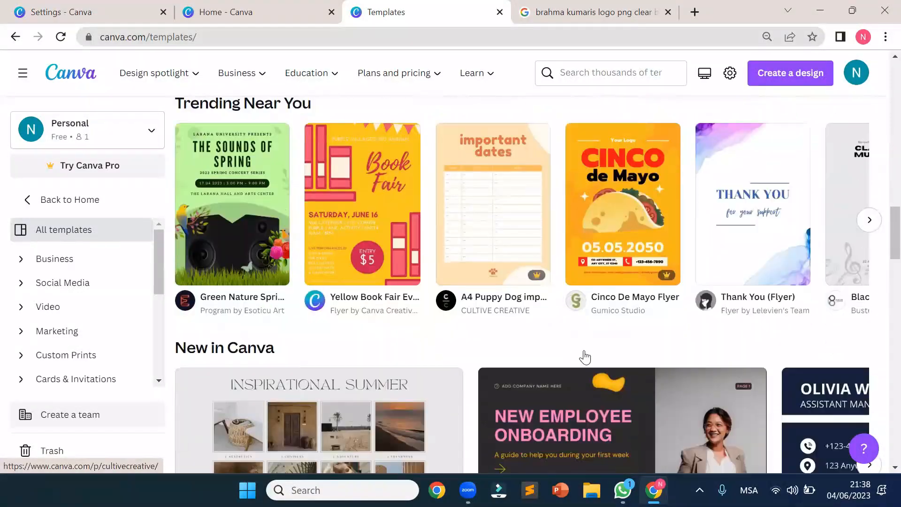
pyautogui.scroll(13, 631, 347)
pyautogui.scroll(10, 636, 338)
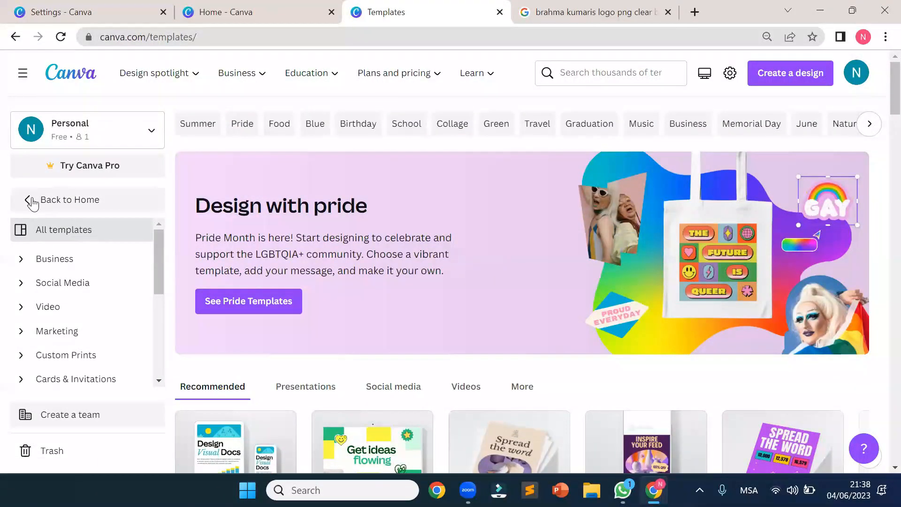
pyautogui.click(41, 198)
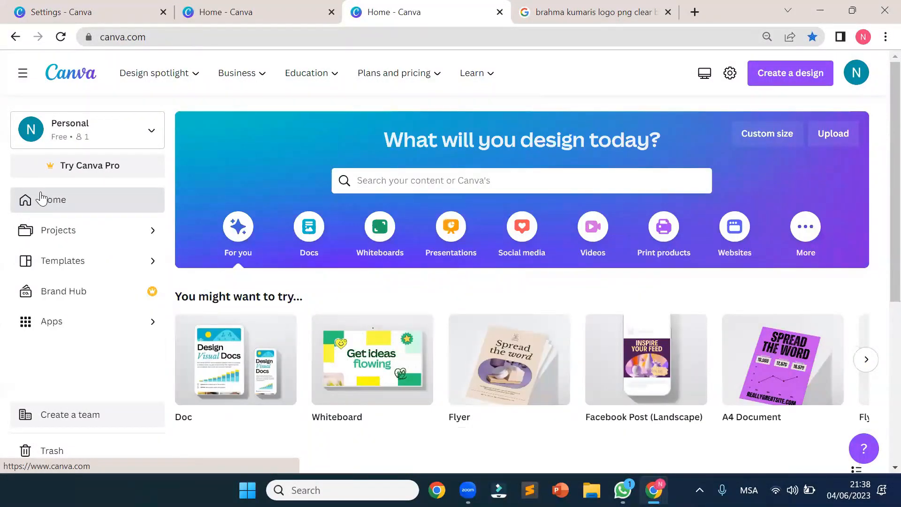
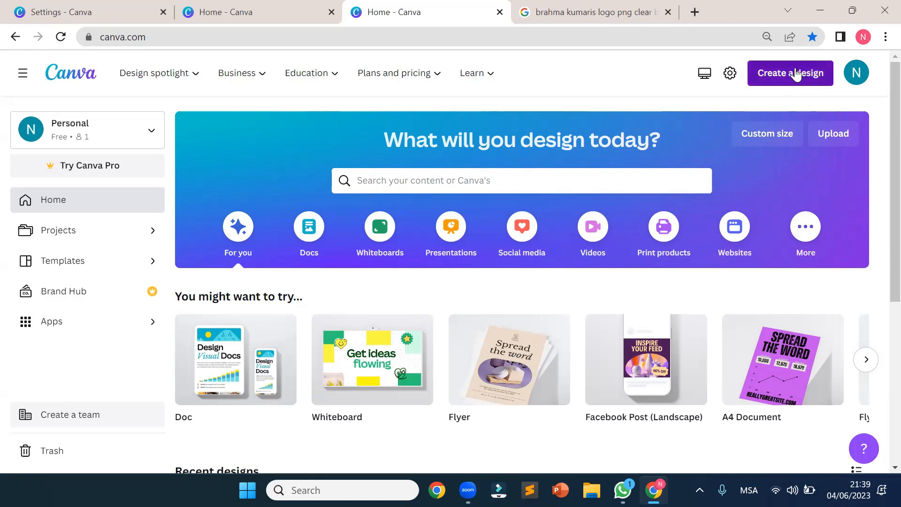
# Create a new blank A4 flyer and search its templates for "meditation".
pyautogui.click(797, 74)
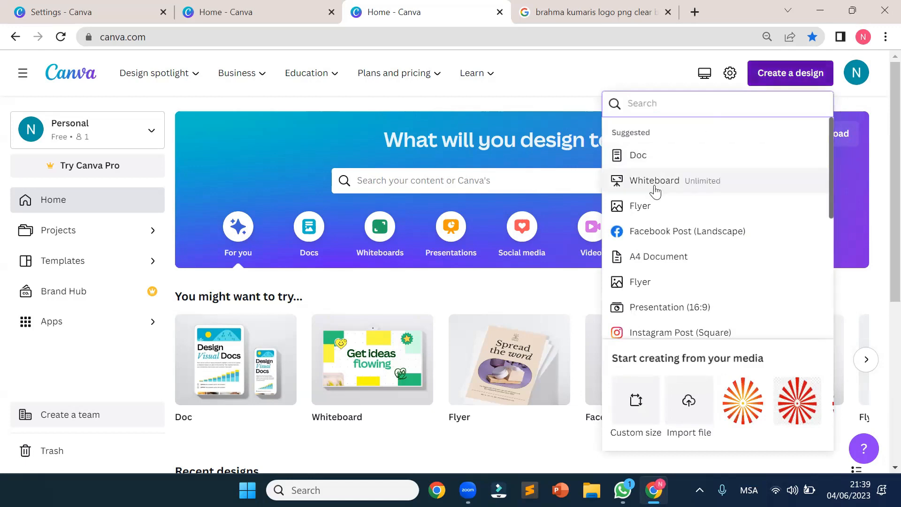
pyautogui.click(651, 205)
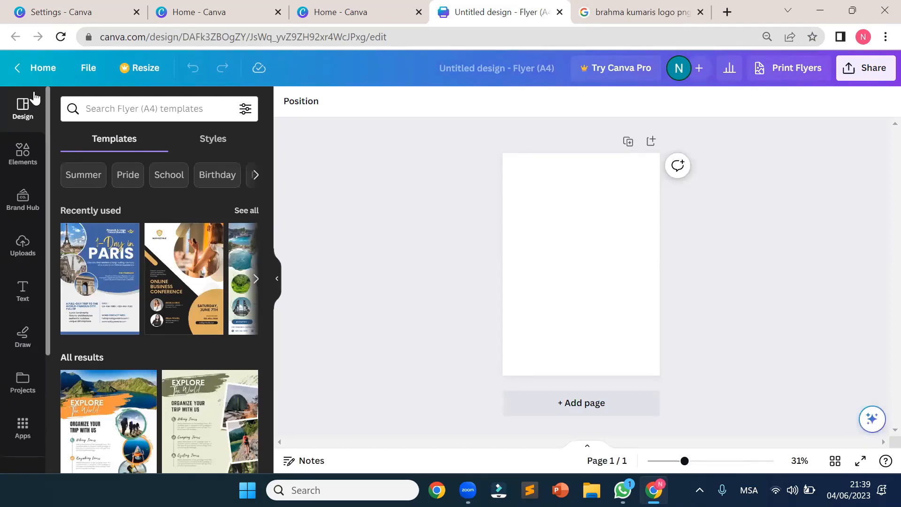
pyautogui.click(119, 108)
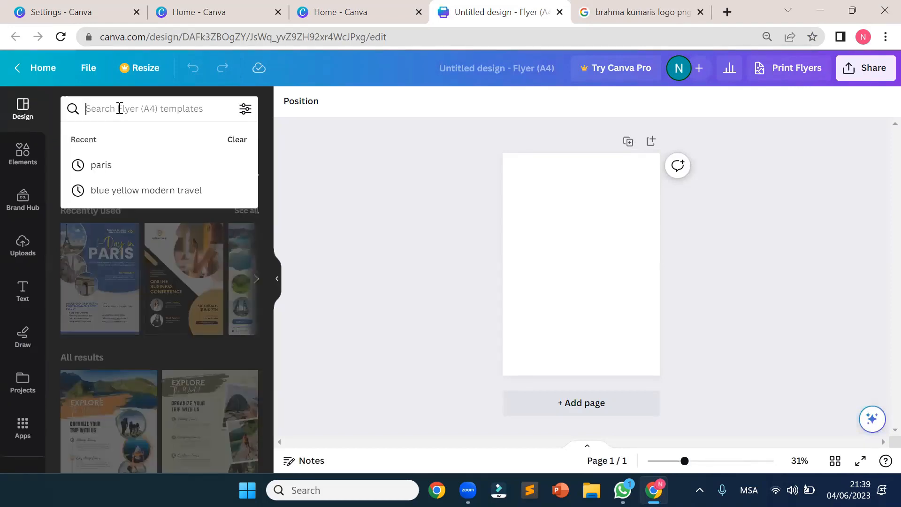
pyautogui.write('medita')
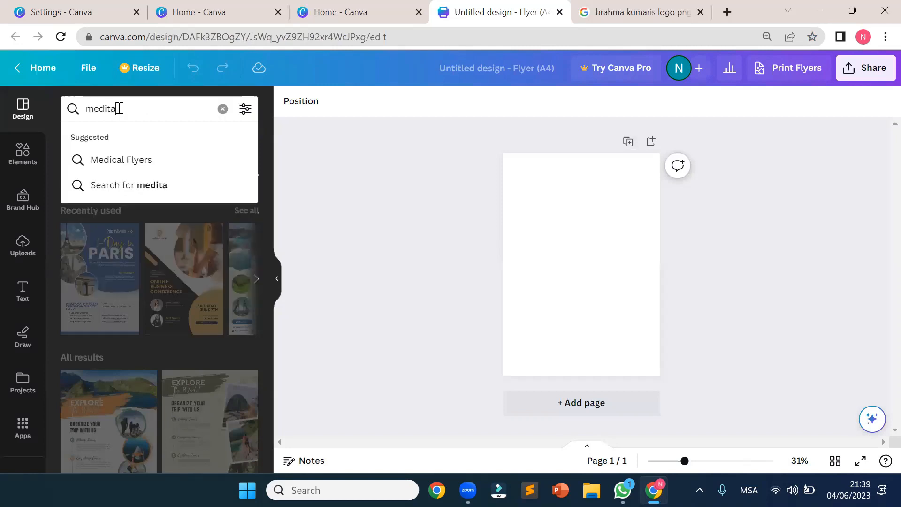
pyautogui.write('tion')
pyautogui.press('Return')
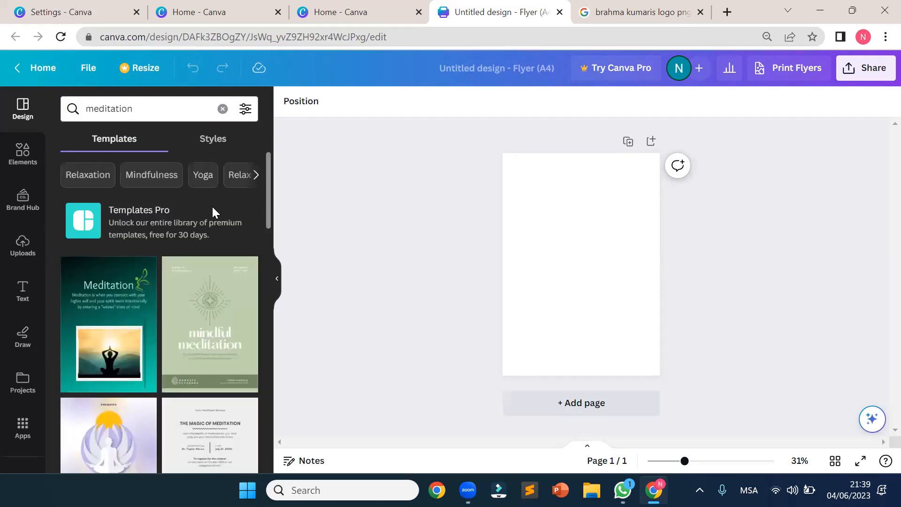
# Browse the meditation templates and apply the dark green Meditation template with the framed sunrise photo.
pyautogui.scroll(-10, 197, 323)
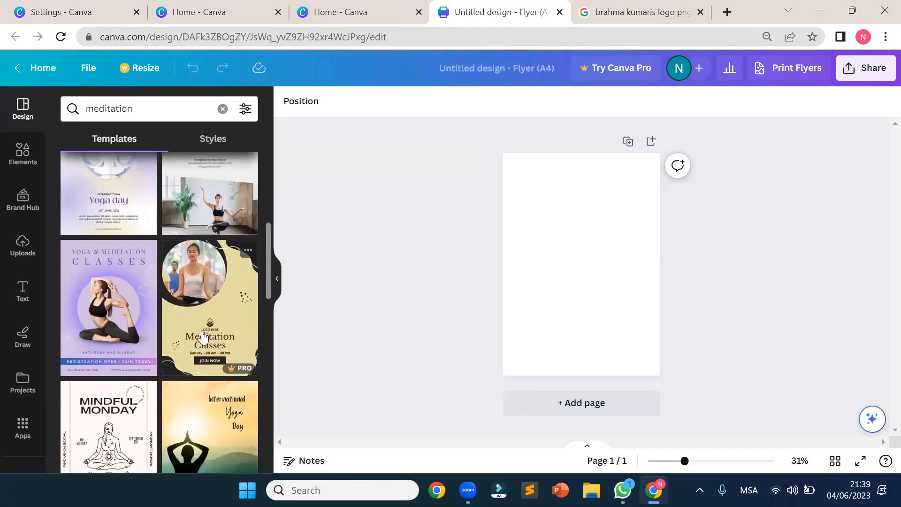
pyautogui.scroll(-2, 202, 337)
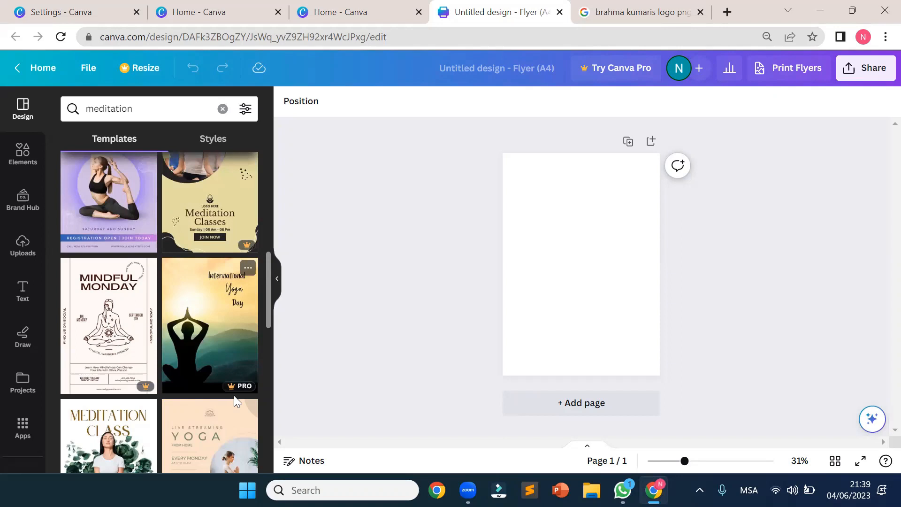
pyautogui.scroll(-3, 210, 343)
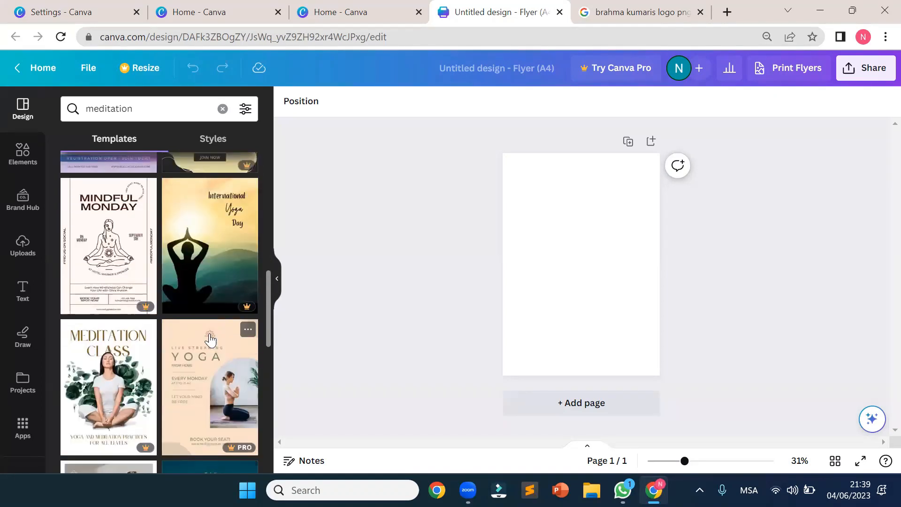
pyautogui.scroll(5, 209, 331)
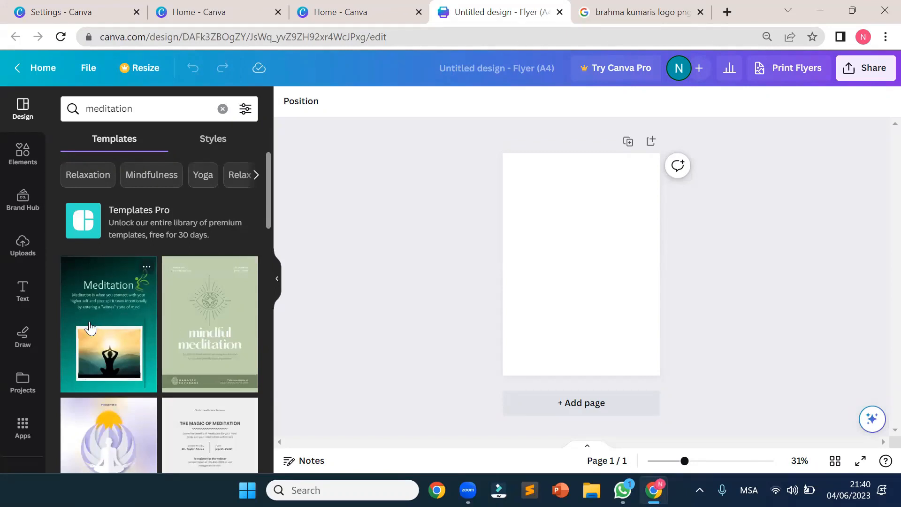
pyautogui.scroll(-2, 98, 334)
pyautogui.scroll(2, 111, 370)
pyautogui.click(99, 331)
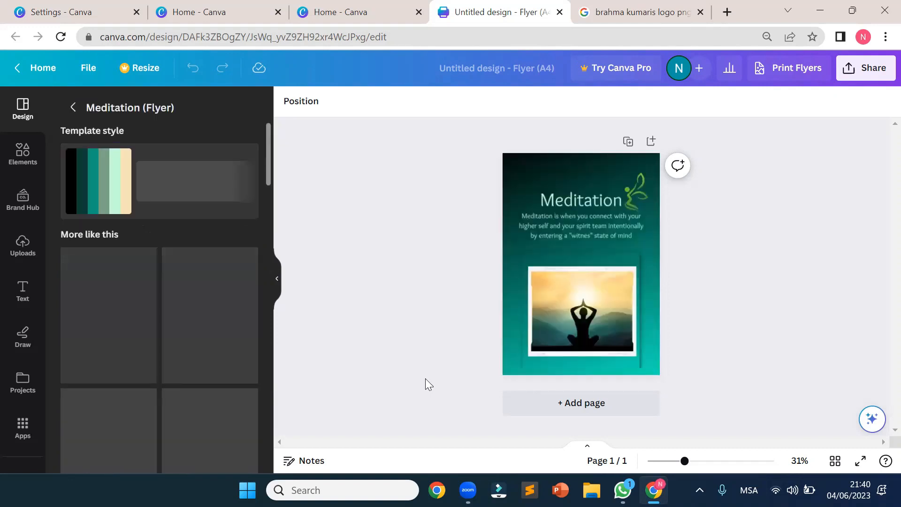
# Delete the watermarked photo of the meditating silhouette from its frame on the Meditation flyer.
pyautogui.click(569, 359)
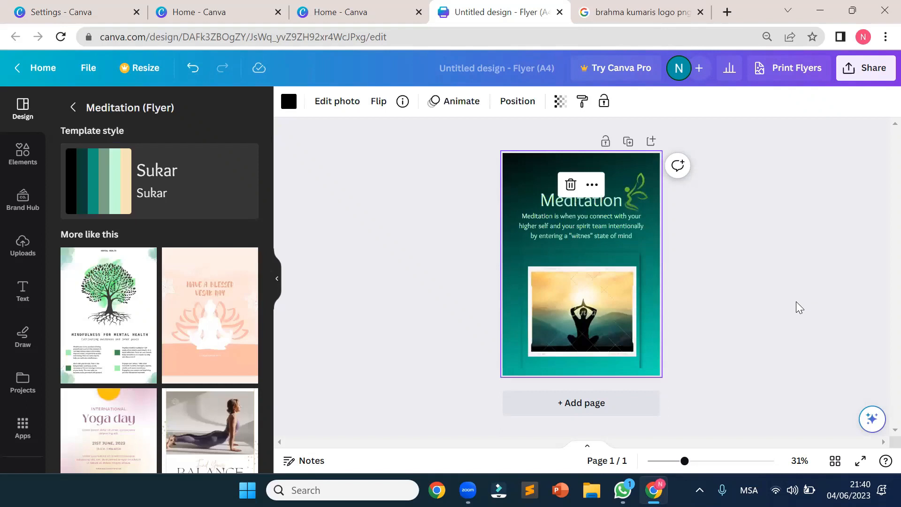
pyautogui.scroll(3, 795, 302)
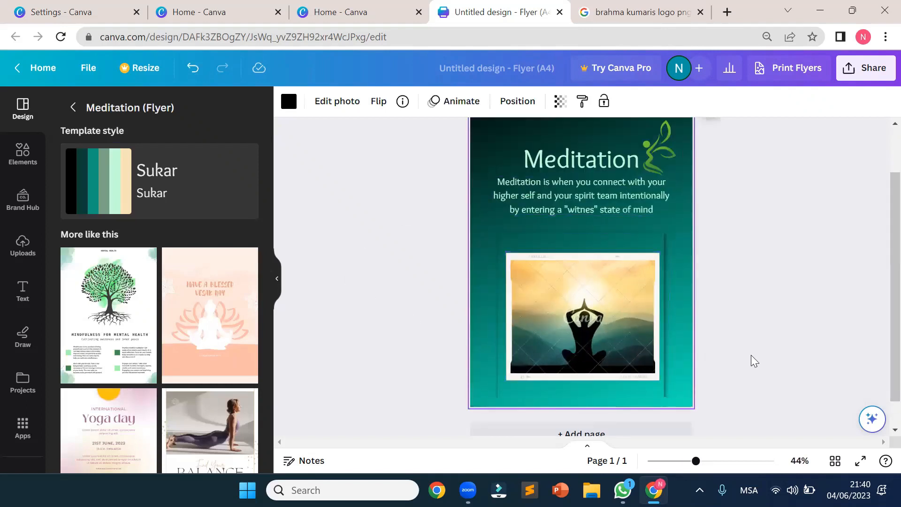
pyautogui.scroll(2, 751, 355)
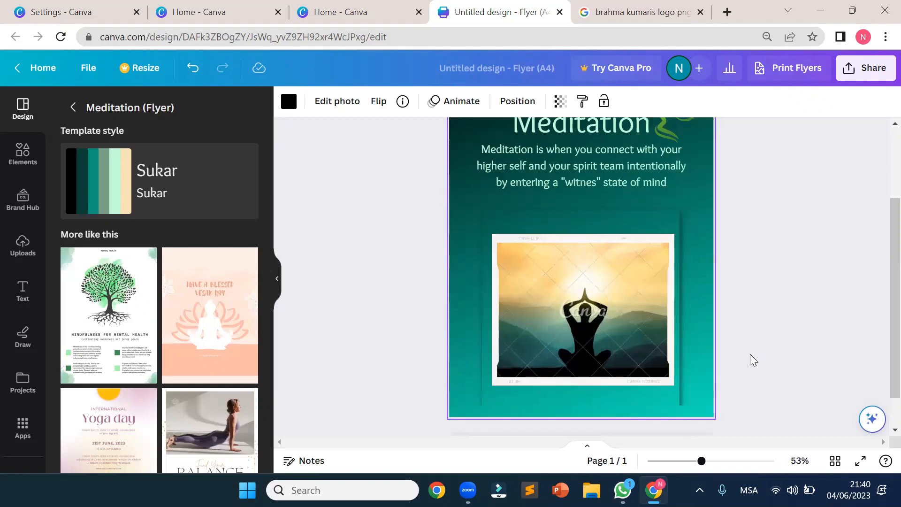
pyautogui.scroll(4, 749, 355)
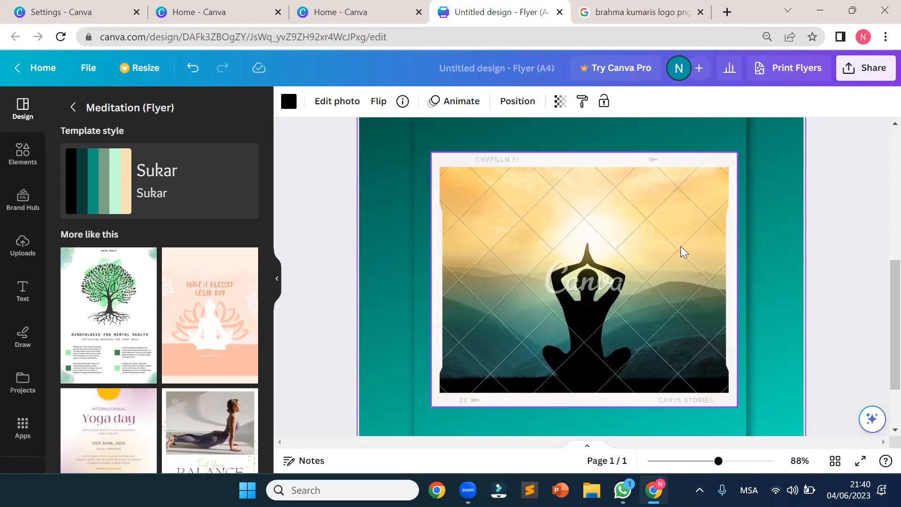
pyautogui.click(575, 242)
pyautogui.press('Delete')
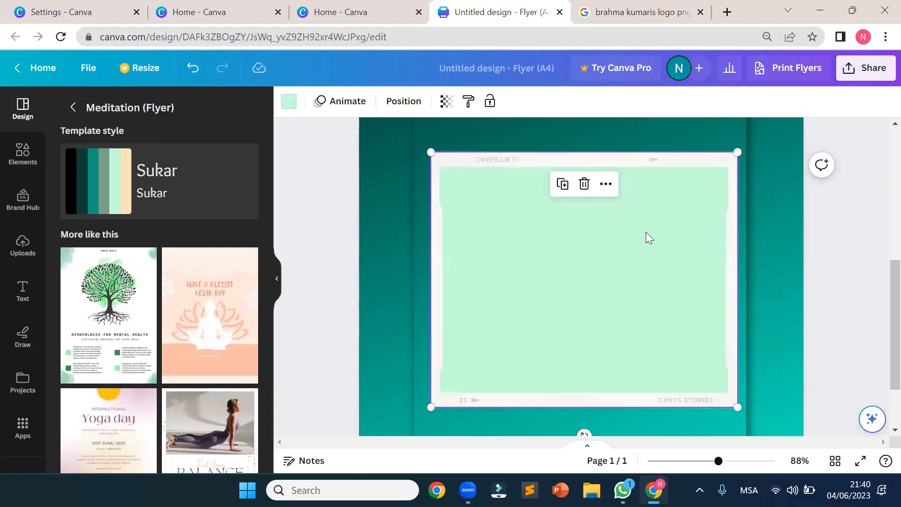
# Delete the empty film-style photo frame from the flyer.
pyautogui.keyDown('ctrl'); pyautogui.scroll(-5, 806, 289); pyautogui.keyUp('ctrl')
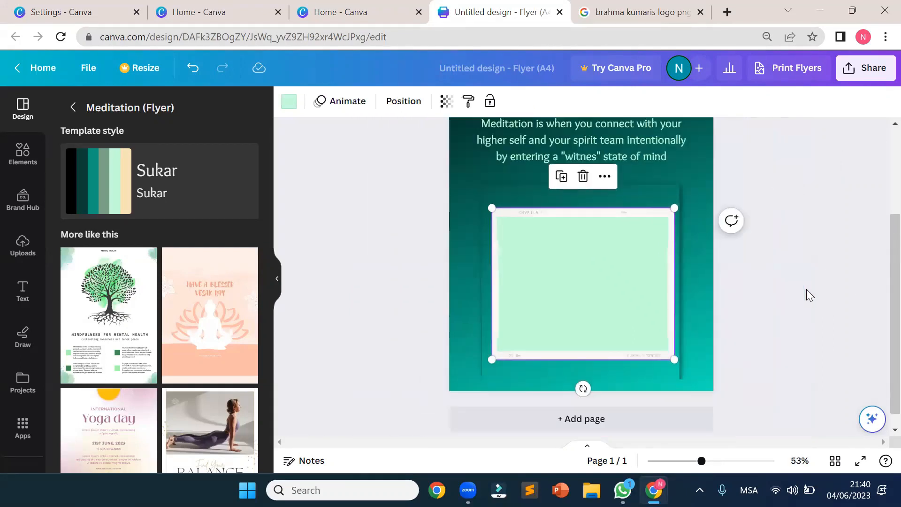
pyautogui.click(806, 289)
pyautogui.scroll(2, 715, 305)
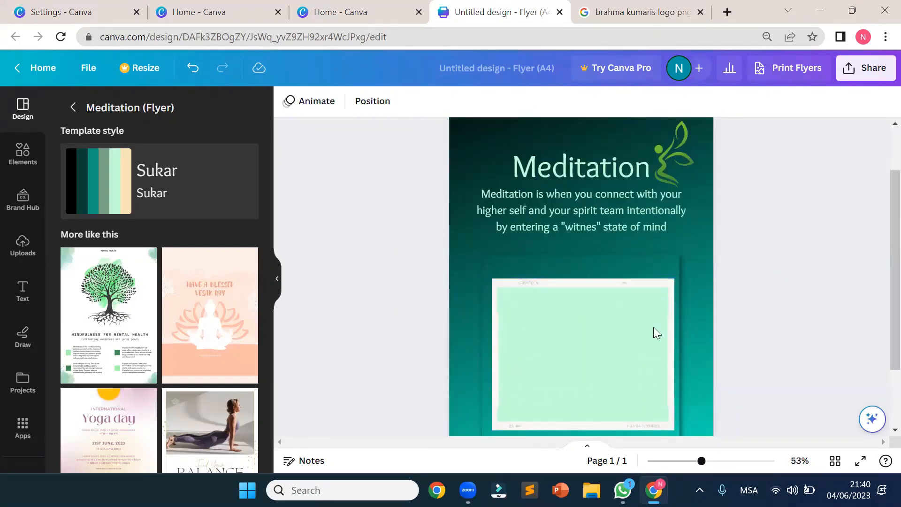
pyautogui.click(633, 326)
pyautogui.press('Delete')
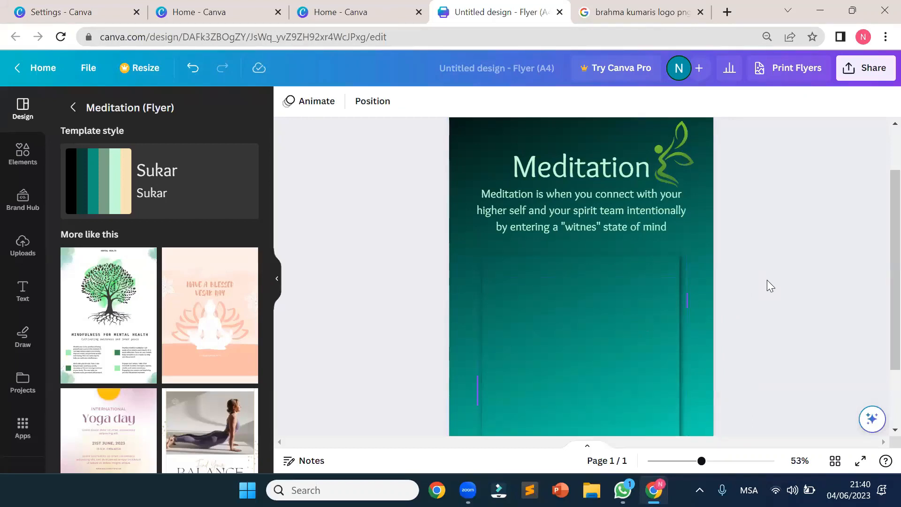
# Add a second page below the Meditation page.
pyautogui.scroll(-2, 700, 245)
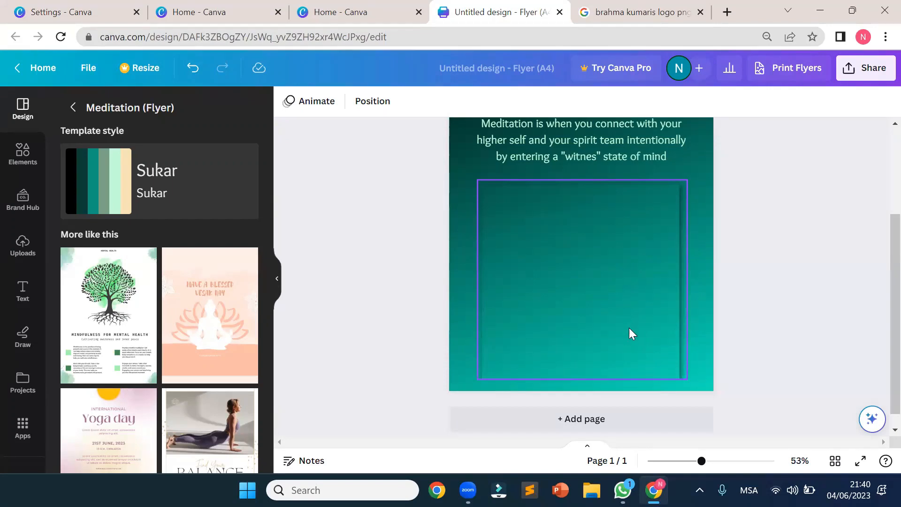
pyautogui.click(609, 425)
pyautogui.scroll(-1, 738, 336)
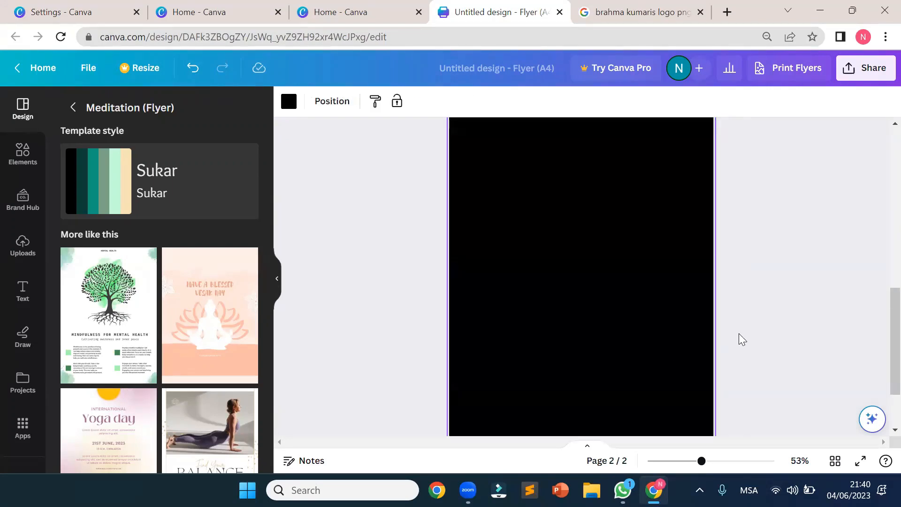
# Delete the black background of page 2 and apply the Green White Modern Mindfulness For Mental Health Flyer template to that page.
pyautogui.scroll(1, 739, 333)
pyautogui.rightClick(580, 188)
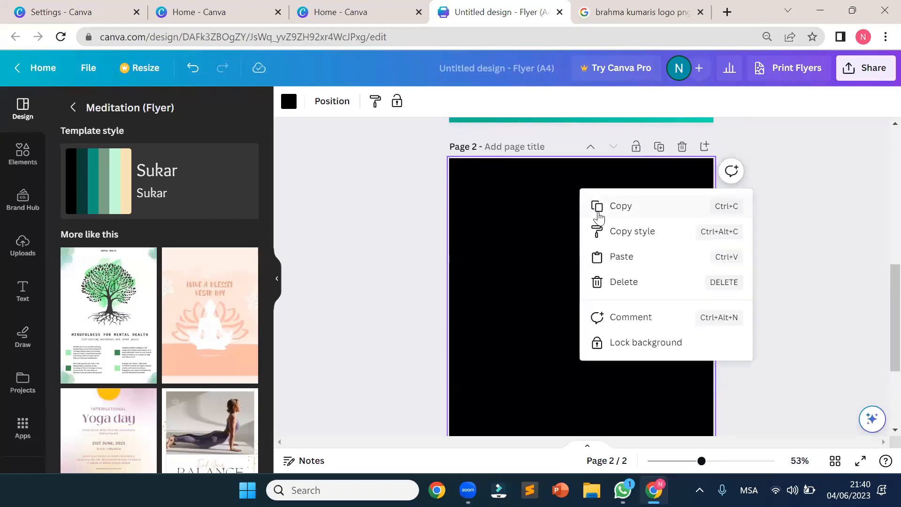
pyautogui.click(616, 282)
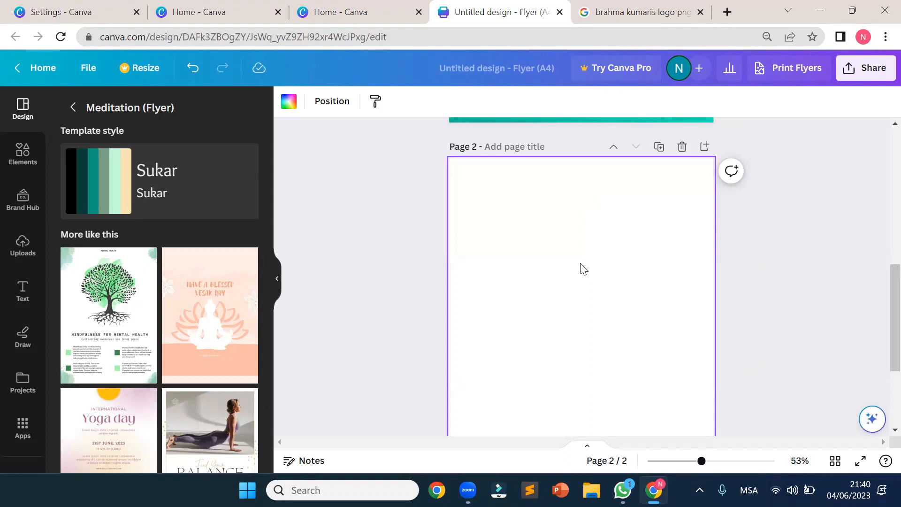
pyautogui.click(126, 300)
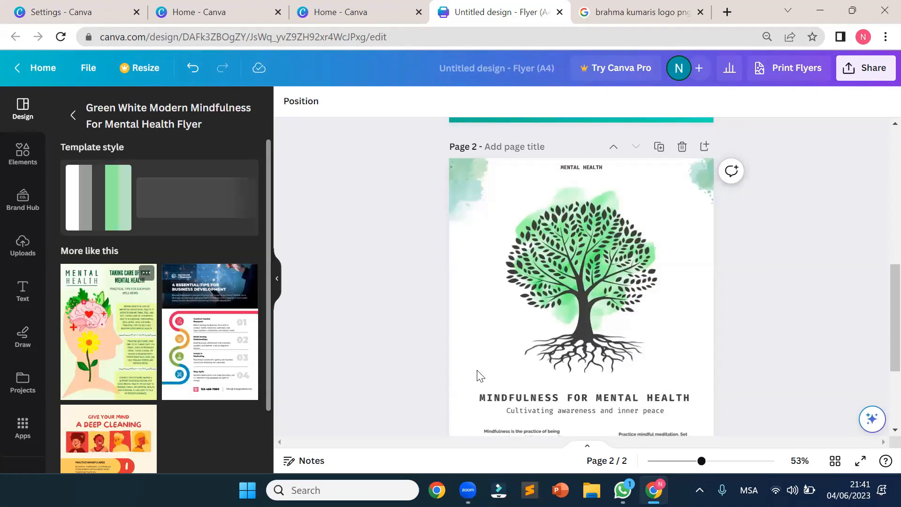
pyautogui.click(792, 314)
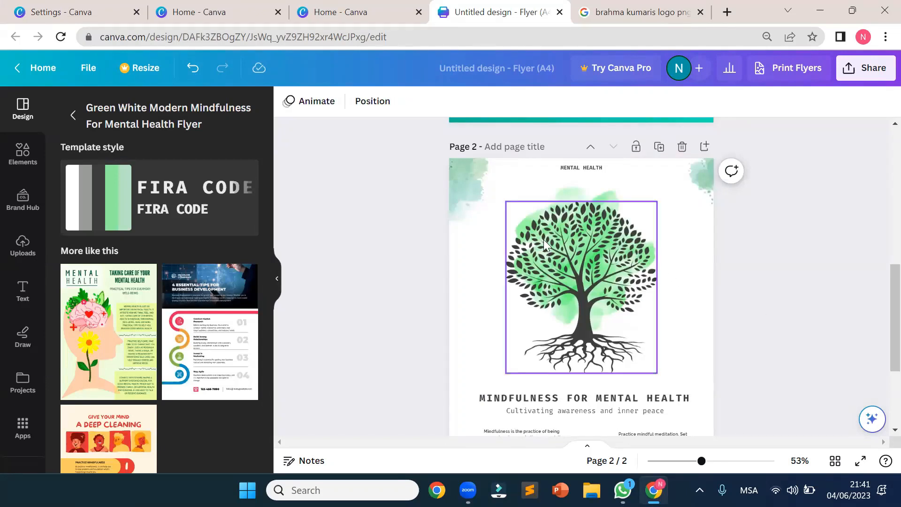
# Copy the tree graphic from page 2 and paste it onto page 1, placing it over the empty frame area below the description.
pyautogui.click(573, 242)
pyautogui.scroll(3, 572, 242)
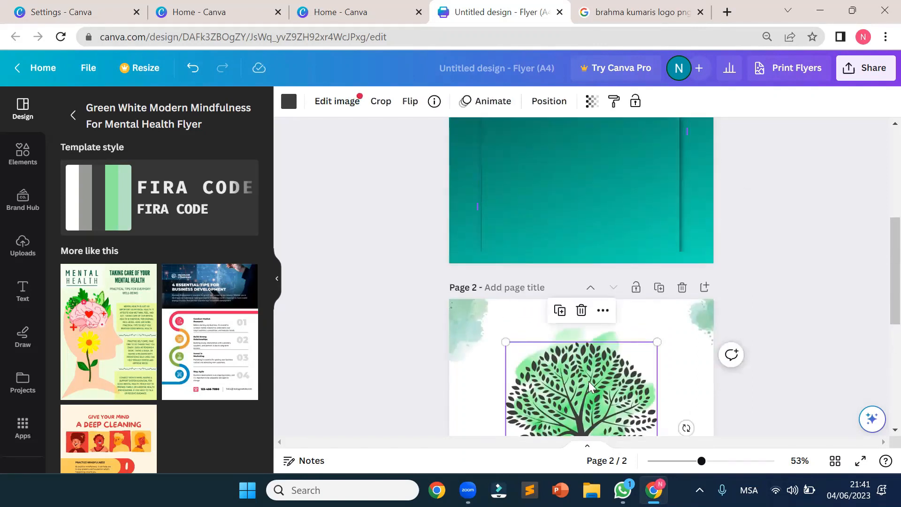
pyautogui.rightClick(588, 381)
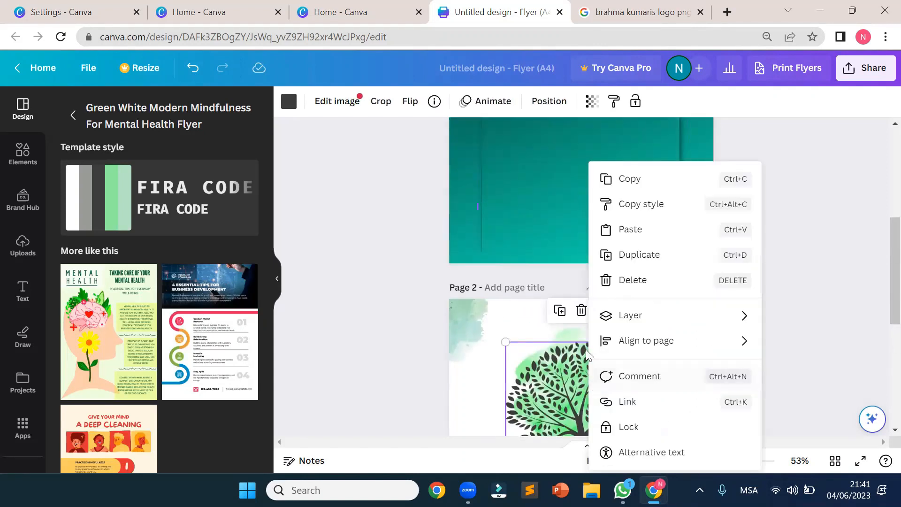
pyautogui.click(627, 187)
pyautogui.scroll(3, 627, 182)
pyautogui.scroll(1, 627, 181)
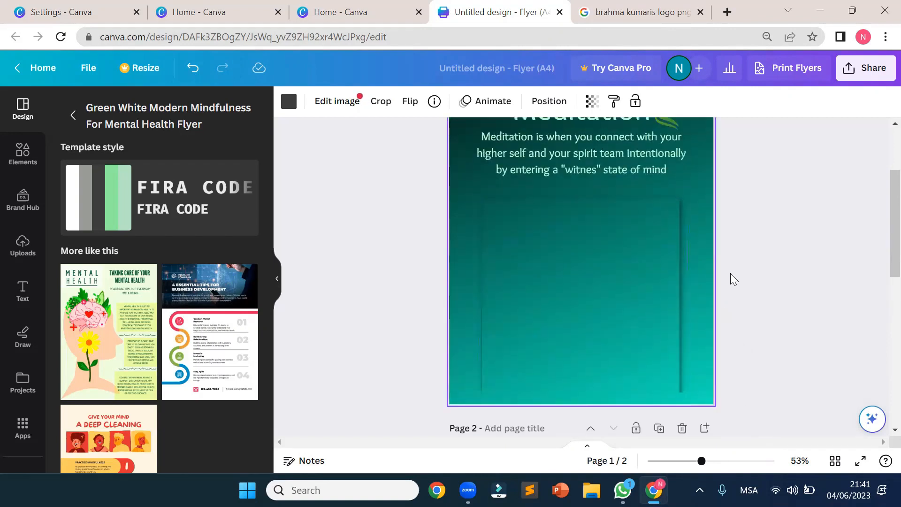
pyautogui.click(768, 264)
pyautogui.click(618, 248)
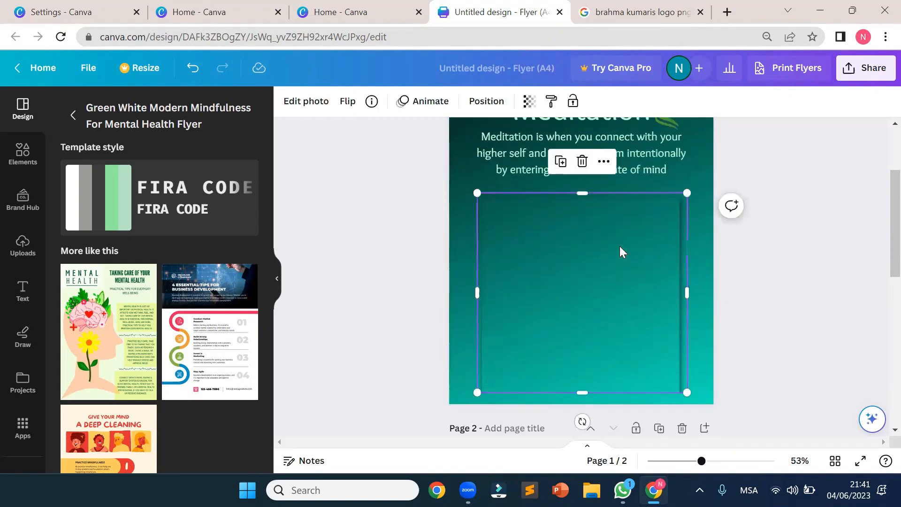
pyautogui.hotkey('ctrl', 'v')
pyautogui.moveTo(589, 210); pyautogui.dragTo(585, 350)
pyautogui.click(816, 316)
pyautogui.scroll(5, 816, 316)
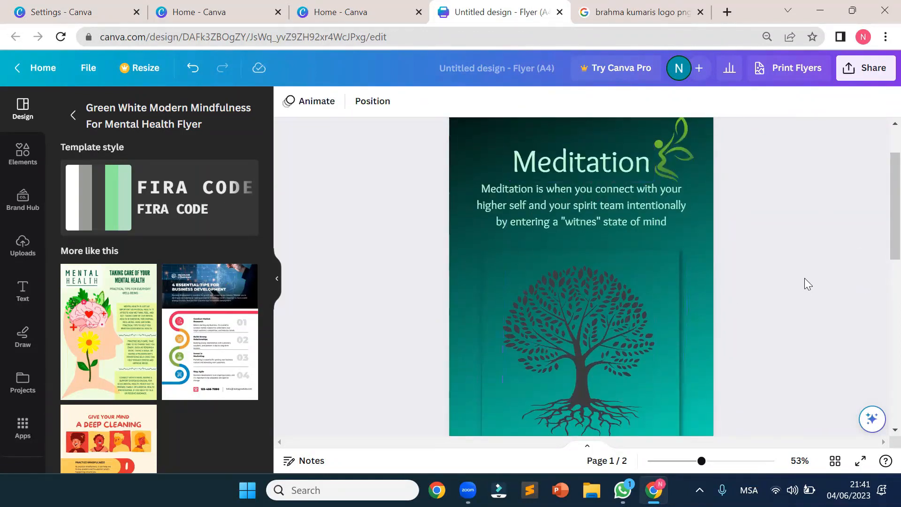
# Delete page 2 with the mental health template from the flyer.
pyautogui.scroll(-5, 803, 282)
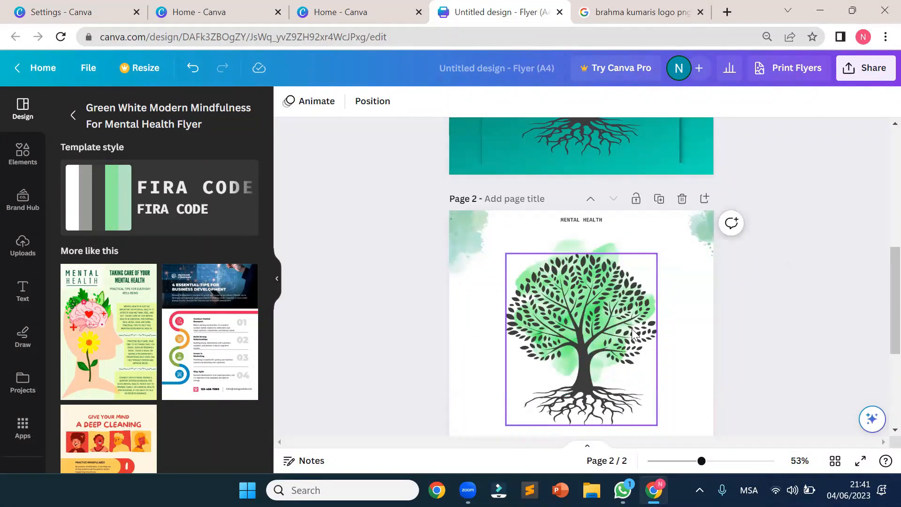
pyautogui.scroll(-3, 605, 342)
pyautogui.scroll(2, 633, 331)
pyautogui.scroll(1, 624, 331)
pyautogui.scroll(-4, 561, 351)
pyautogui.scroll(3, 587, 348)
pyautogui.scroll(8, 587, 346)
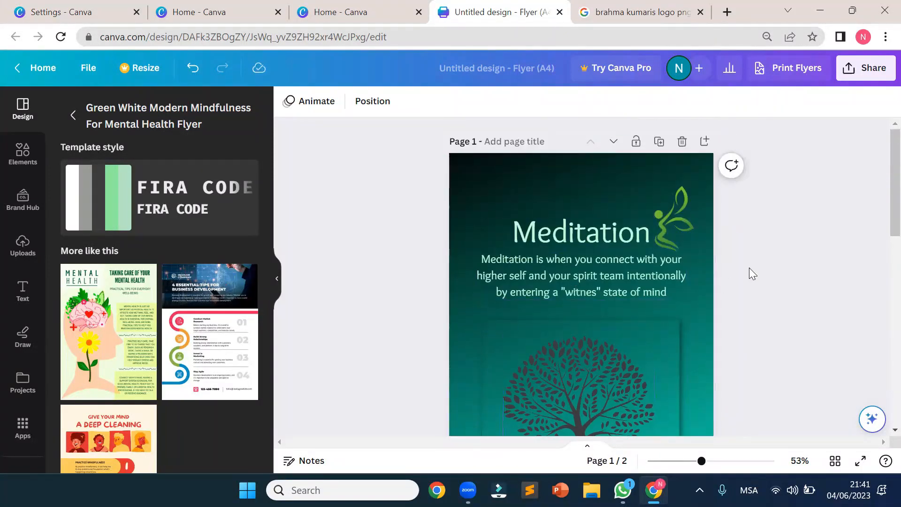
pyautogui.scroll(-1, 747, 267)
pyautogui.scroll(-3, 747, 266)
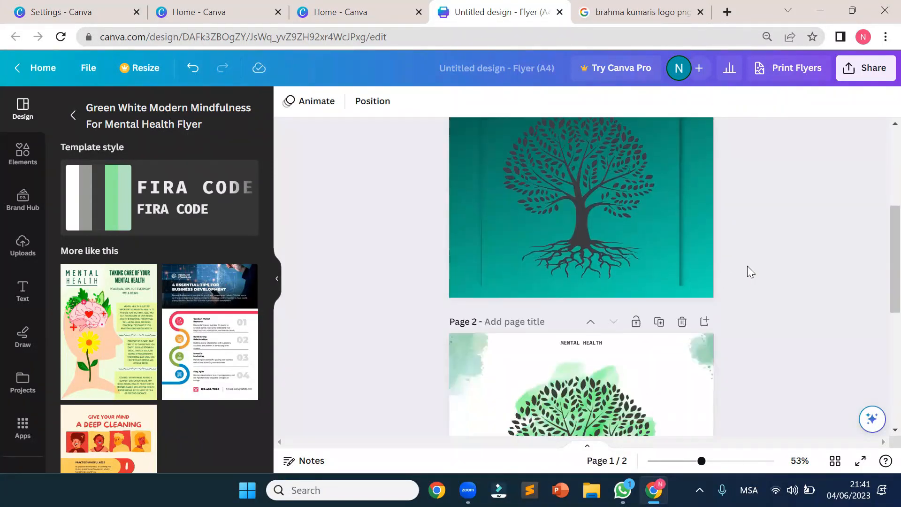
pyautogui.click(680, 267)
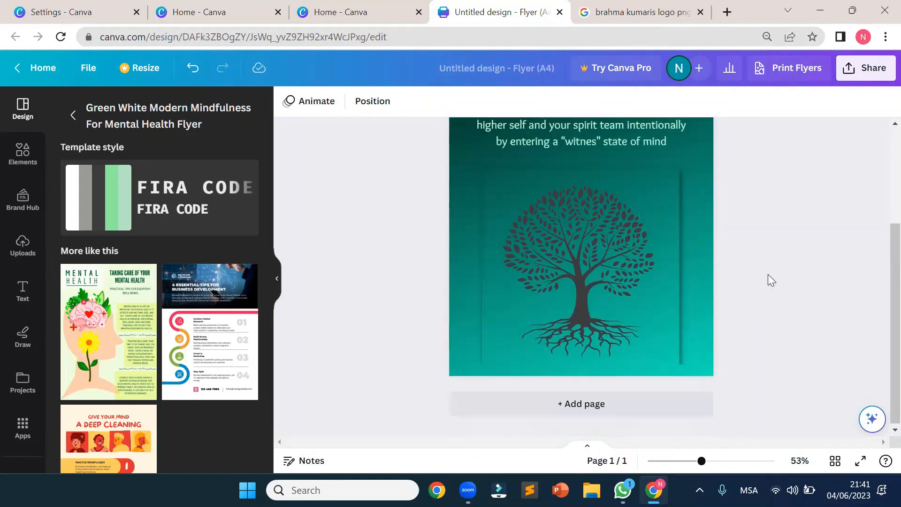
pyautogui.scroll(2, 768, 274)
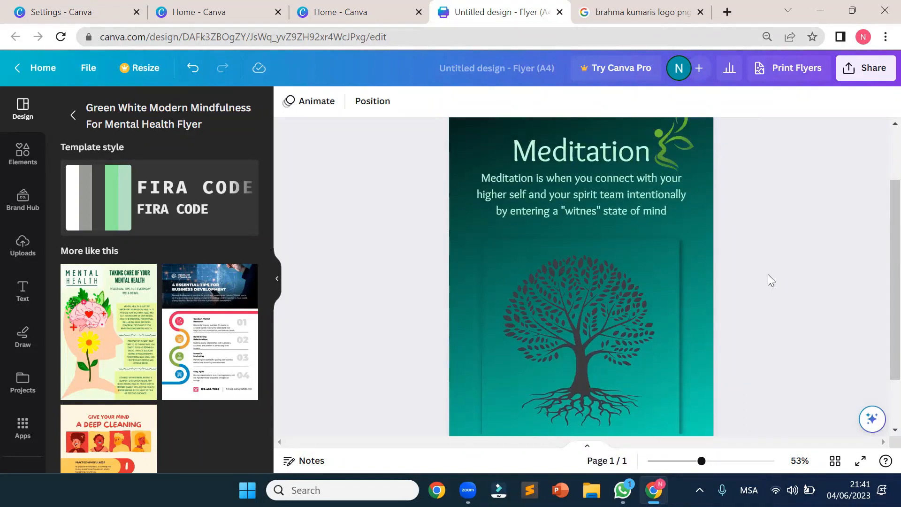
pyautogui.scroll(-2, 768, 274)
pyautogui.scroll(2, 768, 274)
pyautogui.scroll(-2, 791, 298)
pyautogui.scroll(2, 791, 298)
pyautogui.click(16, 163)
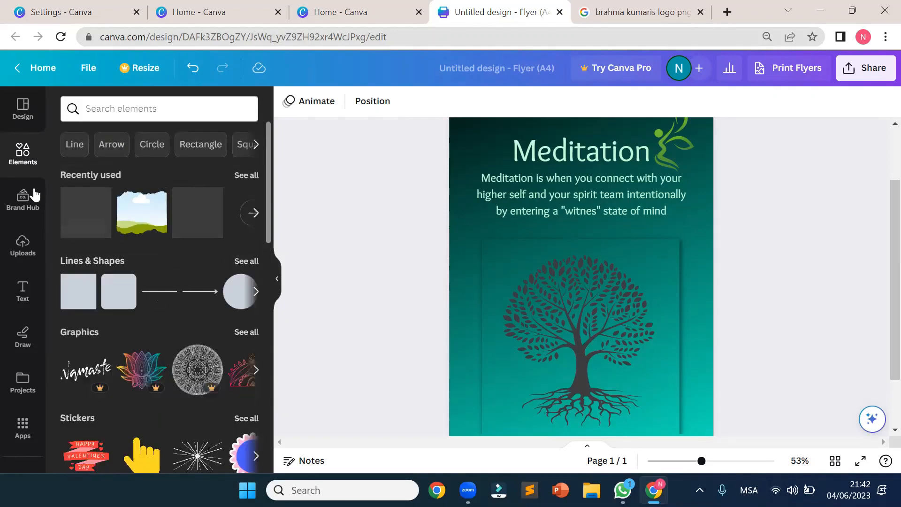
pyautogui.moveTo(129, 220); pyautogui.dragTo(472, 347)
pyautogui.scroll(-2, 634, 336)
pyautogui.moveTo(586, 246); pyautogui.dragTo(532, 275)
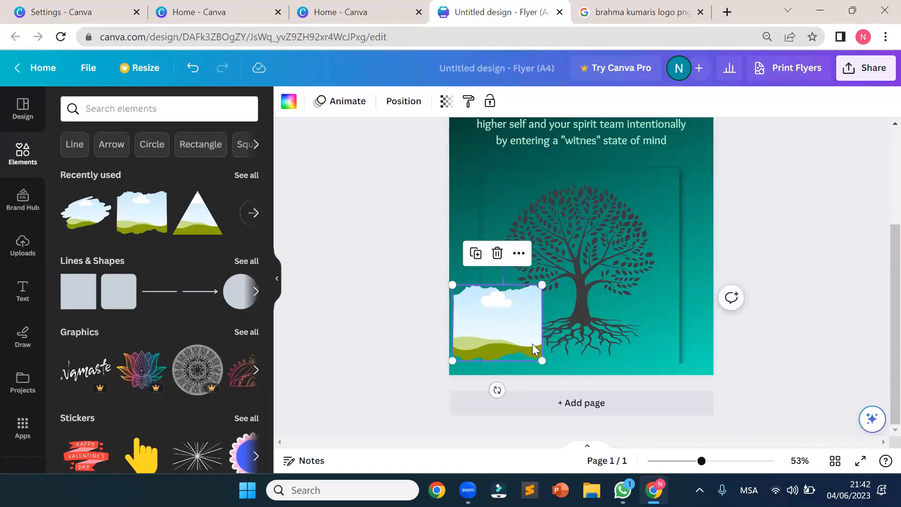
pyautogui.moveTo(542, 361); pyautogui.dragTo(559, 375)
pyautogui.moveTo(504, 353); pyautogui.dragTo(505, 290)
pyautogui.scroll(-5, 197, 359)
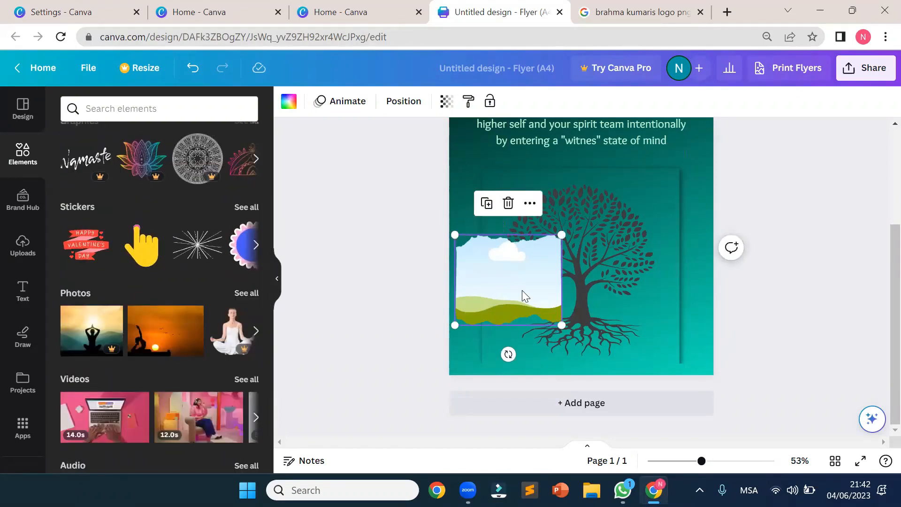
pyautogui.press('Delete')
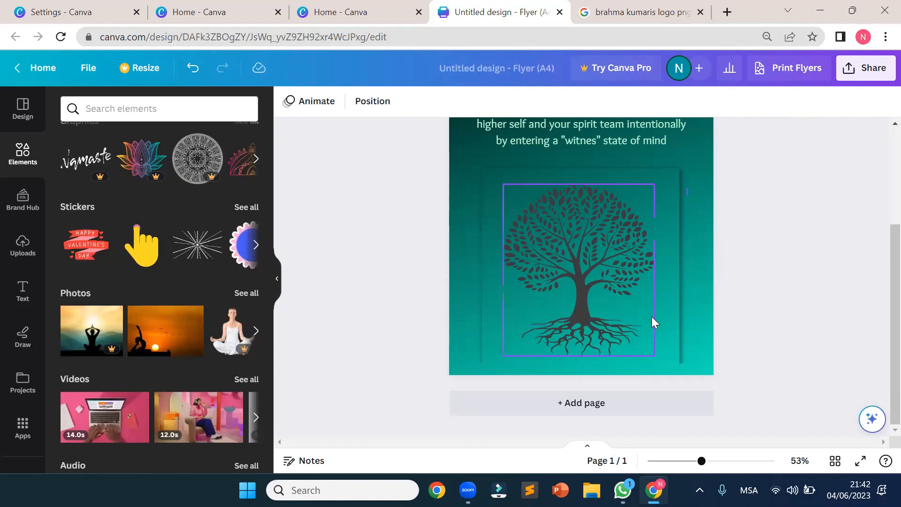
# Move the Meditation title and the green leaf-figure logo up towards the flyer's upper edge.
pyautogui.scroll(3, 815, 322)
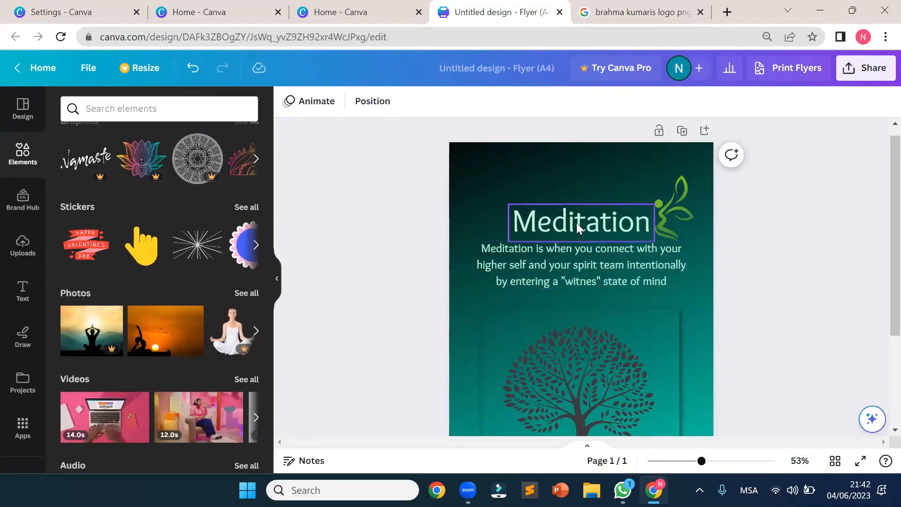
pyautogui.moveTo(576, 221); pyautogui.dragTo(577, 180)
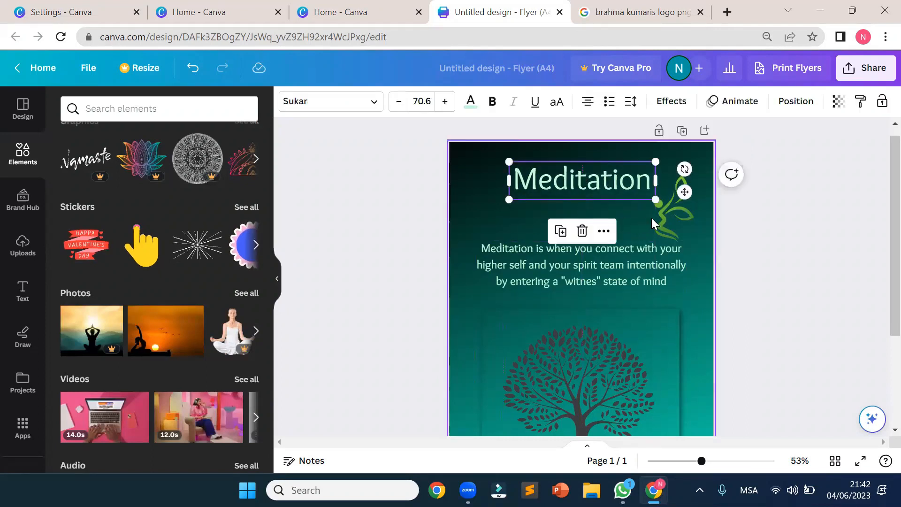
pyautogui.moveTo(666, 216); pyautogui.dragTo(668, 194)
# Shrink the meditation description to font size 17.7 and place it directly beneath the Meditation title.
pyautogui.moveTo(600, 249); pyautogui.dragTo(605, 214)
pyautogui.moveTo(687, 256); pyautogui.dragTo(623, 234)
pyautogui.moveTo(567, 224); pyautogui.dragTo(596, 219)
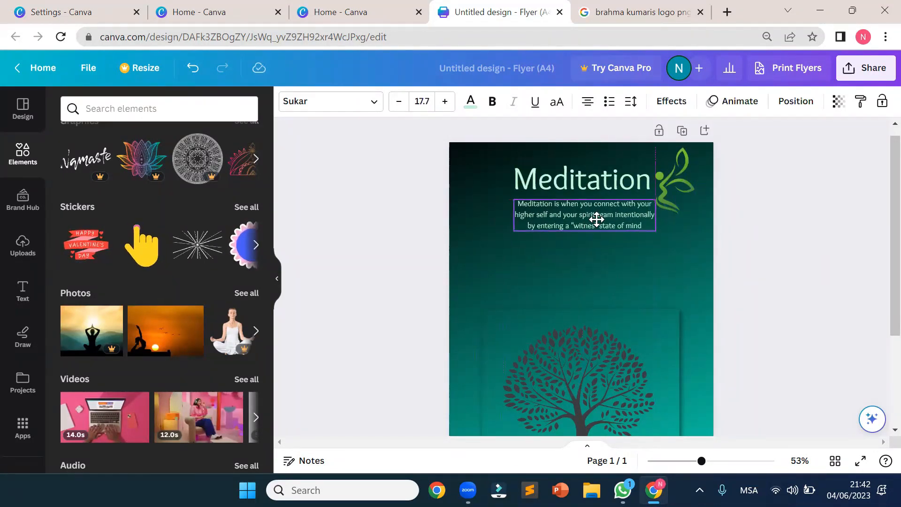
pyautogui.click(768, 292)
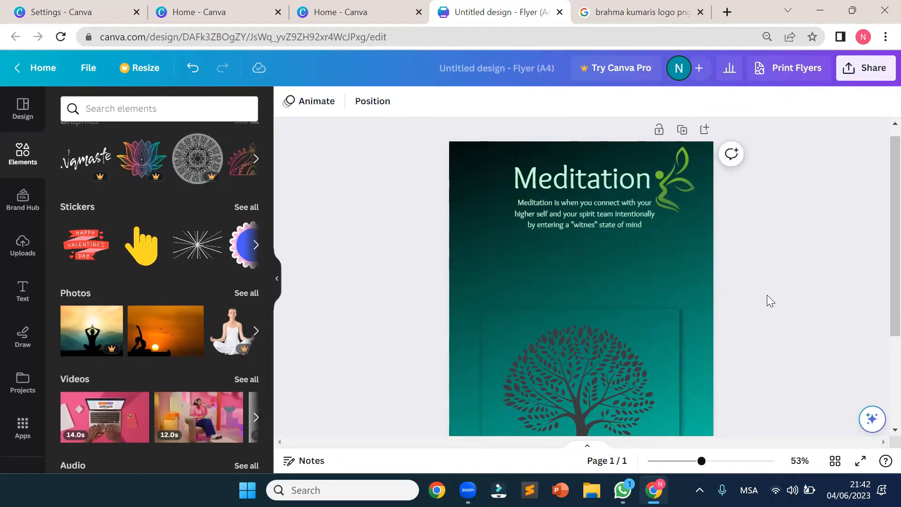
# Move the tree up out of the way and delete the empty shadowed photo frame behind it.
pyautogui.scroll(-3, 766, 295)
pyautogui.scroll(2, 766, 294)
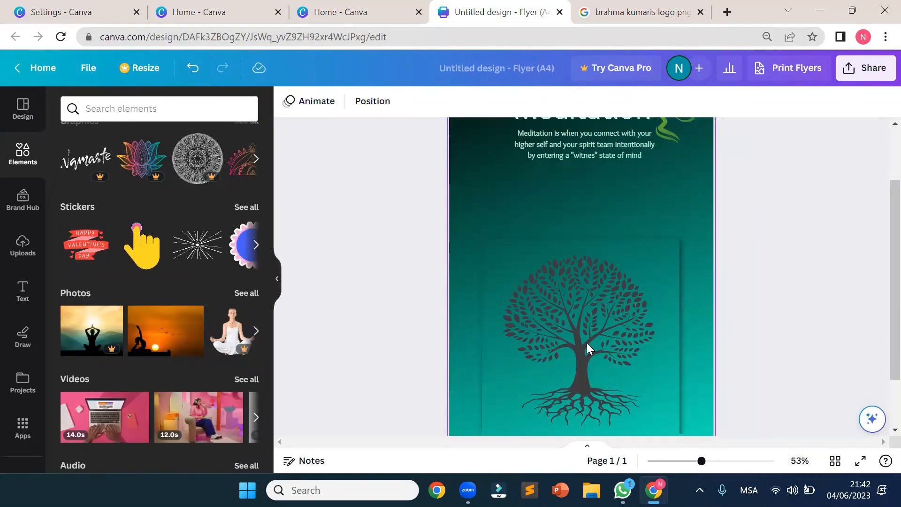
pyautogui.moveTo(565, 307); pyautogui.dragTo(572, 230)
pyautogui.click(535, 387)
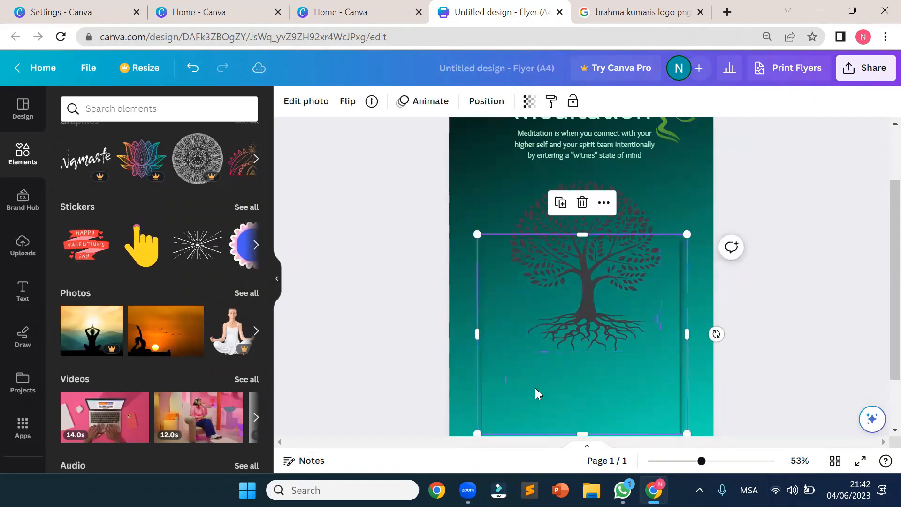
pyautogui.press('Escape')
# Shrink the tree graphic to about half its size and centre it beneath the description text.
pyautogui.moveTo(591, 262); pyautogui.dragTo(591, 324)
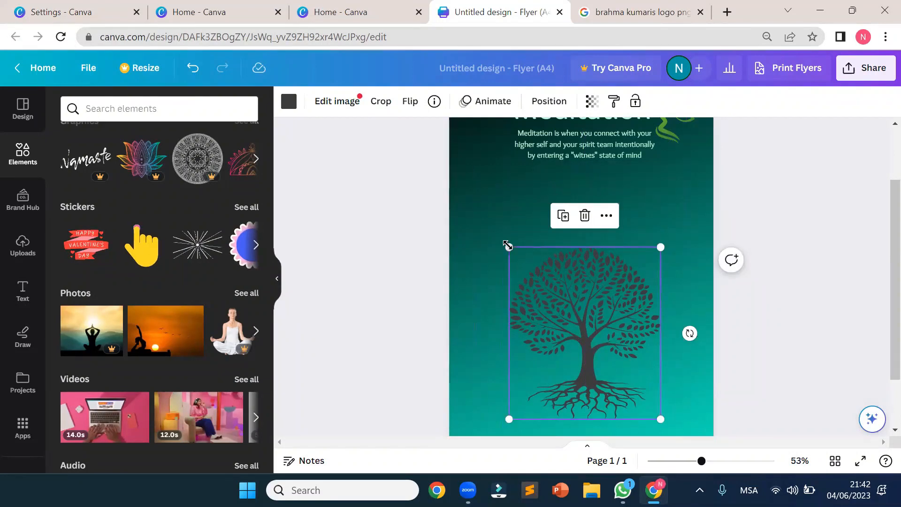
pyautogui.moveTo(506, 243); pyautogui.dragTo(582, 330)
pyautogui.scroll(2, 662, 358)
pyautogui.moveTo(612, 429); pyautogui.dragTo(575, 270)
pyautogui.click(740, 302)
pyautogui.scroll(-2, 739, 299)
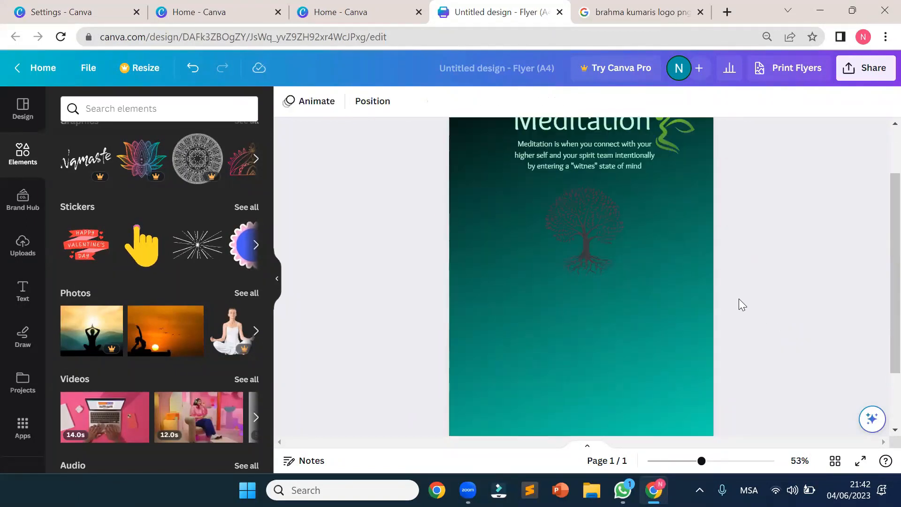
# Browse the stock video categories, from nature and business to sky, cities and sea.
pyautogui.scroll(-2, 740, 286)
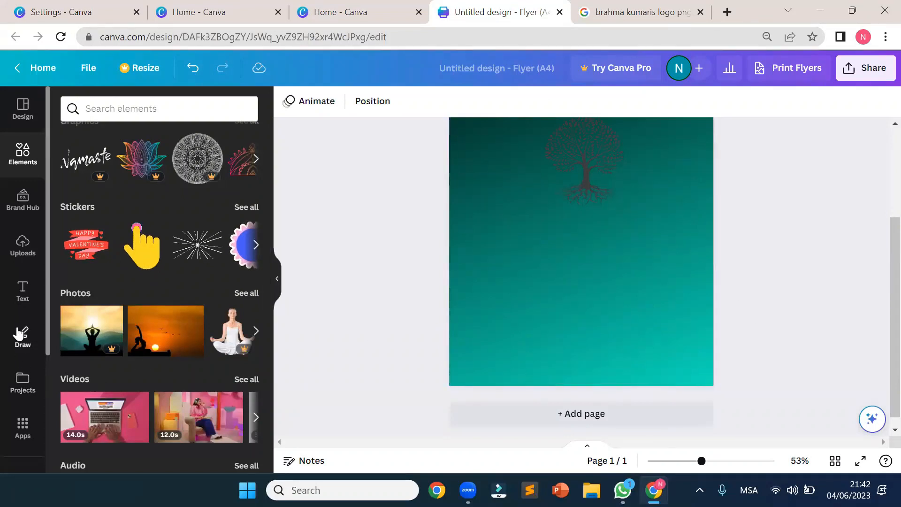
pyautogui.scroll(-4, 19, 333)
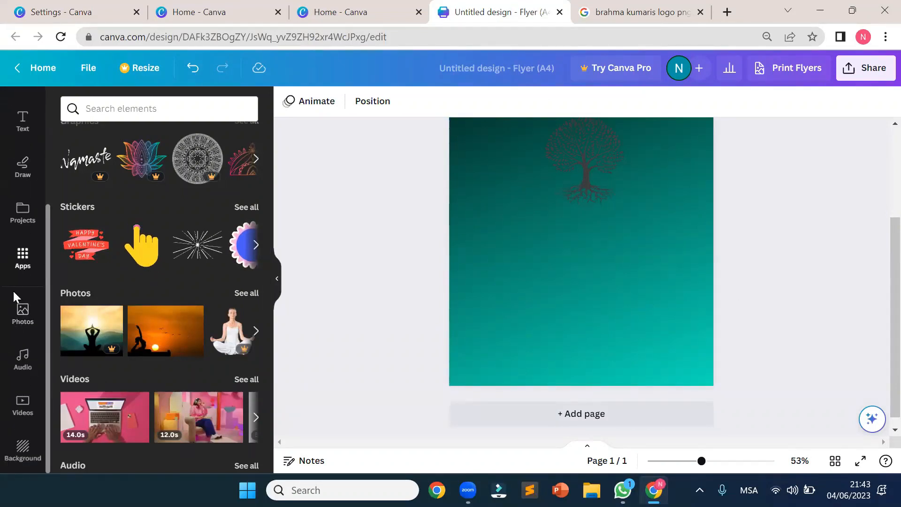
pyautogui.click(22, 407)
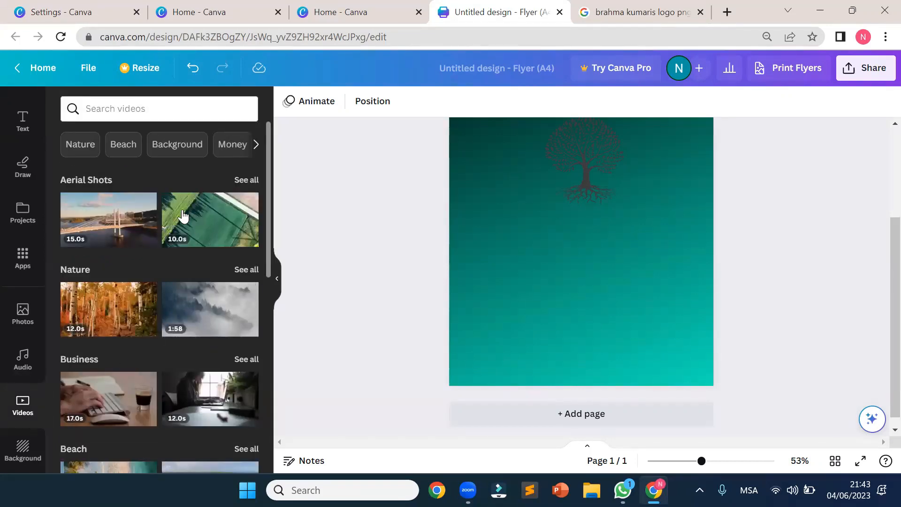
pyautogui.scroll(-3, 185, 291)
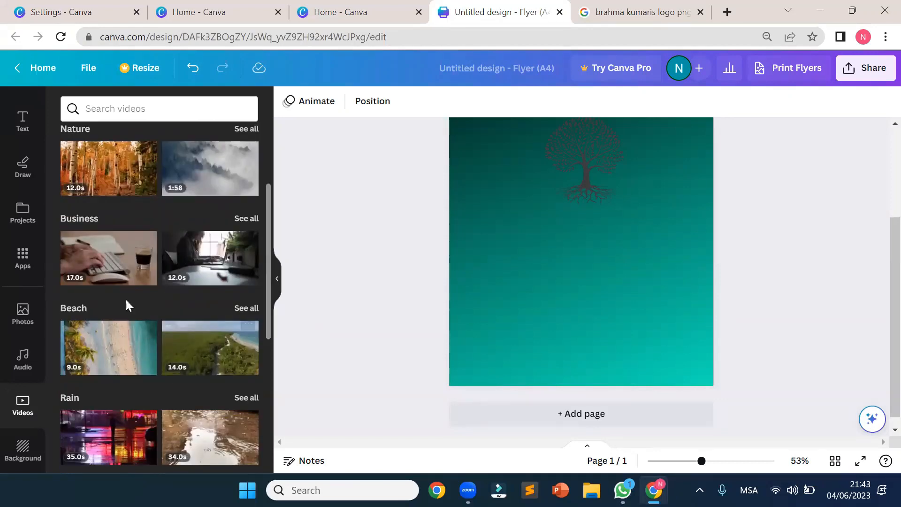
pyautogui.scroll(2, 206, 241)
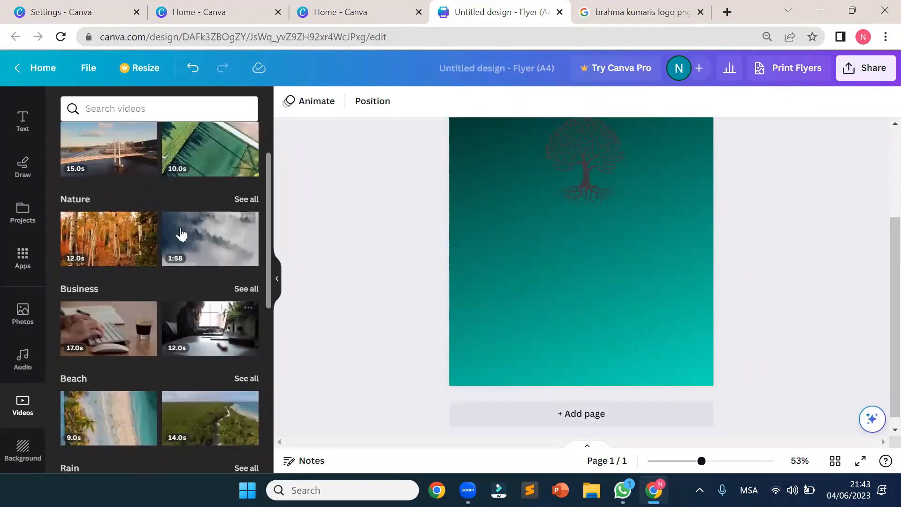
pyautogui.scroll(-5, 211, 388)
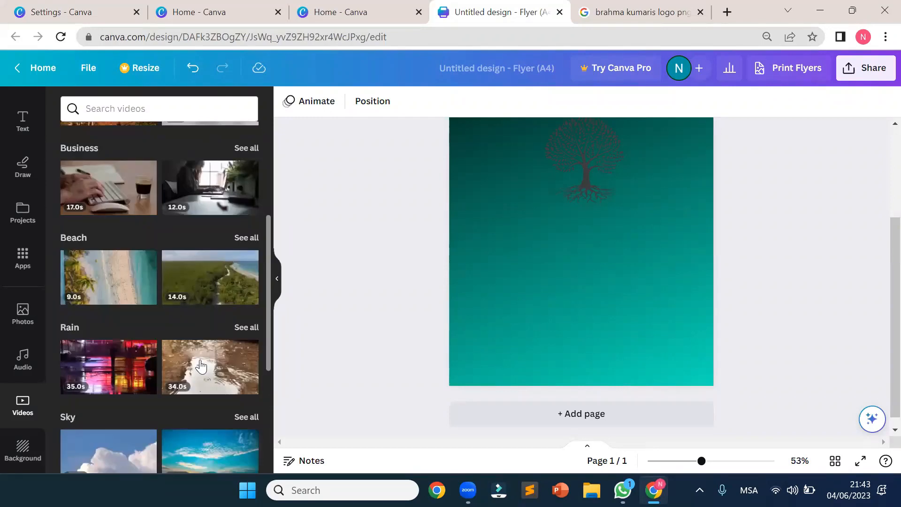
pyautogui.scroll(-3, 207, 392)
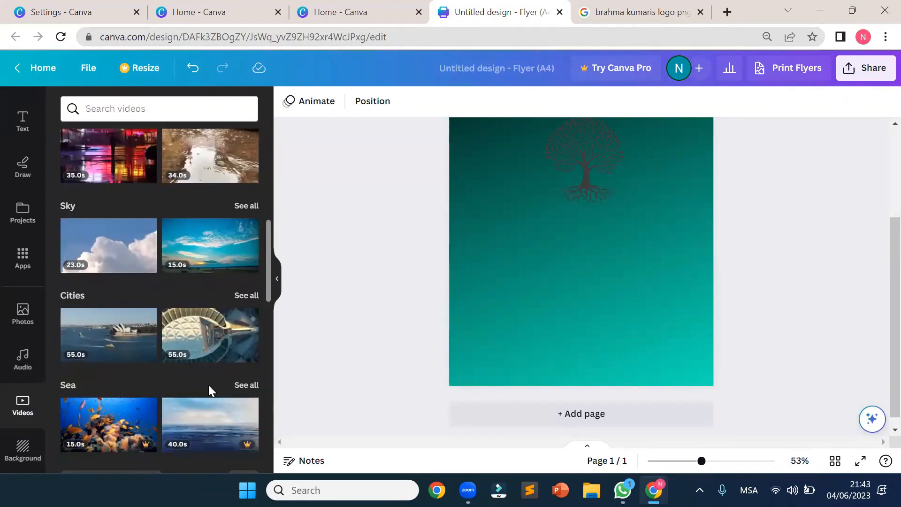
pyautogui.scroll(5, 208, 383)
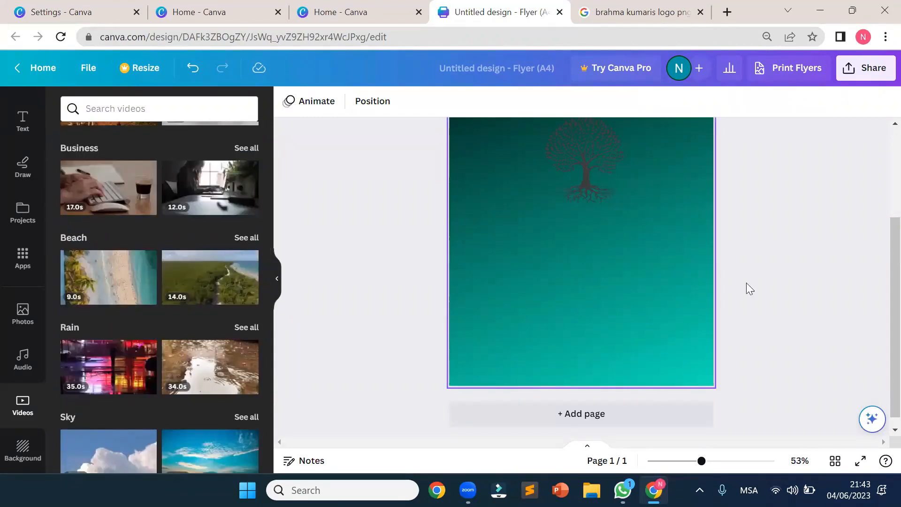
pyautogui.scroll(2, 750, 282)
pyautogui.scroll(2, 774, 283)
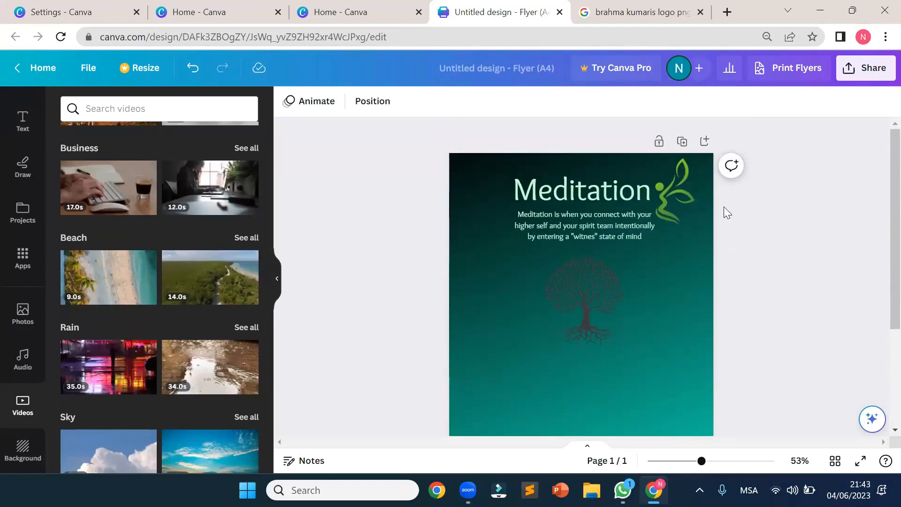
# Place the 14-second Beach video of the green coastline in the lower part of the flyer beneath the tree and play it.
pyautogui.scroll(-4, 631, 309)
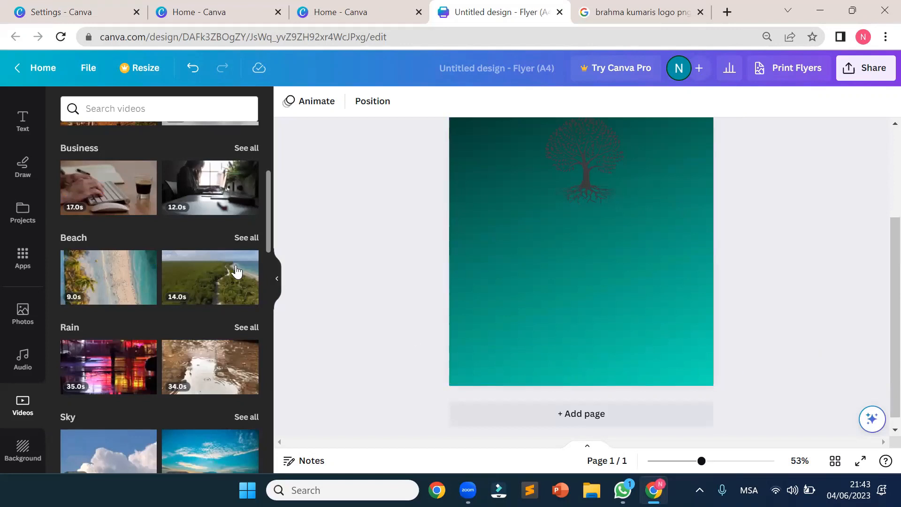
pyautogui.moveTo(210, 282); pyautogui.dragTo(520, 267)
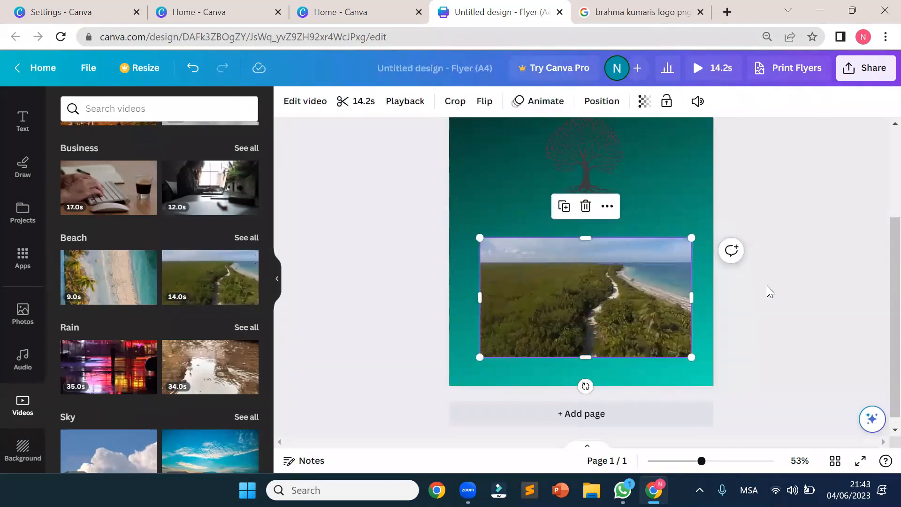
pyautogui.keyDown('ctrl'); pyautogui.scroll(-3, 787, 285); pyautogui.keyUp('ctrl')
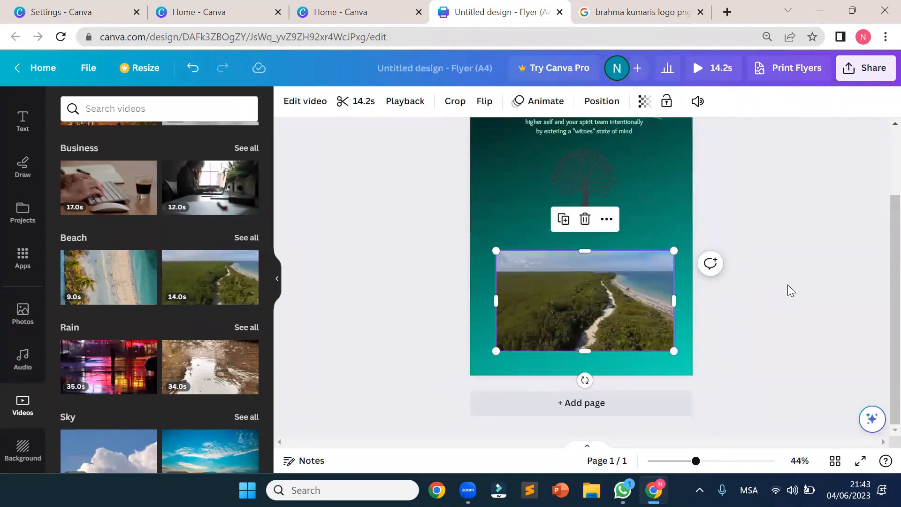
pyautogui.keyDown('ctrl'); pyautogui.scroll(-1, 787, 284); pyautogui.keyUp('ctrl')
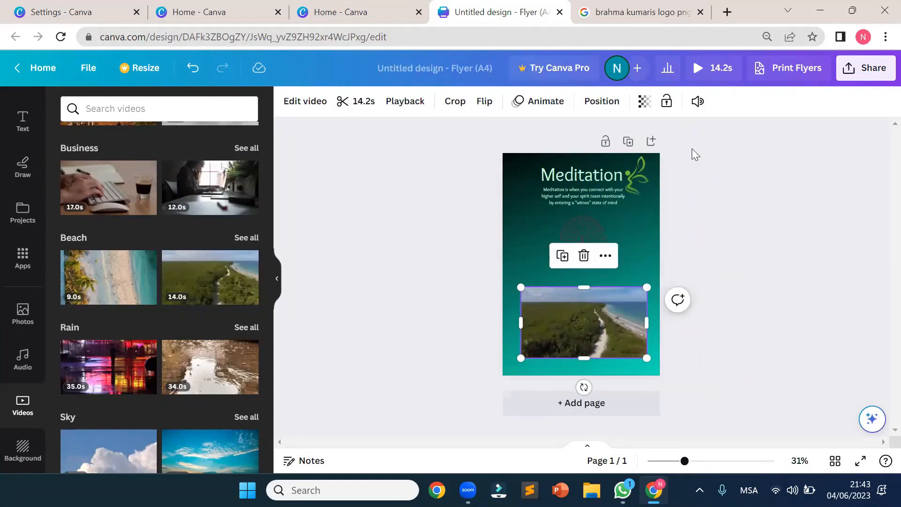
pyautogui.click(802, 337)
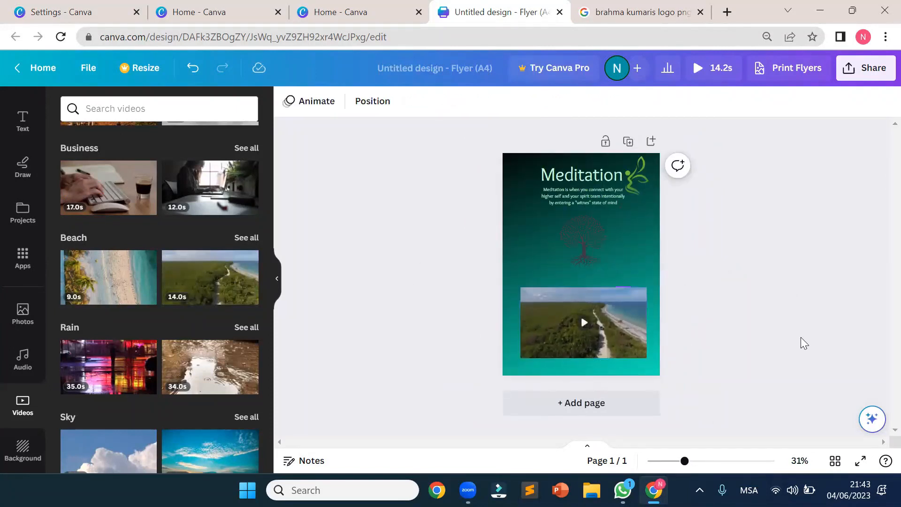
pyautogui.click(583, 324)
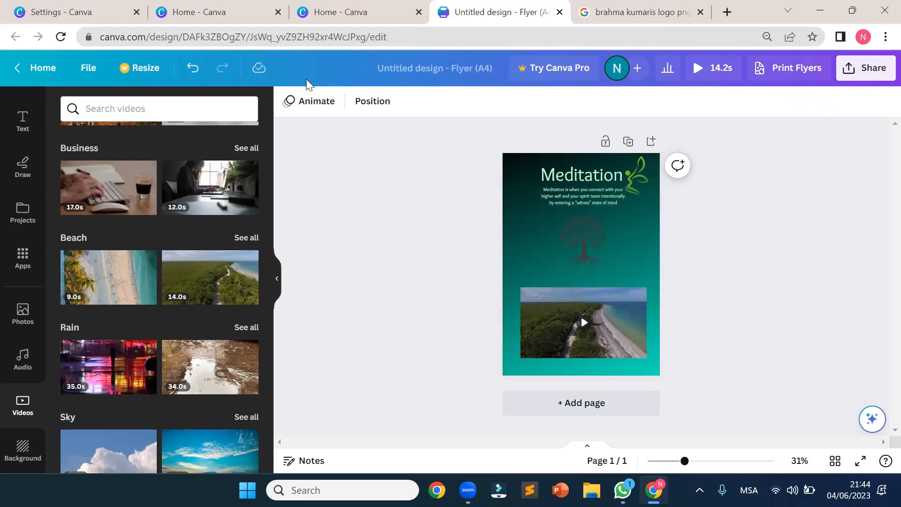
# Rename the flyer design as Homework and save it.
pyautogui.click(86, 72)
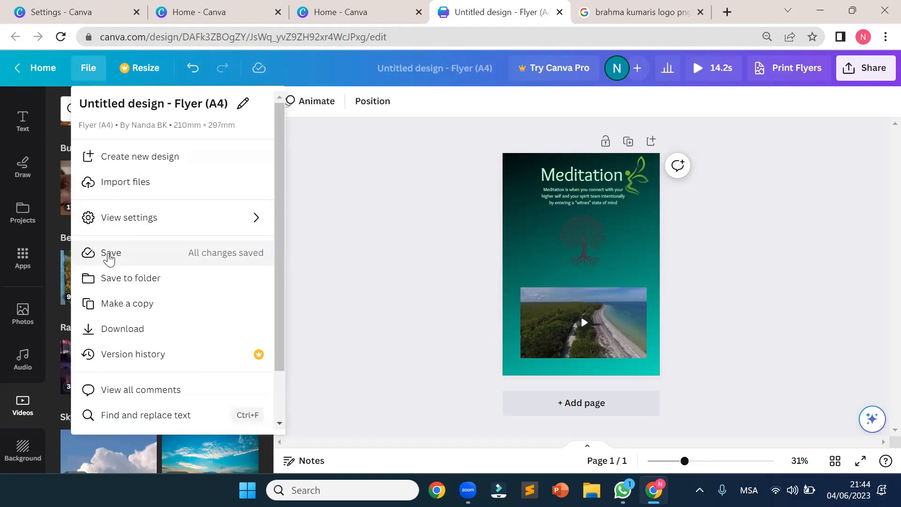
pyautogui.click(455, 66)
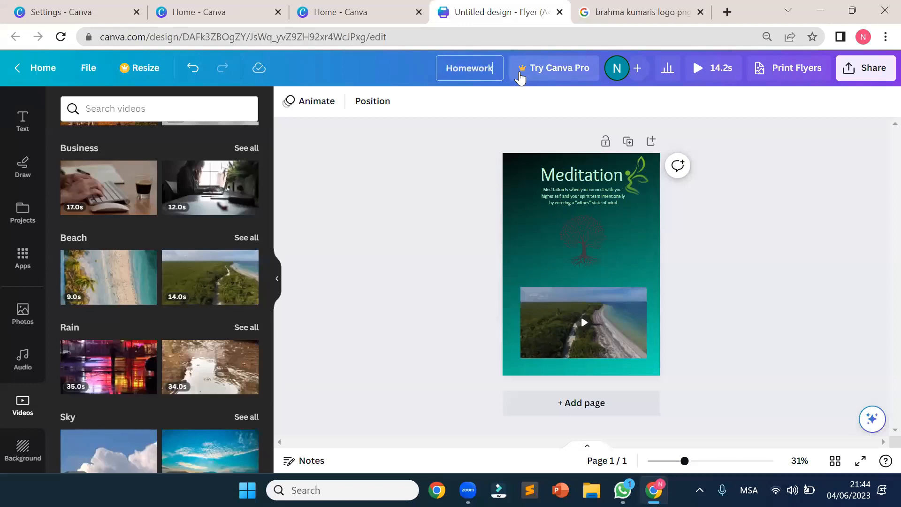
pyautogui.click(788, 214)
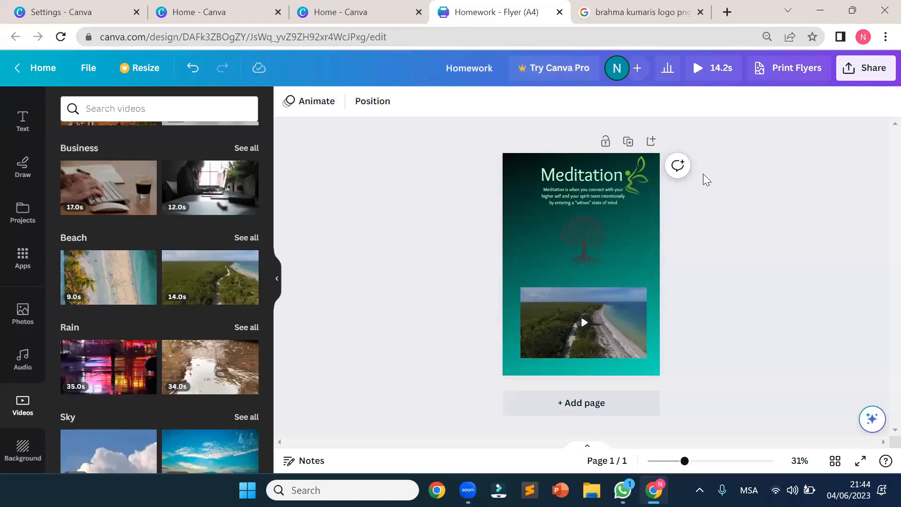
pyautogui.click(87, 71)
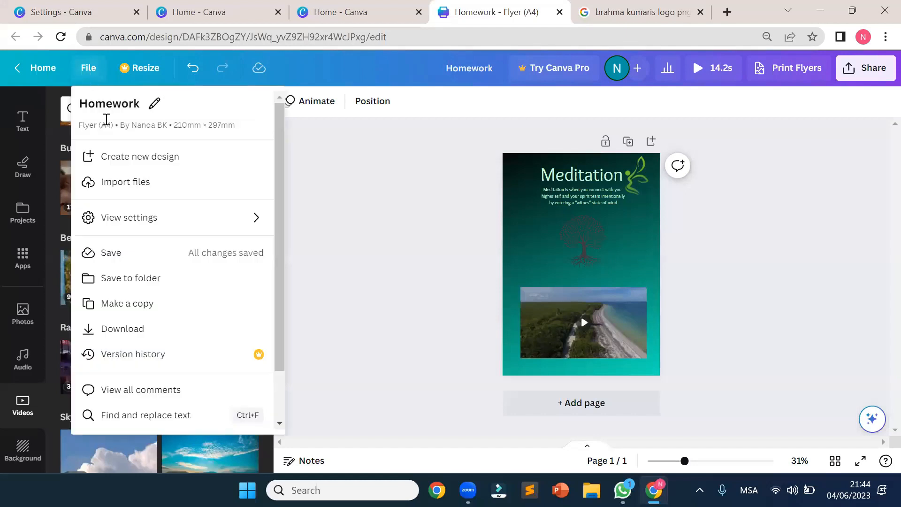
pyautogui.click(118, 257)
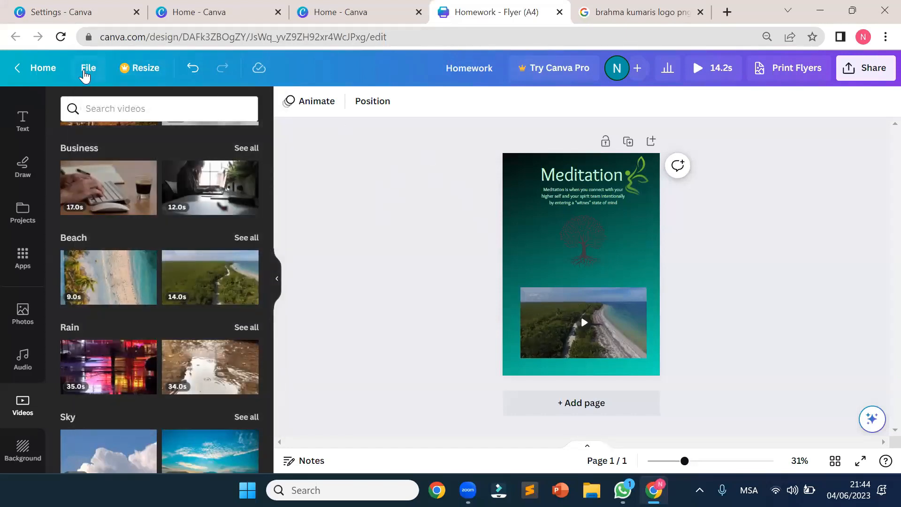
pyautogui.click(86, 73)
pyautogui.click(217, 266)
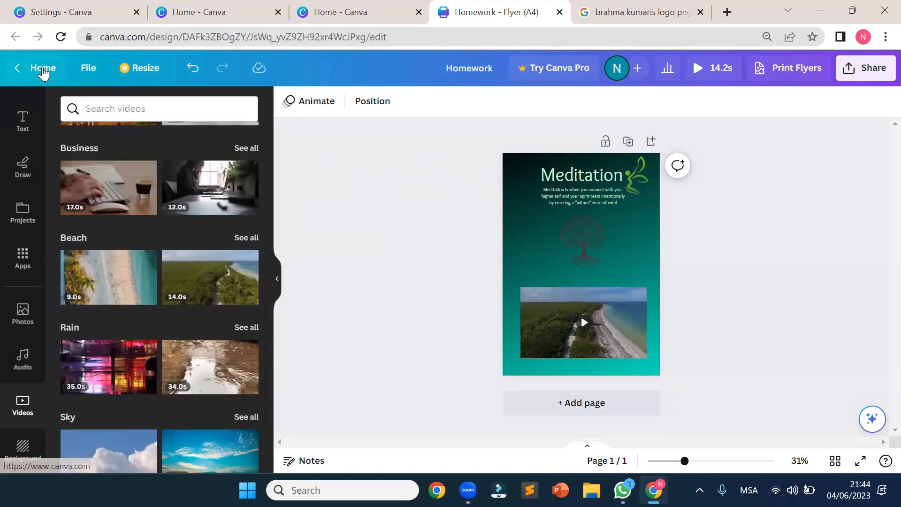
# Leave the editor, look for the Homework flyer among the recent projects, and return to the home page.
pyautogui.click(43, 68)
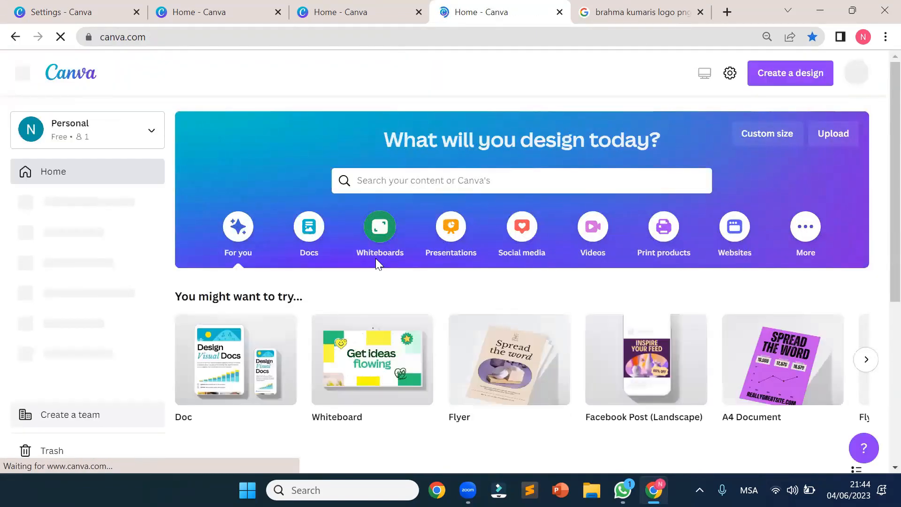
pyautogui.click(65, 233)
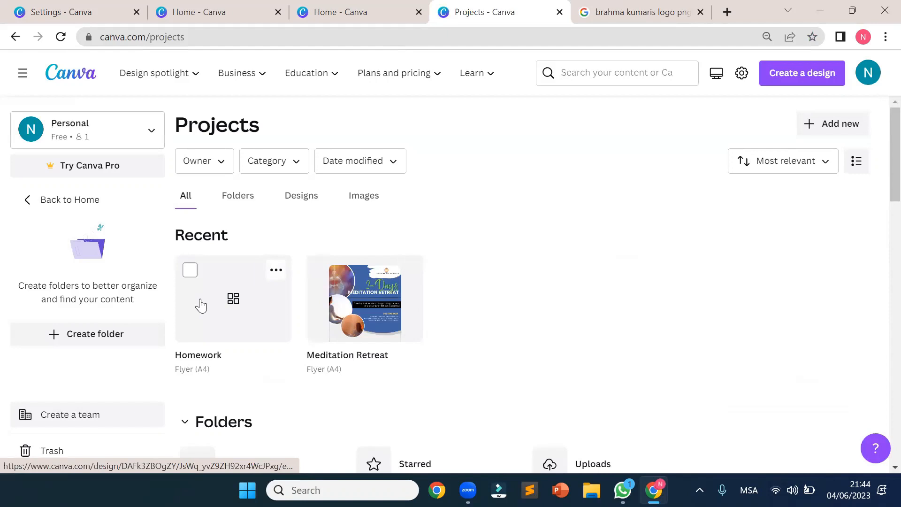
pyautogui.click(52, 207)
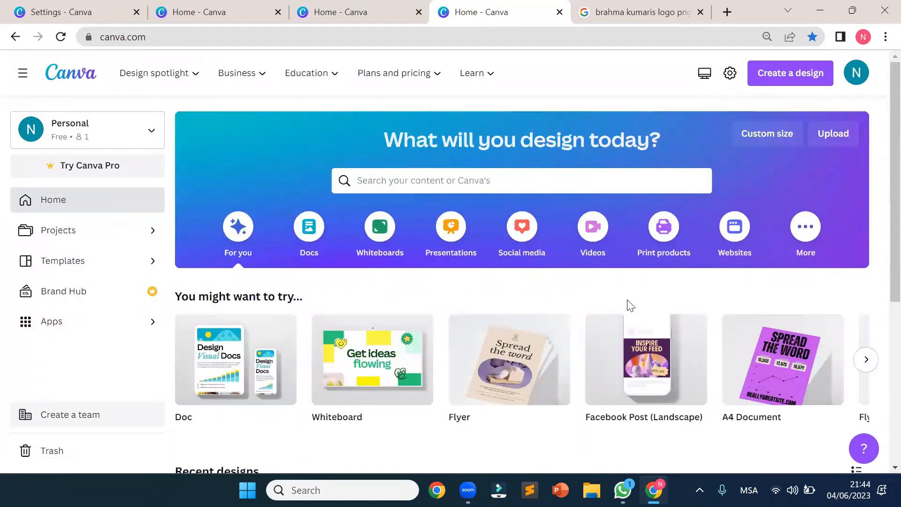